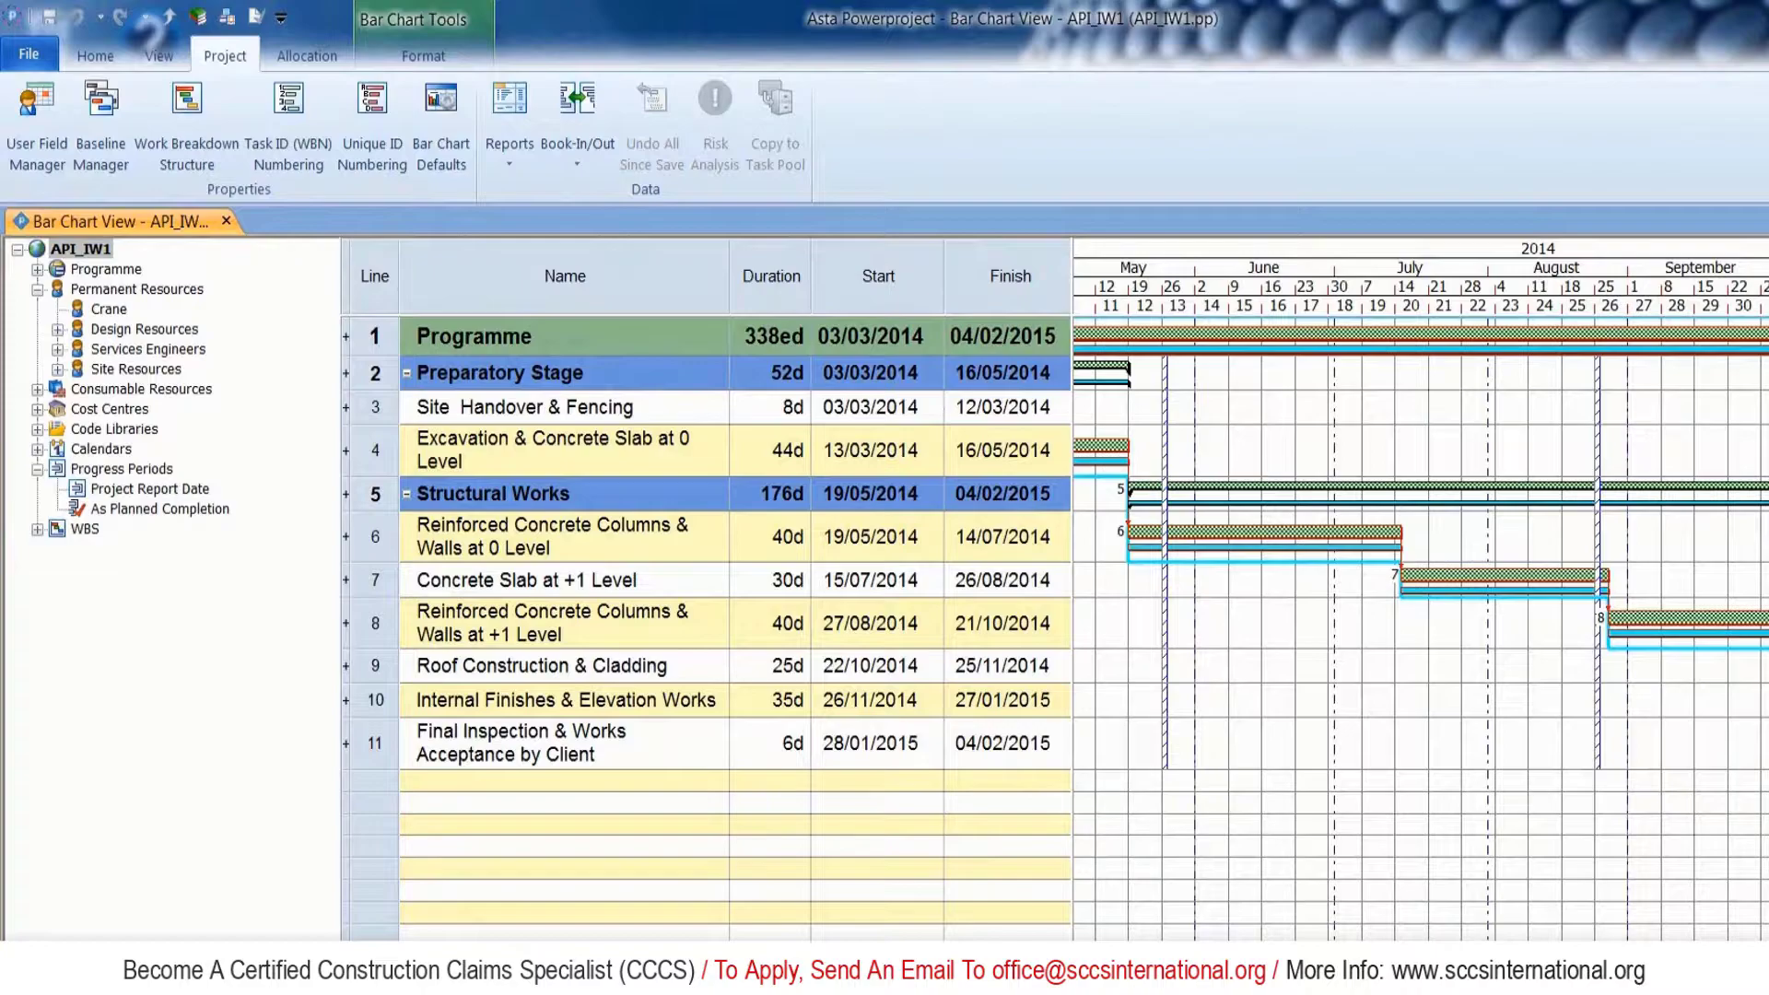
Change the completion annotation beside the Final Inspection bar to read "Impacted Completion", keeping the #Finish# field.
{"action": "left_click_drag", "start_coordinate": [1198, 950], "coordinate": [1400, 951]}
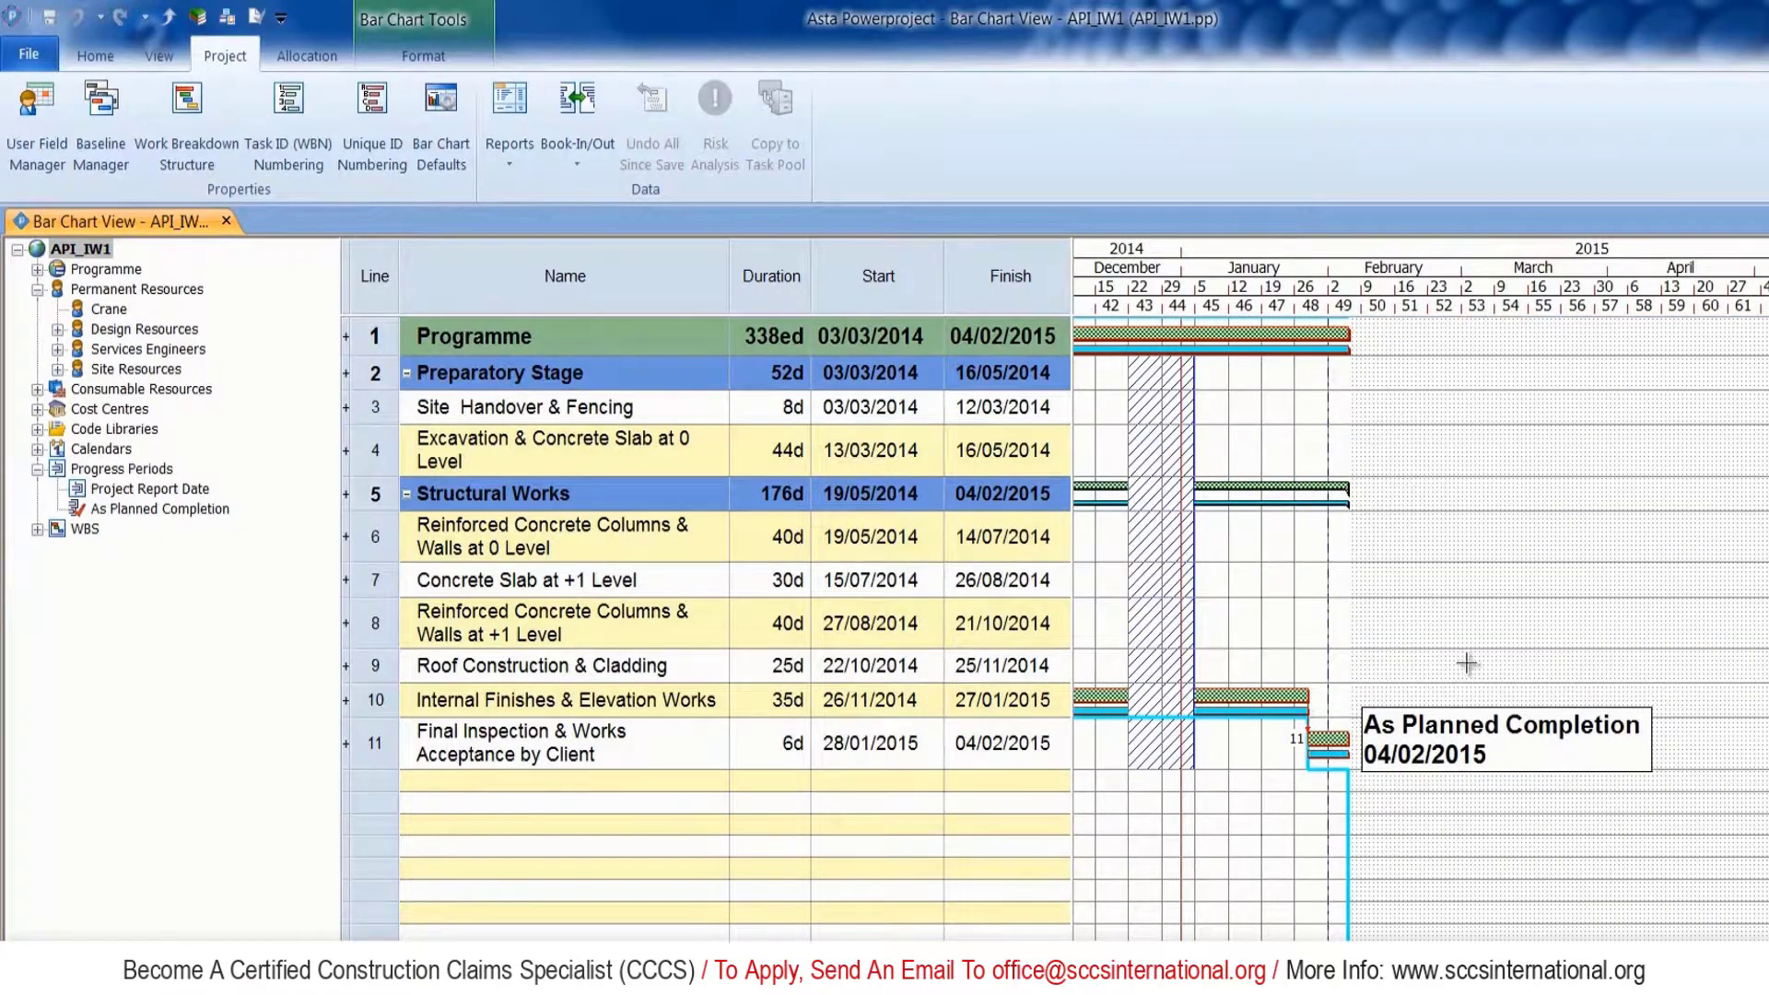
{"action": "double_click", "coordinate": [1501, 737]}
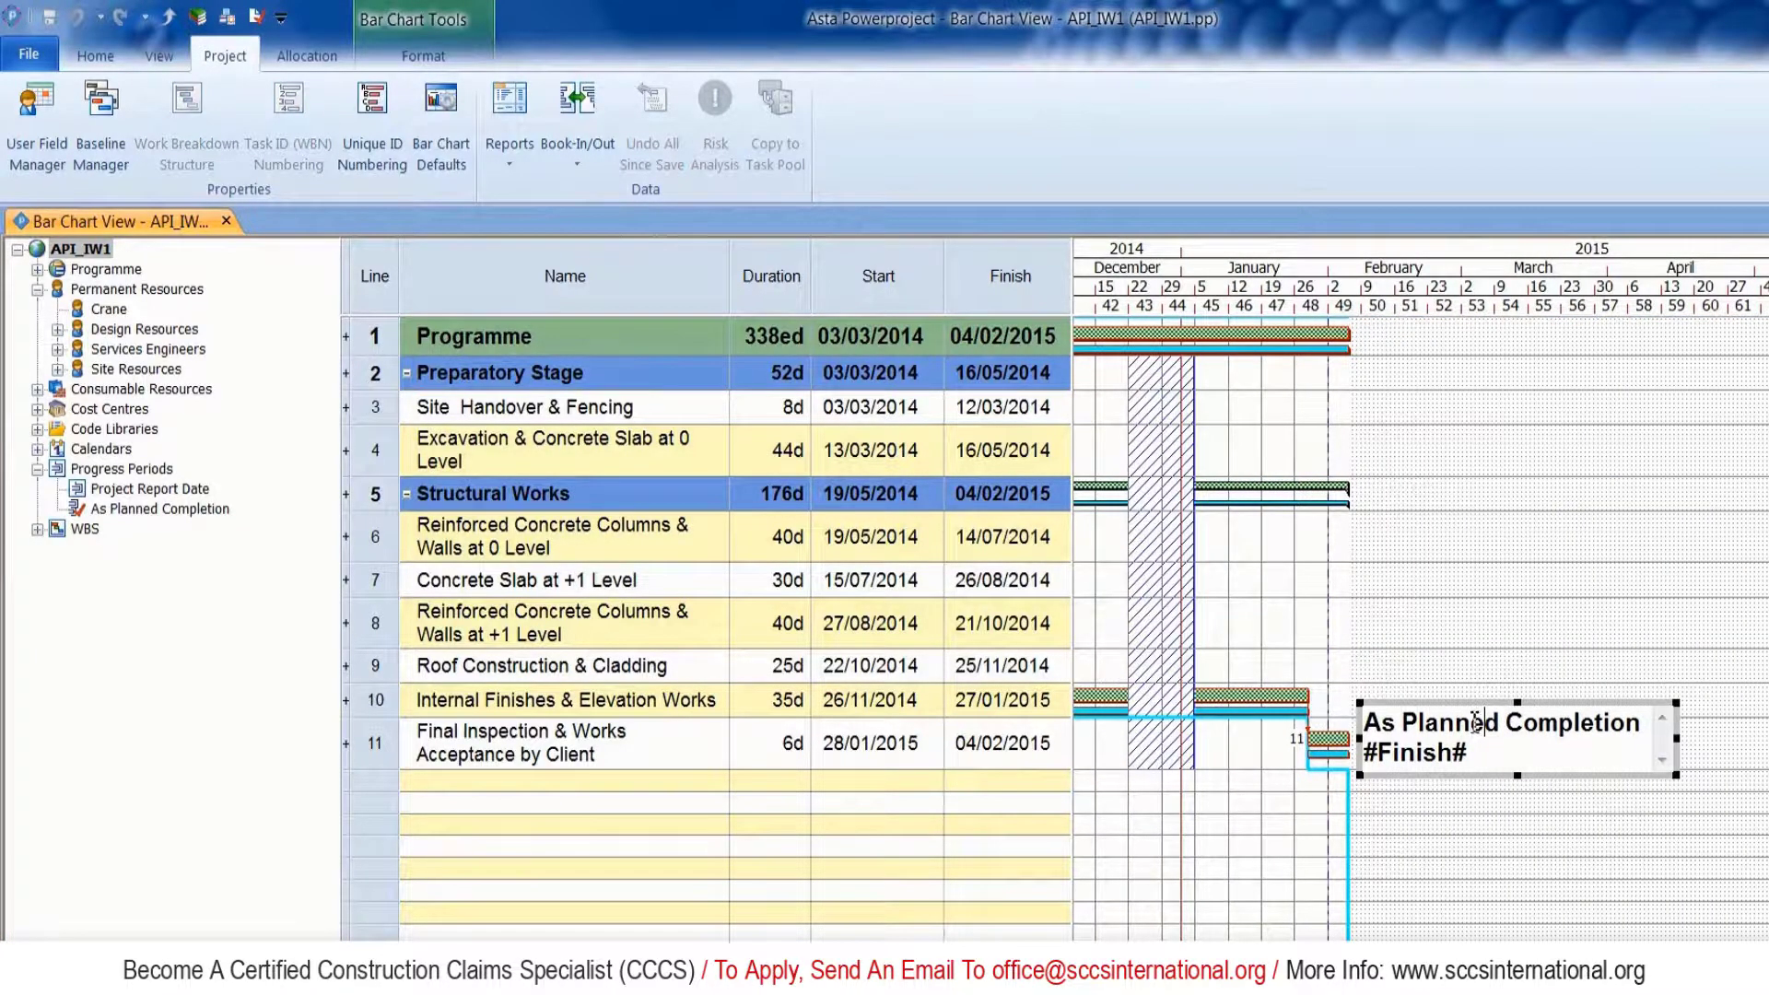
{"action": "left_click_drag", "start_coordinate": [1477, 722], "coordinate": [1286, 717]}
{"action": "key", "text": "BackSpace"}
{"action": "type", "text": "I"}
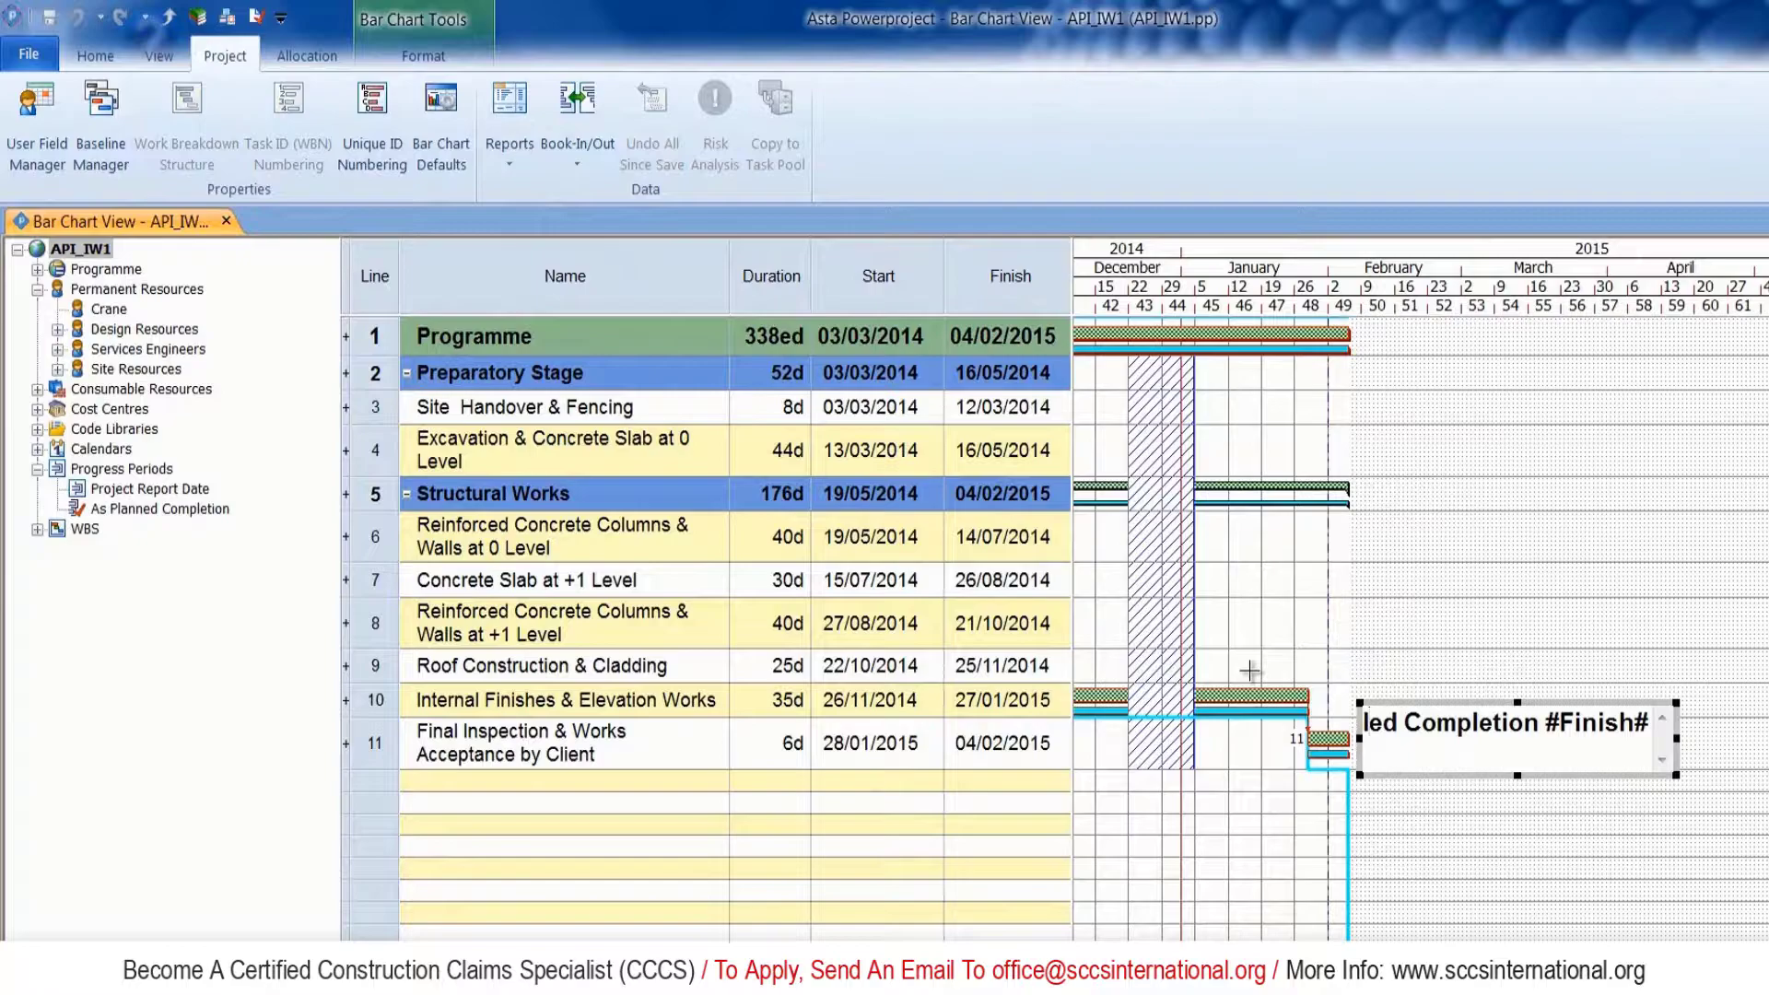
{"action": "type", "text": "mpact"}
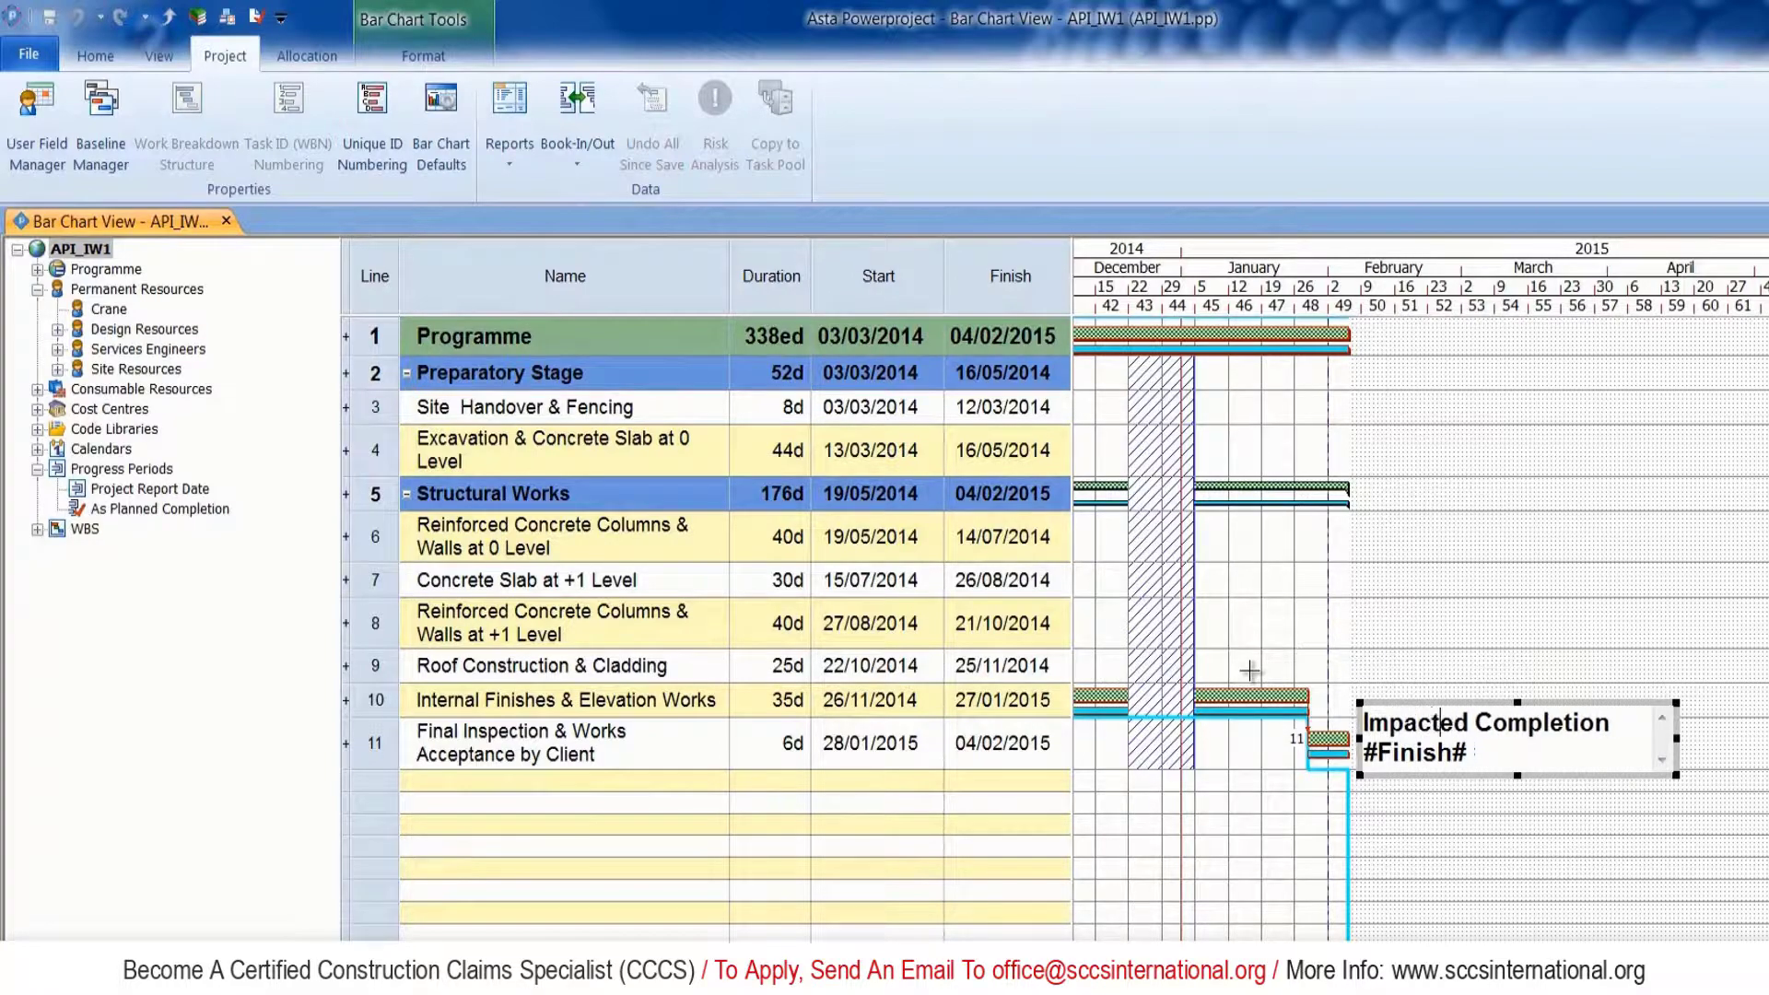
{"action": "left_click", "coordinate": [1514, 837]}
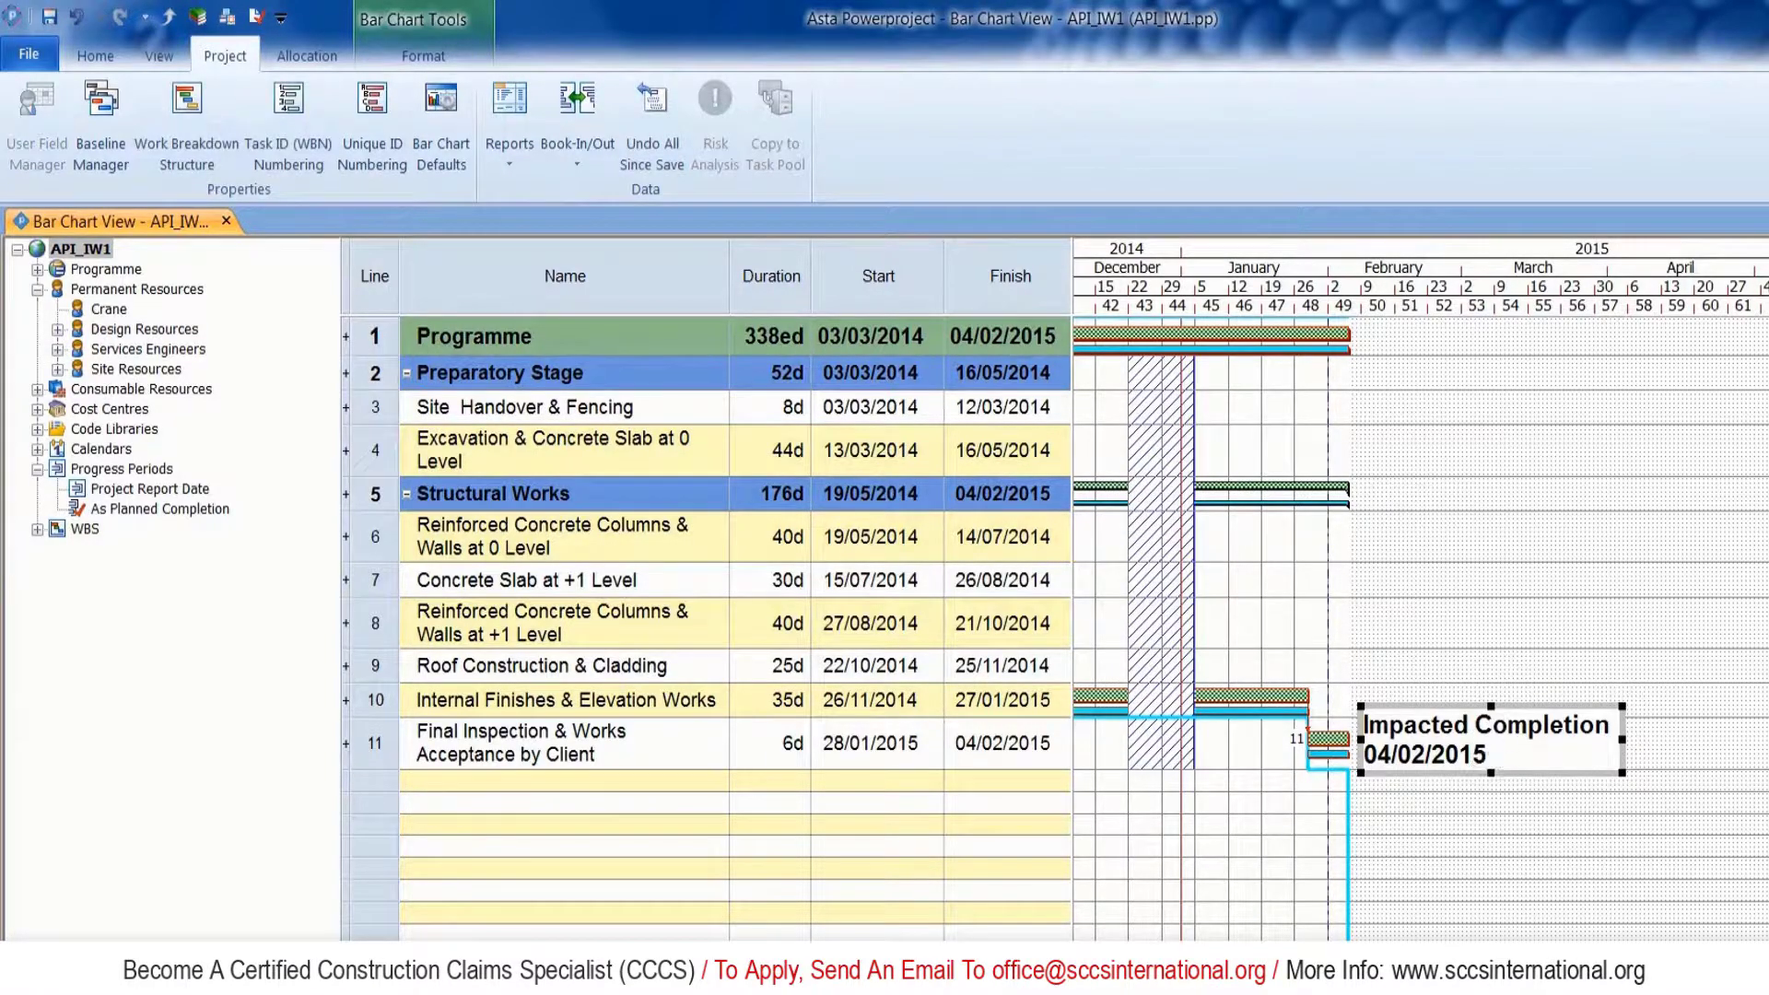
Remove the constraint flag from the start of the overall Programme bar.
{"action": "scroll", "coordinate": [1420, 626], "scroll_direction": "left", "scroll_amount": 15}
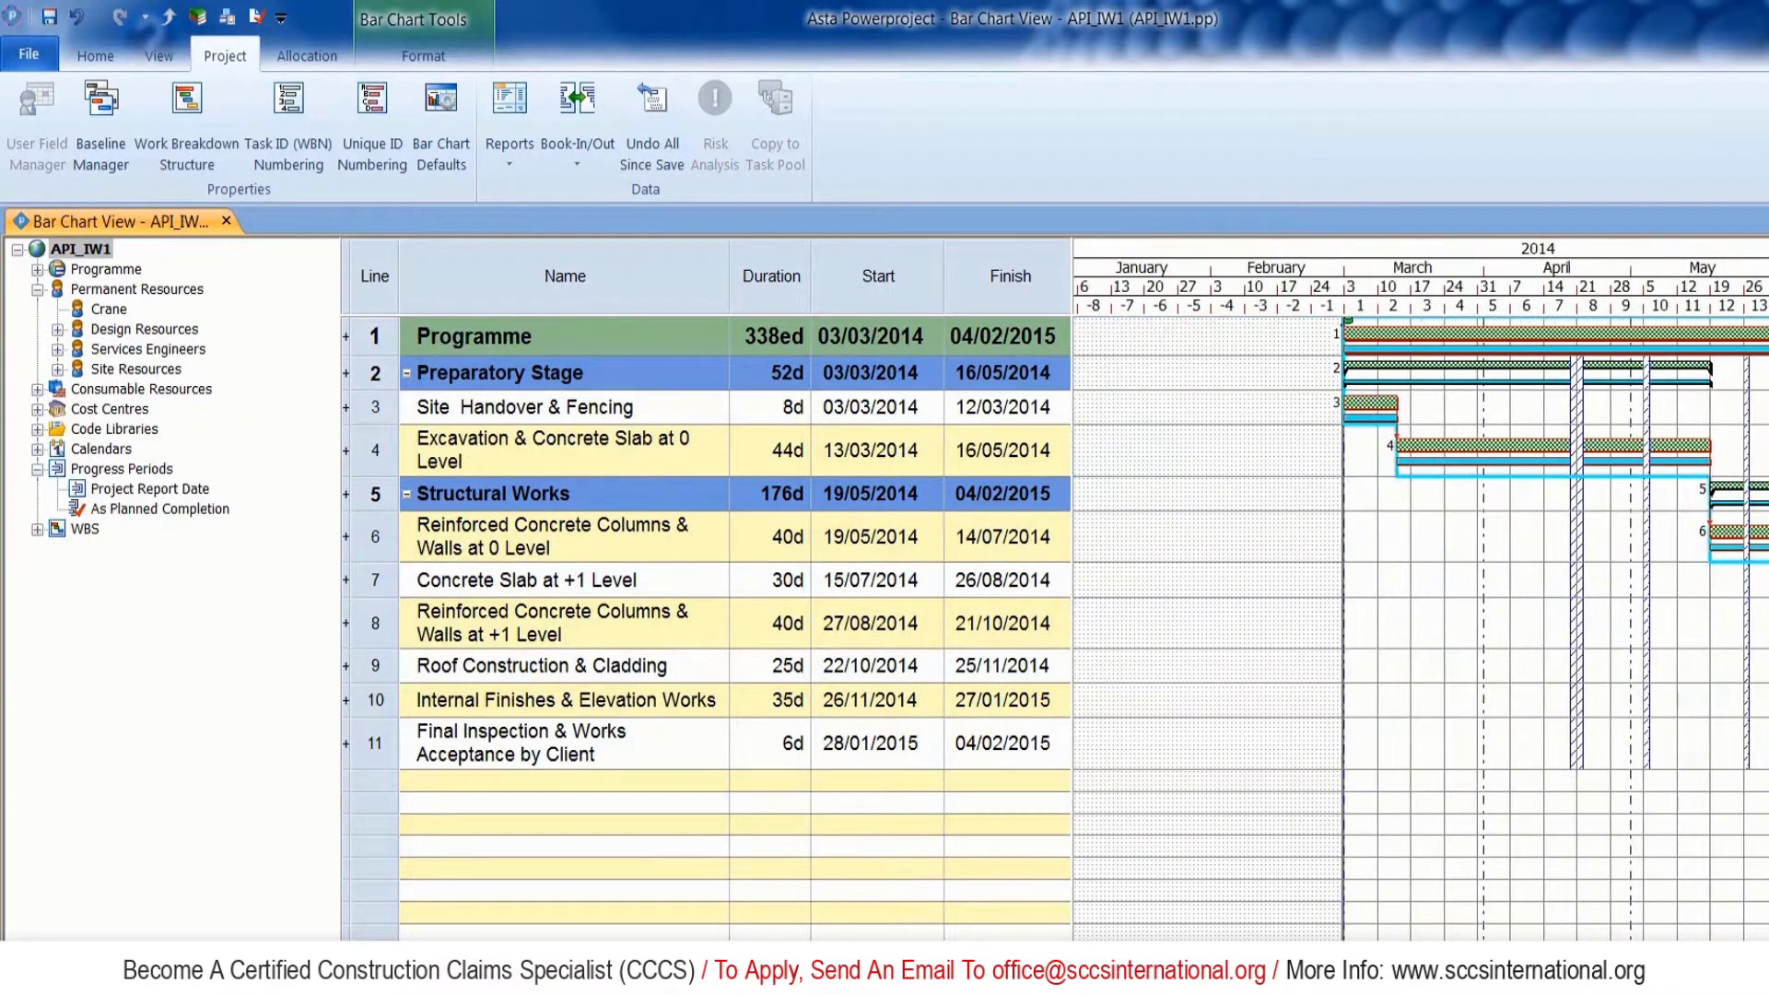
{"action": "left_click", "coordinate": [1425, 331]}
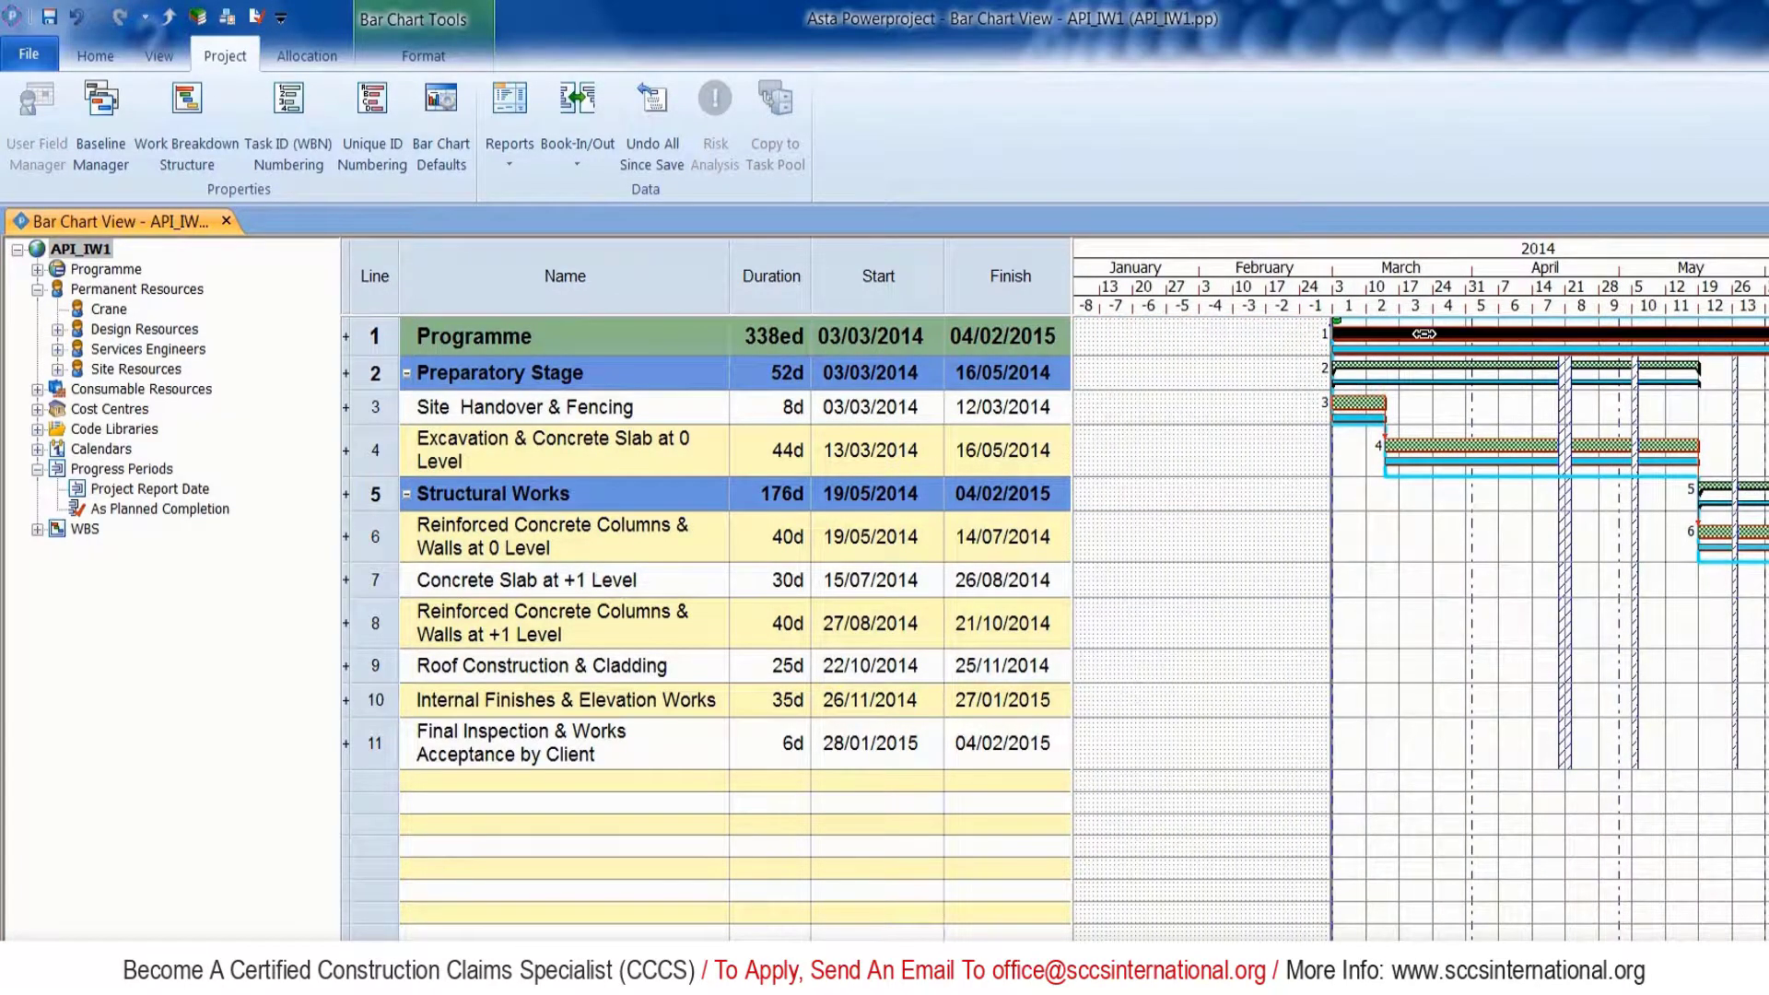
{"action": "left_click", "coordinate": [95, 57]}
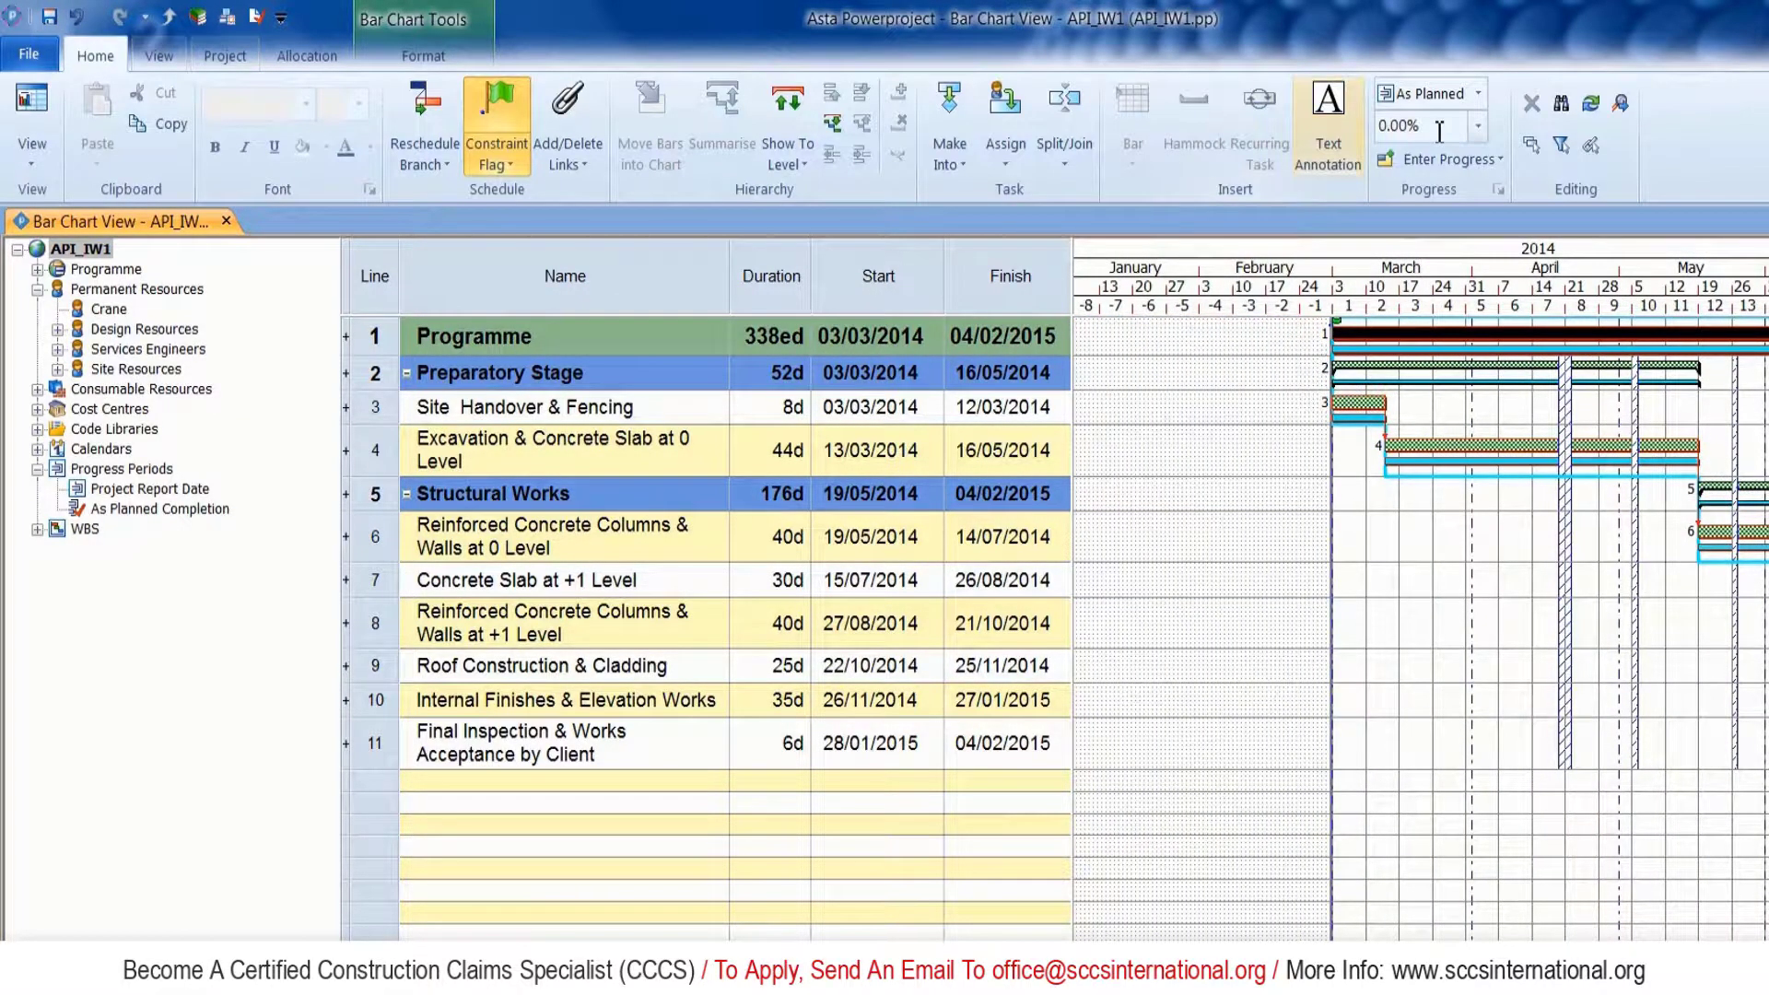
{"action": "left_click", "coordinate": [524, 175]}
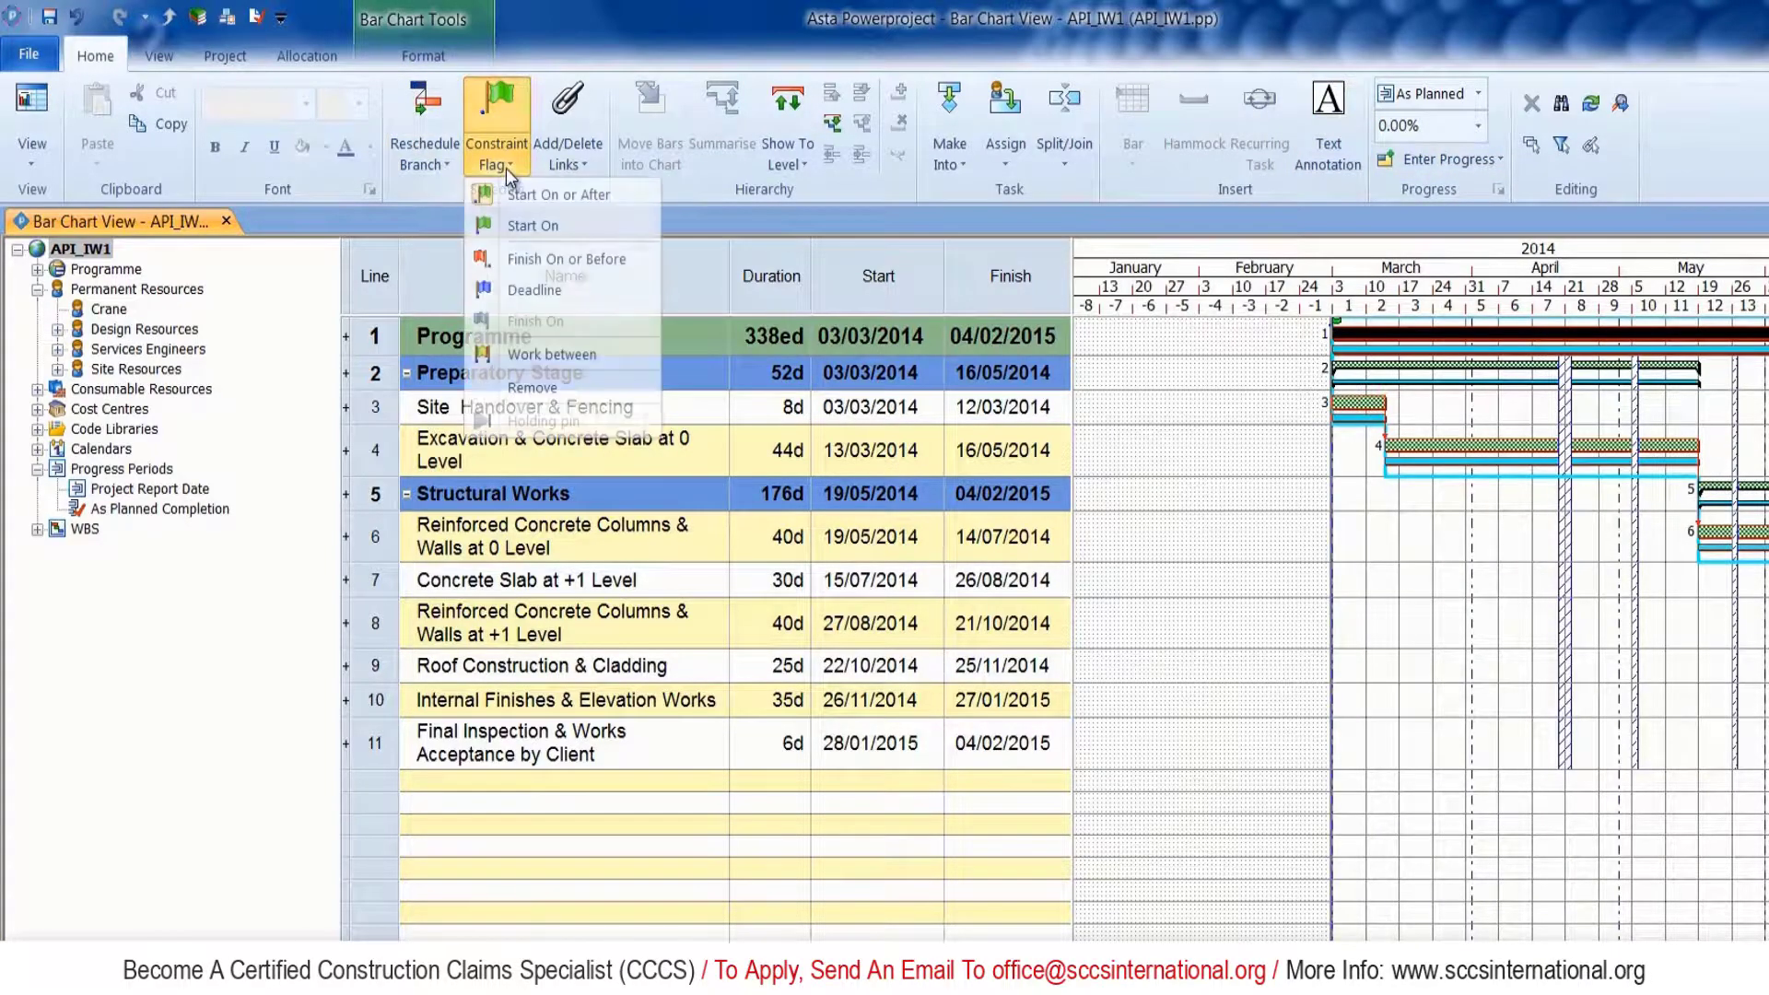
{"action": "left_click", "coordinate": [526, 388]}
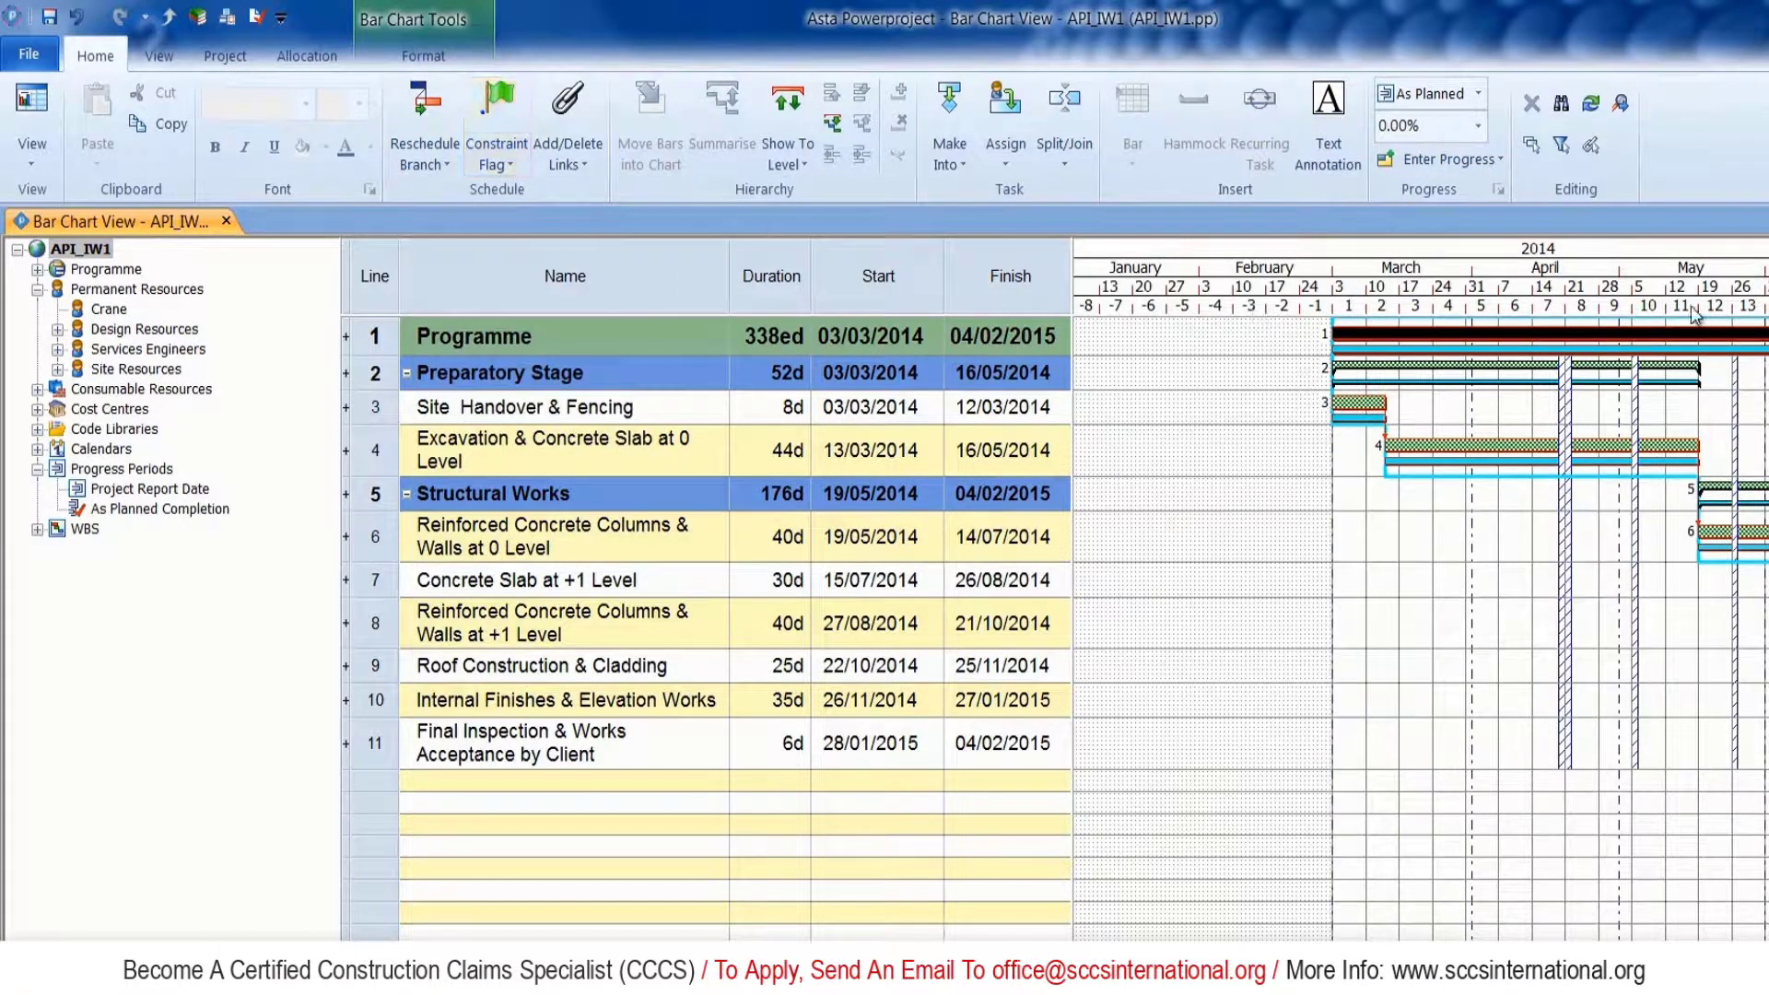
Show the contents of the Programme chart and insert a new bar directly above Structural Works.
{"action": "scroll", "coordinate": [1420, 626], "scroll_direction": "right", "scroll_amount": 15}
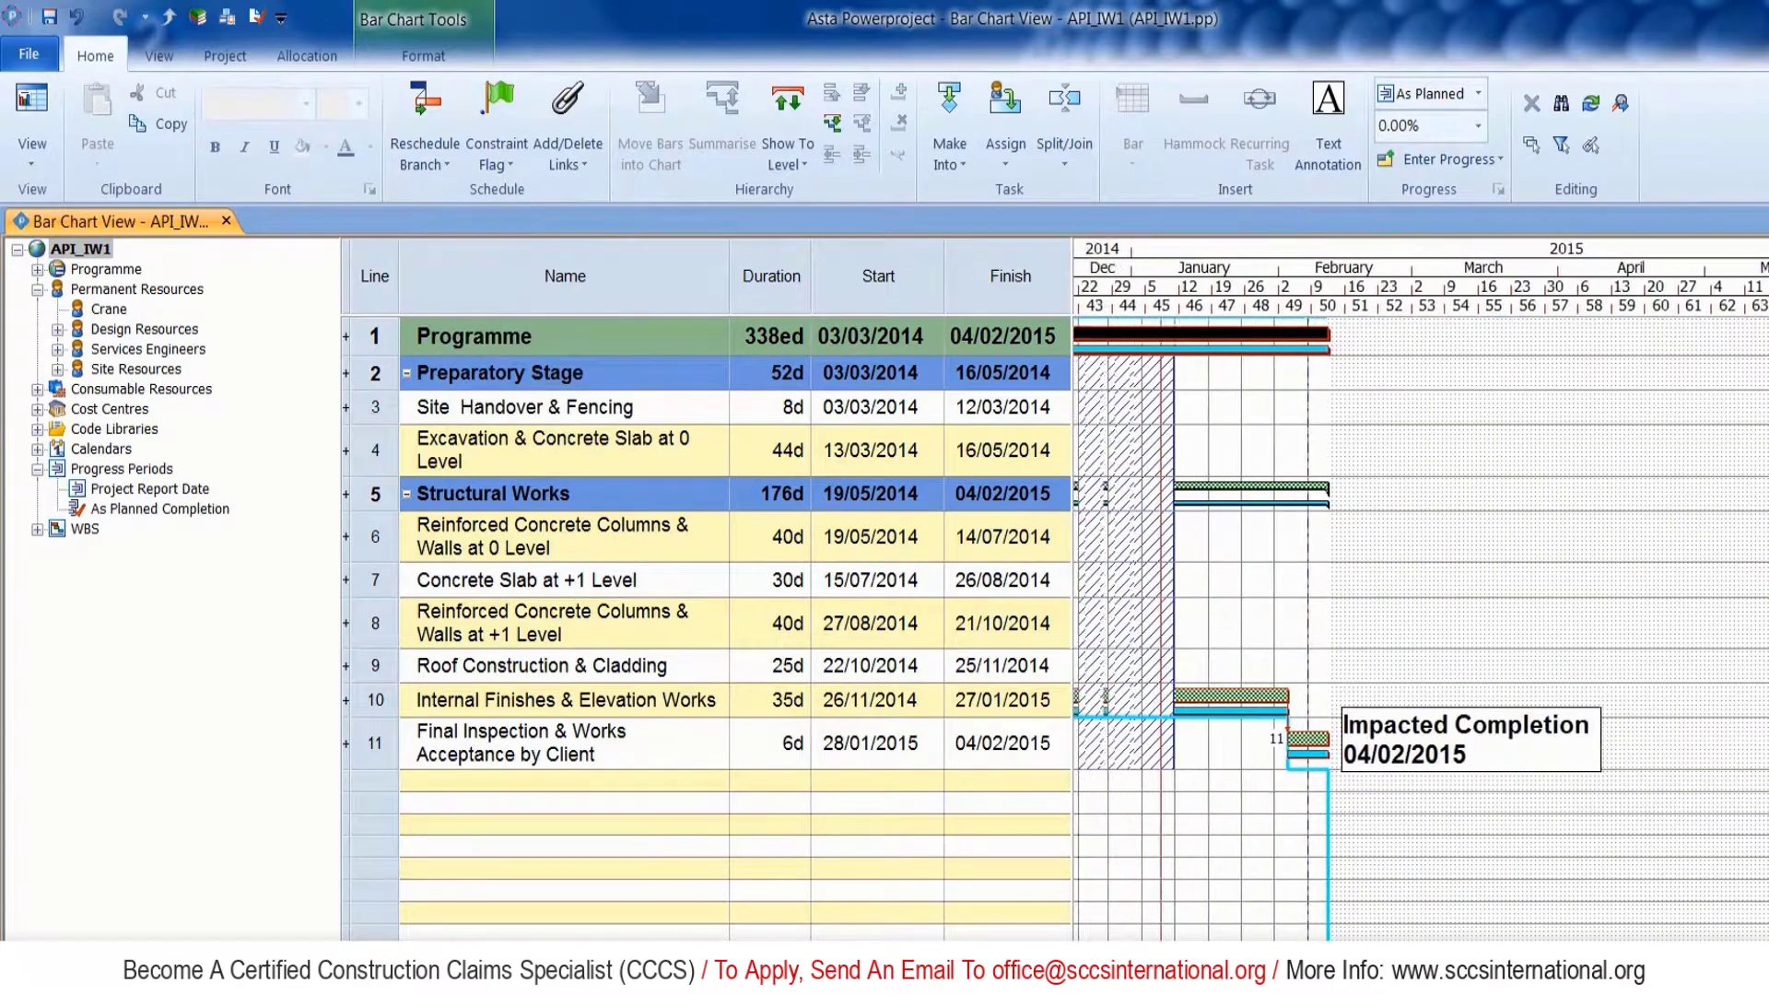
{"action": "scroll", "coordinate": [1419, 627], "scroll_direction": "left", "scroll_amount": 10}
{"action": "scroll", "coordinate": [1419, 599], "scroll_direction": "left", "scroll_amount": 3}
{"action": "scroll", "coordinate": [1419, 599], "scroll_direction": "right", "scroll_amount": 15}
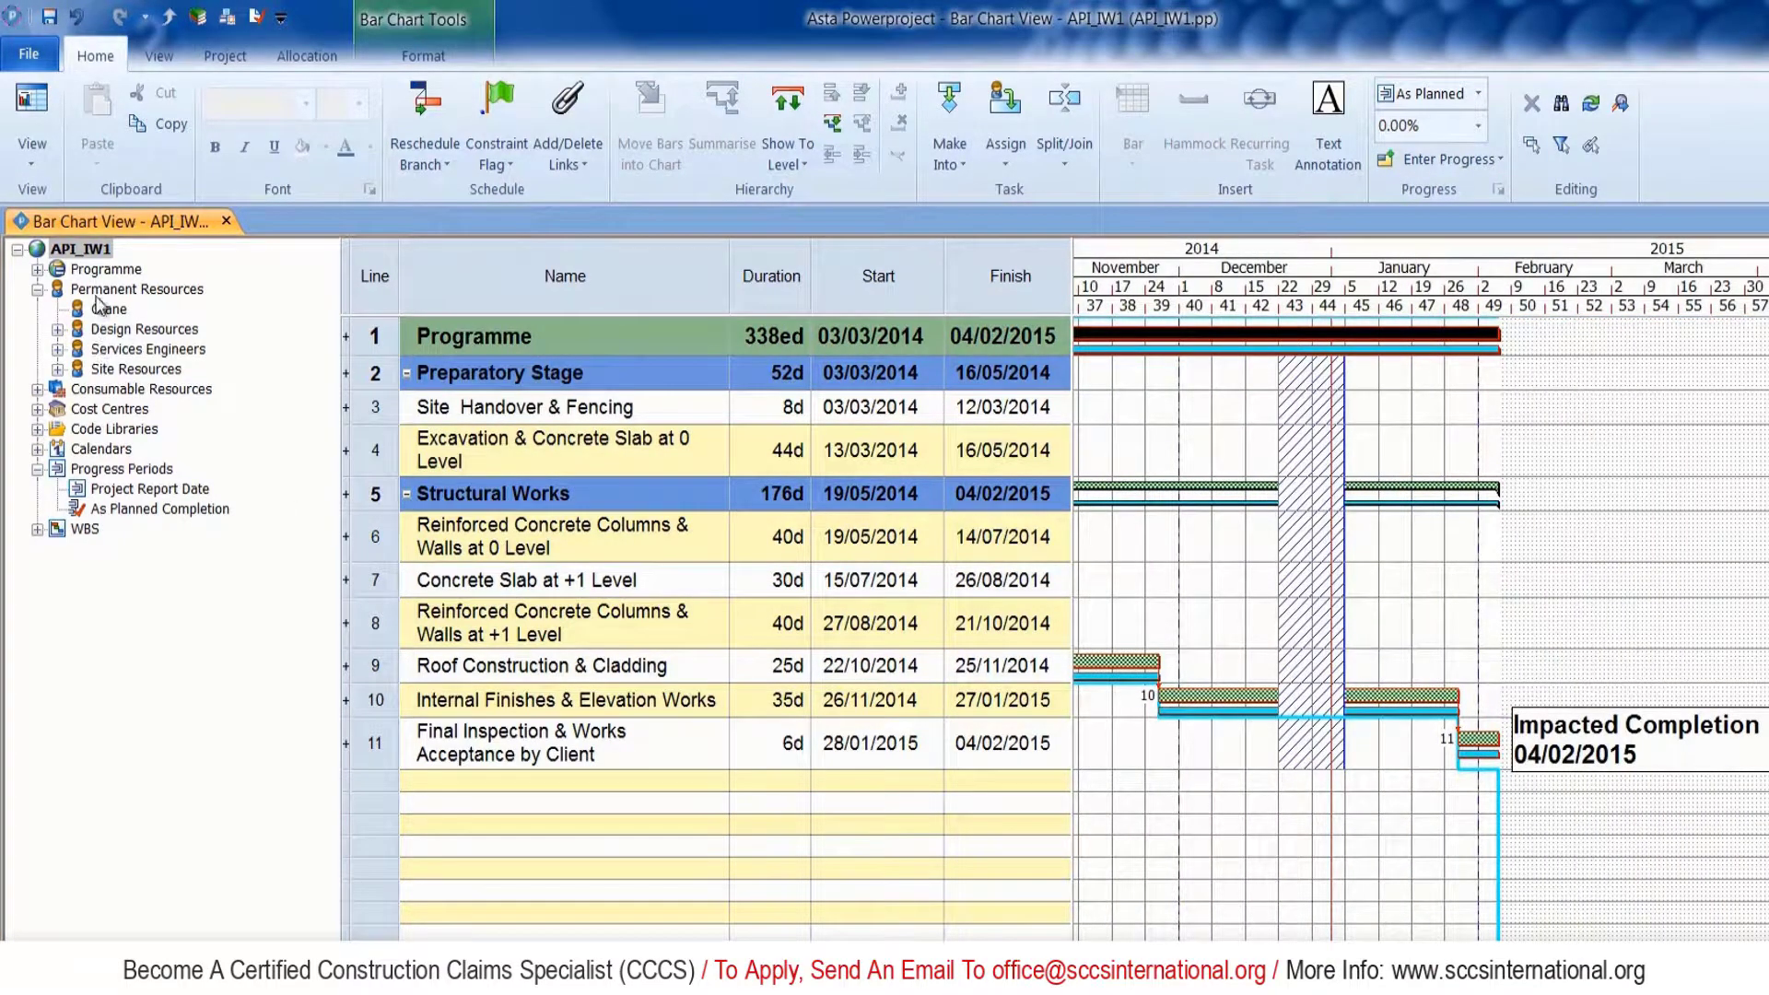
{"action": "left_click", "coordinate": [109, 270]}
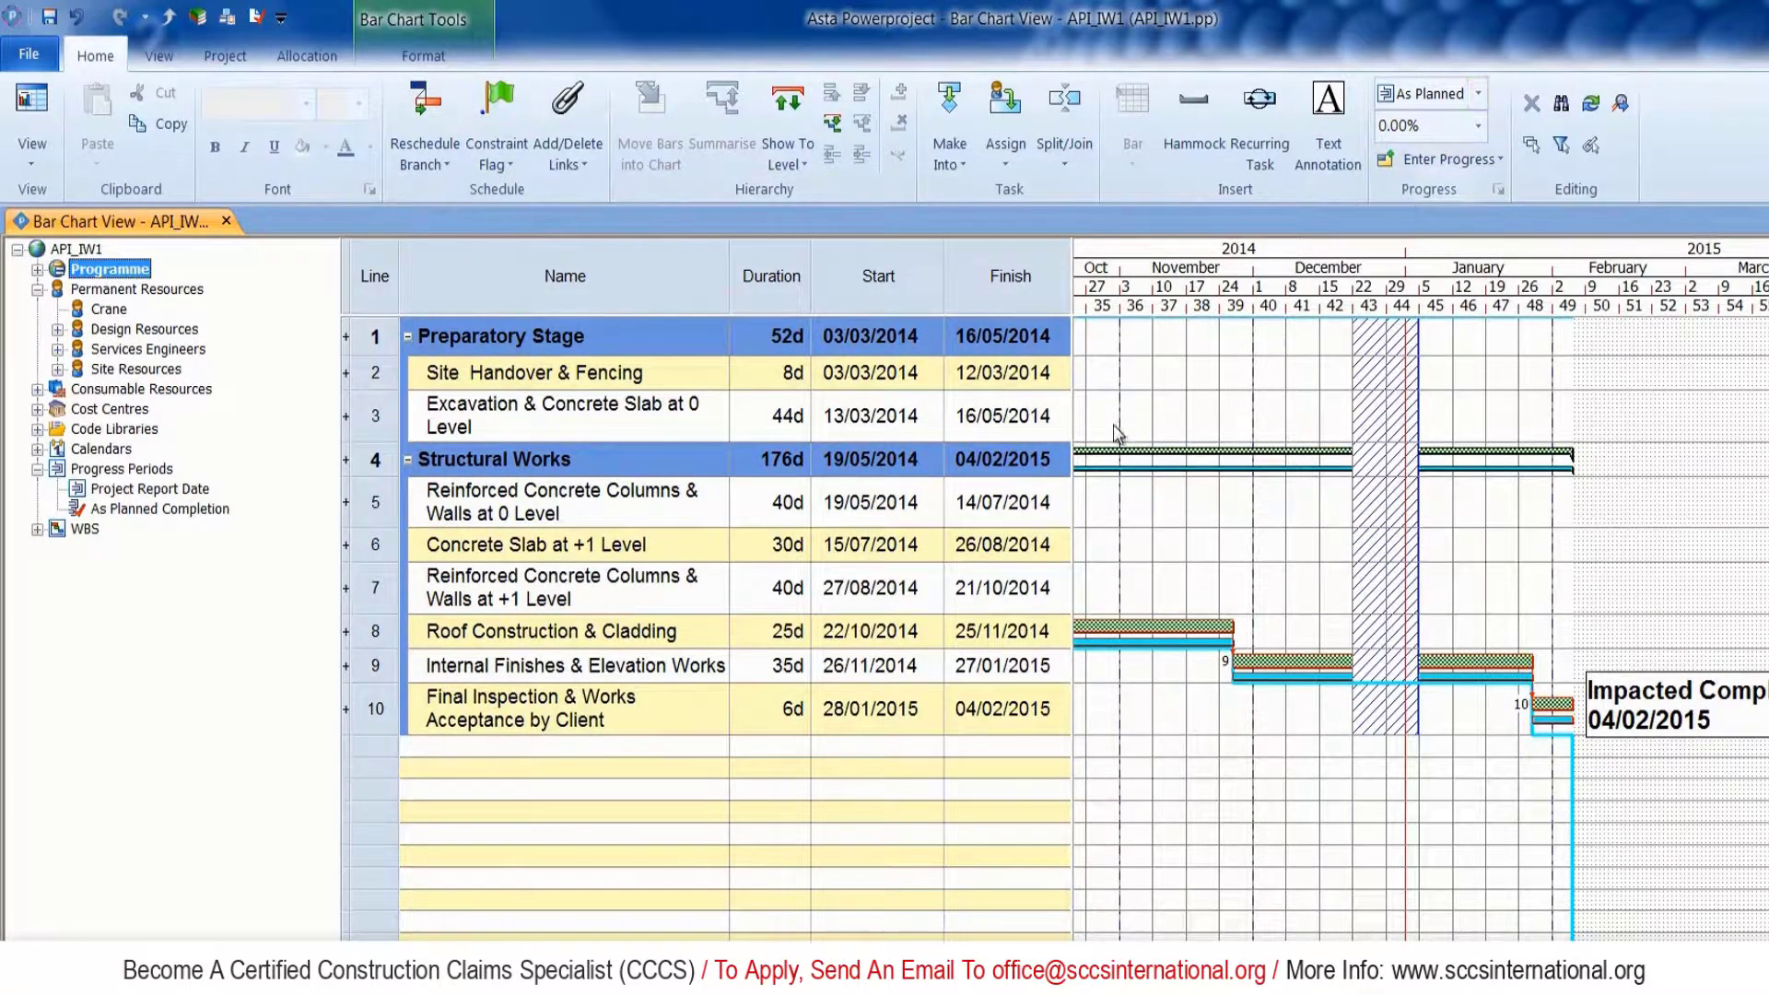
{"action": "right_click", "coordinate": [377, 466]}
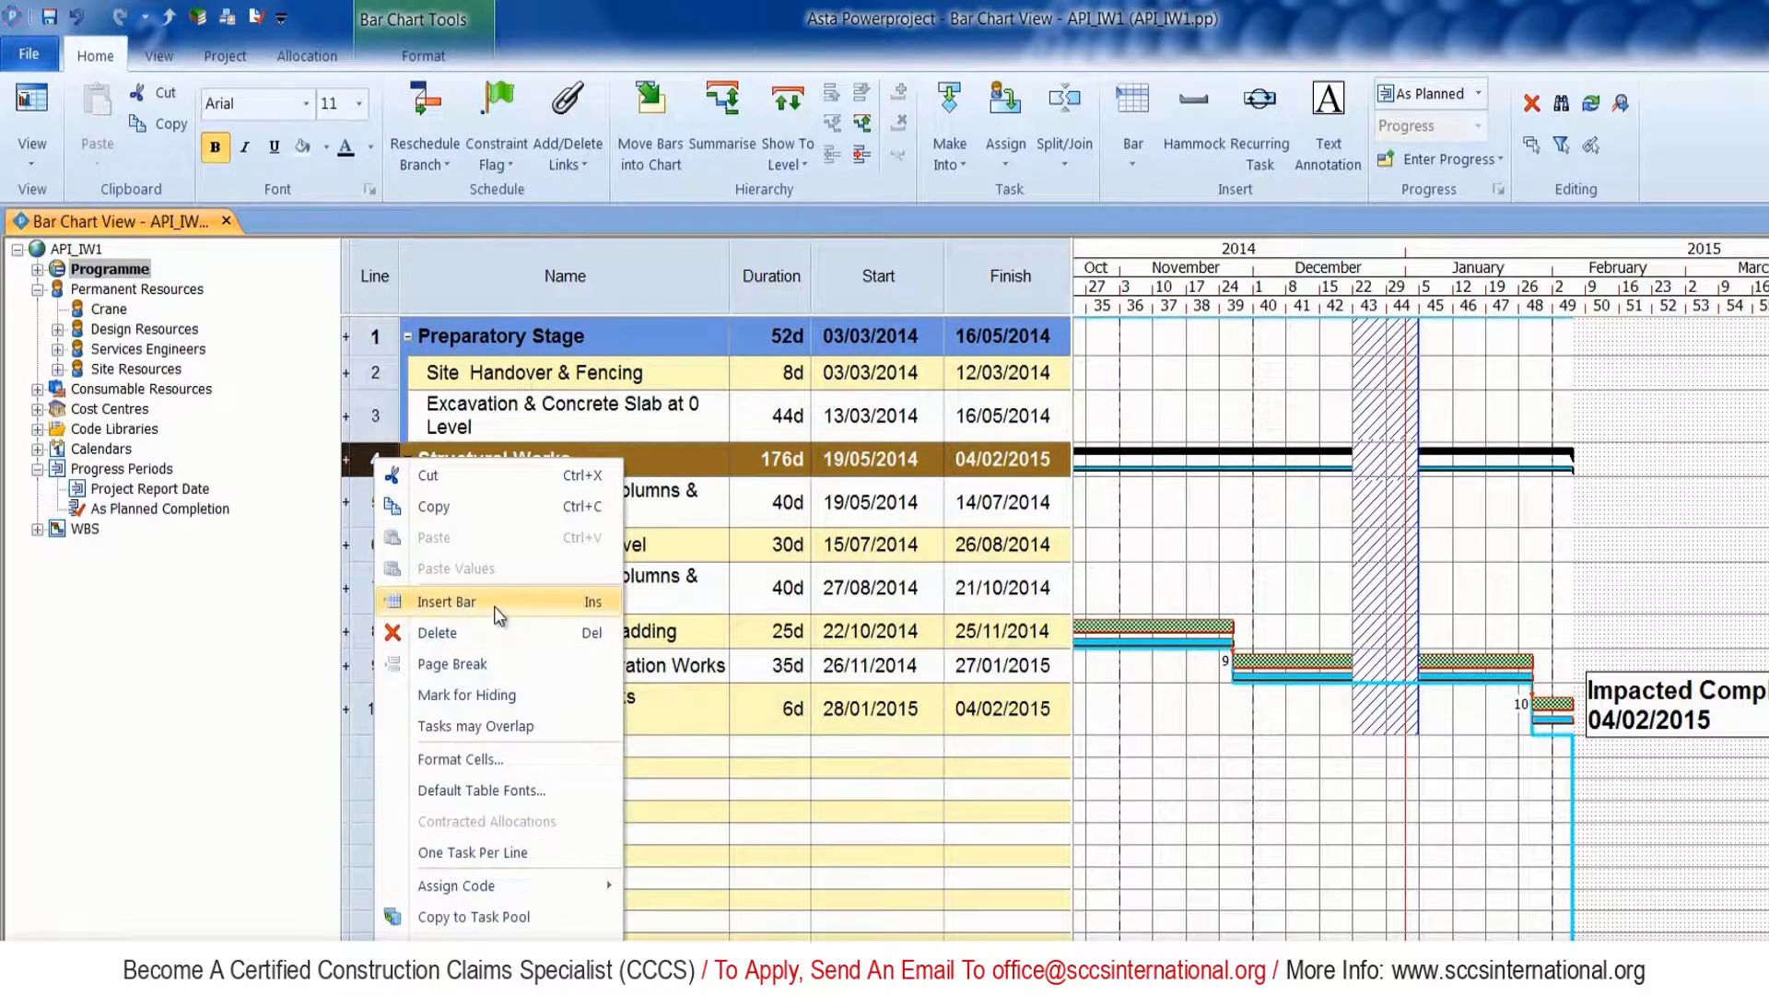
{"action": "left_click", "coordinate": [494, 604]}
Name the new bar "END 1 Flooding Due to Heavy Storms - Pumping & Additional Works Required" and set its duration to 10 days.
{"action": "left_click", "coordinate": [494, 453]}
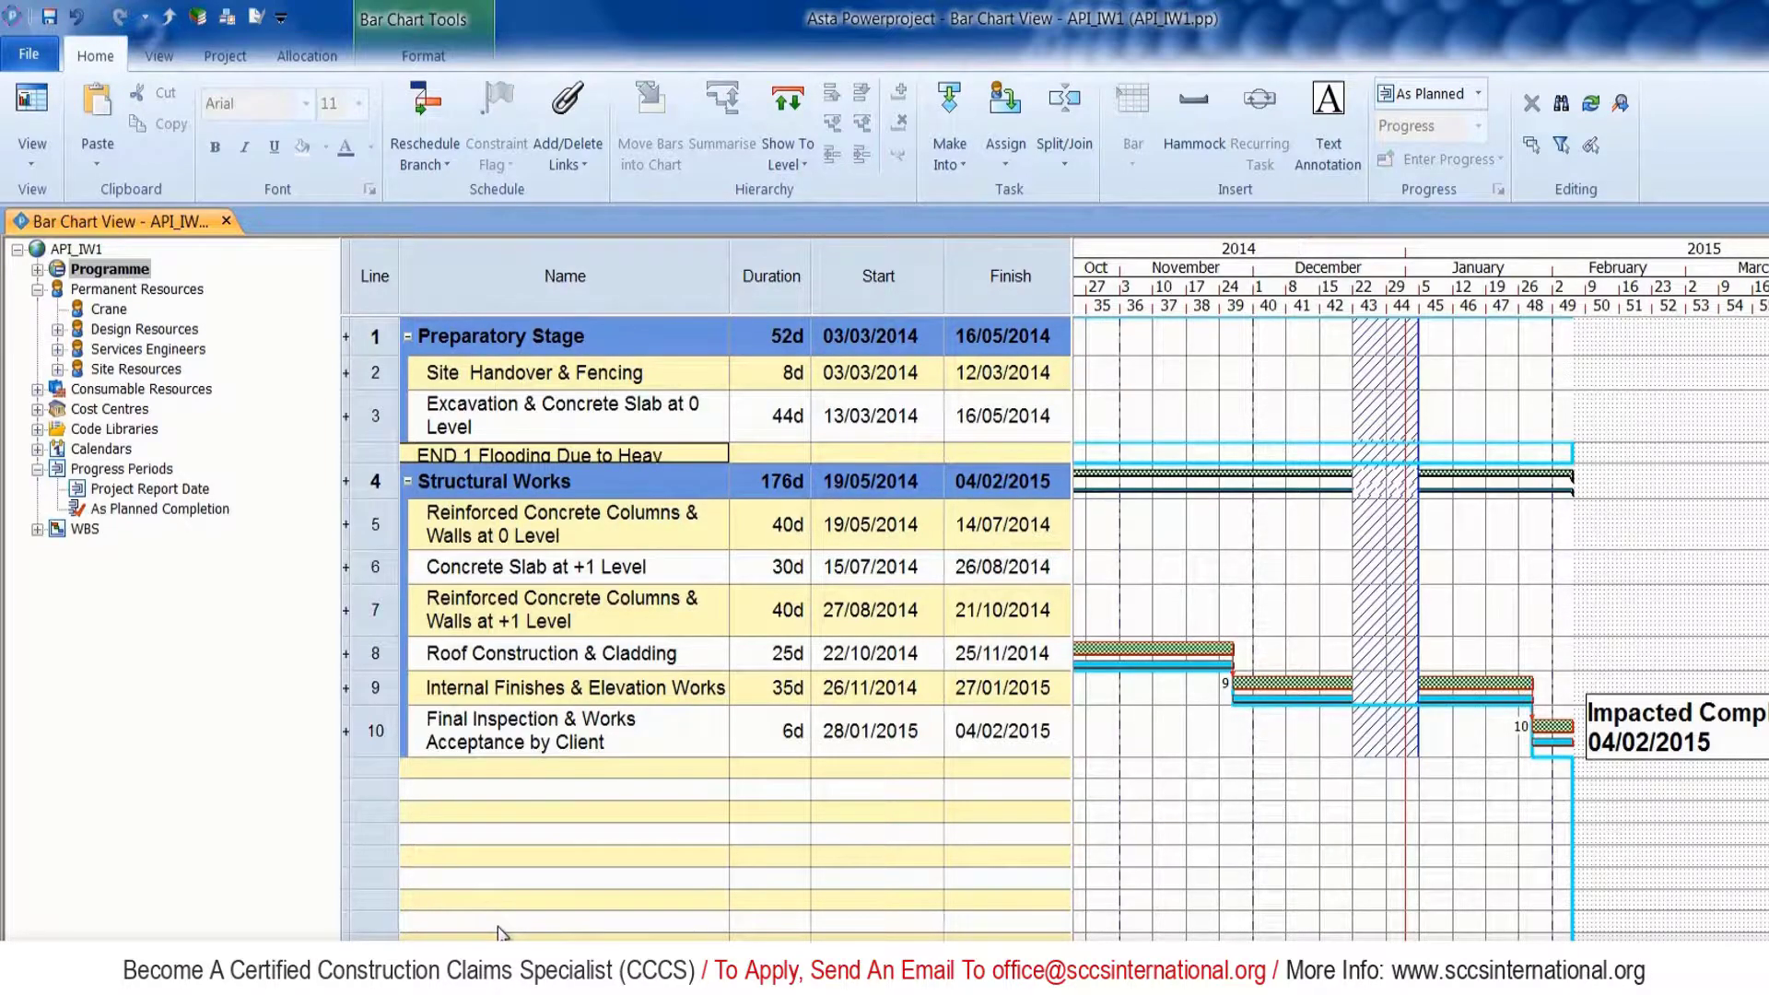
{"action": "type", "text": "orms"}
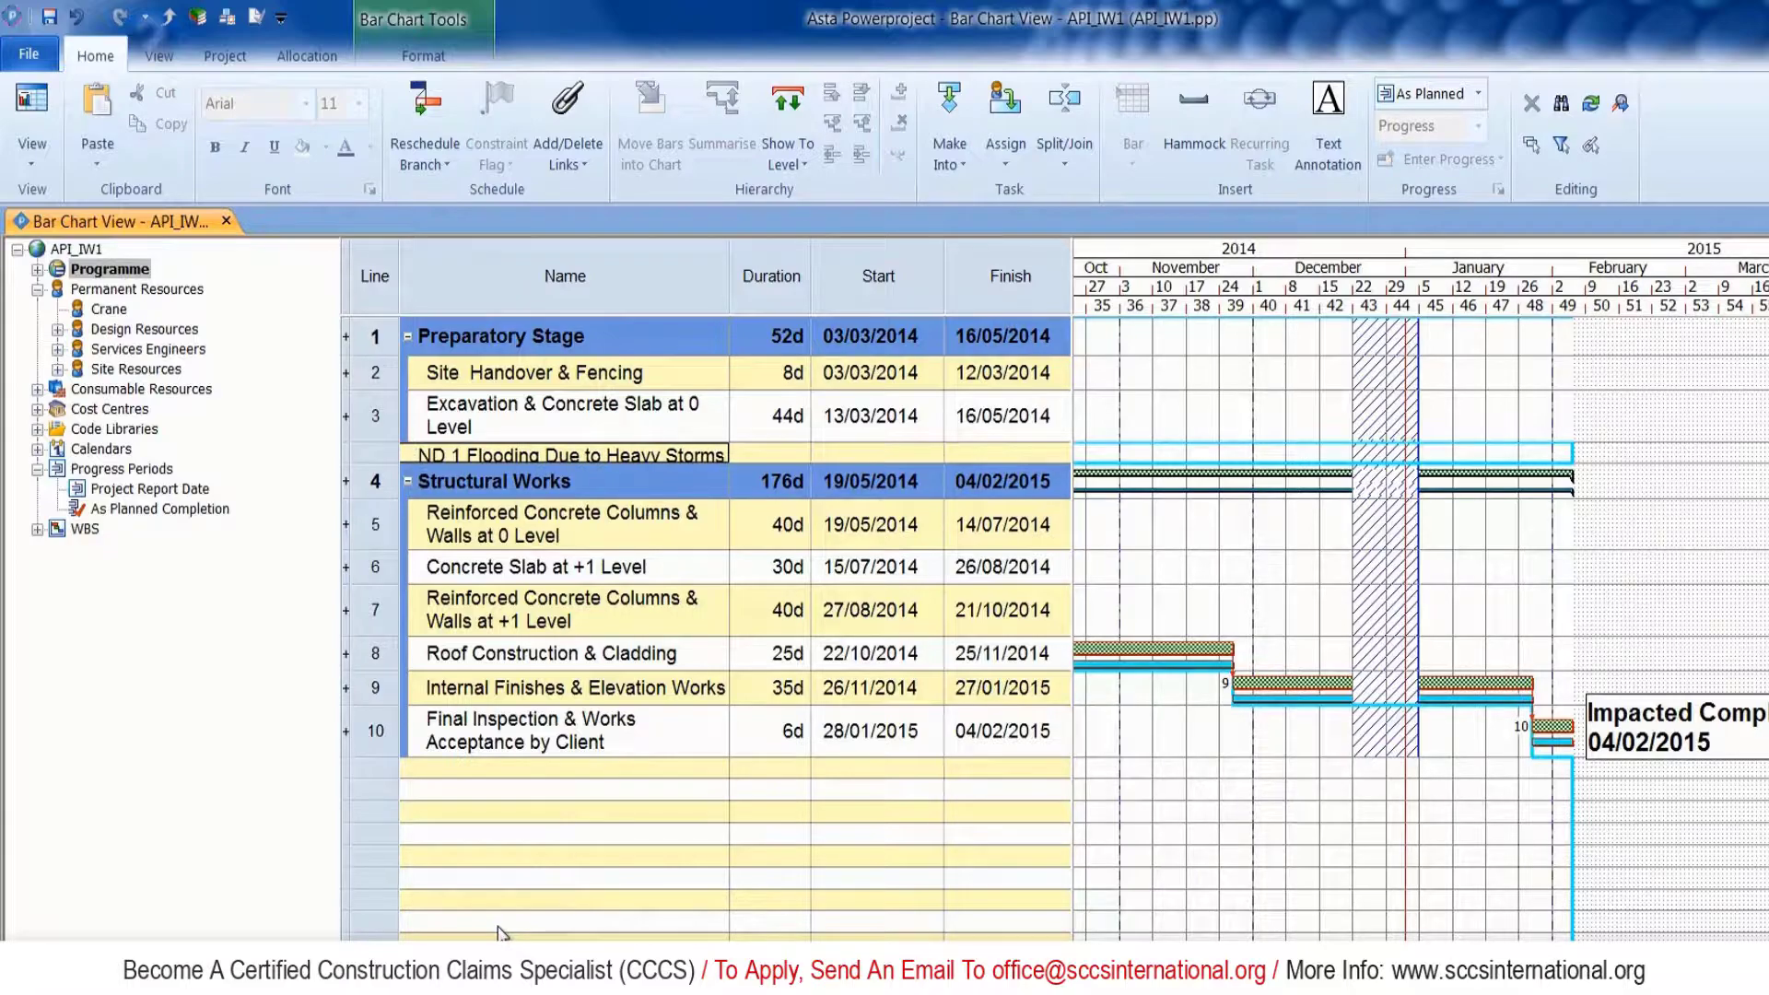
{"action": "type", "text": " - Pumpin"}
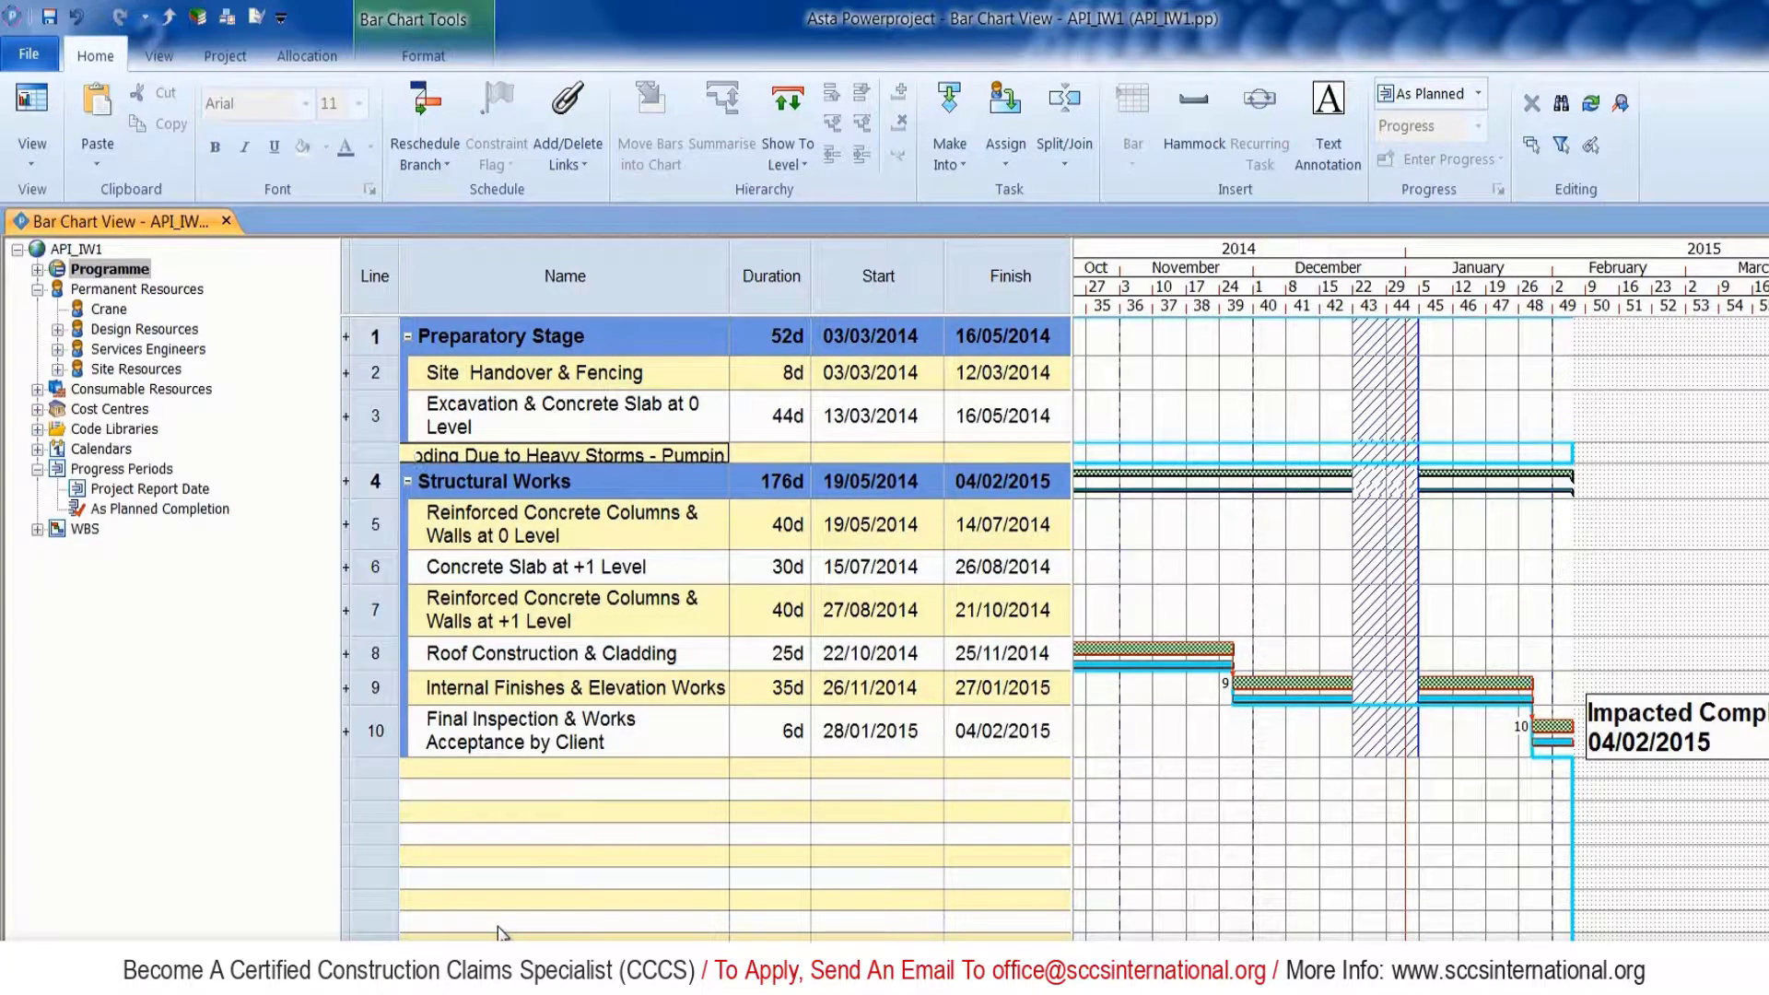
{"action": "type", "text": "g & Add"}
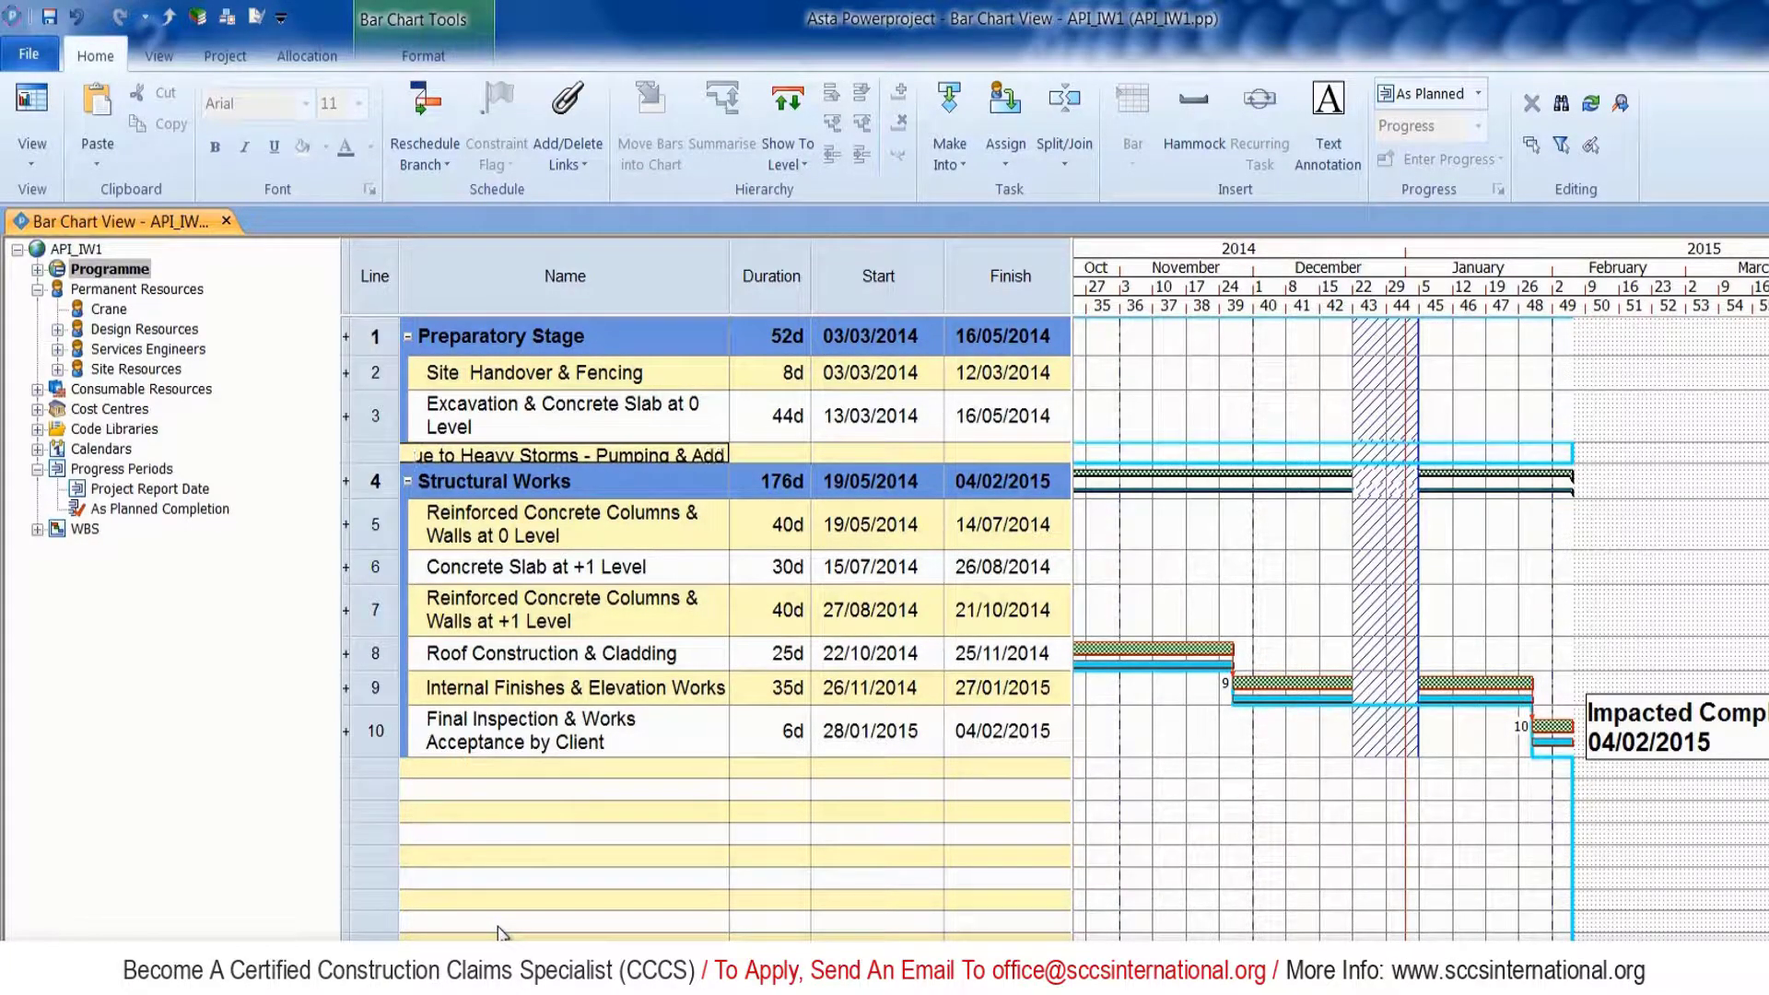
{"action": "type", "text": "itional Works Required"}
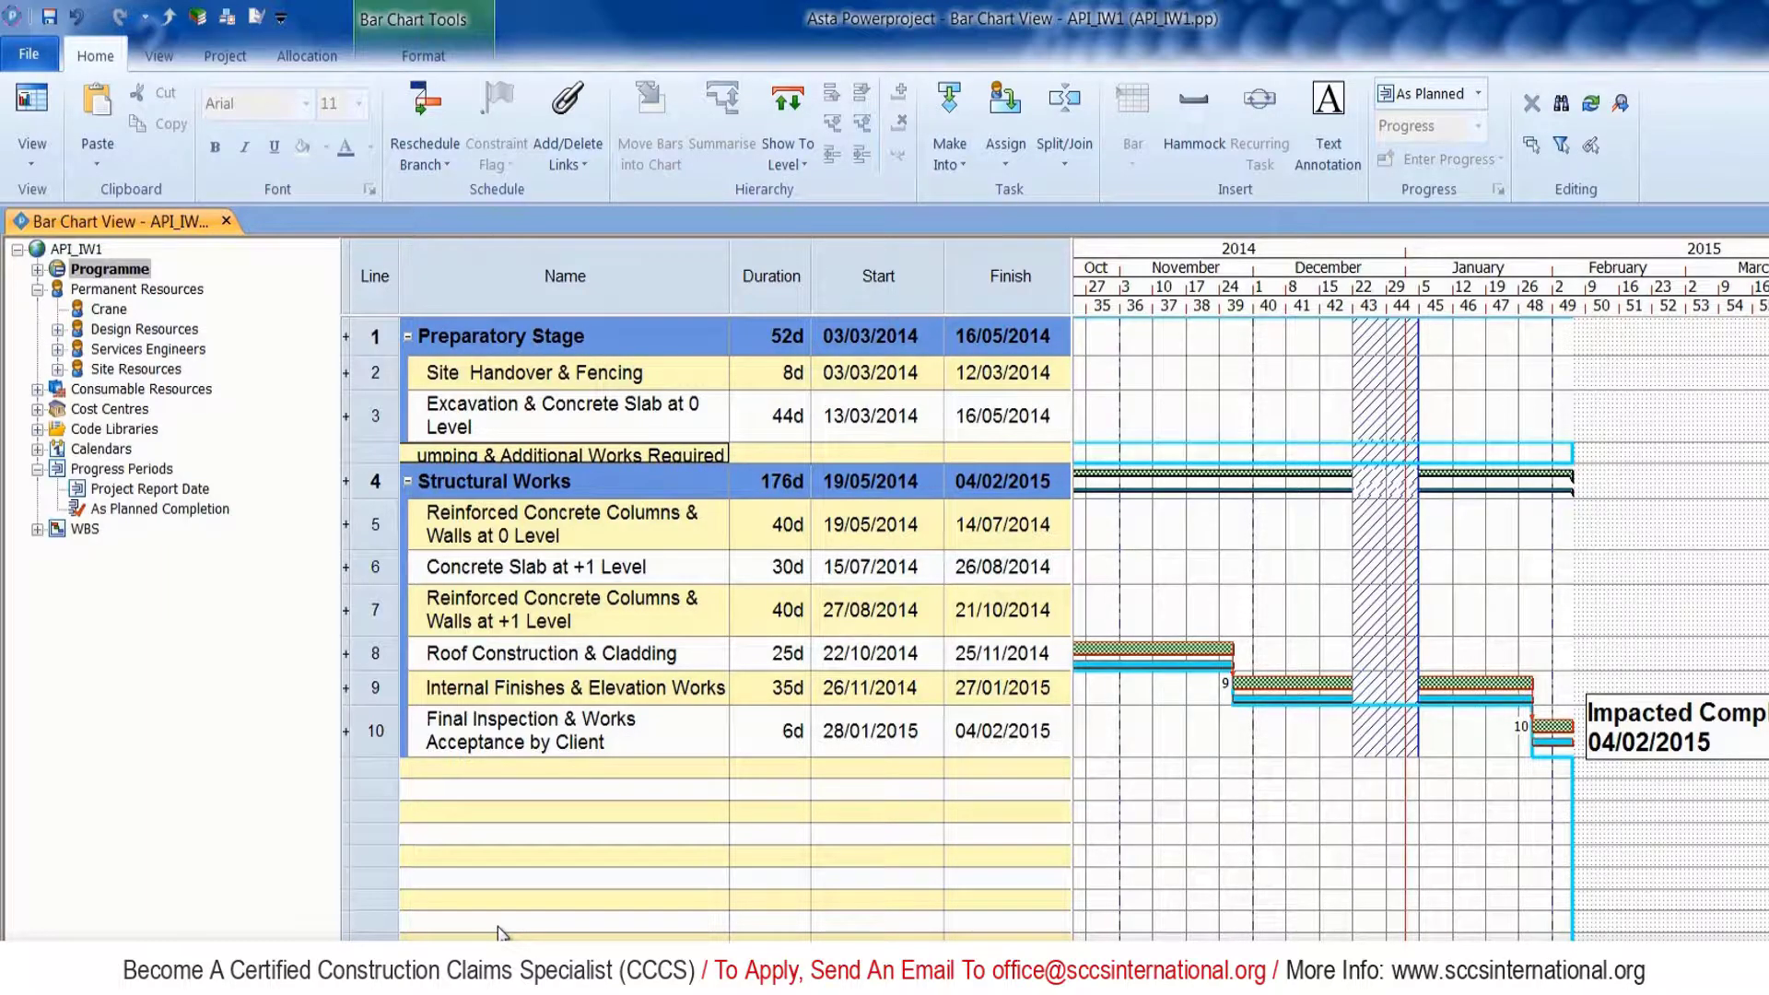
{"action": "key", "text": "Tab"}
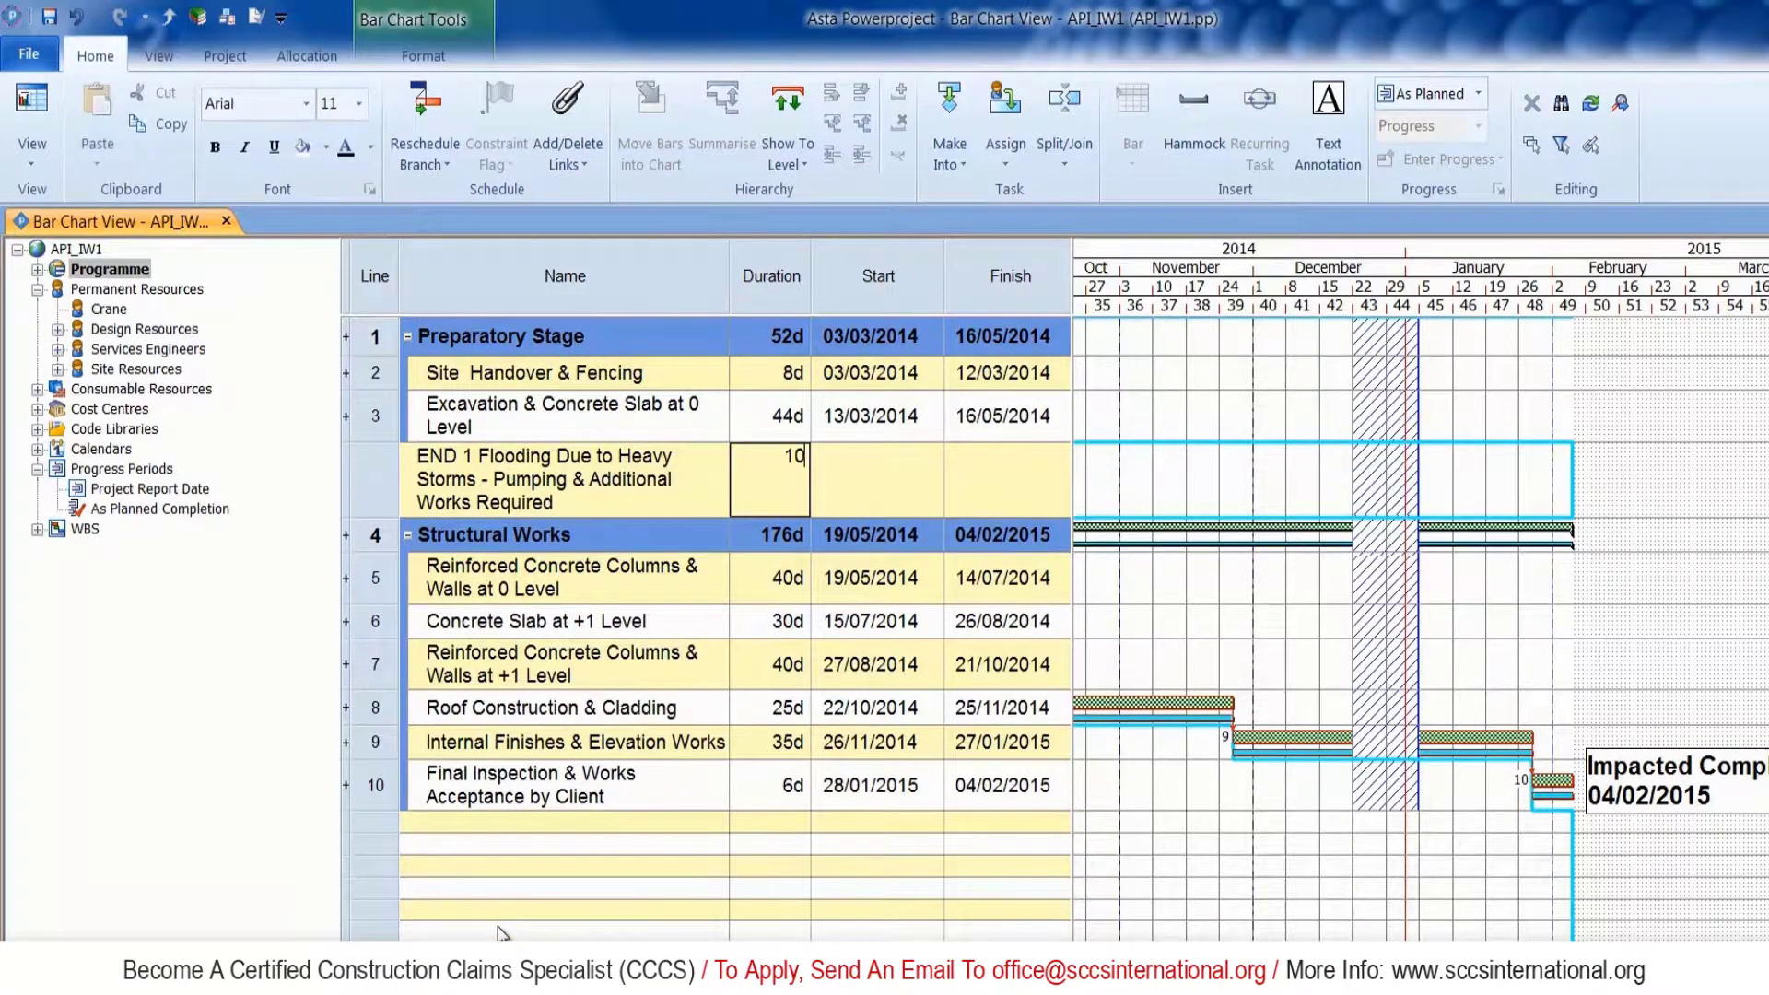
{"action": "key", "text": "Return"}
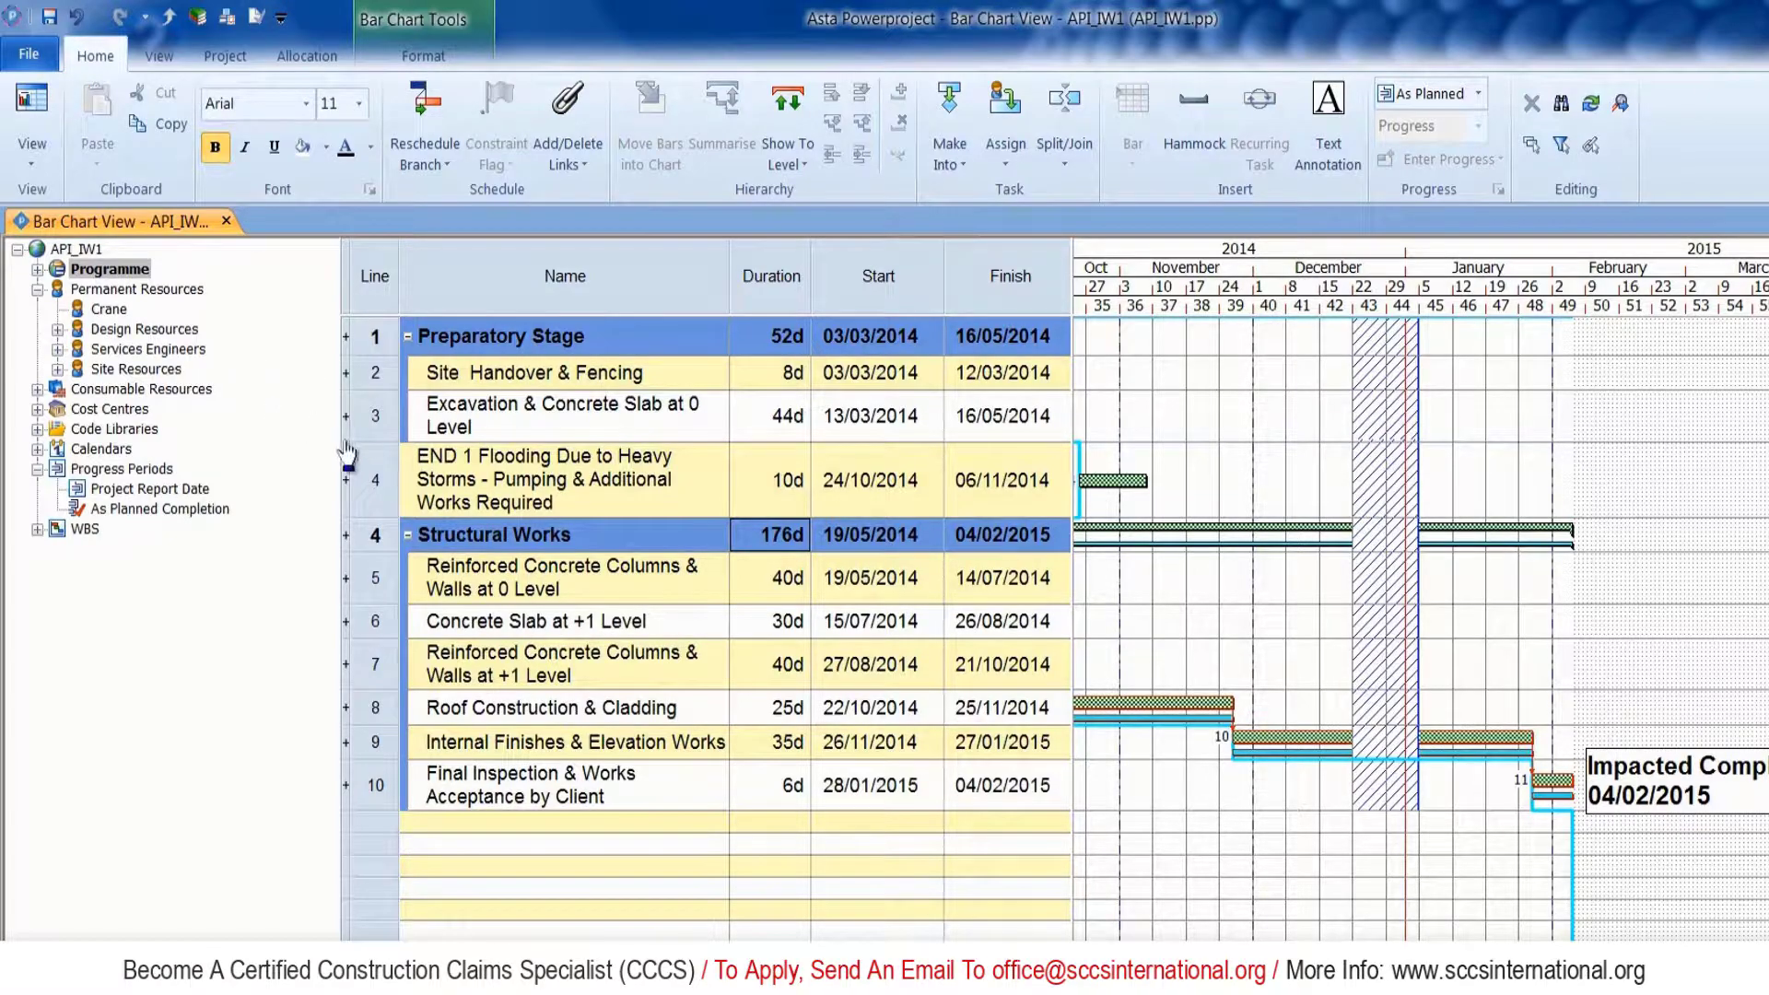
Set the font colour of the END 1 Flooding row to red.
{"action": "left_click", "coordinate": [378, 476]}
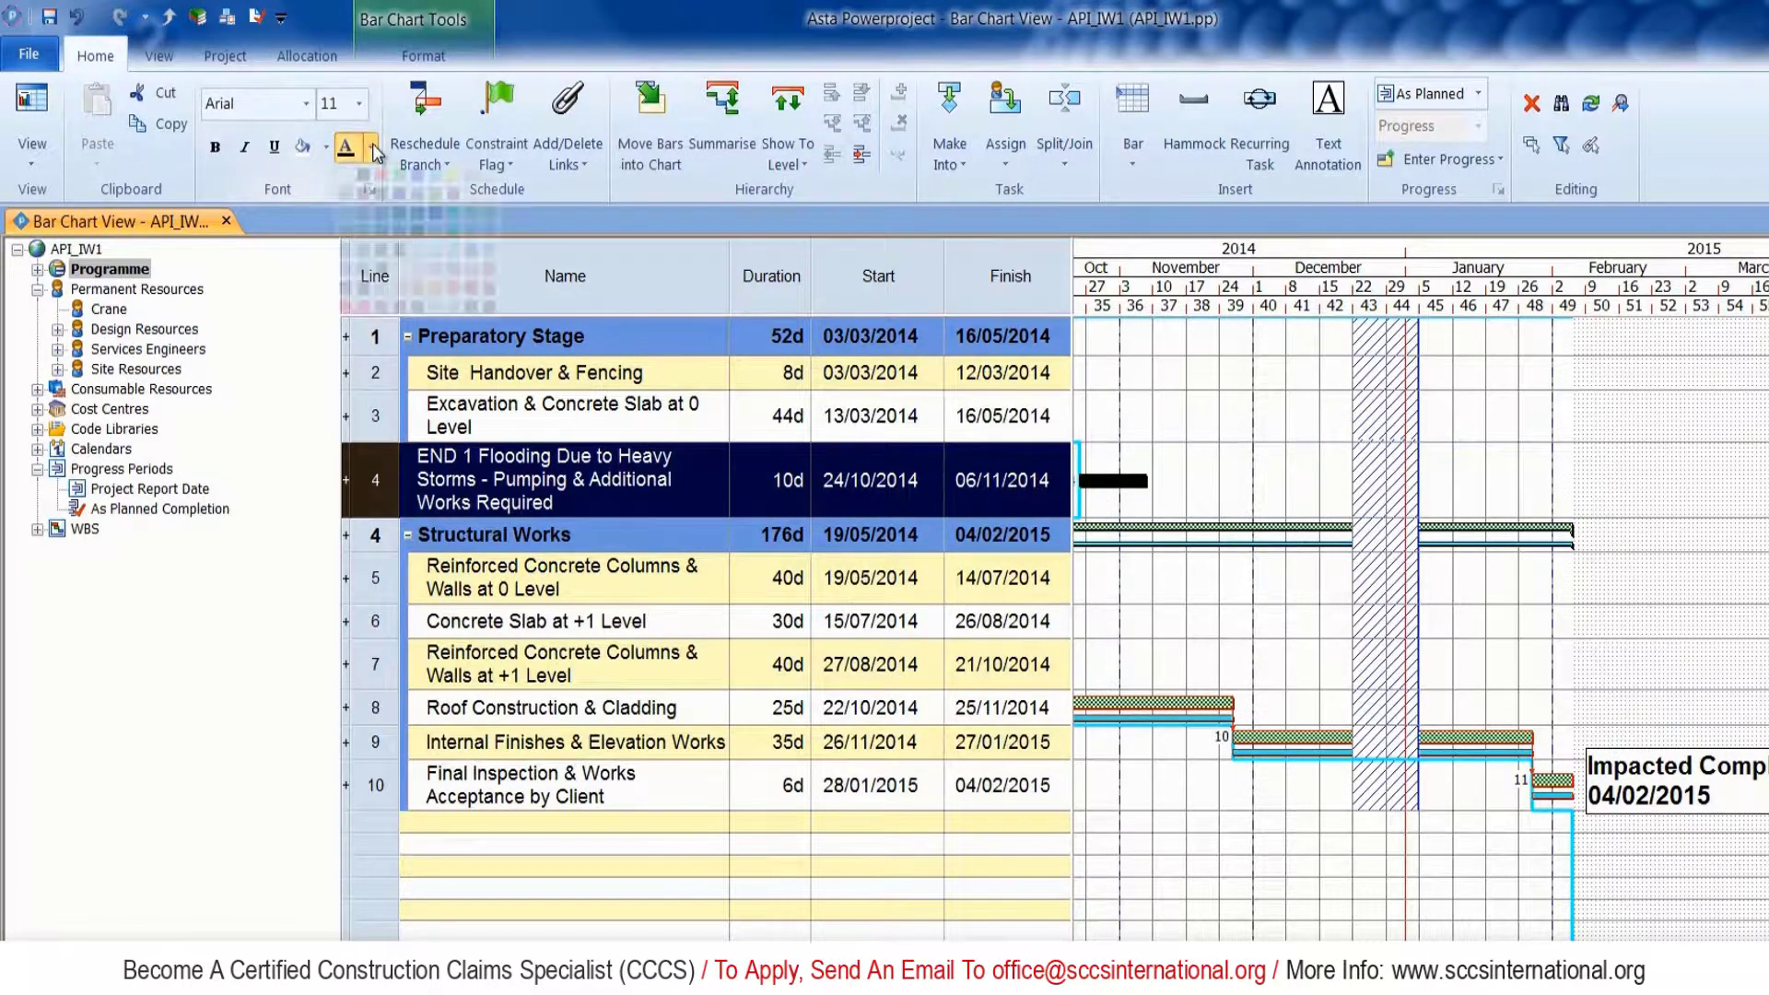
{"action": "left_click", "coordinate": [371, 146]}
{"action": "left_click", "coordinate": [345, 307]}
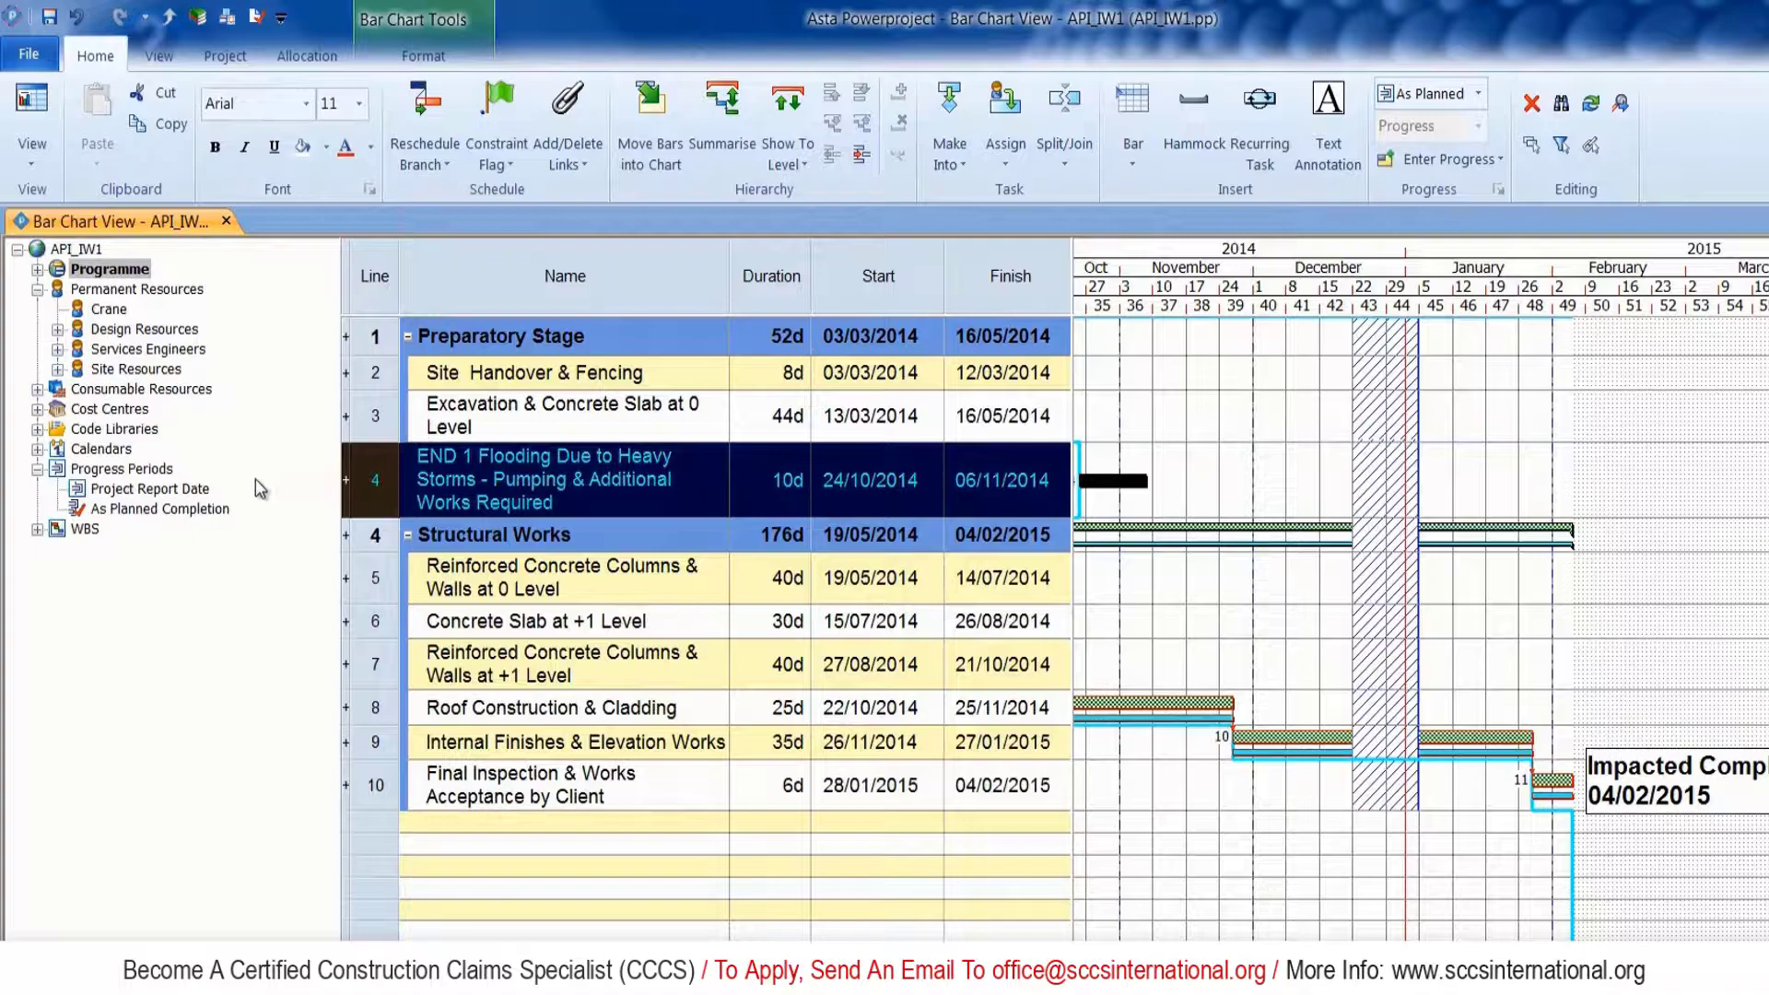
Create a new code library named "Delay Events" in the Library Explorer.
{"action": "left_click", "coordinate": [37, 429]}
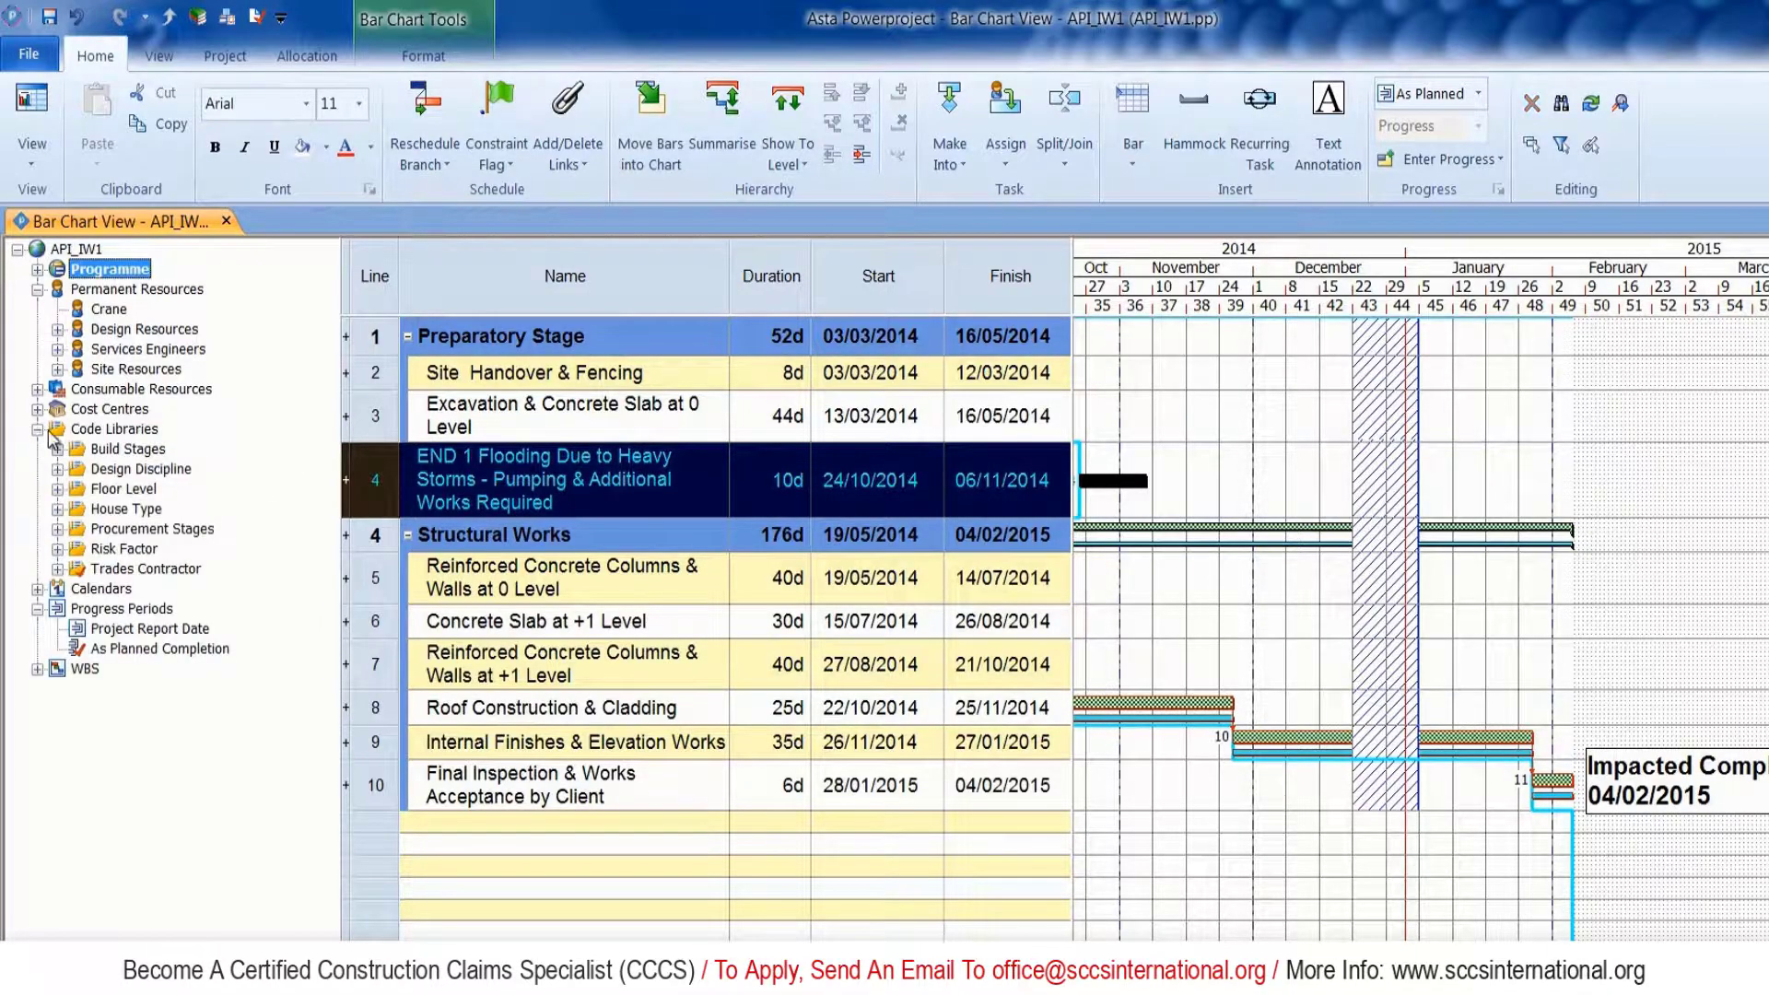
{"action": "left_click", "coordinate": [198, 15]}
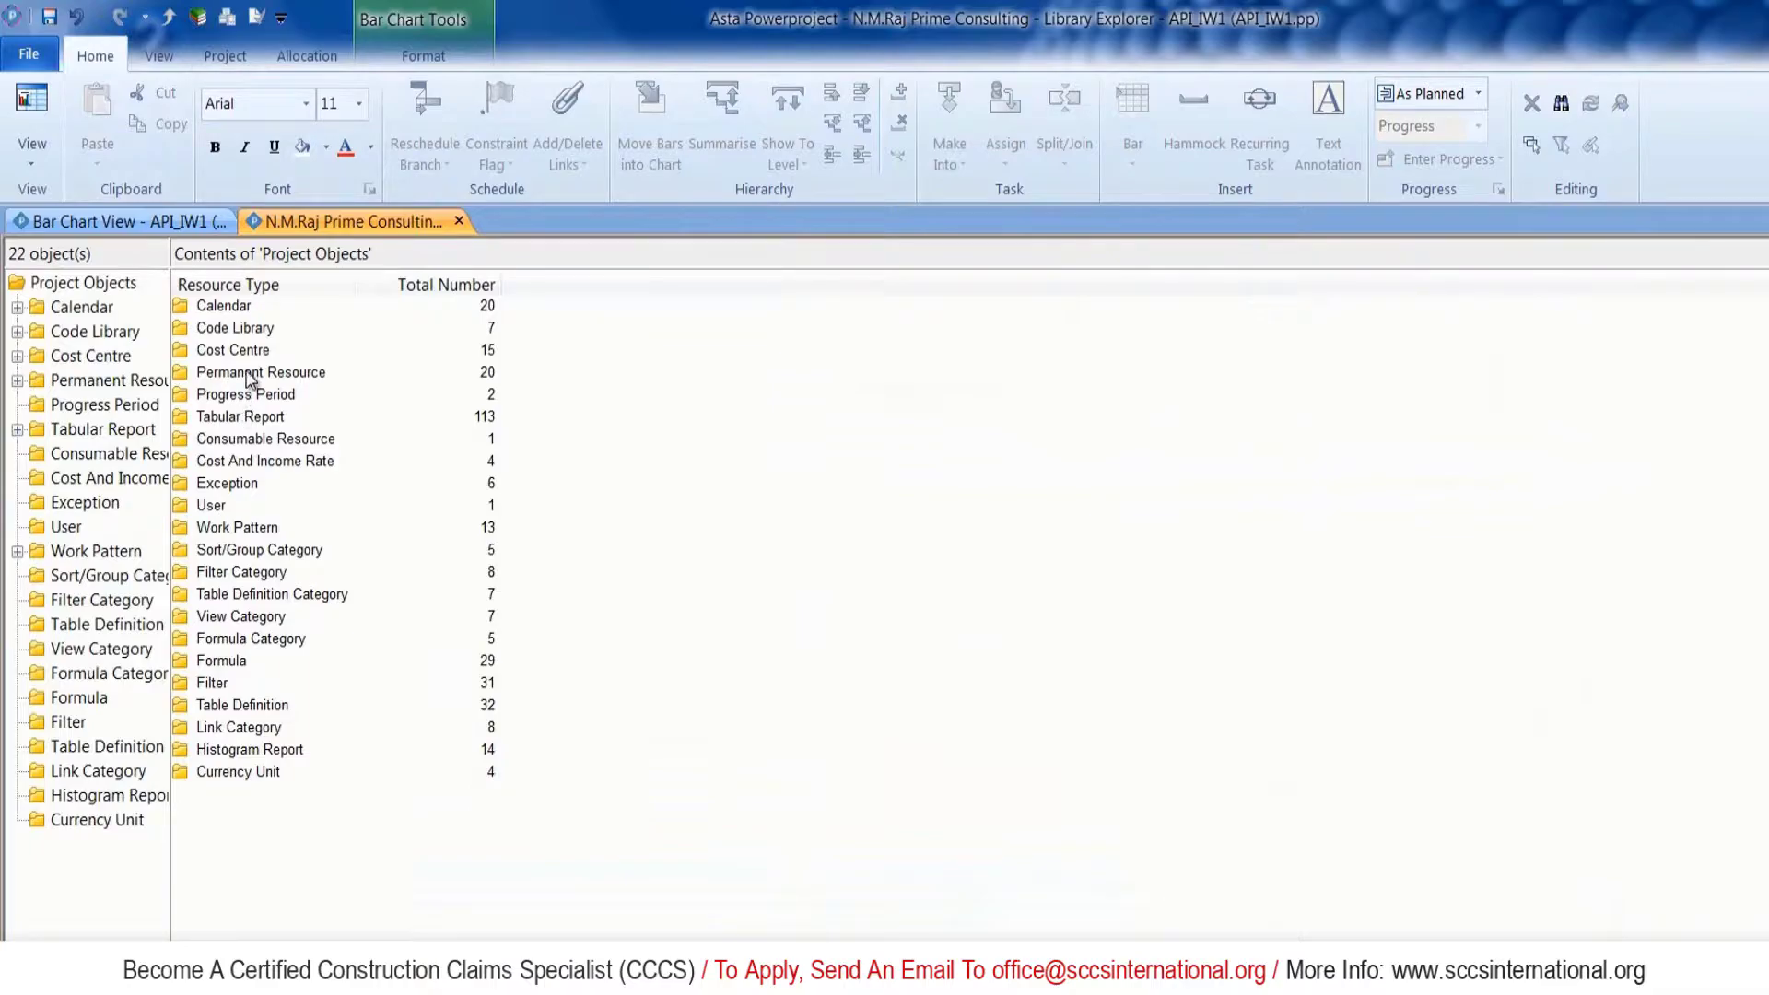
{"action": "double_click", "coordinate": [254, 332]}
{"action": "left_click", "coordinate": [226, 464]}
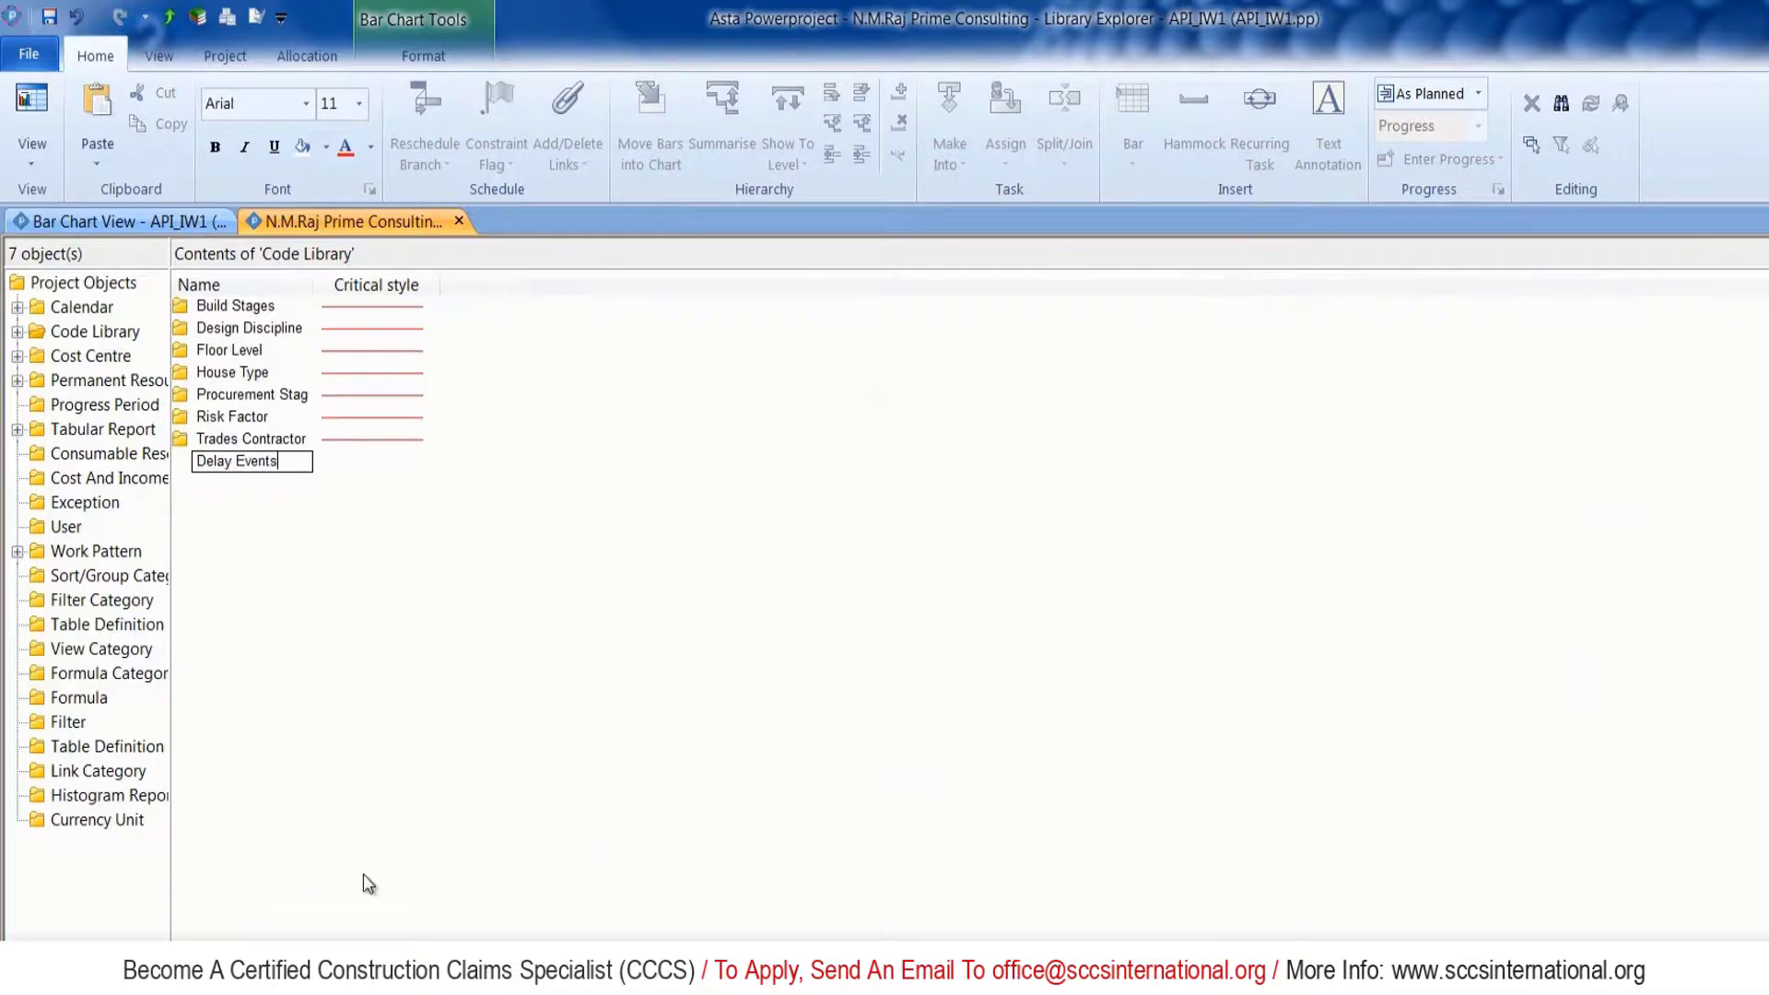
{"action": "left_click", "coordinate": [225, 485]}
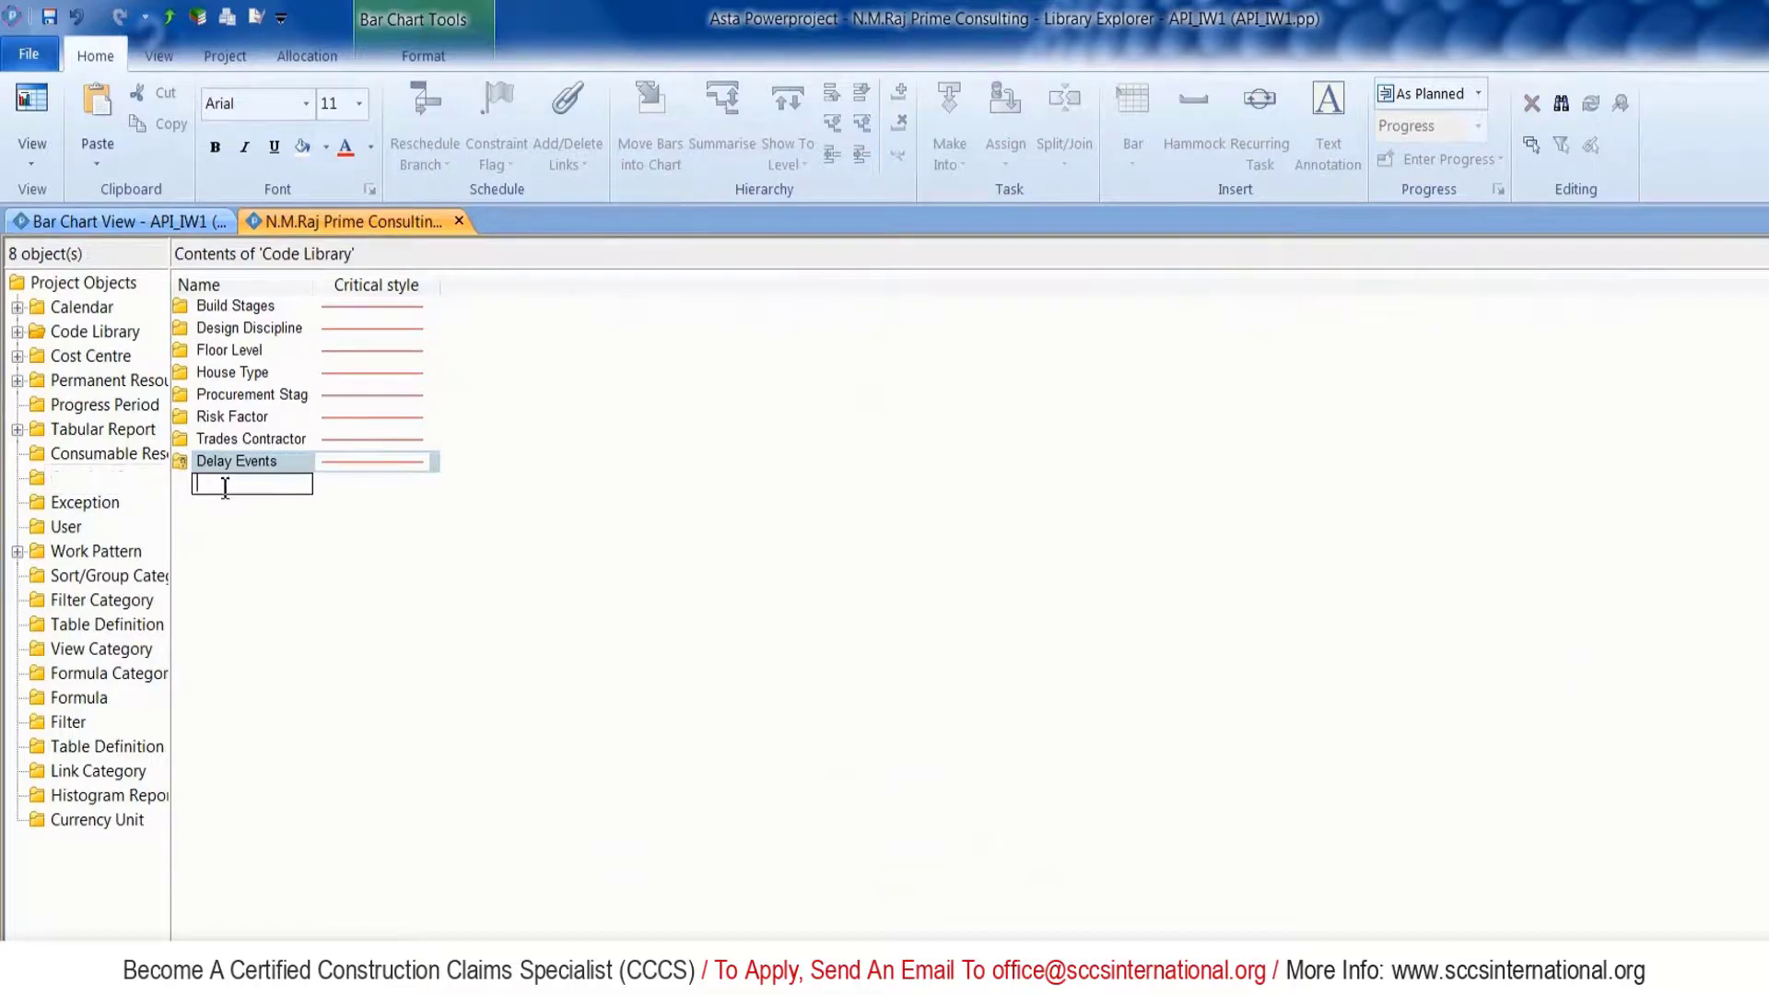
Add the codes ECD, END and NND to the Delay Events library.
{"action": "double_click", "coordinate": [227, 461]}
{"action": "left_click", "coordinate": [241, 312]}
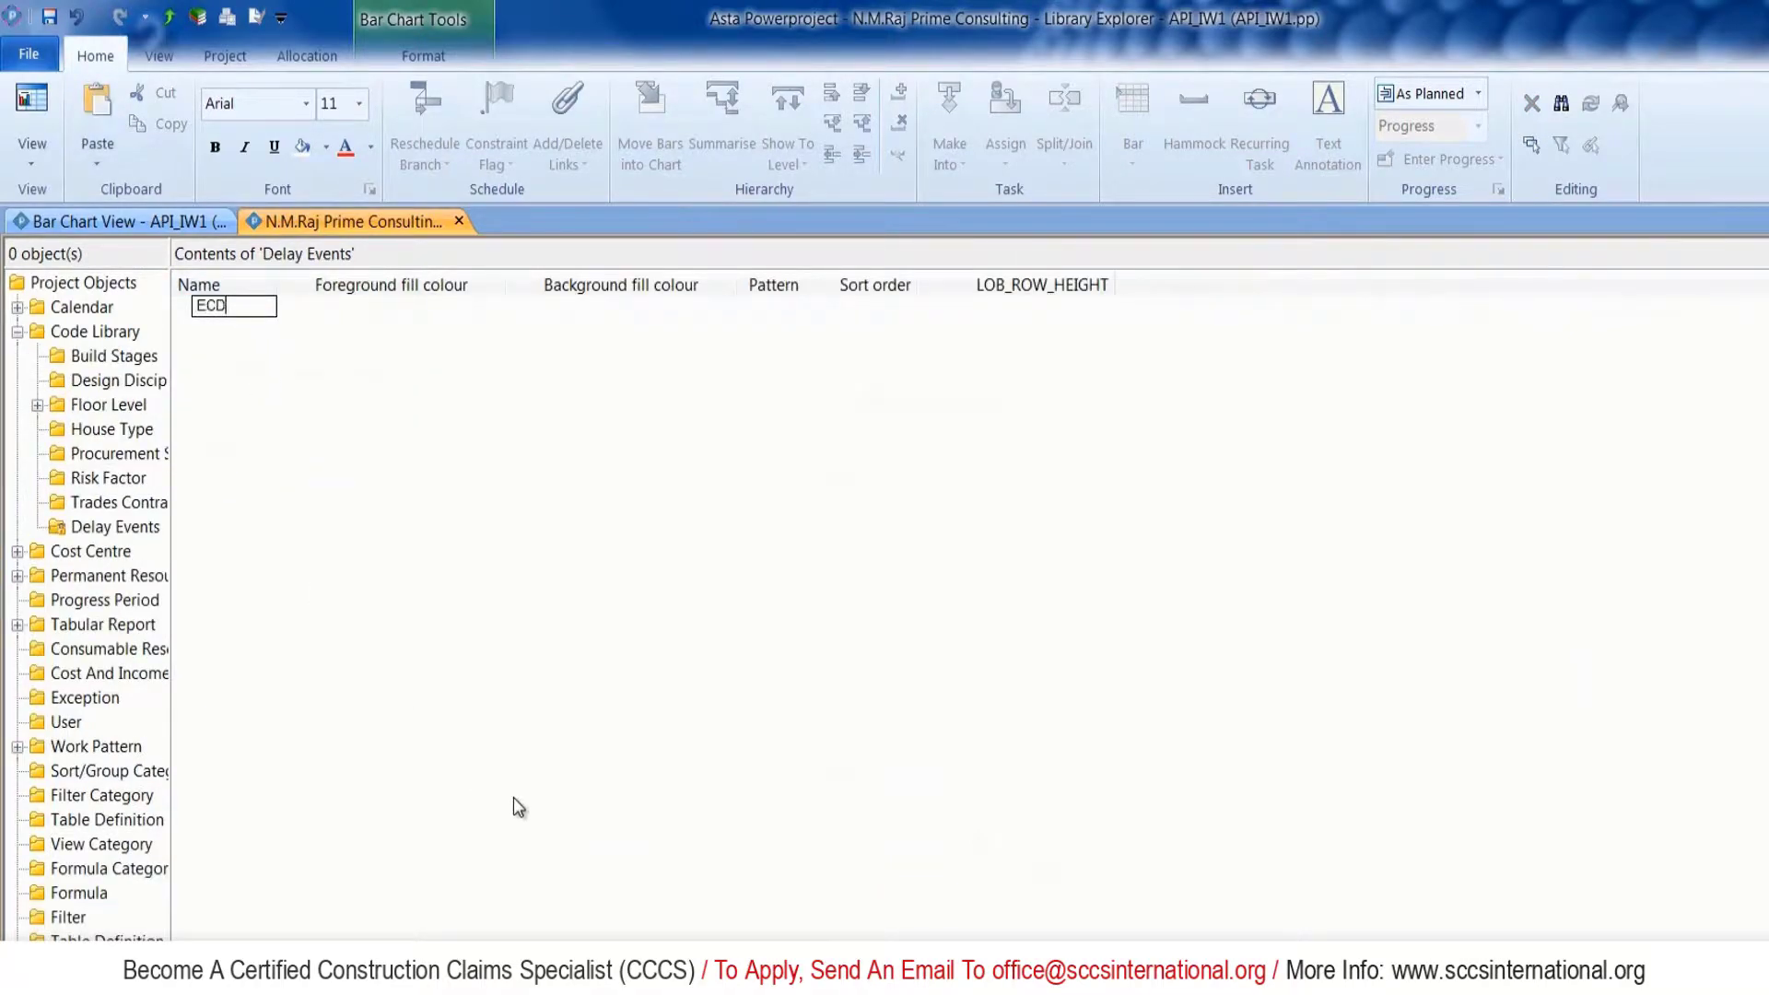
{"action": "key", "text": "Return"}
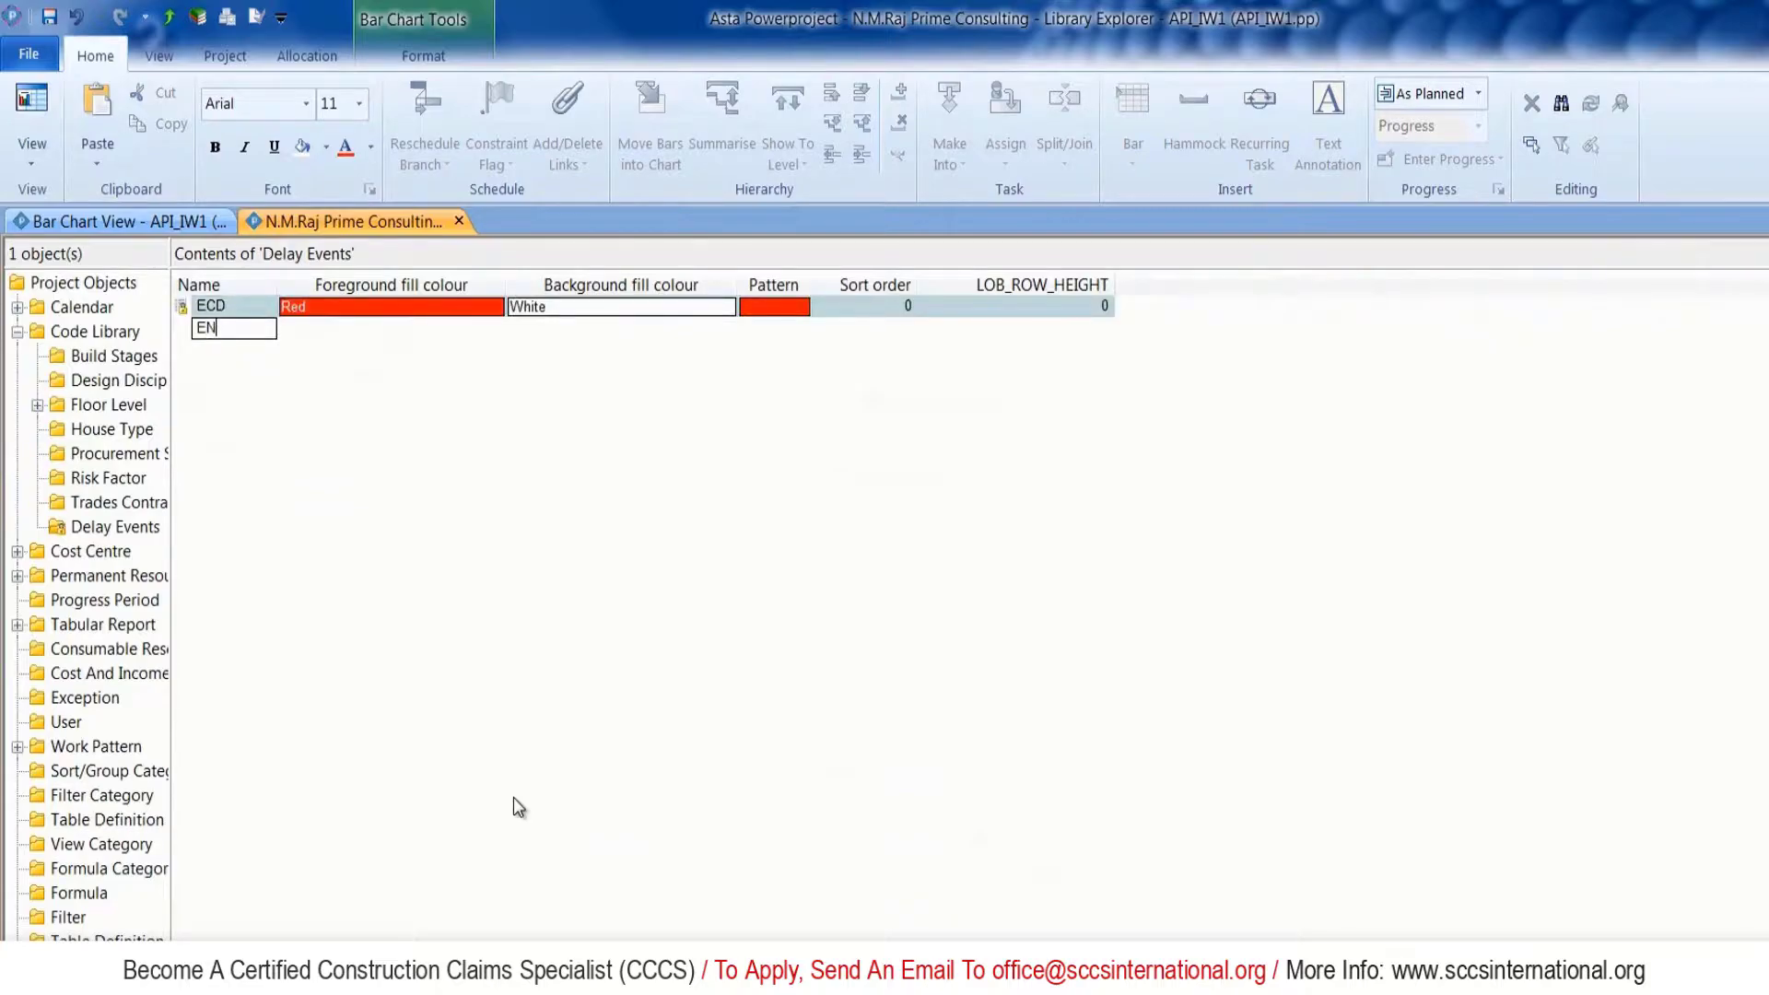
{"action": "key", "text": "Return"}
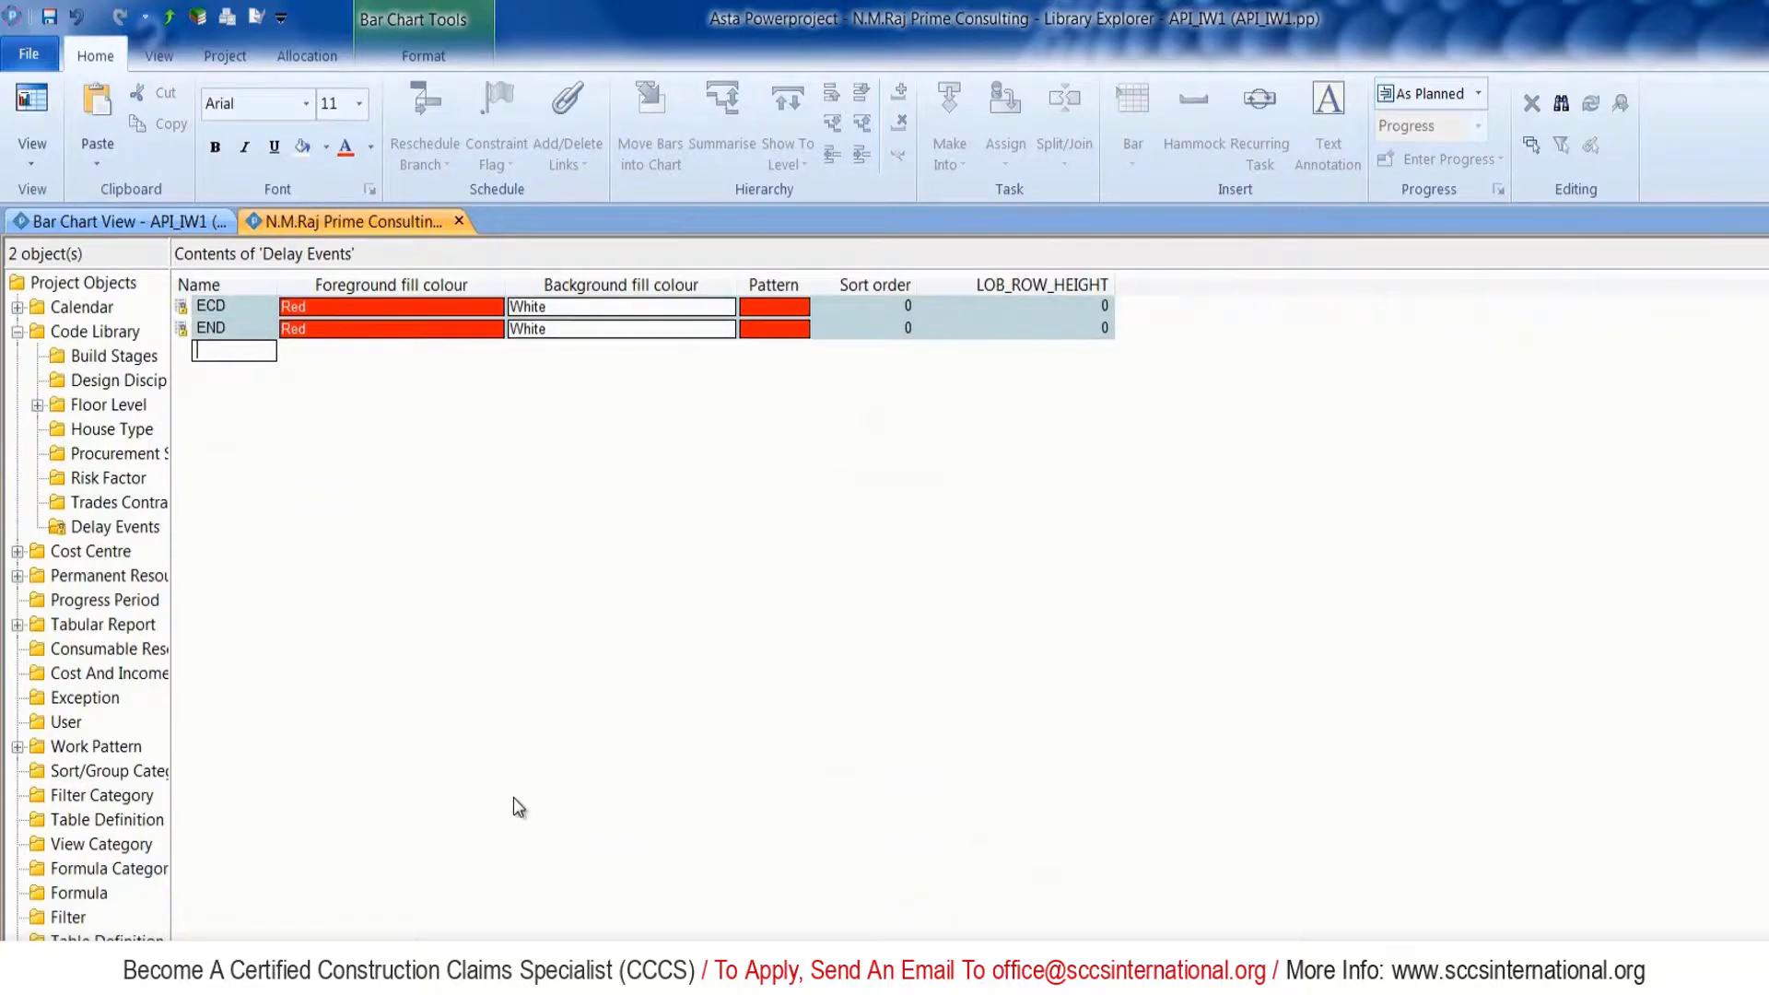
{"action": "key", "text": "Return"}
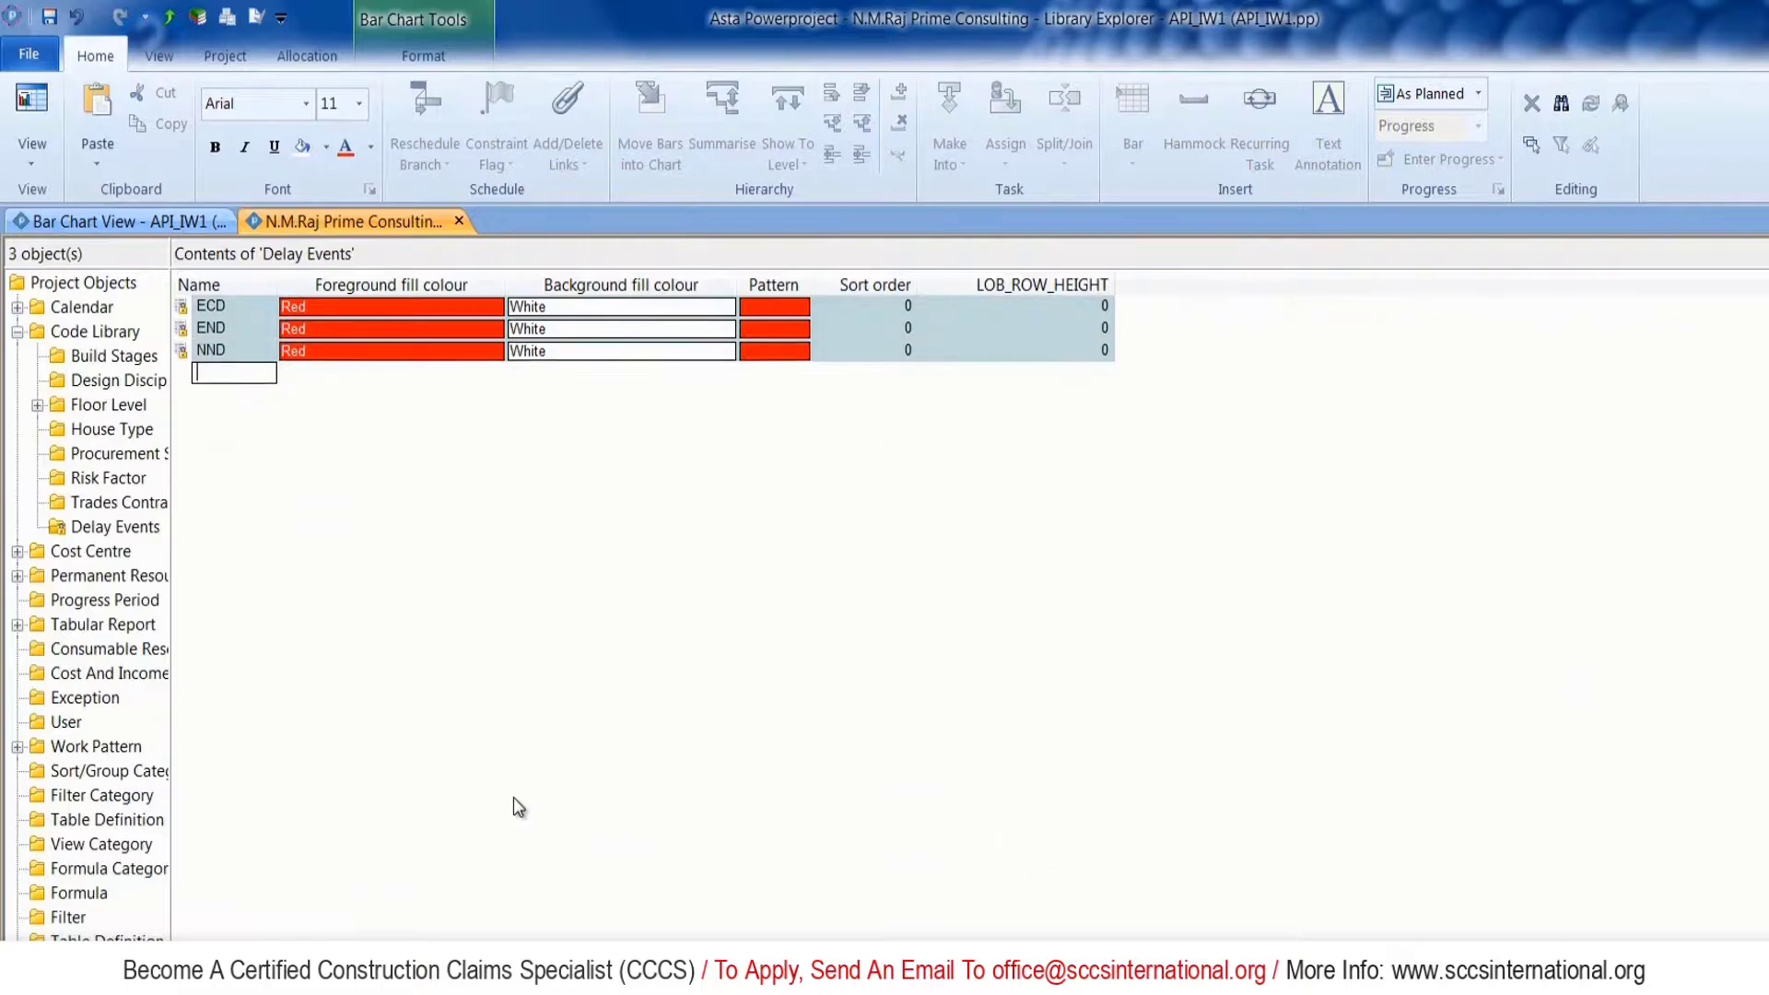
Assign fill patterns to the delay codes: dots for ECD, diagonal hatching for END and cross-hatching for NND.
{"action": "left_click", "coordinate": [788, 313]}
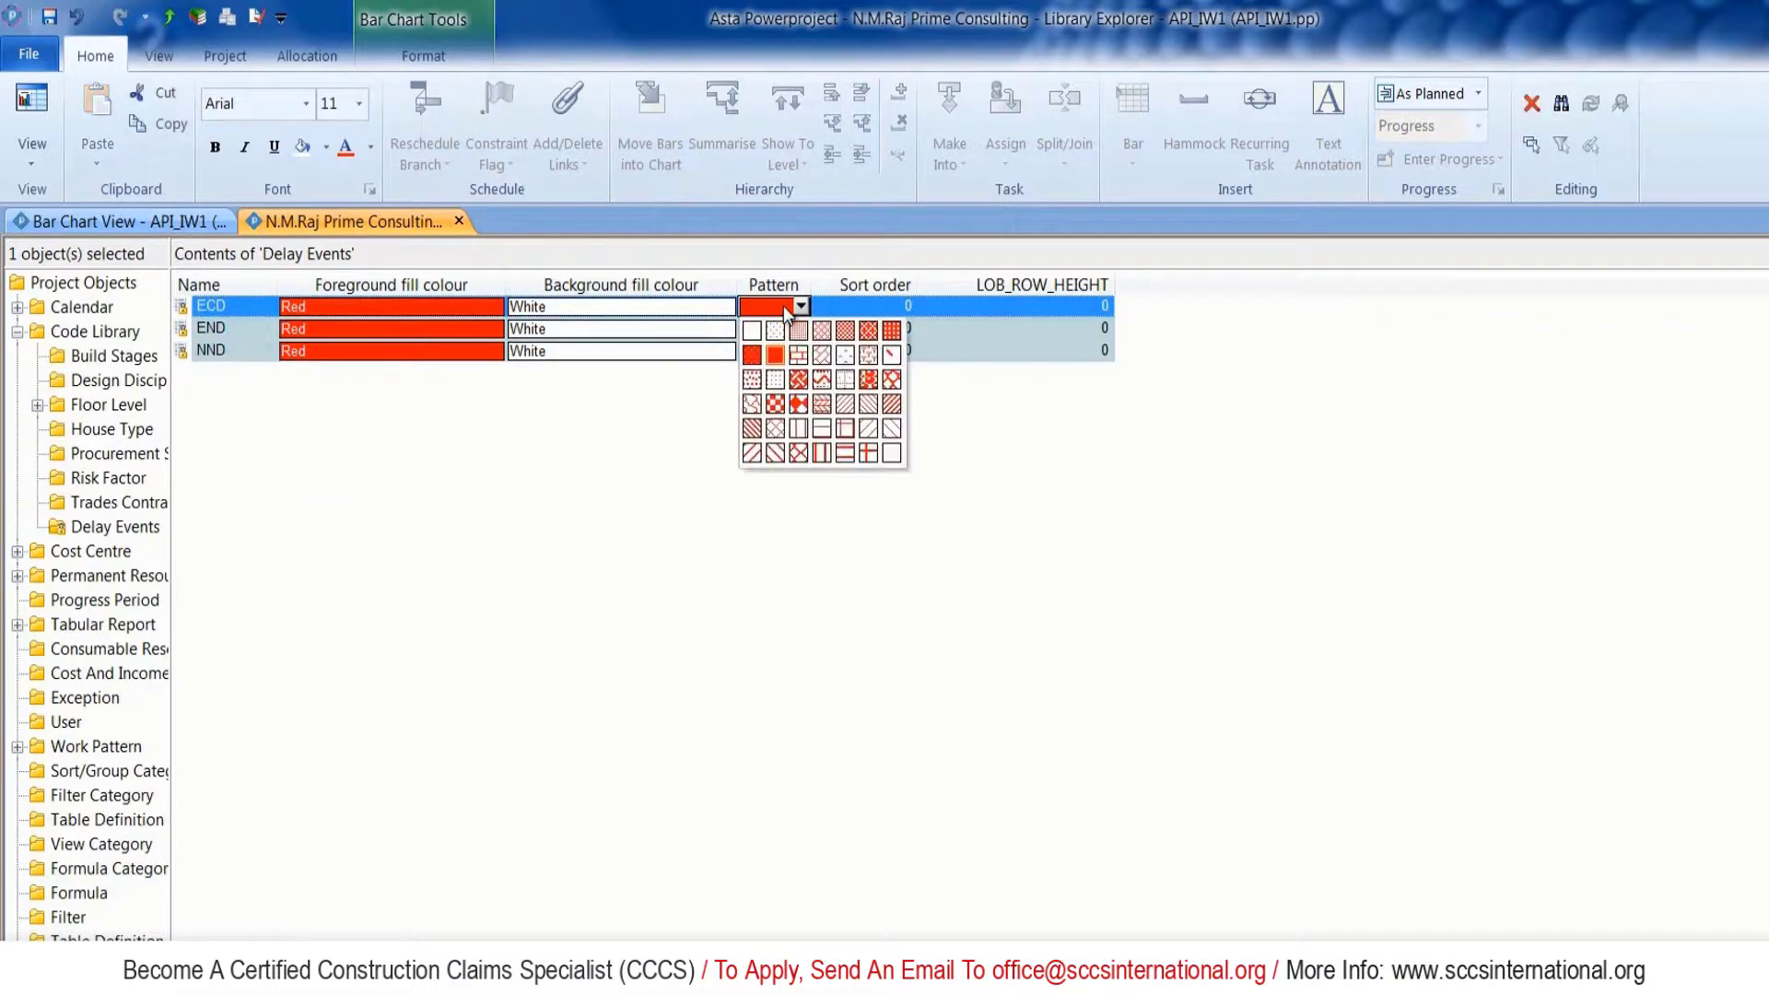
{"action": "left_click", "coordinate": [844, 355]}
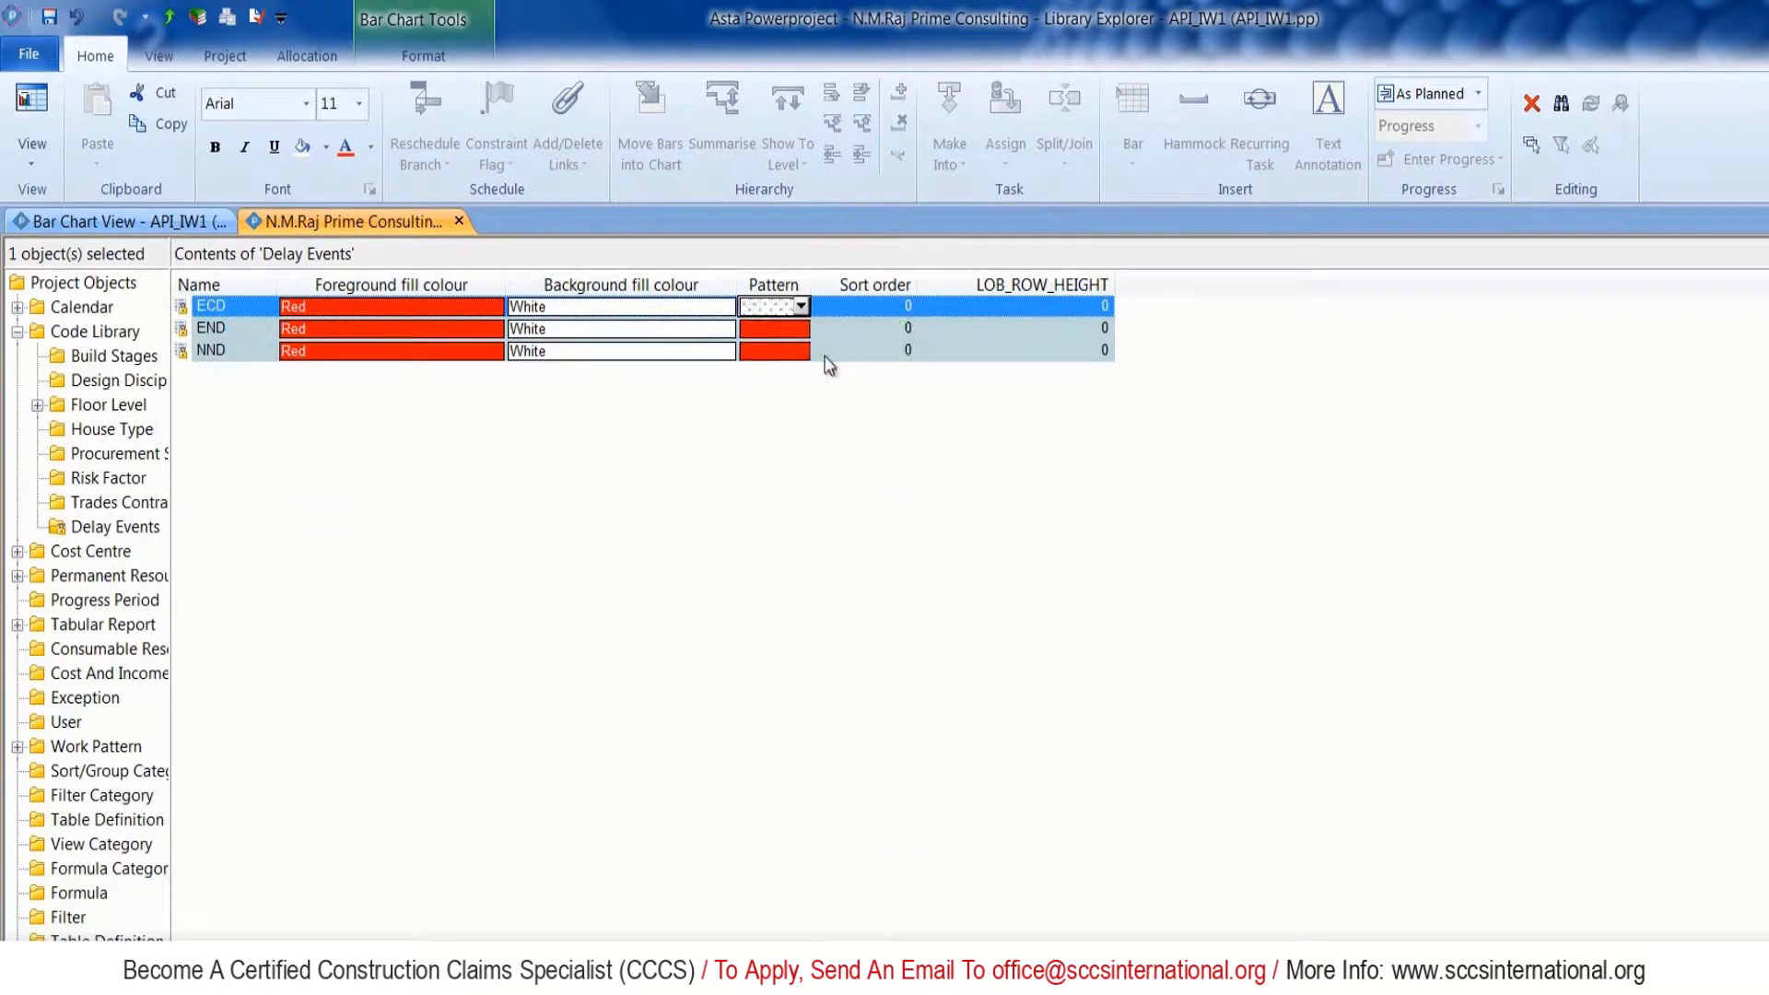
{"action": "left_click", "coordinate": [775, 327]}
{"action": "left_click", "coordinate": [828, 378]}
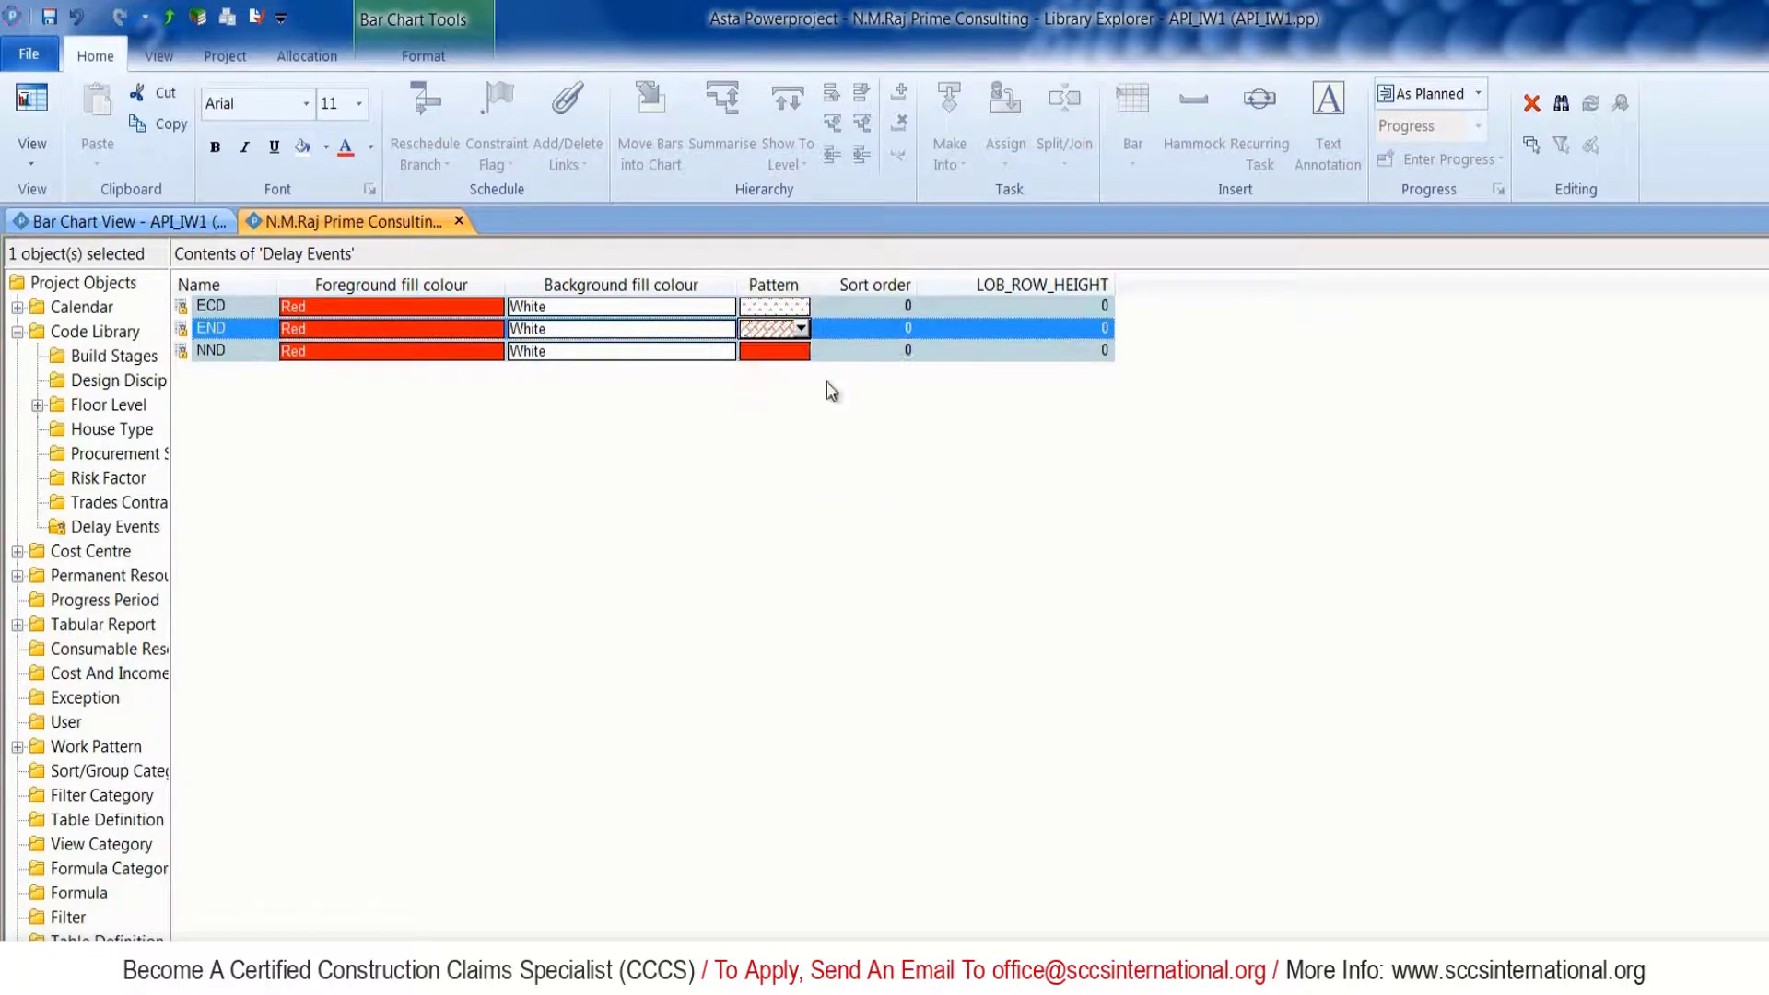
{"action": "left_click", "coordinate": [798, 351]}
{"action": "left_click", "coordinate": [797, 497]}
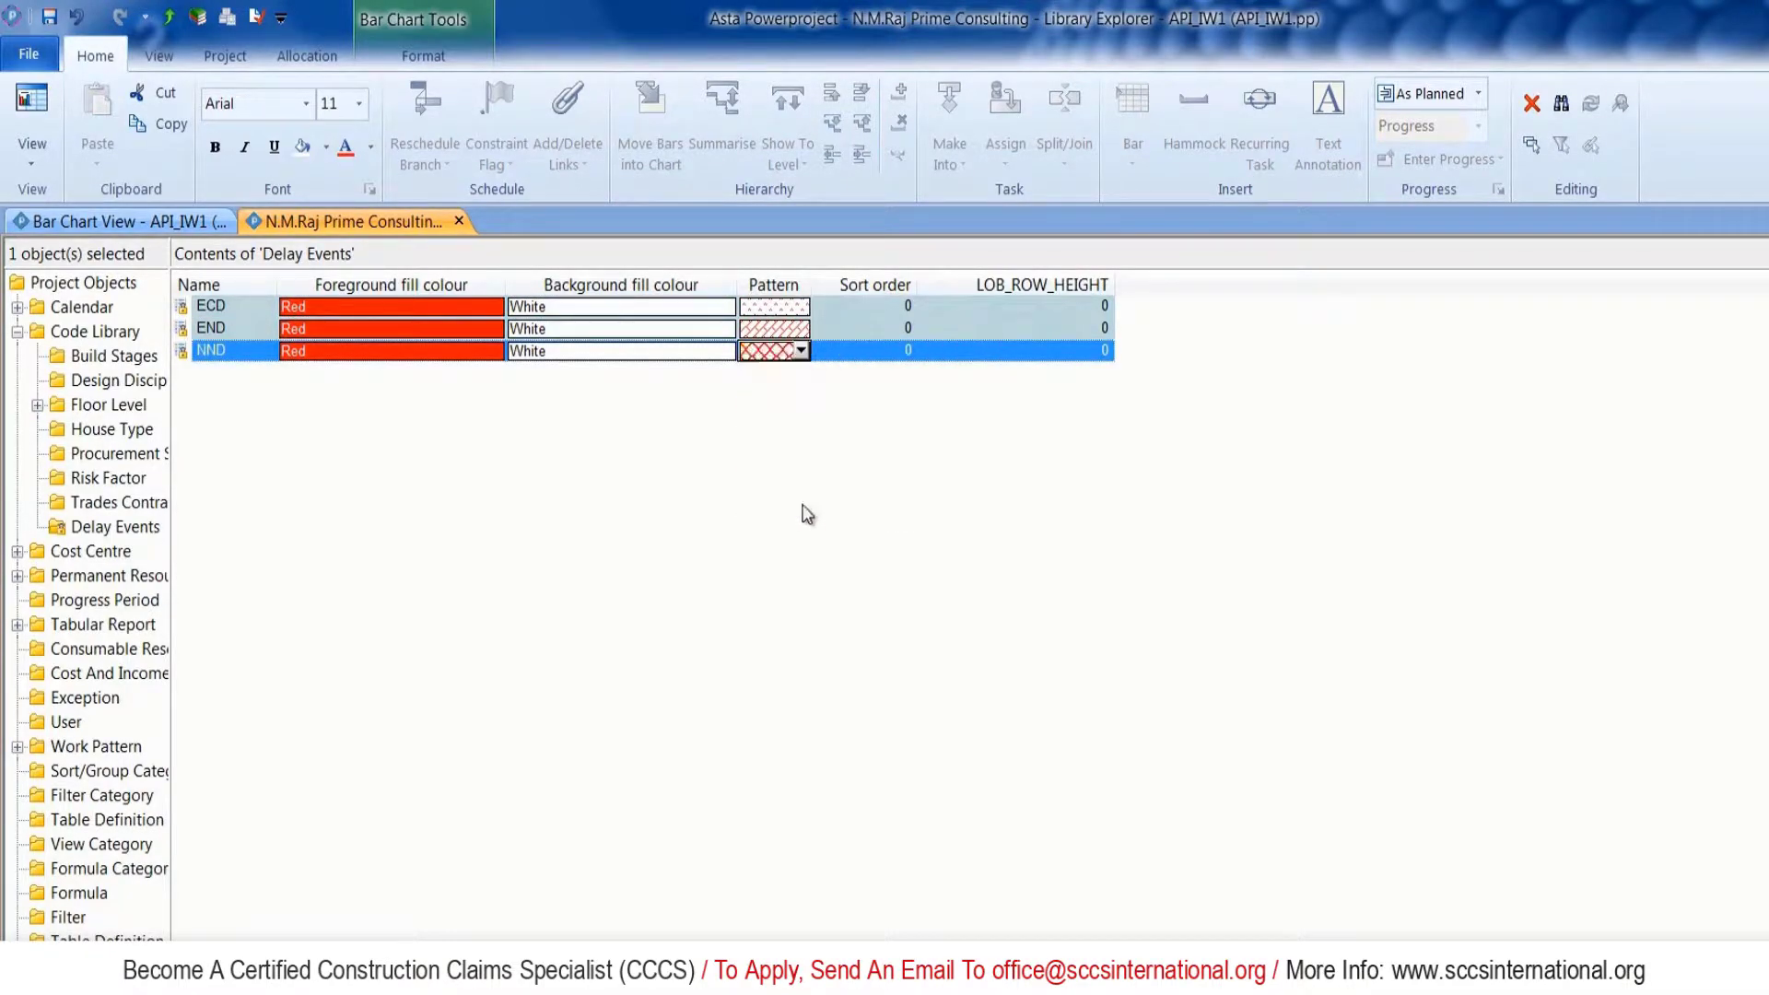
Save the project and close the Library Explorer.
{"action": "left_click", "coordinate": [46, 18]}
{"action": "left_click", "coordinate": [459, 221]}
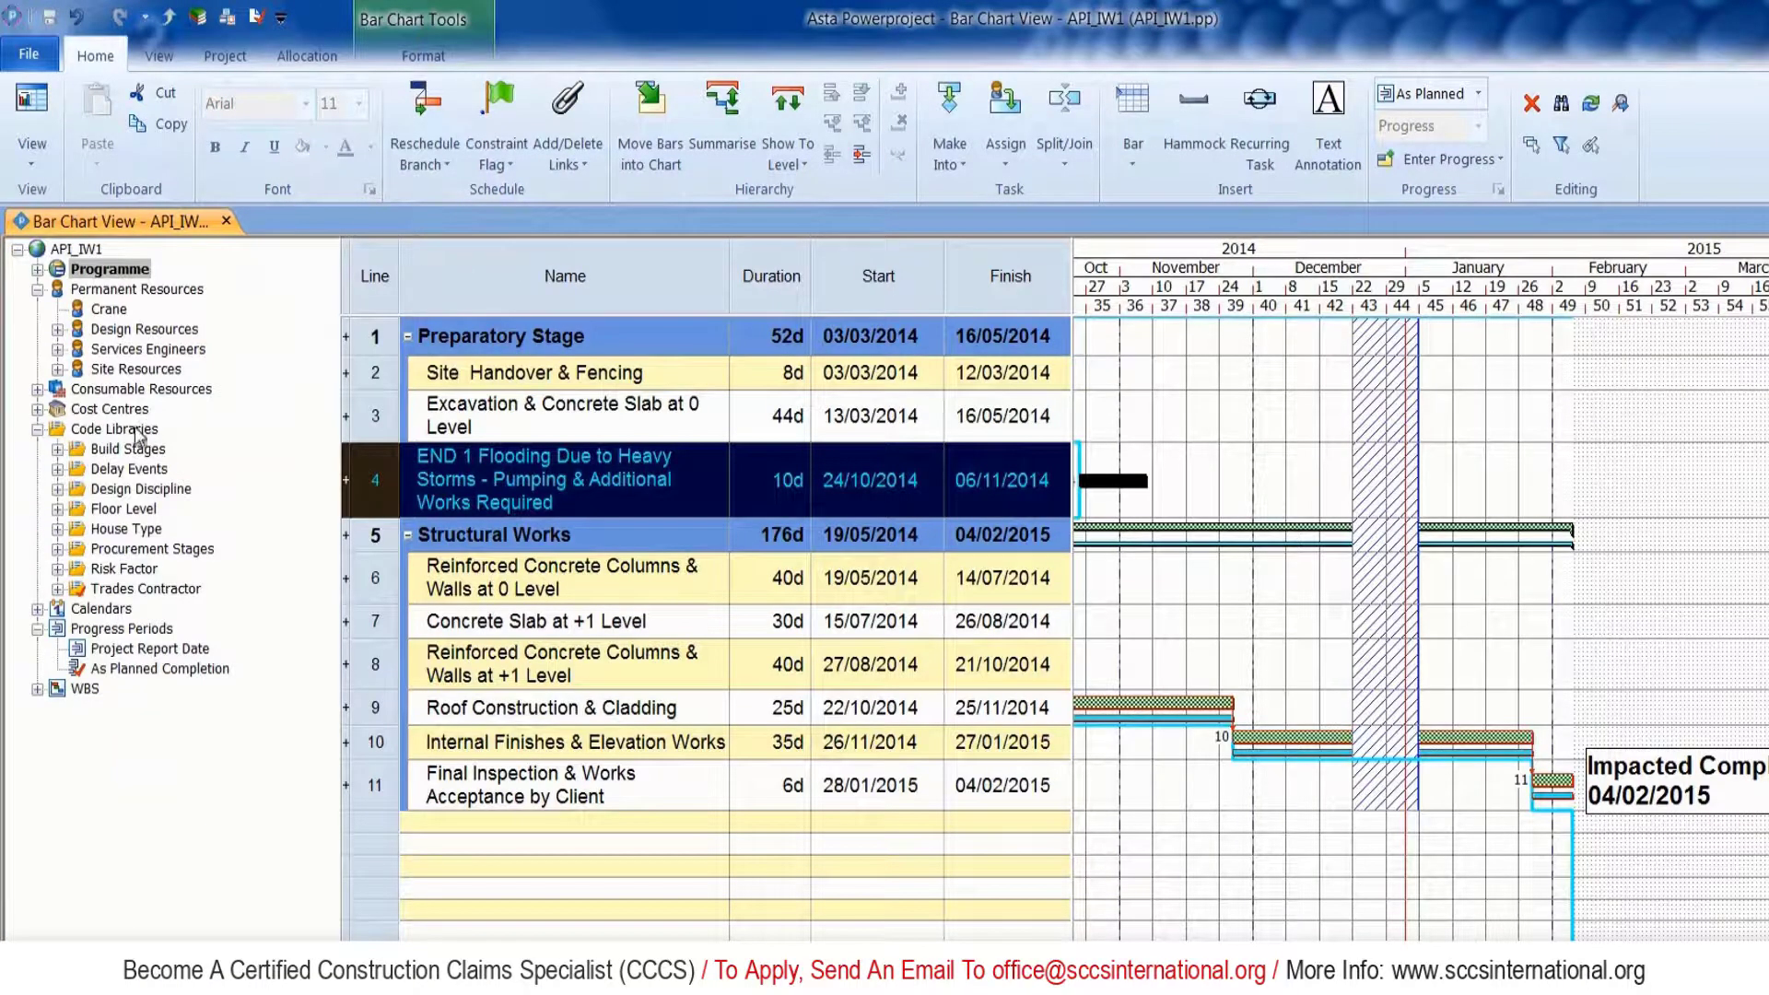
Assign the ECD code from Delay Events to the END 1 Flooding bar, make that library visible in the view and suppress further alerts.
{"action": "left_click", "coordinate": [57, 469]}
{"action": "left_click_drag", "start_coordinate": [128, 488], "coordinate": [1118, 497]}
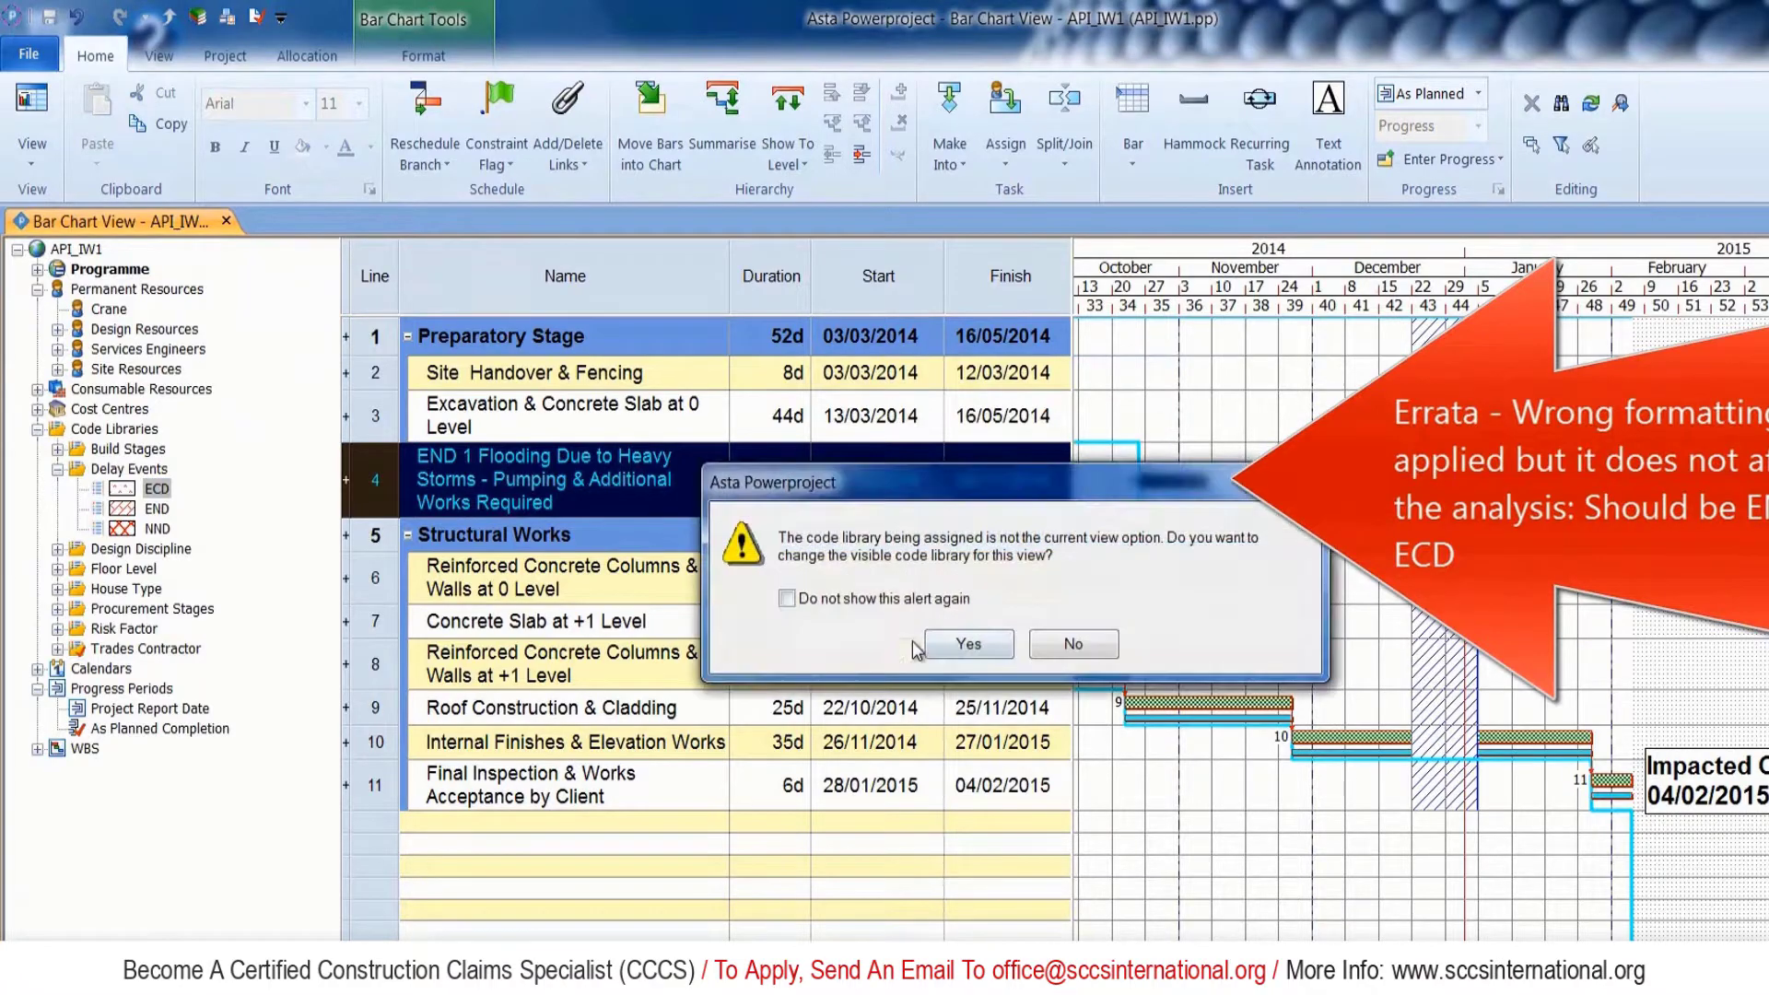
{"action": "left_click", "coordinate": [787, 598]}
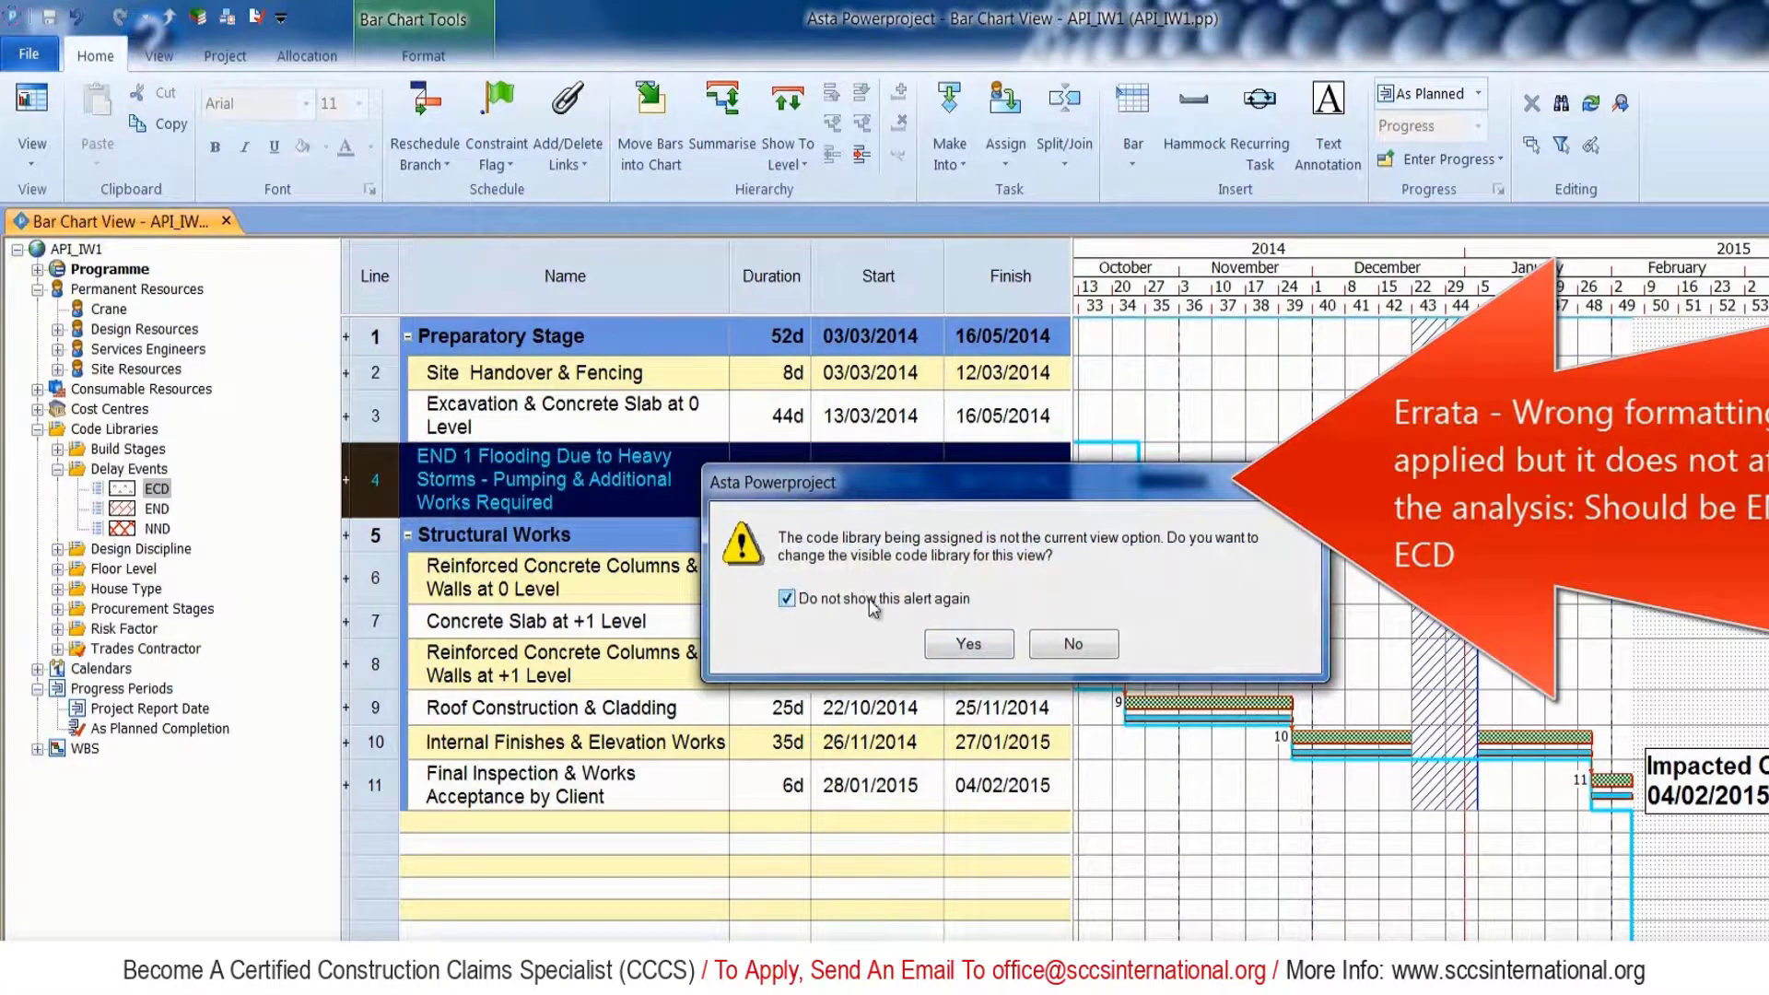
{"action": "left_click", "coordinate": [1009, 647]}
{"action": "left_click", "coordinate": [1287, 902]}
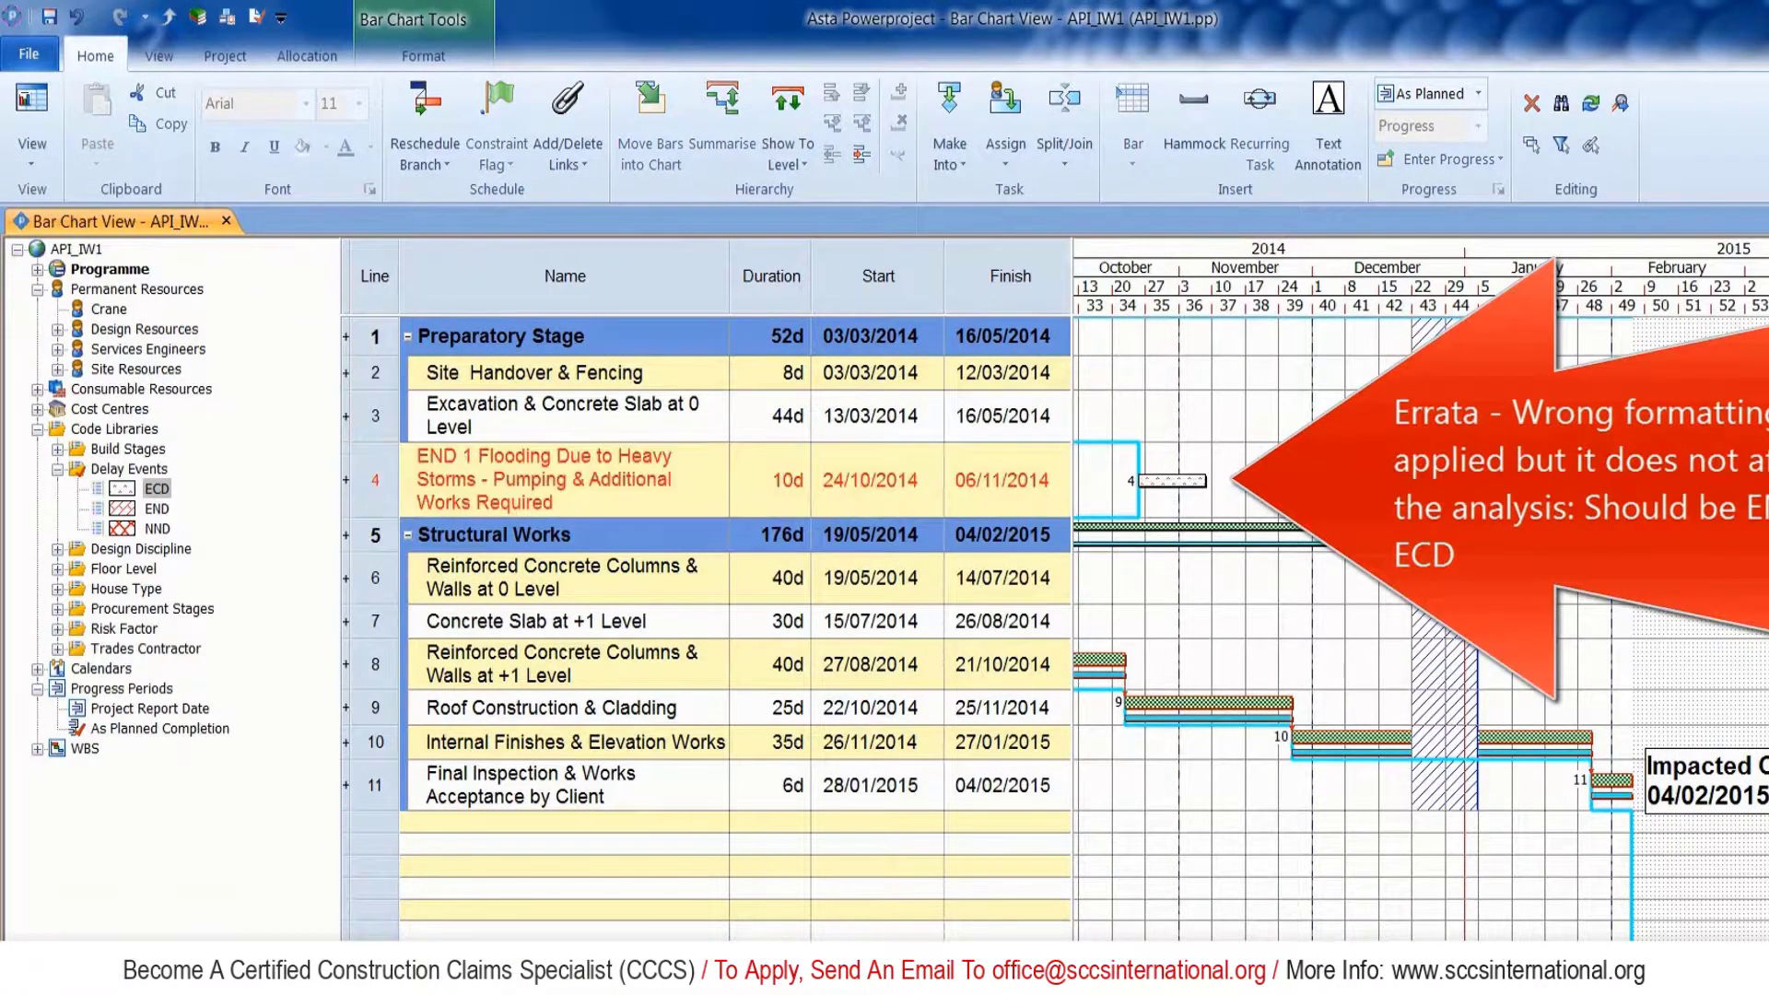
Move the END 1 Flooding bar back in the programme so it starts on 09/05/2014.
{"action": "scroll", "coordinate": [1421, 626], "scroll_direction": "left", "scroll_amount": 10}
{"action": "scroll", "coordinate": [1421, 626], "scroll_direction": "right", "scroll_amount": 3}
{"action": "scroll", "coordinate": [1421, 626], "scroll_direction": "right", "scroll_amount": 3}
{"action": "scroll", "coordinate": [1420, 627], "scroll_direction": "left", "scroll_amount": 2}
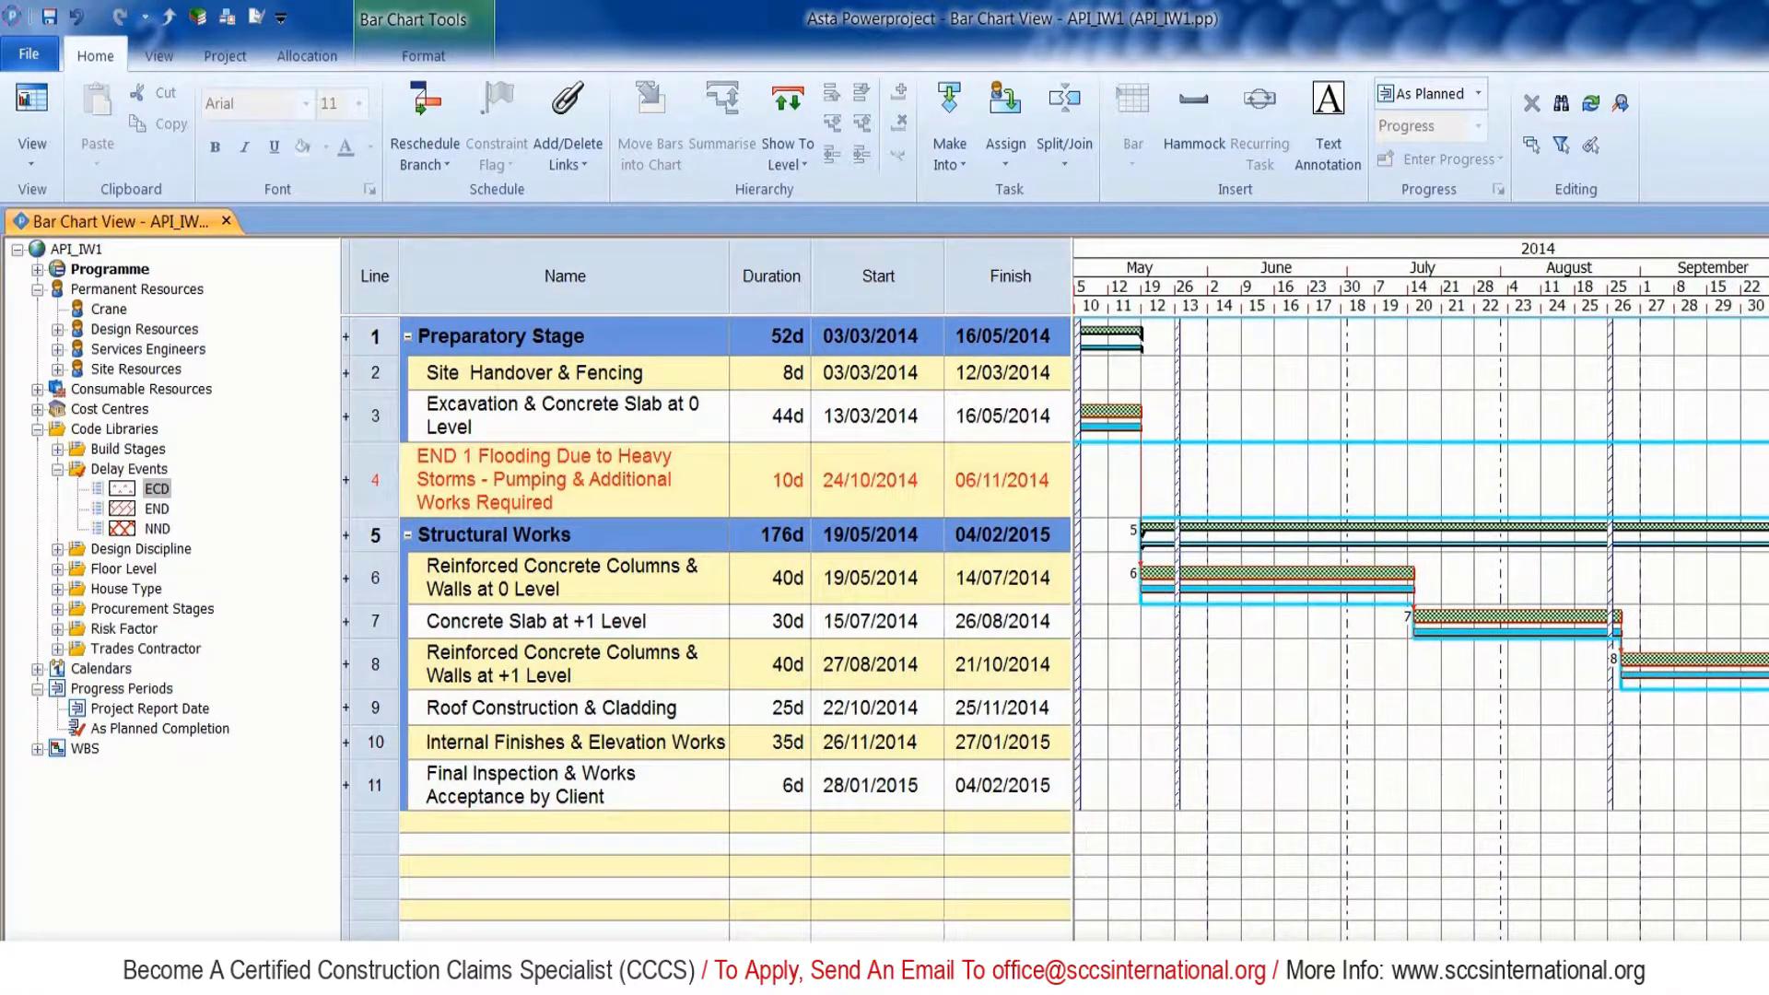
{"action": "scroll", "coordinate": [1419, 599], "scroll_direction": "right", "scroll_amount": 1}
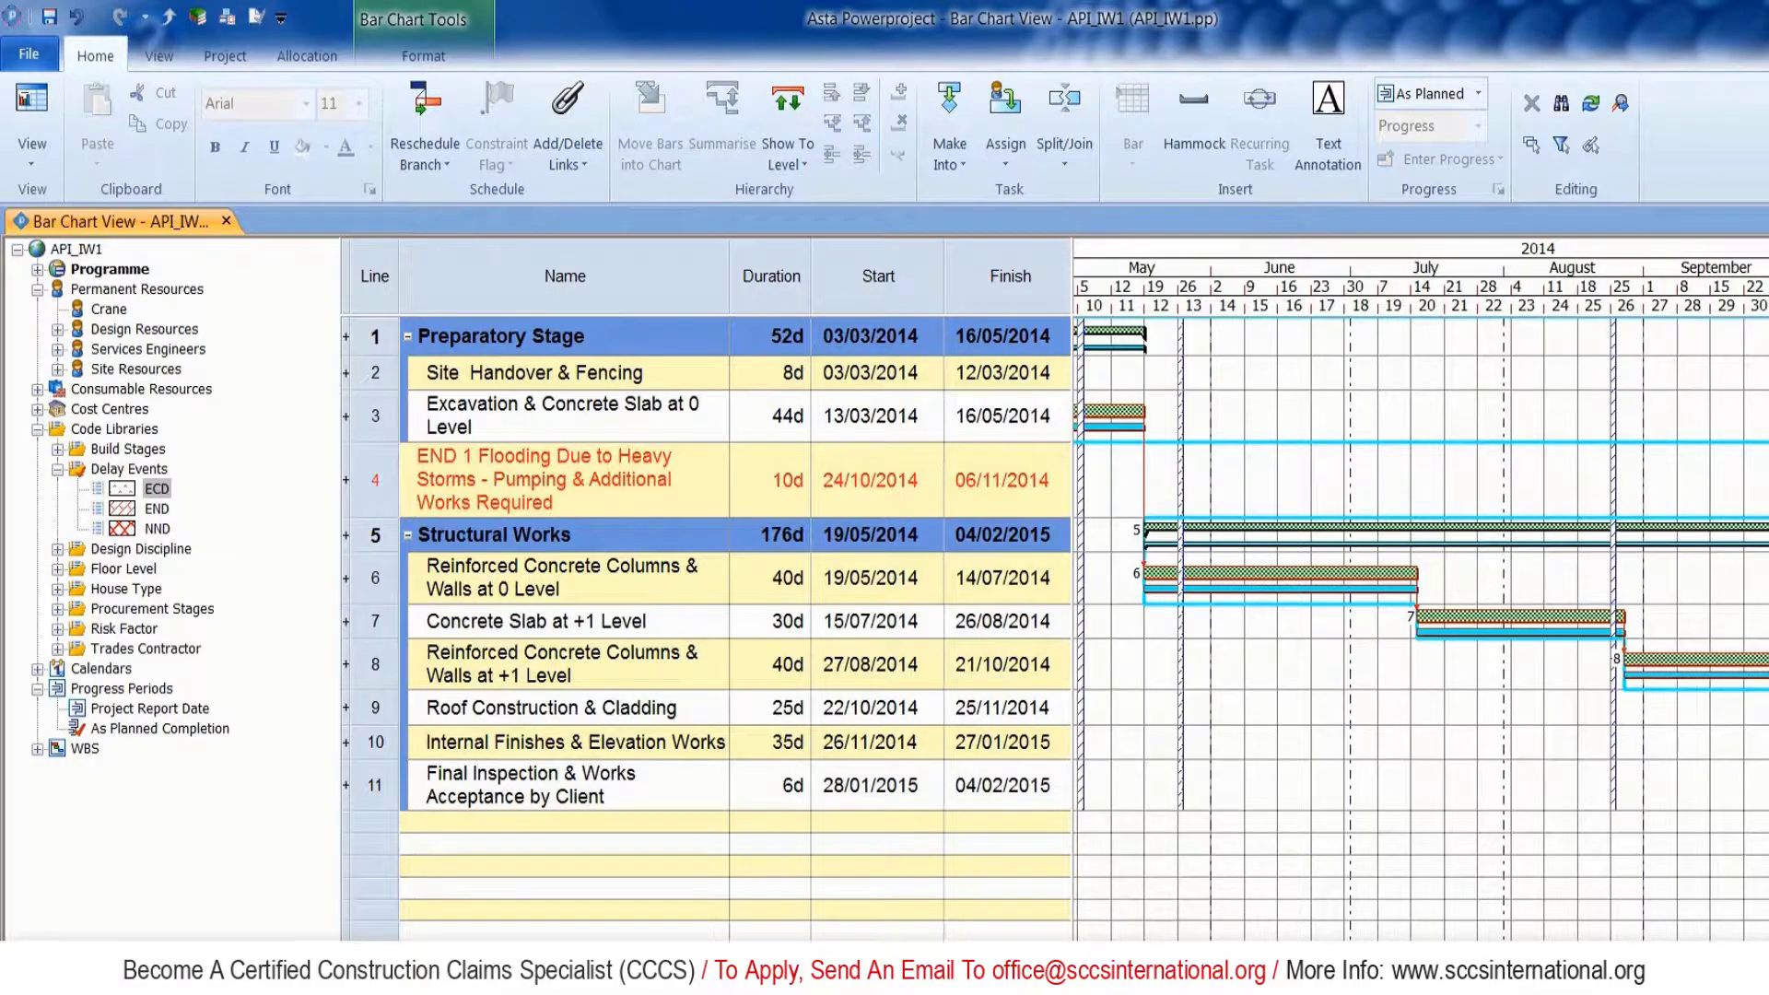
{"action": "left_click_drag", "start_coordinate": [1755, 492], "coordinate": [1231, 480]}
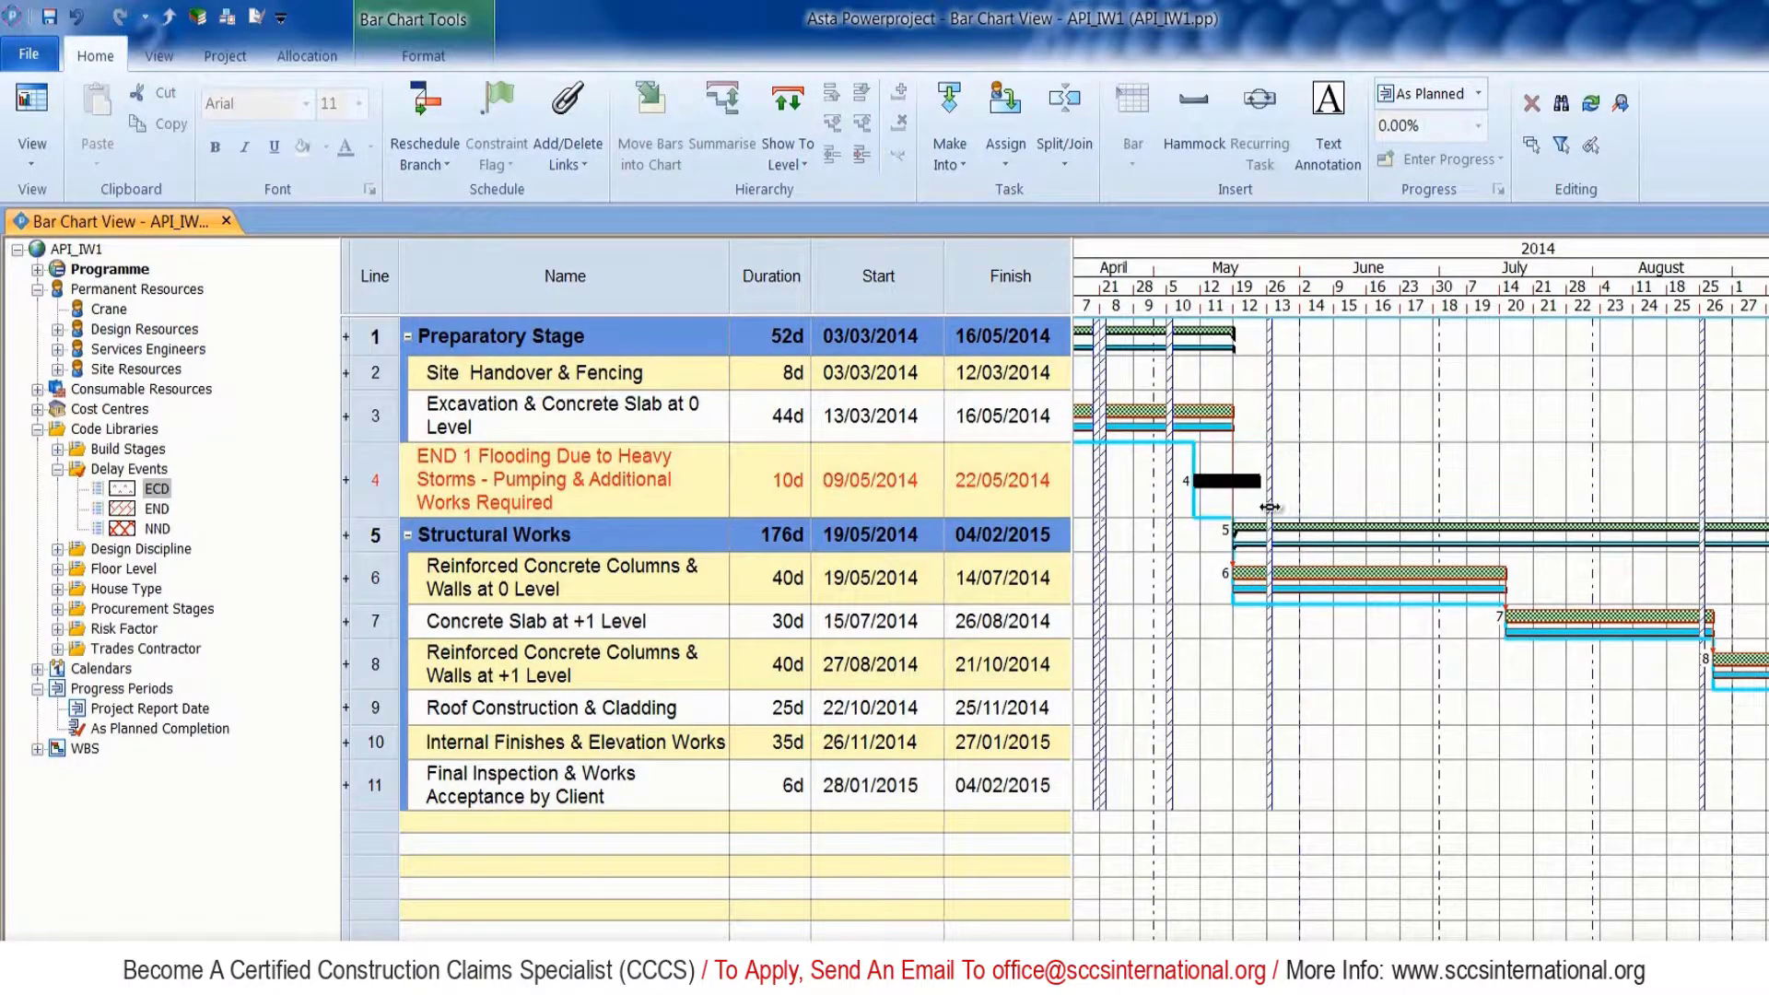
{"action": "scroll", "coordinate": [1419, 599], "scroll_direction": "left", "scroll_amount": 5}
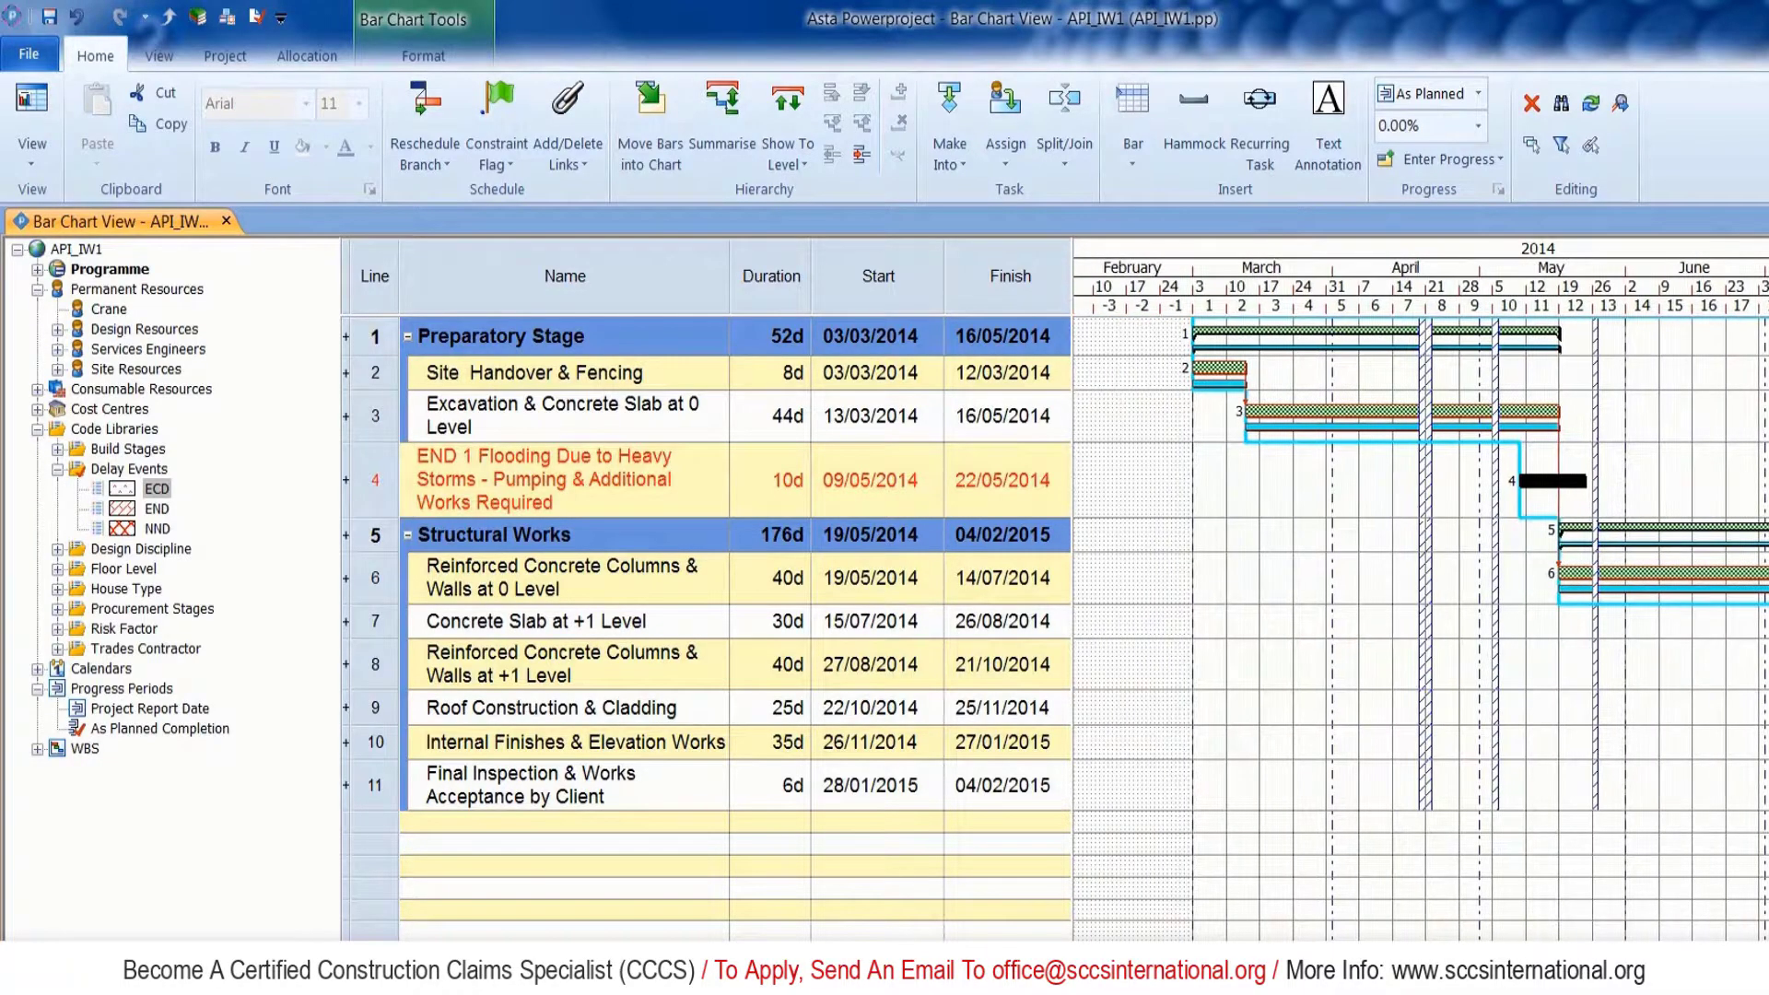
{"action": "left_click", "coordinate": [1454, 882]}
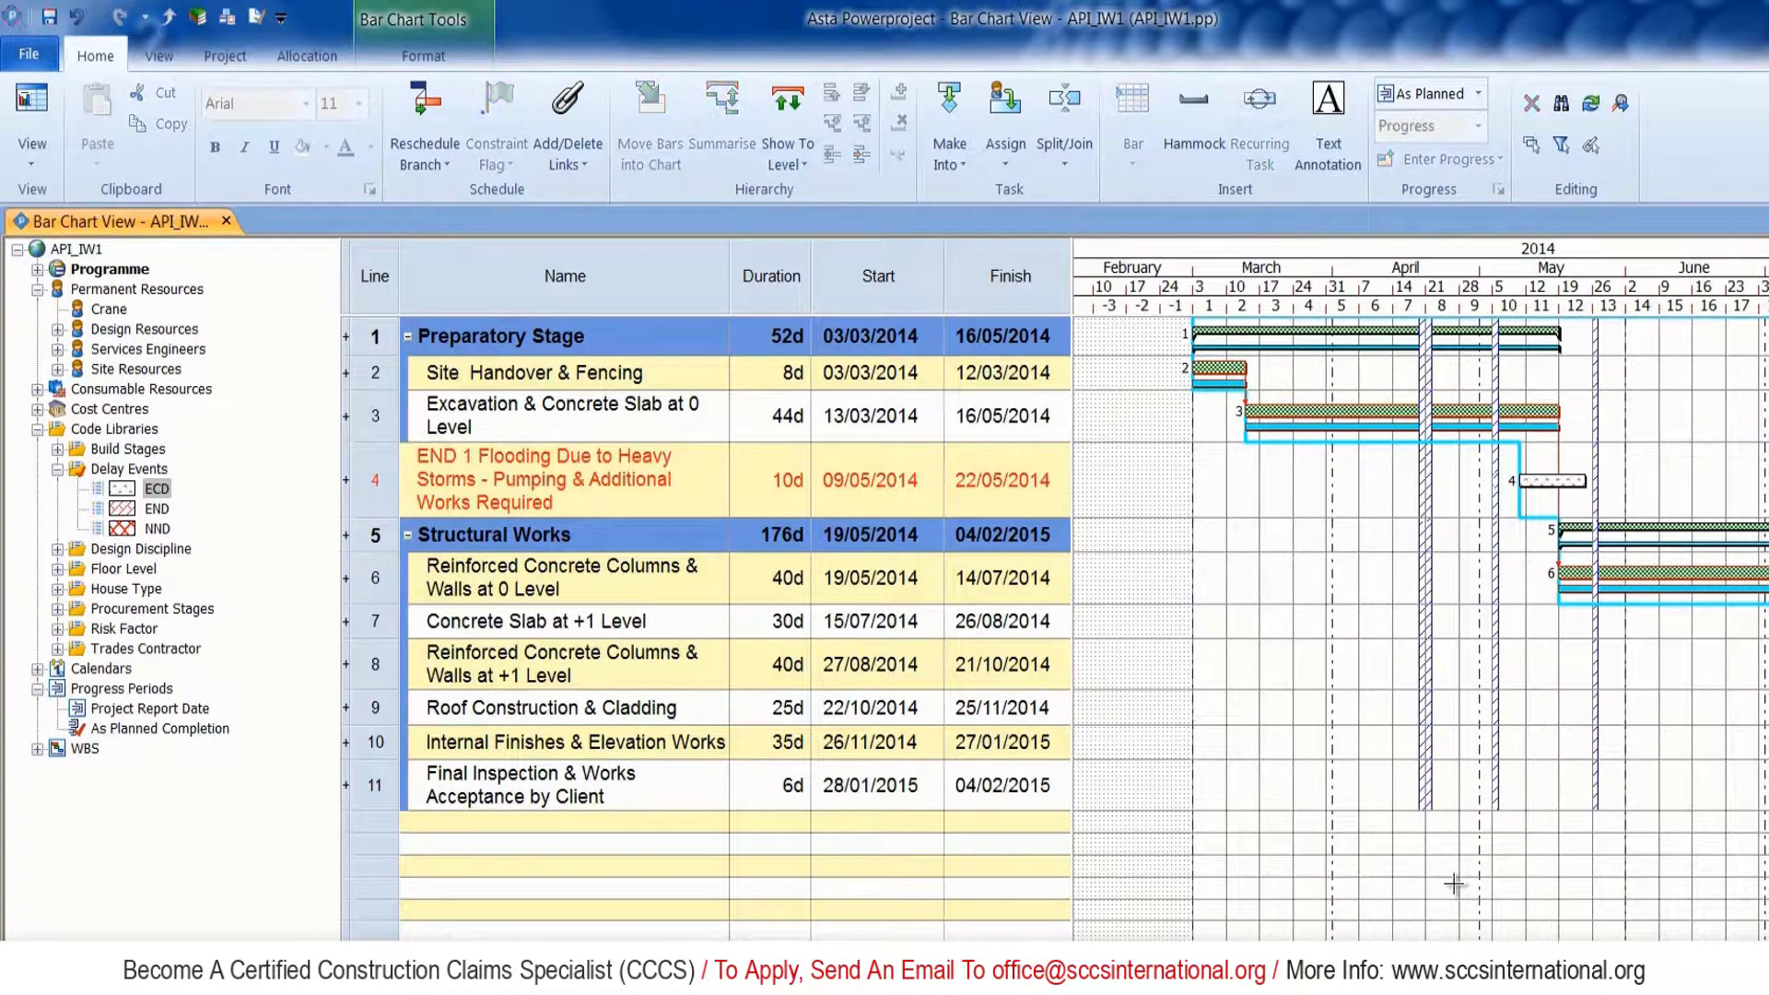
Split the Excavation & Concrete Slab at 0 Level task by duration, with the first part ending in early April 2014.
{"action": "left_click", "coordinate": [1382, 409]}
{"action": "right_click", "coordinate": [1384, 411]}
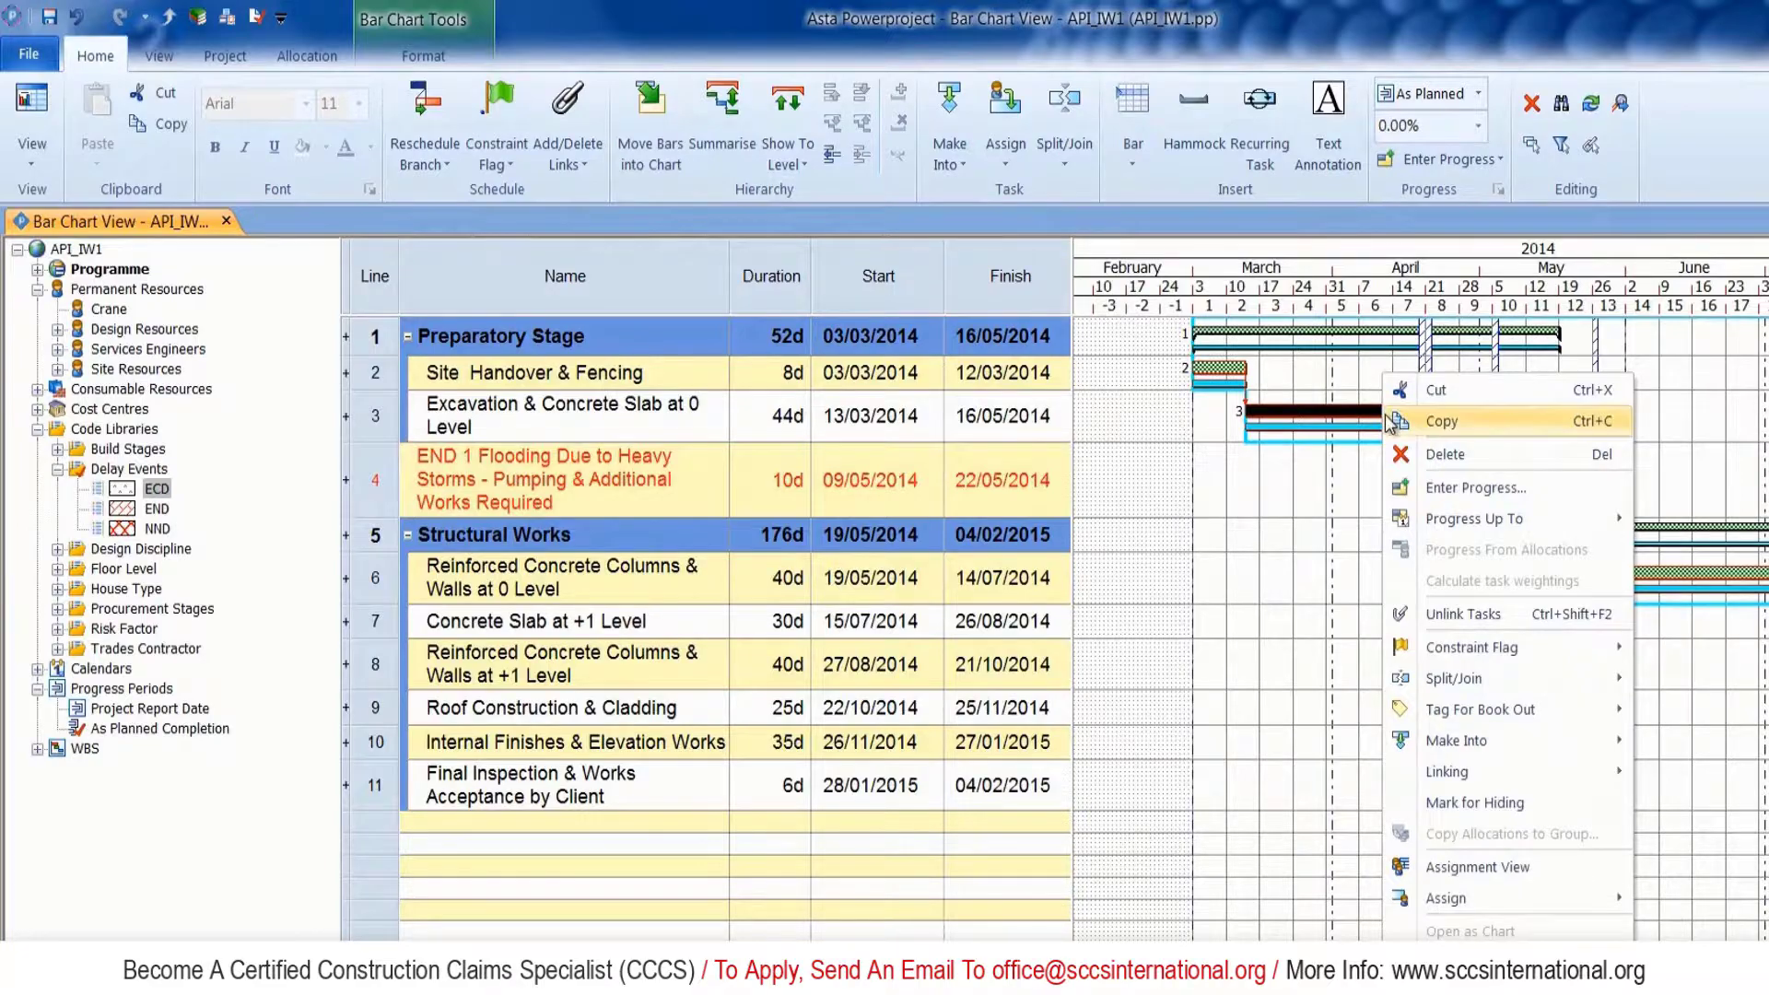
{"action": "mouse_move", "coordinate": [1470, 686]}
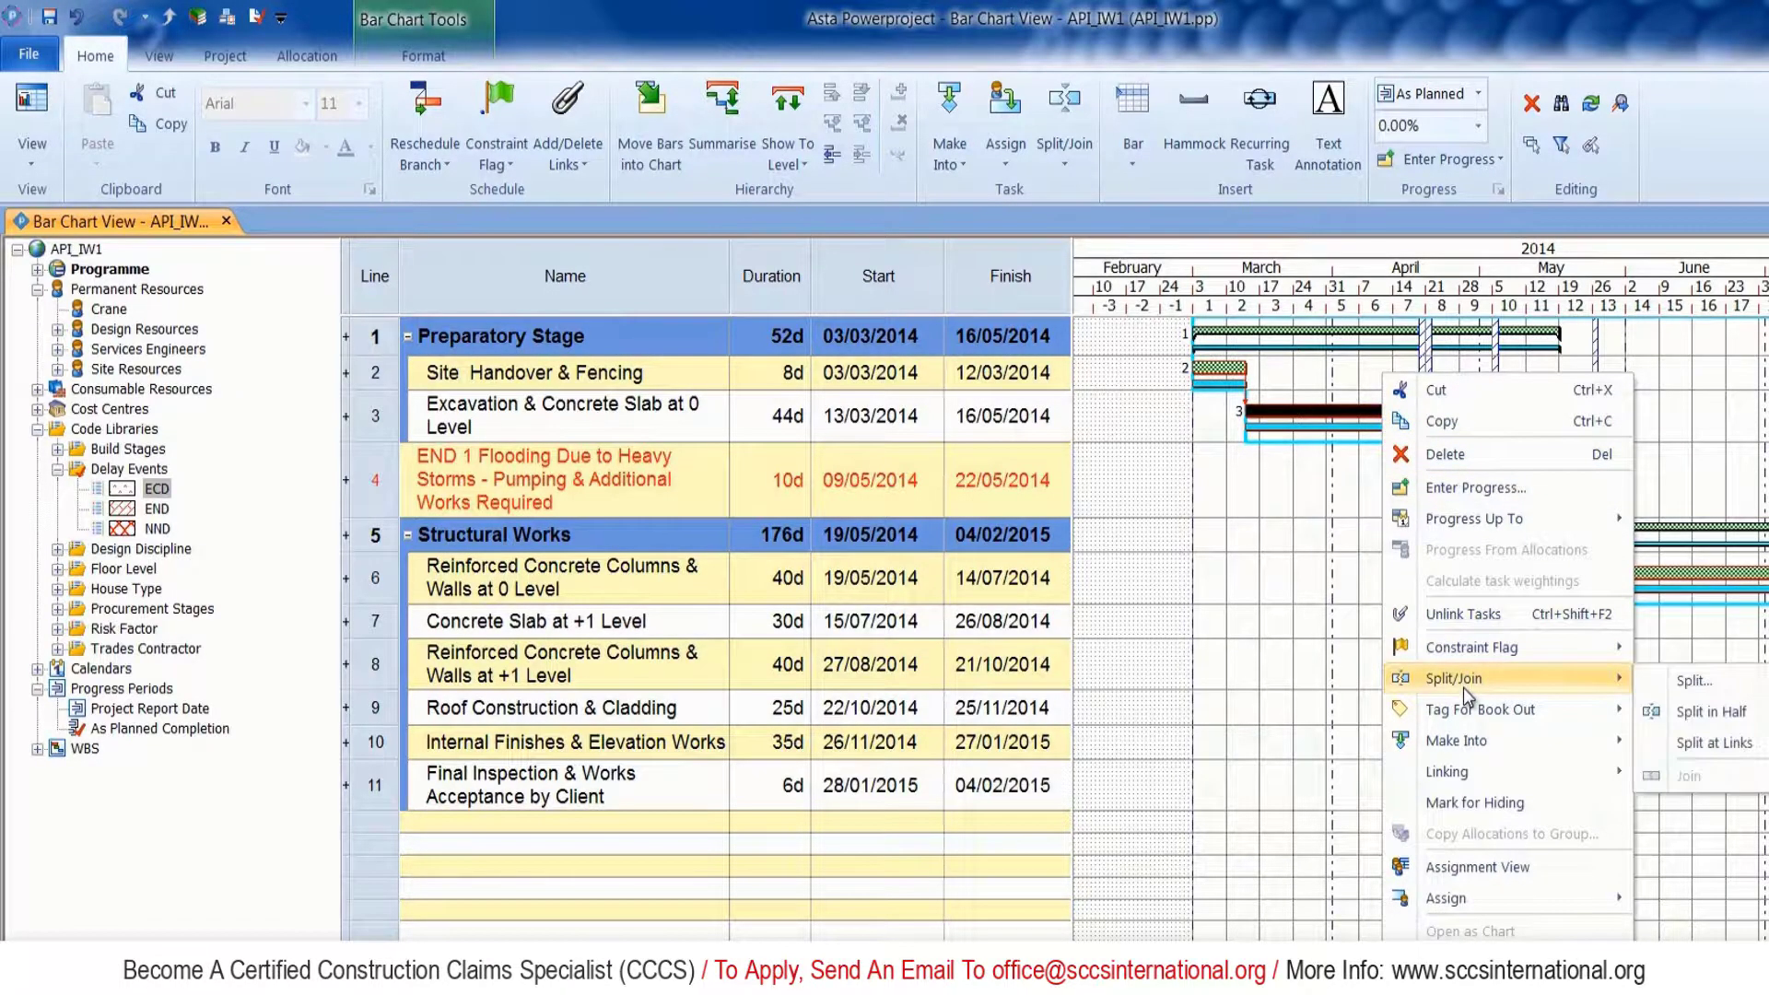
{"action": "left_click", "coordinate": [1732, 680]}
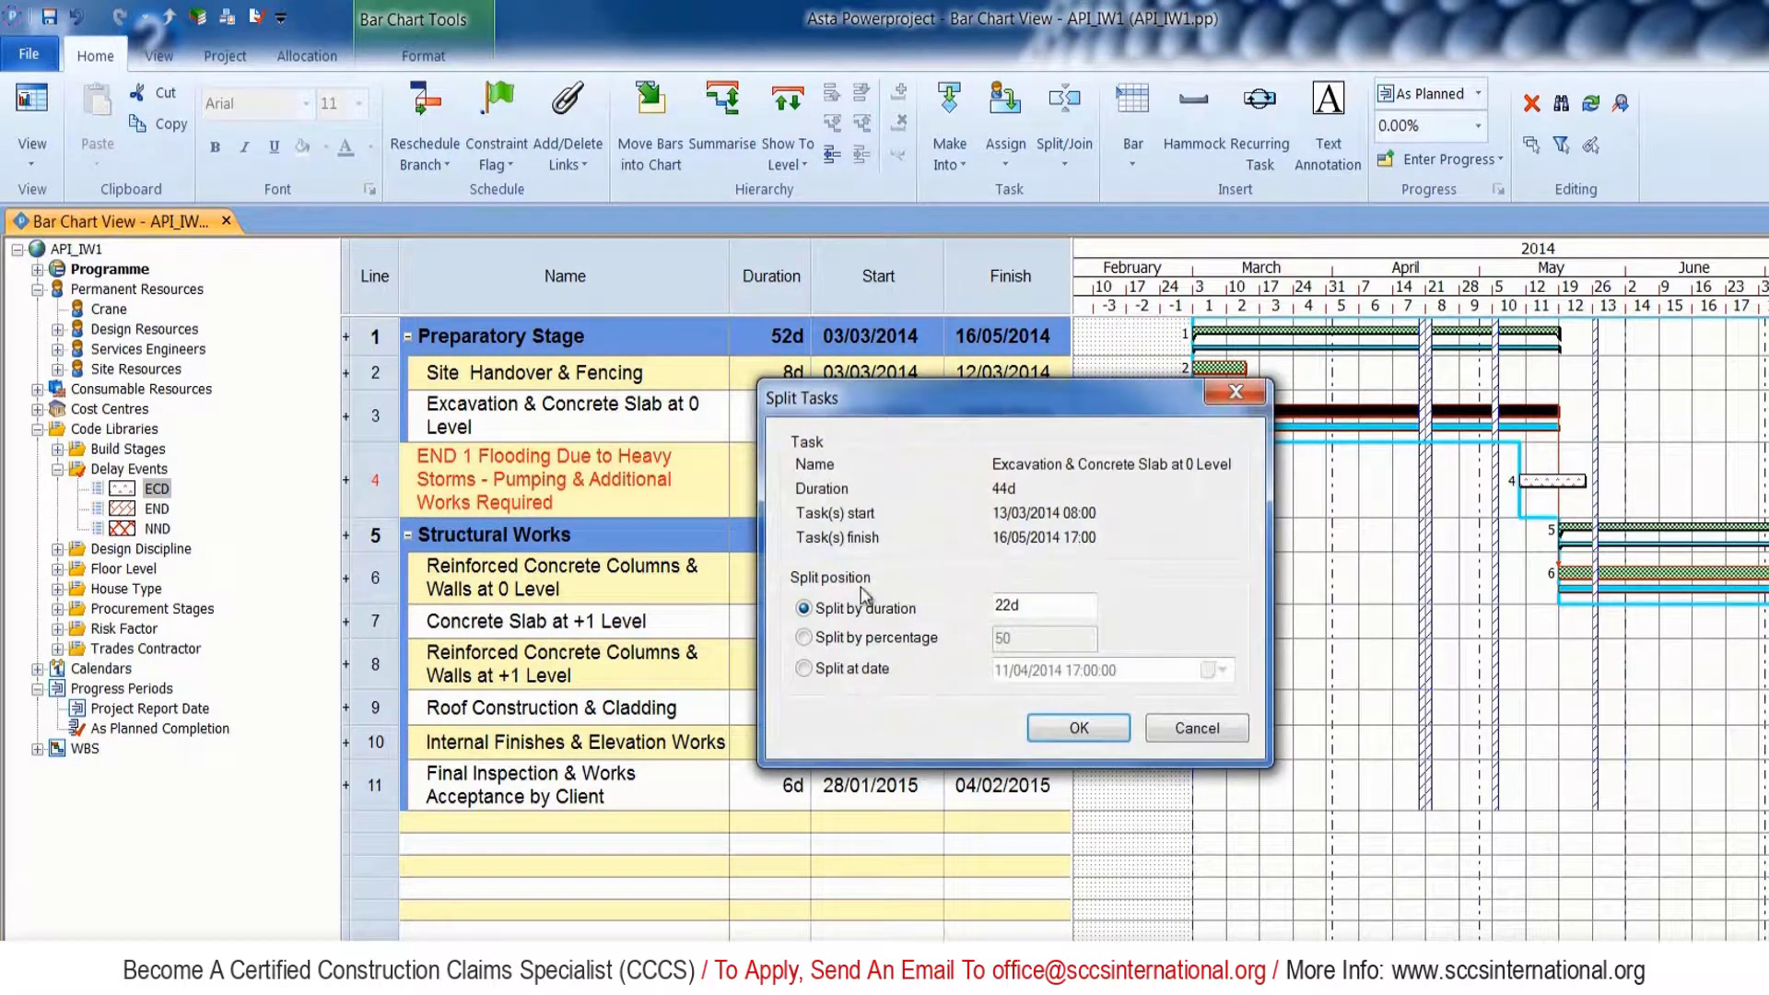
{"action": "left_click_drag", "start_coordinate": [1016, 604], "coordinate": [993, 605]}
{"action": "key", "text": "Return"}
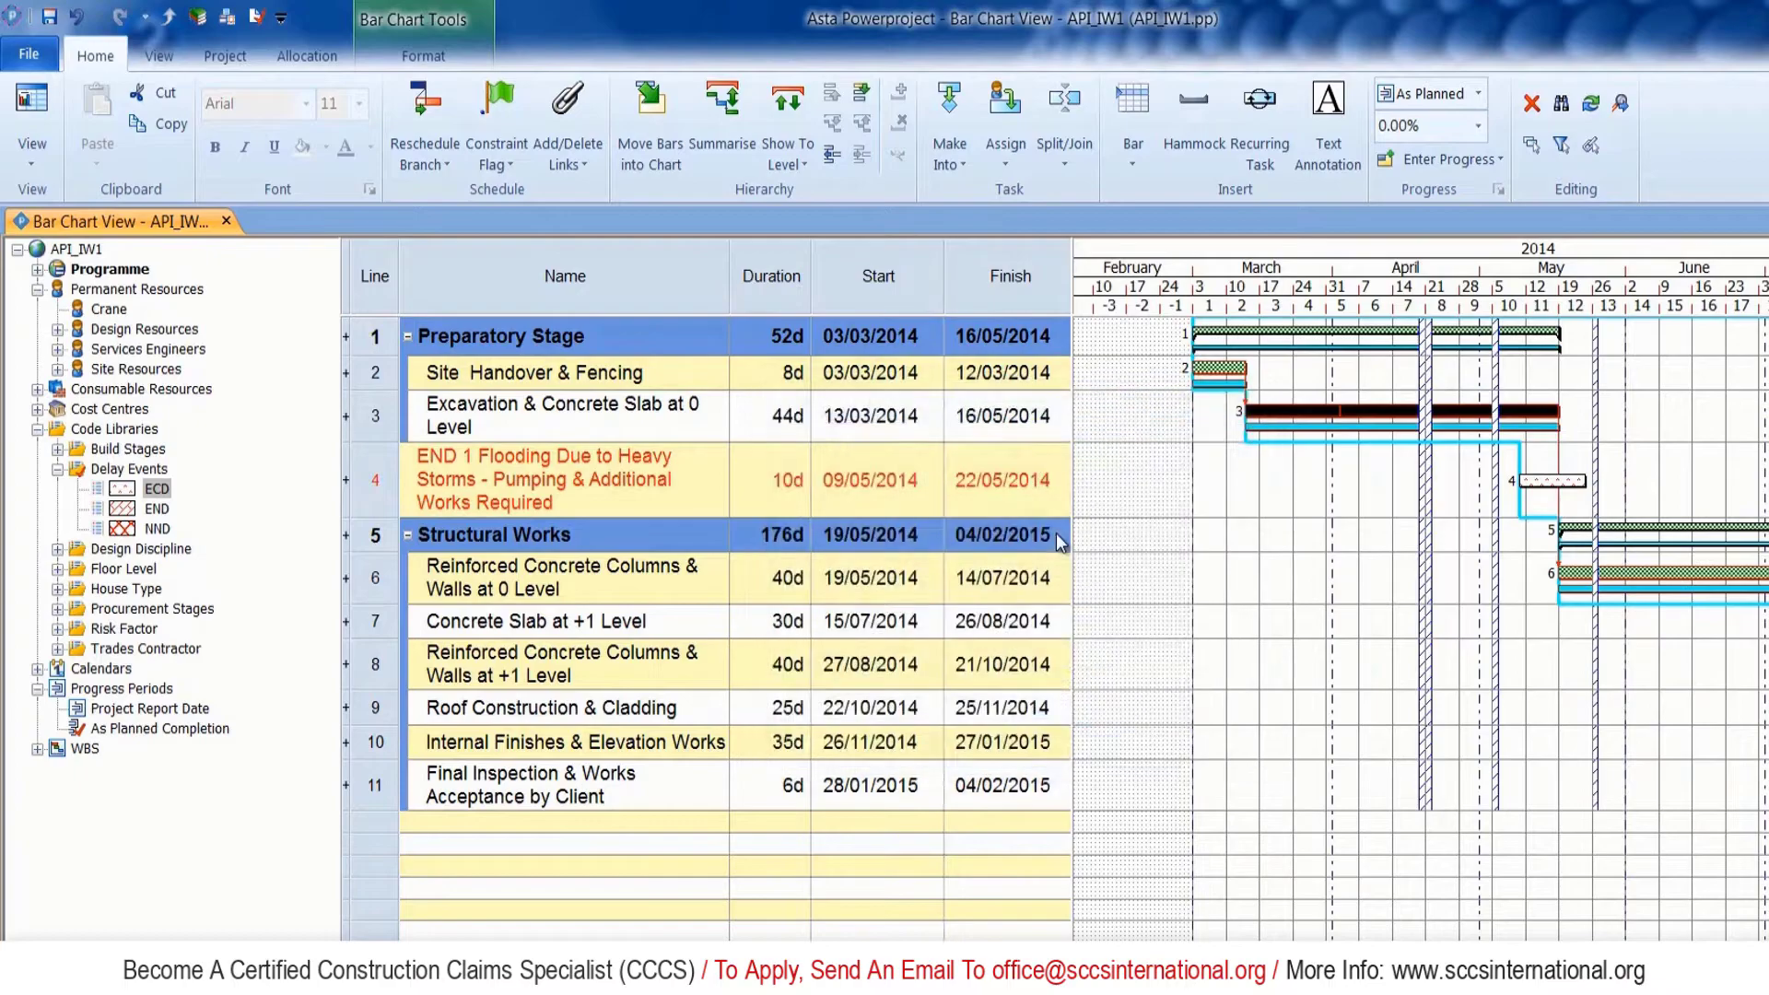
Shift the second Excavation part to finish on 04/06/2014 and link the END 1 Flooding bar between the two Excavation parts.
{"action": "left_click", "coordinate": [1485, 422]}
{"action": "left_click_drag", "start_coordinate": [1490, 412], "coordinate": [1243, 450]}
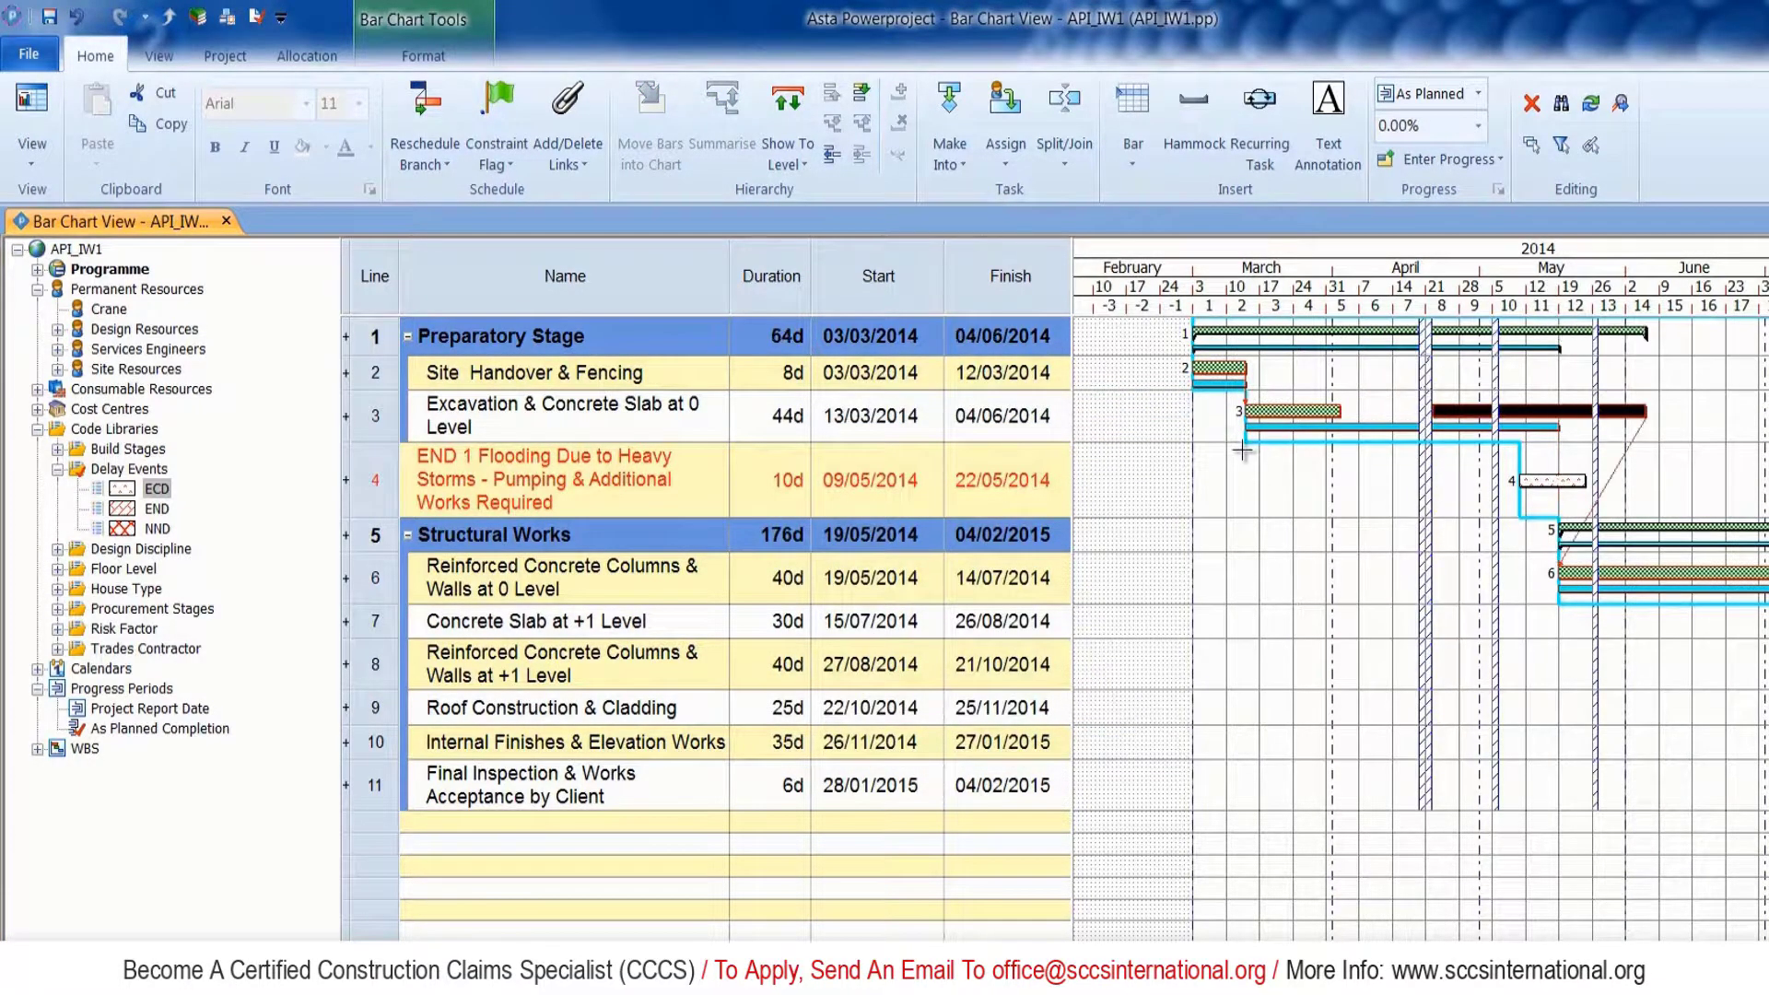
{"action": "left_click", "coordinate": [1295, 412]}
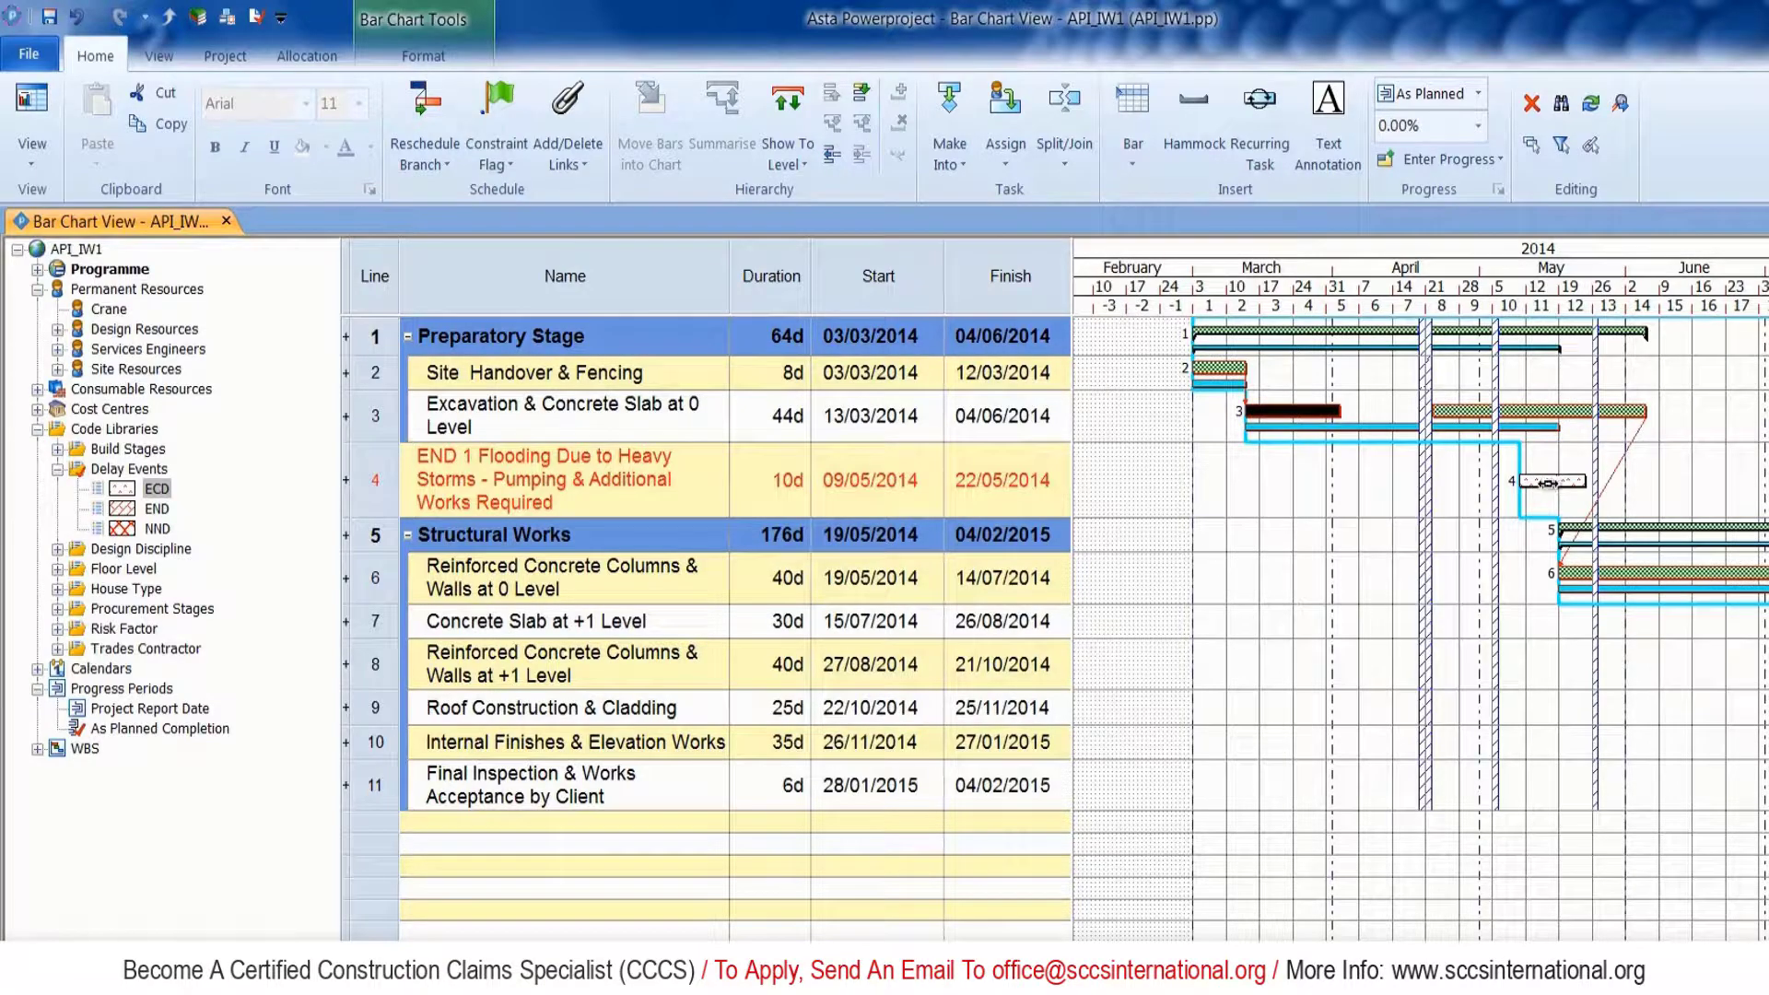
{"action": "left_click", "coordinate": [1354, 473]}
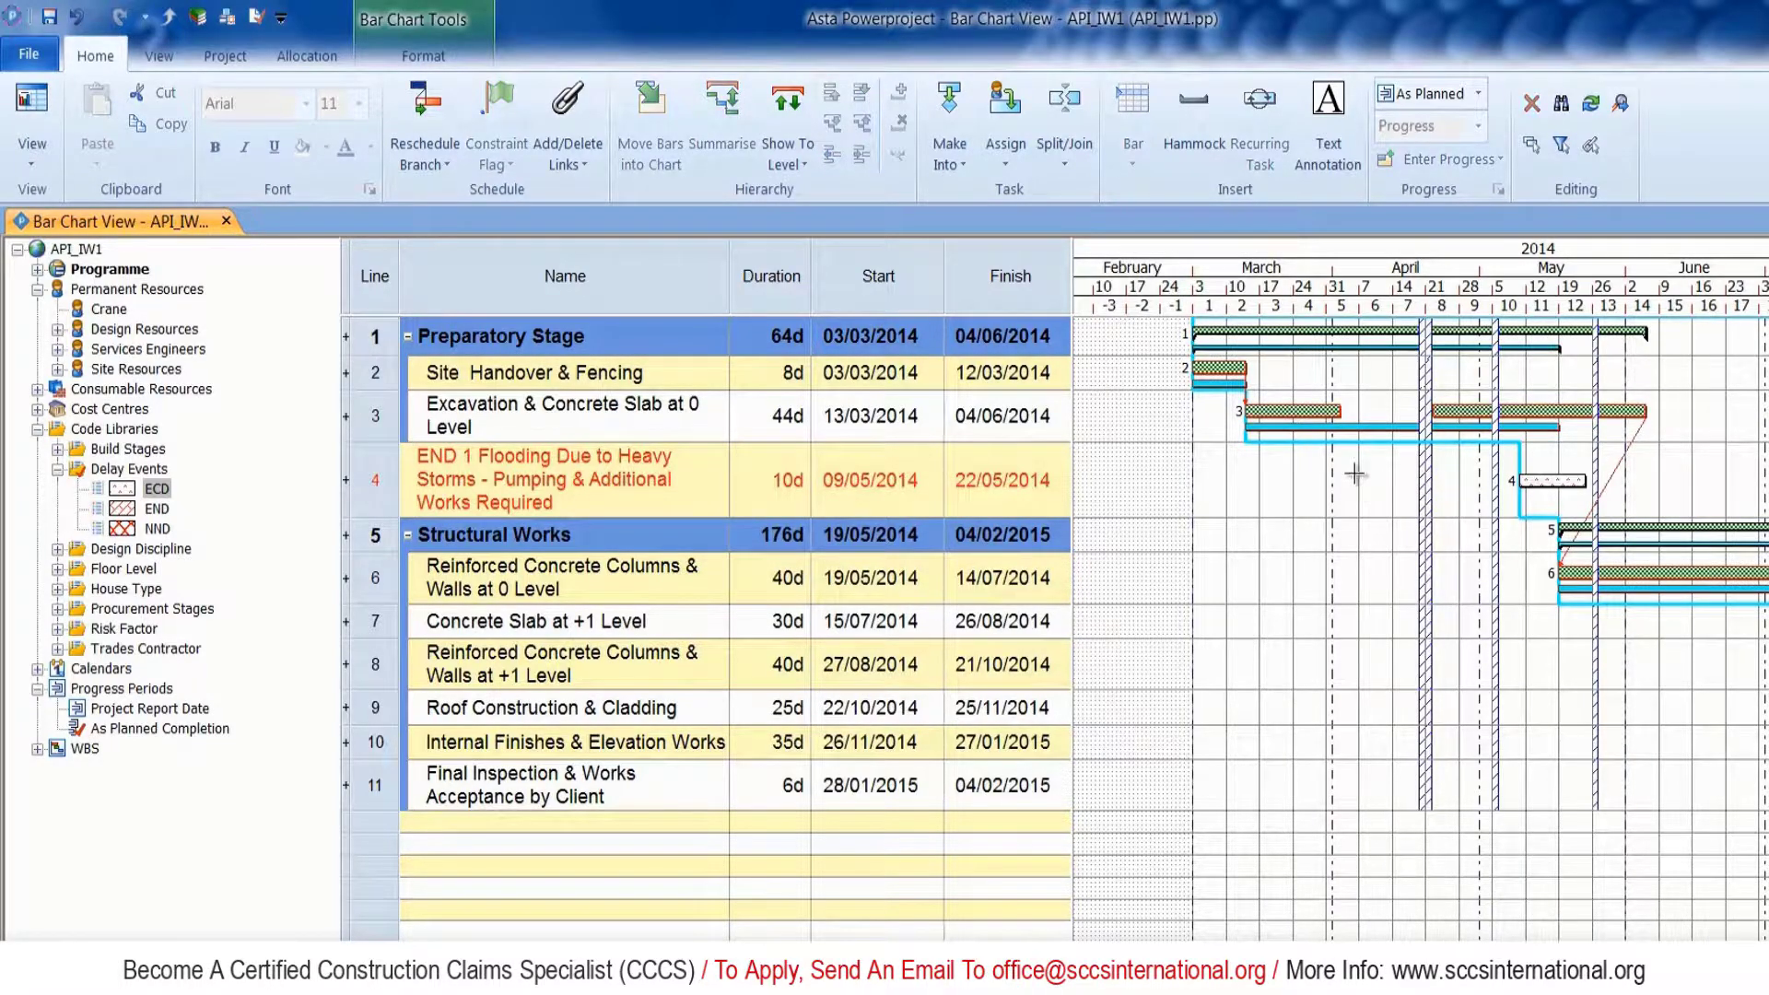
{"action": "left_click_drag", "start_coordinate": [1341, 415], "coordinate": [1515, 482]}
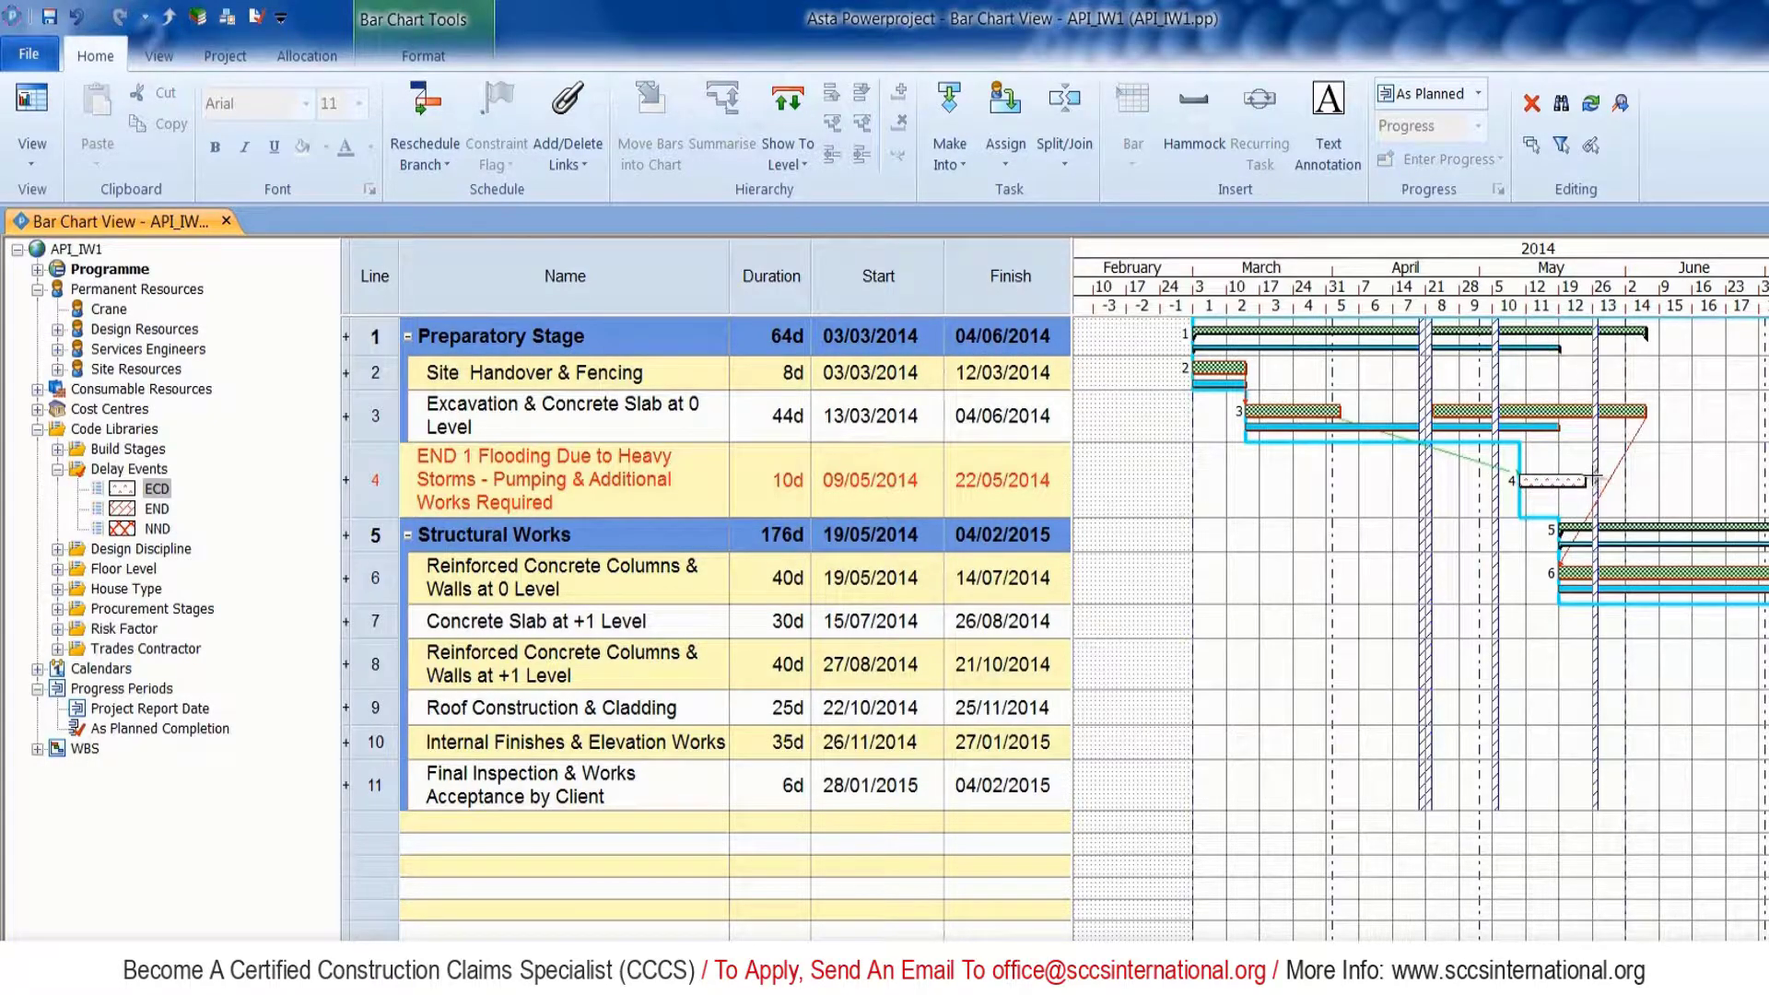
{"action": "left_click_drag", "start_coordinate": [1578, 482], "coordinate": [1433, 419]}
Reschedule the entire programme with no straighten progress period, recording progress against As Planned Completion.
{"action": "left_click", "coordinate": [422, 164]}
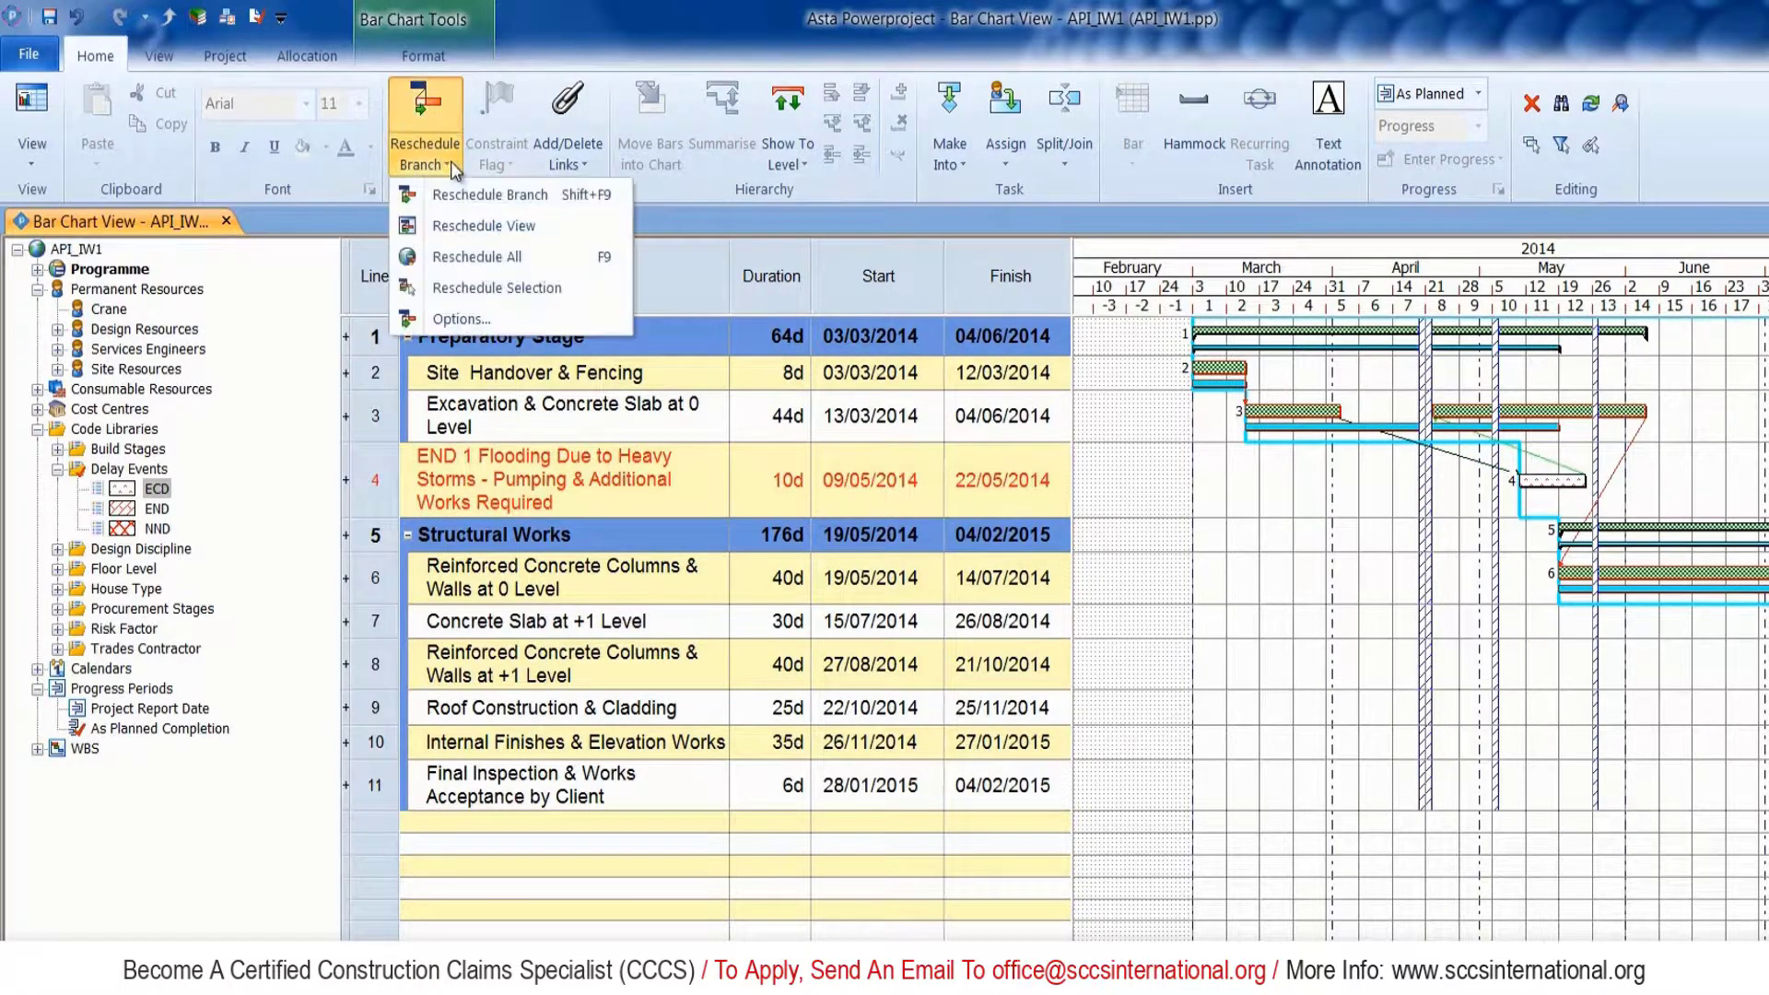
{"action": "left_click", "coordinate": [458, 257]}
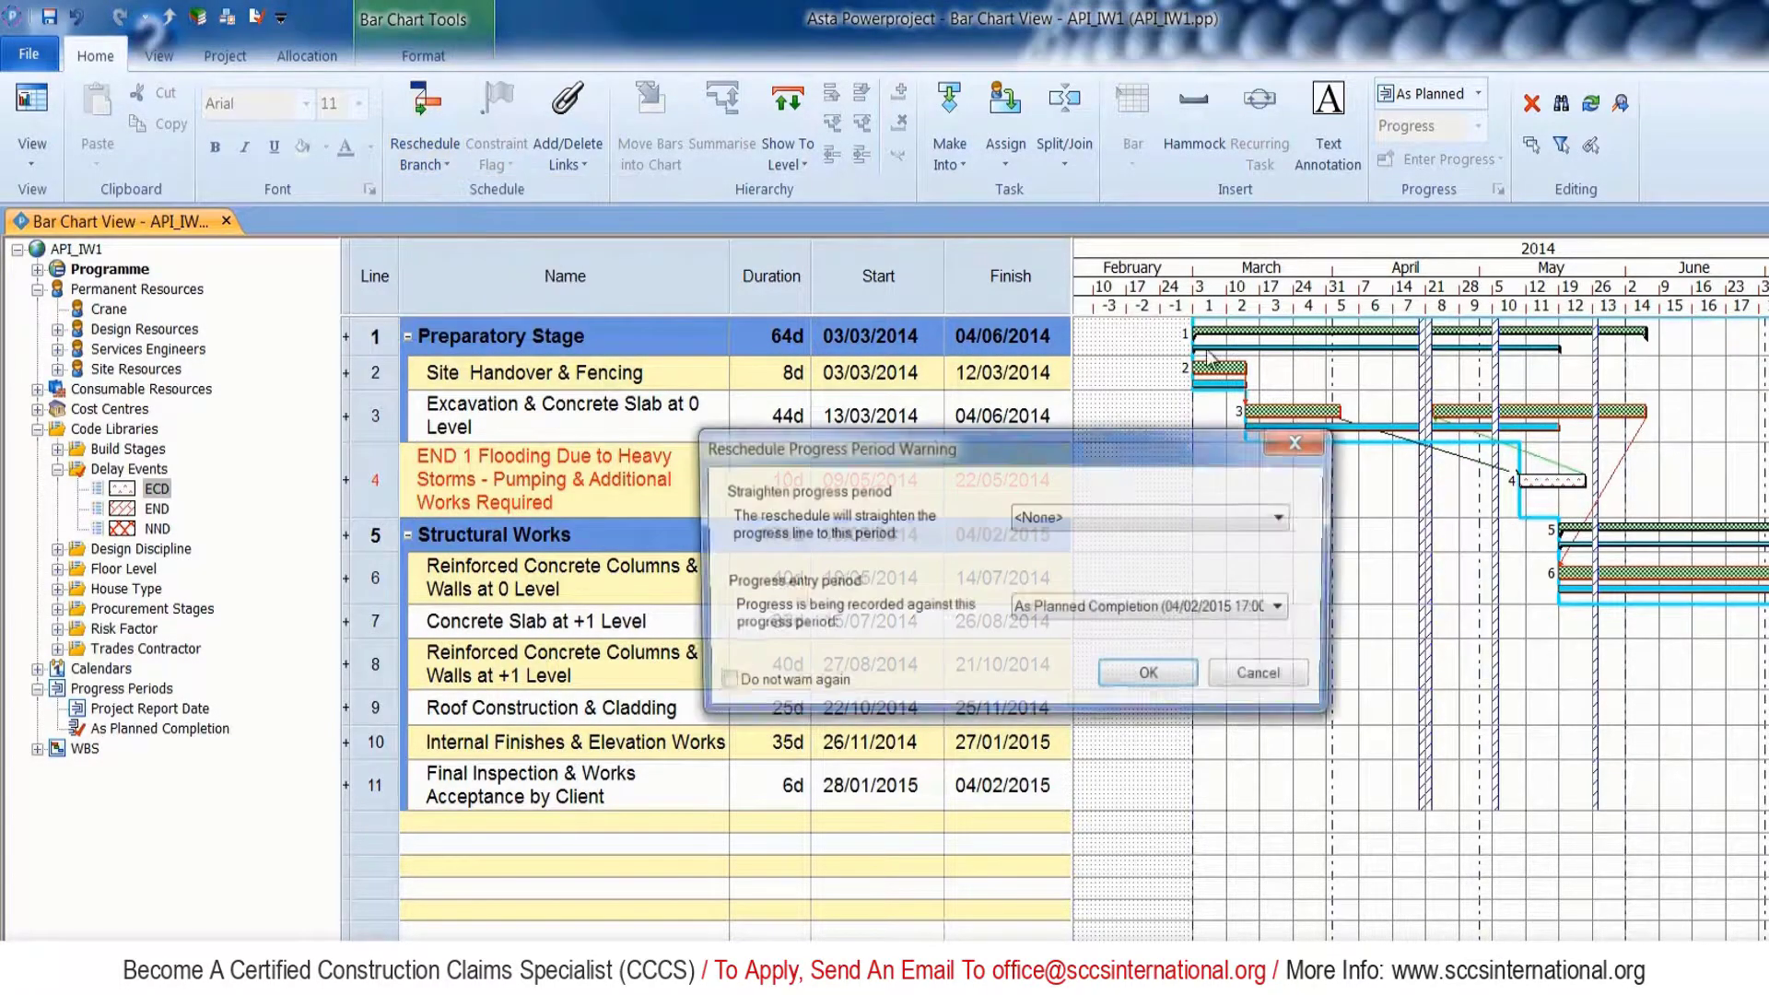
{"action": "left_click", "coordinate": [1160, 678]}
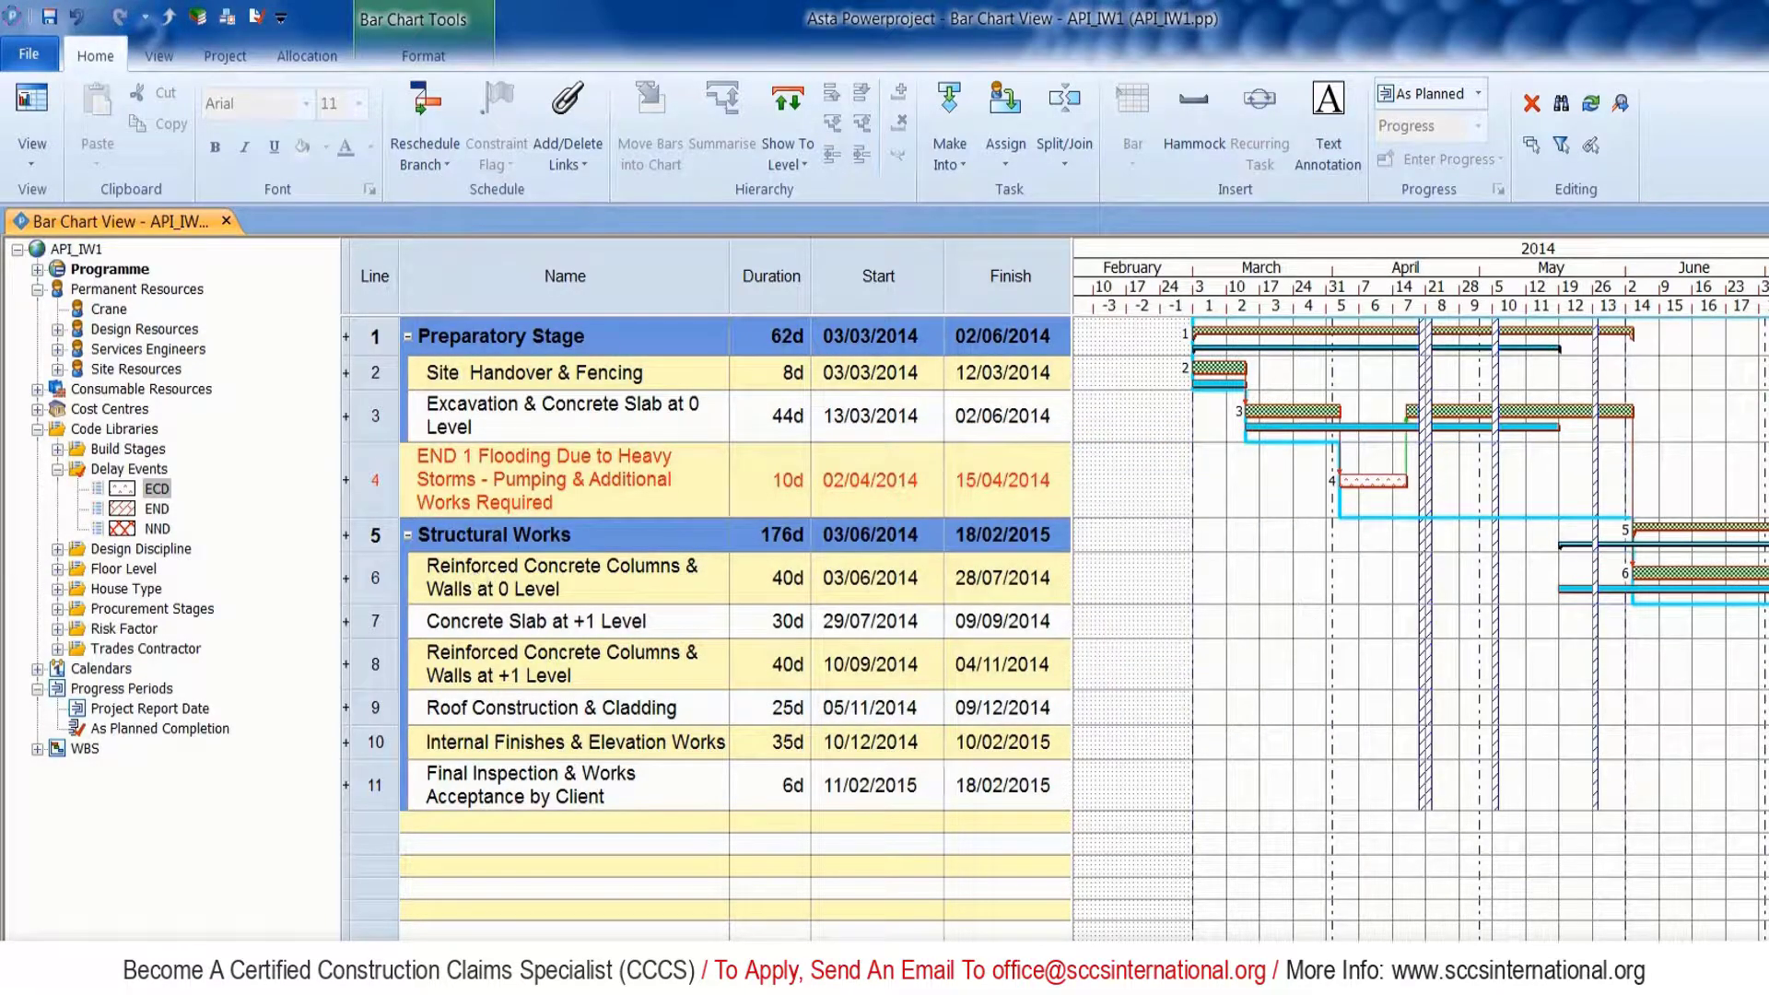
Move the Impacted Completion annotation clear of the Final Inspection & Works Acceptance by Client bar.
{"action": "scroll", "coordinate": [1421, 626], "scroll_direction": "right", "scroll_amount": 12}
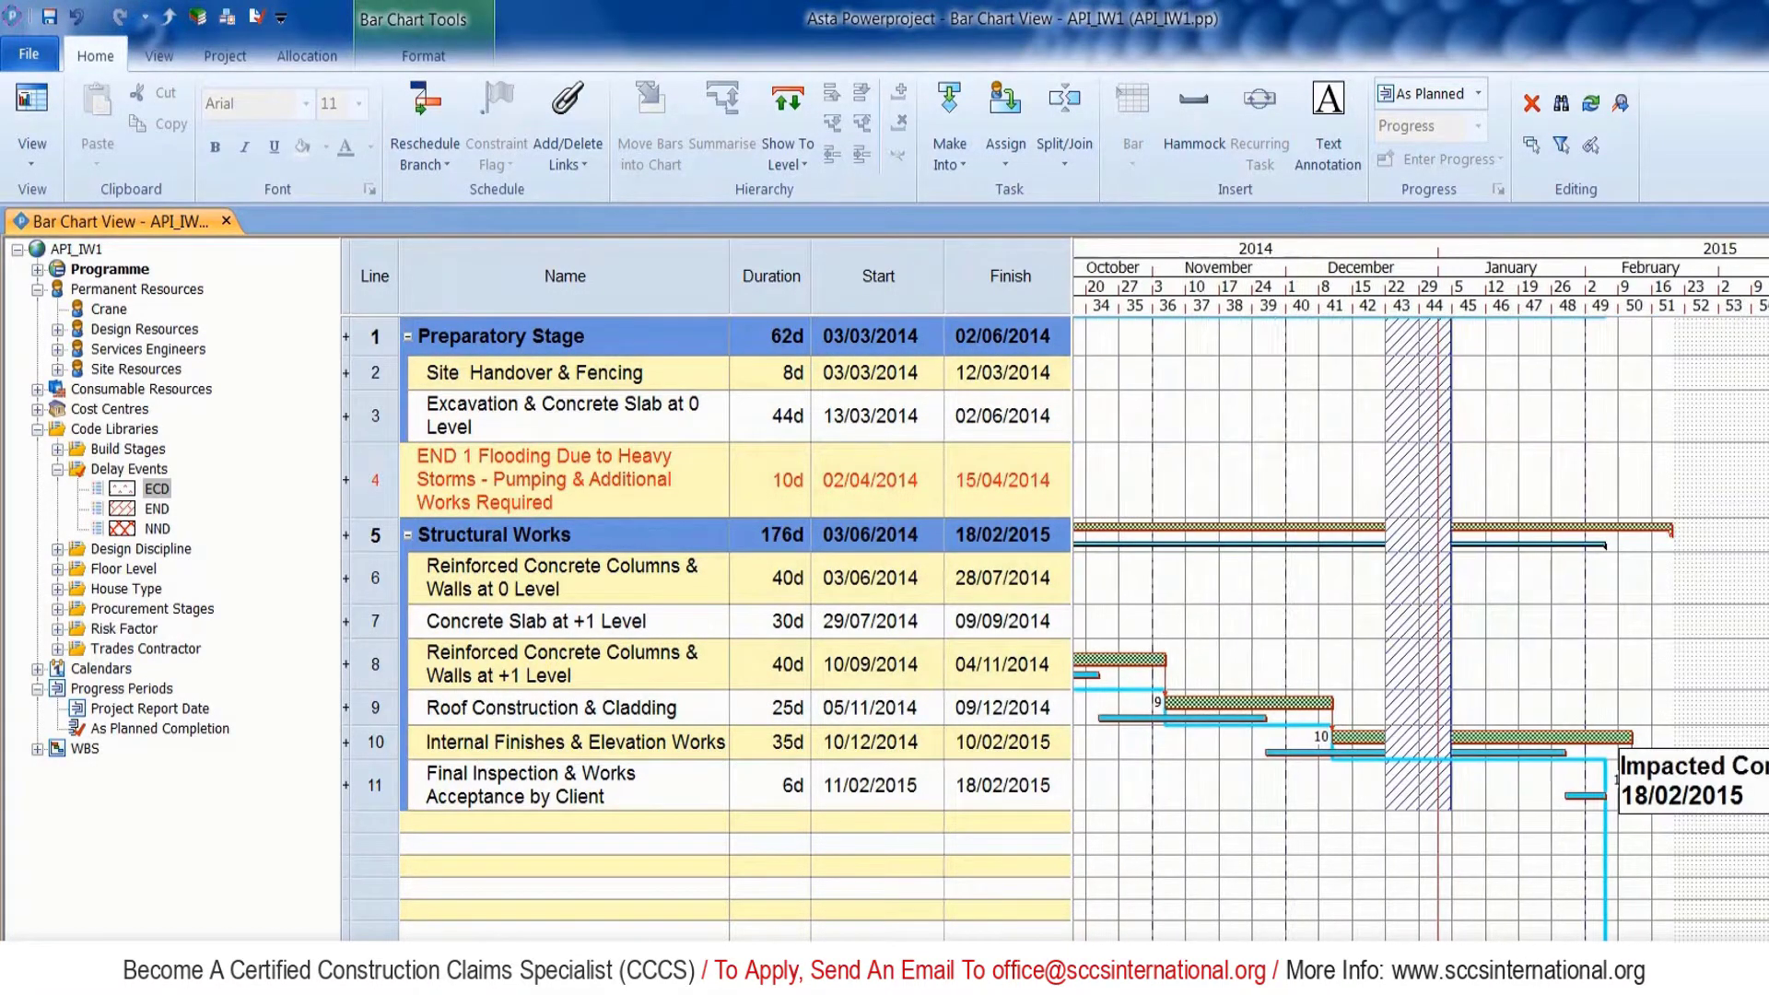
{"action": "scroll", "coordinate": [1420, 626], "scroll_direction": "left", "scroll_amount": 1}
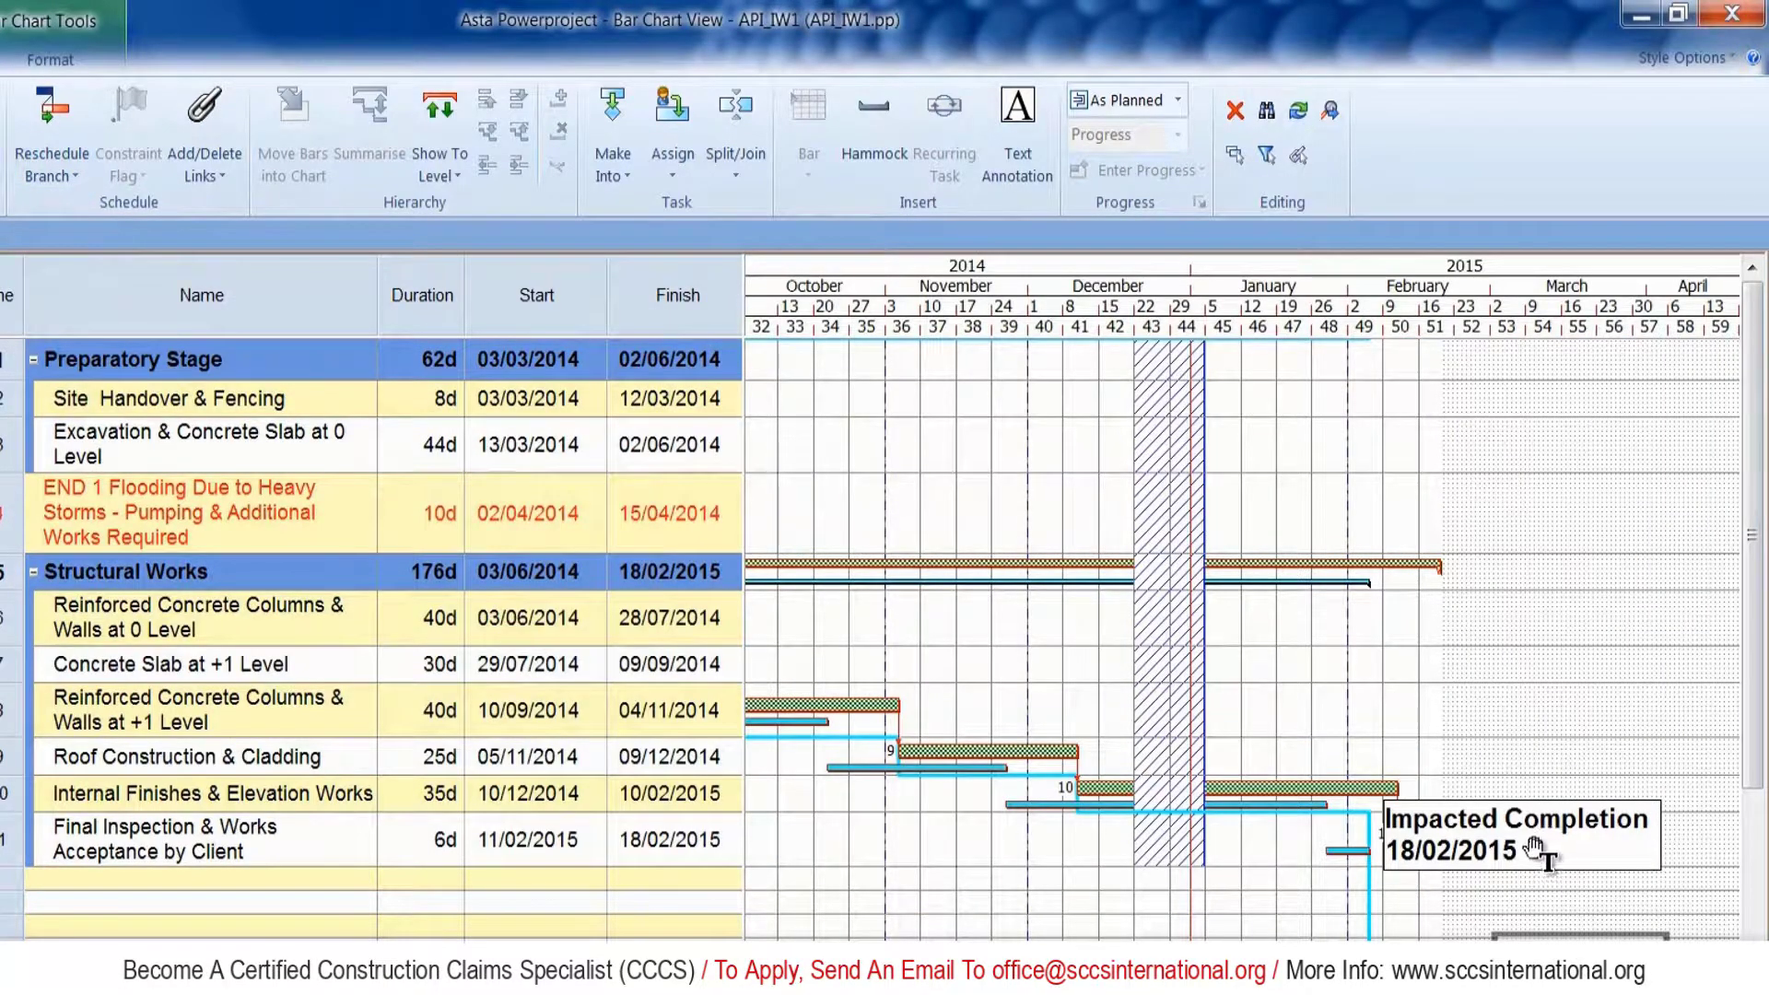
{"action": "left_click_drag", "start_coordinate": [1492, 834], "coordinate": [1612, 815]}
{"action": "double_click", "coordinate": [1612, 816]}
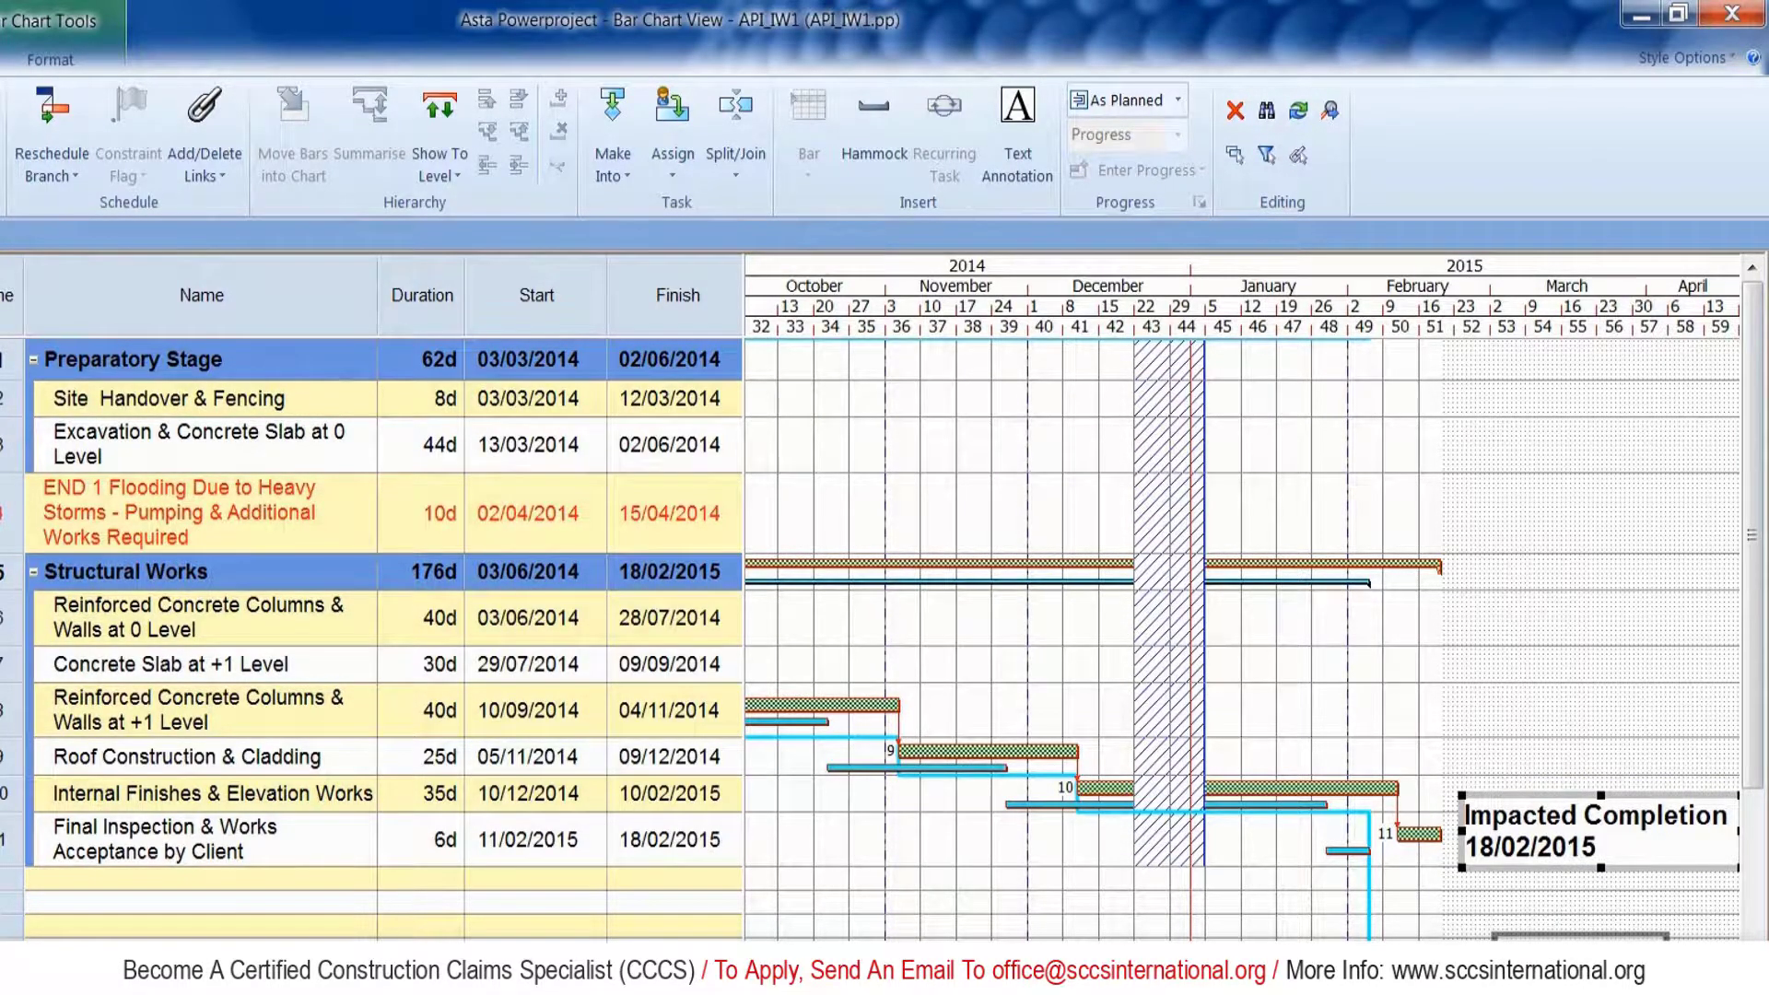
Insert a bar above Concrete Slab at +1 Level named "NND 1 Scaffolding Installation - Delayed by Contractor" with a duration of 7 days.
{"action": "scroll", "coordinate": [1242, 598], "scroll_direction": "left", "scroll_amount": 5}
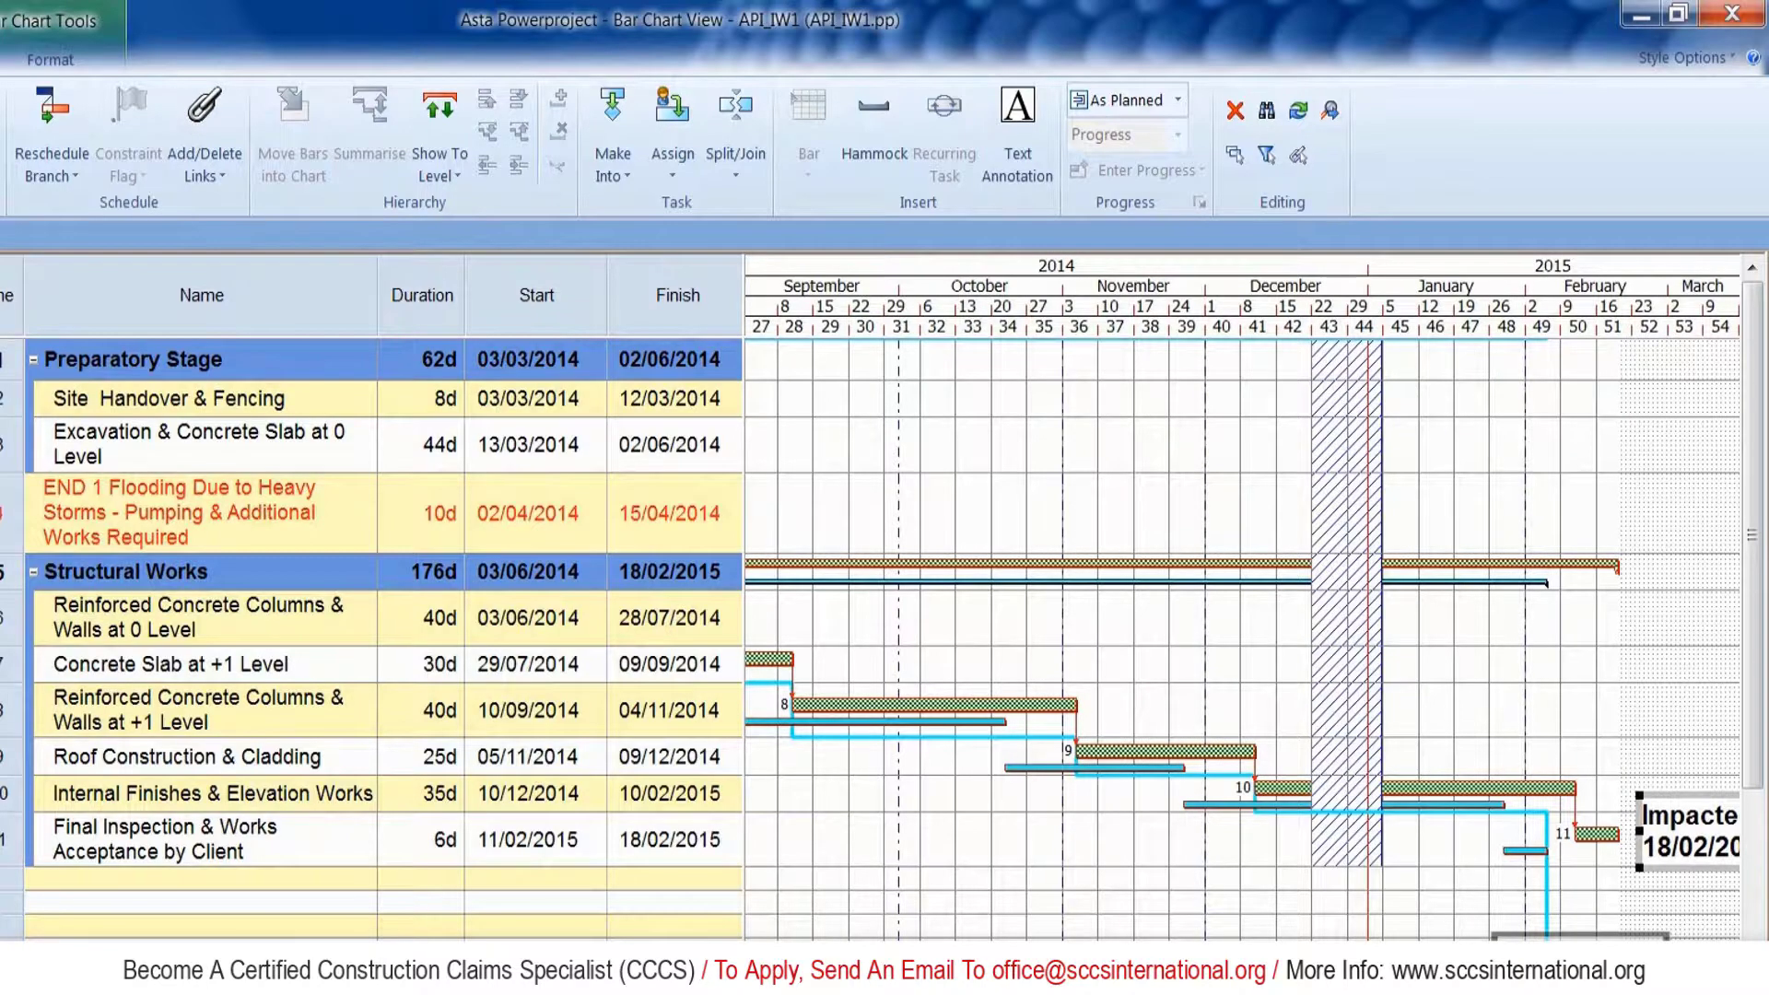
{"action": "scroll", "coordinate": [1242, 599], "scroll_direction": "left", "scroll_amount": 15}
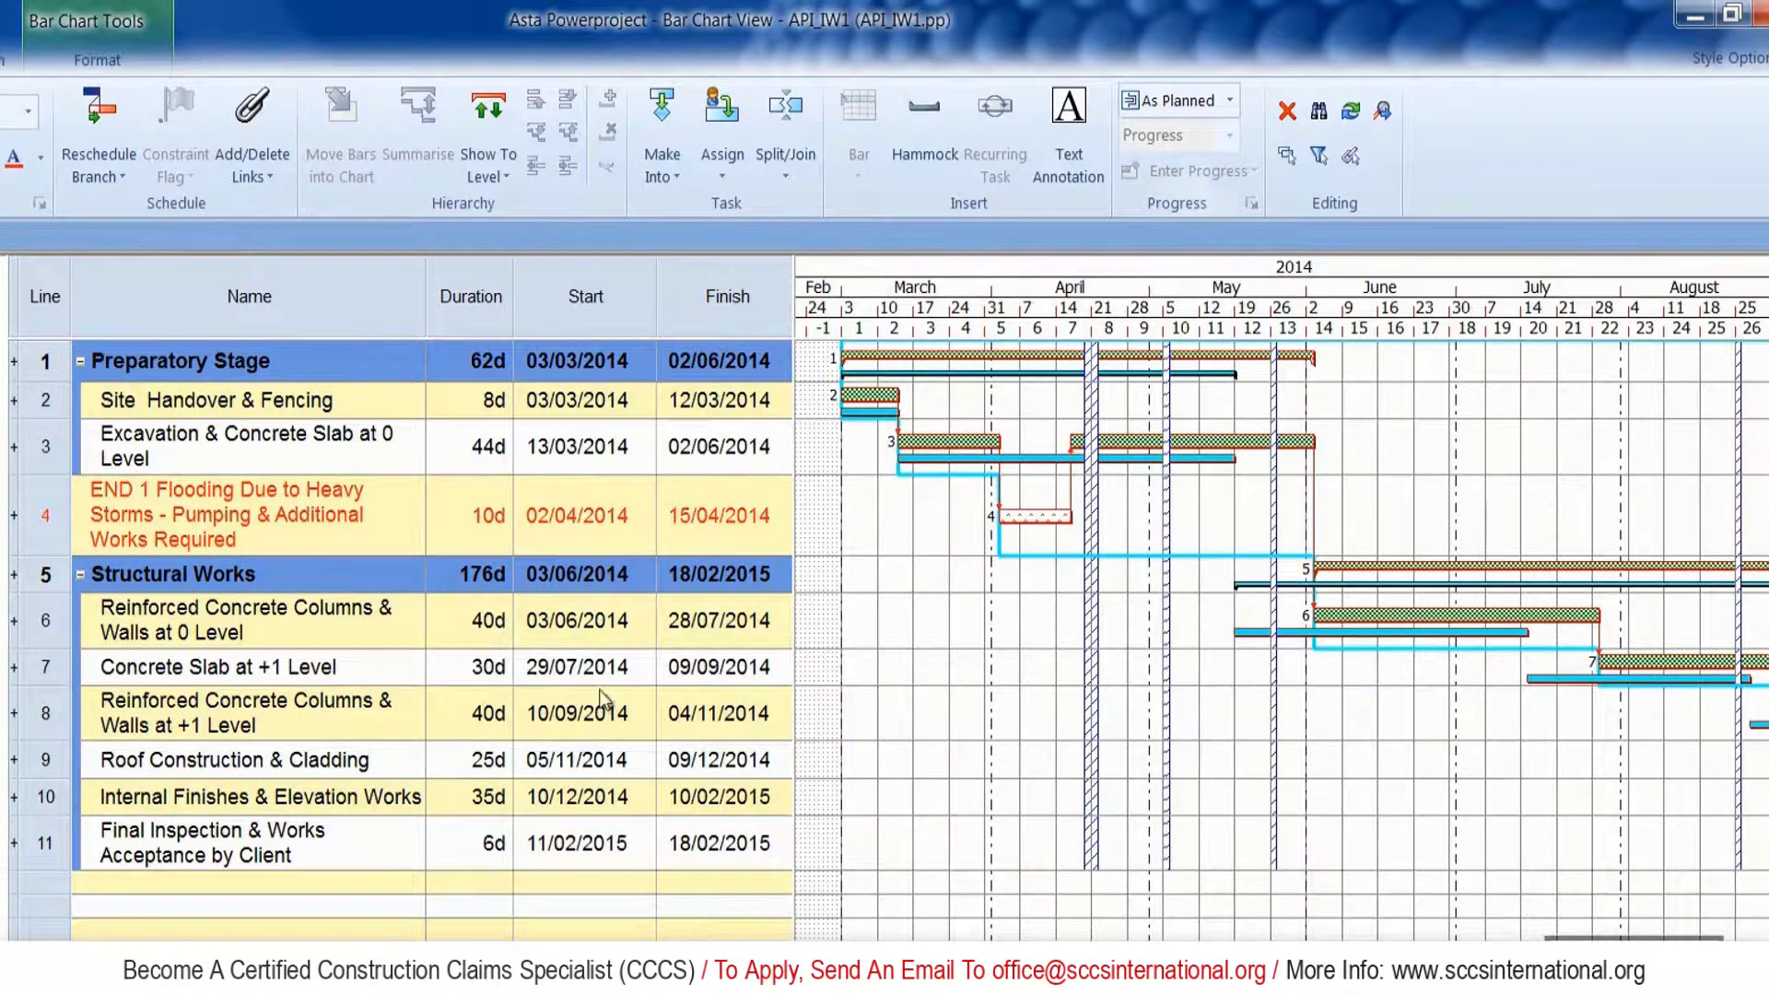
{"action": "right_click", "coordinate": [45, 667]}
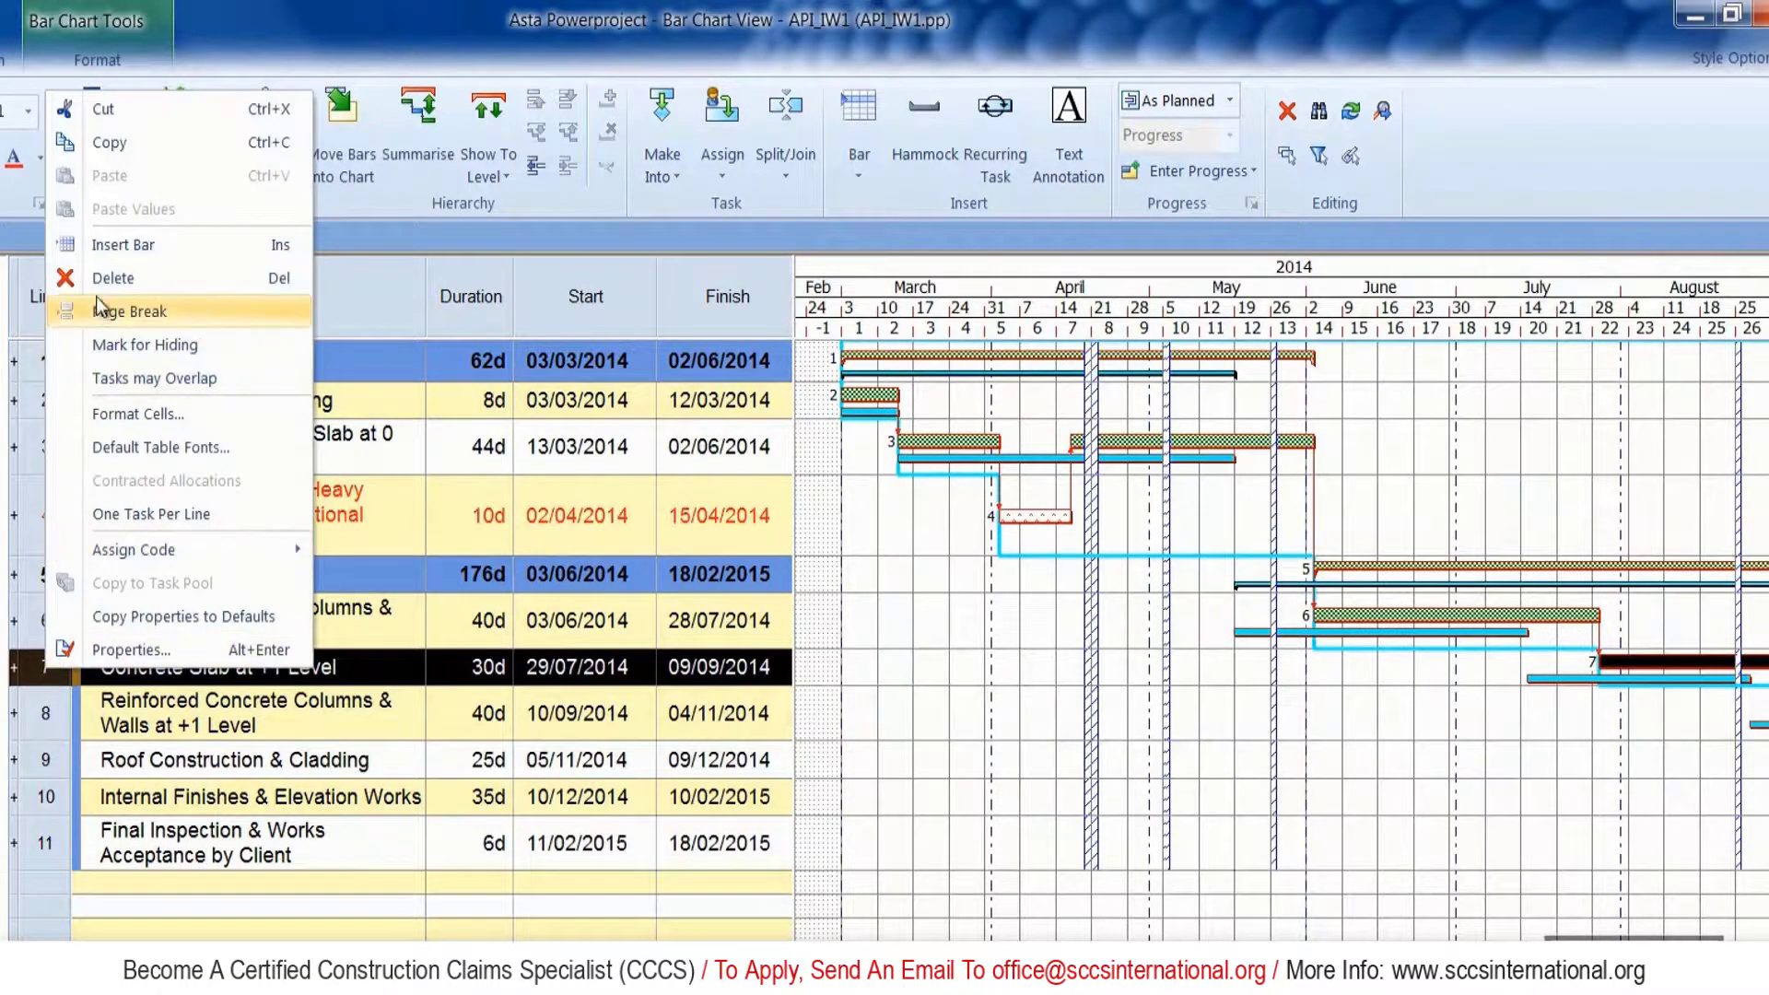
{"action": "left_click", "coordinate": [124, 244]}
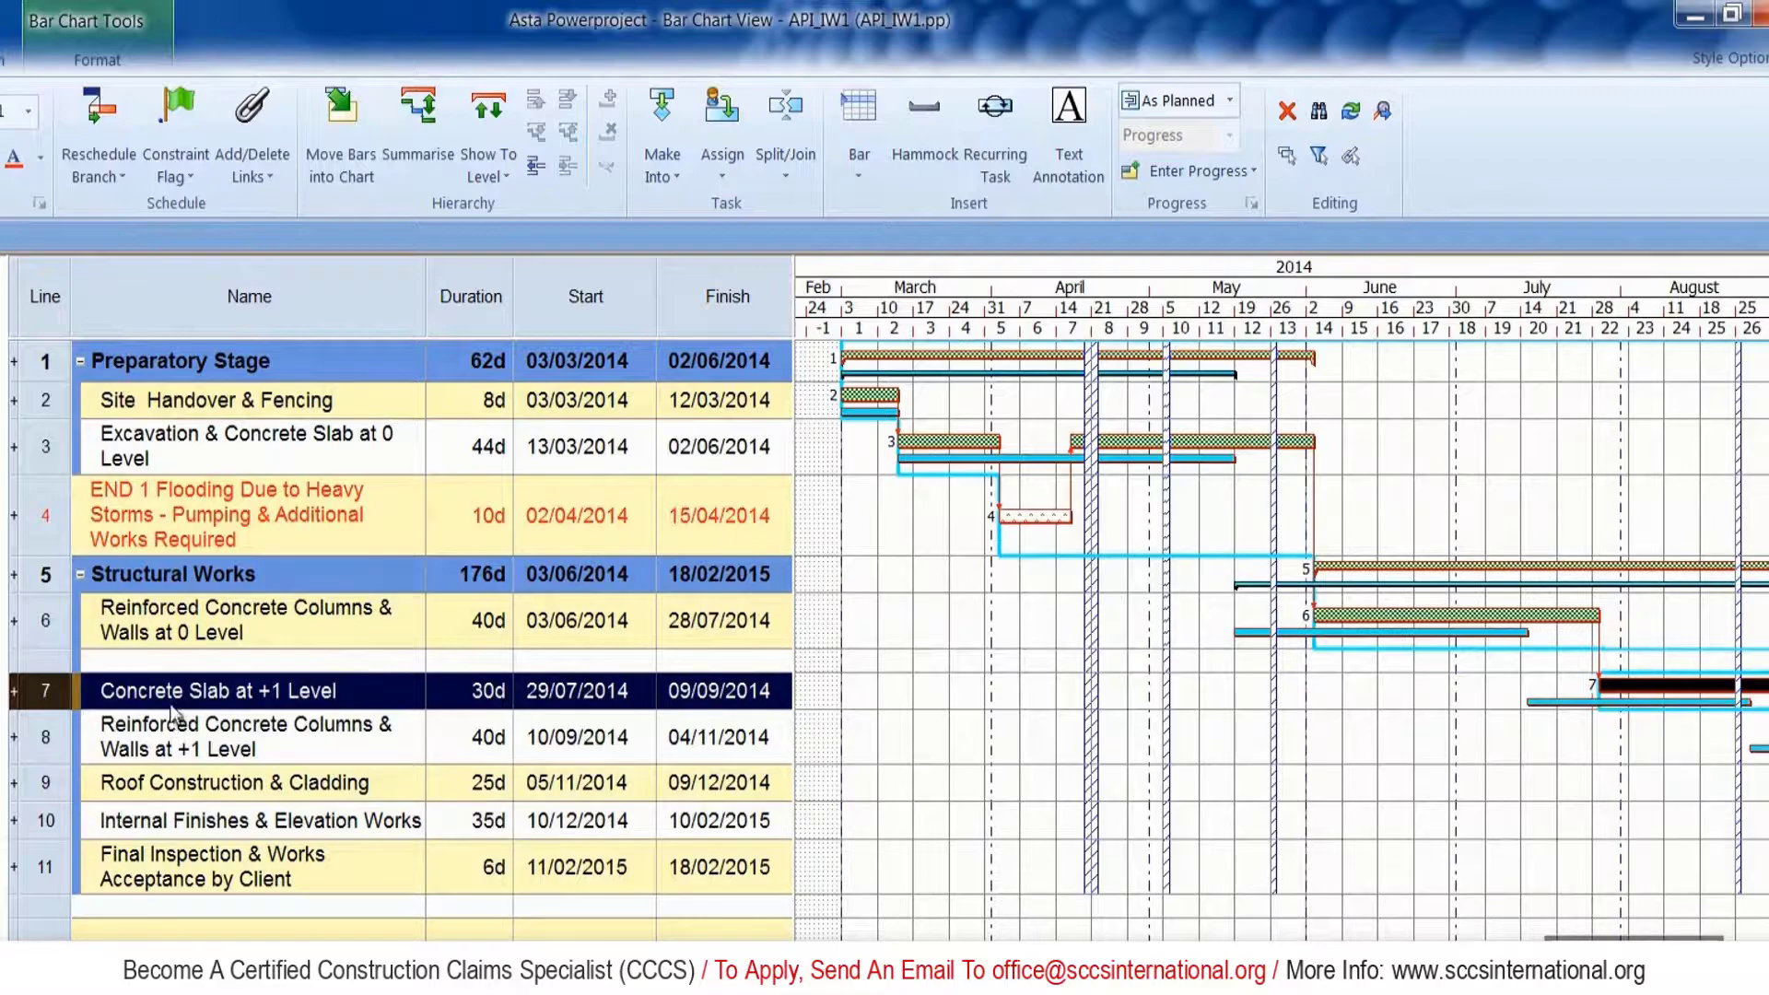
{"action": "left_click", "coordinate": [141, 664]}
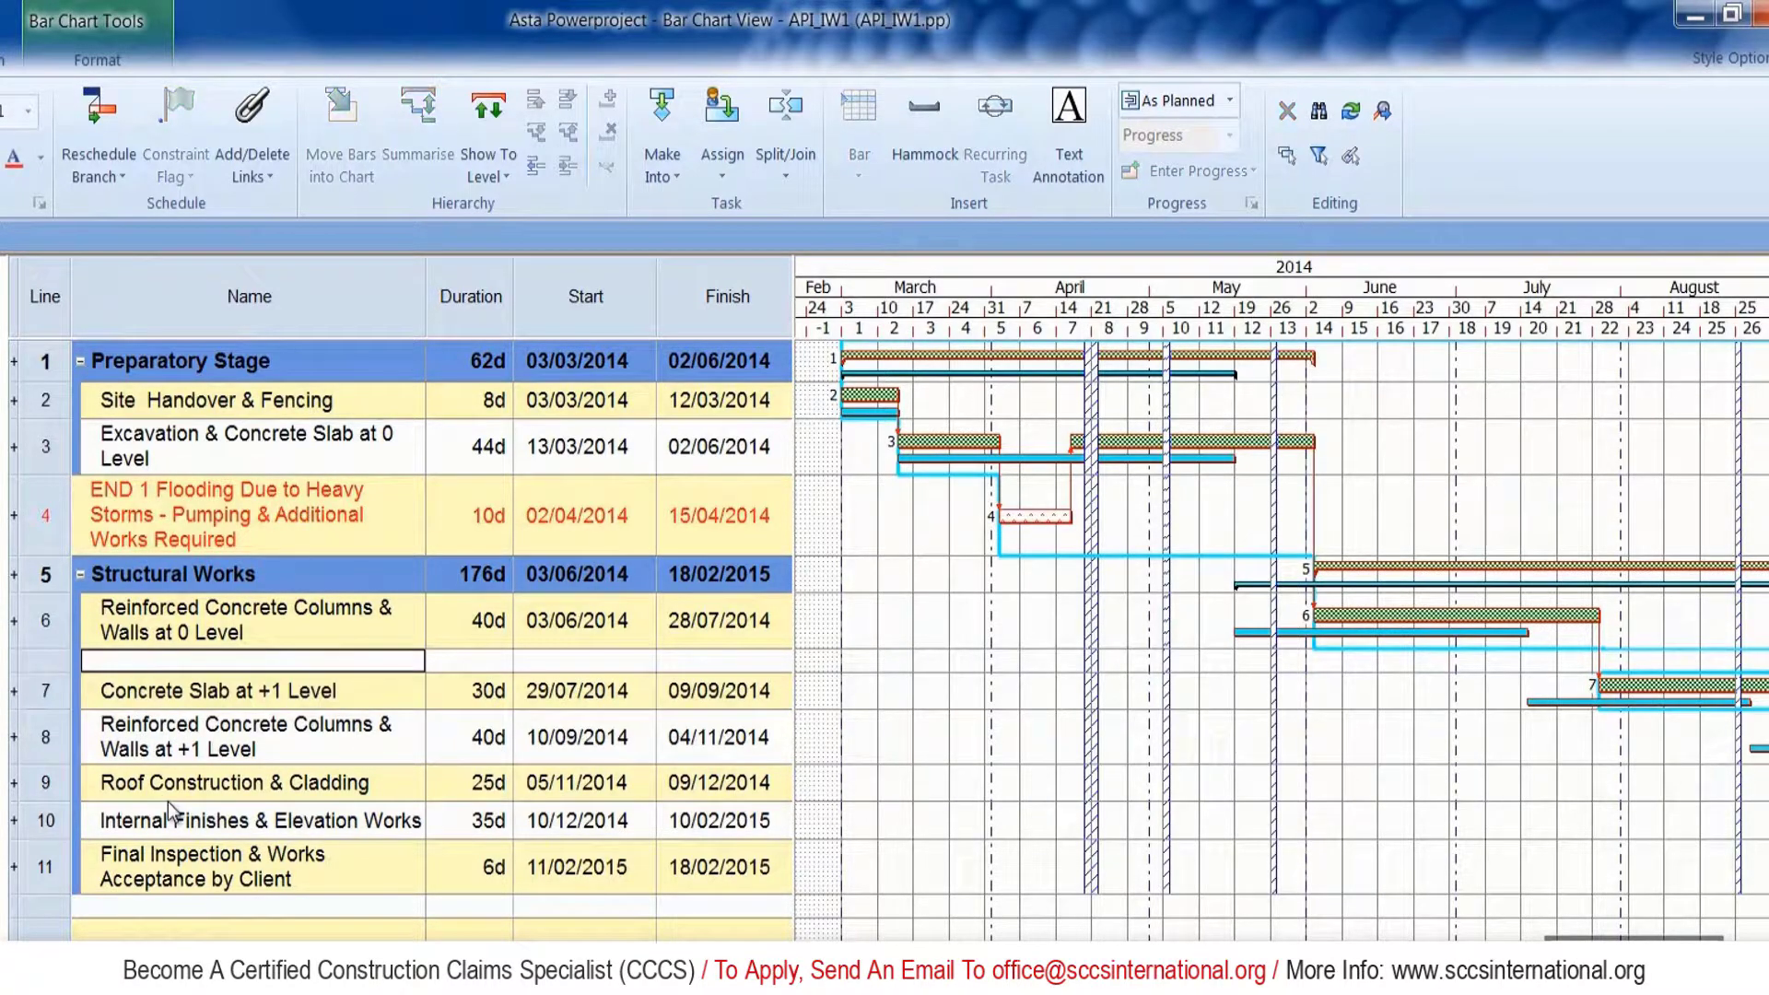
{"action": "type", "text": "NND 1 Scaffolding In"}
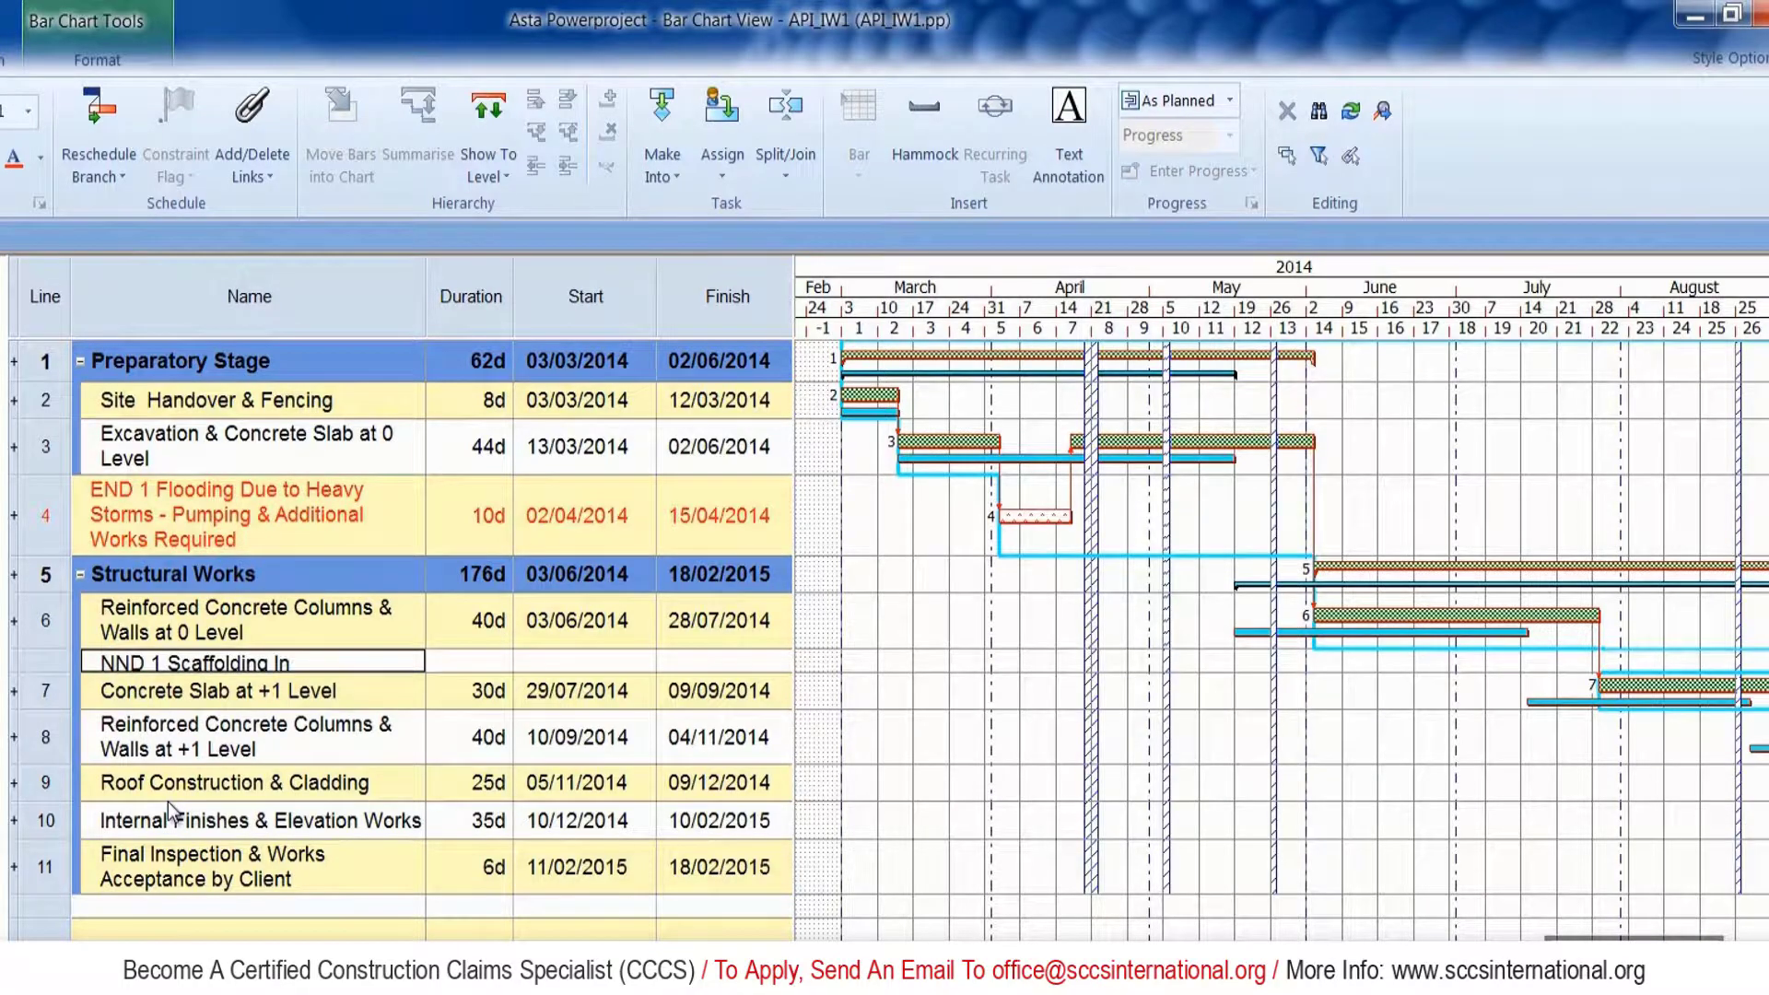
{"action": "type", "text": "stallation - Delayed"}
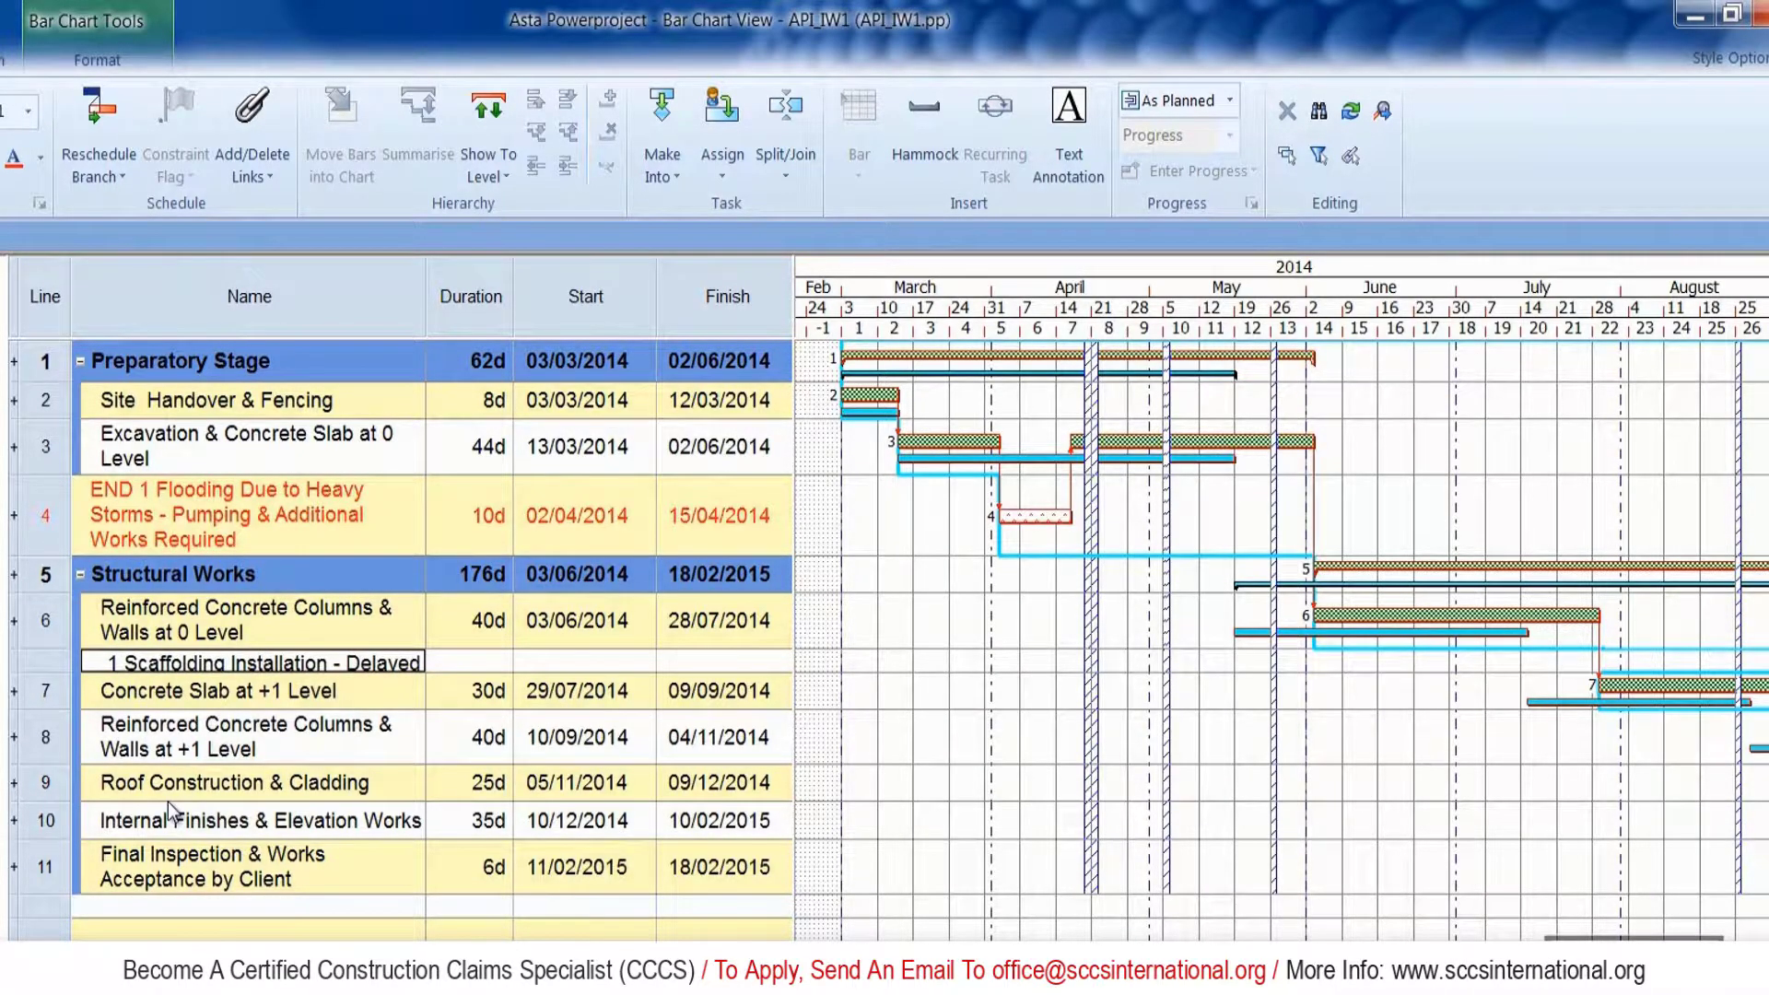
{"action": "type", "text": " by Contractor"}
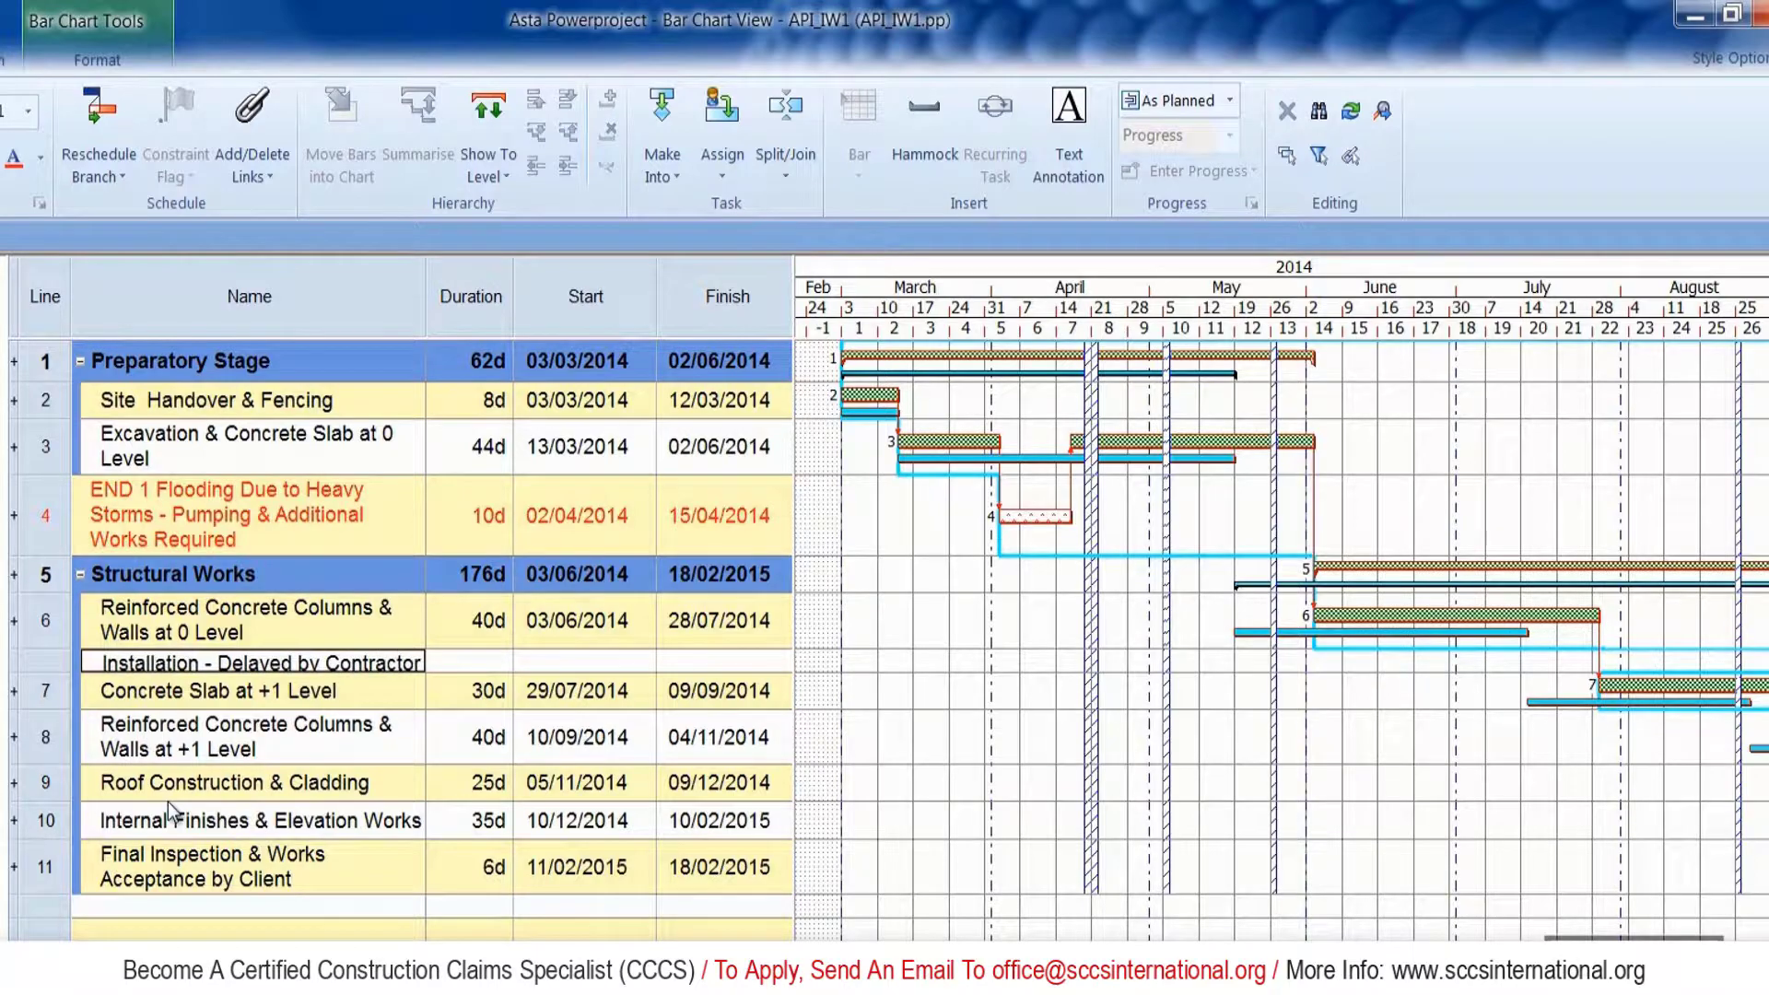
{"action": "key", "text": "Tab"}
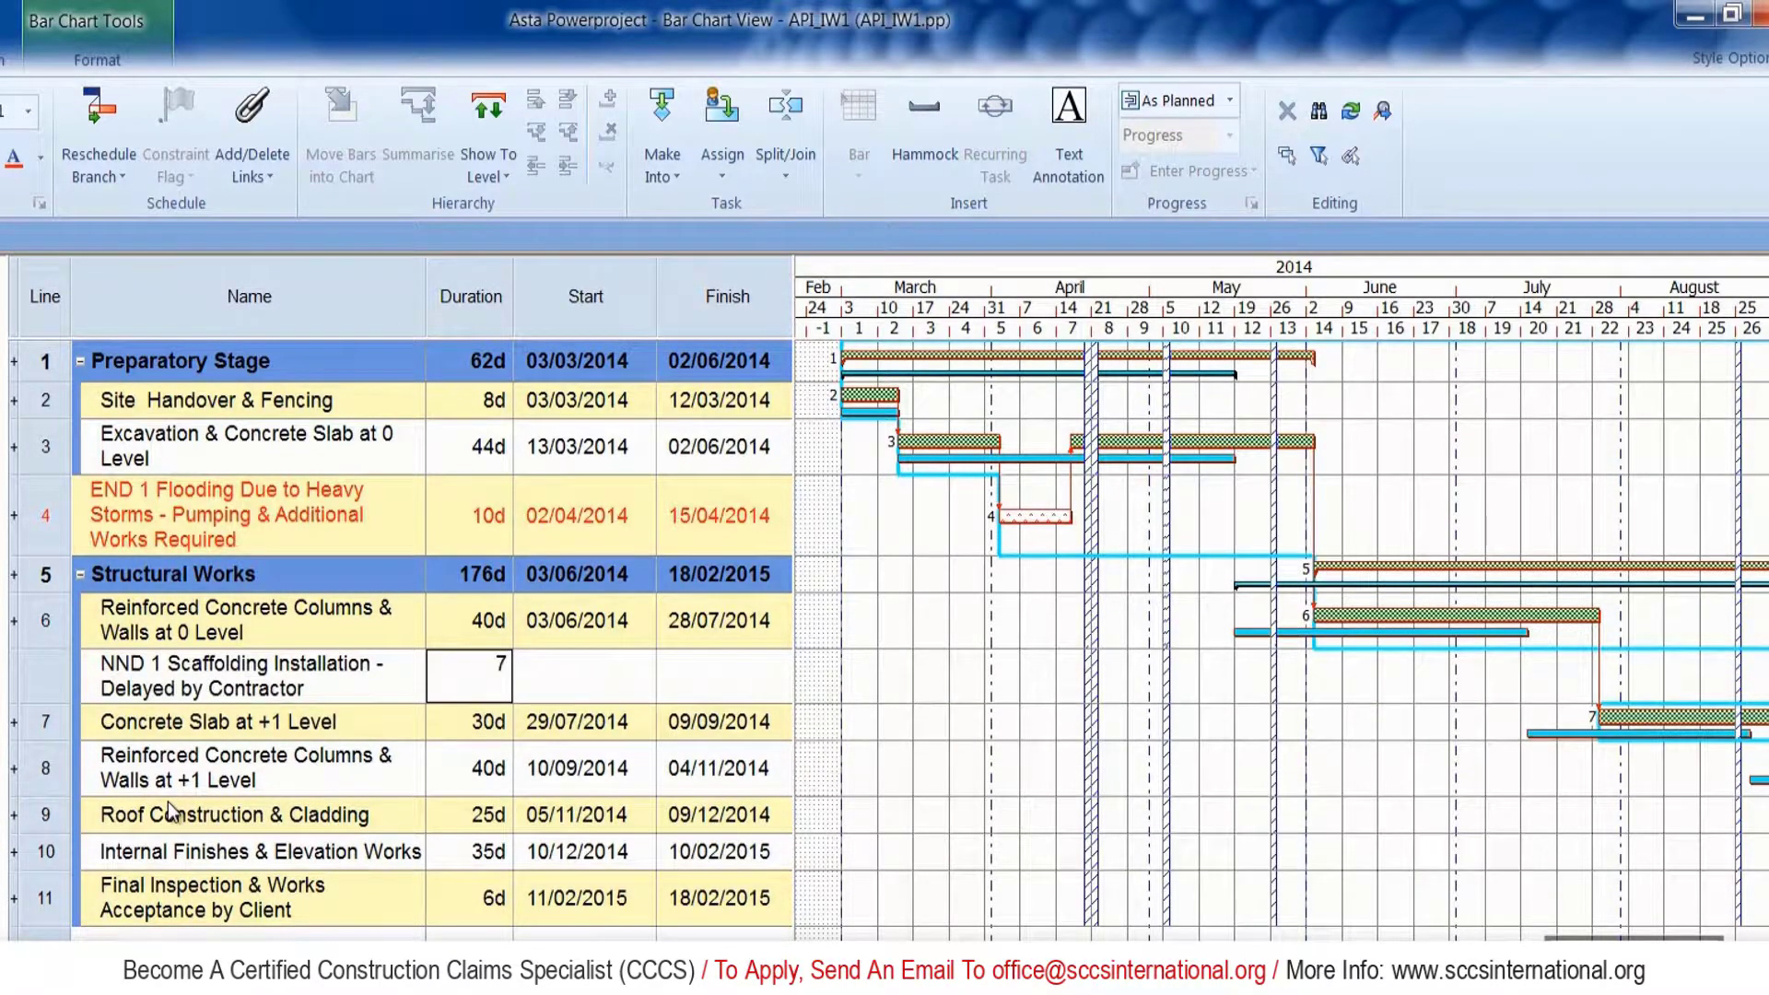
{"action": "key", "text": "Return"}
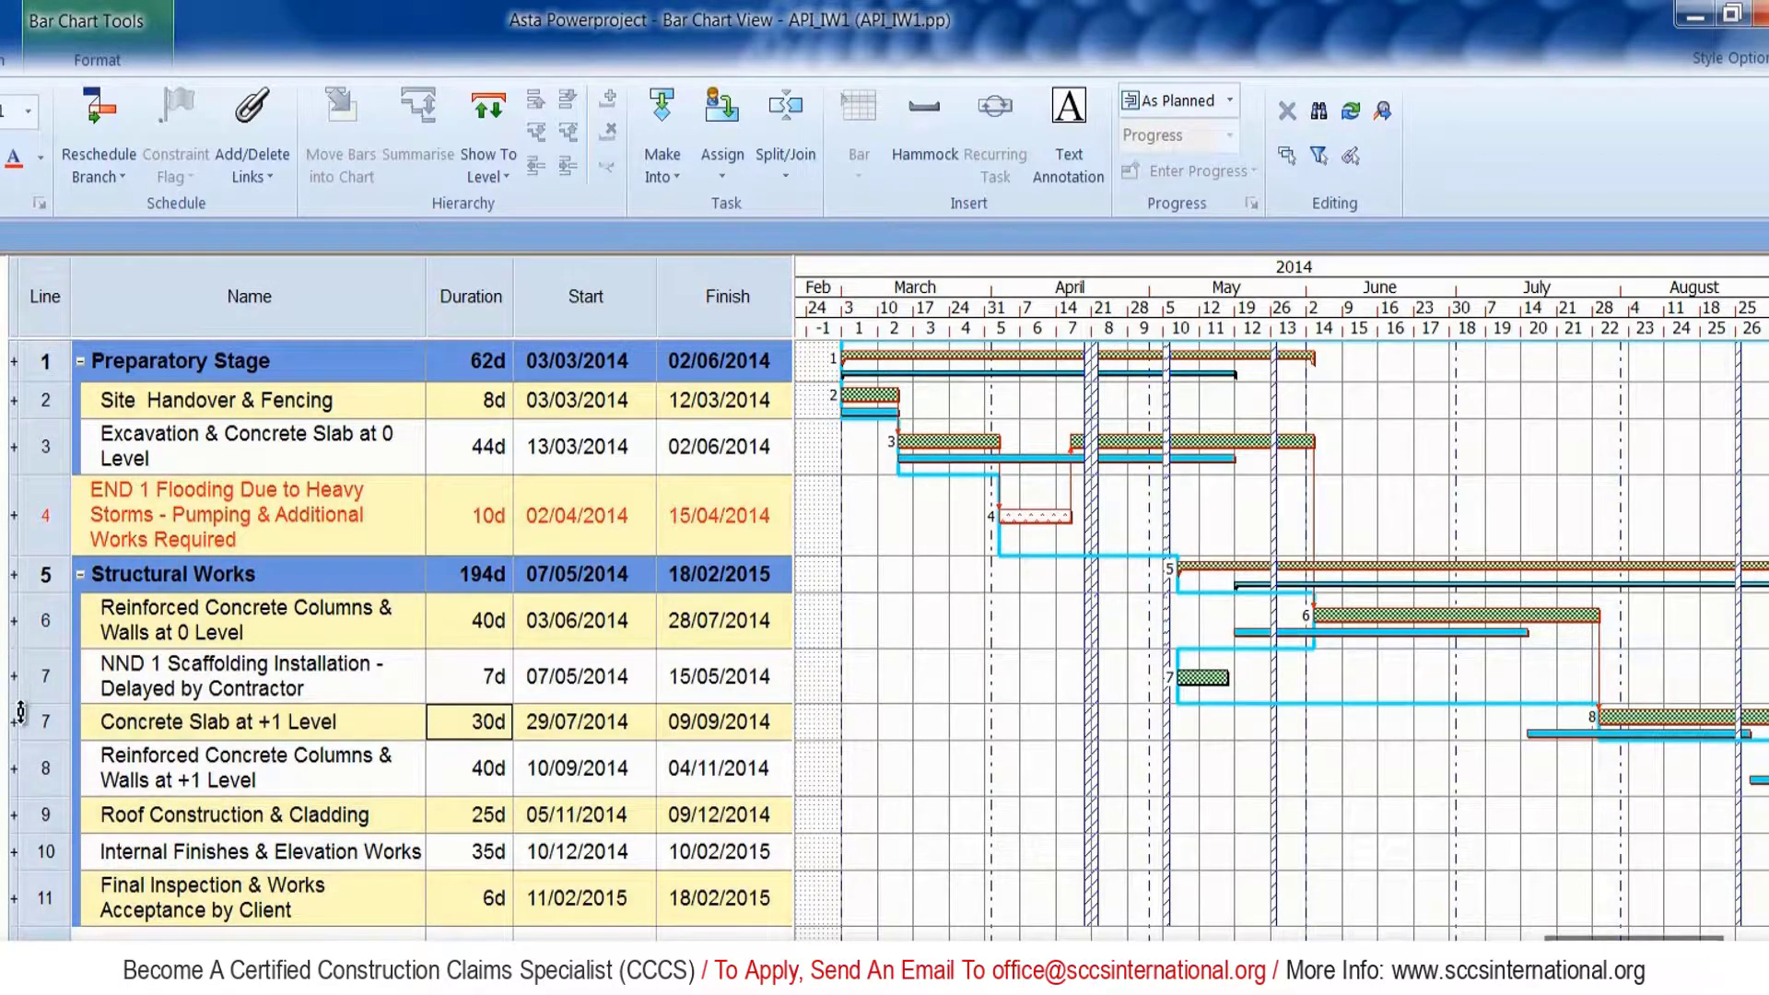
Set the NND 1 Scaffolding Installation row's font colour to red and assign the NND code to its bar.
{"action": "left_click", "coordinate": [66, 663]}
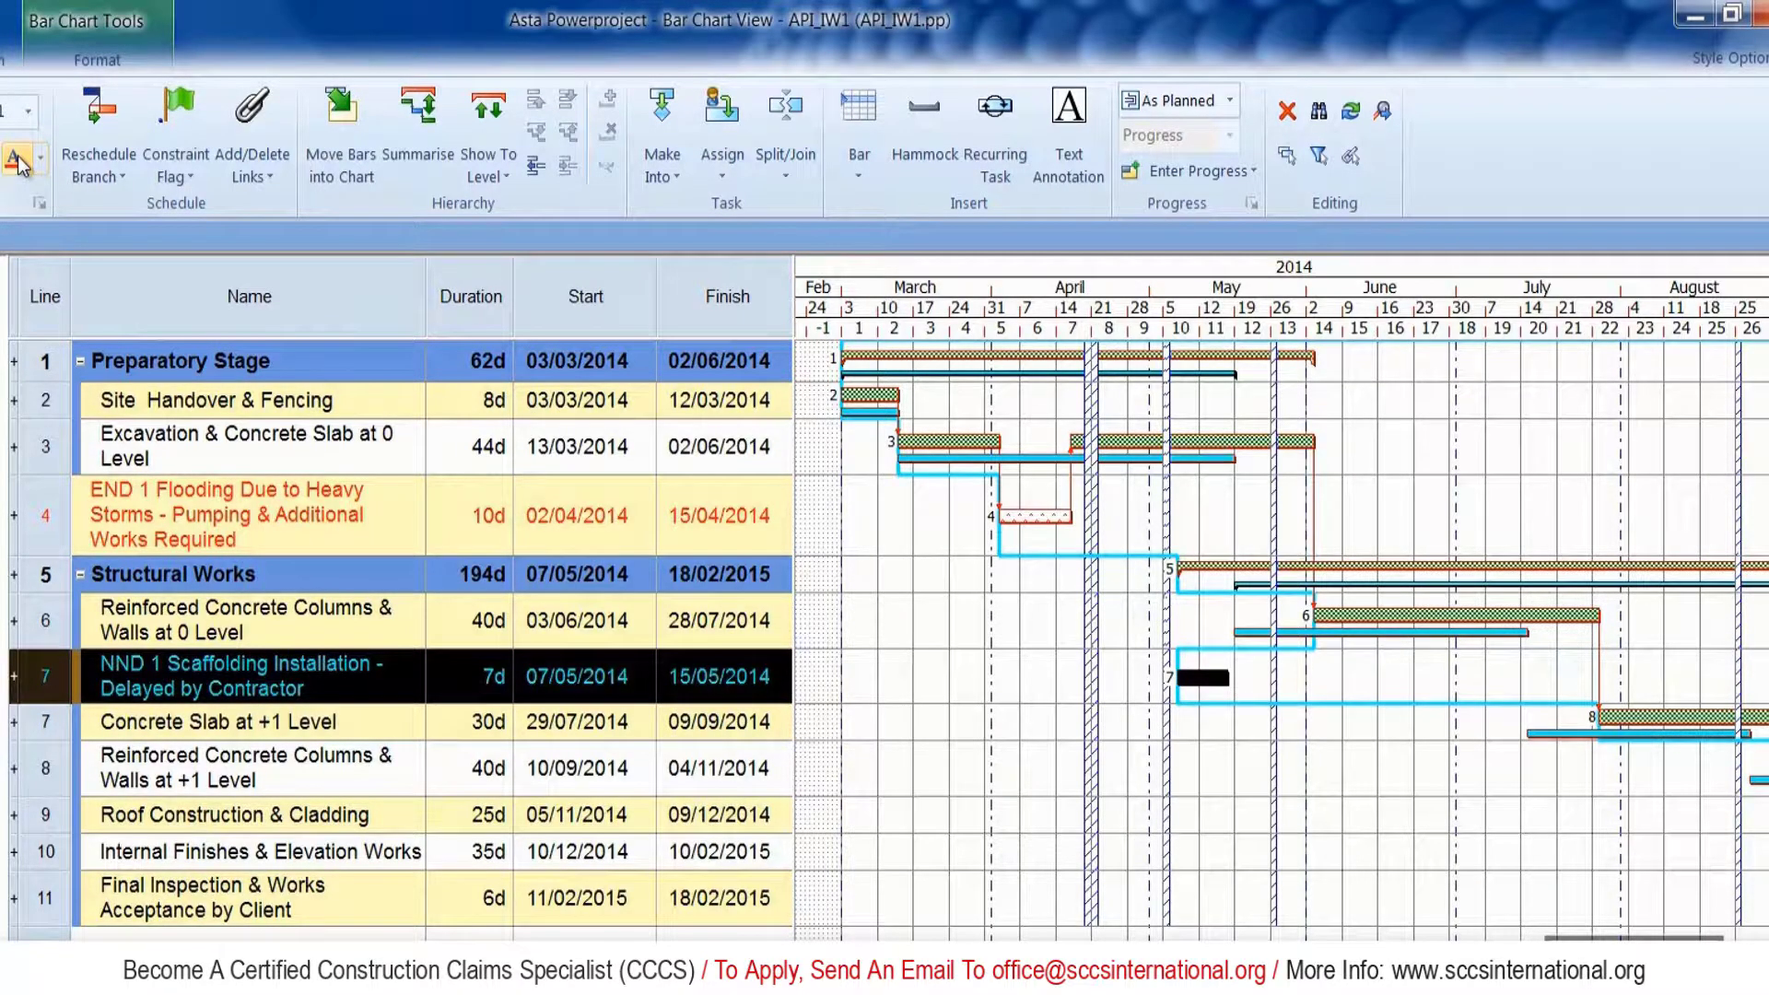
{"action": "left_click", "coordinate": [1205, 682]}
Split the Reinforced Concrete Columns & Walls at 0 Level bar after 4 days and move the remaining part to start on 26/06/2014.
{"action": "left_click", "coordinate": [1362, 615]}
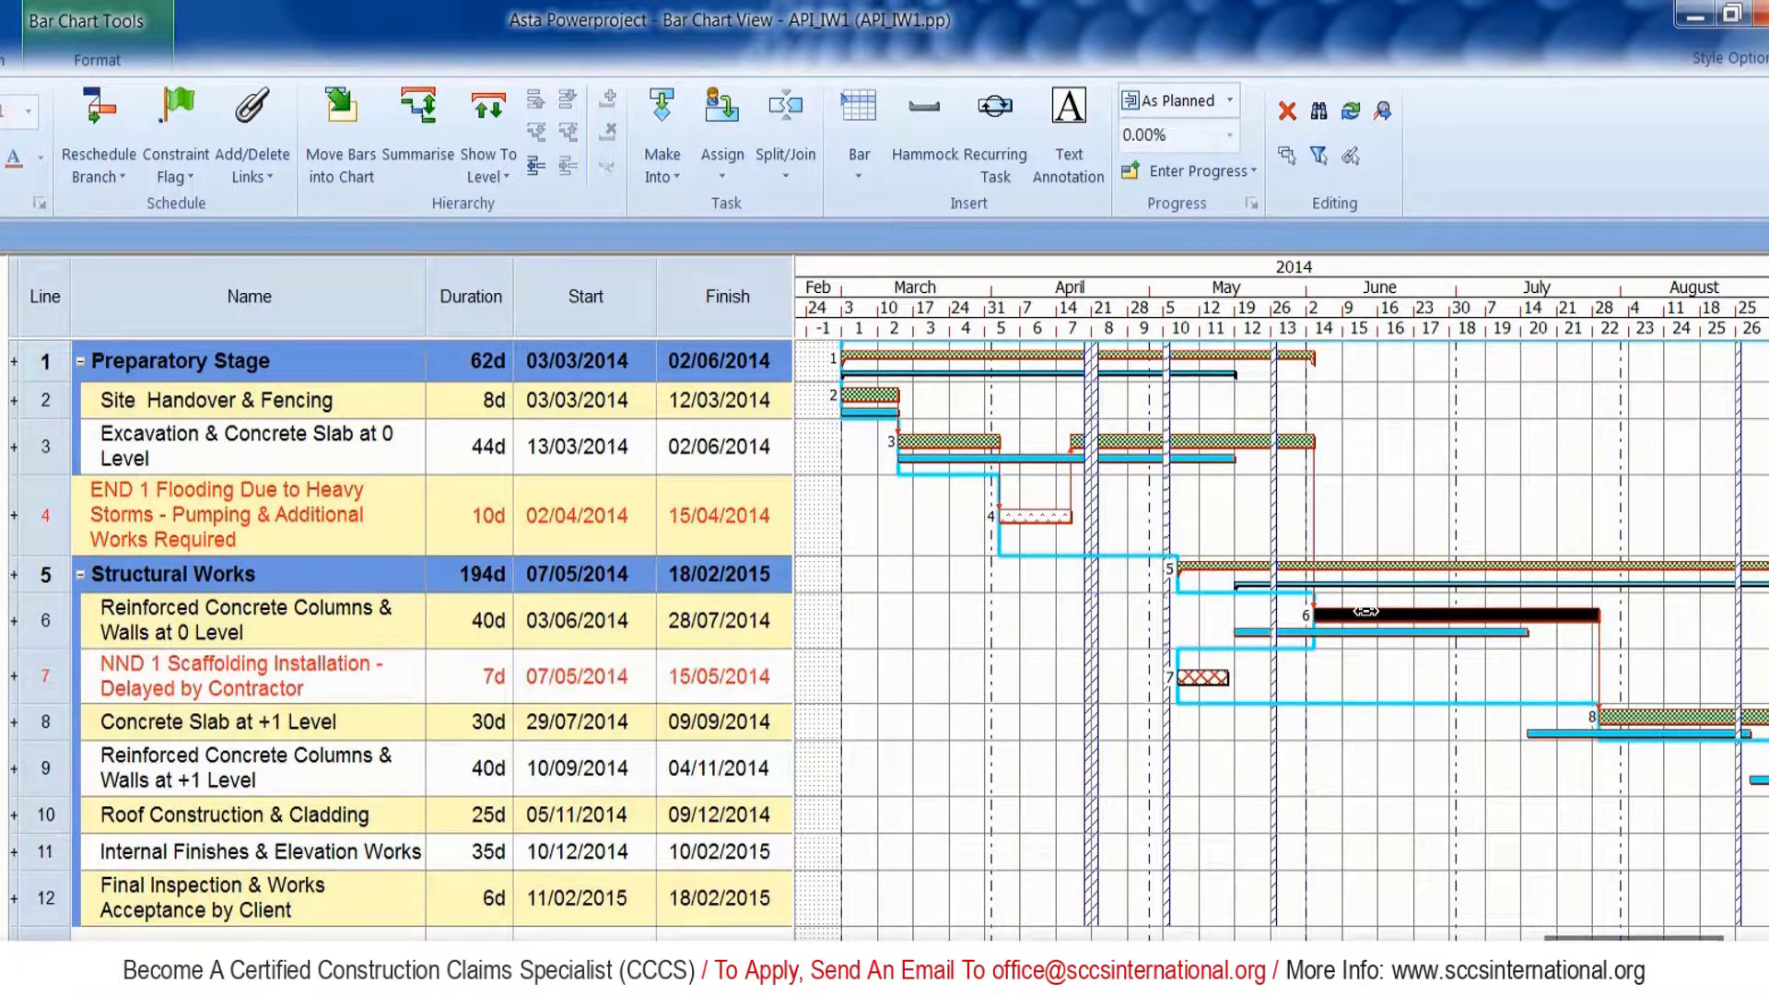
{"action": "right_click", "coordinate": [1364, 616]}
{"action": "mouse_move", "coordinate": [1418, 726]}
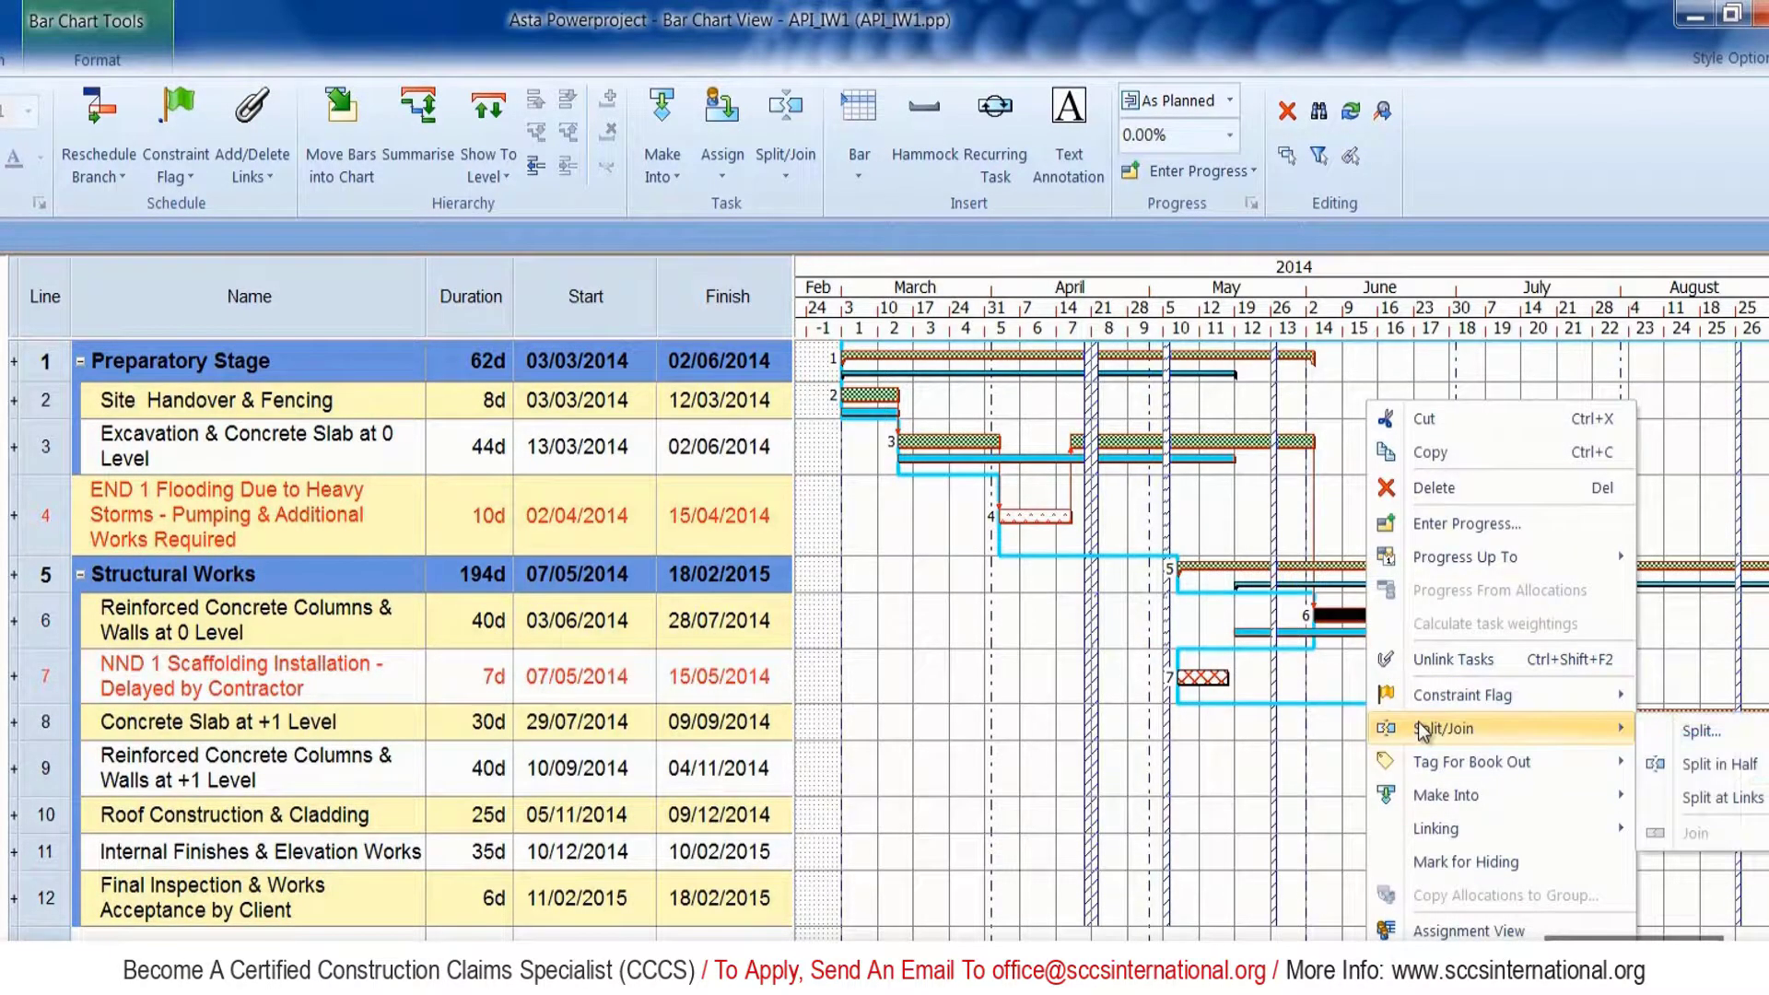
{"action": "left_click", "coordinate": [1687, 724]}
{"action": "left_click_drag", "start_coordinate": [723, 651], "coordinate": [707, 649]}
{"action": "key", "text": "Delete"}
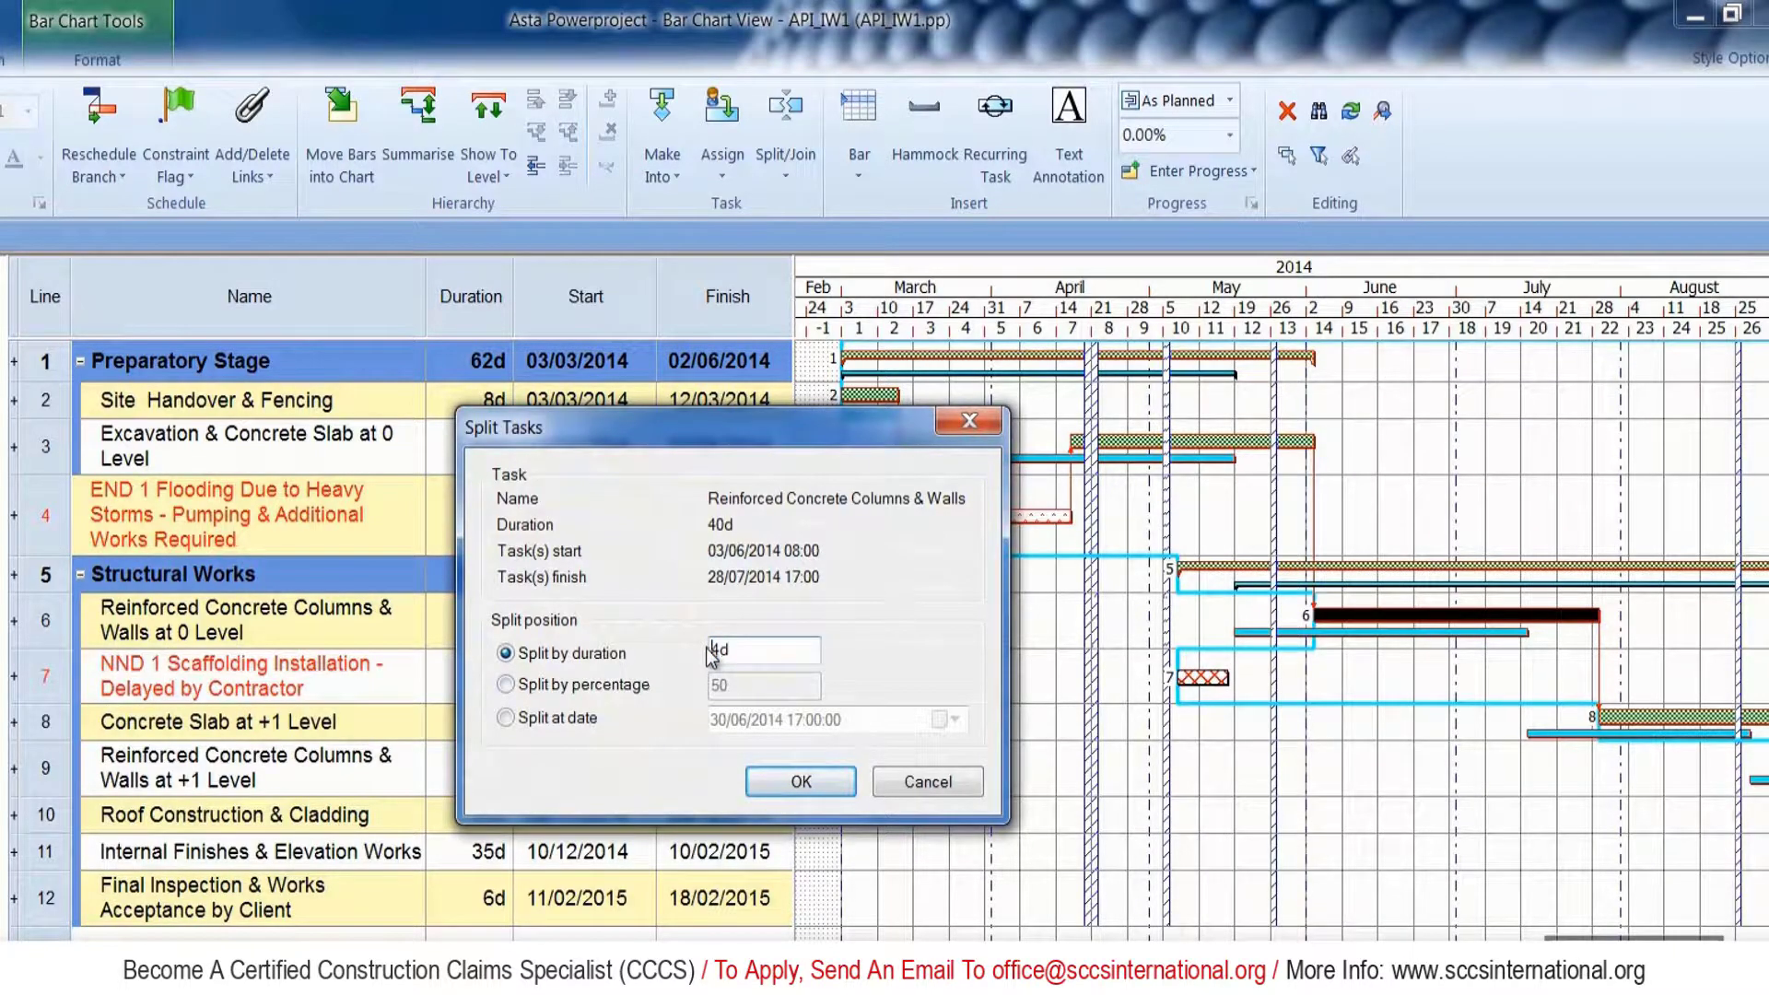
{"action": "left_click", "coordinate": [751, 785]}
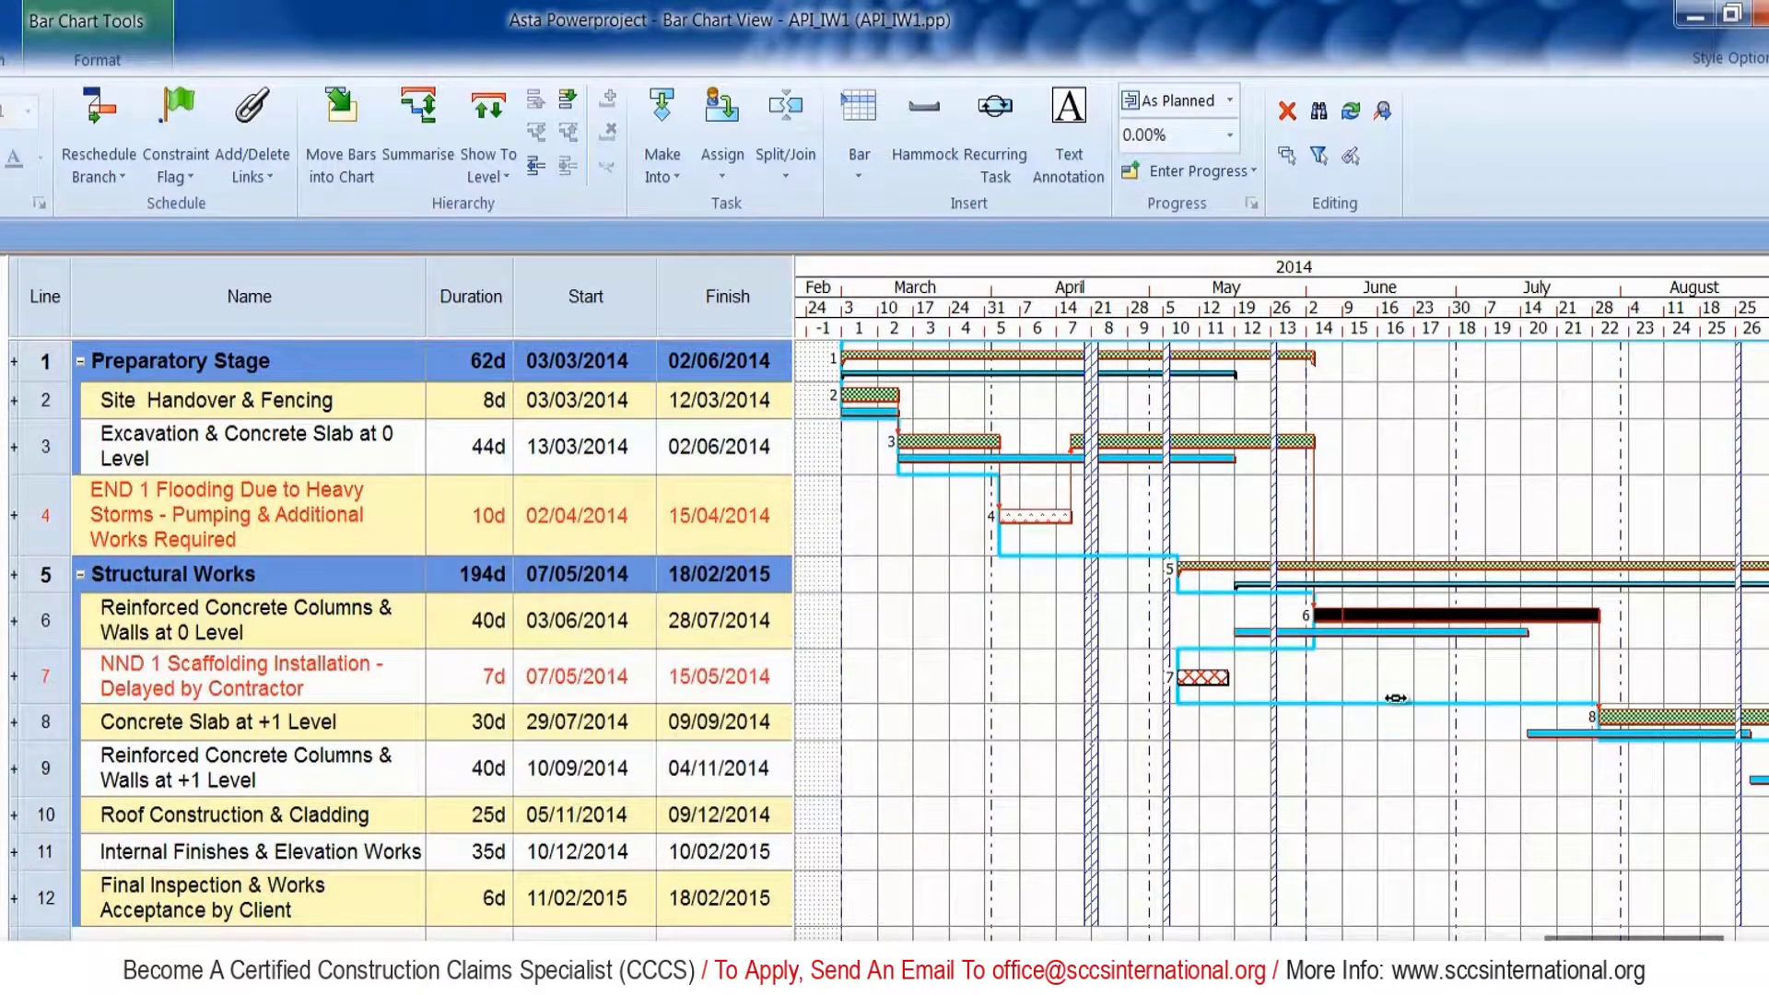
{"action": "left_click", "coordinate": [1423, 614]}
{"action": "left_click_drag", "start_coordinate": [1454, 620], "coordinate": [1546, 620]}
Link the first part of Reinforced Concrete Columns & Walls at 0 Level to NND 1 Scaffolding Installation, and link NND 1 to the second part.
{"action": "left_click", "coordinate": [1327, 631]}
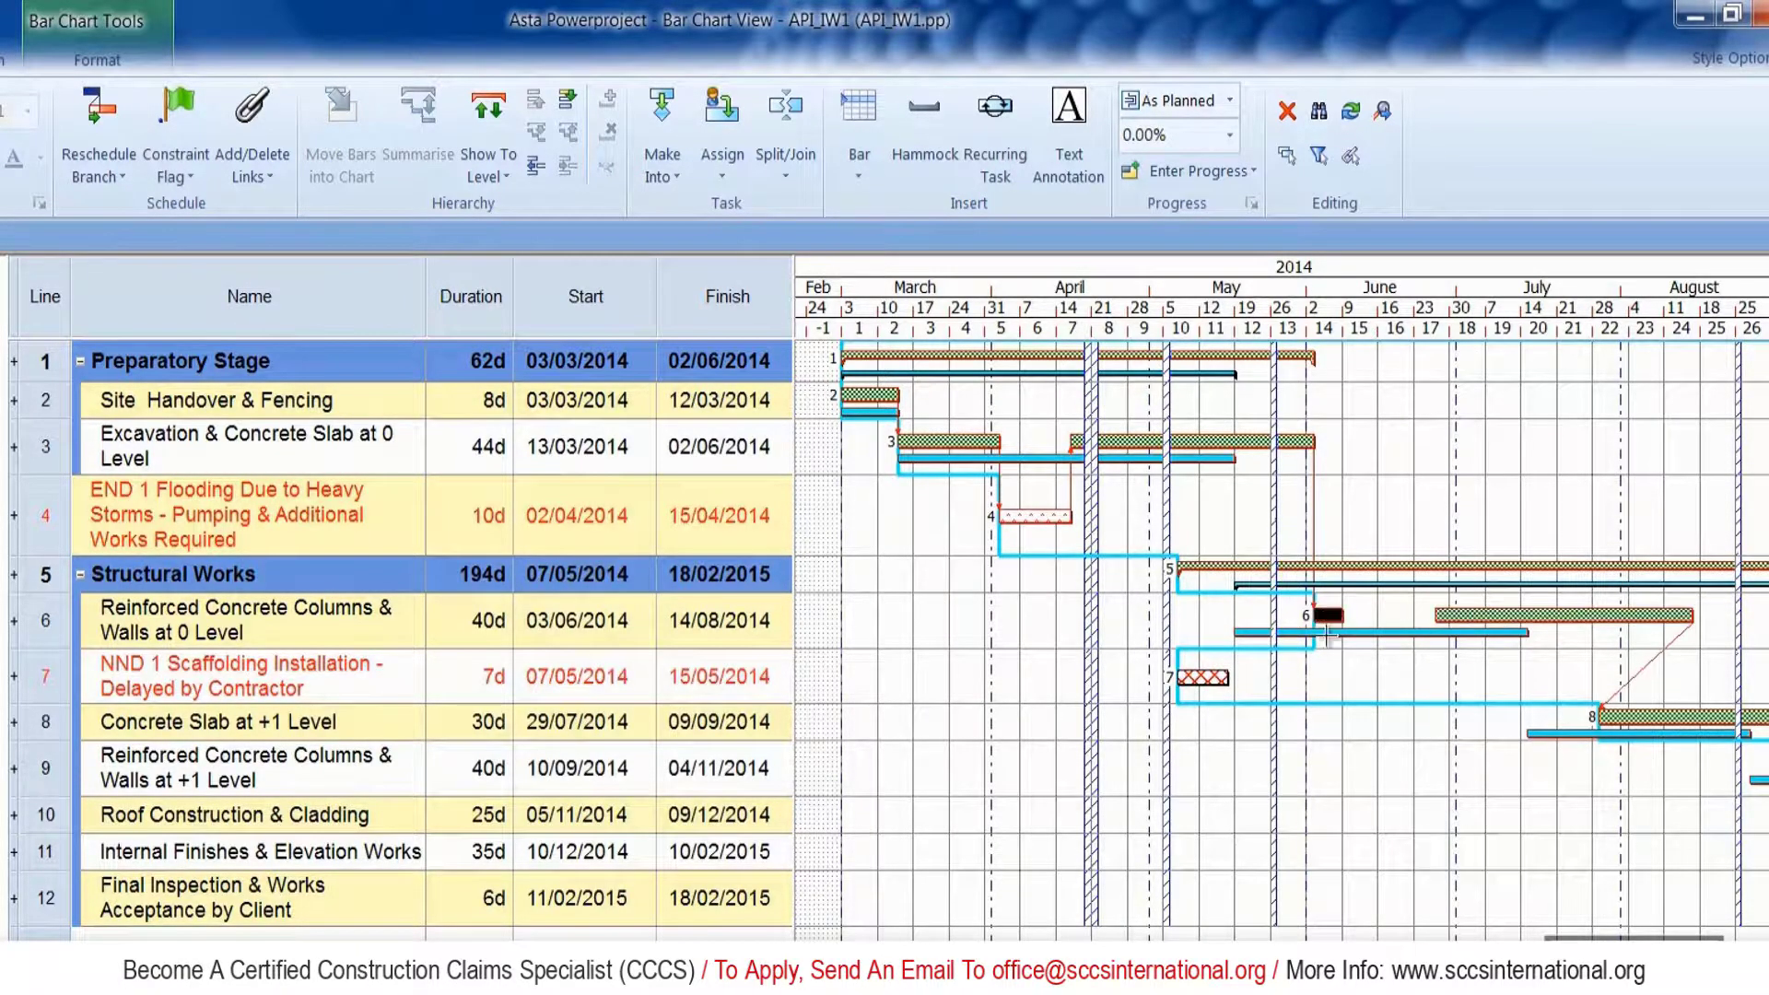
{"action": "left_click", "coordinate": [1203, 675], "text": "ctrl"}
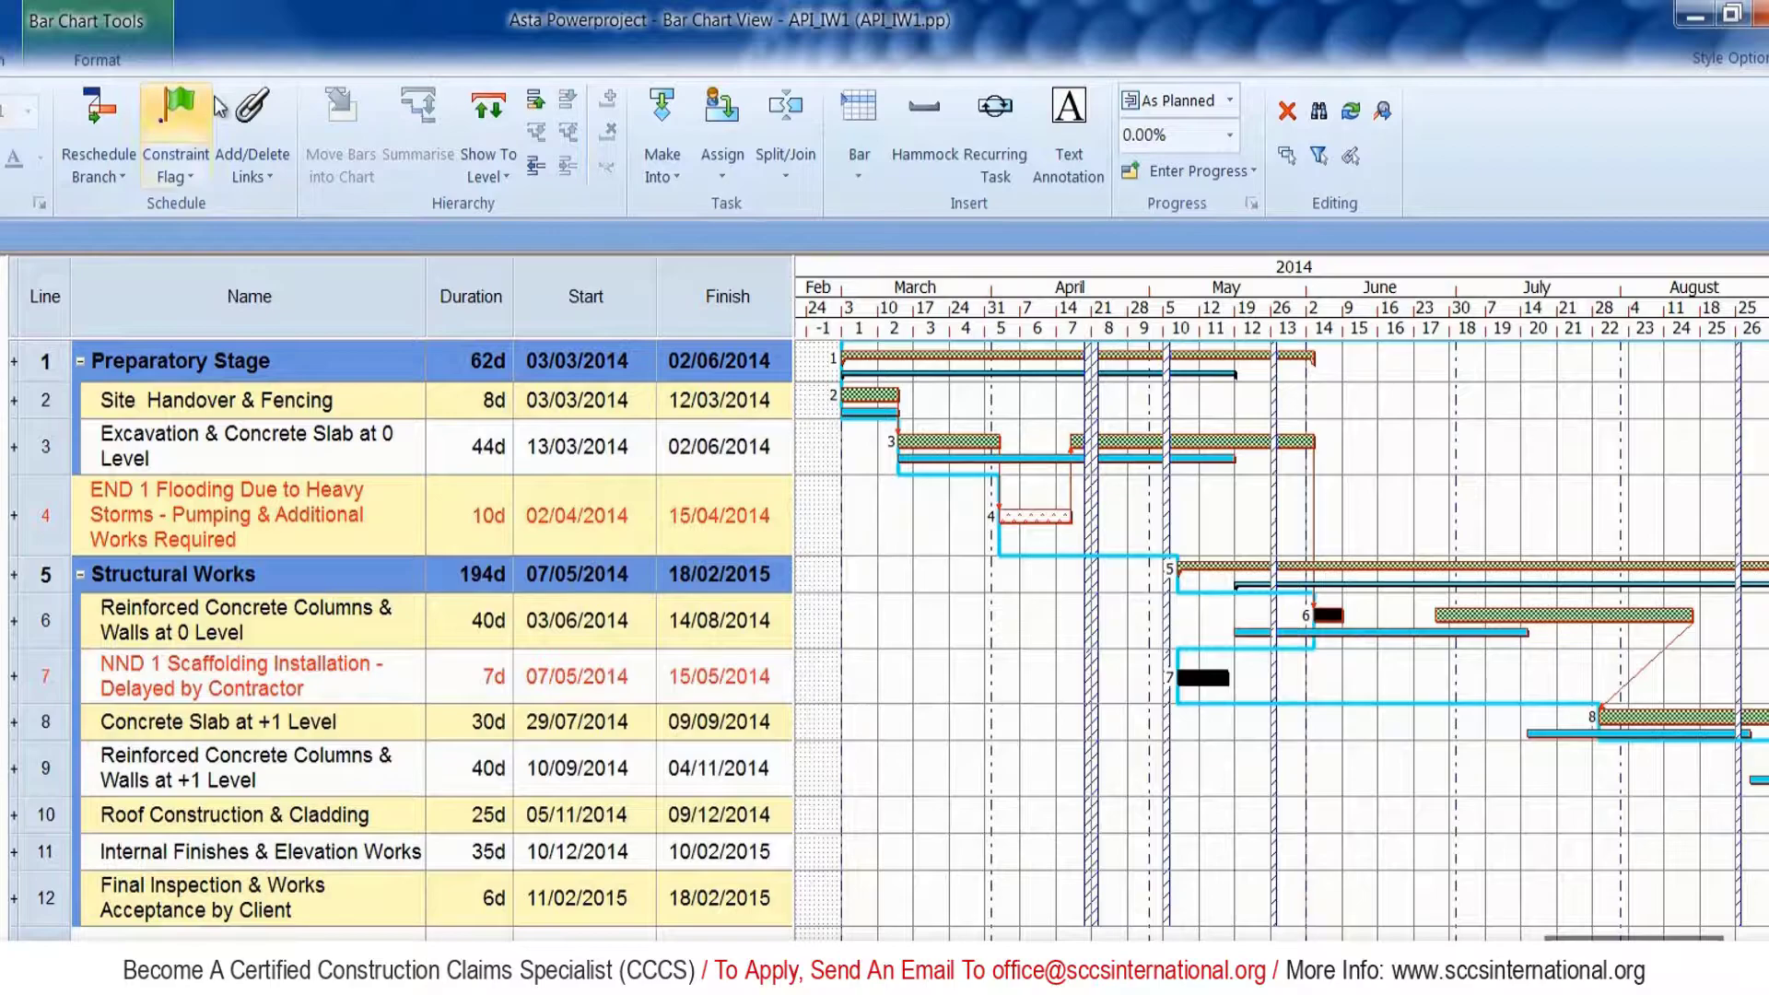
{"action": "left_click", "coordinate": [258, 169]}
{"action": "left_click", "coordinate": [280, 241]}
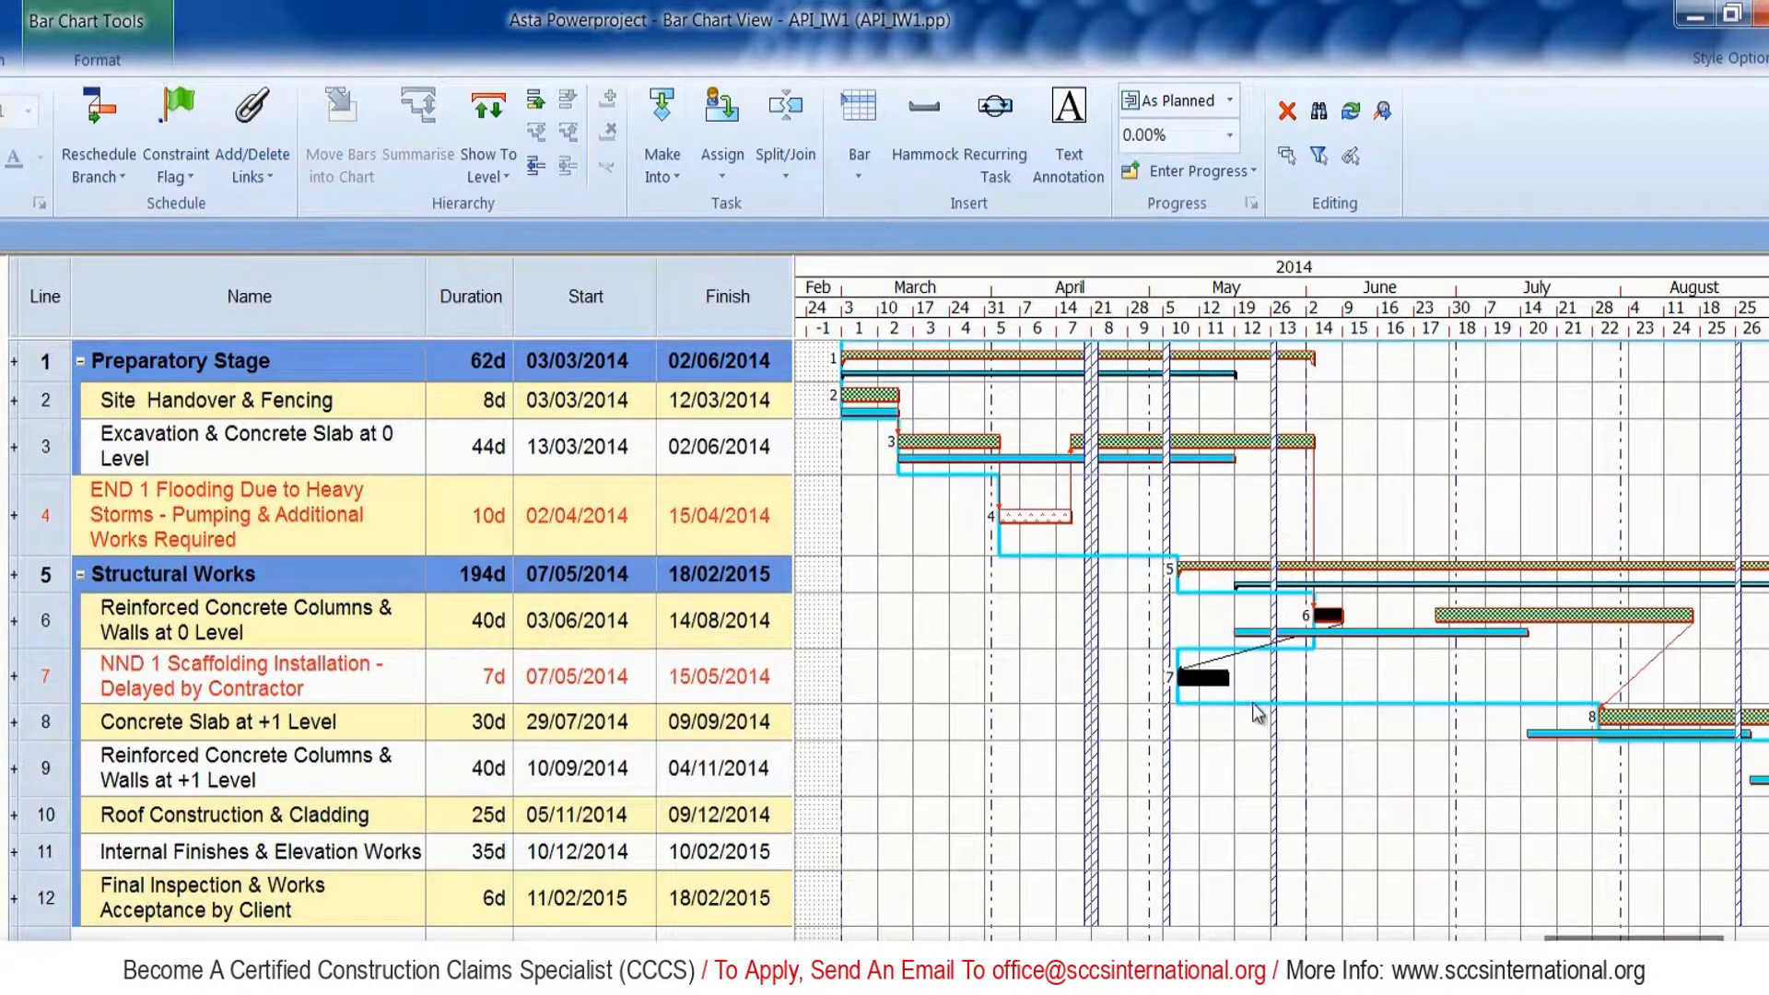
{"action": "mouse_move", "coordinate": [1299, 662]}
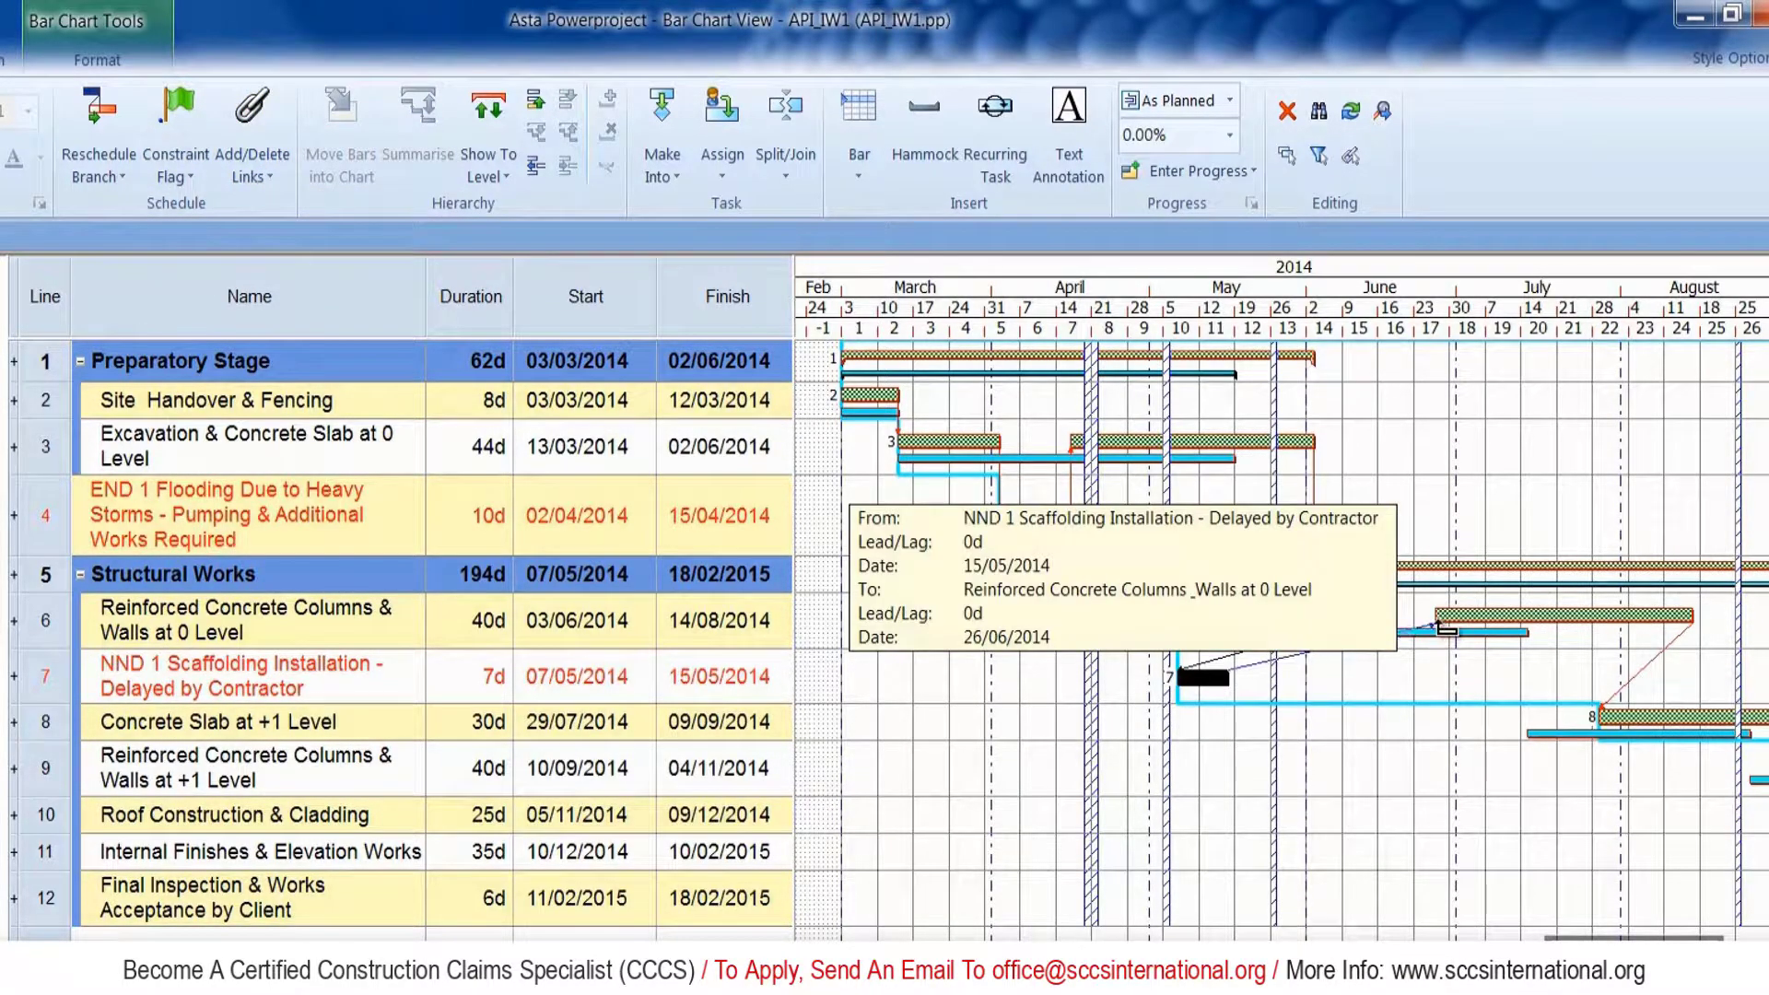
{"action": "left_click", "coordinate": [1422, 722]}
Reschedule the entire programme with the straighten progress period set to <None> and progress recorded against As Planned Completion.
{"action": "left_click", "coordinate": [110, 180]}
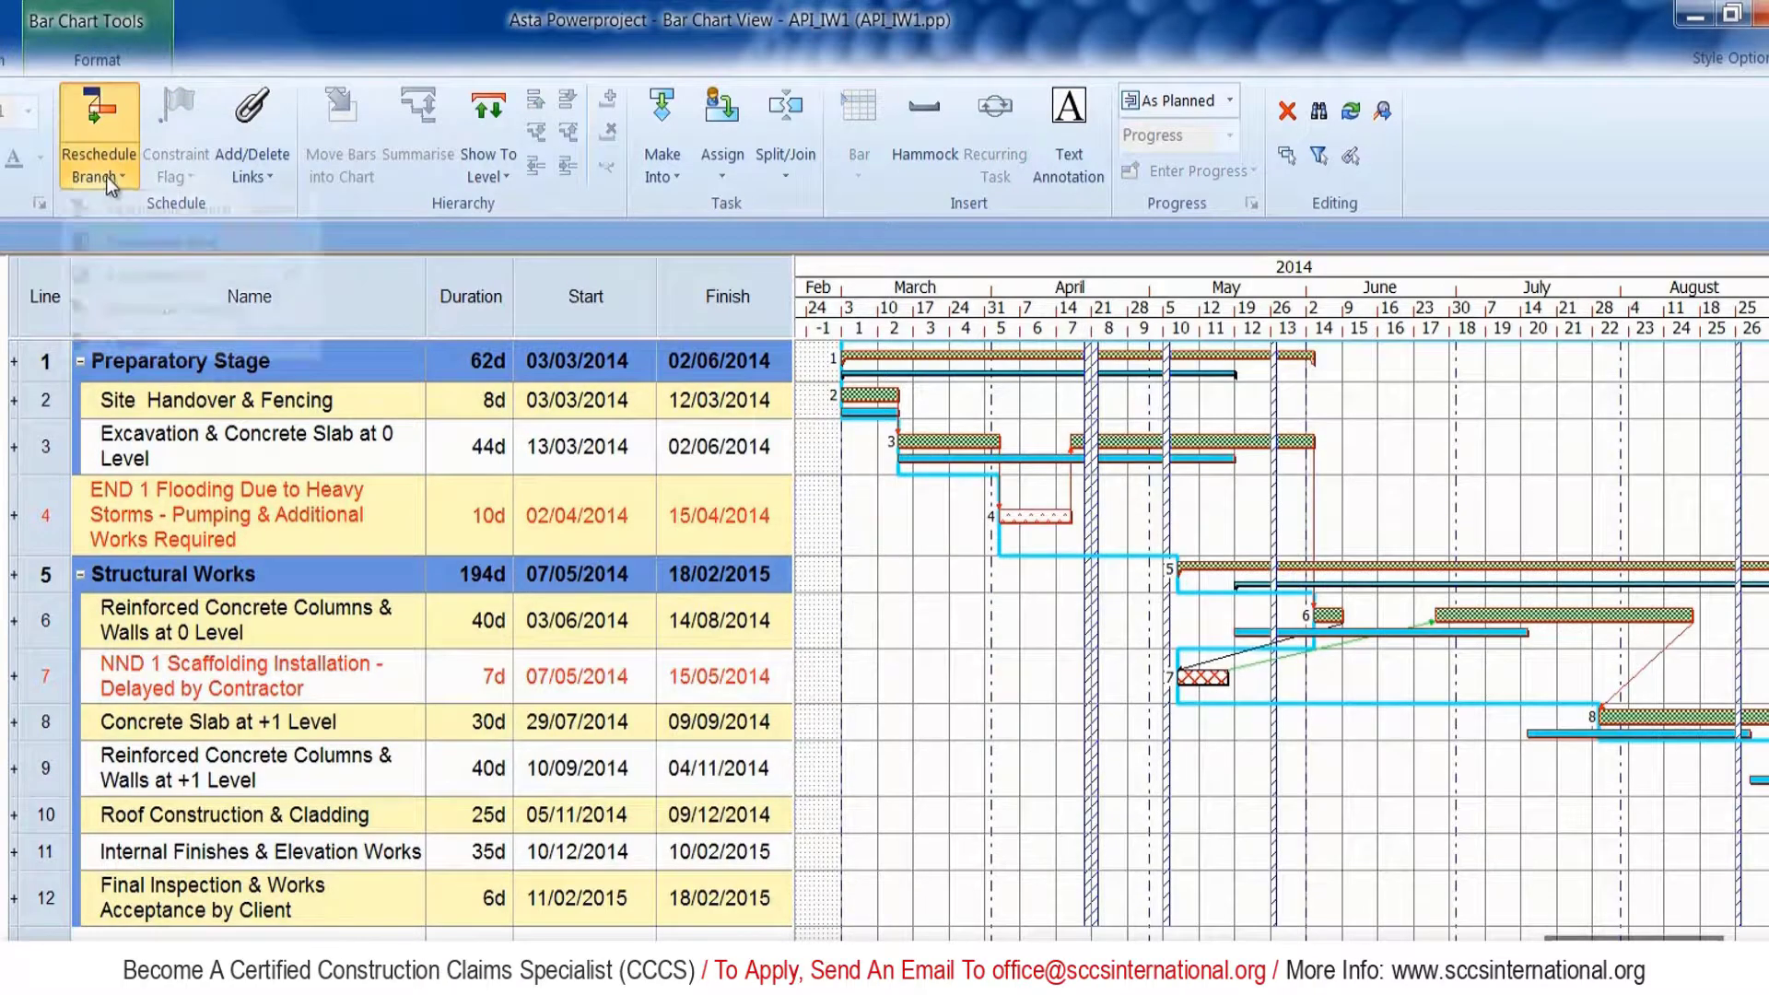
{"action": "left_click", "coordinate": [258, 274]}
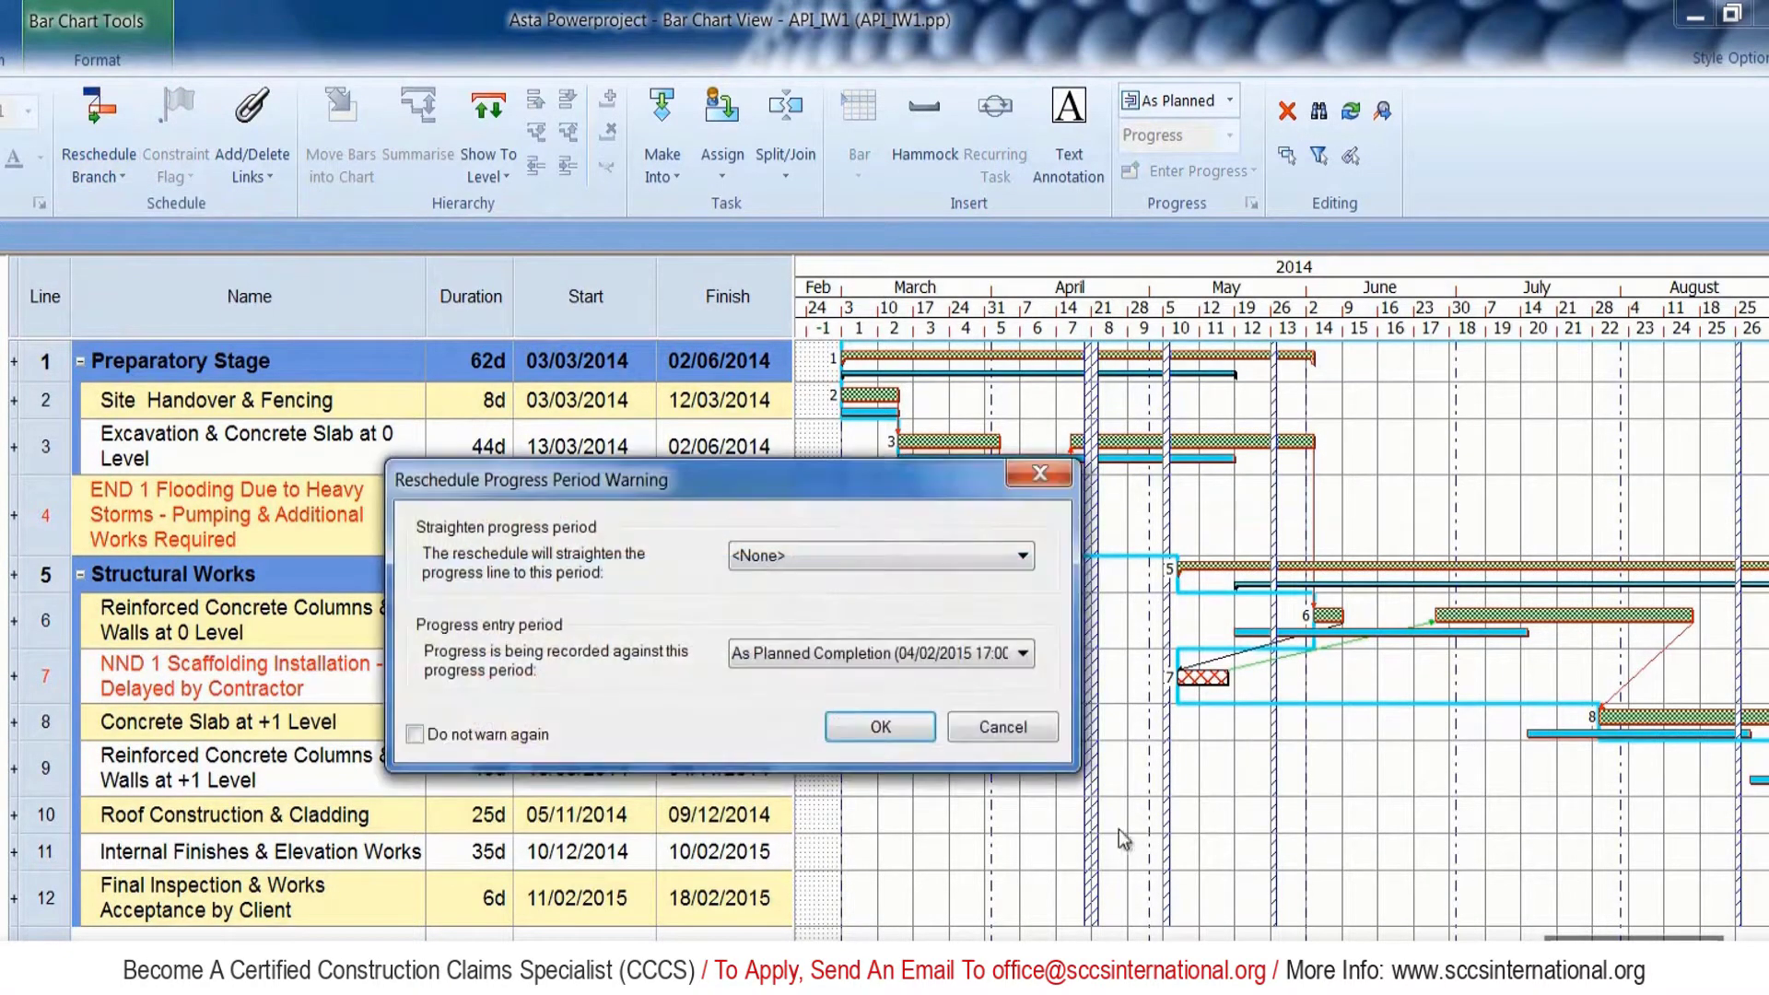
{"action": "left_click", "coordinate": [892, 726]}
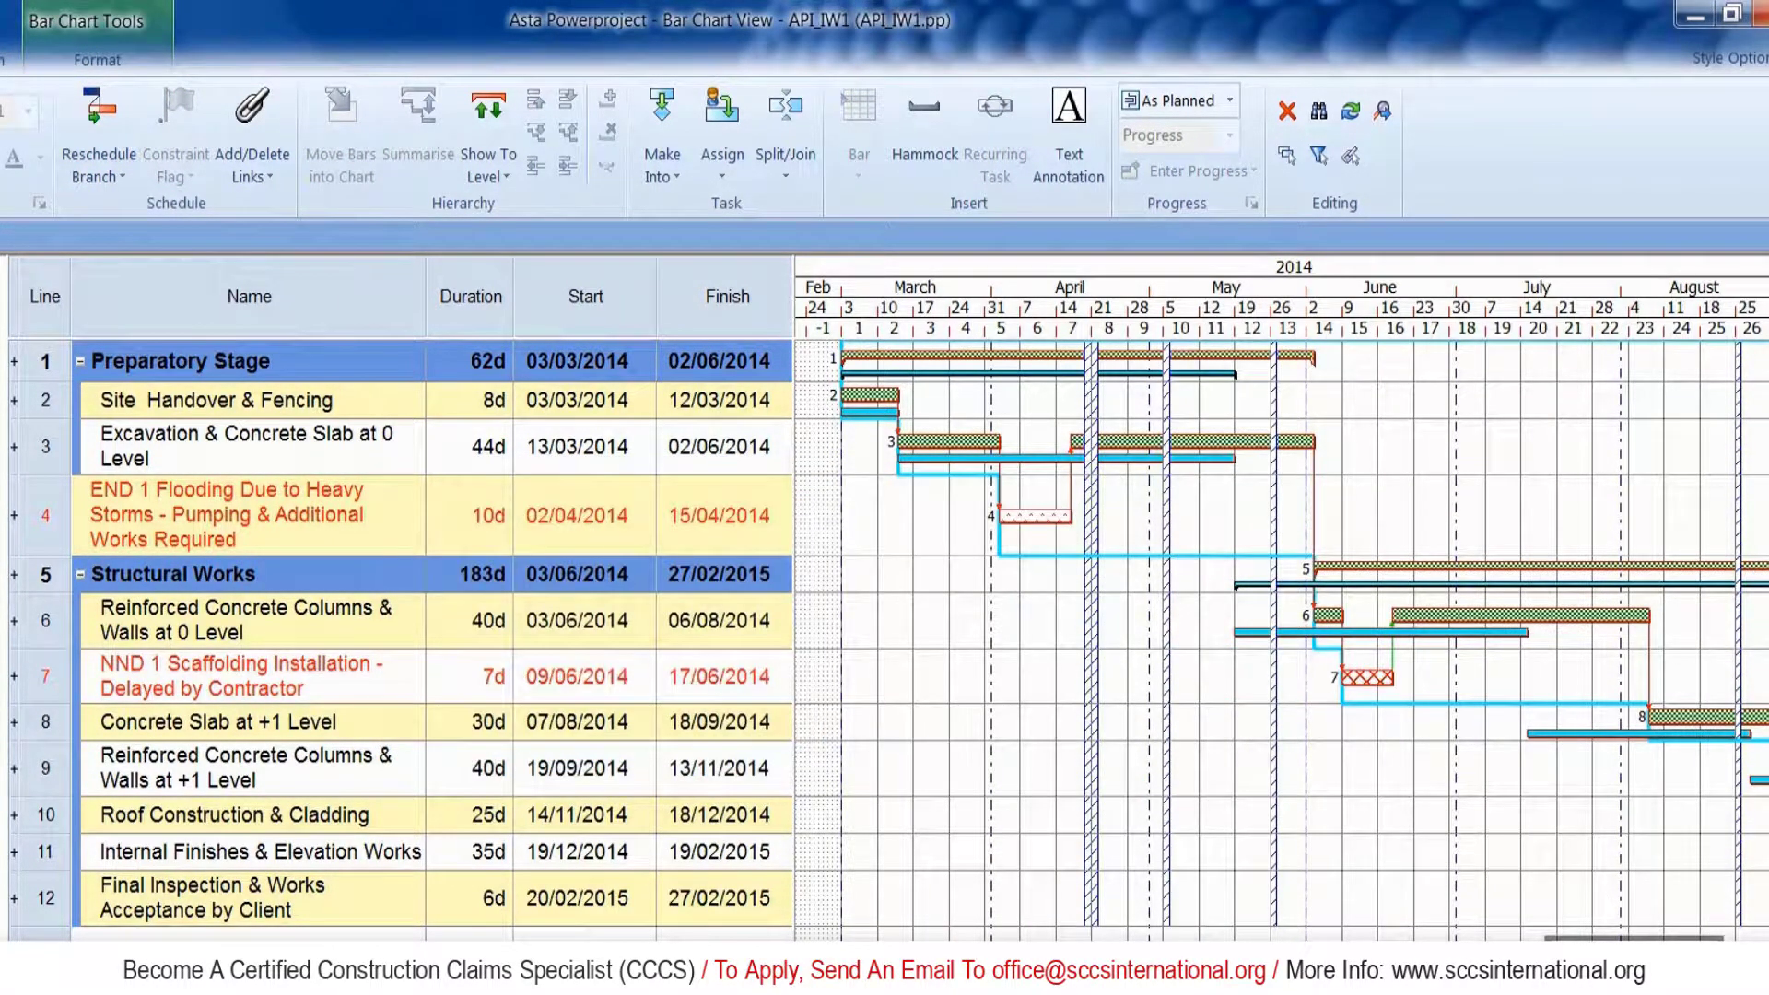
Position the Impacted Completion annotation just after the end of the Final Inspection & Works Acceptance by Client bar.
{"action": "scroll", "coordinate": [1280, 635], "scroll_direction": "right", "scroll_amount": 5}
{"action": "scroll", "coordinate": [1280, 635], "scroll_direction": "right", "scroll_amount": 15}
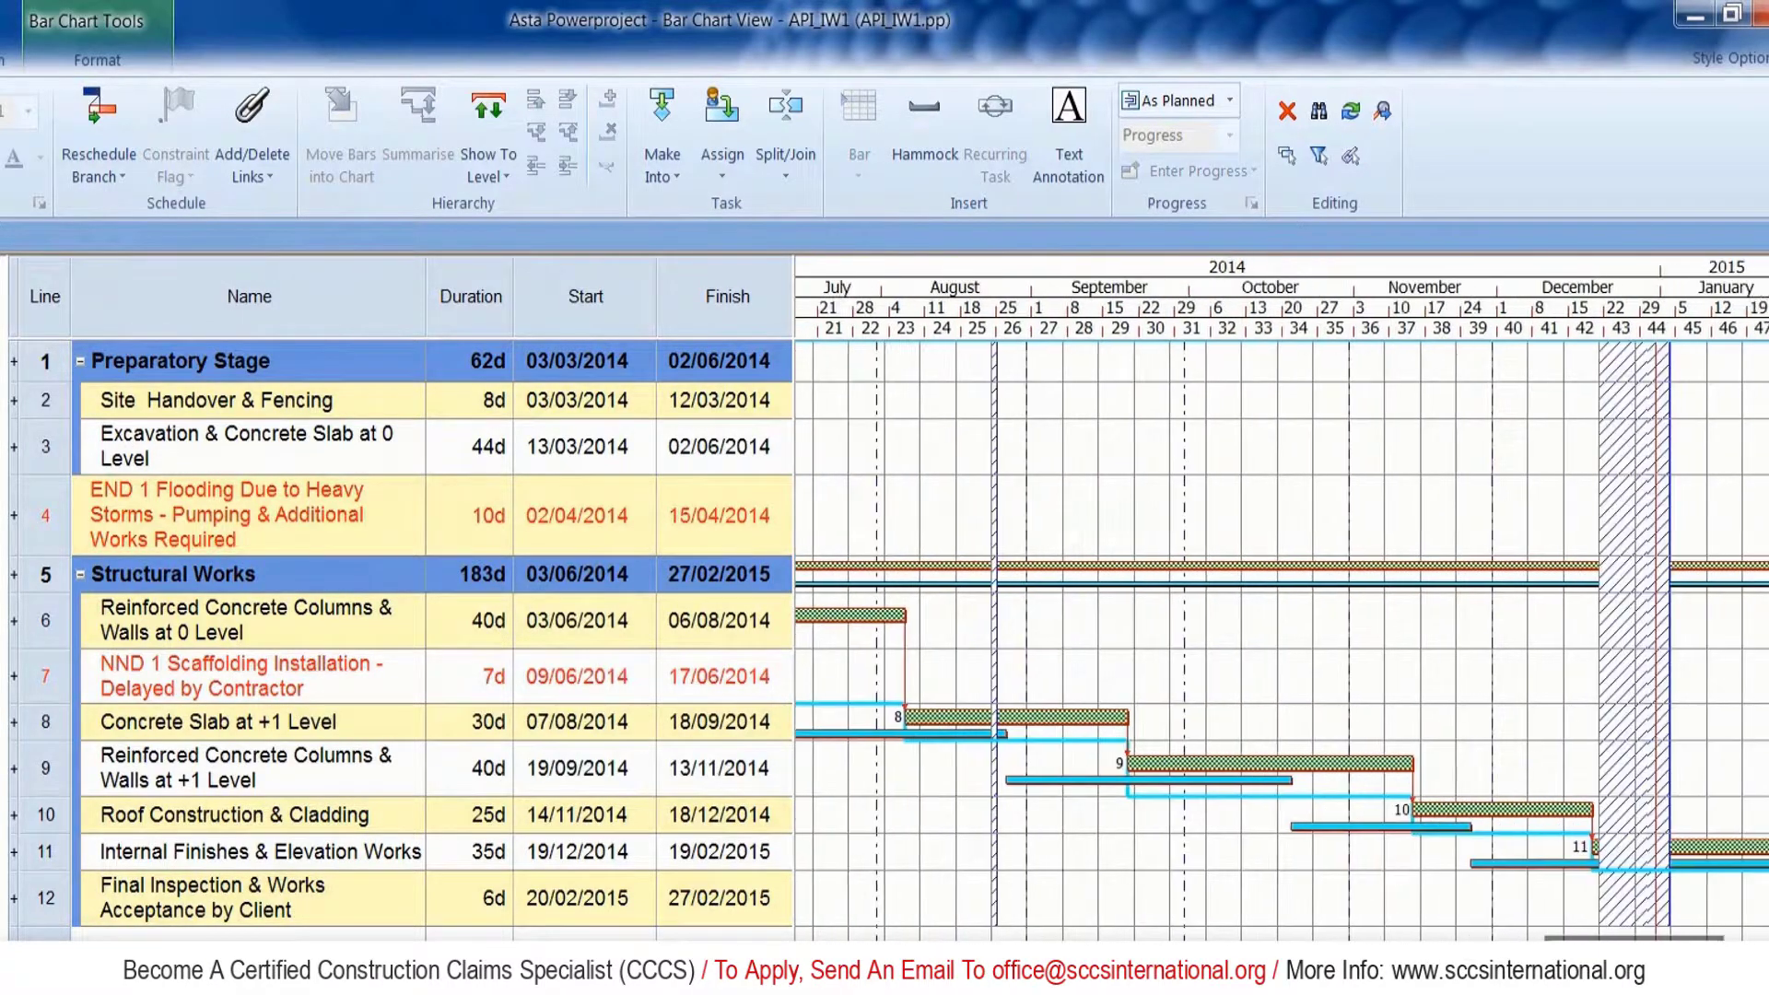
{"action": "mouse_move", "coordinate": [1383, 886]}
{"action": "left_mouse_down"}
{"action": "mouse_move", "coordinate": [1444, 888]}
{"action": "mouse_move", "coordinate": [1391, 878]}
{"action": "left_mouse_up"}
{"action": "scroll", "coordinate": [1391, 878], "scroll_direction": "down", "scroll_amount": 1}
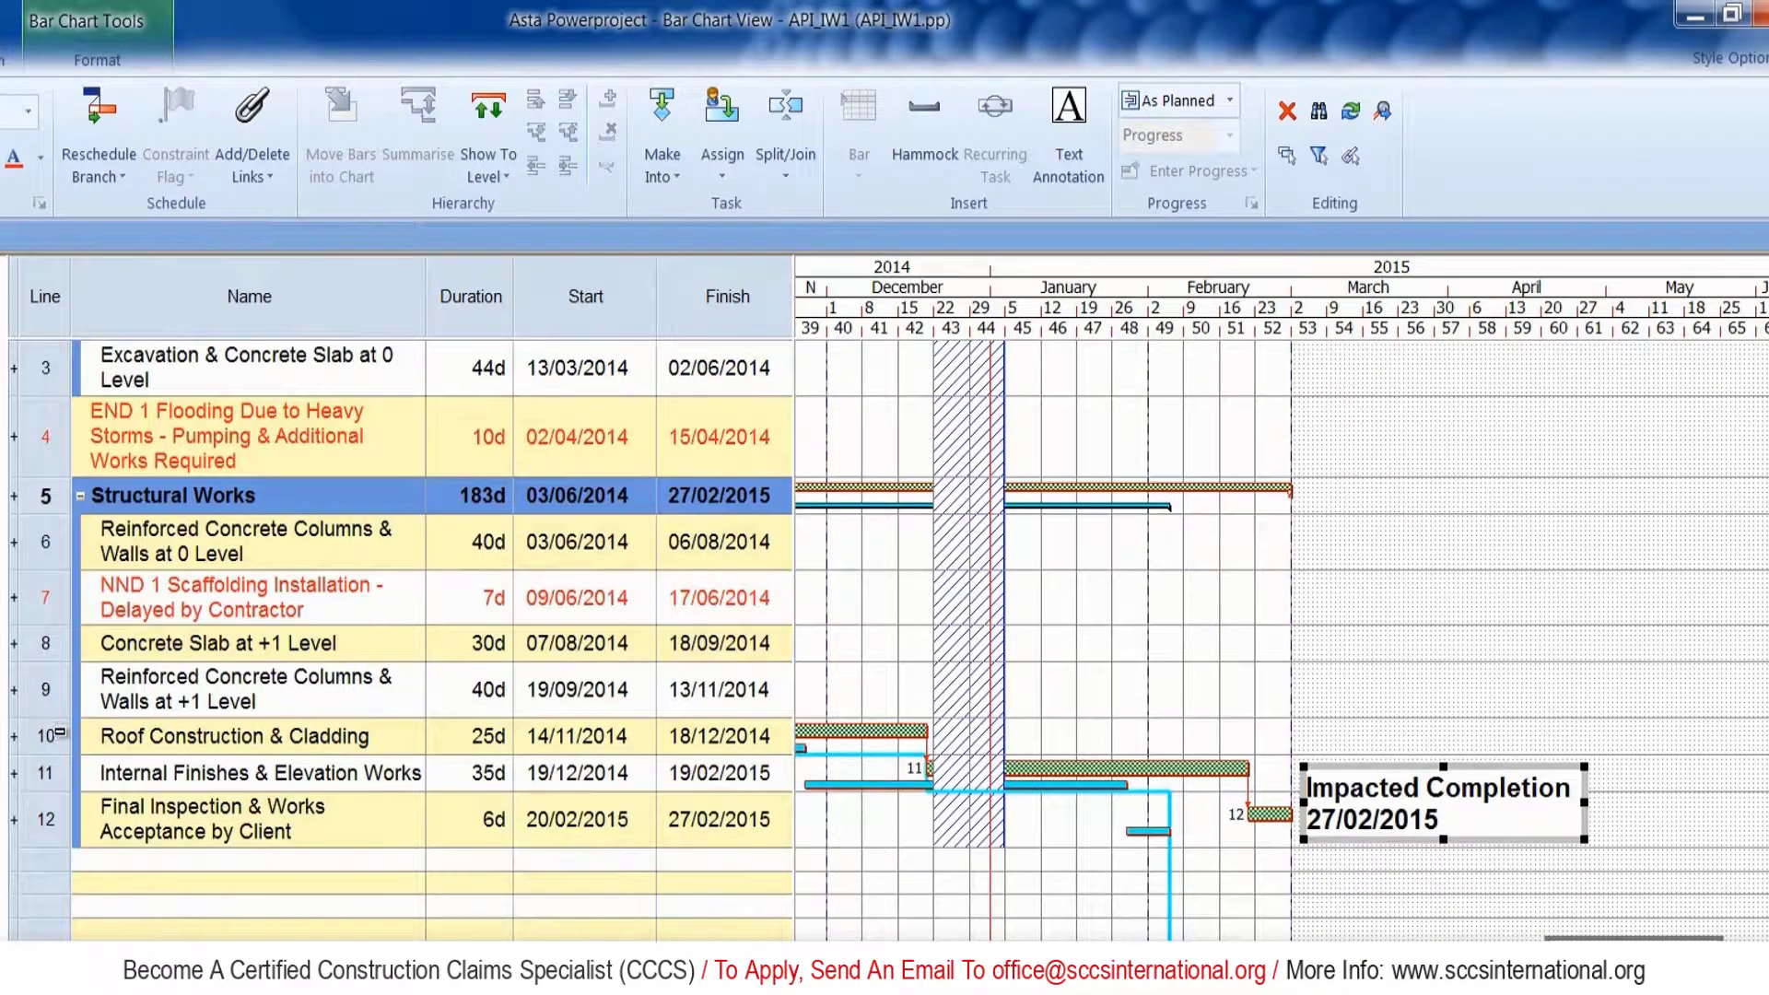
Insert a bar above Roof Construction & Cladding named "ECD 1 Design Error - Insuficient Reinforcement , Variation / Change Order no 1 & Design Change".
{"action": "left_click", "coordinate": [60, 735]}
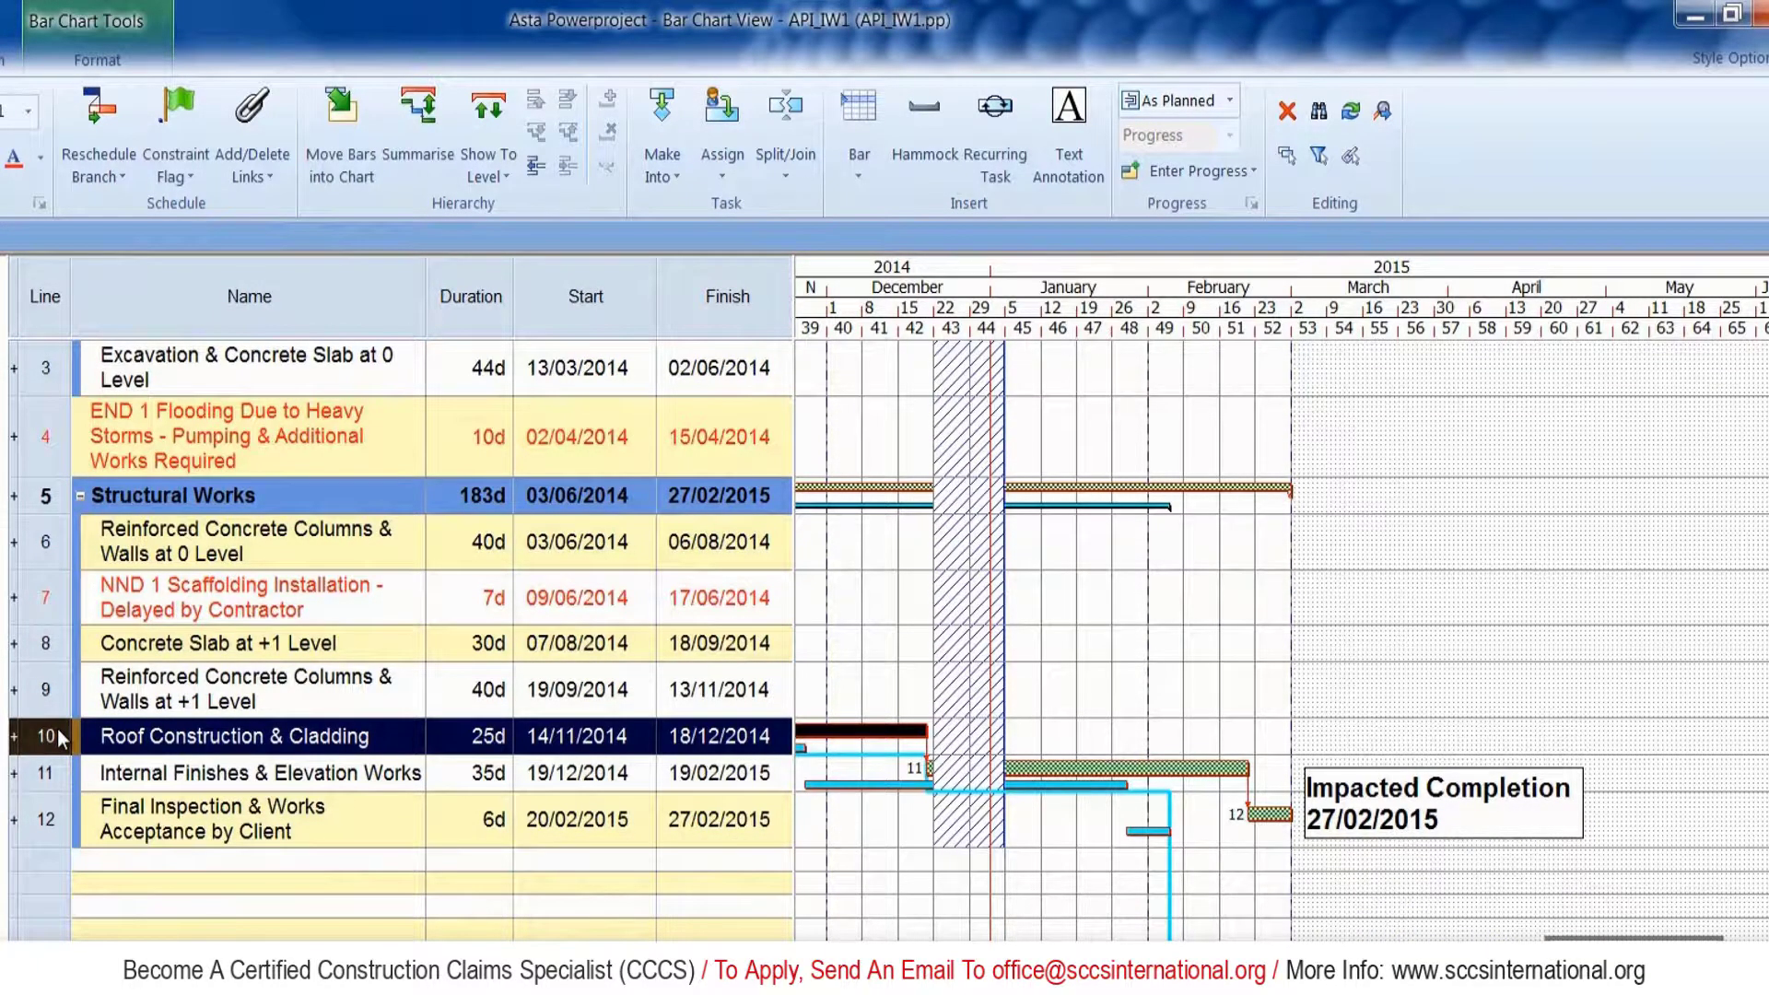
{"action": "right_click", "coordinate": [60, 735]}
{"action": "left_click", "coordinate": [109, 302]}
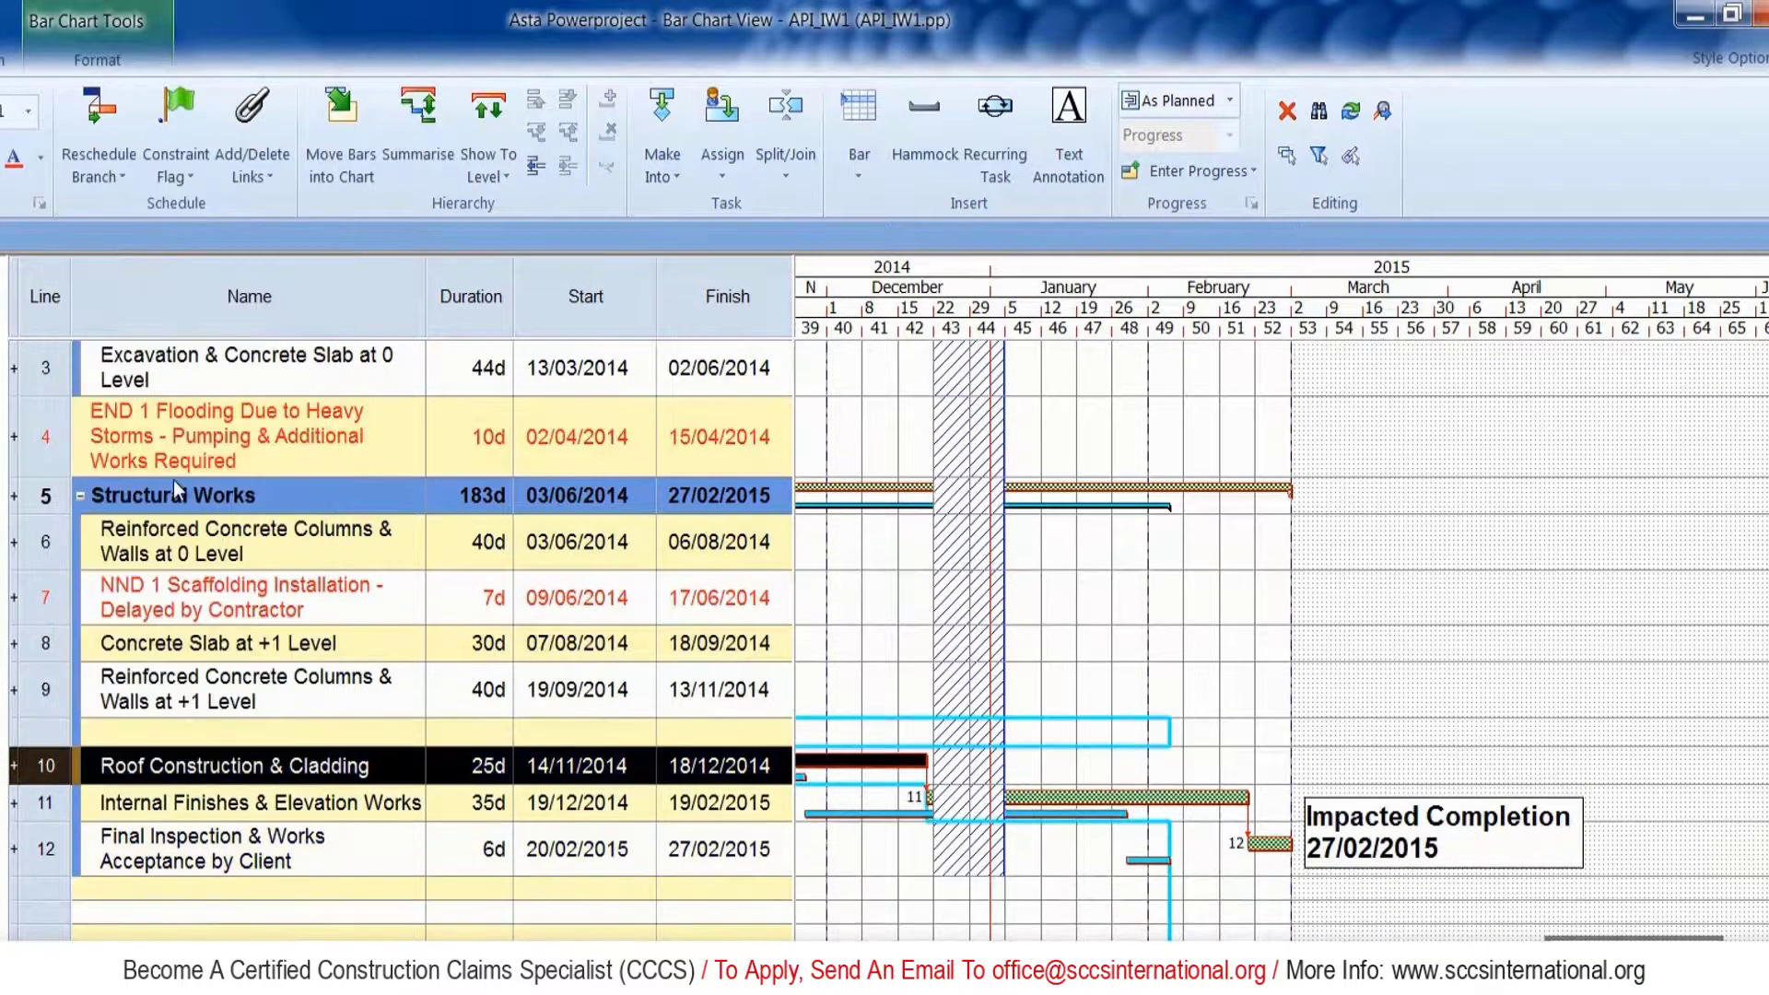
{"action": "left_click", "coordinate": [155, 736]}
{"action": "type", "text": "ECD"}
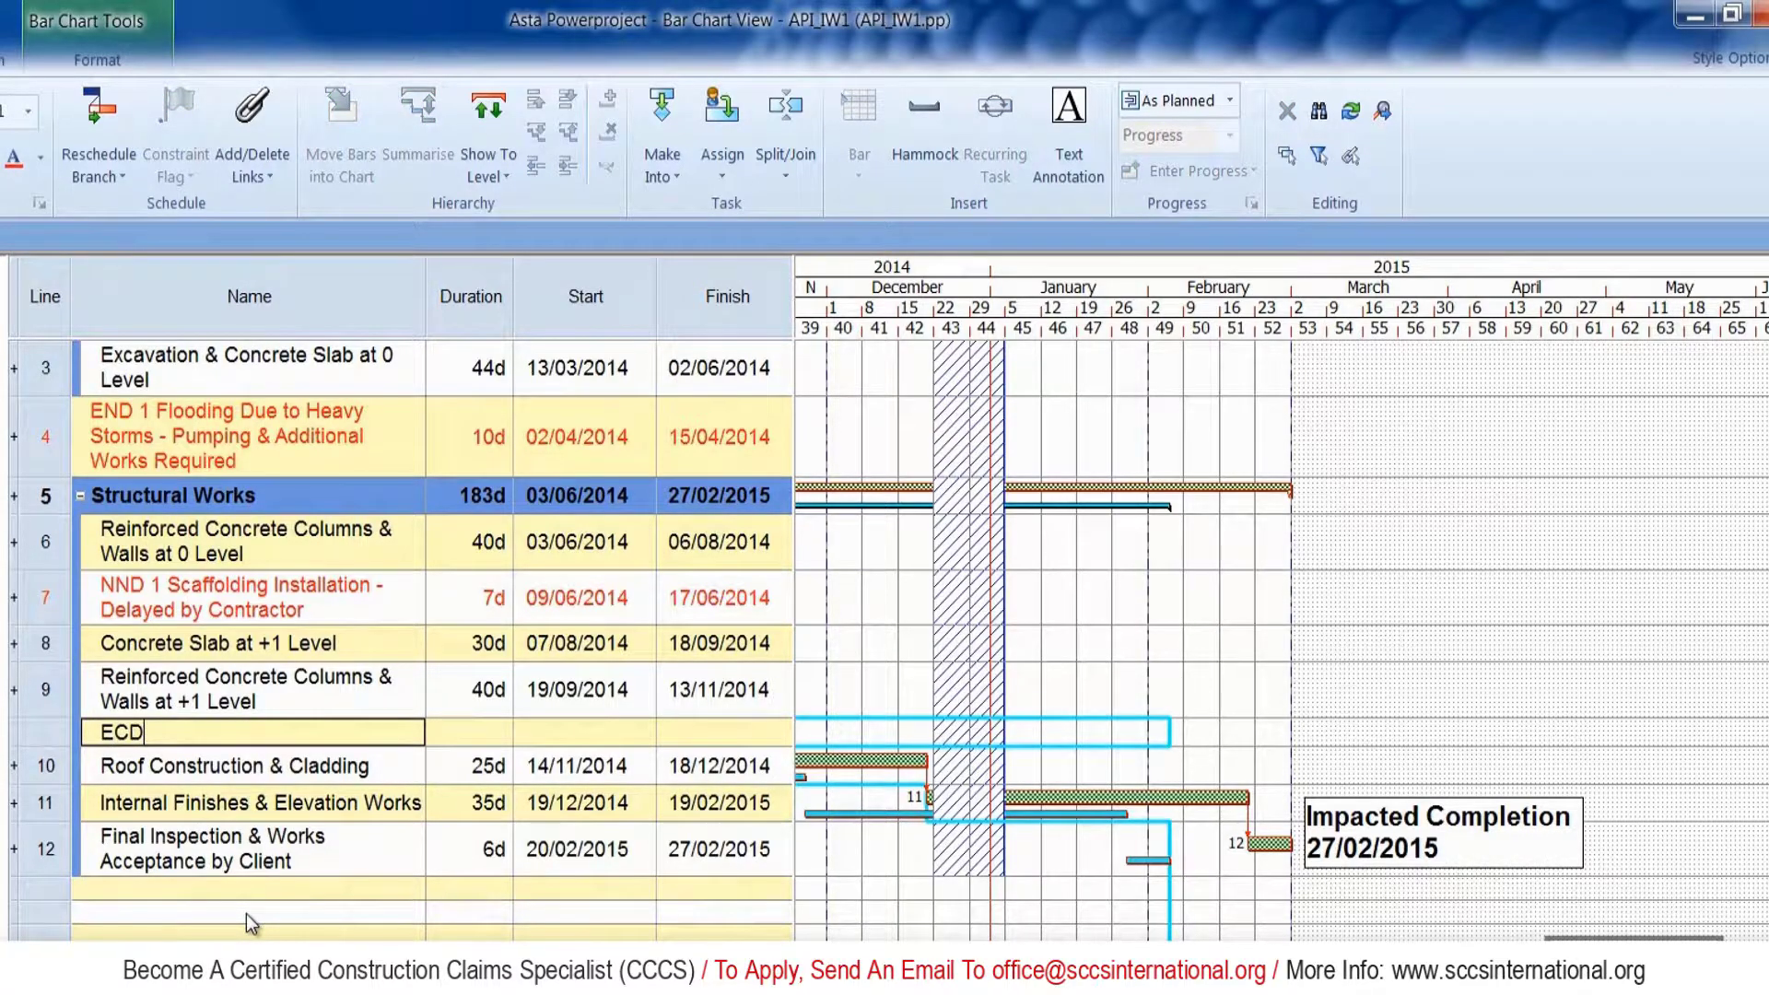
{"action": "type", "text": " 1 Design Error -"}
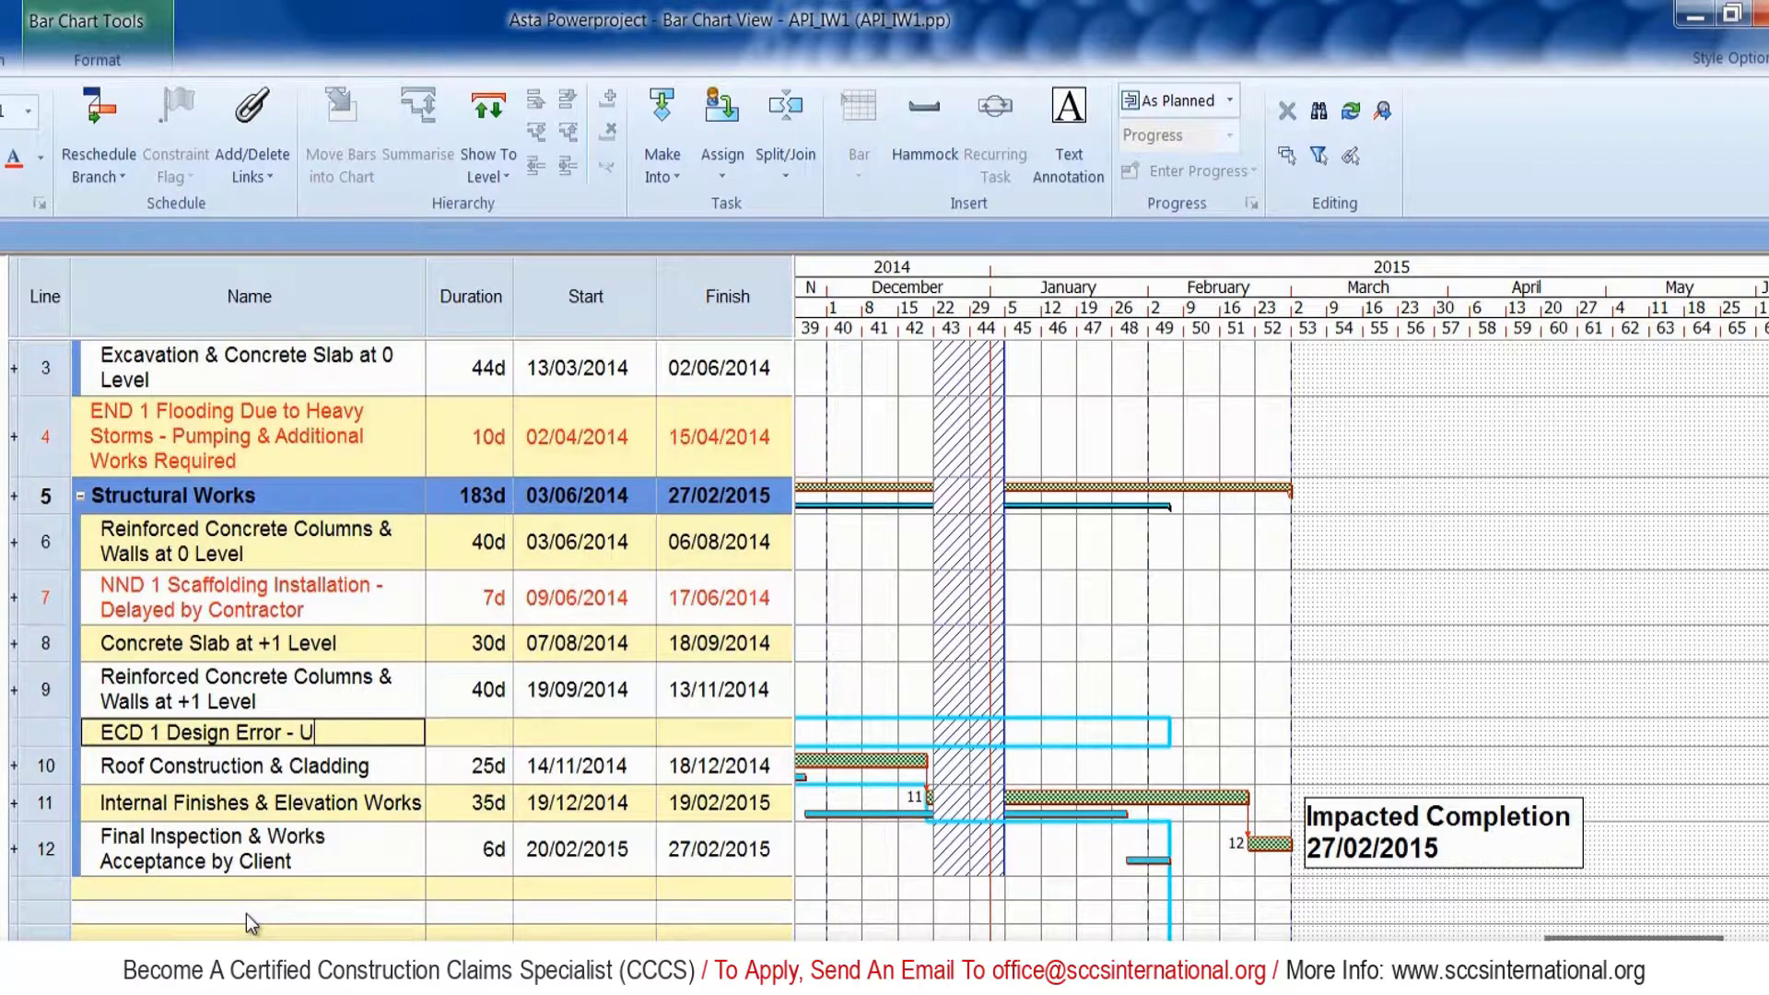
{"action": "type", "text": " Insuficient Reinforcement , Variation / C"}
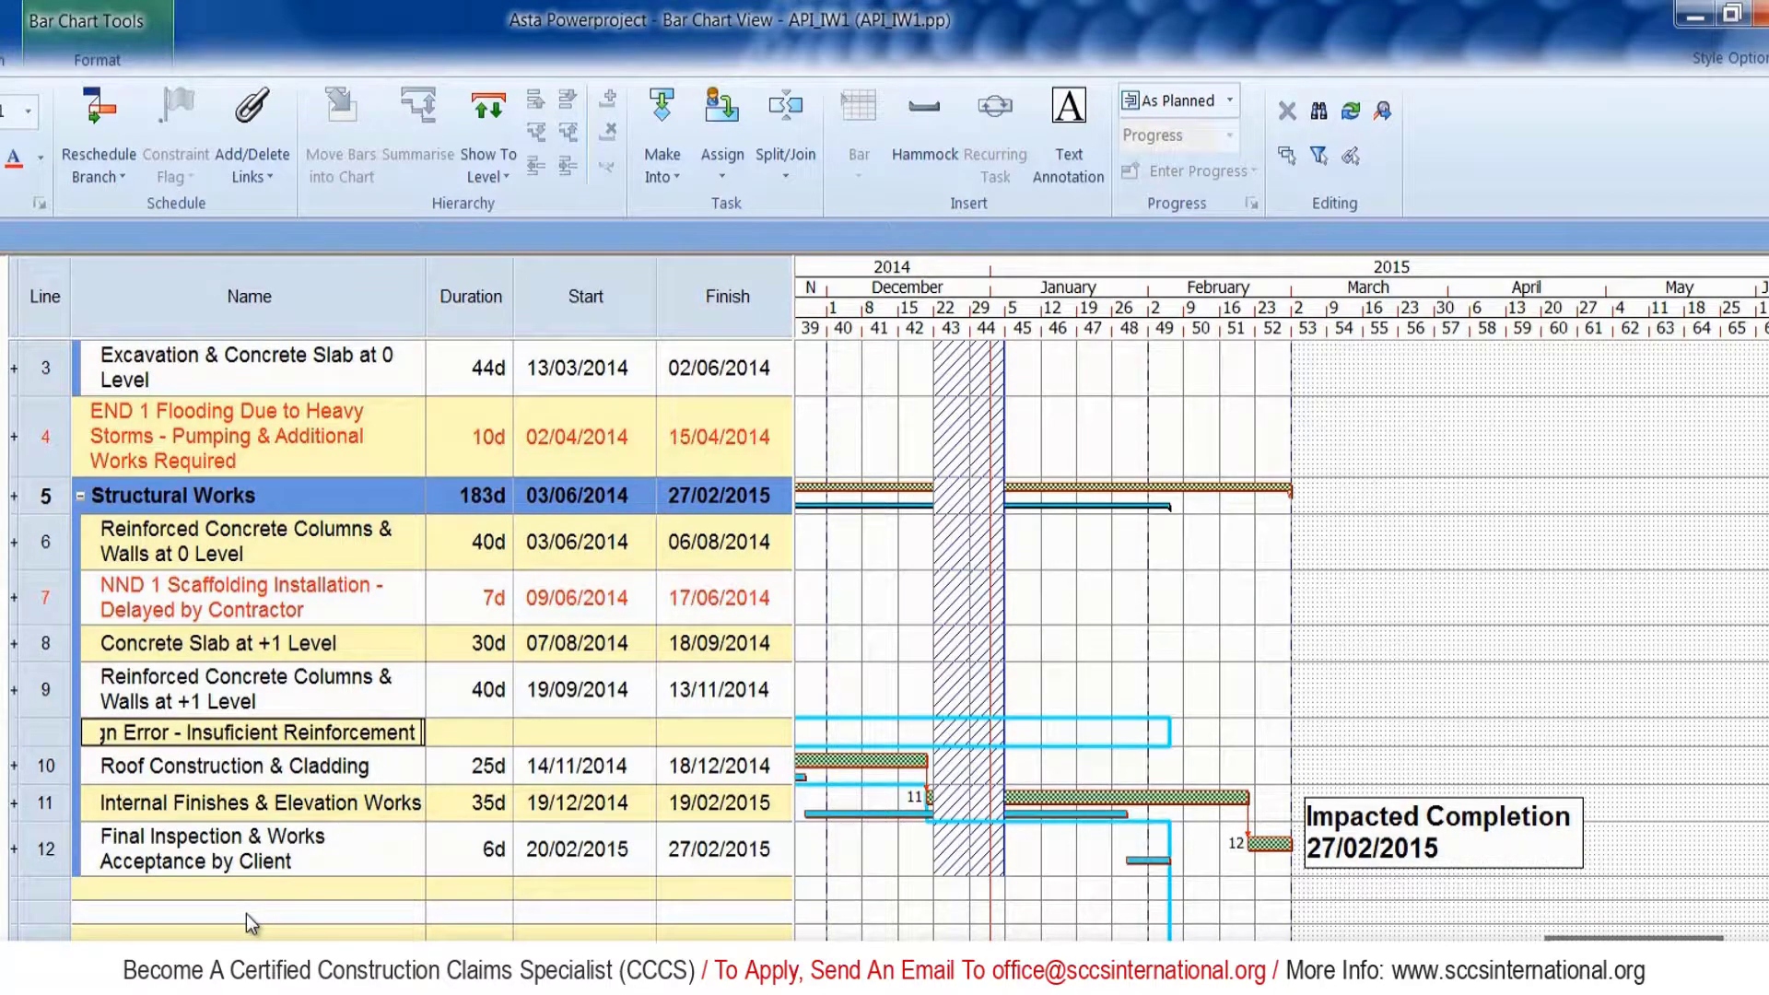
{"action": "type", "text": "hang"}
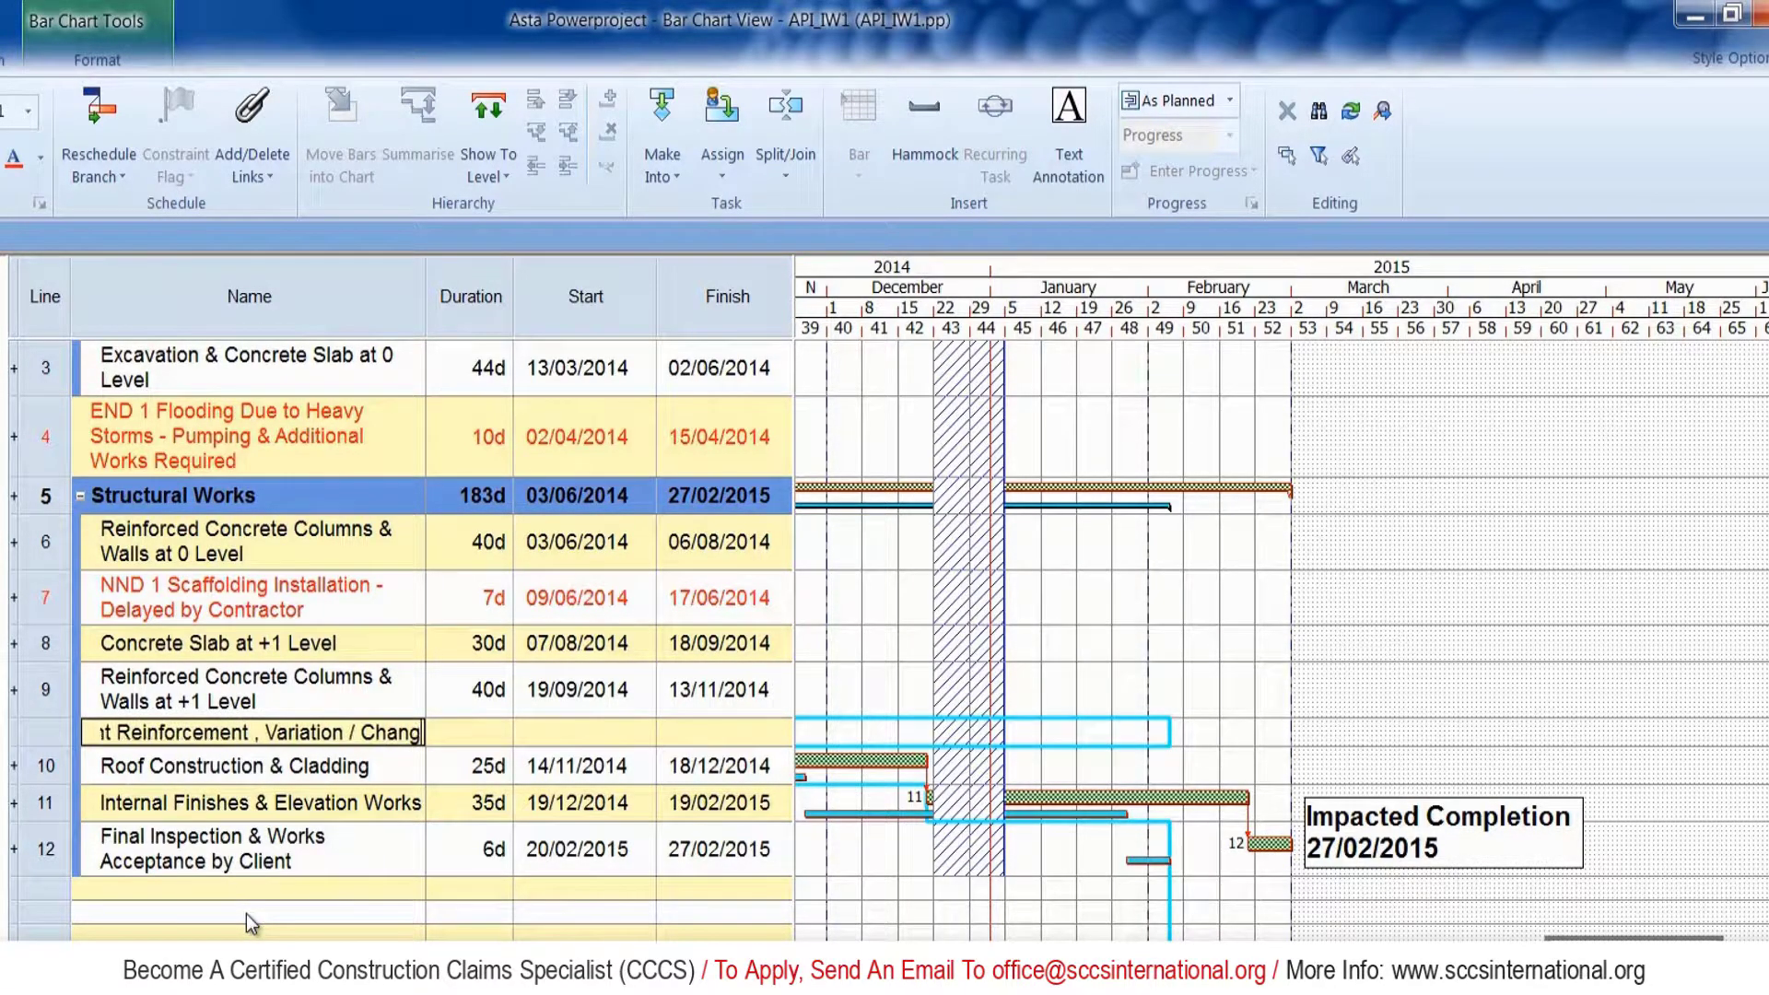
{"action": "type", "text": "e Order no 1 & Design Change"}
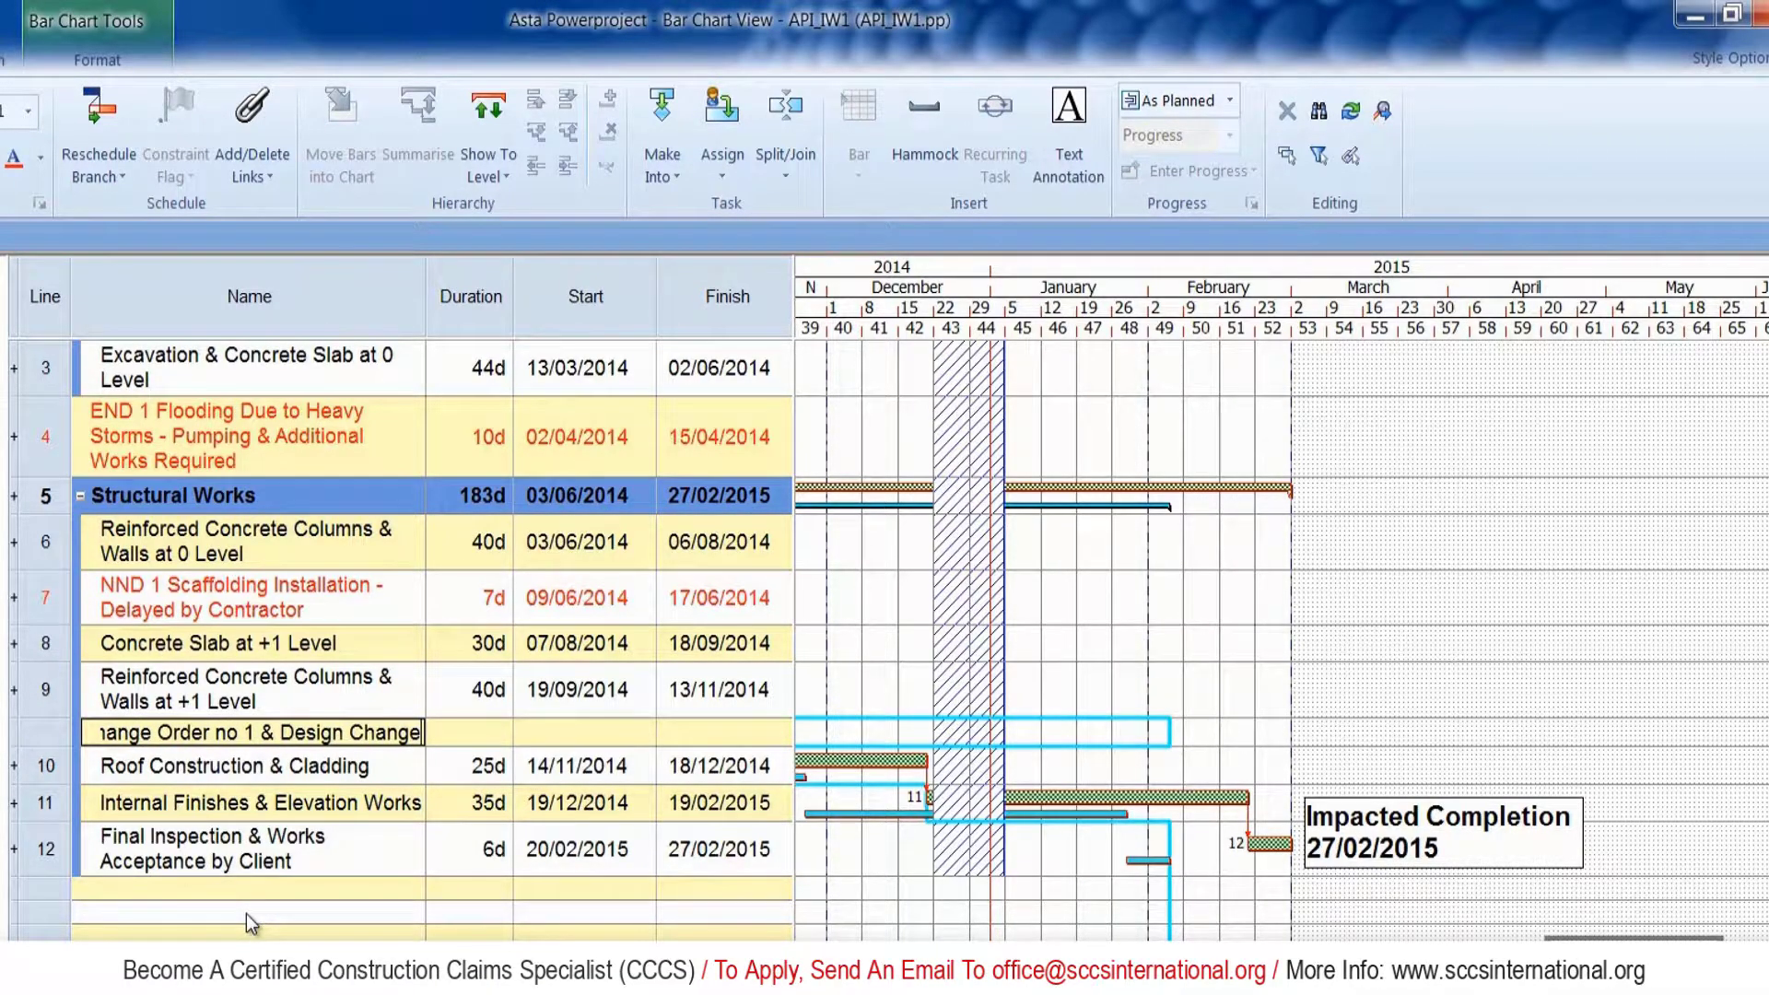
Set the duration of the ECD 1 Design Error bar to 20 days.
{"action": "key", "text": "Tab"}
{"action": "type", "text": "20"}
{"action": "key", "text": "Return"}
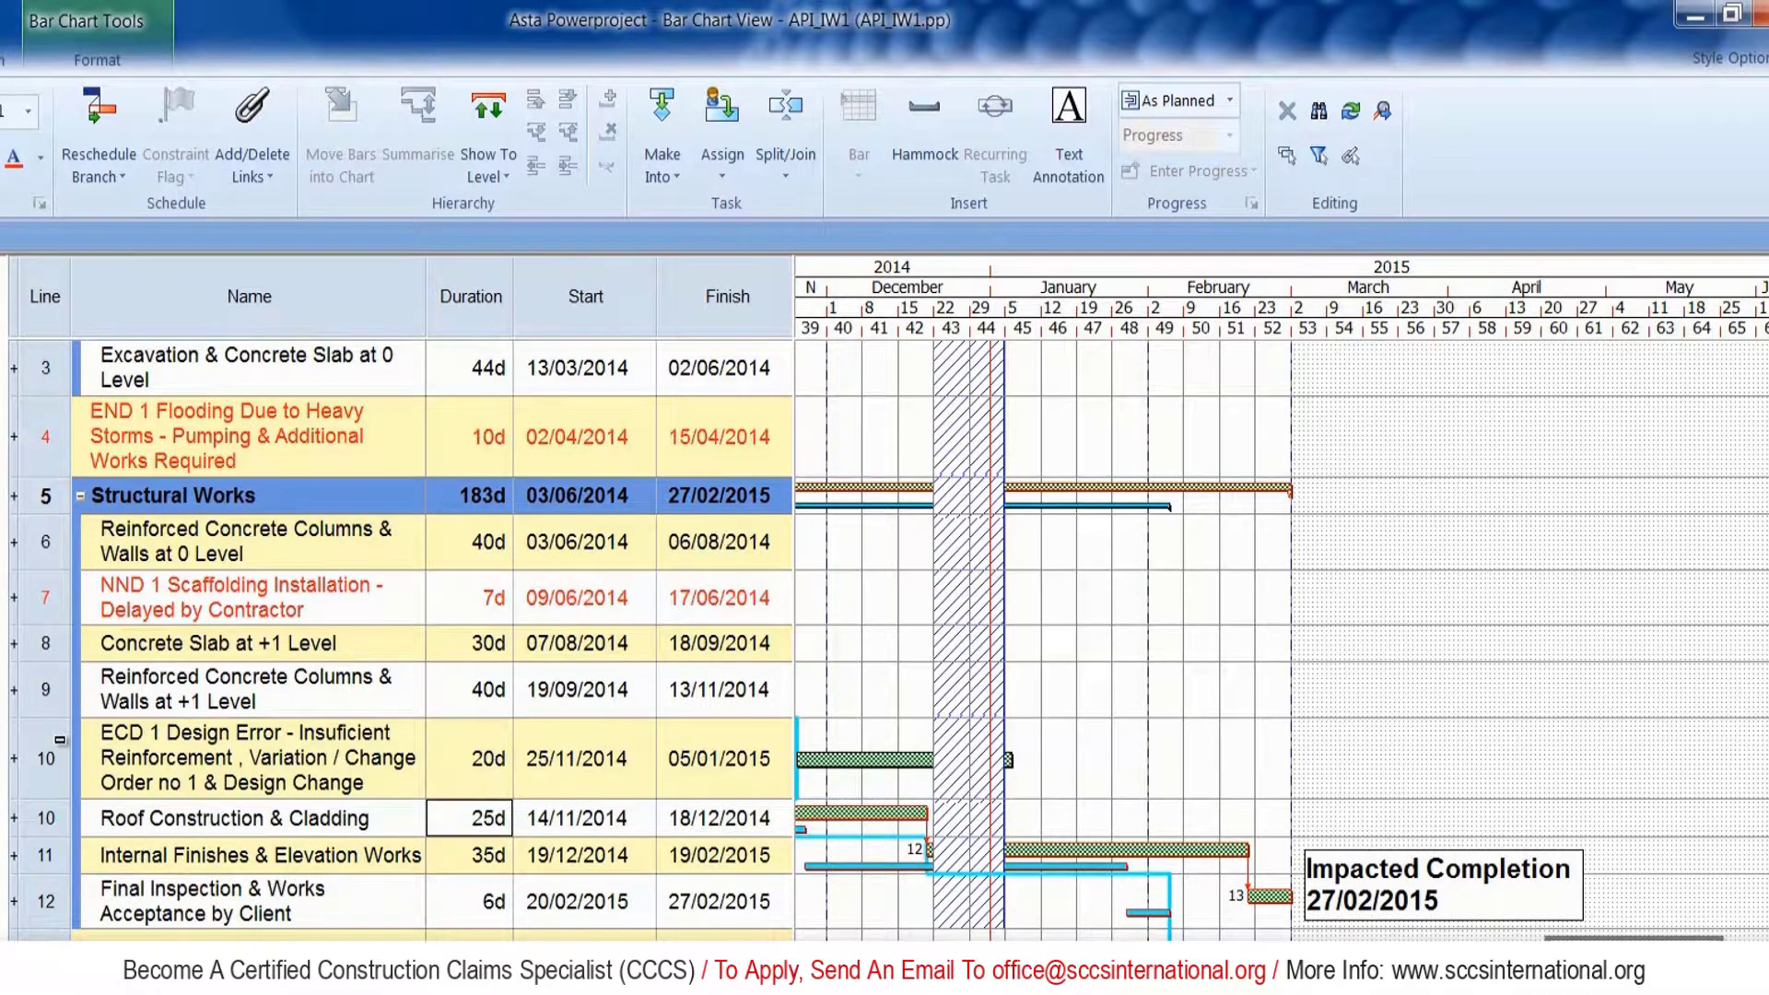
Set the ECD 1 Design Error row's font colour to red and assign the ECD delay event code to its bar.
{"action": "left_click", "coordinate": [60, 742]}
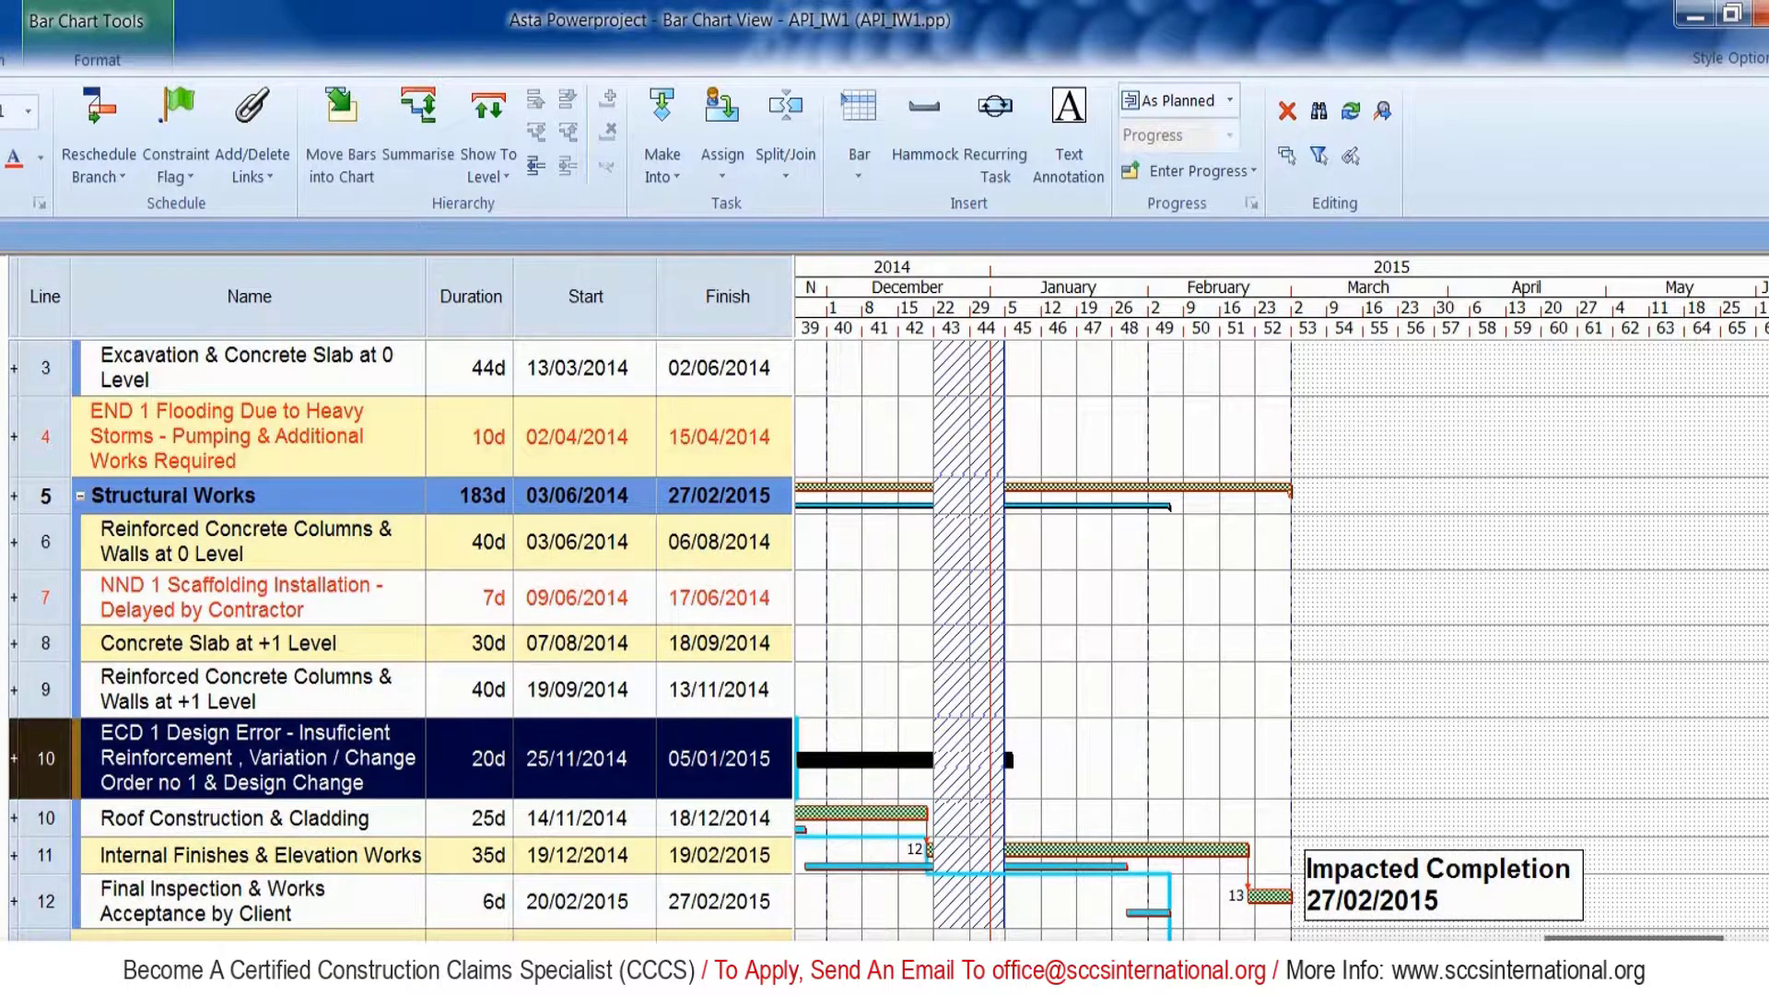
{"action": "scroll", "coordinate": [1280, 641], "scroll_direction": "left", "scroll_amount": 6}
{"action": "scroll", "coordinate": [1281, 640], "scroll_direction": "right", "scroll_amount": 1}
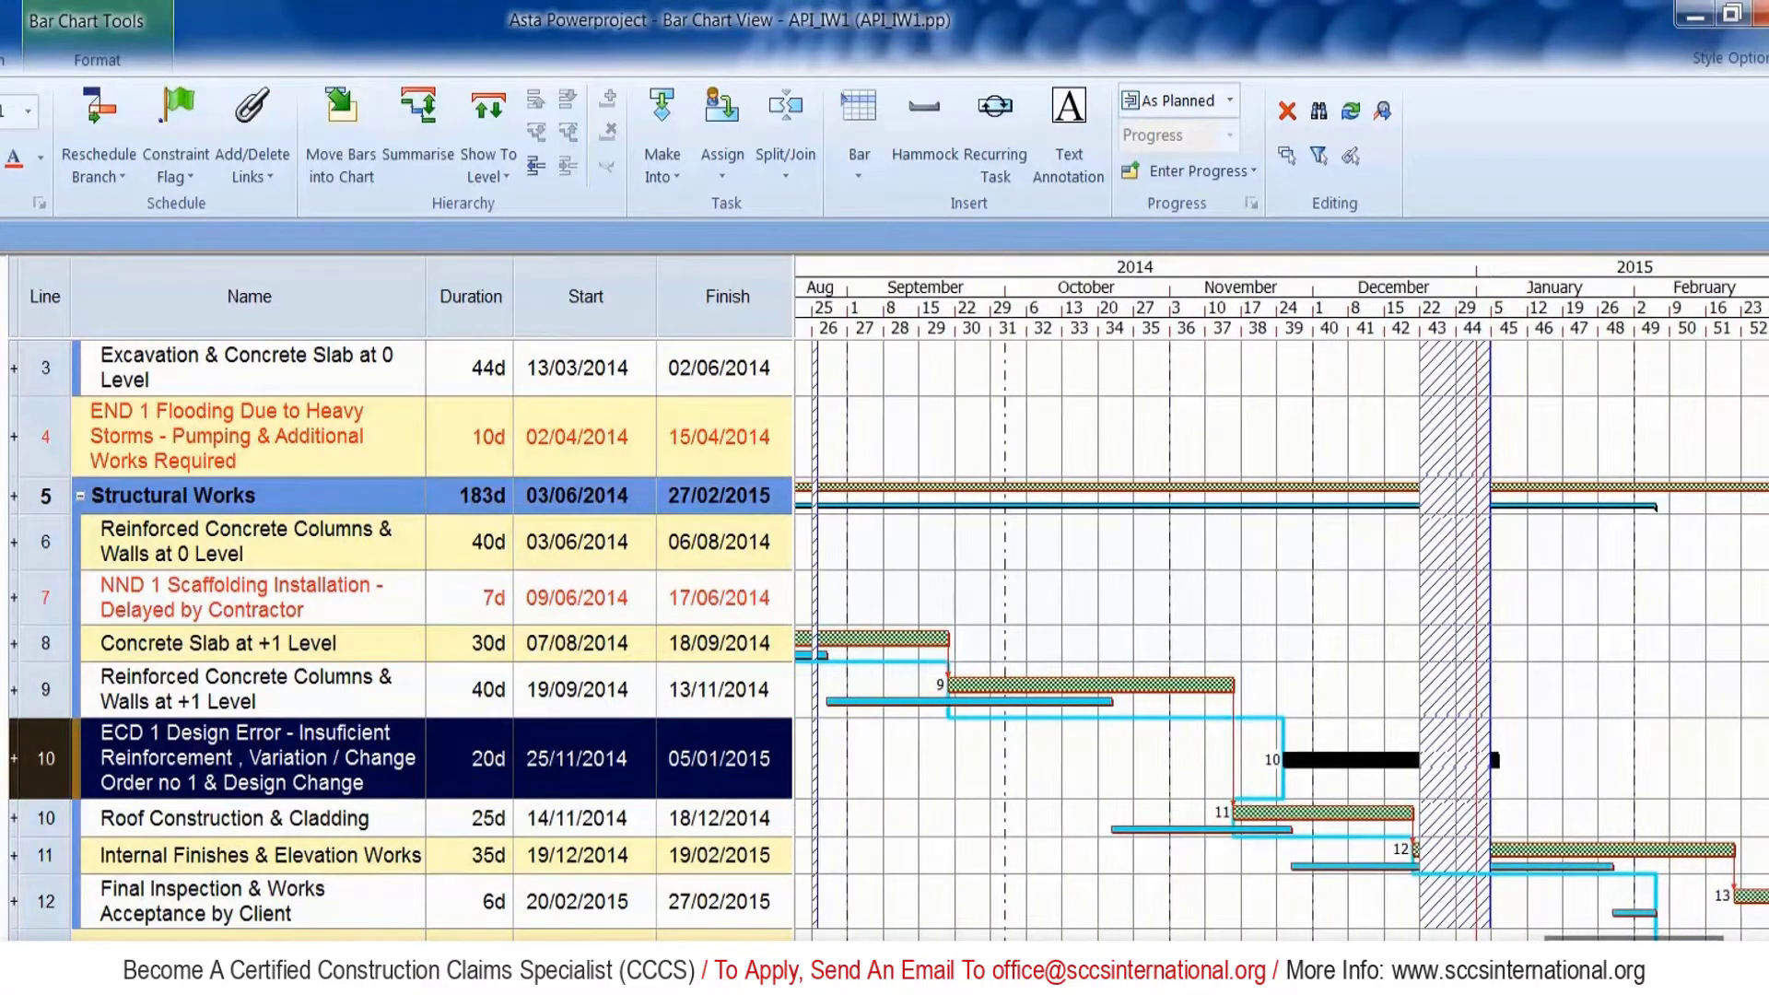
{"action": "left_click", "coordinate": [15, 162]}
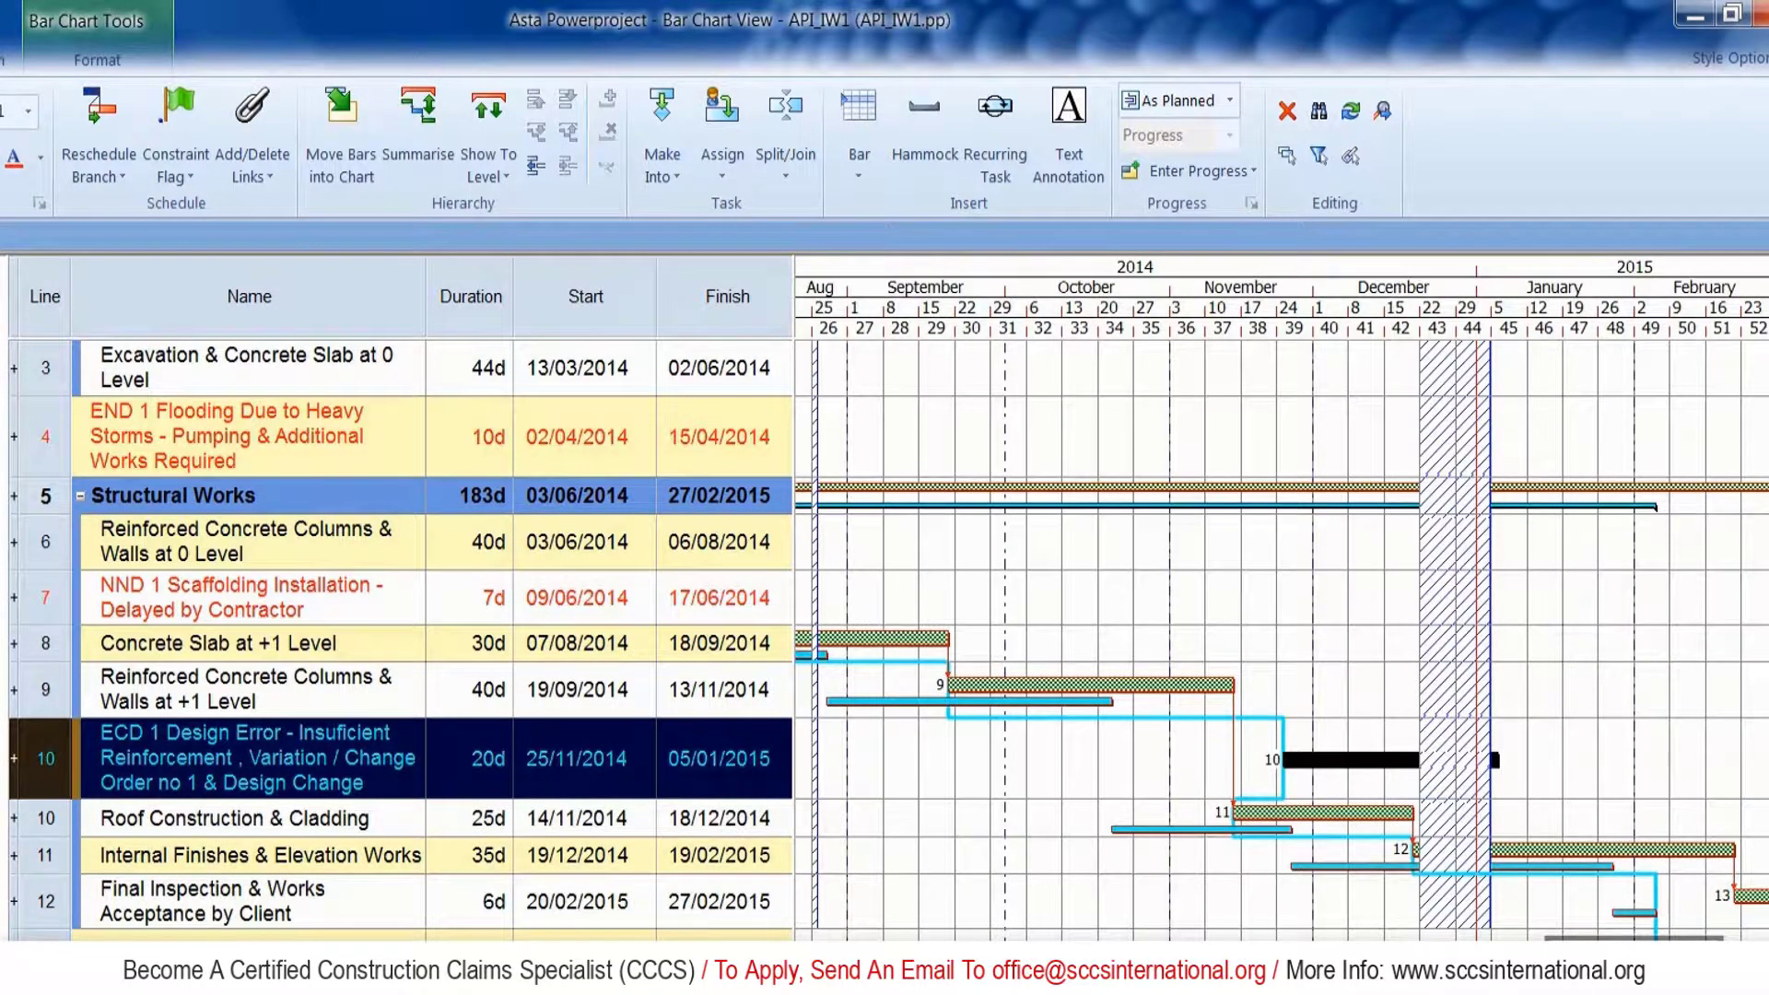
{"action": "left_click_drag", "start_coordinate": [1, 653], "coordinate": [1389, 760]}
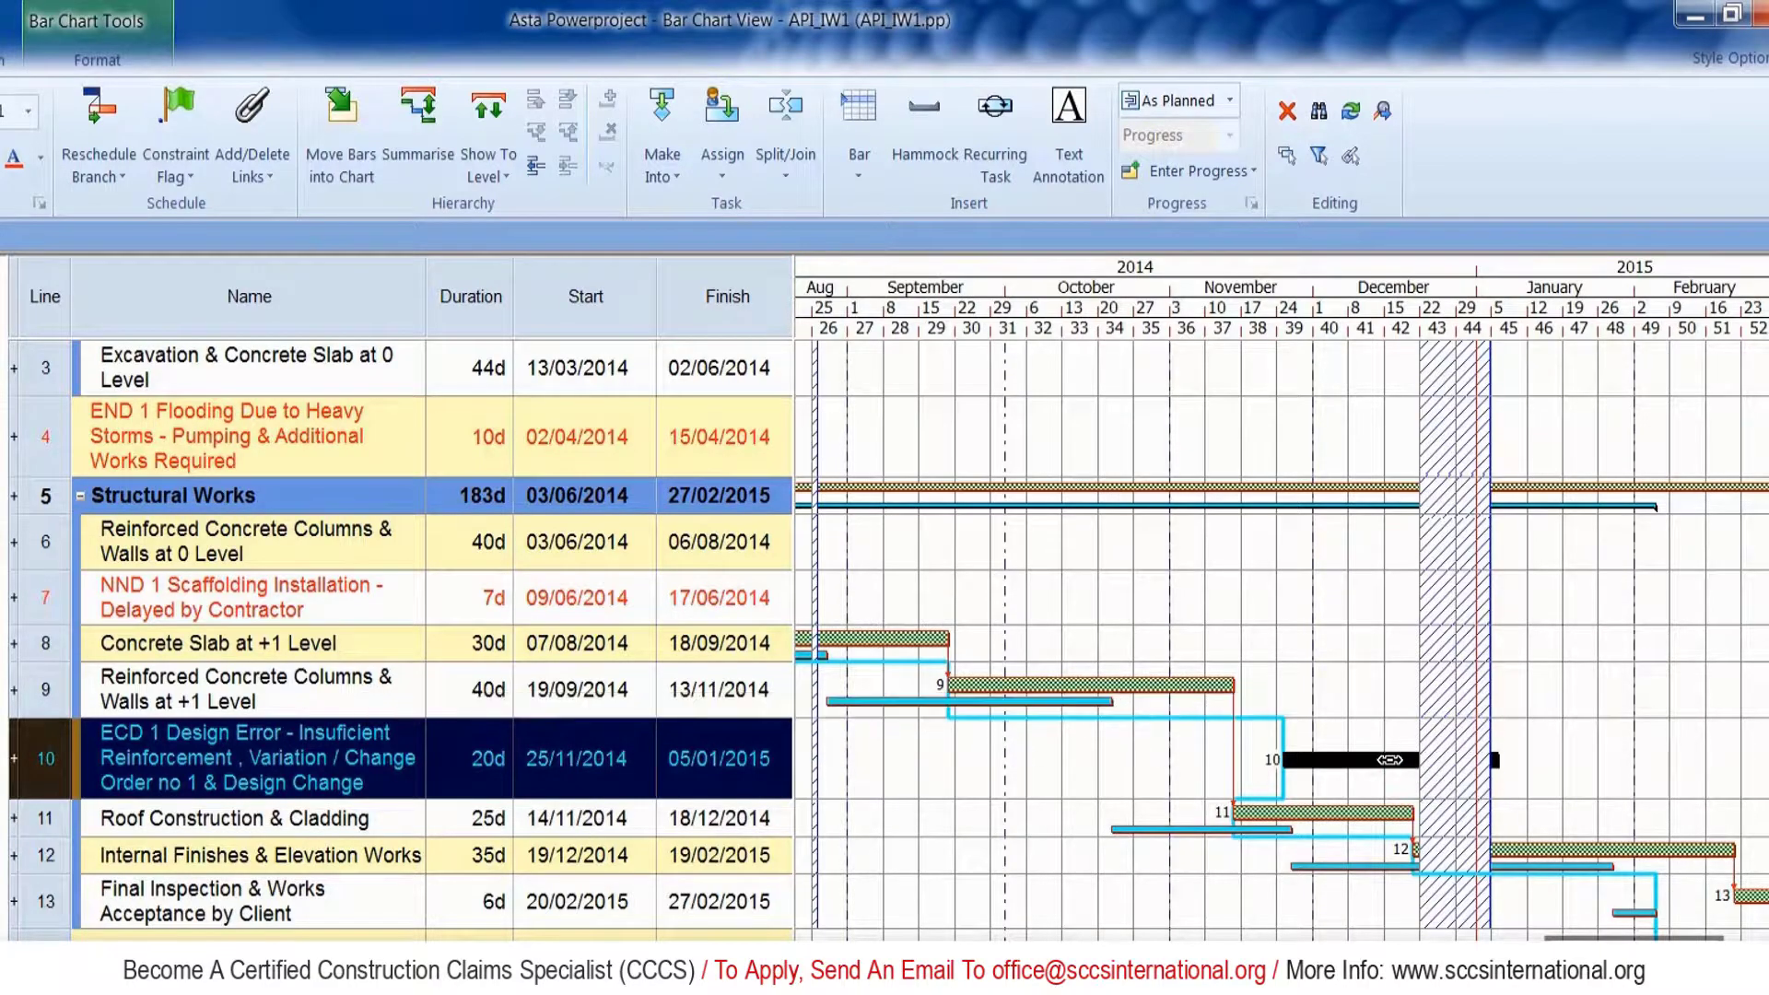
{"action": "left_click", "coordinate": [1127, 765]}
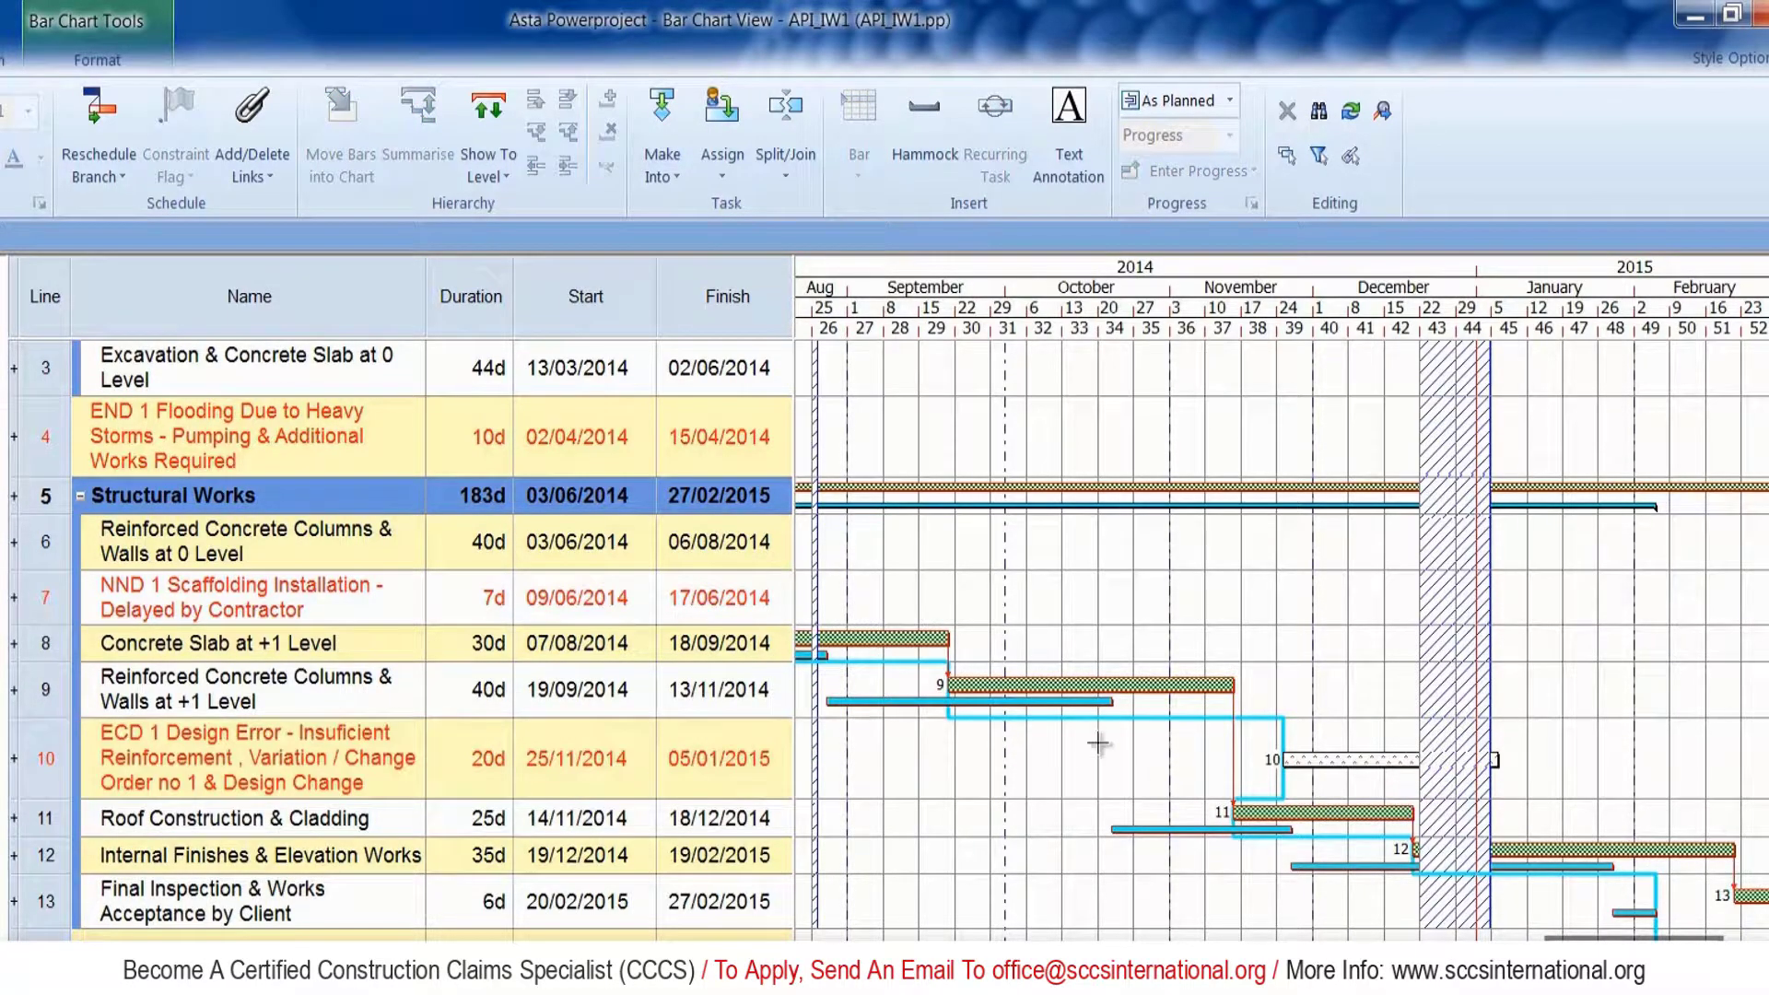
Split the Reinforced Concrete Columns & Walls at +1 Level bar by duration near its start and move the remaining part to finish on 08/12/2014.
{"action": "right_click", "coordinate": [976, 686]}
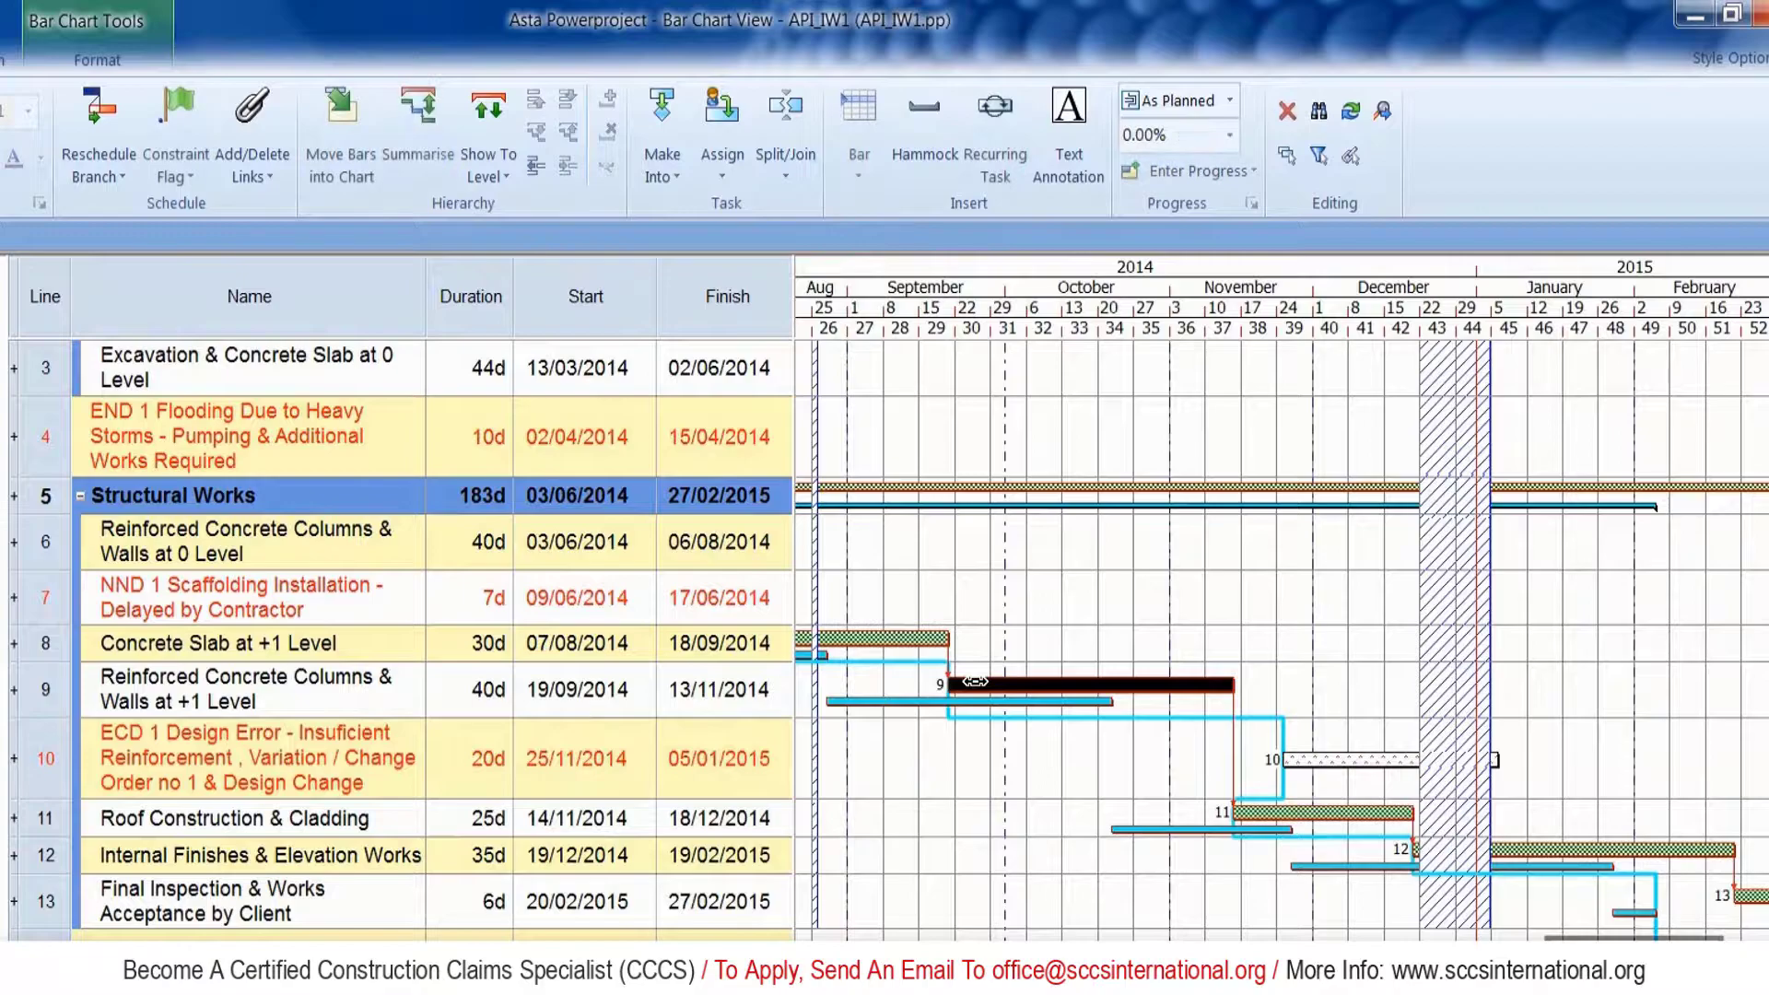
{"action": "mouse_move", "coordinate": [1059, 332]}
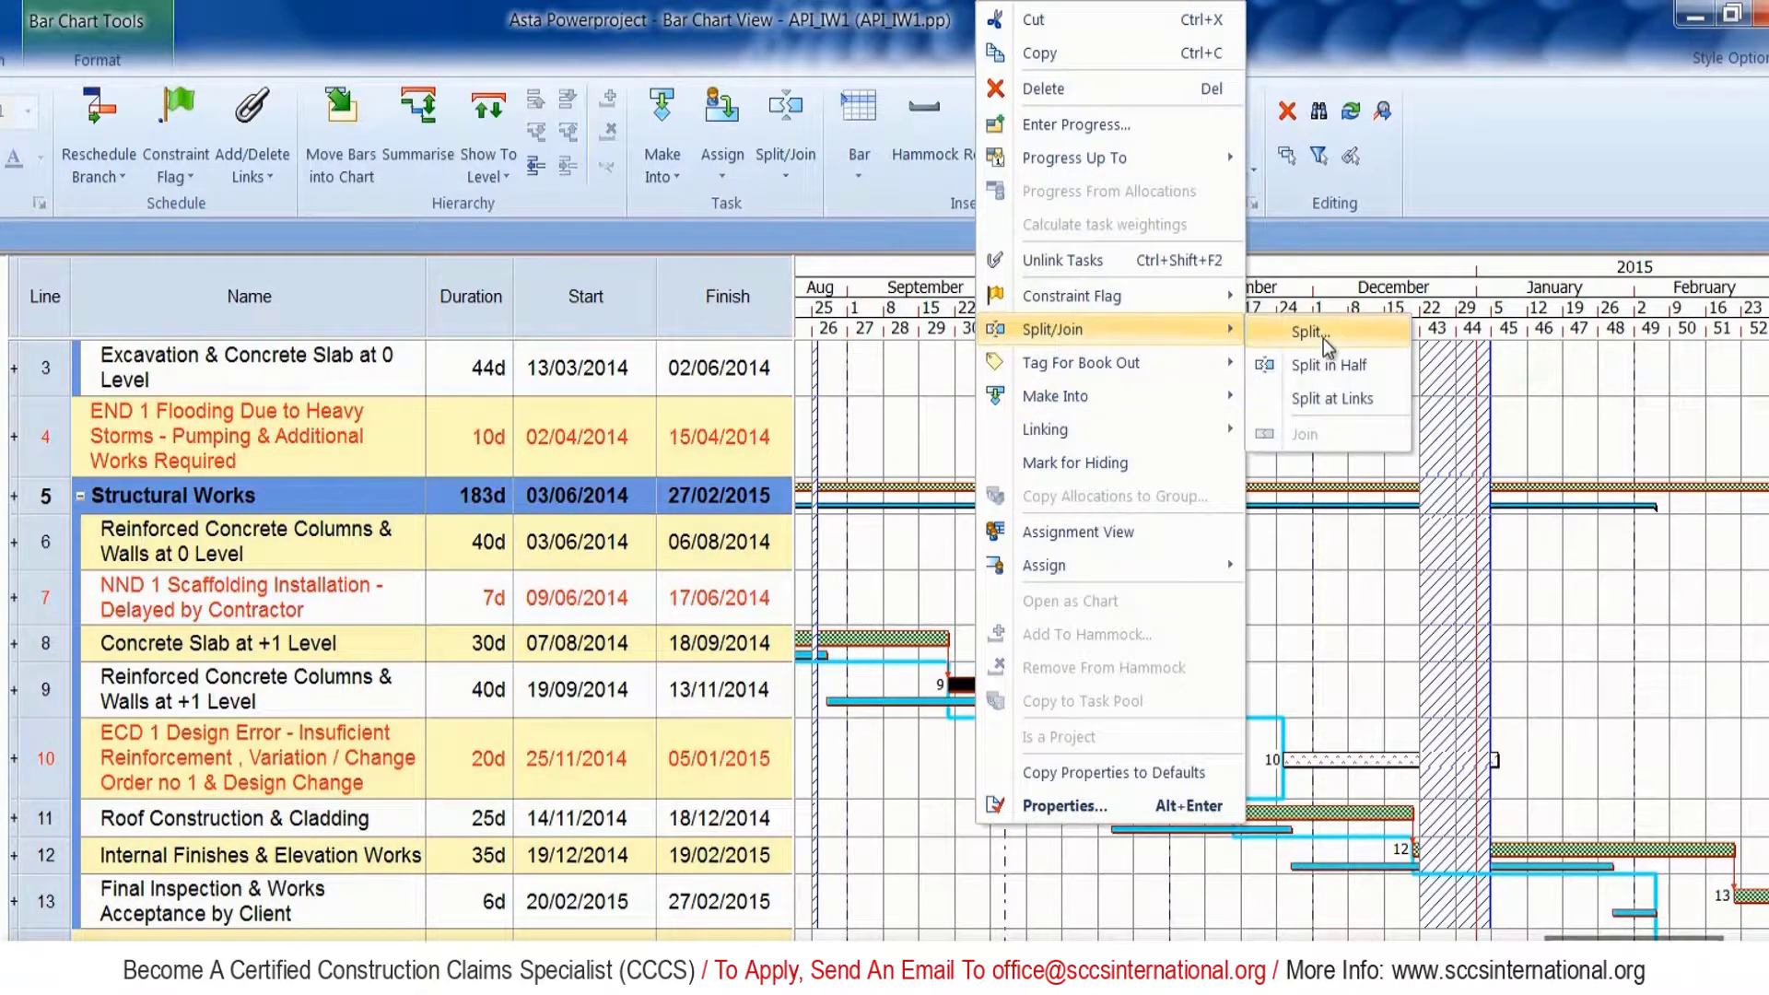
{"action": "left_click", "coordinate": [1351, 330]}
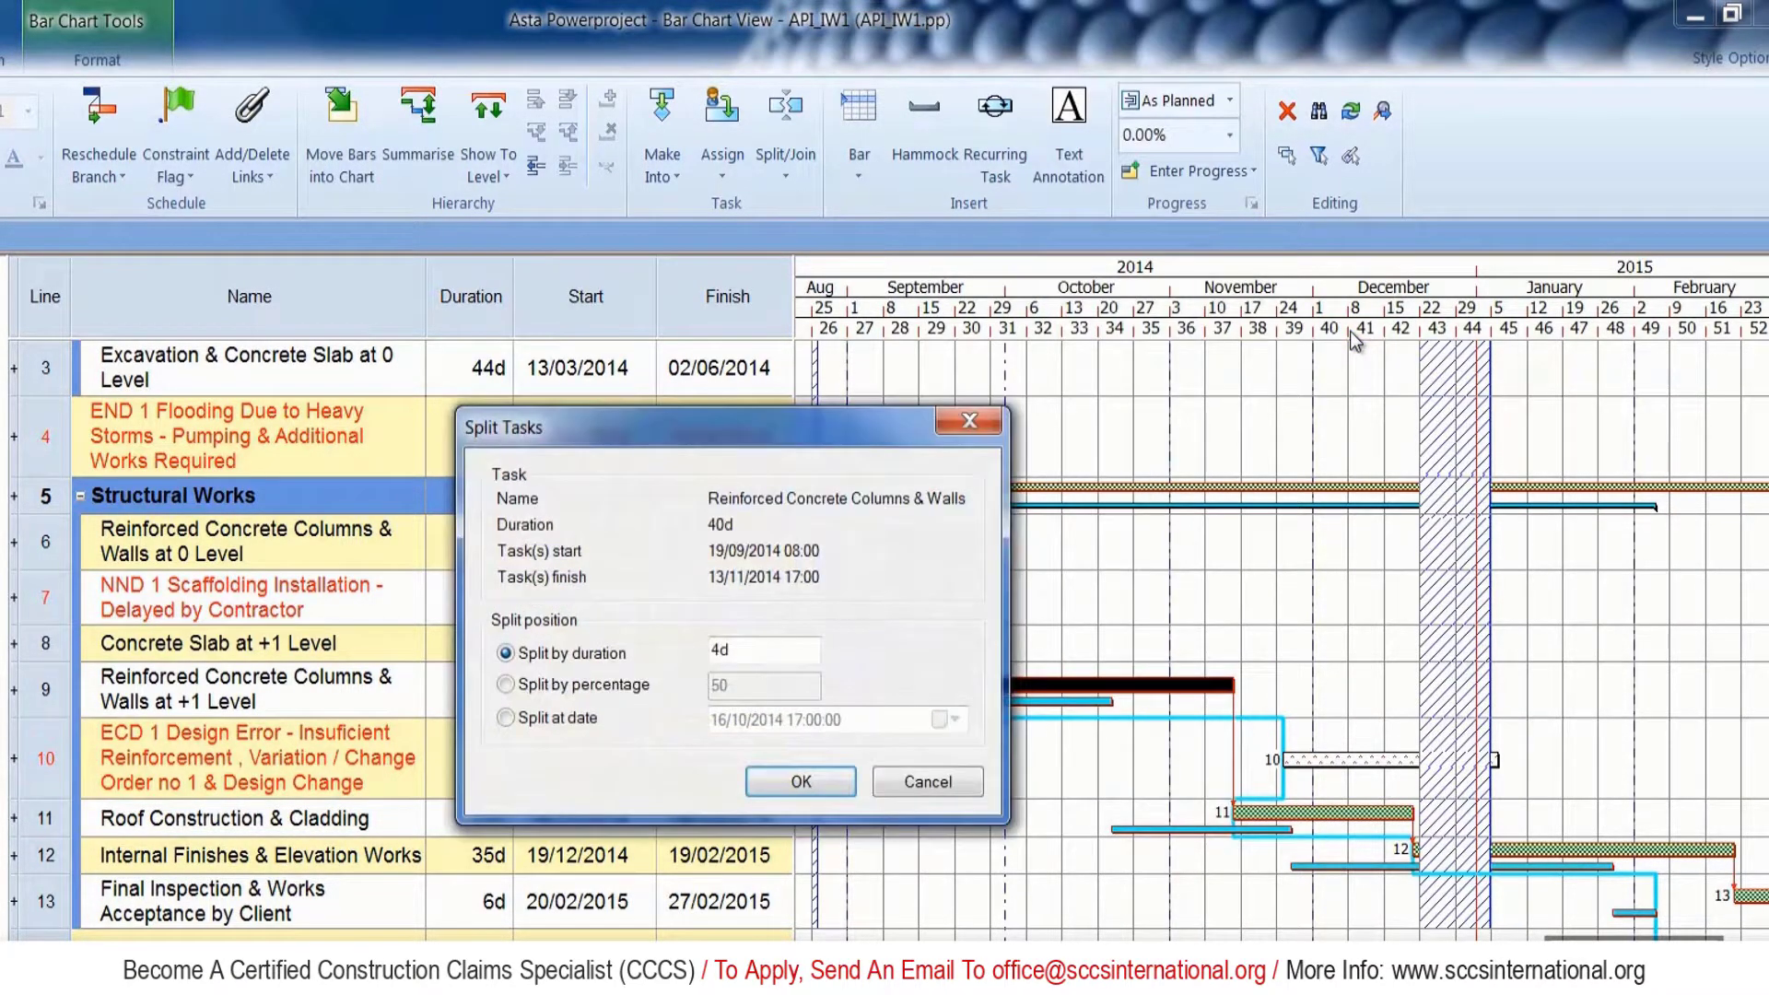
{"action": "left_click_drag", "start_coordinate": [723, 652], "coordinate": [497, 603]}
{"action": "key", "text": "Return"}
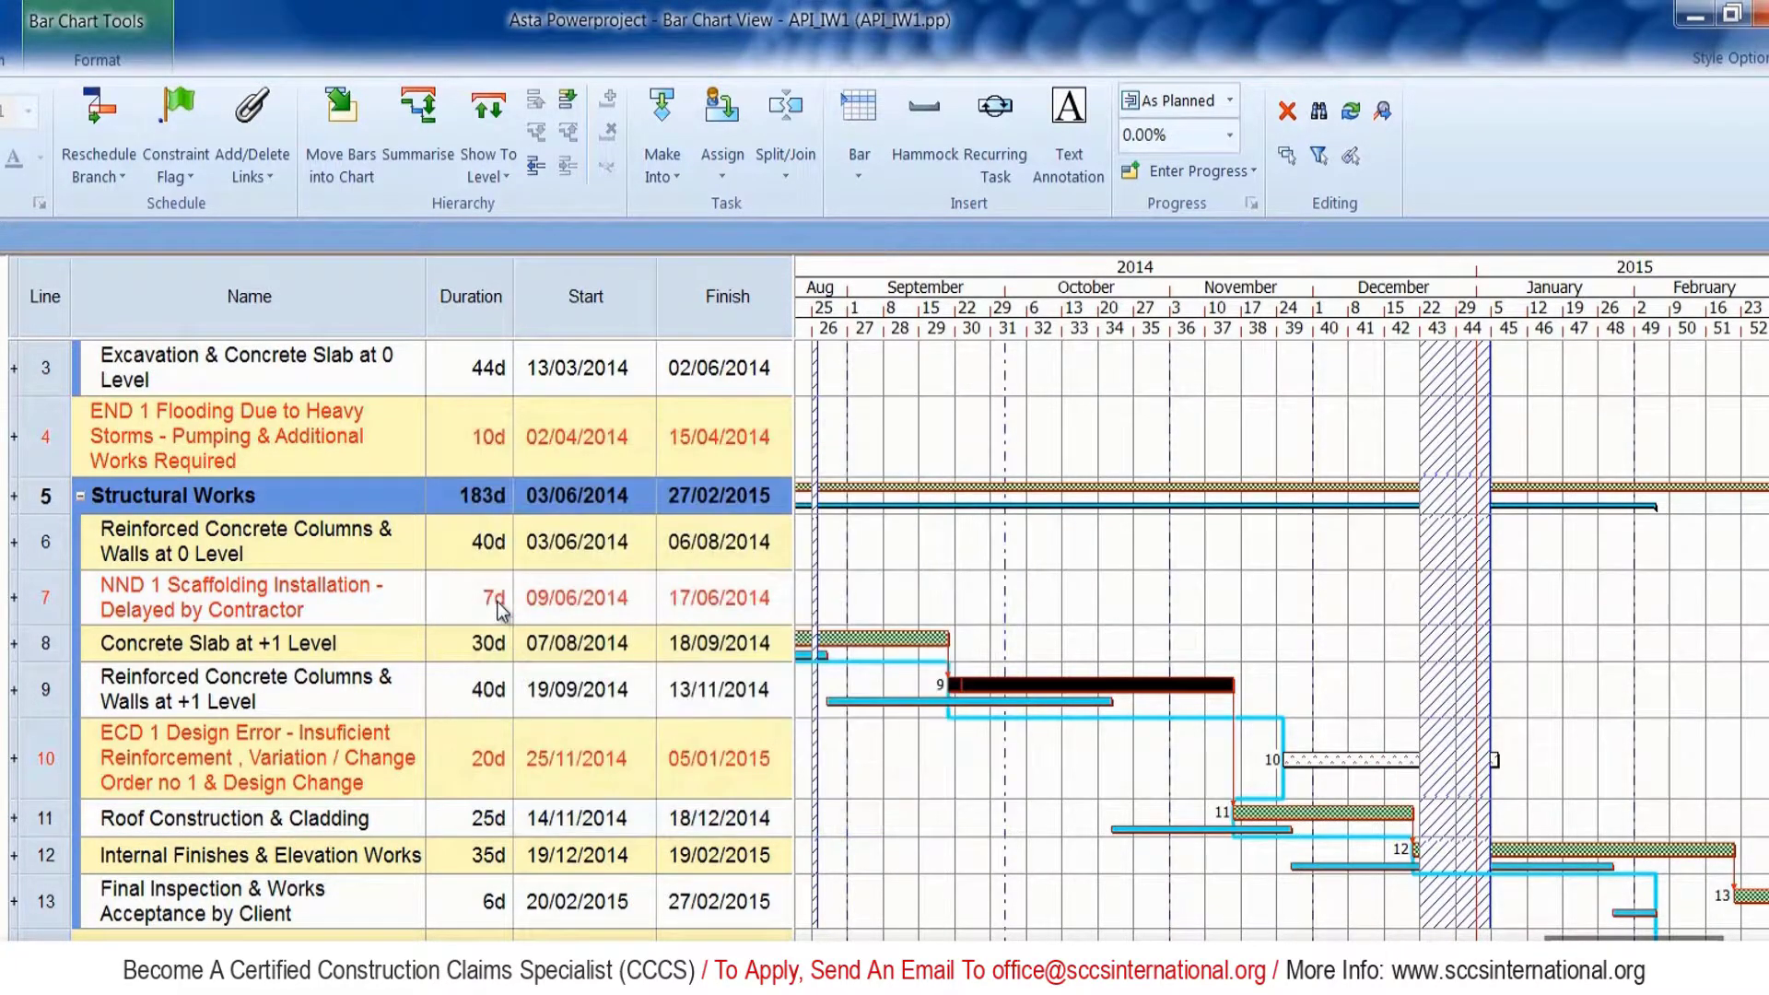
{"action": "left_click", "coordinate": [1236, 646]}
{"action": "left_click", "coordinate": [1142, 683]}
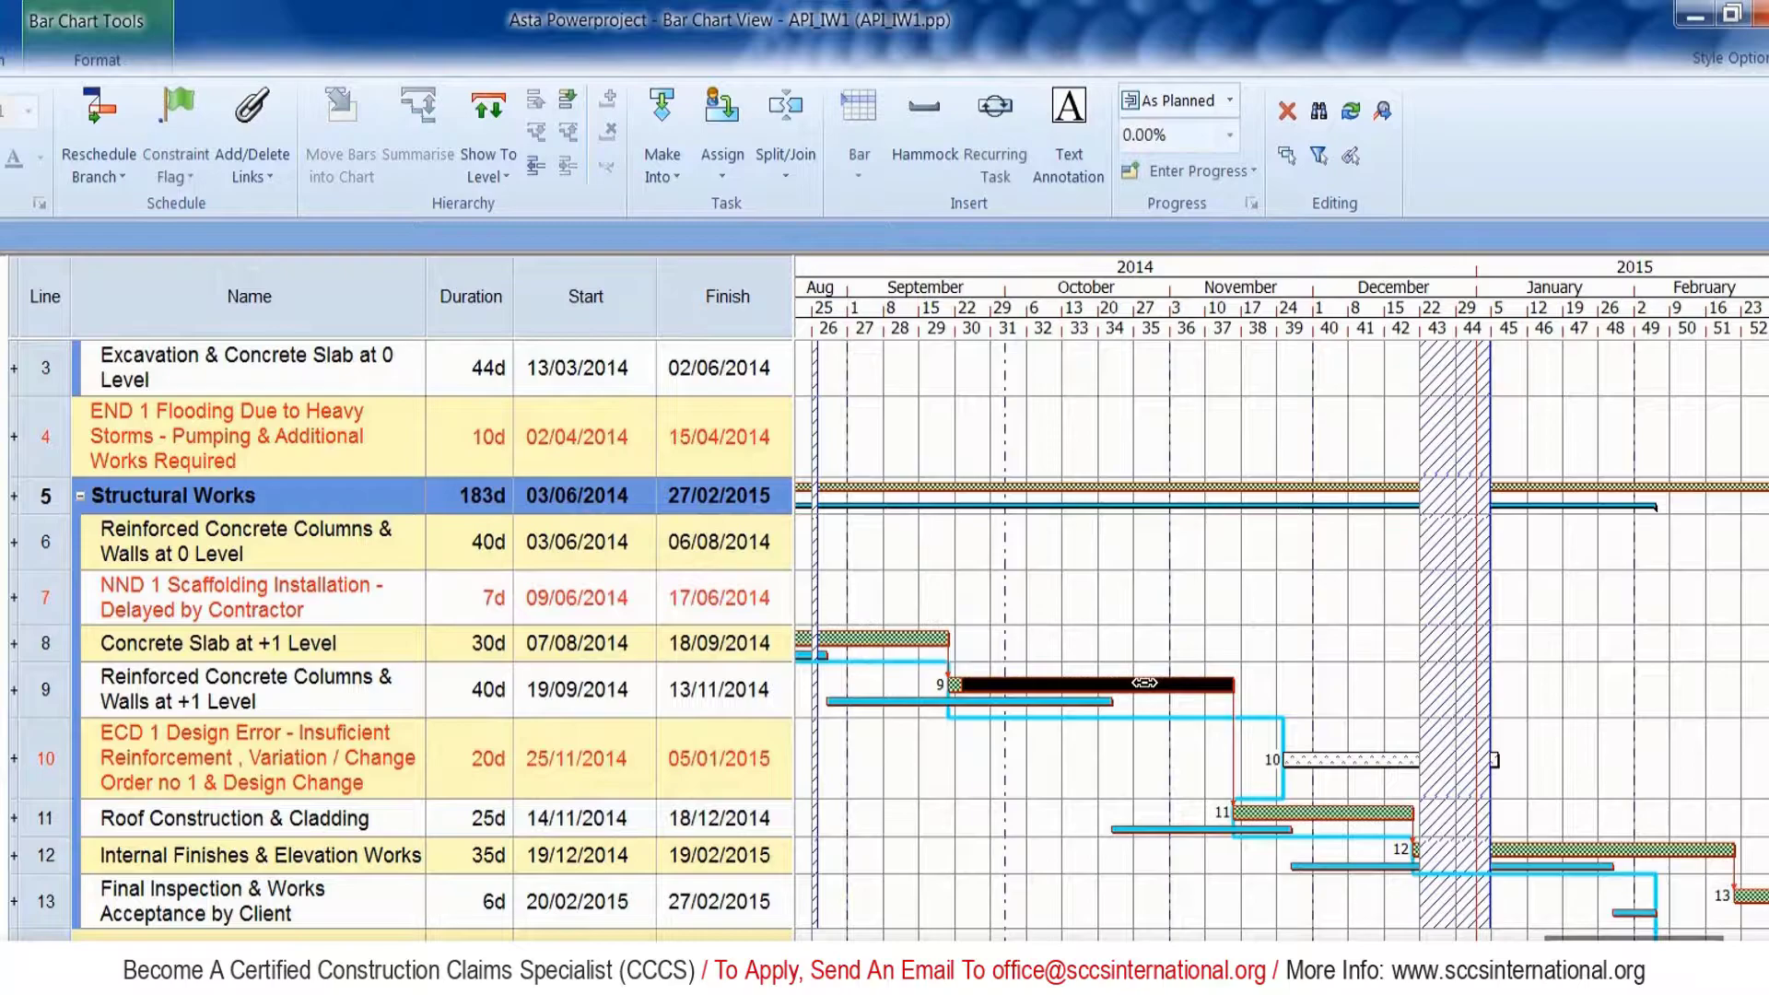
{"action": "left_click_drag", "start_coordinate": [1144, 683], "coordinate": [1269, 683]}
{"action": "left_click", "coordinate": [955, 684]}
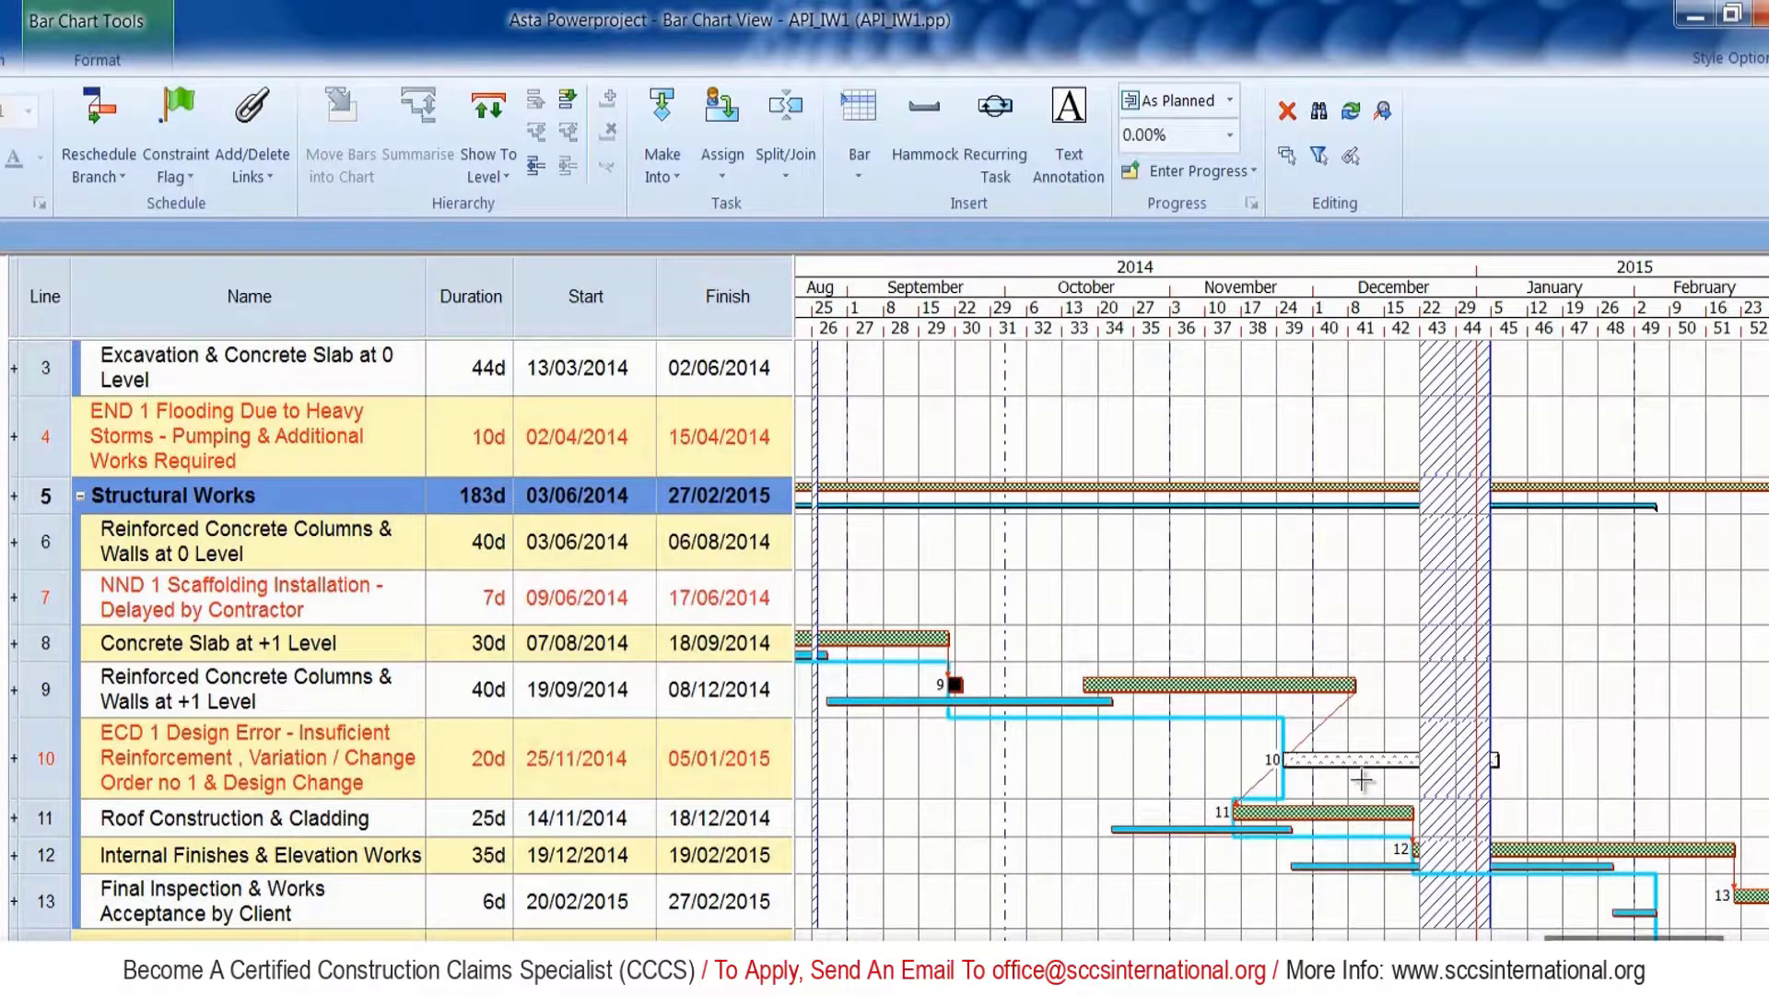
{"action": "left_click", "coordinate": [1364, 761]}
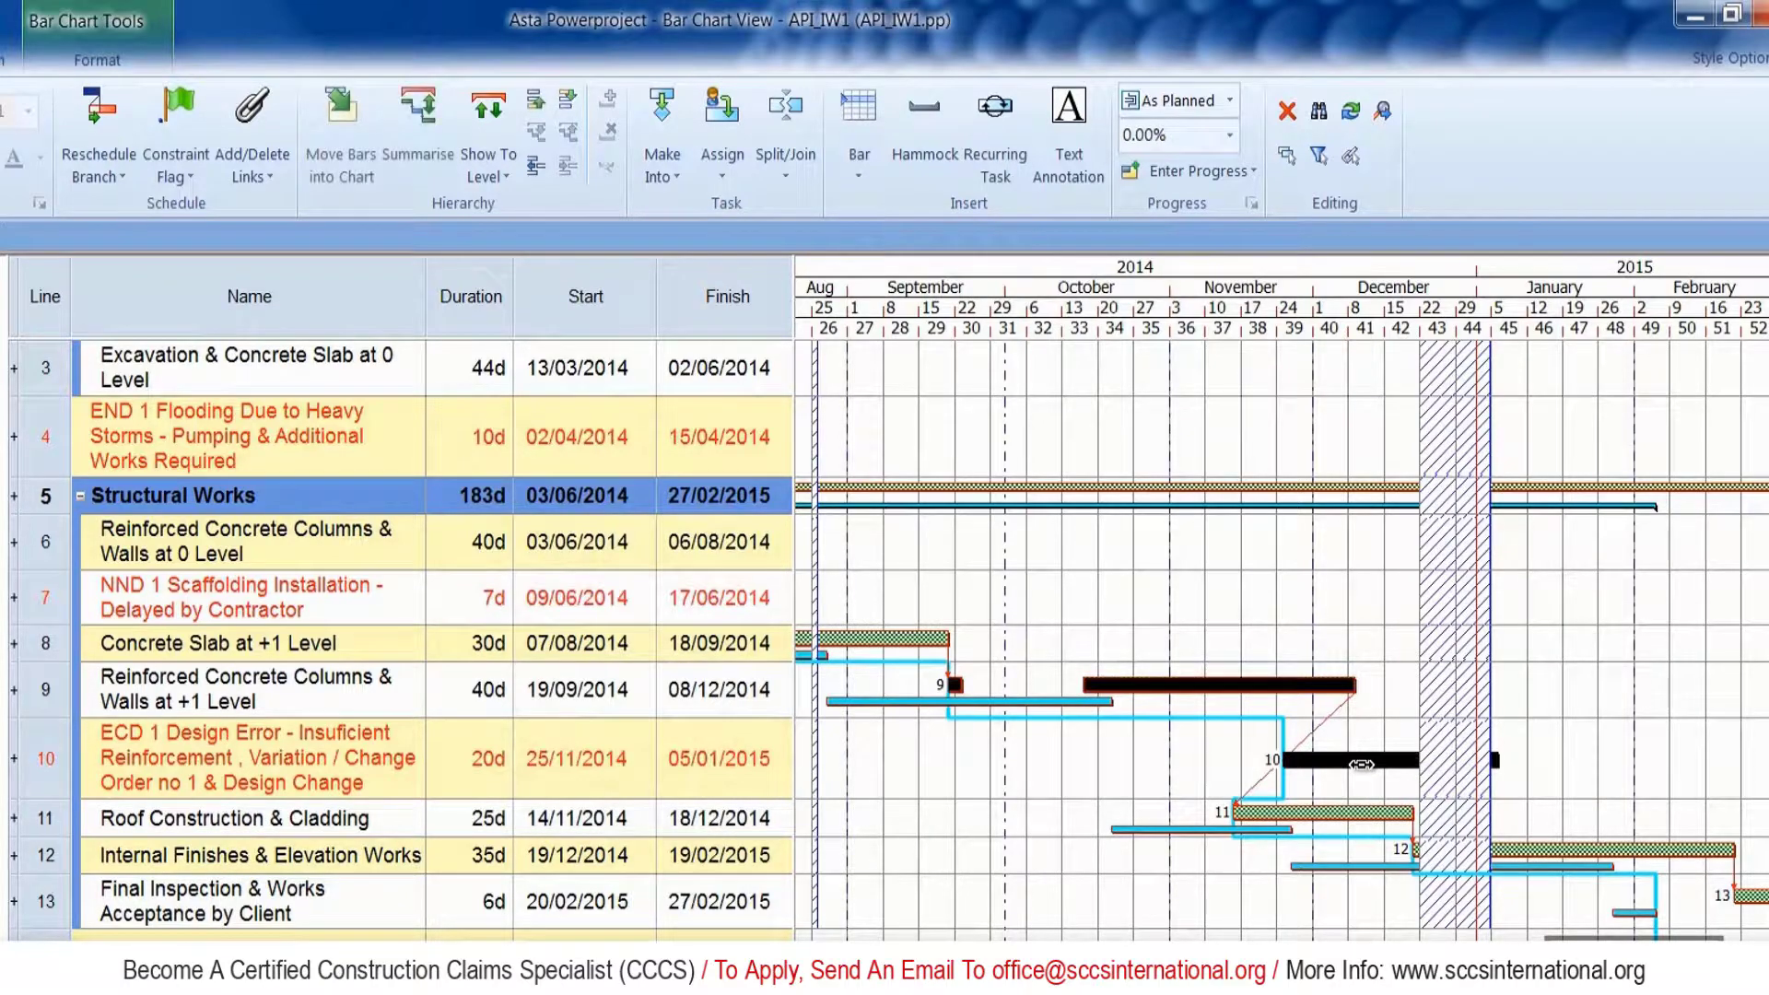
{"action": "left_click", "coordinate": [1038, 746]}
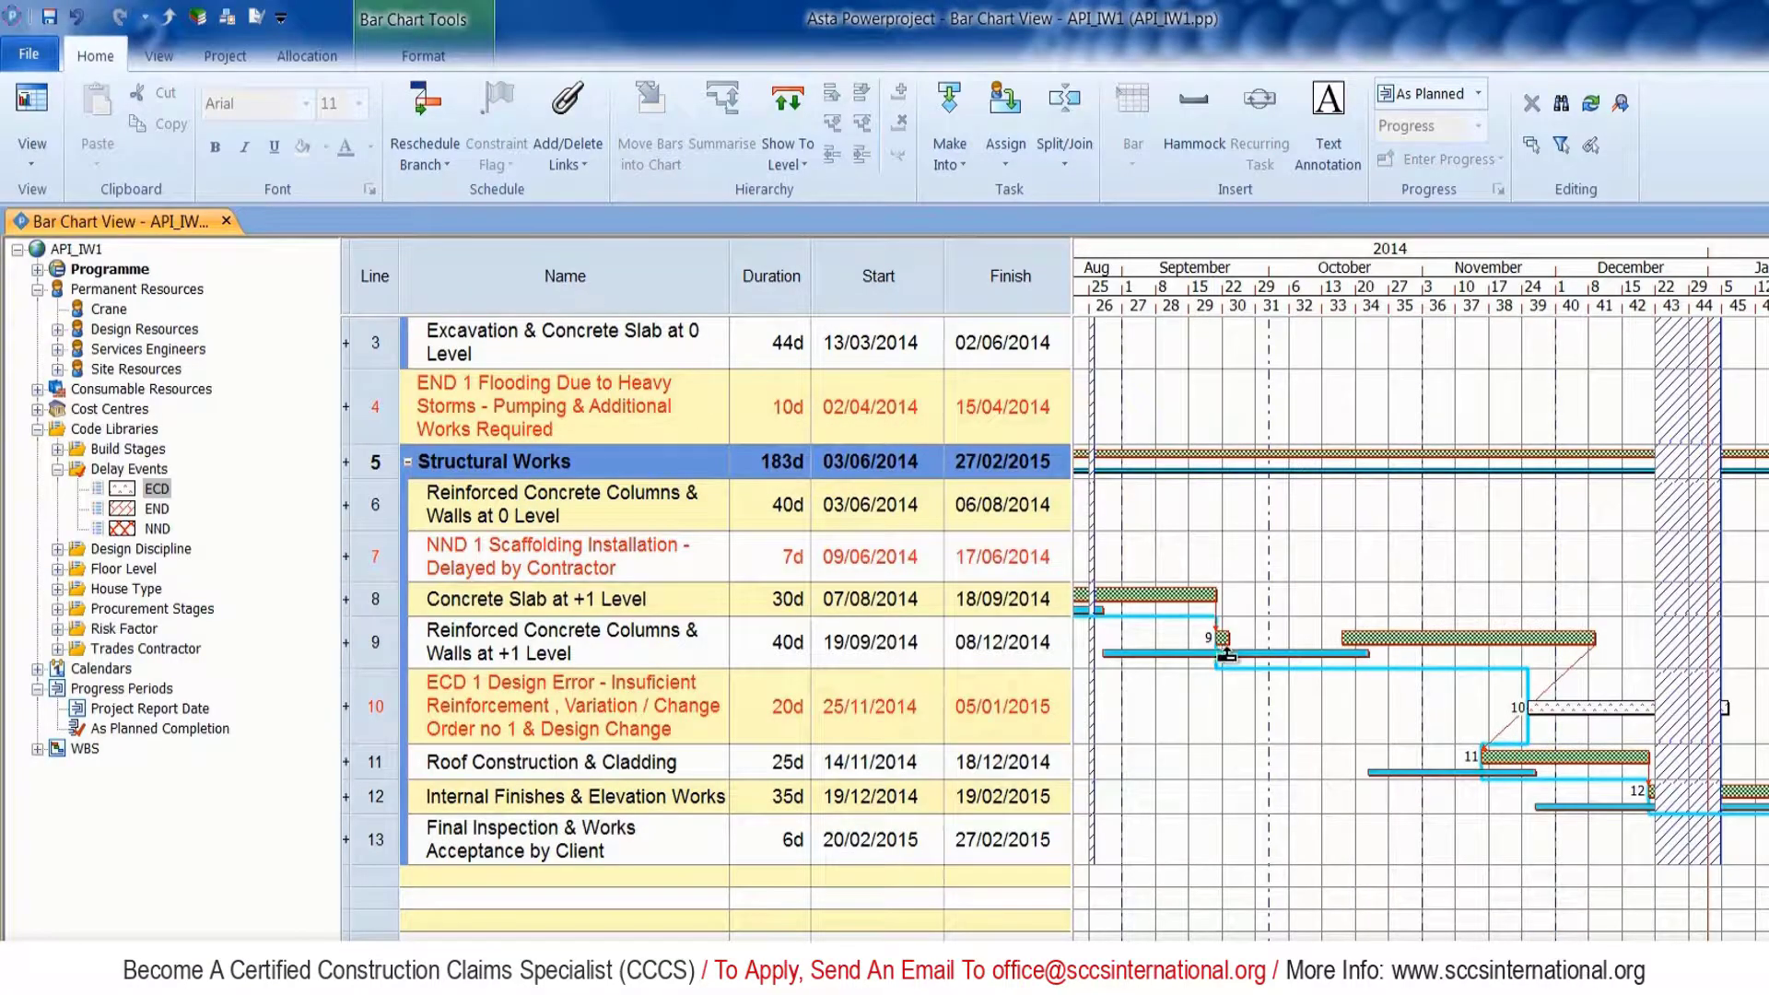
Link the first part of Reinforced Concrete Columns & Walls at +1 Level to ECD 1 Design Error, and link ECD 1 to the second part.
{"action": "left_click_drag", "start_coordinate": [1220, 656], "coordinate": [1540, 708]}
{"action": "left_click_drag", "start_coordinate": [1723, 707], "coordinate": [1344, 641]}
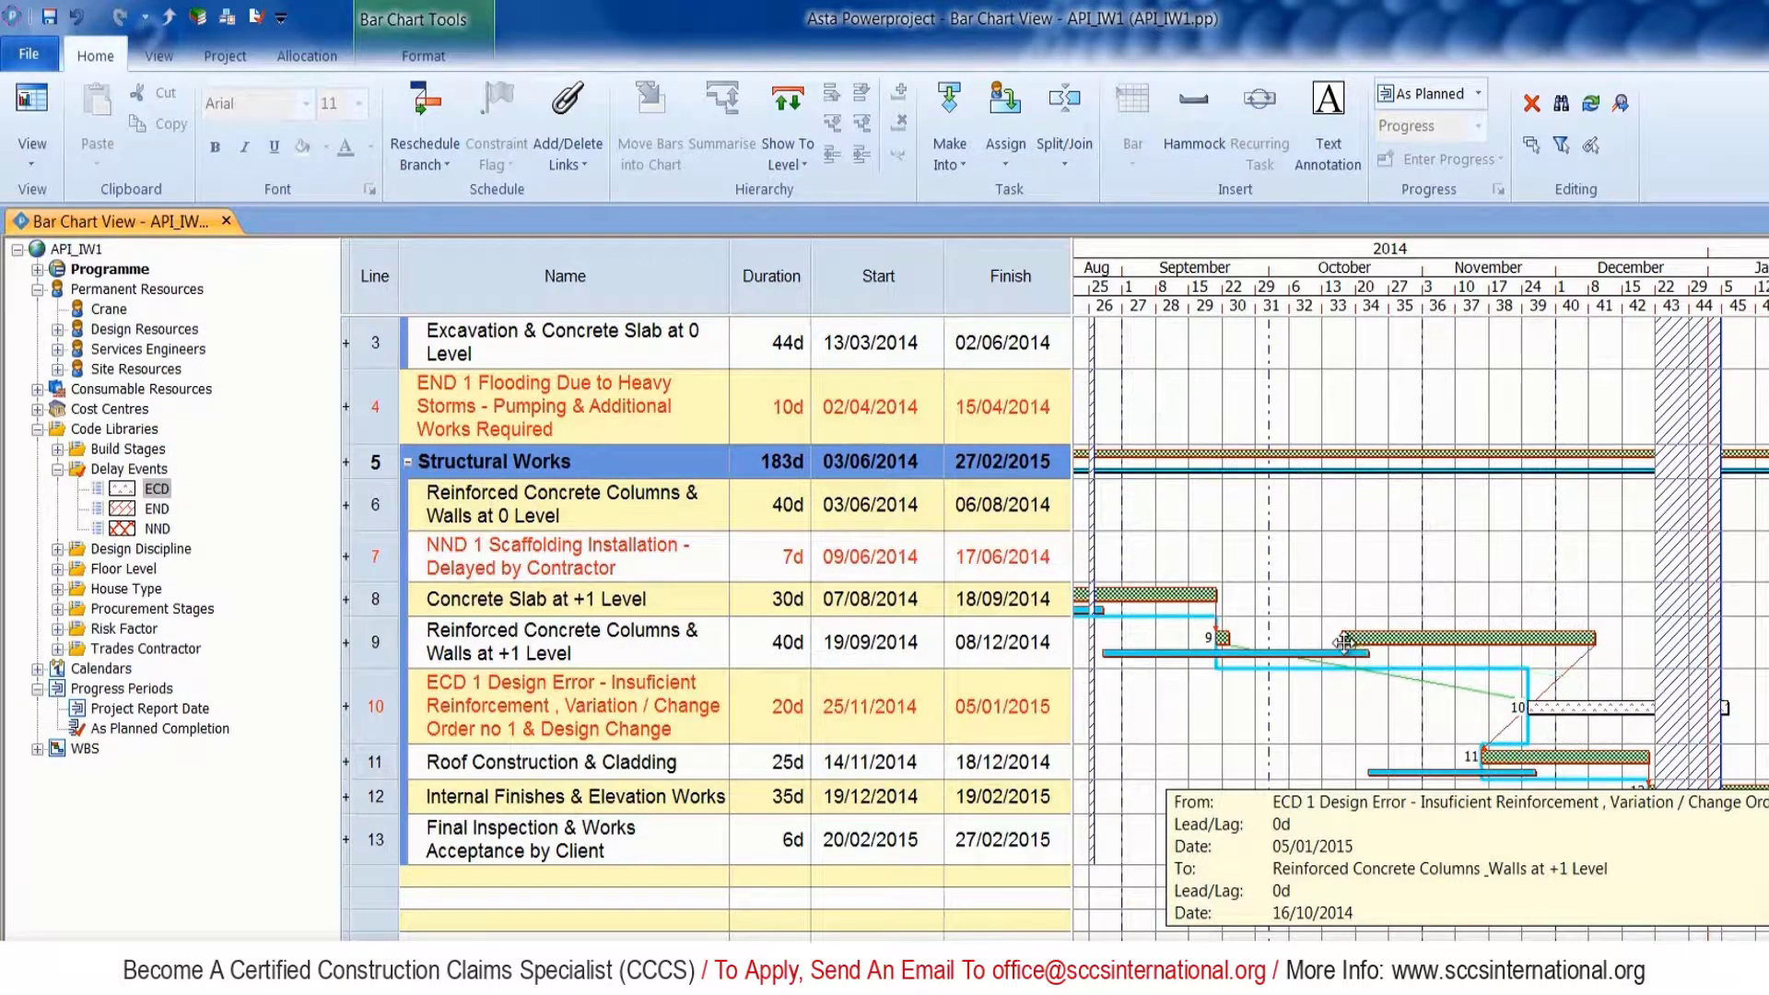
Reschedule the whole programme with the ECD 1 Design Error links in place.
{"action": "left_click", "coordinate": [446, 164]}
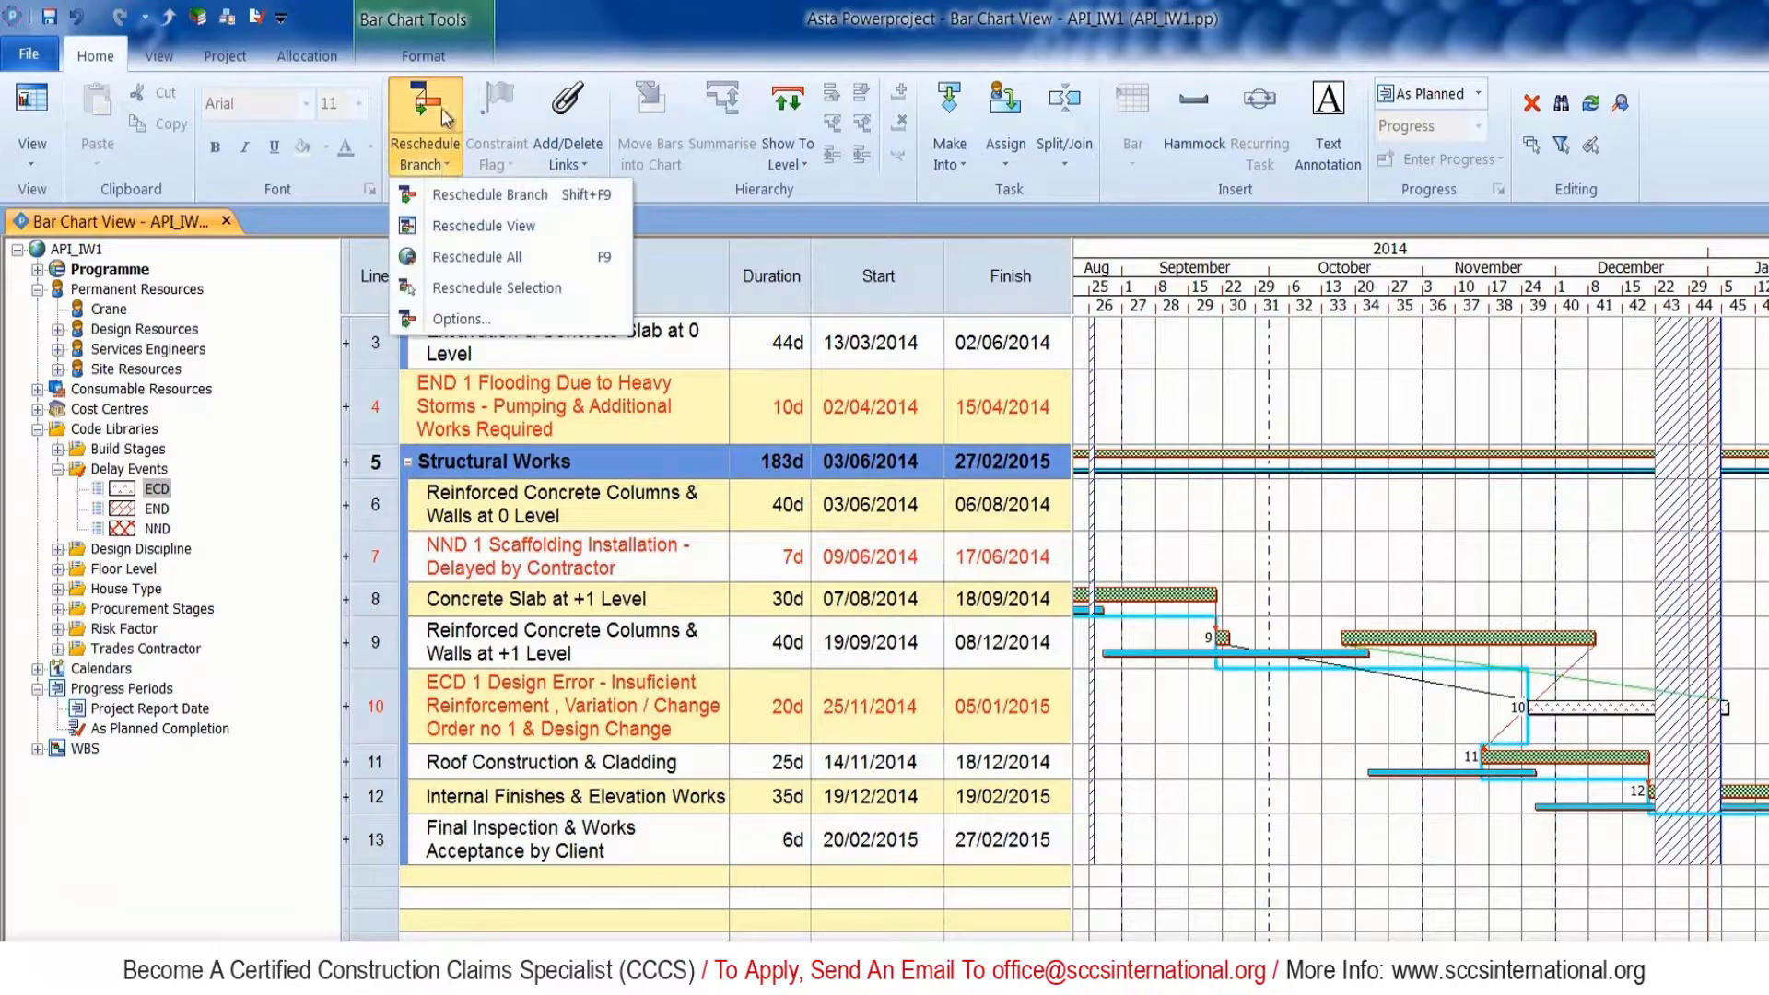
{"action": "left_click", "coordinate": [463, 262]}
{"action": "left_click", "coordinate": [1123, 676]}
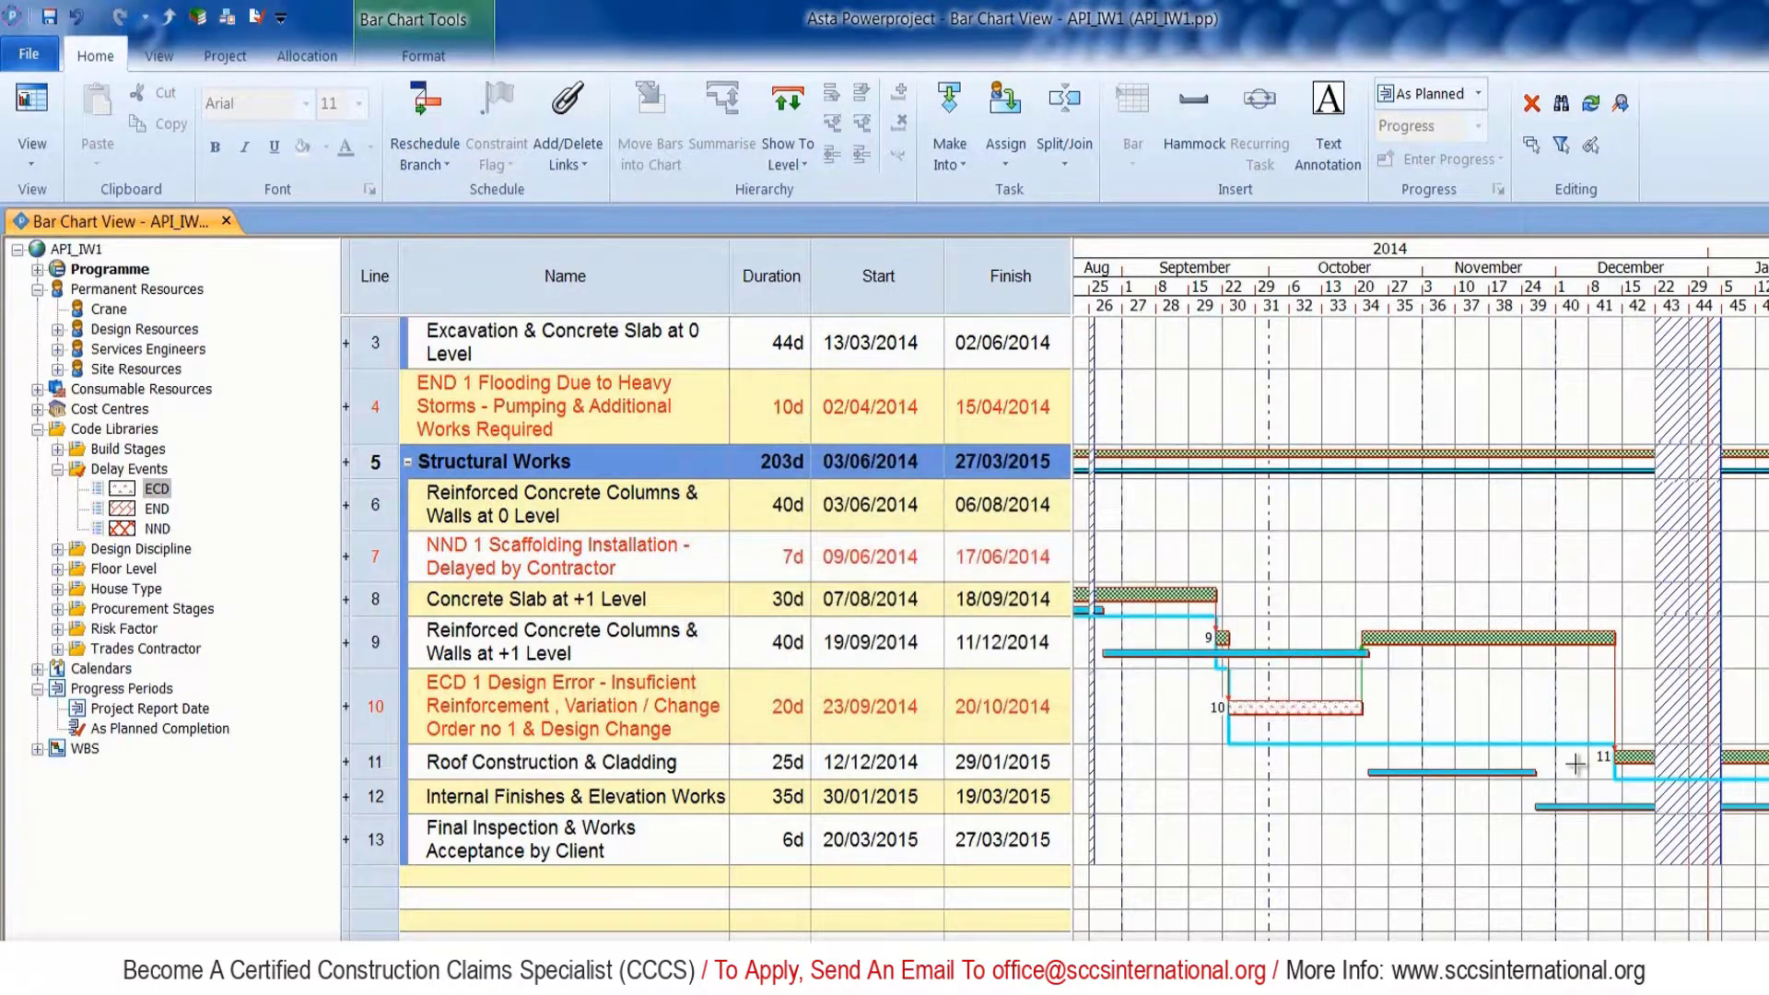
Move the Impacted Completion annotation clear of the bars, to the end of the Final Inspection & Works Acceptance by Client bar.
{"action": "scroll", "coordinate": [1345, 649], "scroll_direction": "down", "scroll_amount": 2}
{"action": "scroll", "coordinate": [1354, 676], "scroll_direction": "up", "scroll_amount": 2}
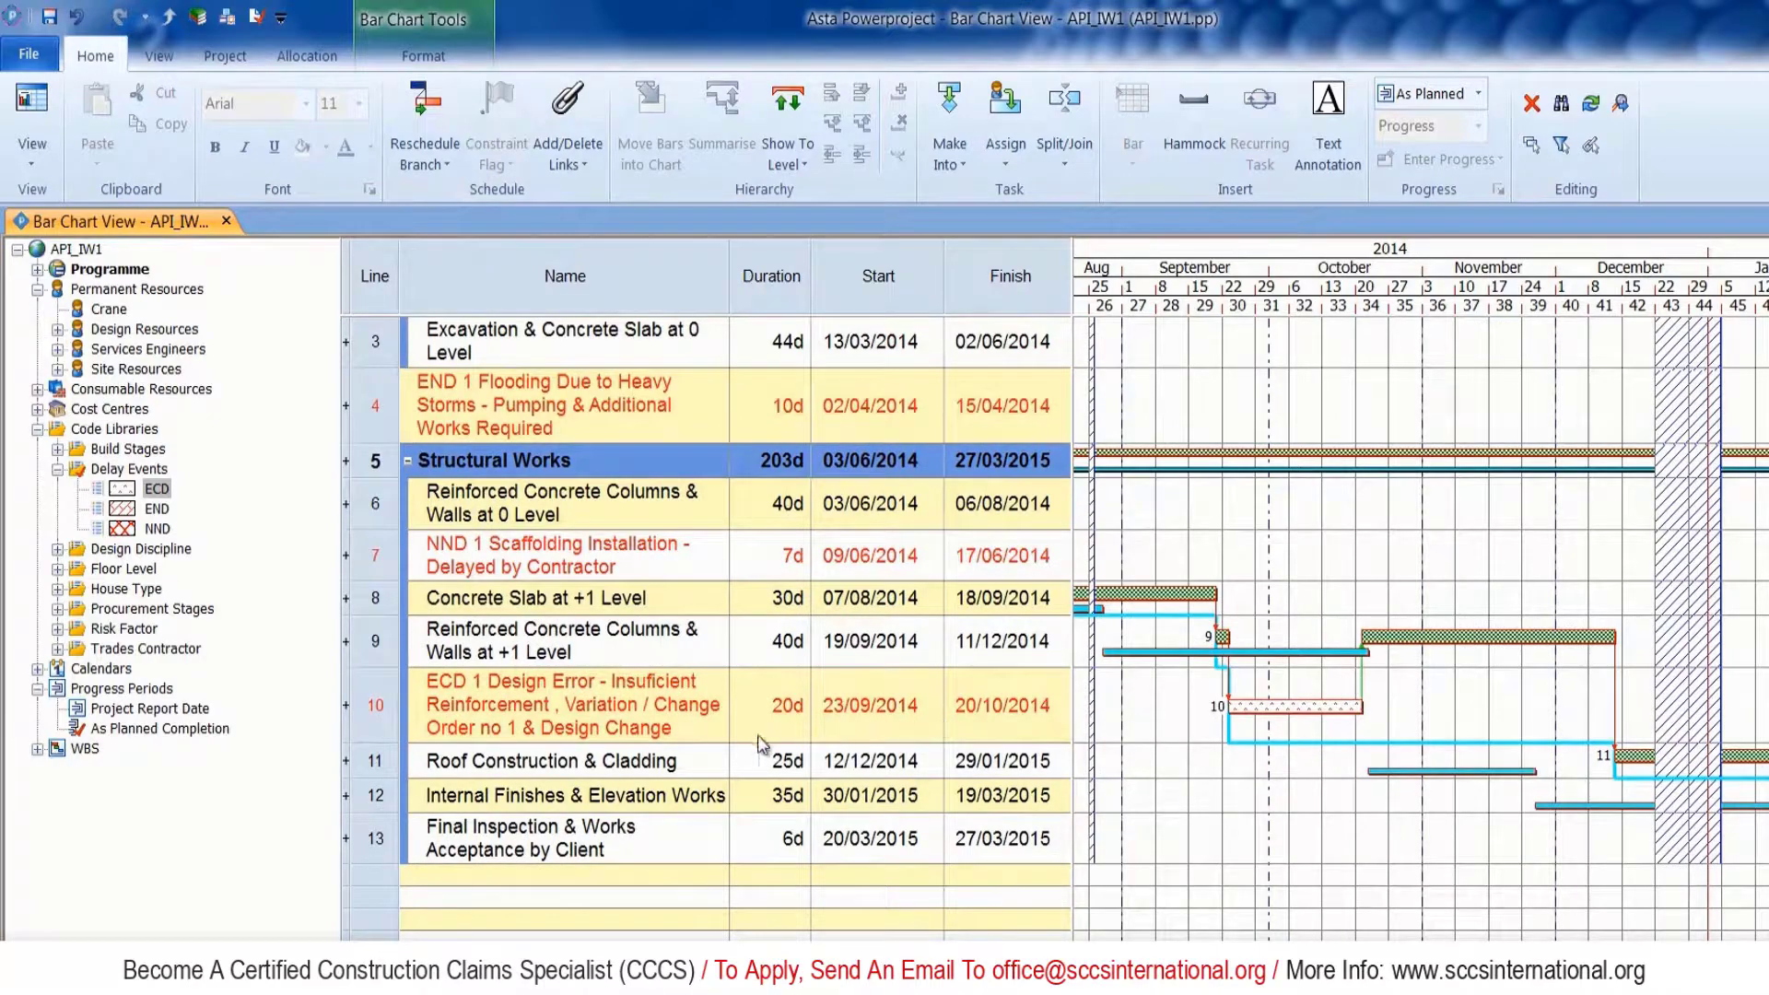
{"action": "scroll", "coordinate": [1013, 820], "scroll_direction": "down", "scroll_amount": 1}
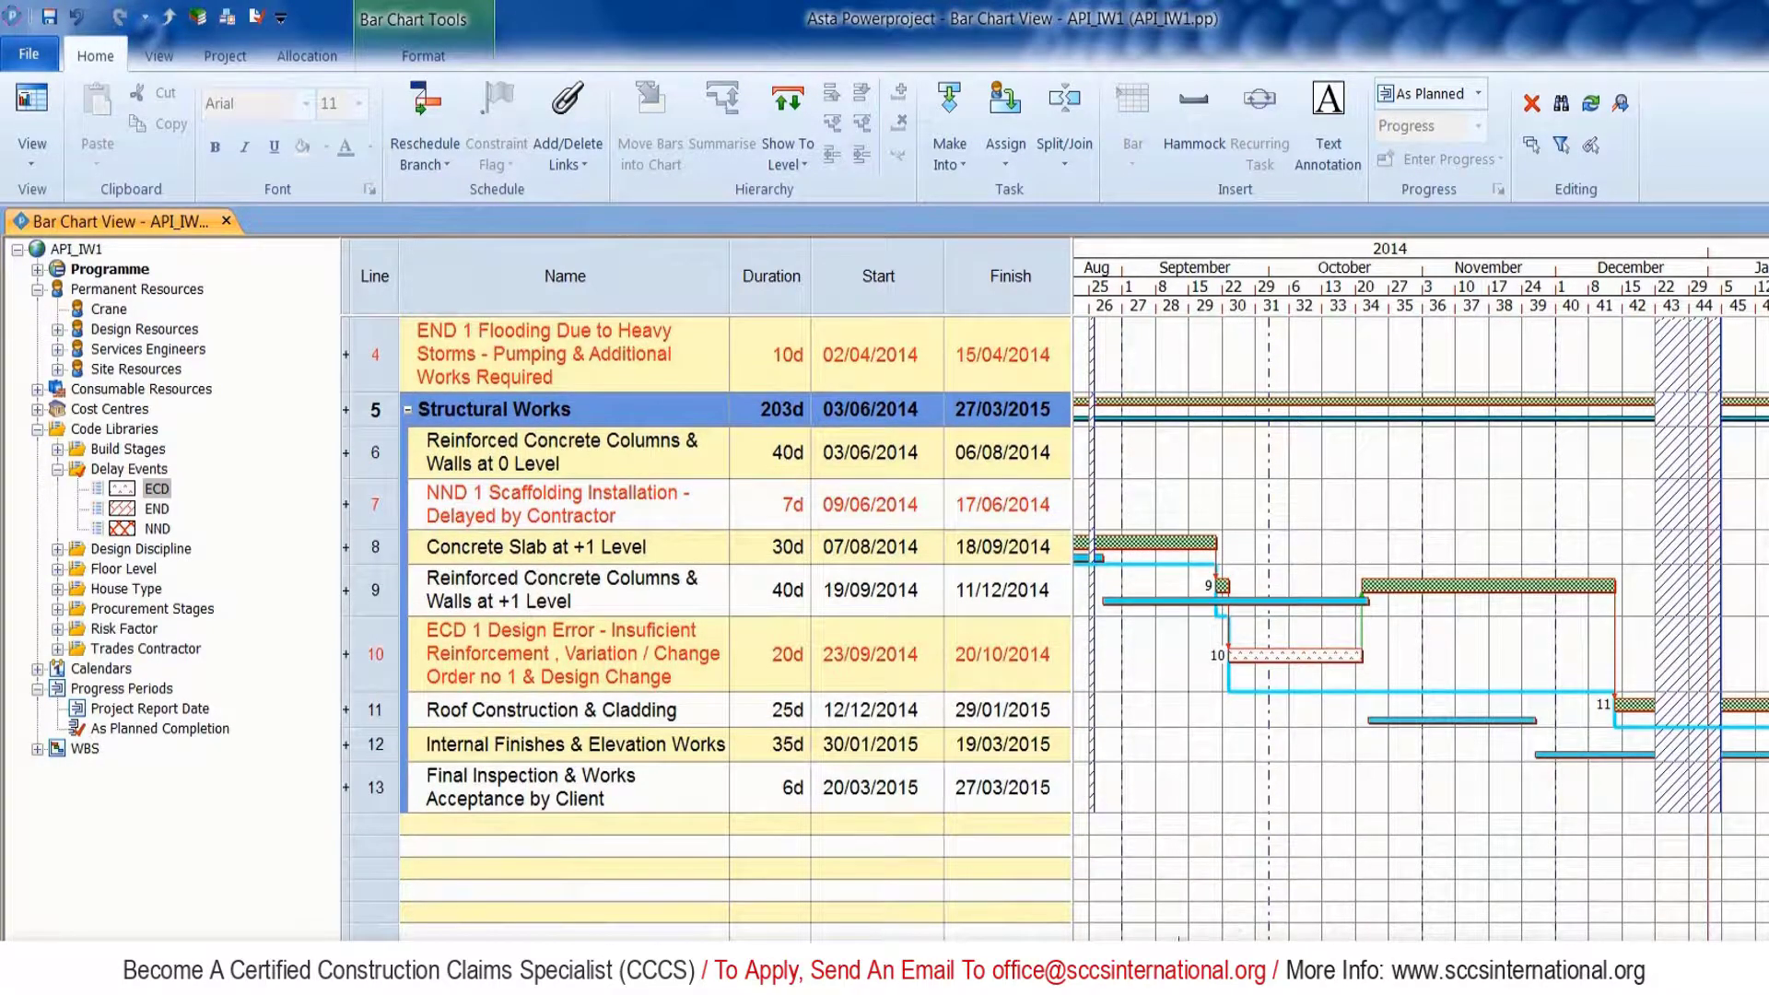
{"action": "scroll", "coordinate": [1421, 608], "scroll_direction": "right", "scroll_amount": 5}
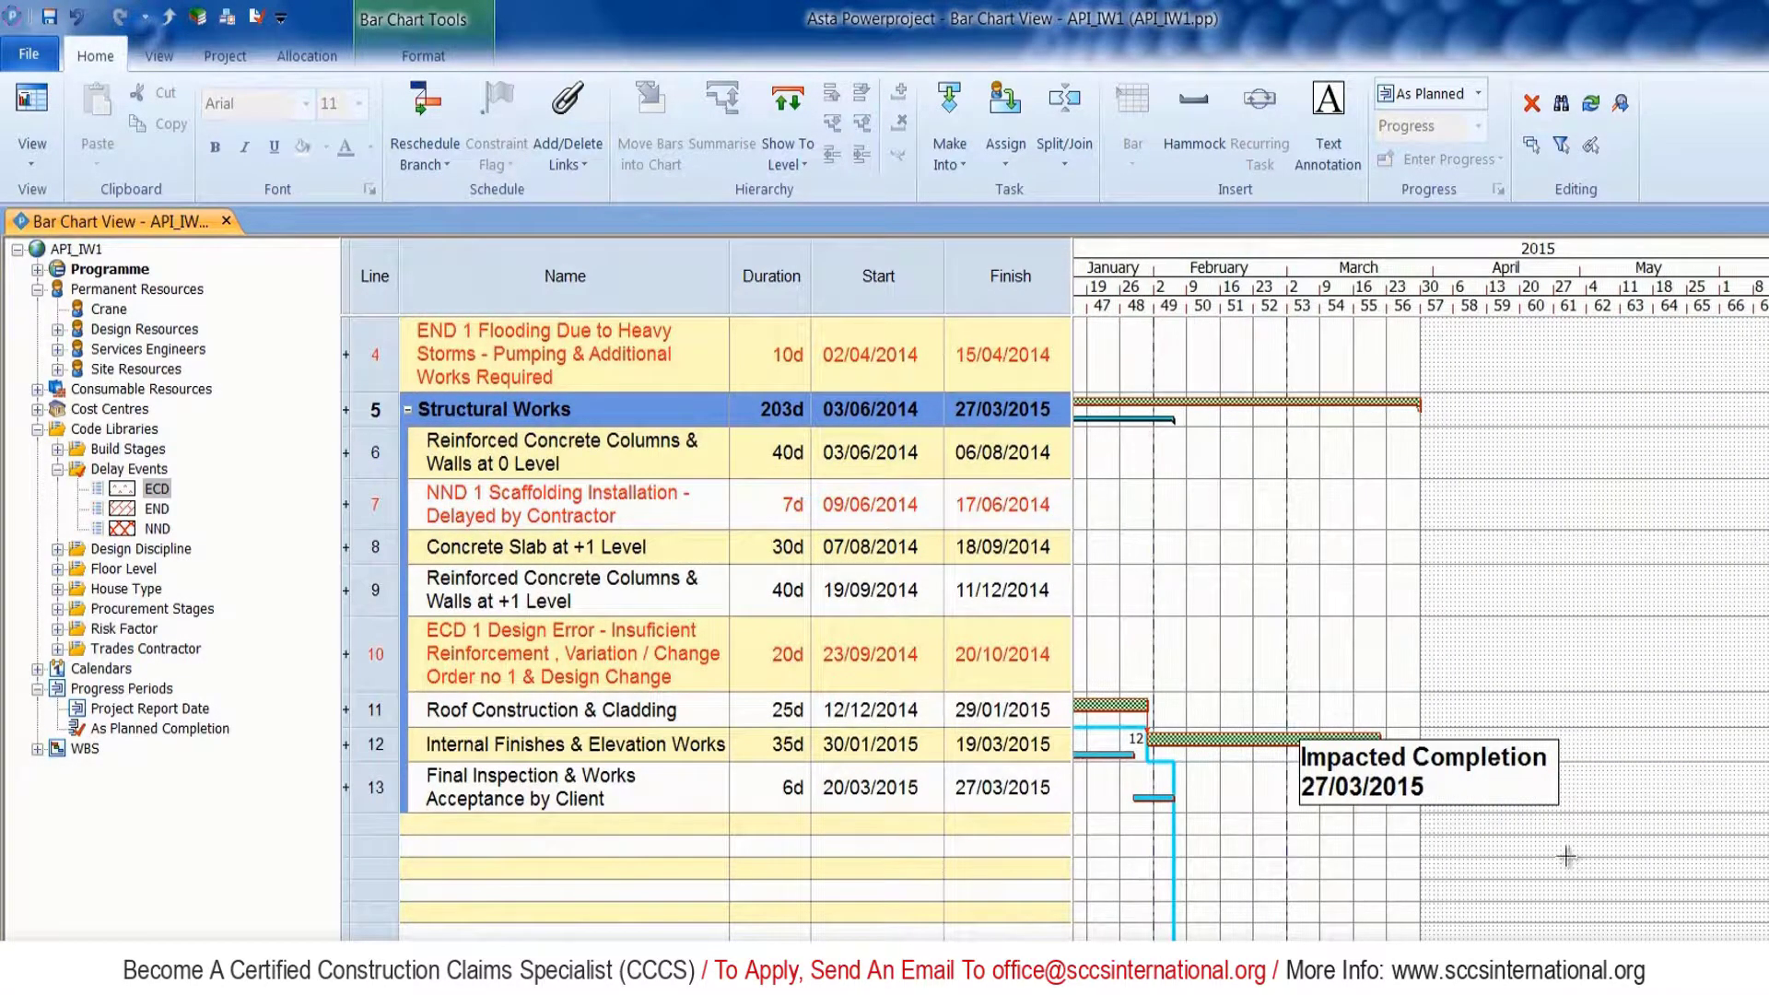
{"action": "mouse_move", "coordinate": [1424, 757]}
{"action": "left_mouse_down"}
{"action": "mouse_move", "coordinate": [1557, 757]}
{"action": "mouse_move", "coordinate": [1538, 762]}
{"action": "left_mouse_up"}
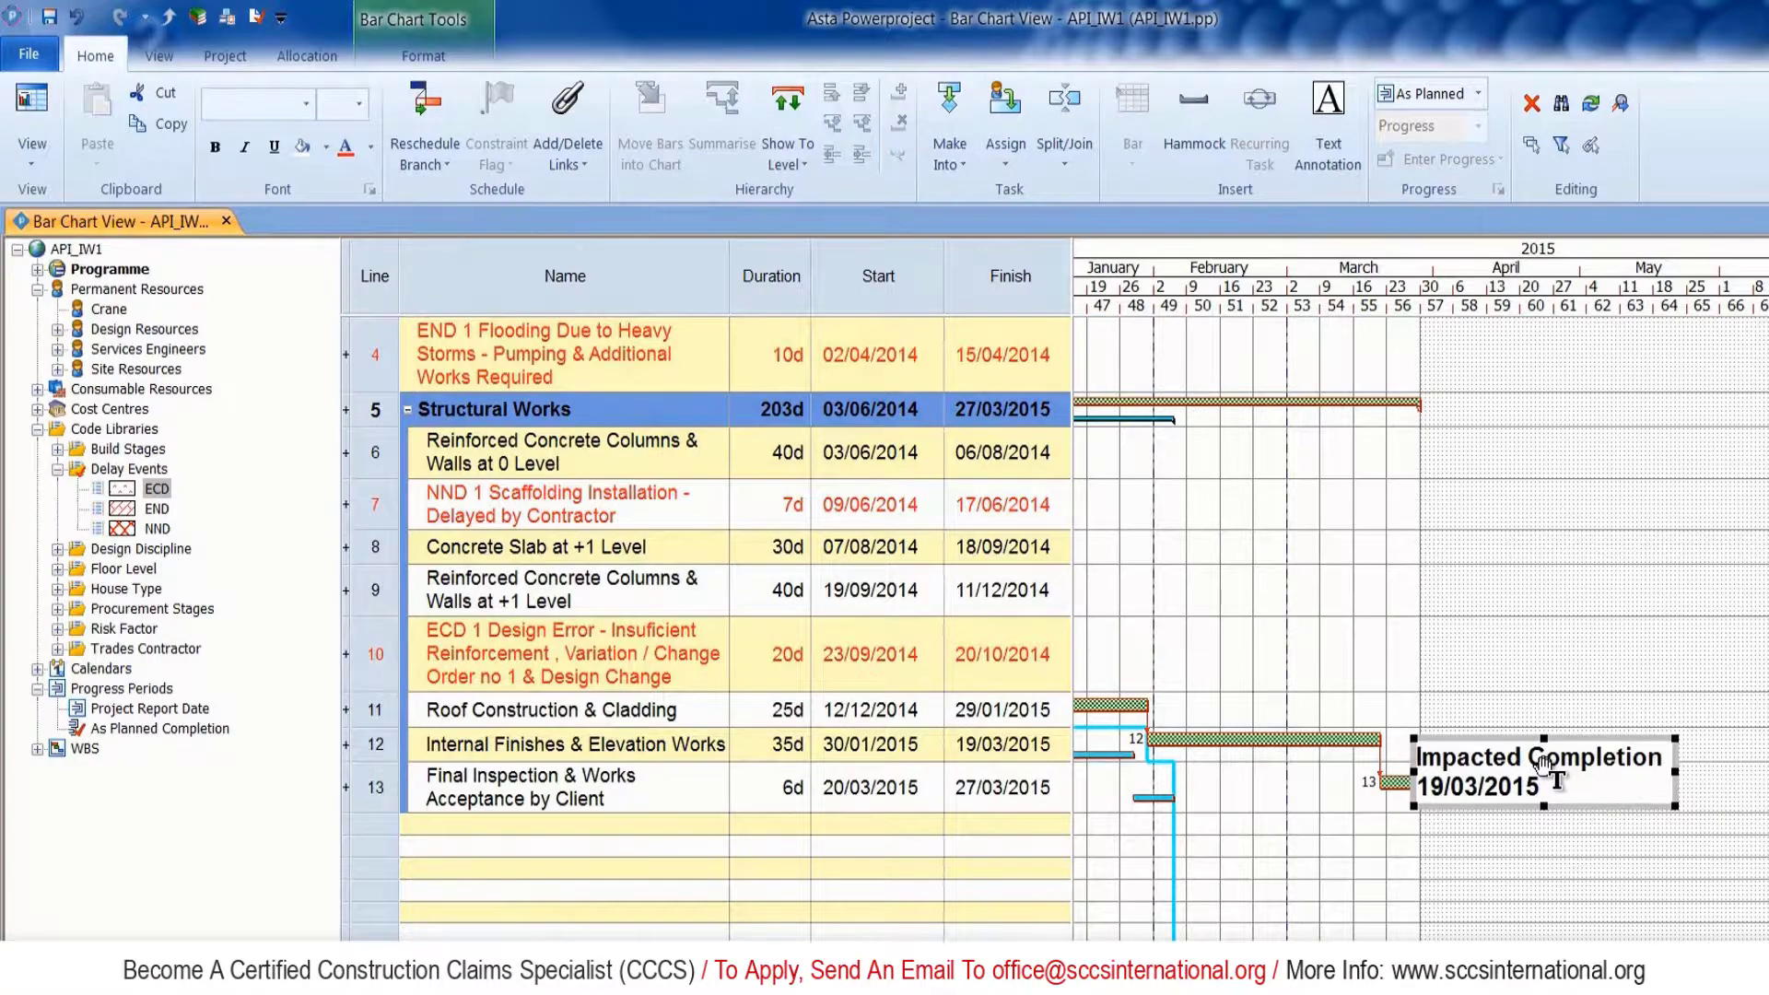
Insert a bar above Internal Finishes & Elevation Works and name it "Leaks Detected & Reported at +1 Level".
{"action": "left_click", "coordinate": [394, 745]}
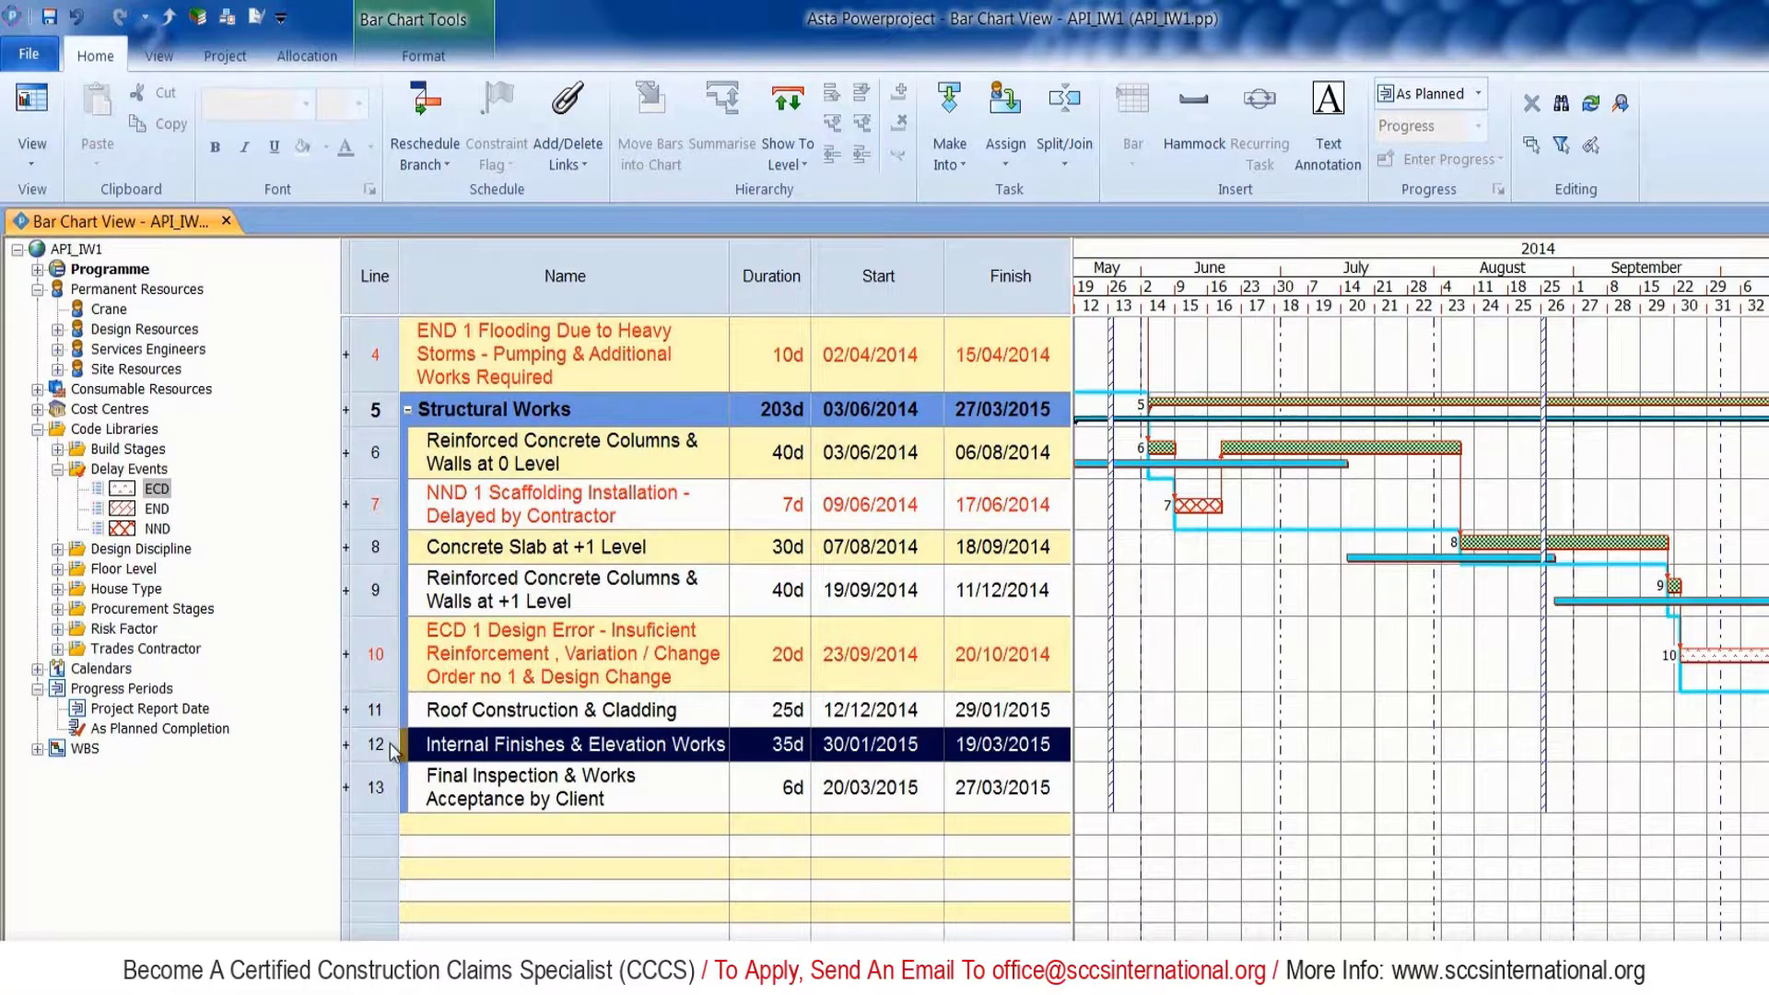
{"action": "right_click", "coordinate": [391, 742]}
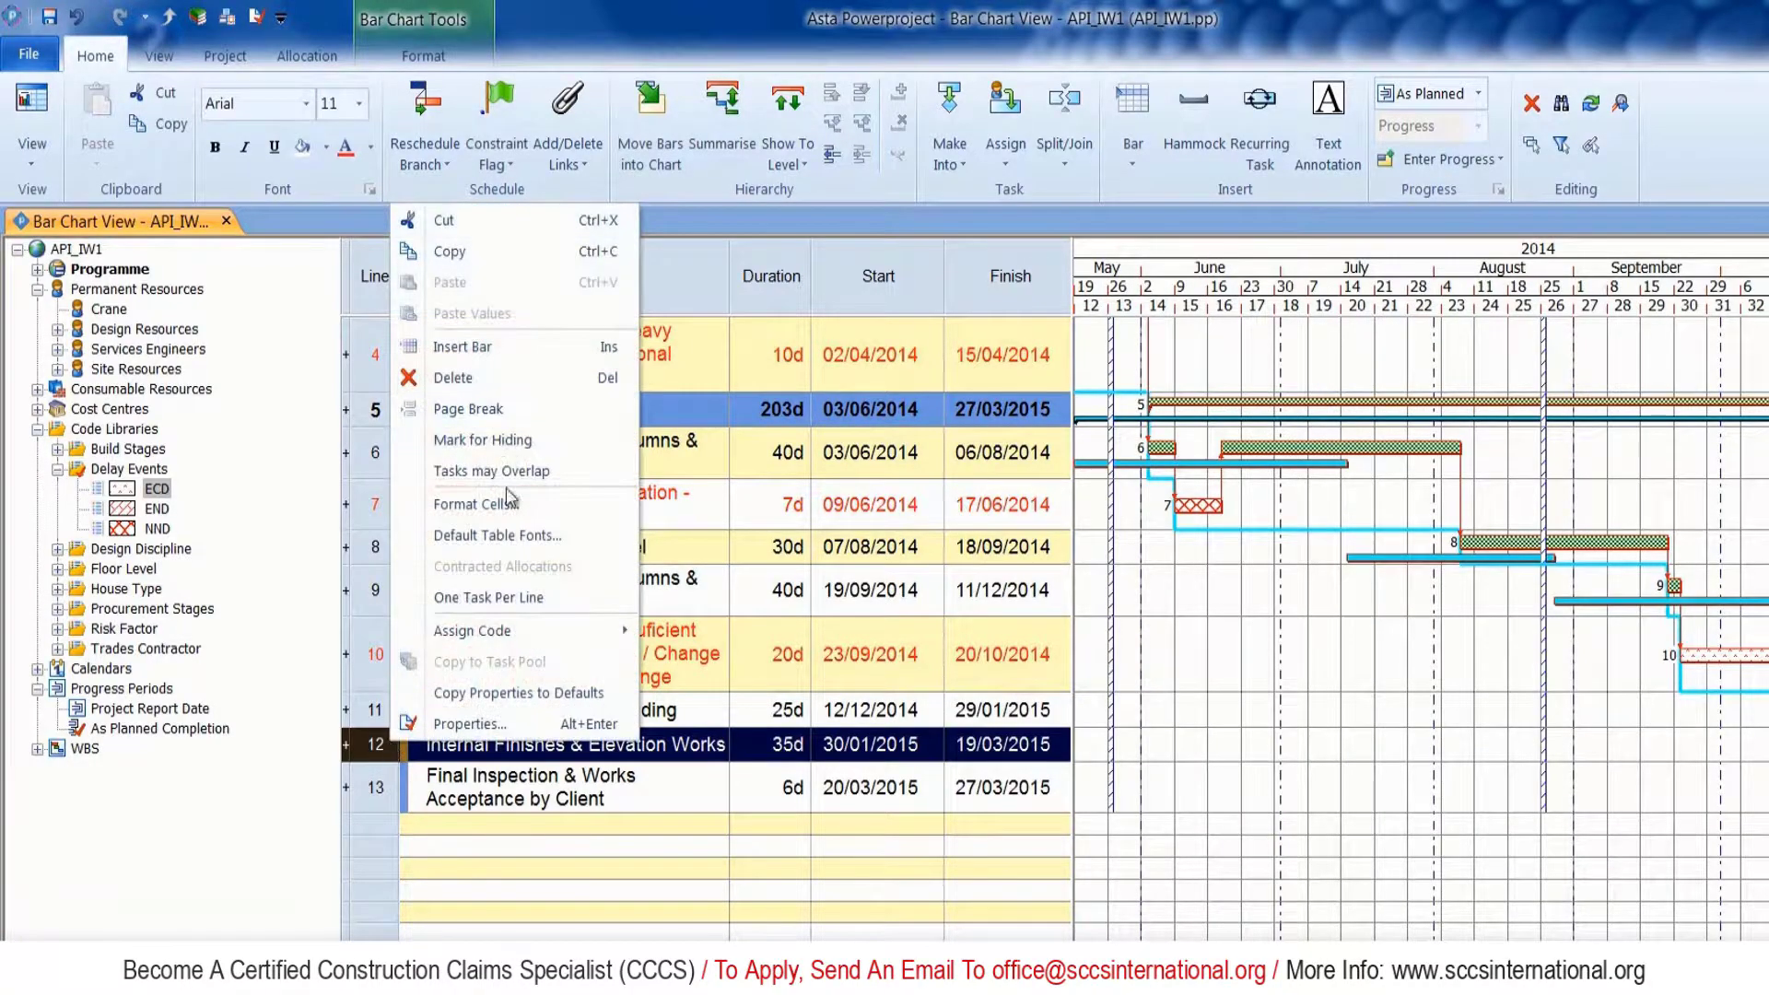
{"action": "left_click", "coordinate": [535, 342]}
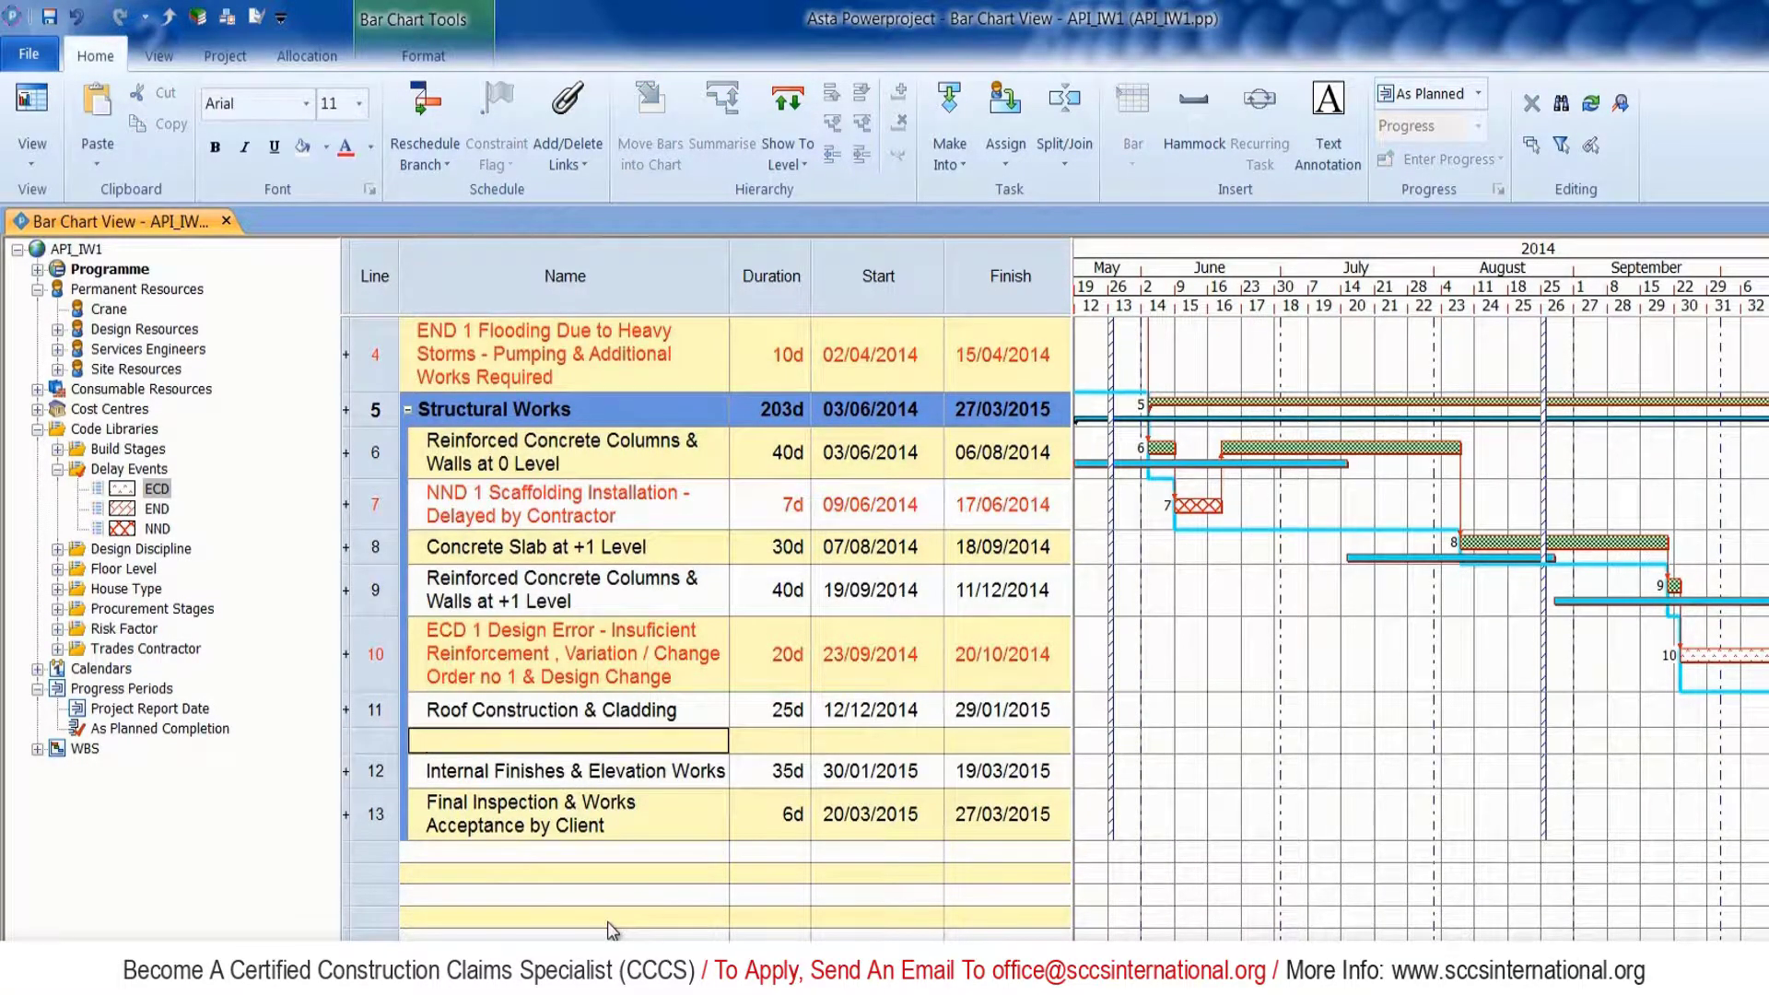
{"action": "type", "text": "Leaks Detected & Re"}
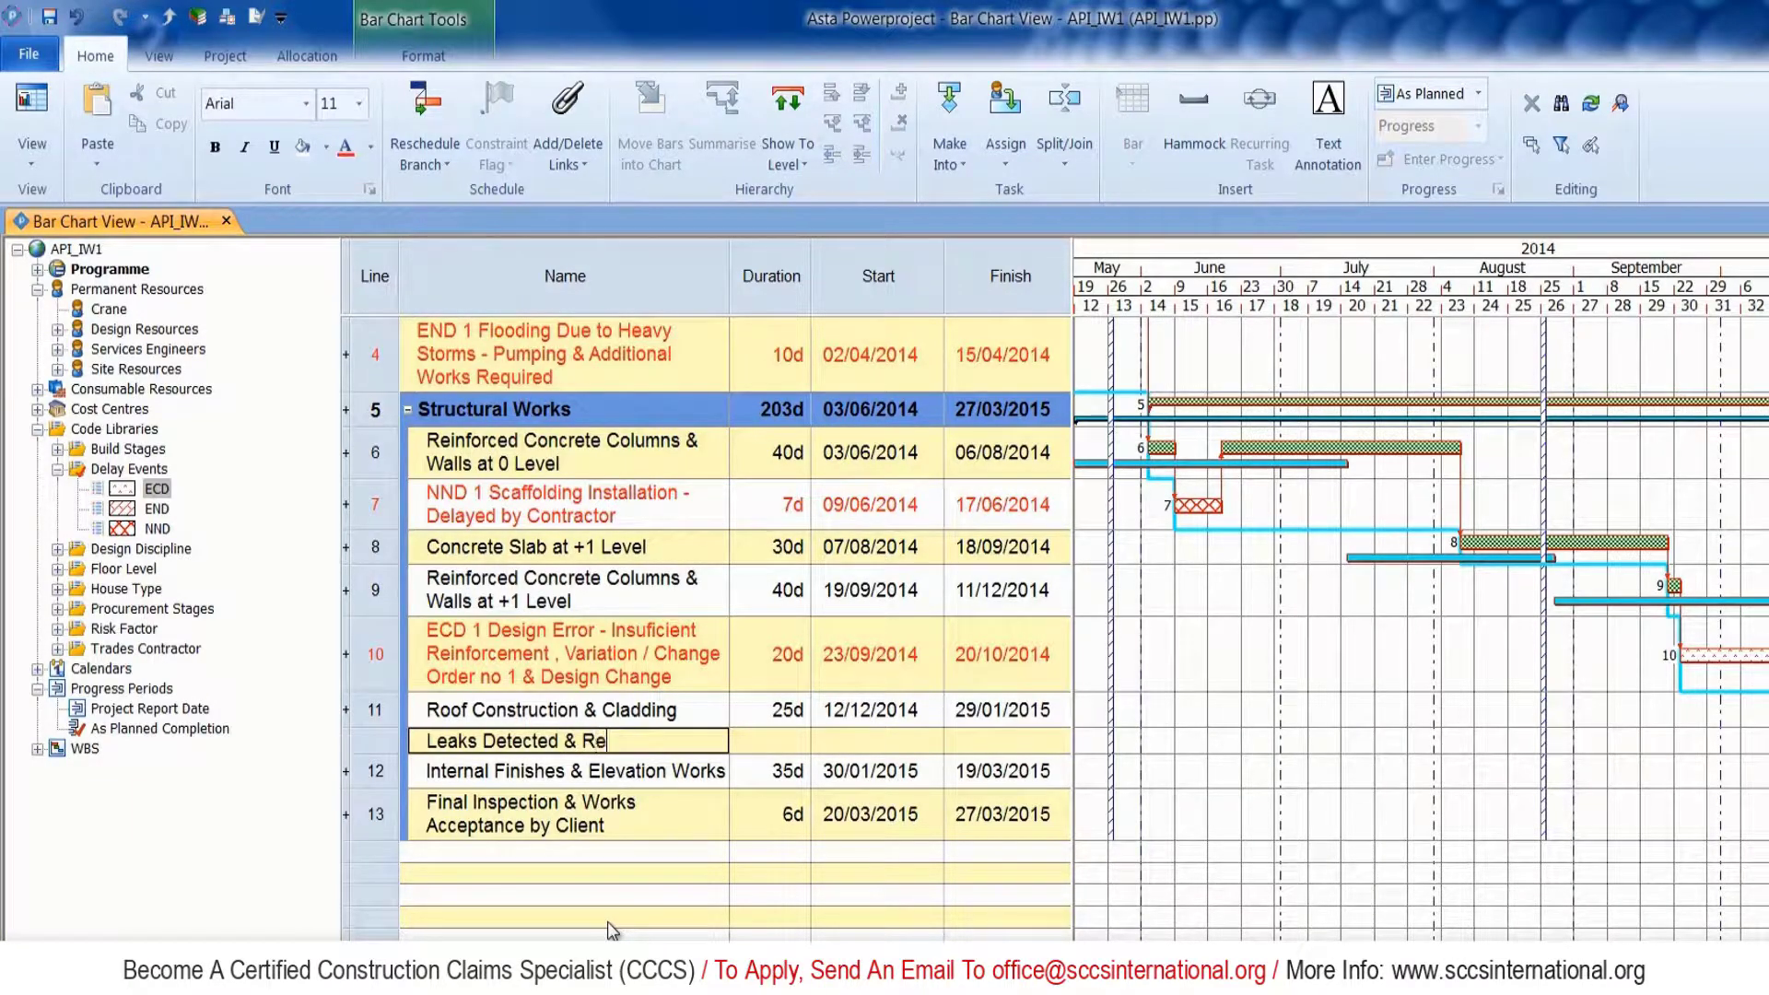
{"action": "type", "text": "ported at +1 Level"}
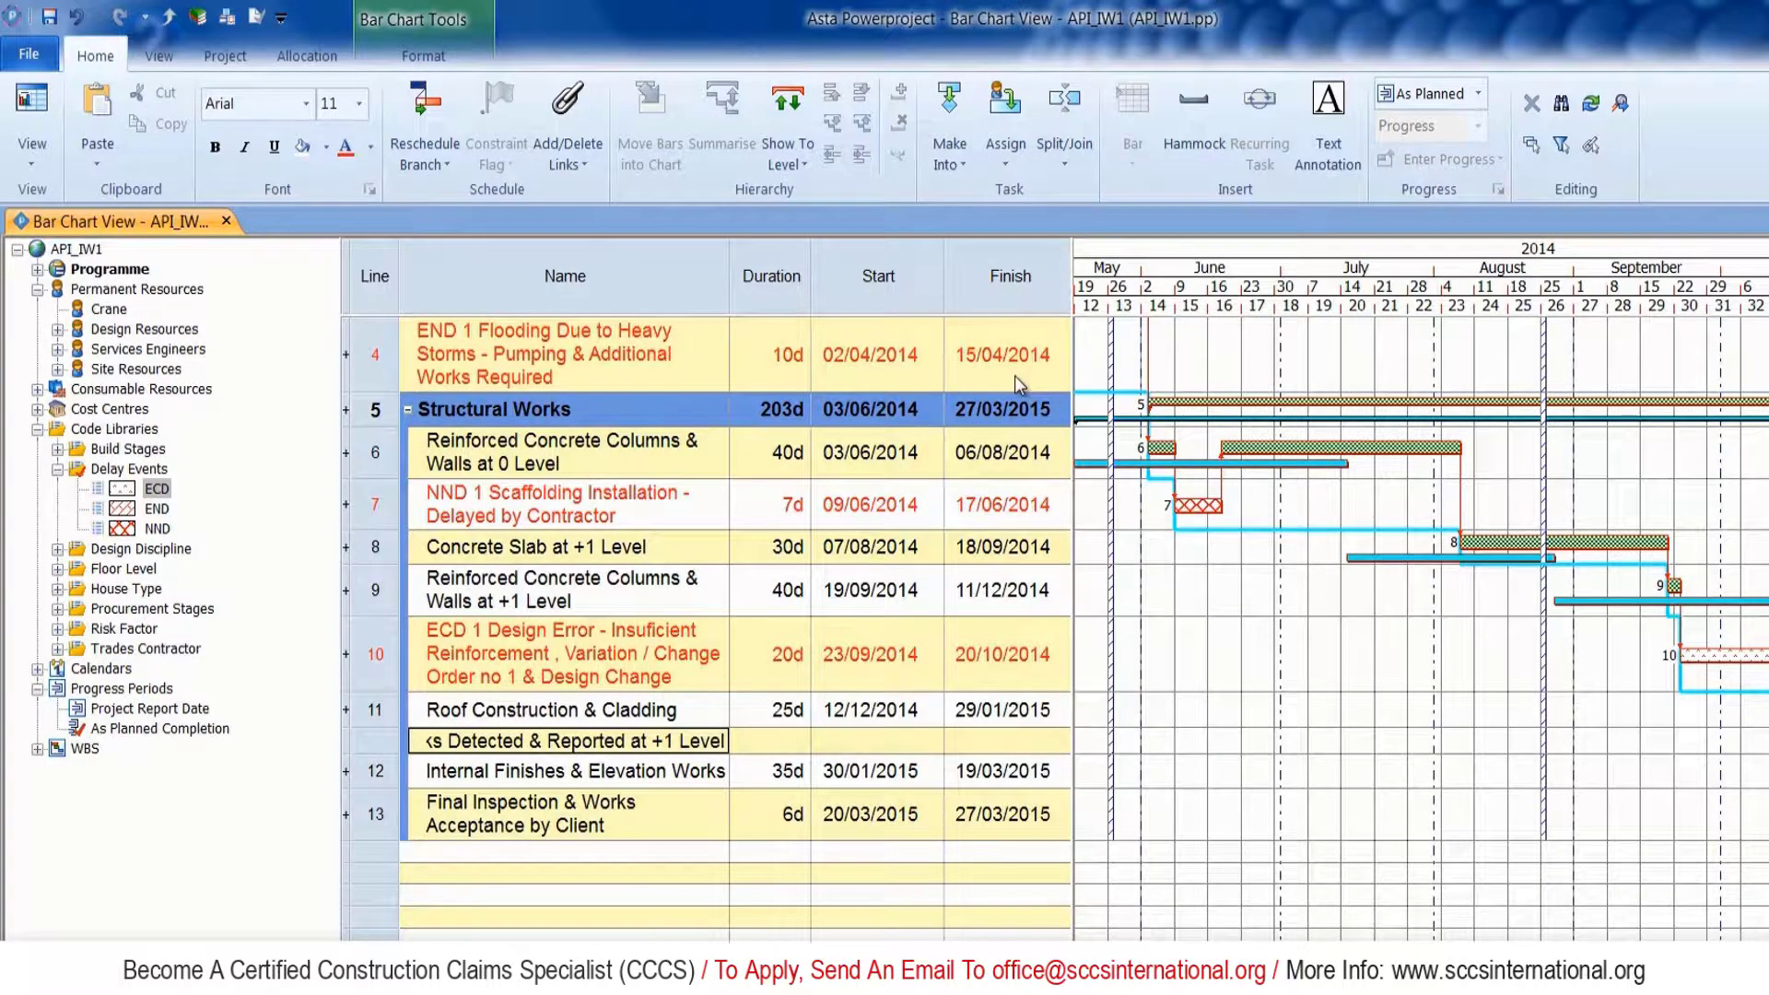
Set the duration of Leaks Detected & Reported at +1 Level to 2 days.
{"action": "key", "text": "Tab"}
{"action": "scroll", "coordinate": [1420, 590], "scroll_direction": "right", "scroll_amount": 10}
{"action": "scroll", "coordinate": [1420, 590], "scroll_direction": "left", "scroll_amount": 1}
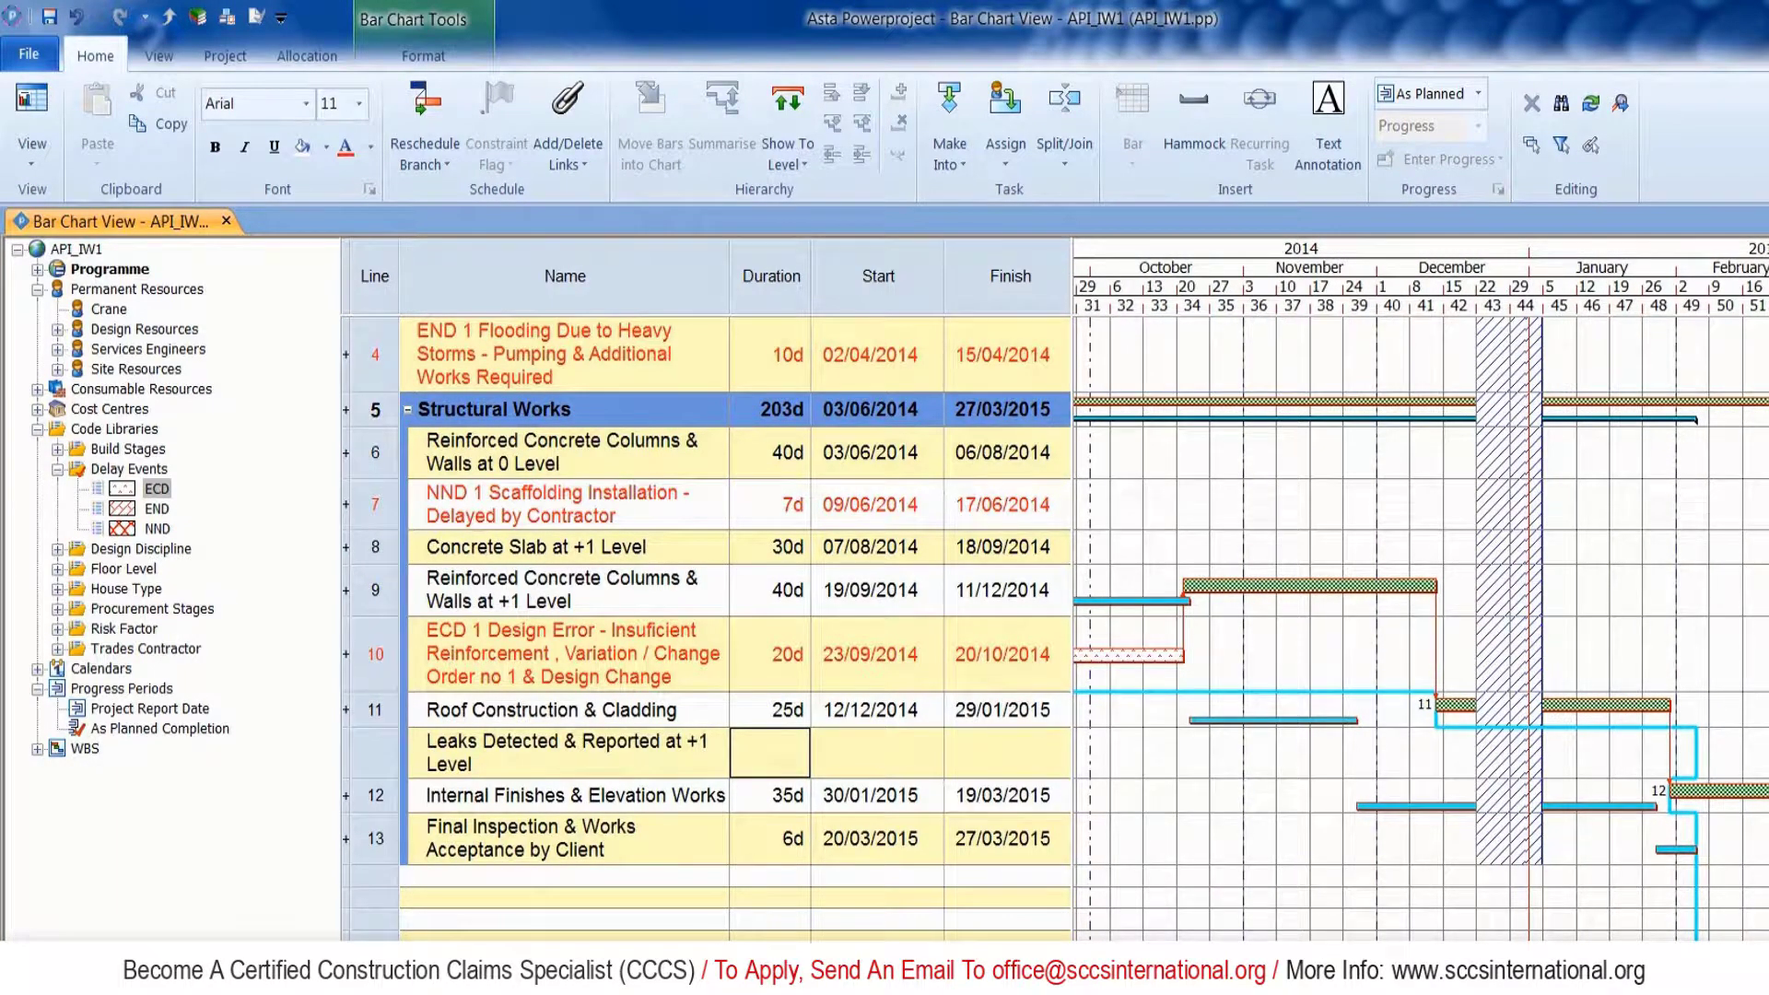
{"action": "type", "text": "2"}
{"action": "key", "text": "Return"}
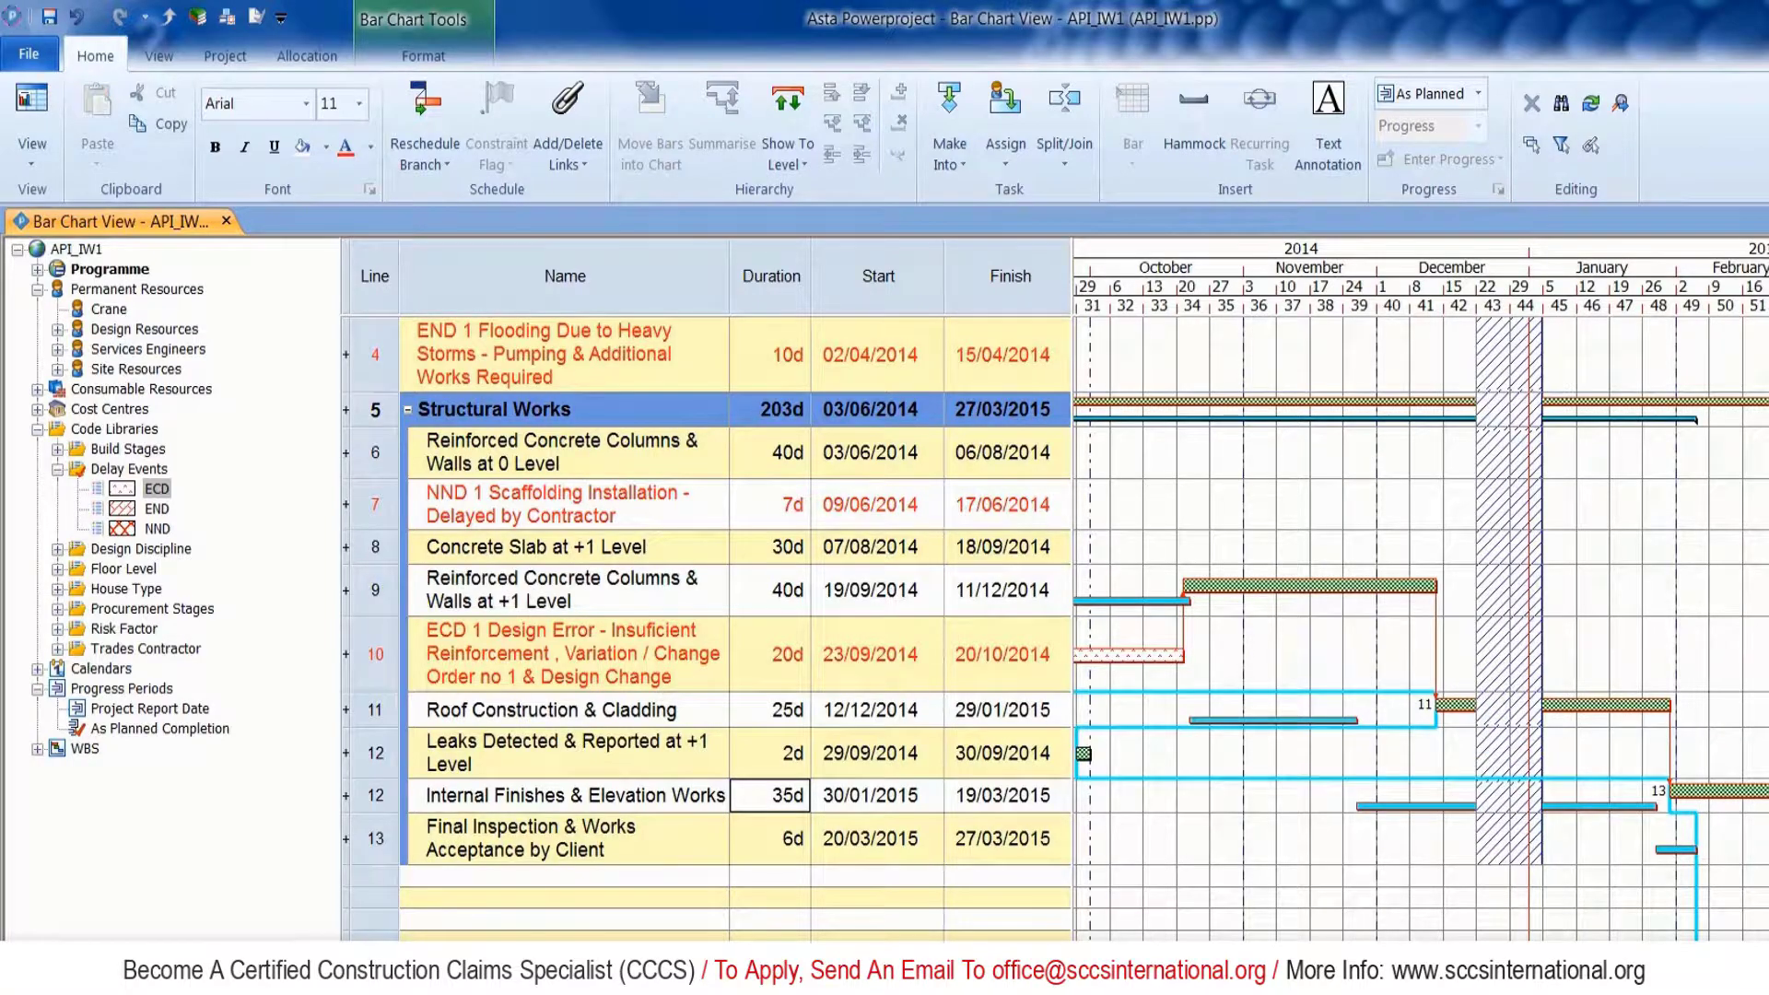
Insert a 12-day bar named "Remedial Works Undertaken by Contractor" above Internal Finishes & Elevation Works.
{"action": "left_click", "coordinate": [377, 796]}
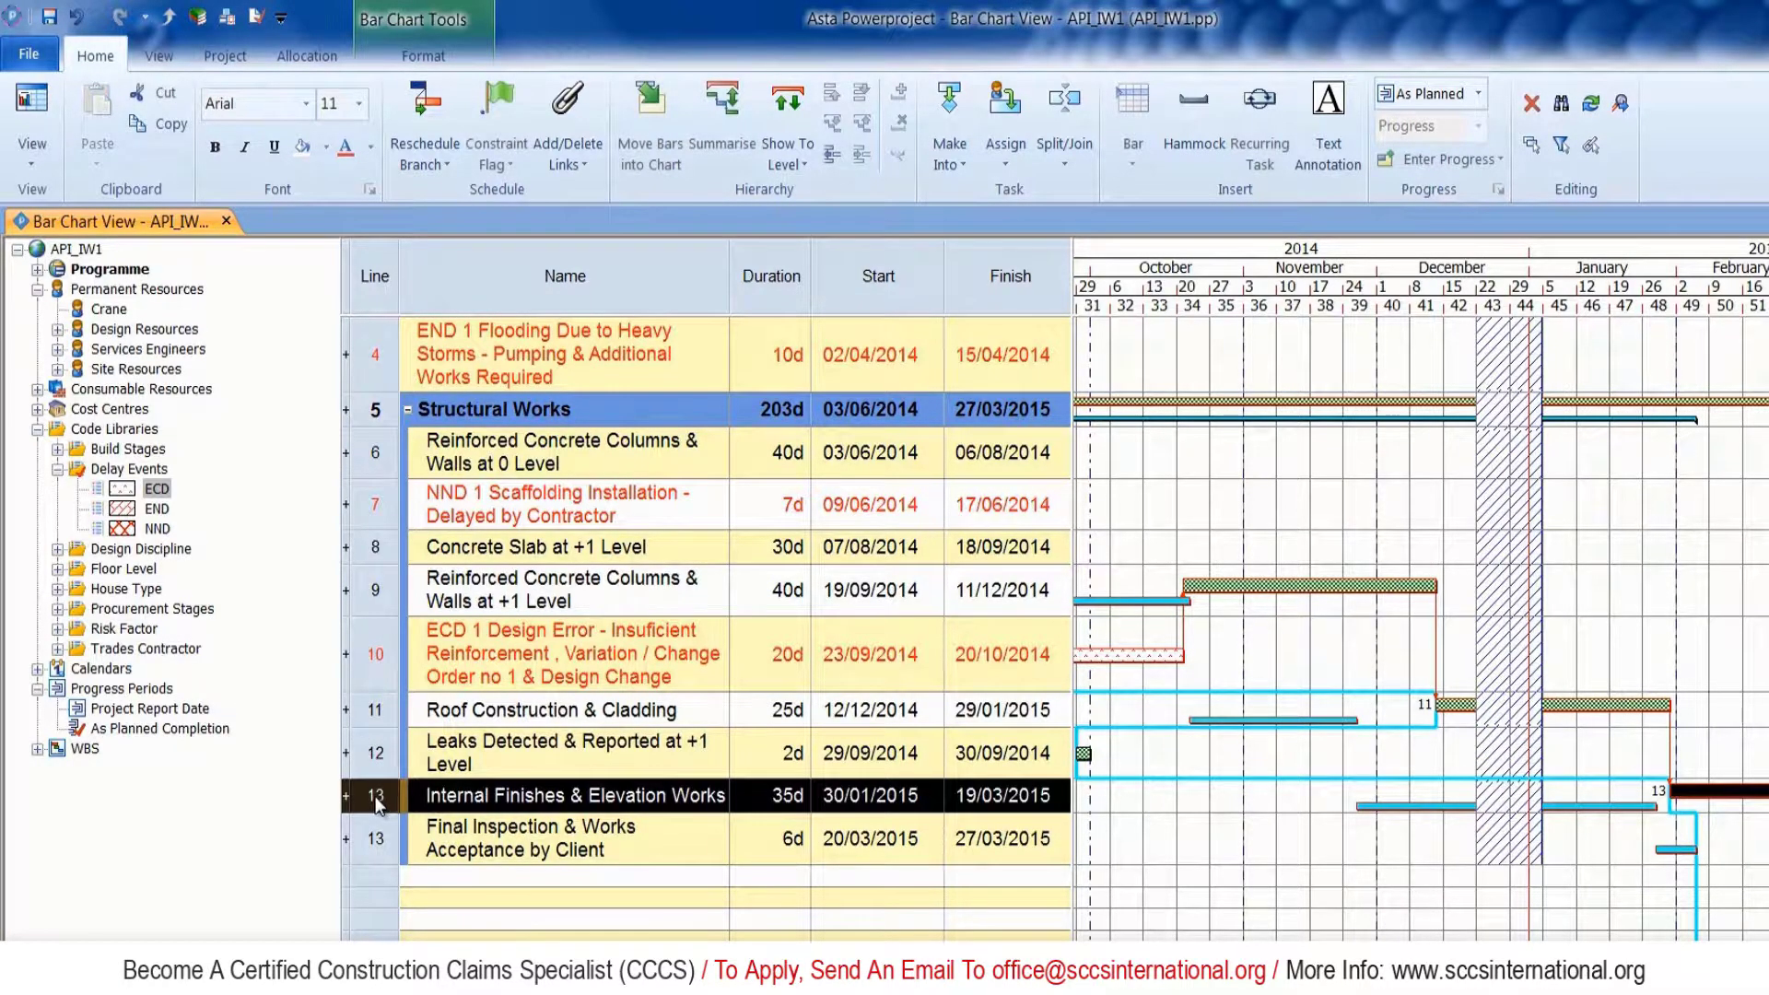
{"action": "right_click", "coordinate": [377, 796]}
{"action": "left_click", "coordinate": [479, 403]}
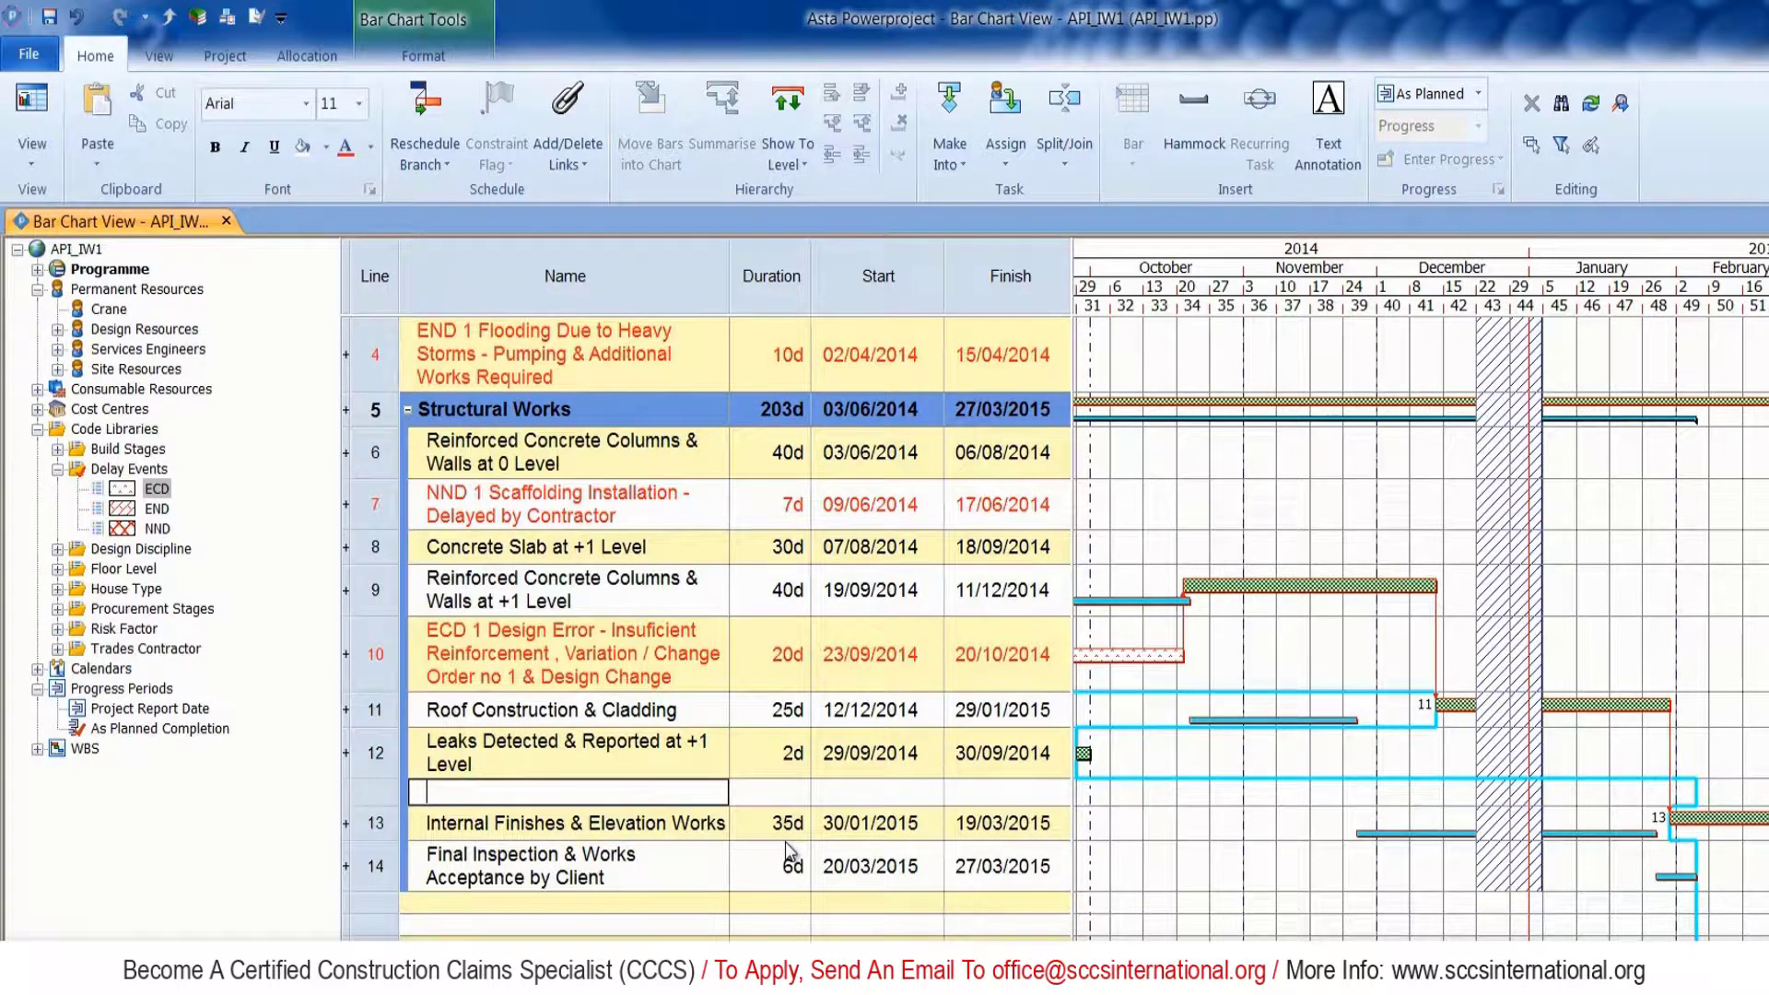
{"action": "type", "text": "Remedial Works "}
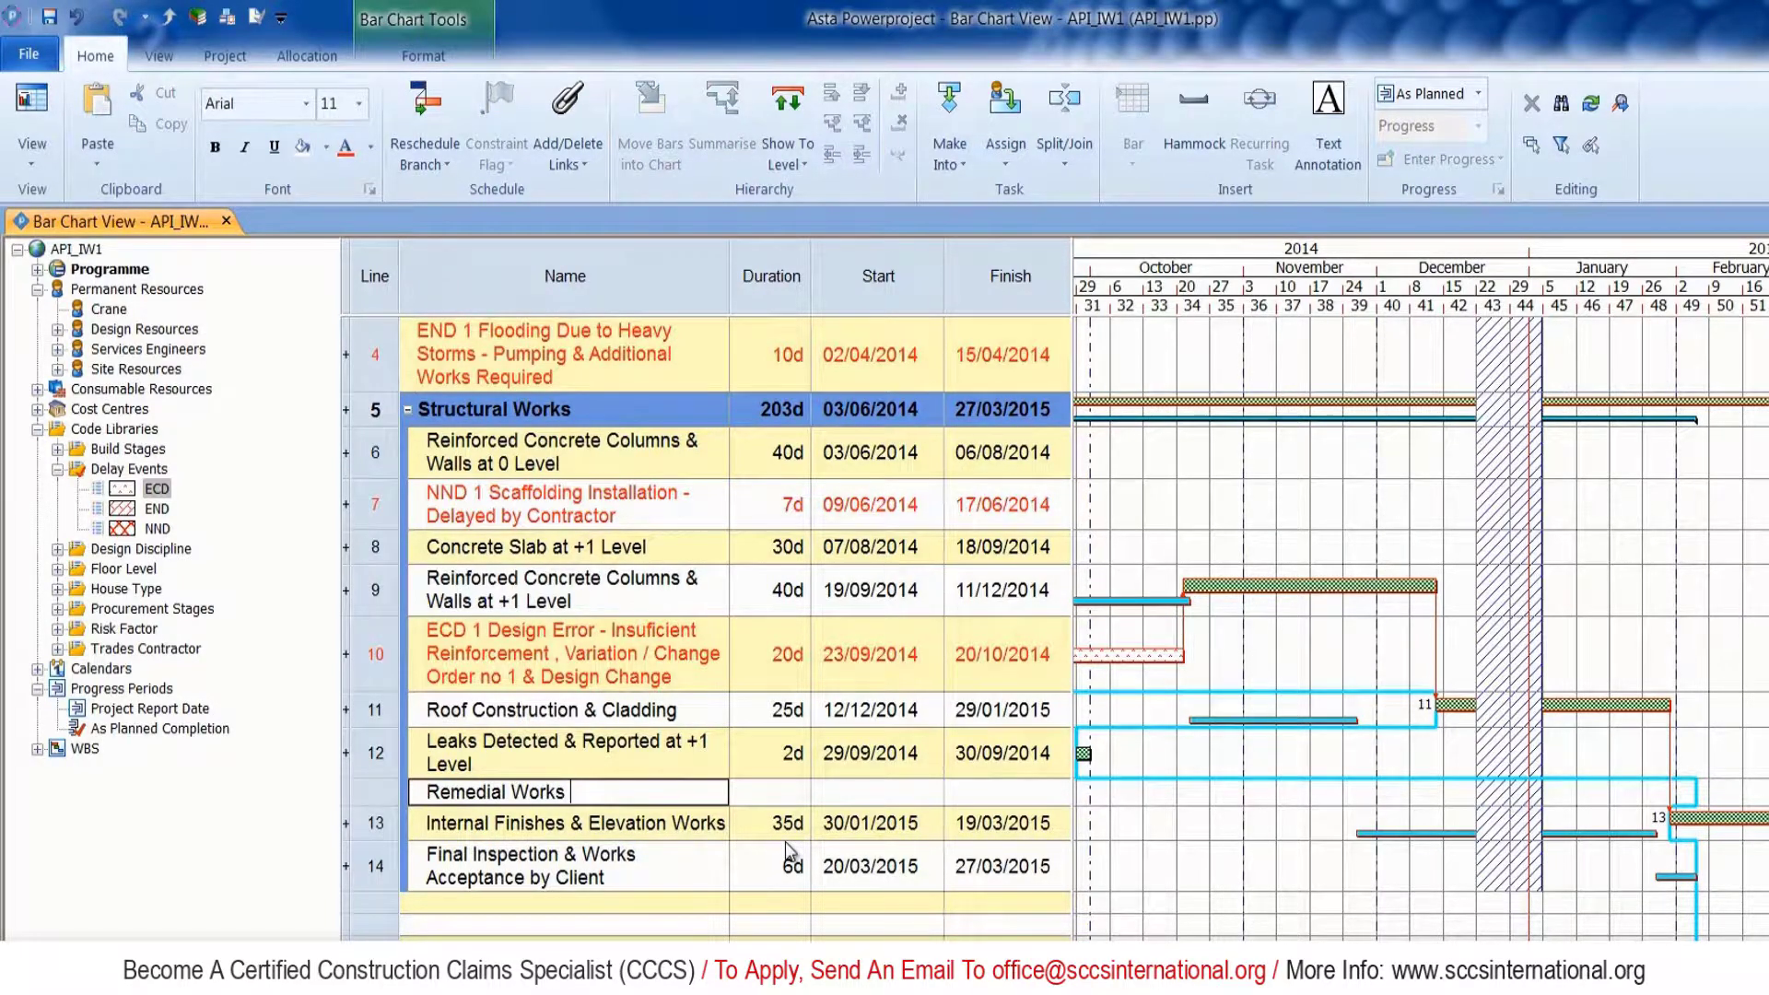
{"action": "type", "text": "Undertaken by"}
{"action": "type", "text": "ractor"}
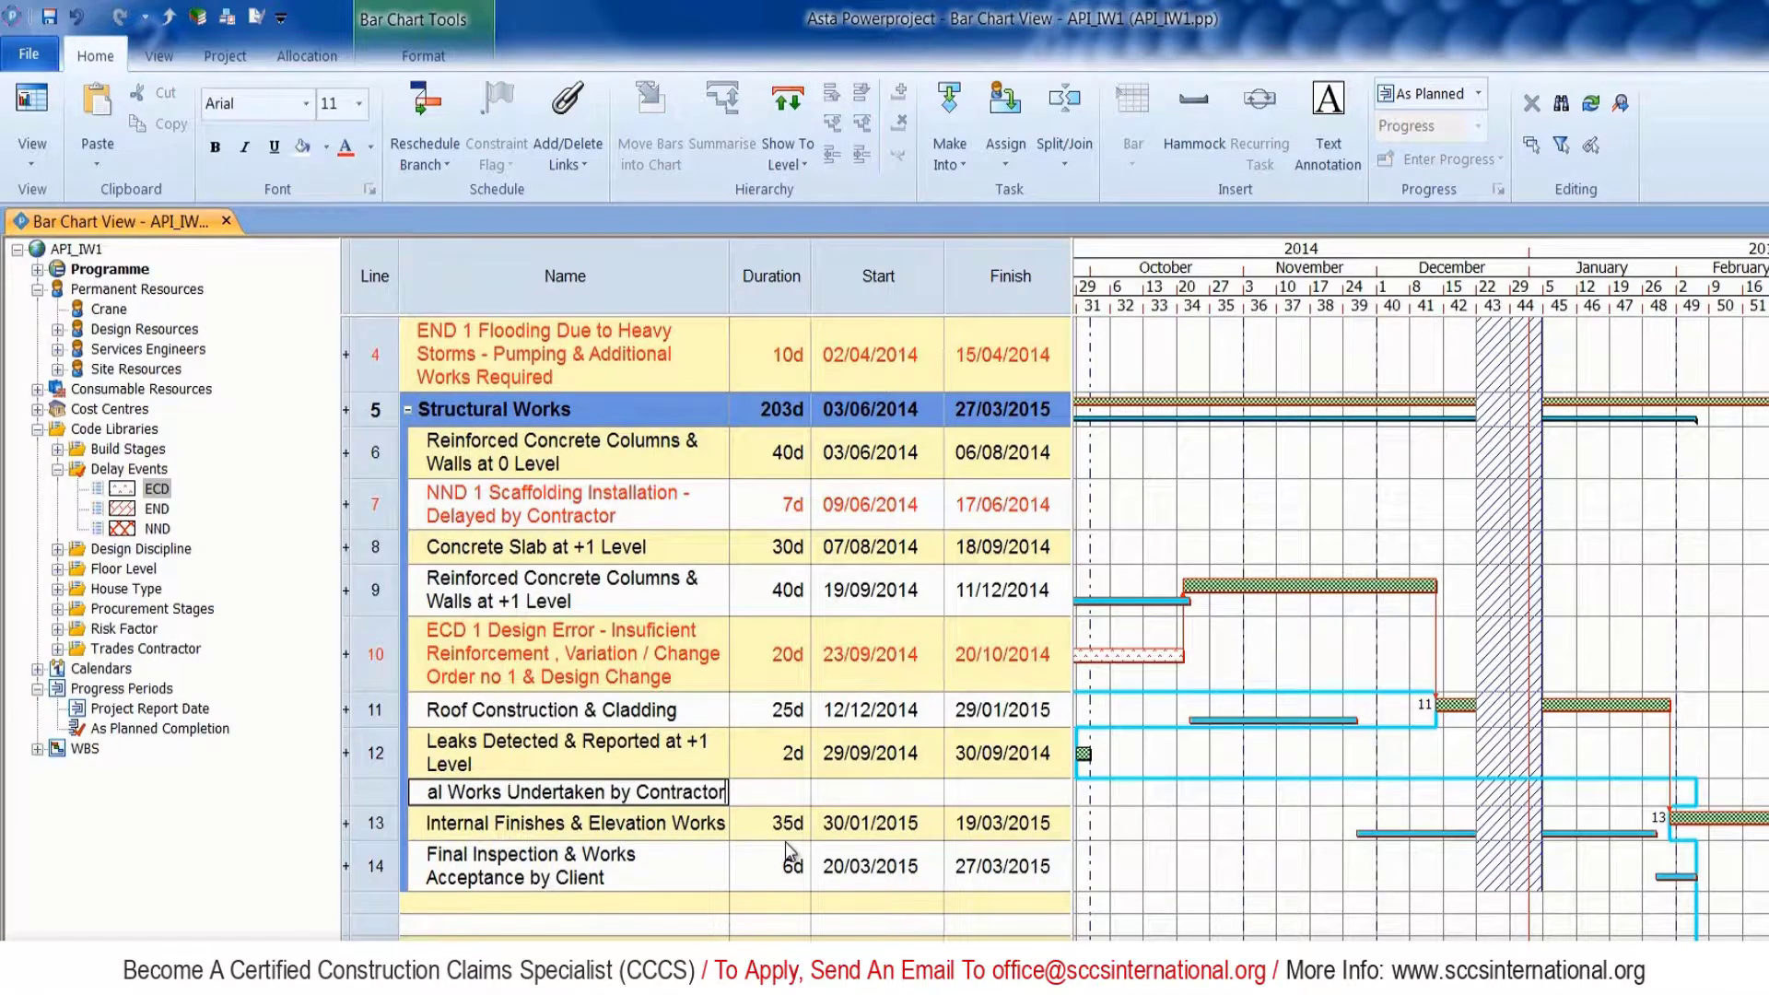
{"action": "key", "text": "Tab"}
{"action": "type", "text": "12"}
{"action": "key", "text": "Return"}
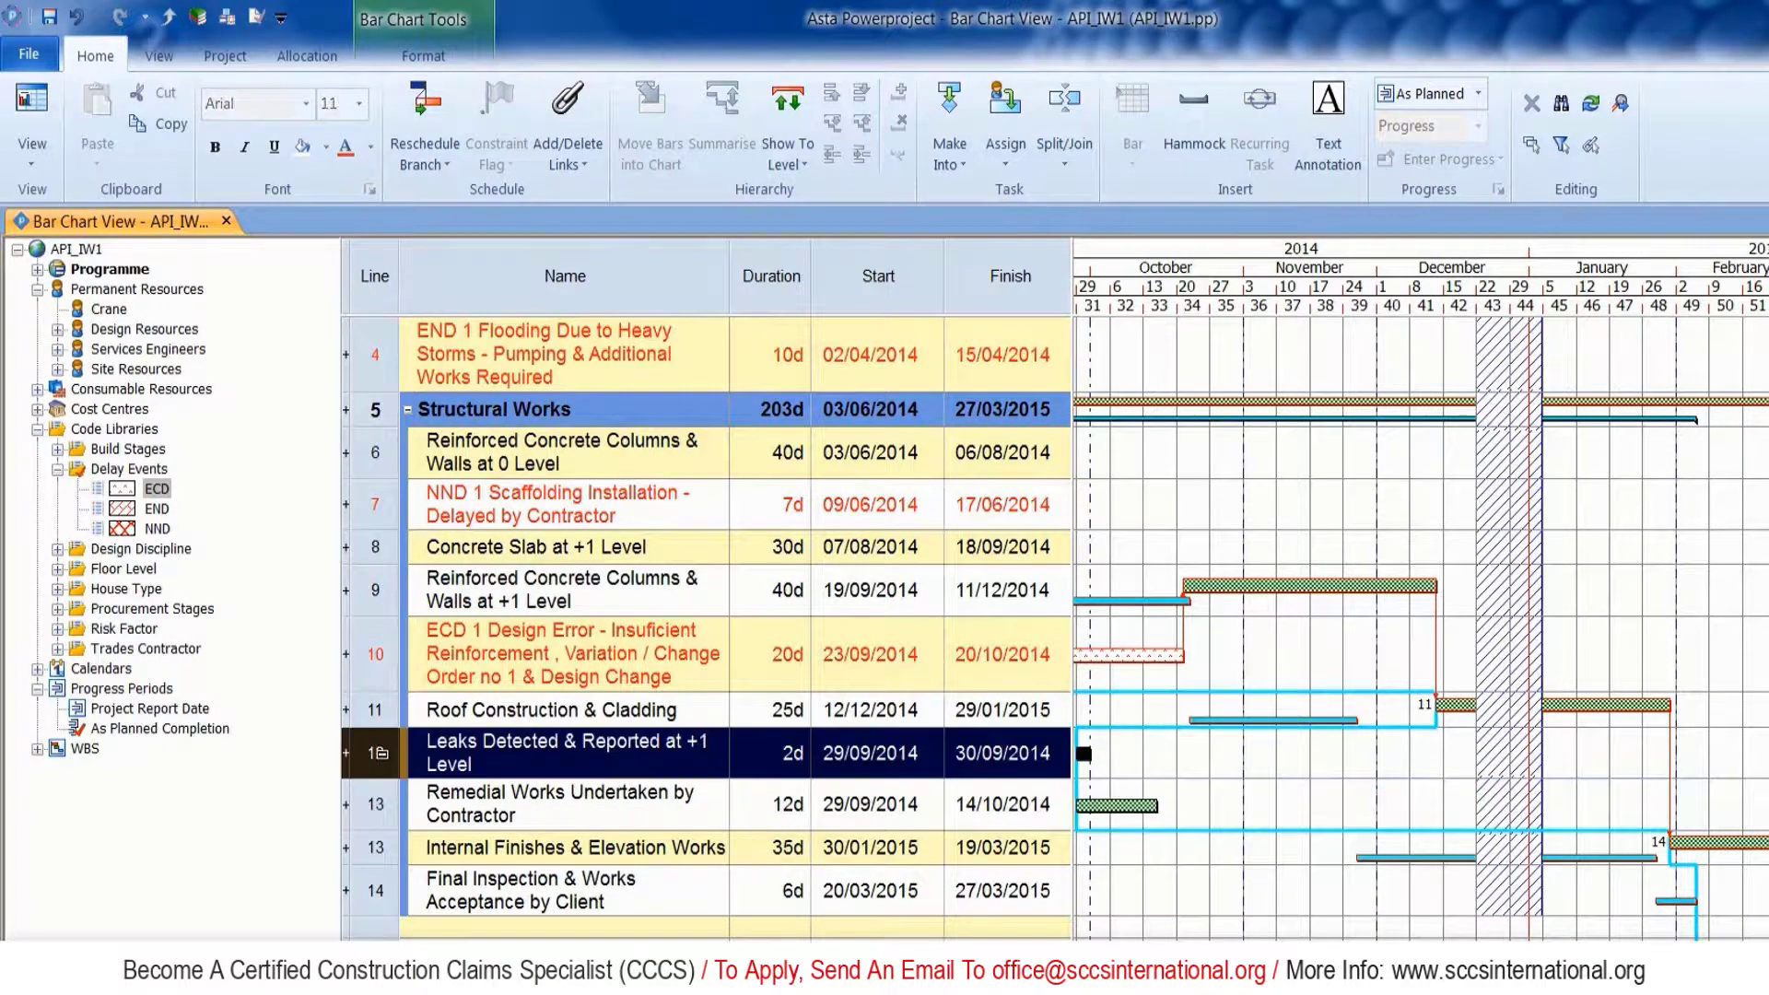
Link Leaks Detected & Reported at +1 Level to Remedial Works Undertaken by Contractor and set both rows' font colour to red.
{"action": "left_click", "coordinate": [378, 801], "text": "shift"}
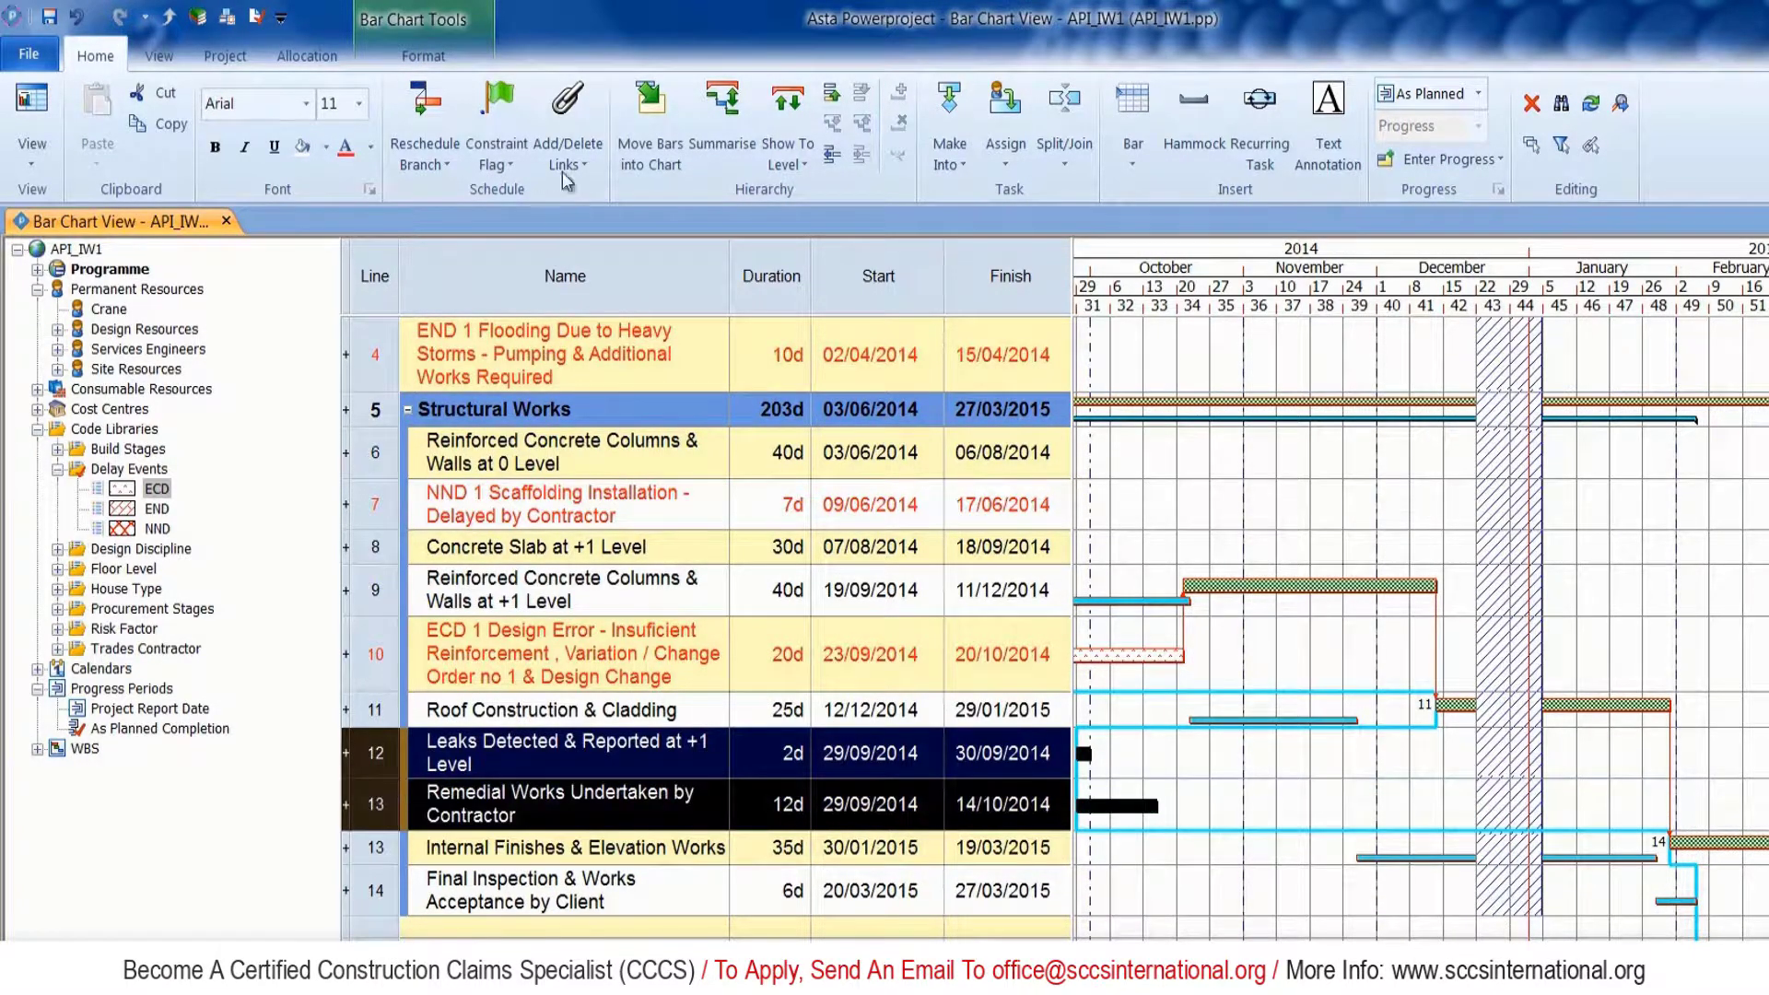
{"action": "left_click", "coordinate": [598, 171]}
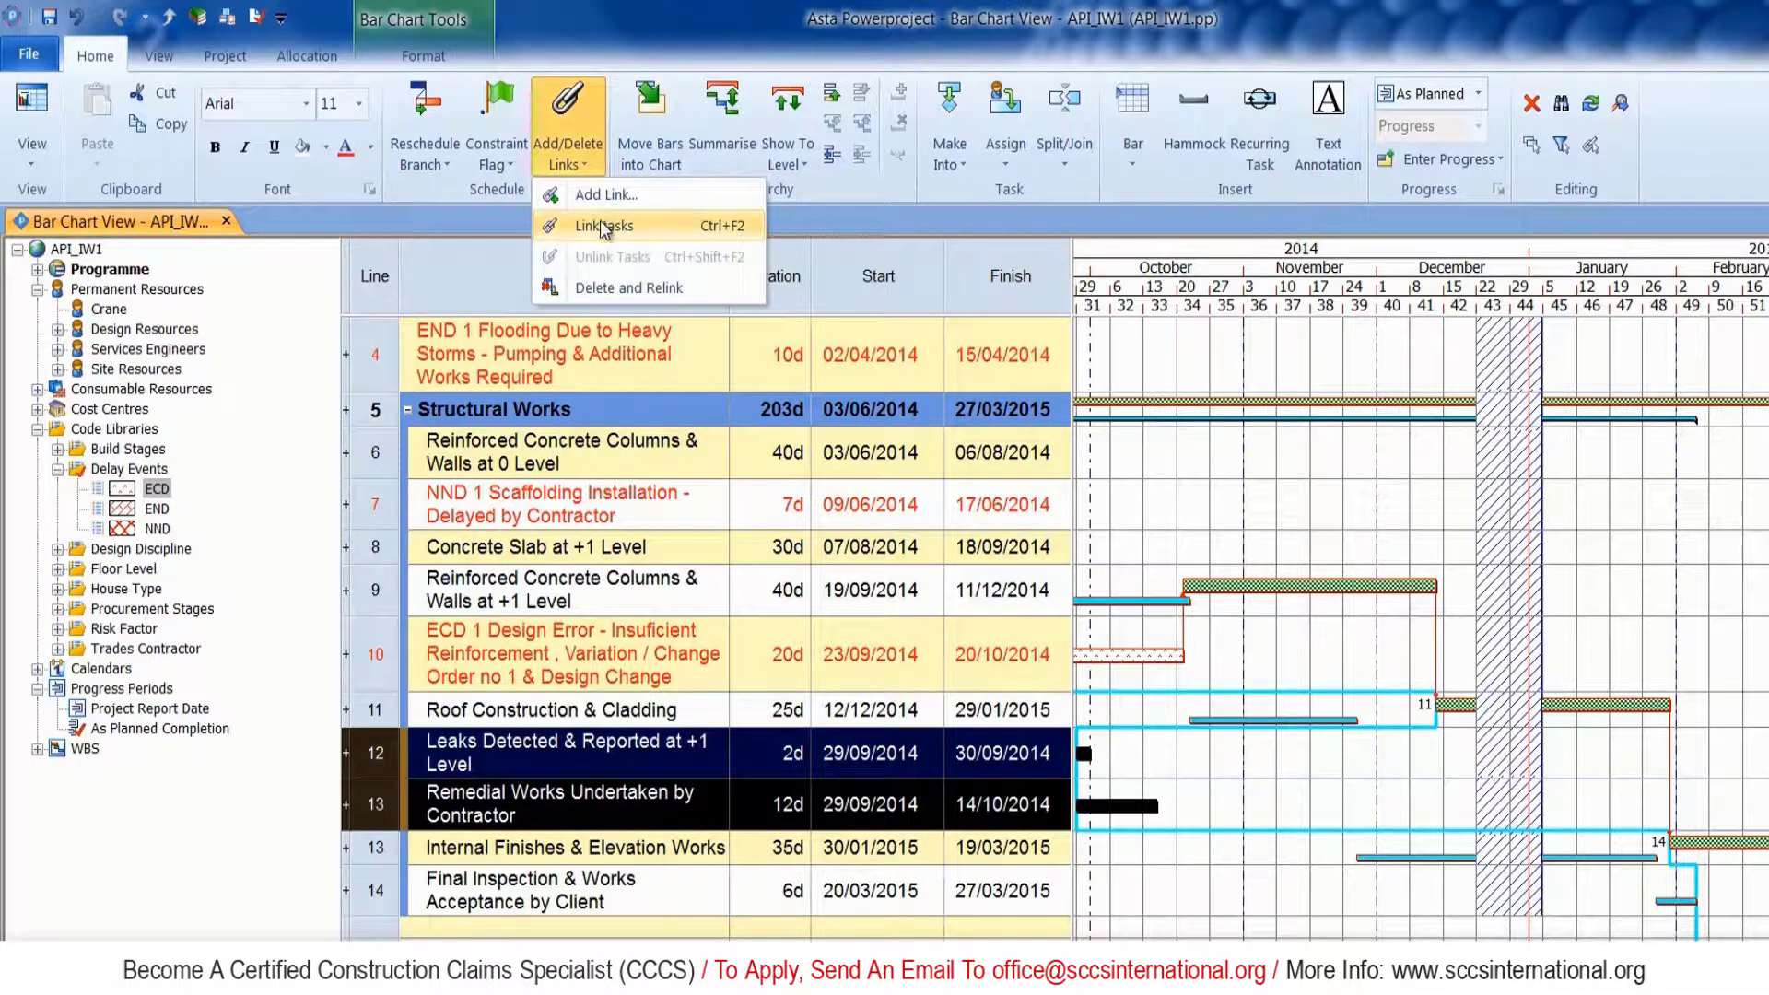
{"action": "left_click", "coordinate": [599, 221]}
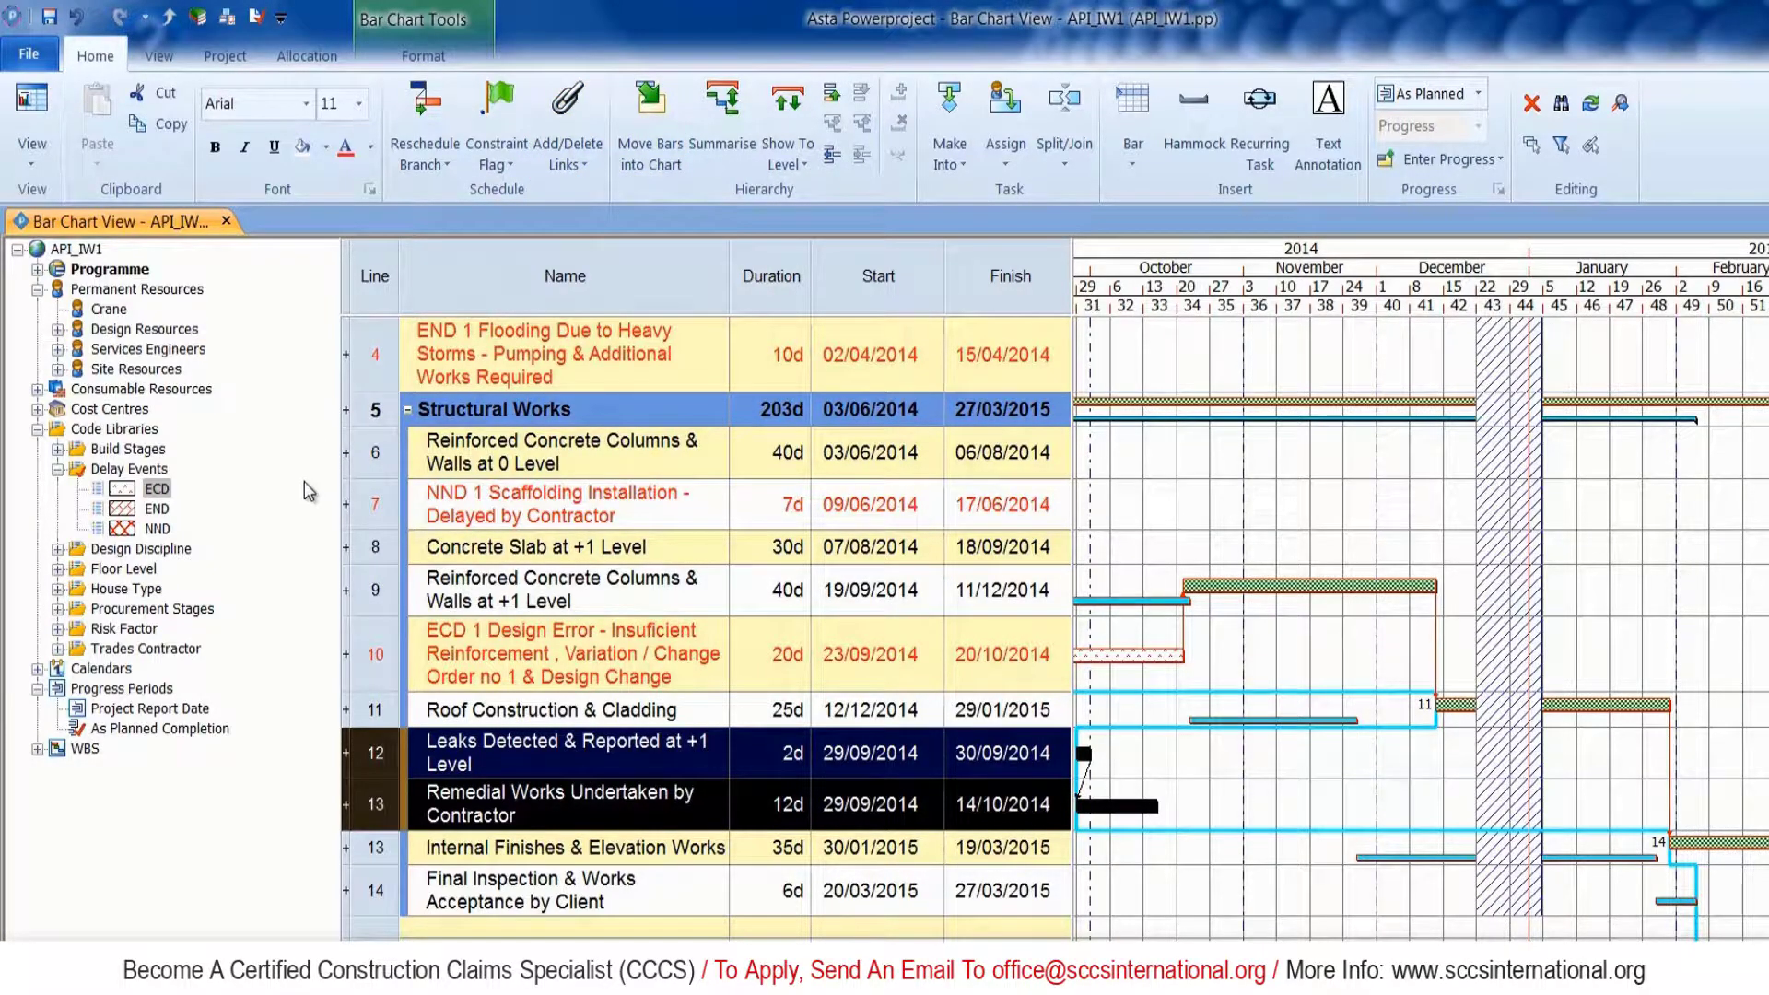
{"action": "left_click", "coordinate": [350, 153]}
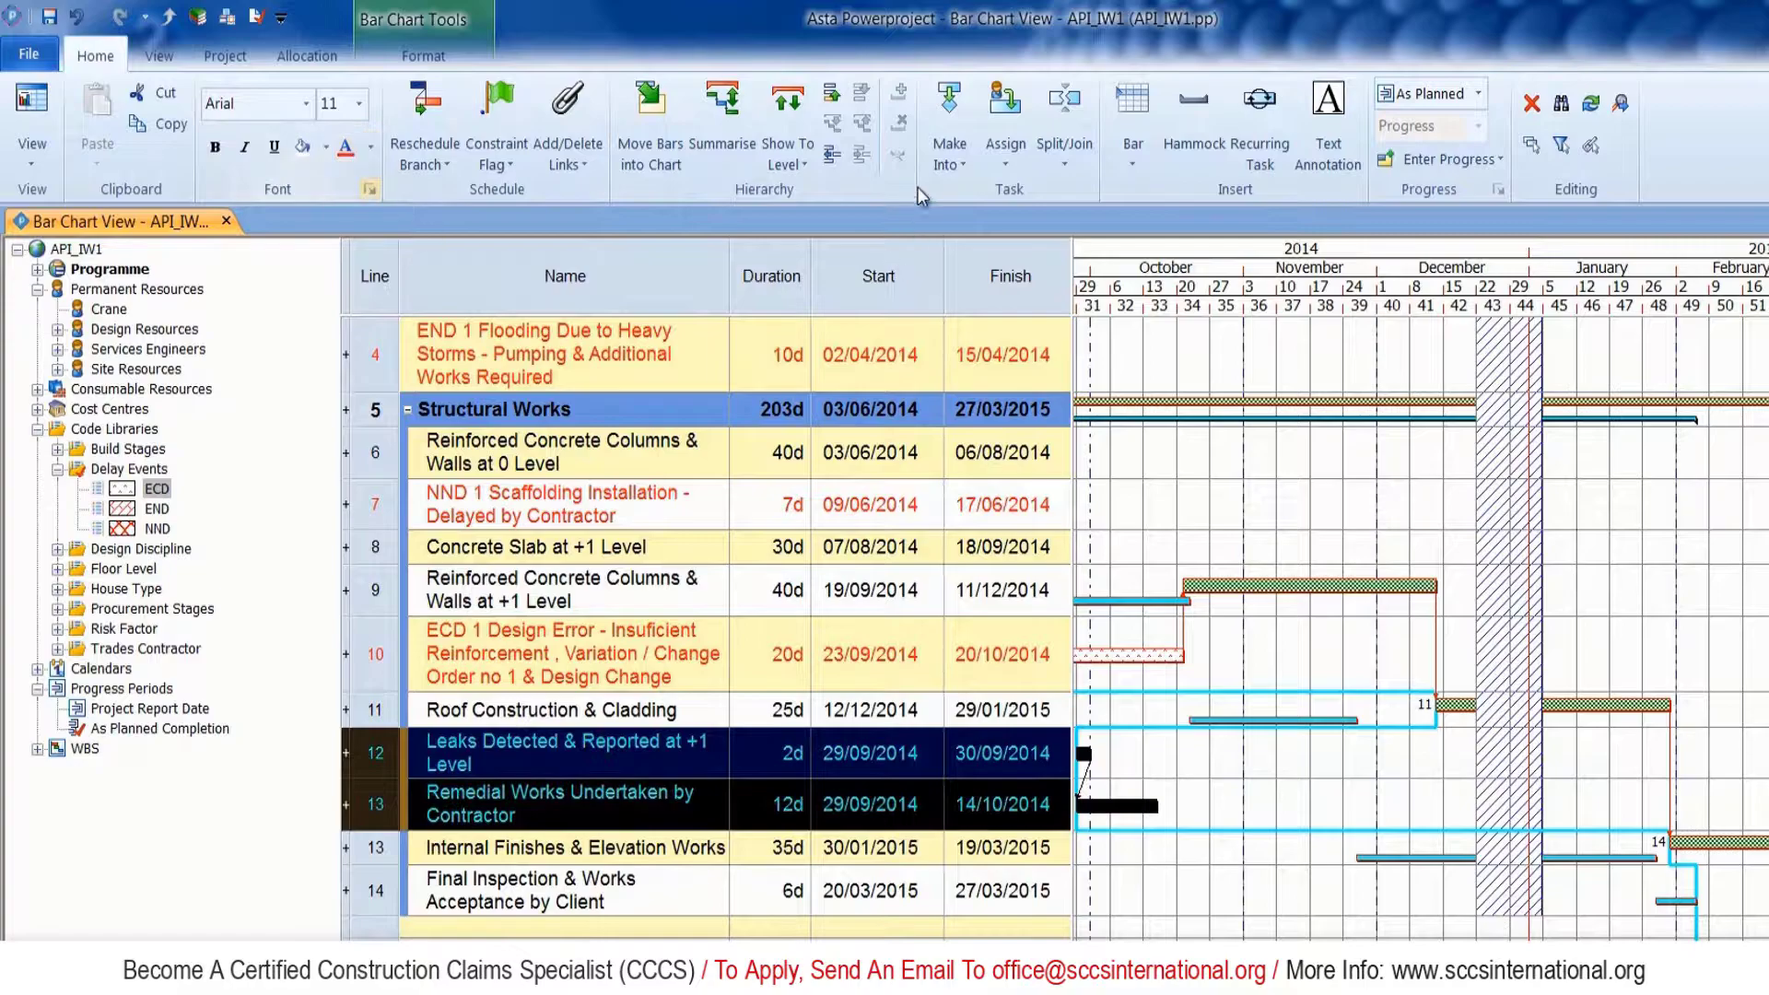
Summarise the leak and remedial works bars under a summary named "NND 2 Roof Leak Discovered - Defective Workmanship by Contractor".
{"action": "left_click", "coordinate": [733, 105]}
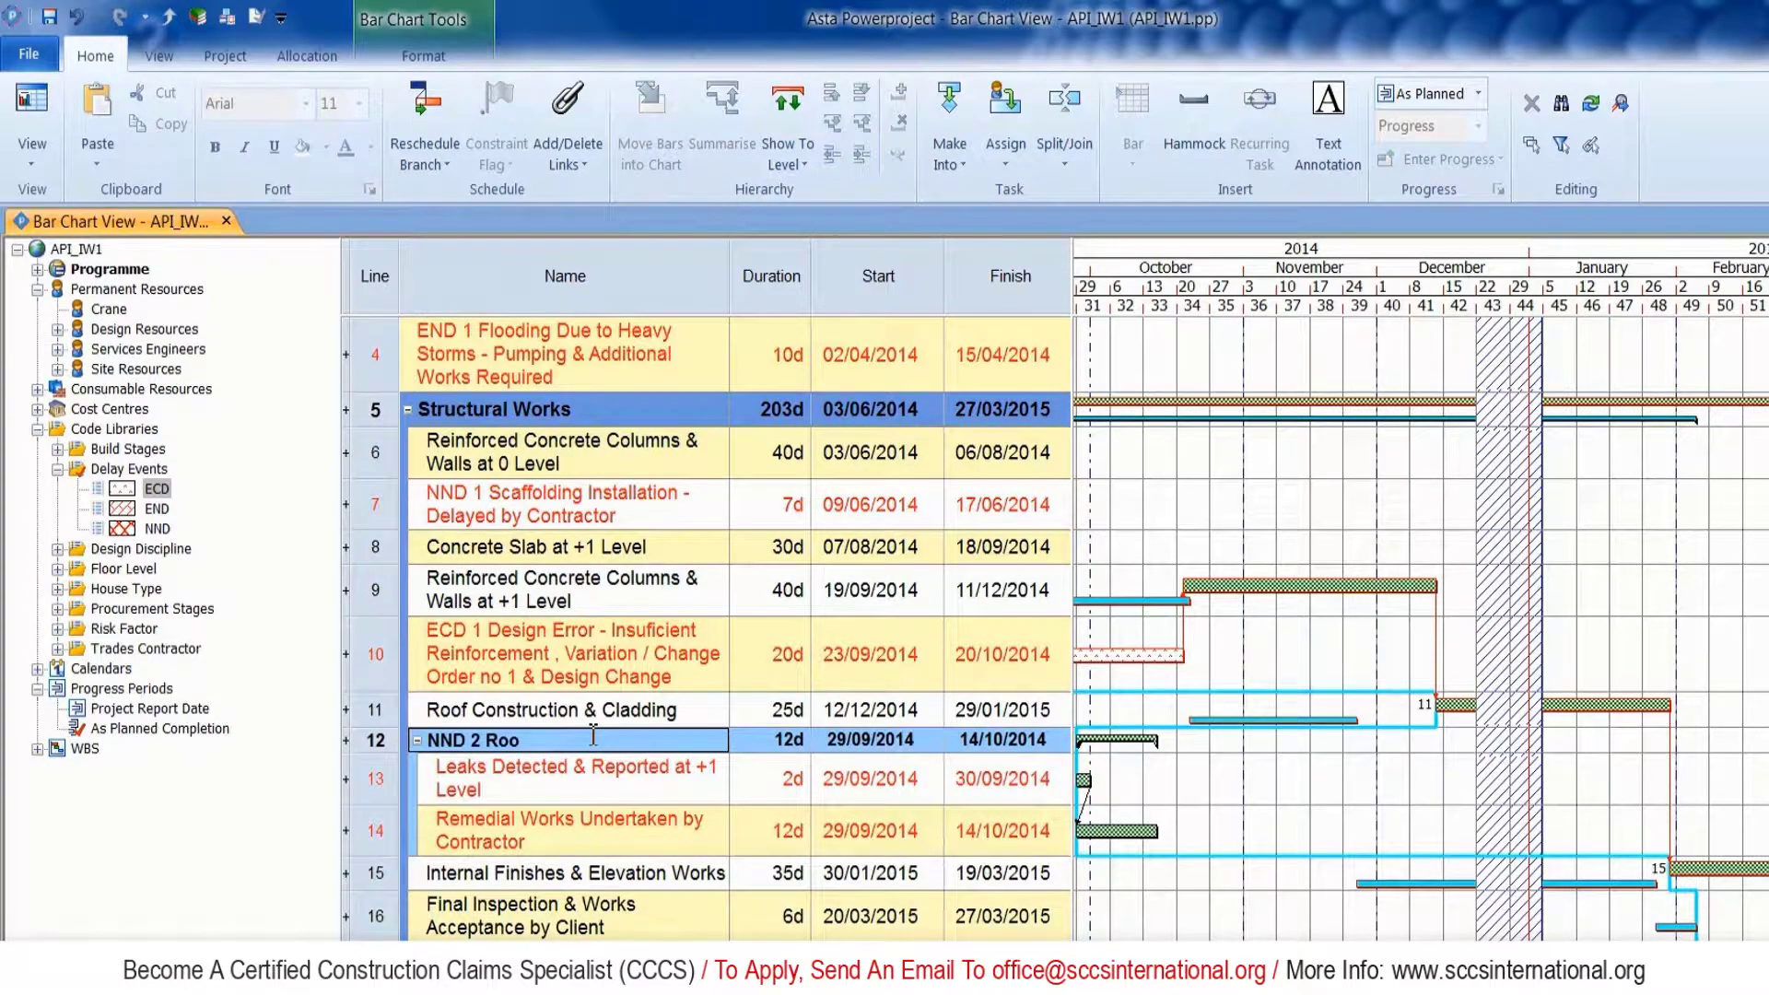
{"action": "type", "text": "NND 2 Roof Leak Discovered - Defective Workmanship by Contractor"}
{"action": "key", "text": "Return"}
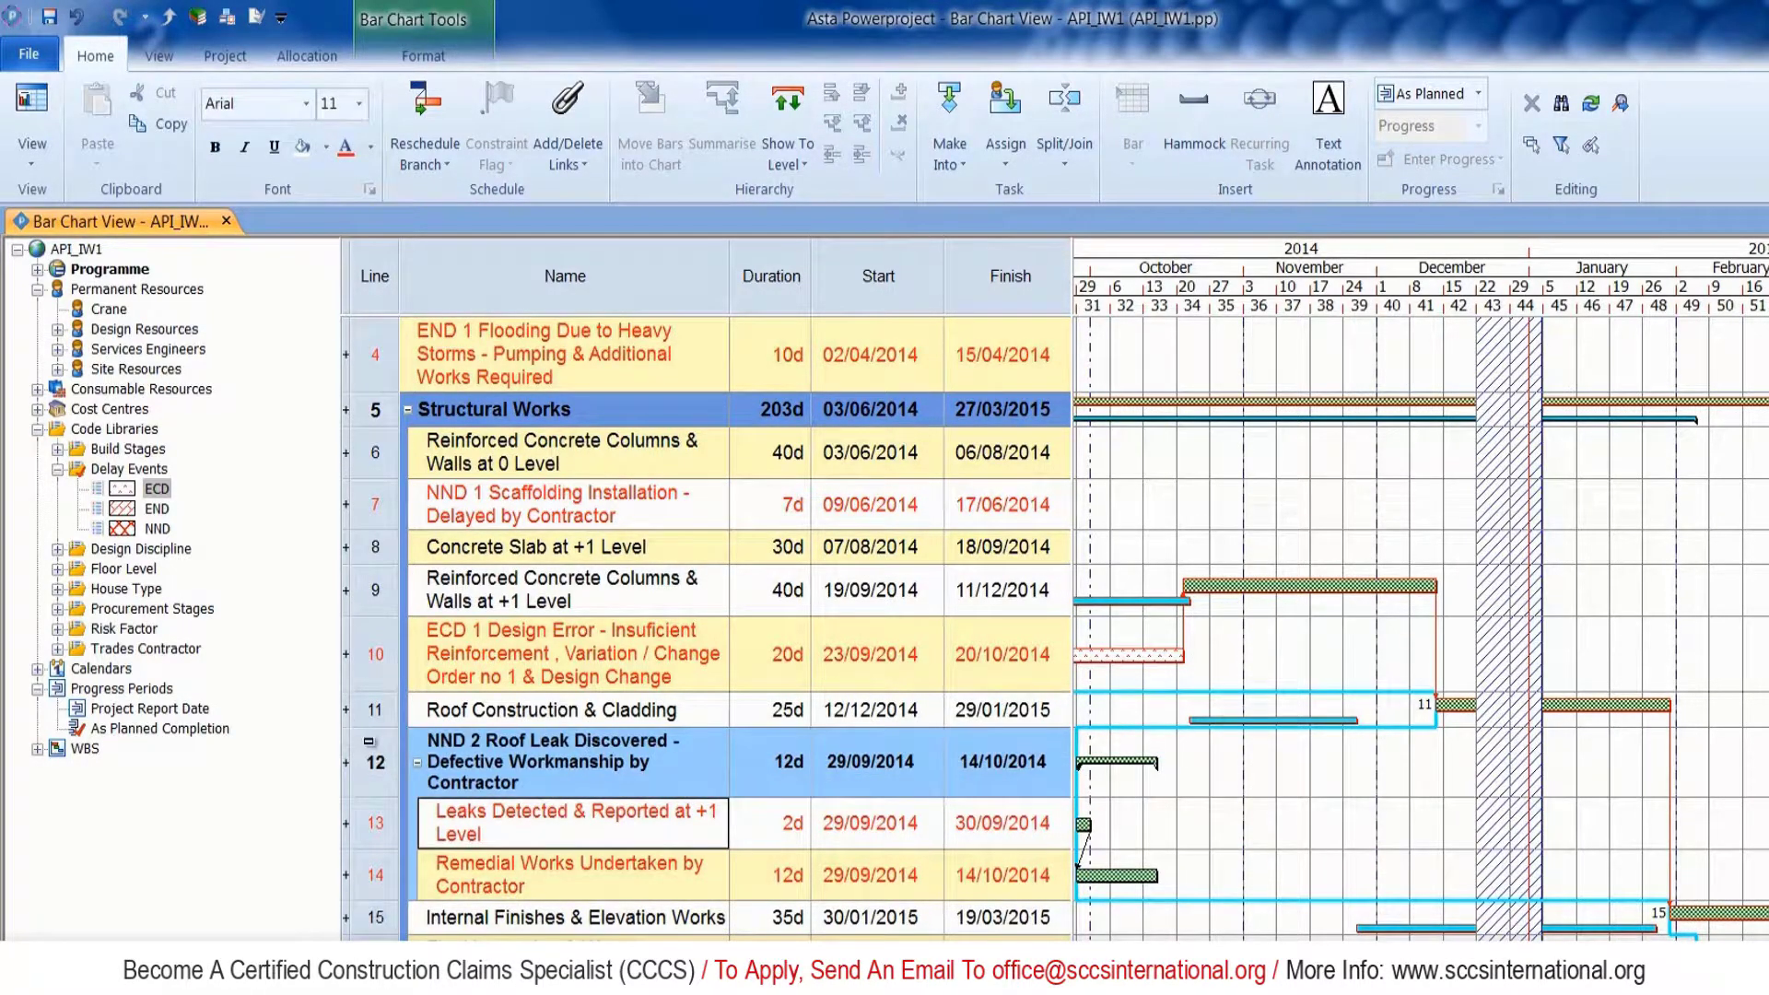
Assign the NND delay event code to the NND 2 Roof Leak summary and its two tasks.
{"action": "left_click", "coordinate": [368, 743]}
{"action": "left_click", "coordinate": [375, 836], "text": "ctrl"}
{"action": "left_click", "coordinate": [375, 865], "text": "ctrl"}
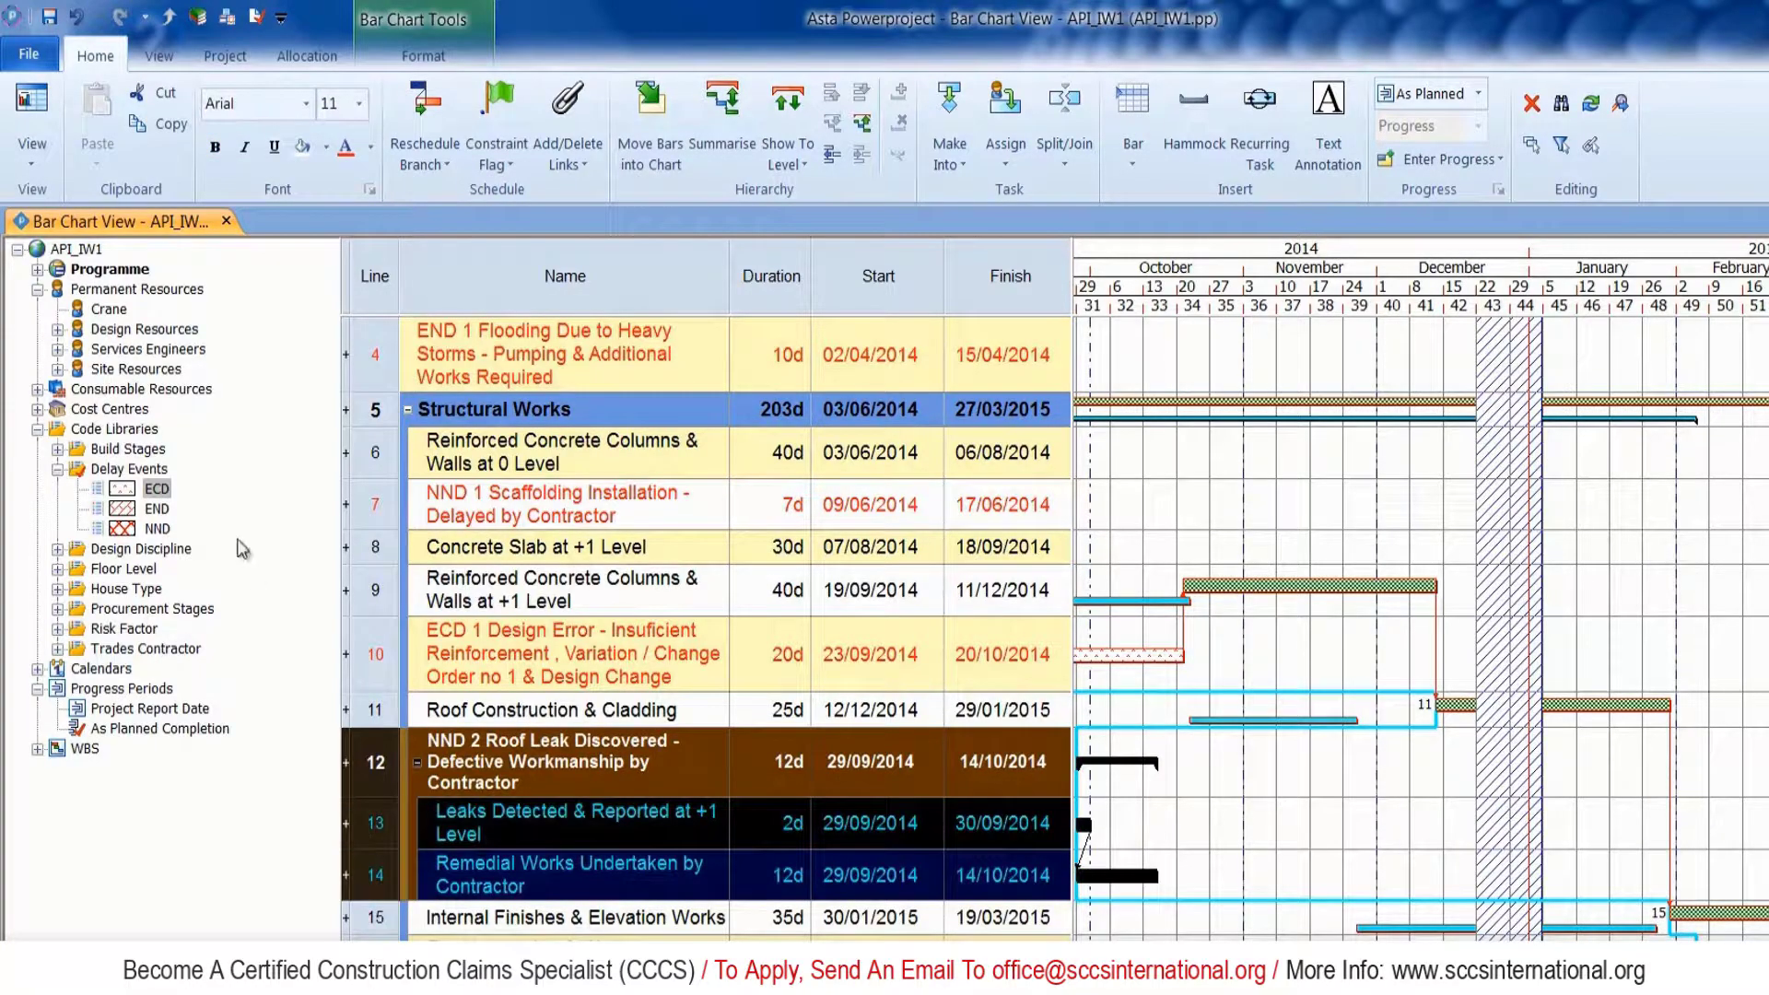
{"action": "left_click_drag", "start_coordinate": [125, 535], "coordinate": [1232, 761]}
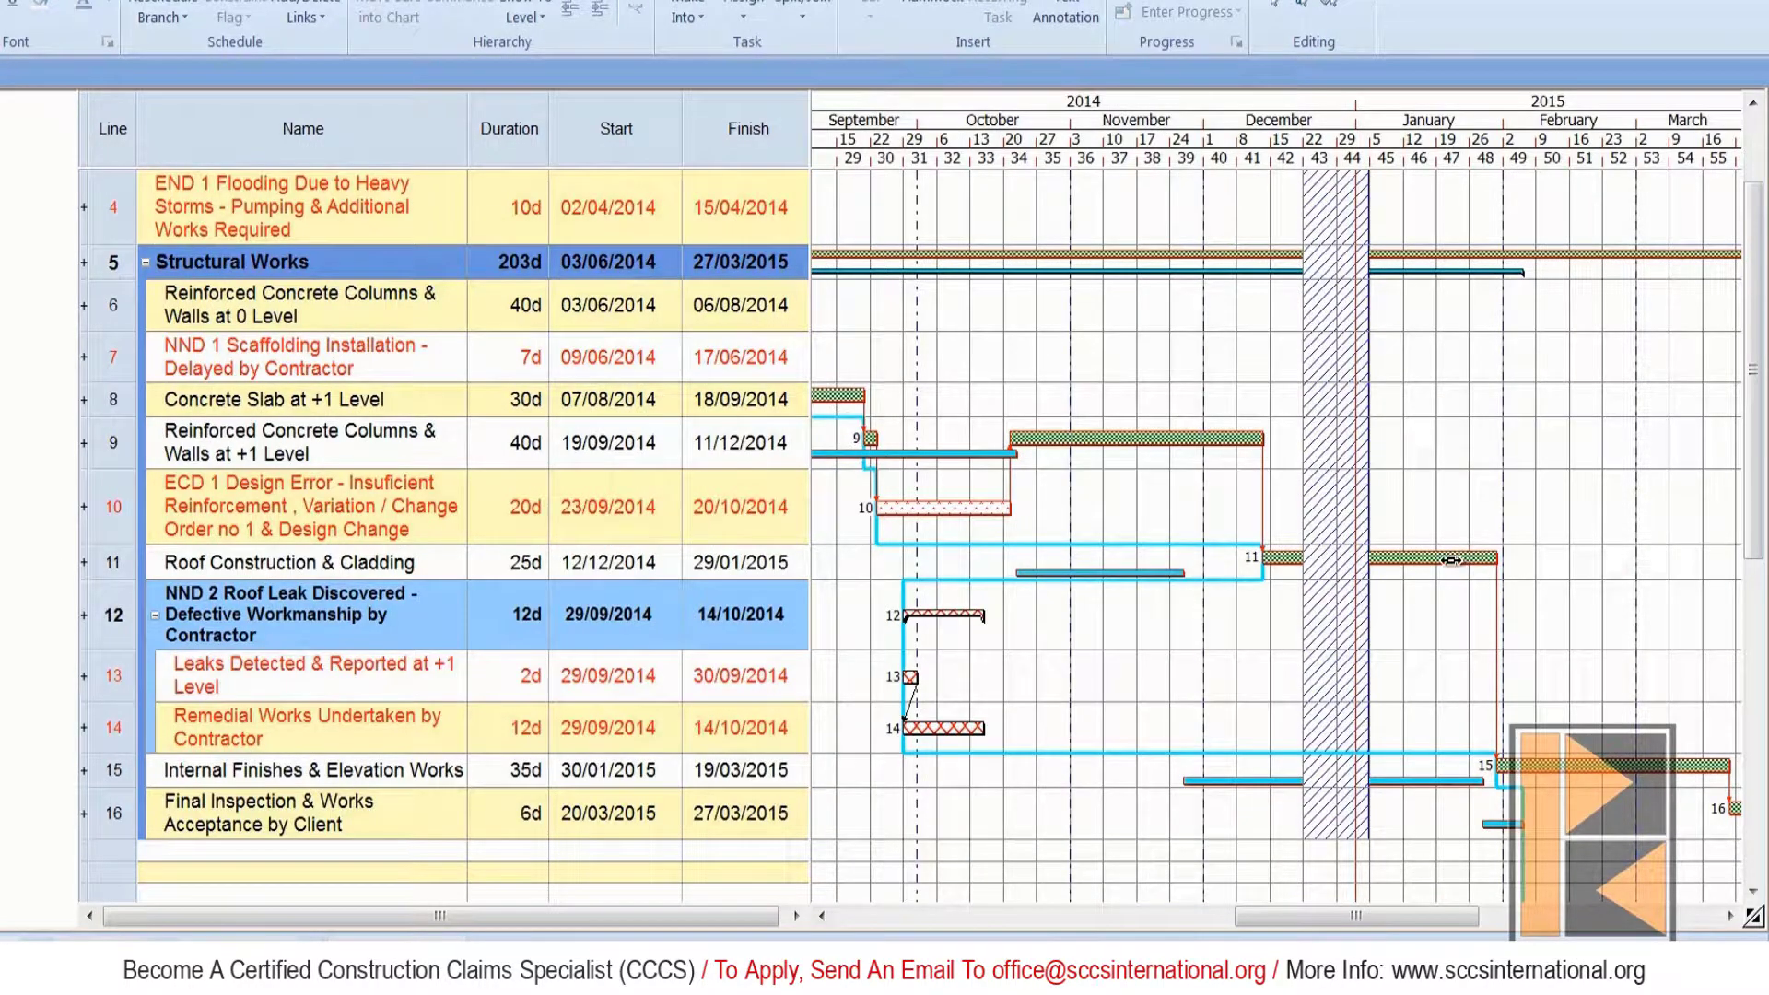
Split Roof Construction & Cladding by duration at 21 days and move the remaining part to finish on 04/02/2015.
{"action": "right_click", "coordinate": [1456, 558]}
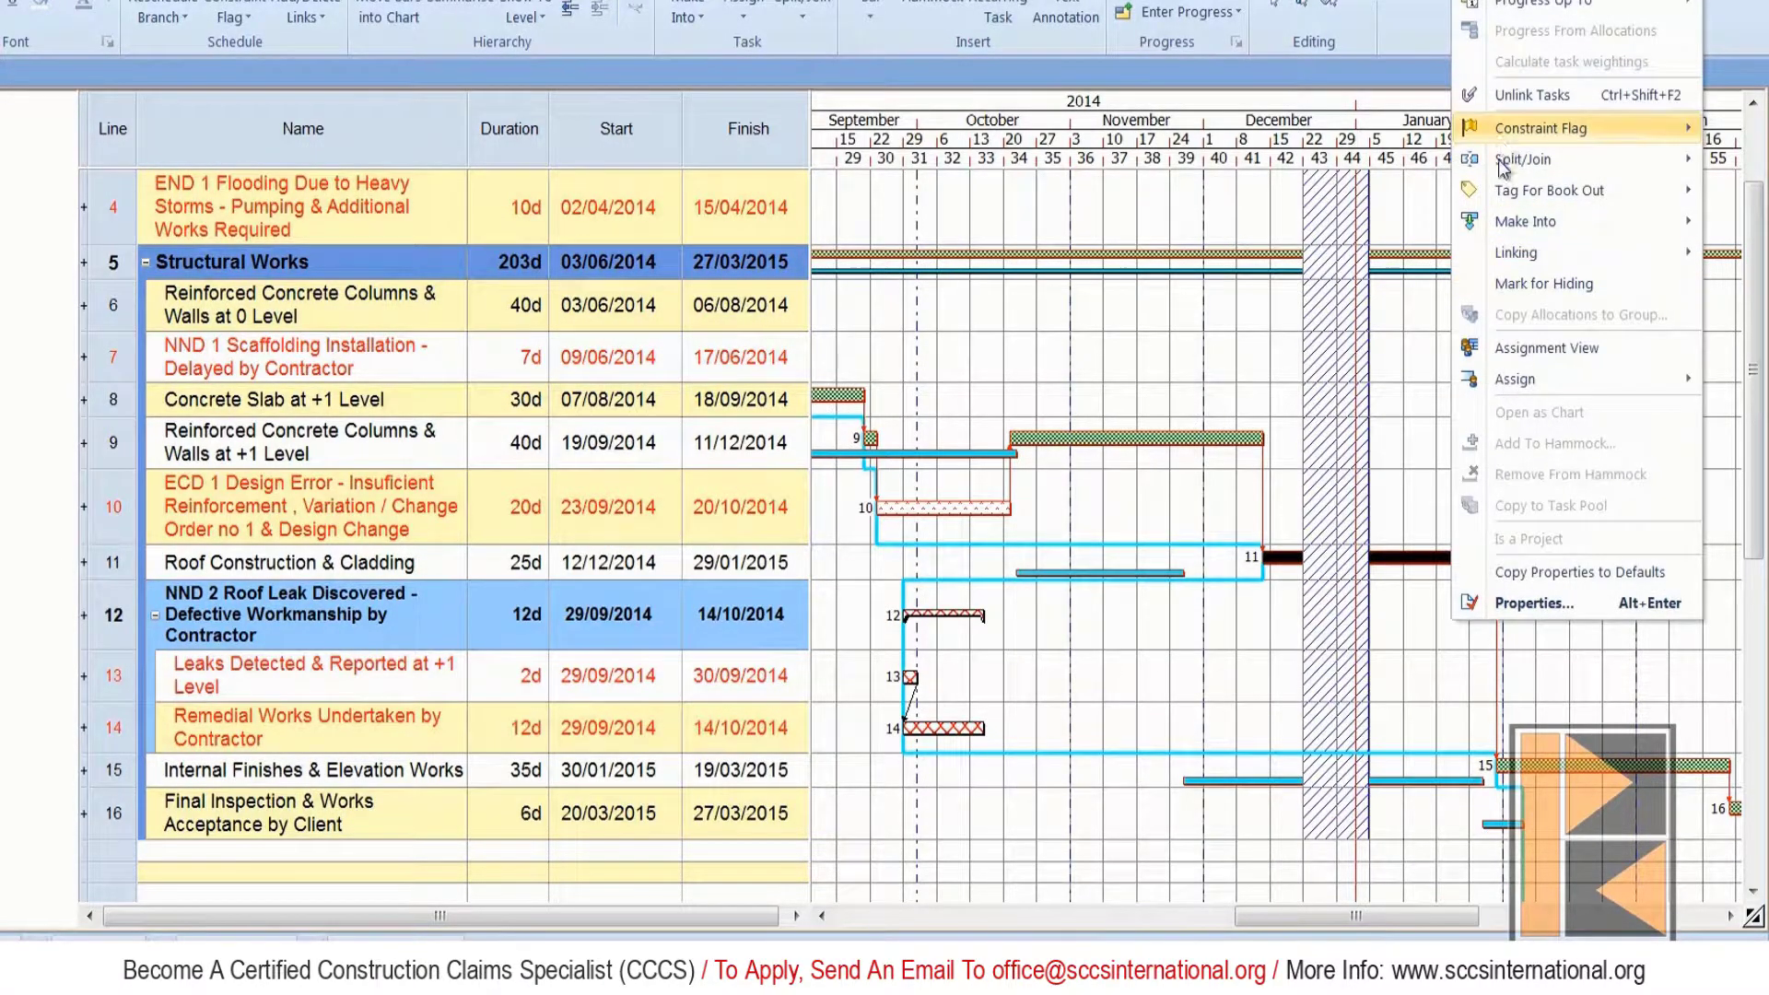
{"action": "mouse_move", "coordinate": [1498, 160]}
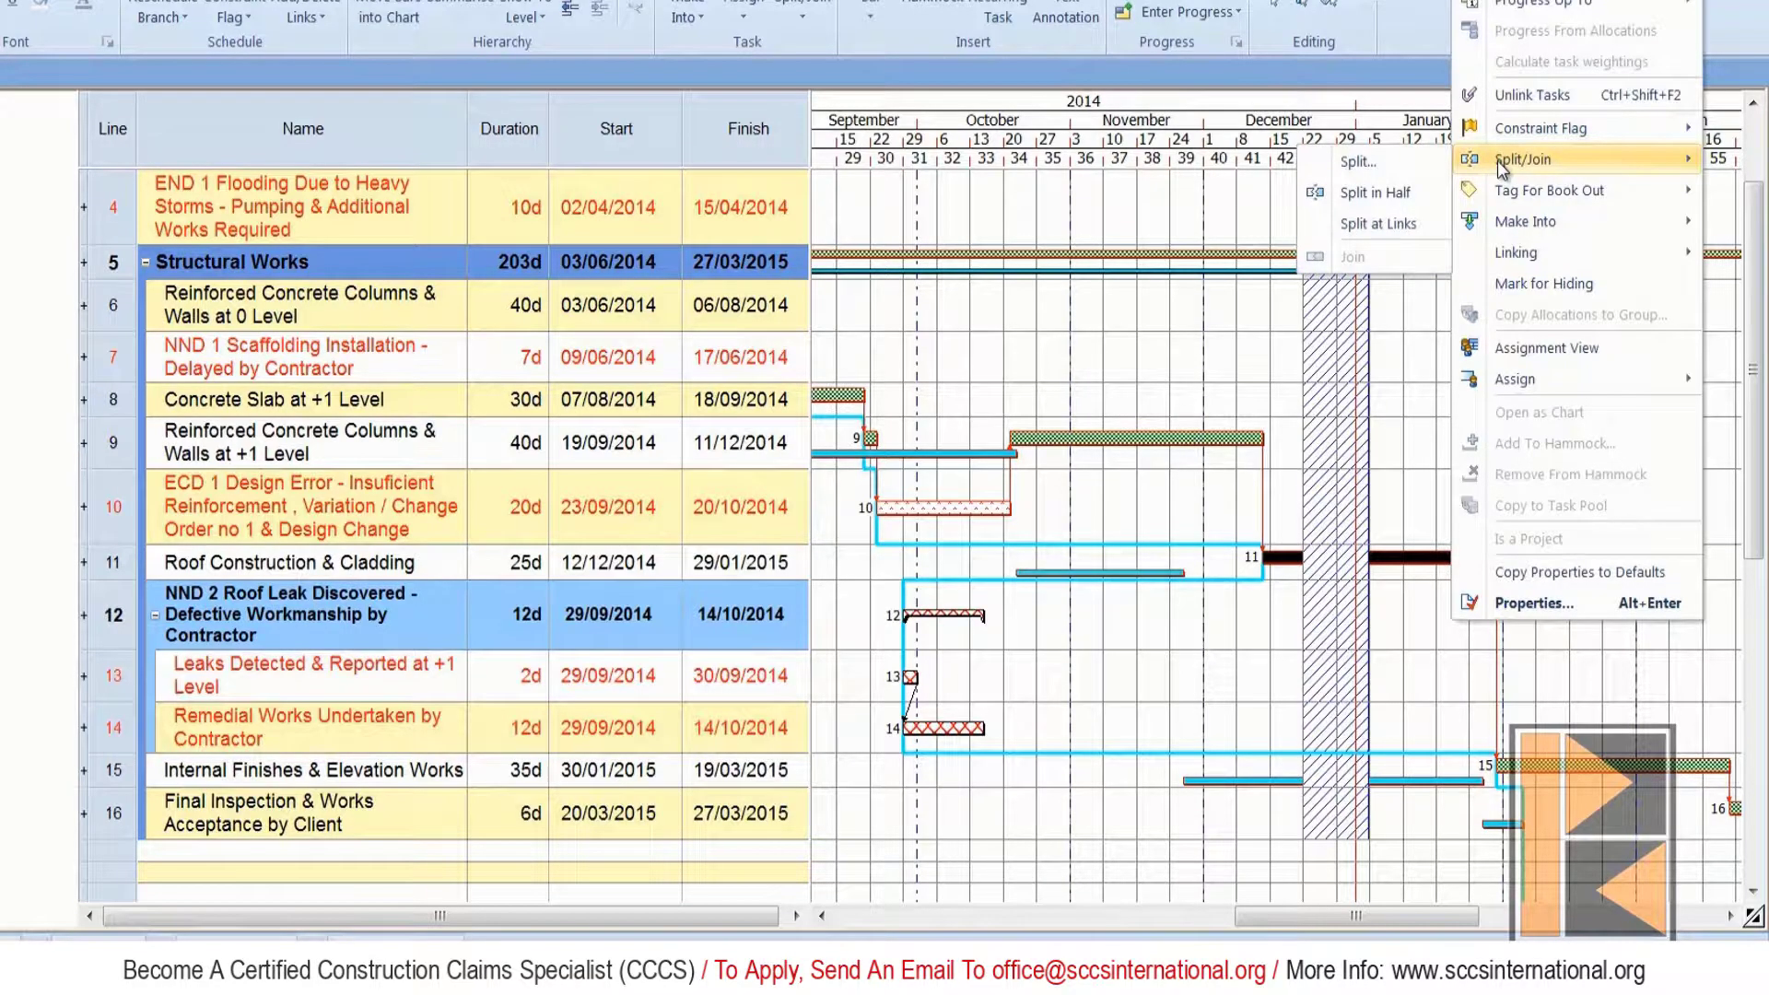
{"action": "left_click", "coordinate": [1396, 175]}
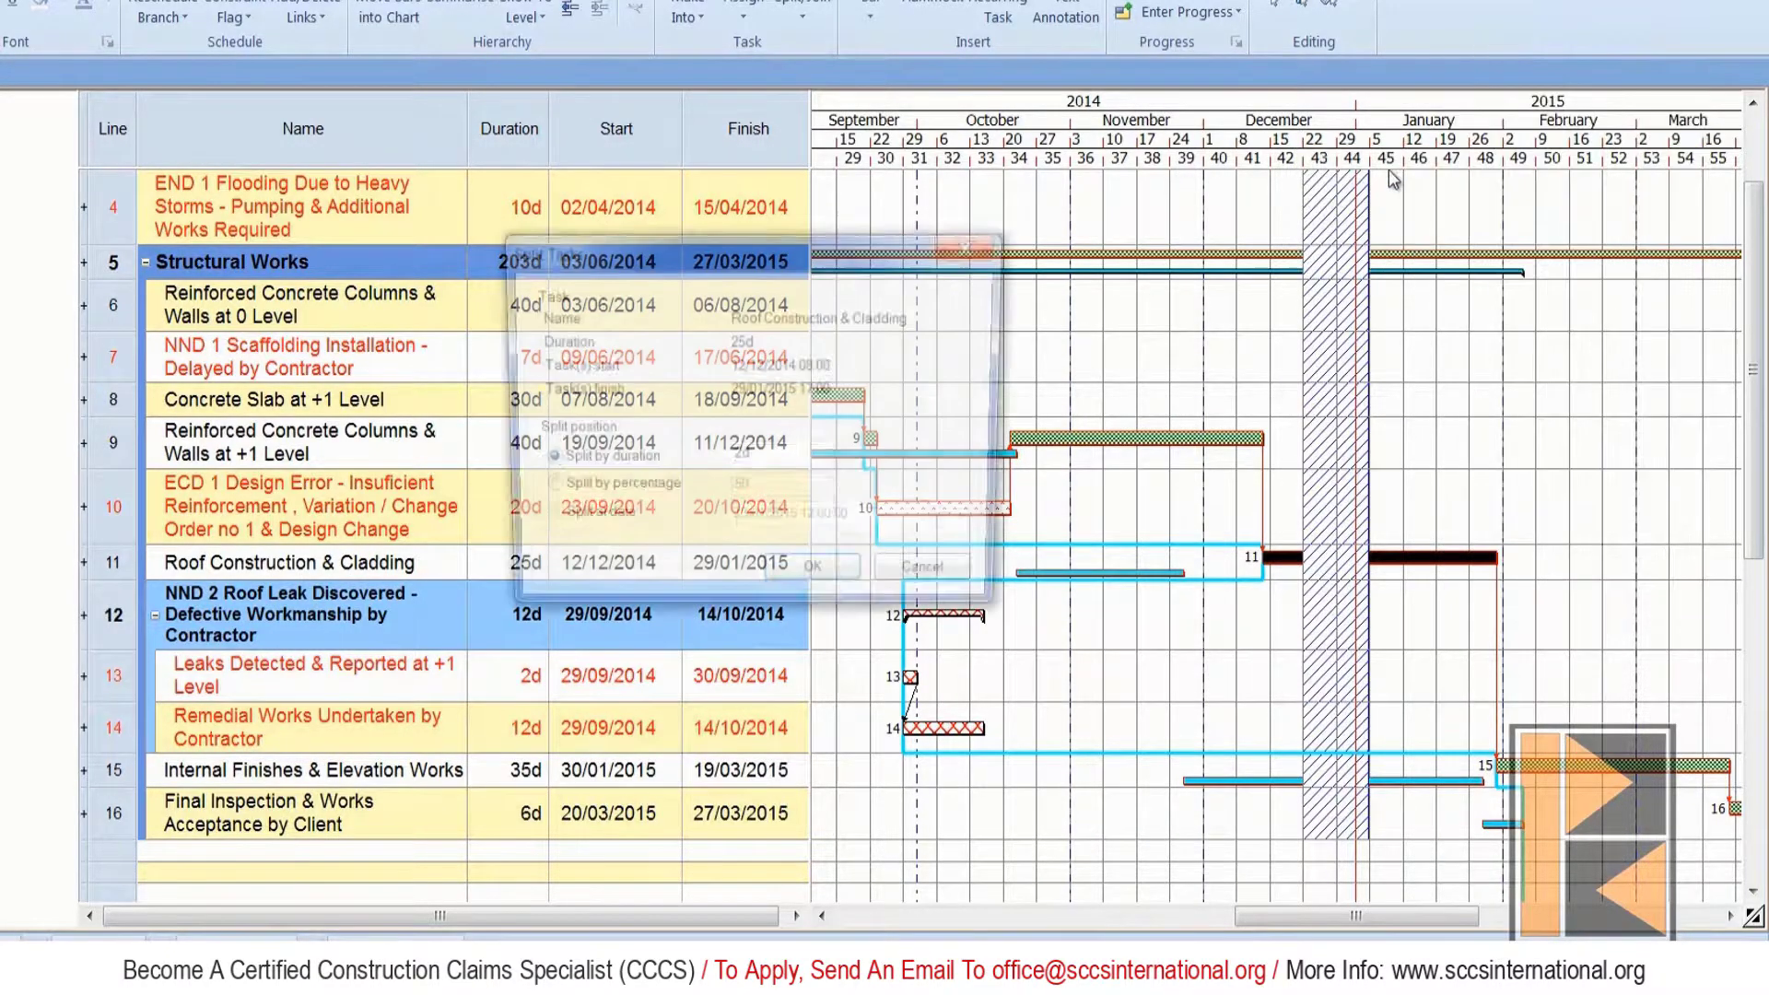
{"action": "double_click", "coordinate": [764, 459]}
{"action": "type", "text": "20"}
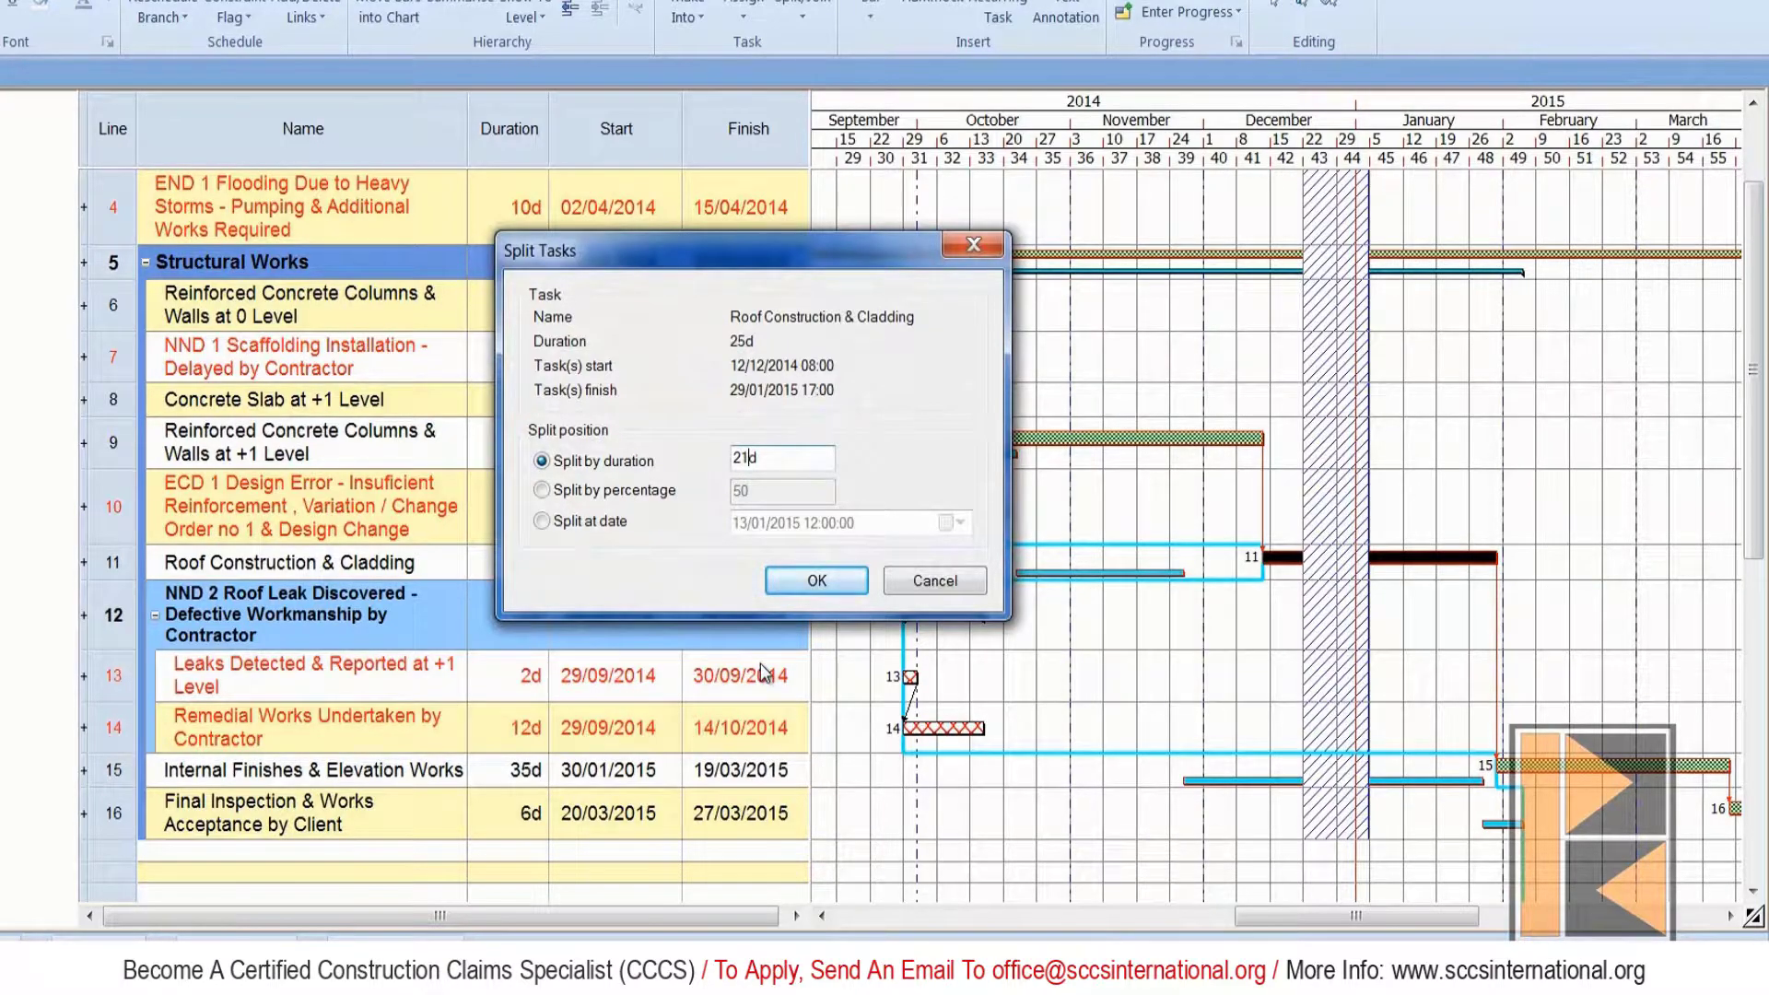
{"action": "key", "text": "Return"}
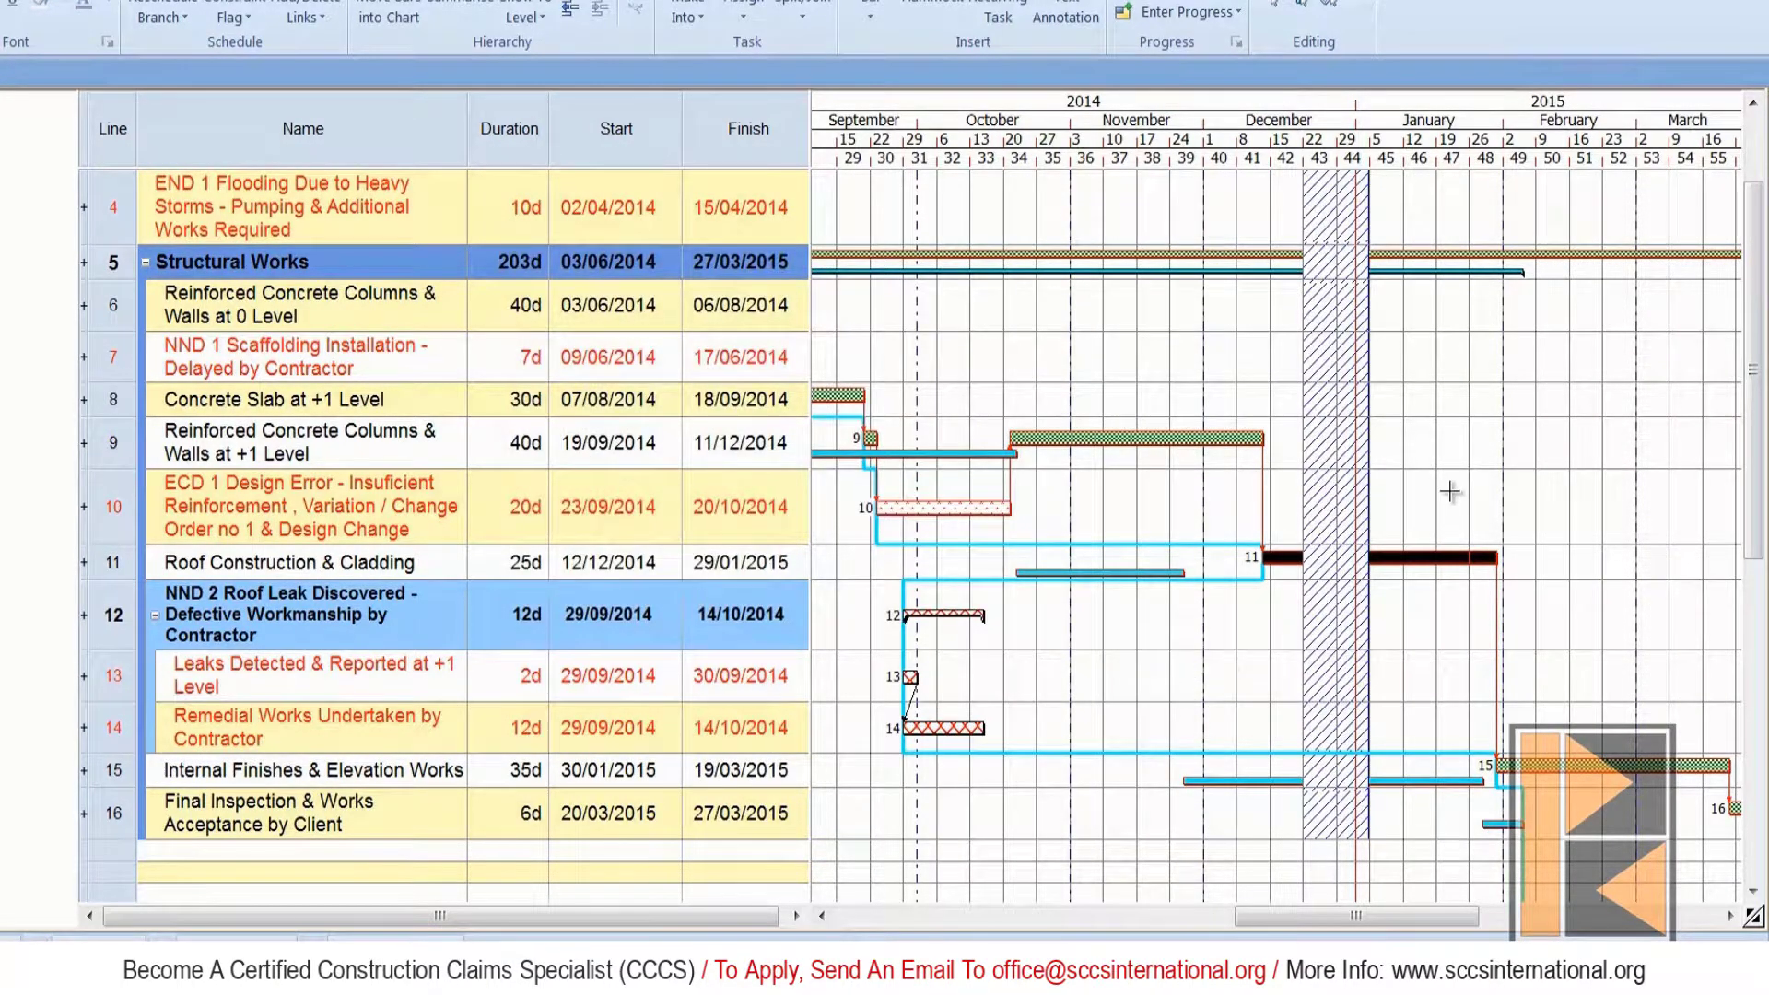
{"action": "left_click_drag", "start_coordinate": [1486, 557], "coordinate": [1519, 559]}
Link the first part of Roof Construction & Cladding to Leaks Detected & Reported, and link Remedial Works to the second part.
{"action": "left_click", "coordinate": [1413, 559]}
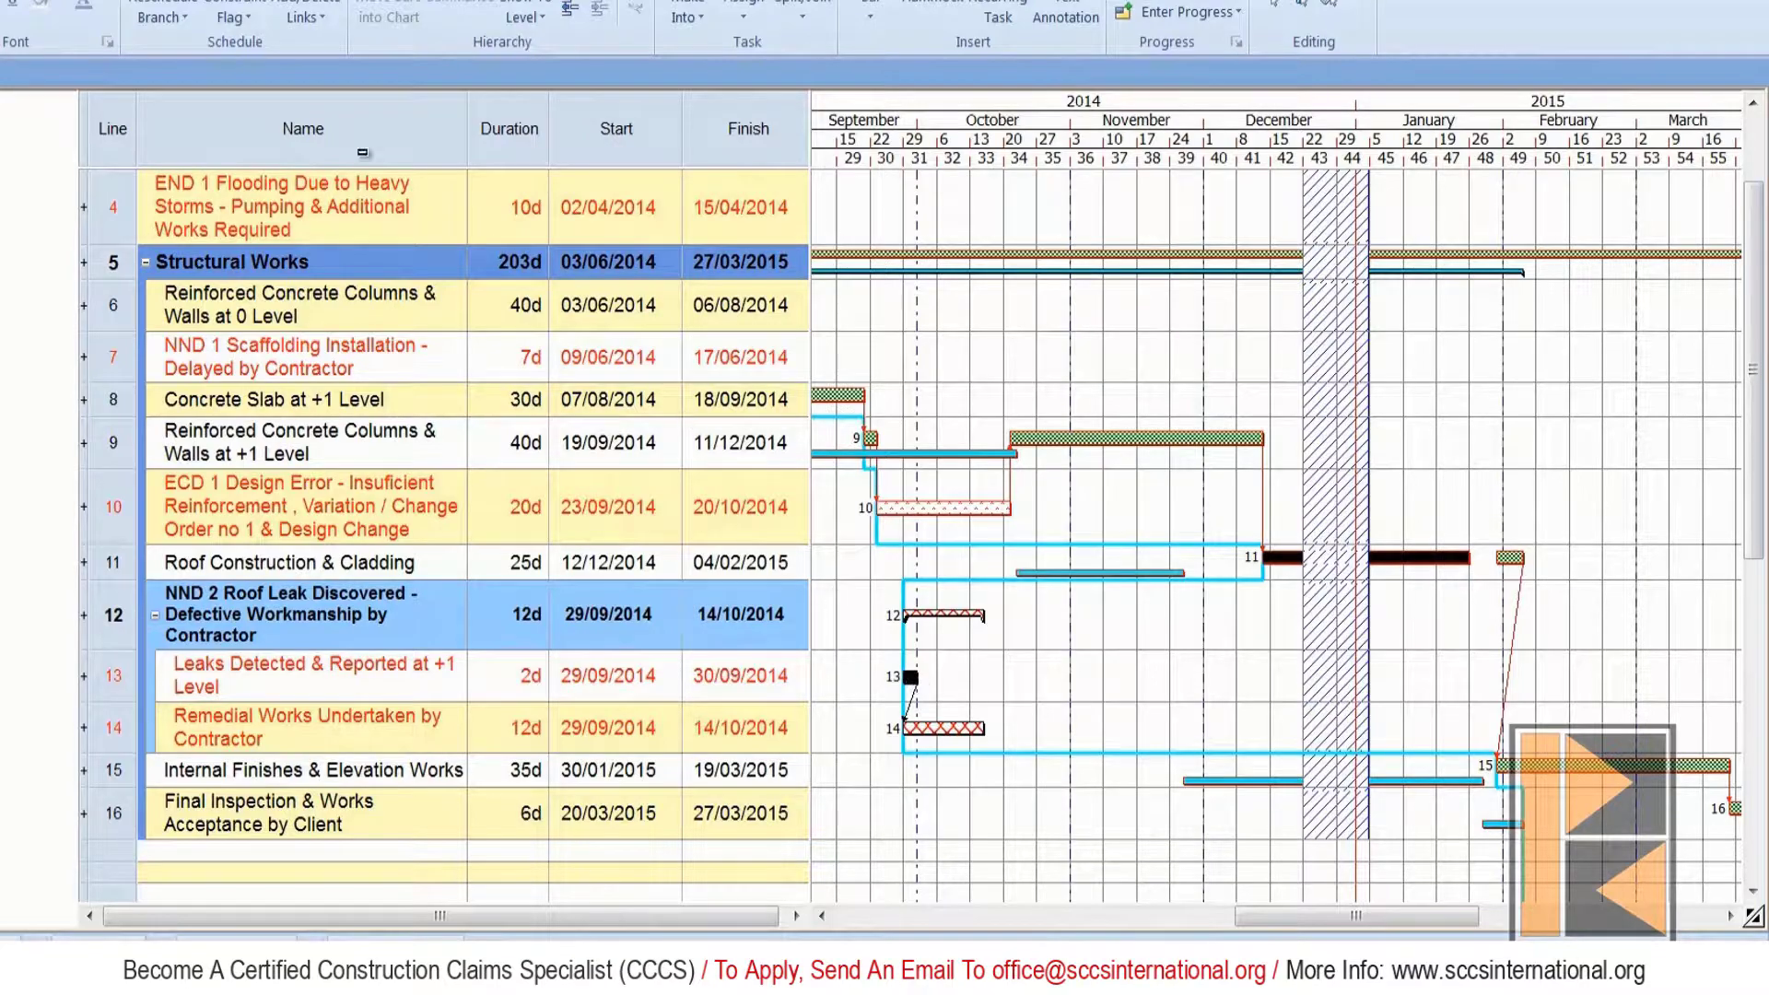
{"action": "left_click", "coordinate": [313, 17]}
{"action": "left_click", "coordinate": [319, 53]}
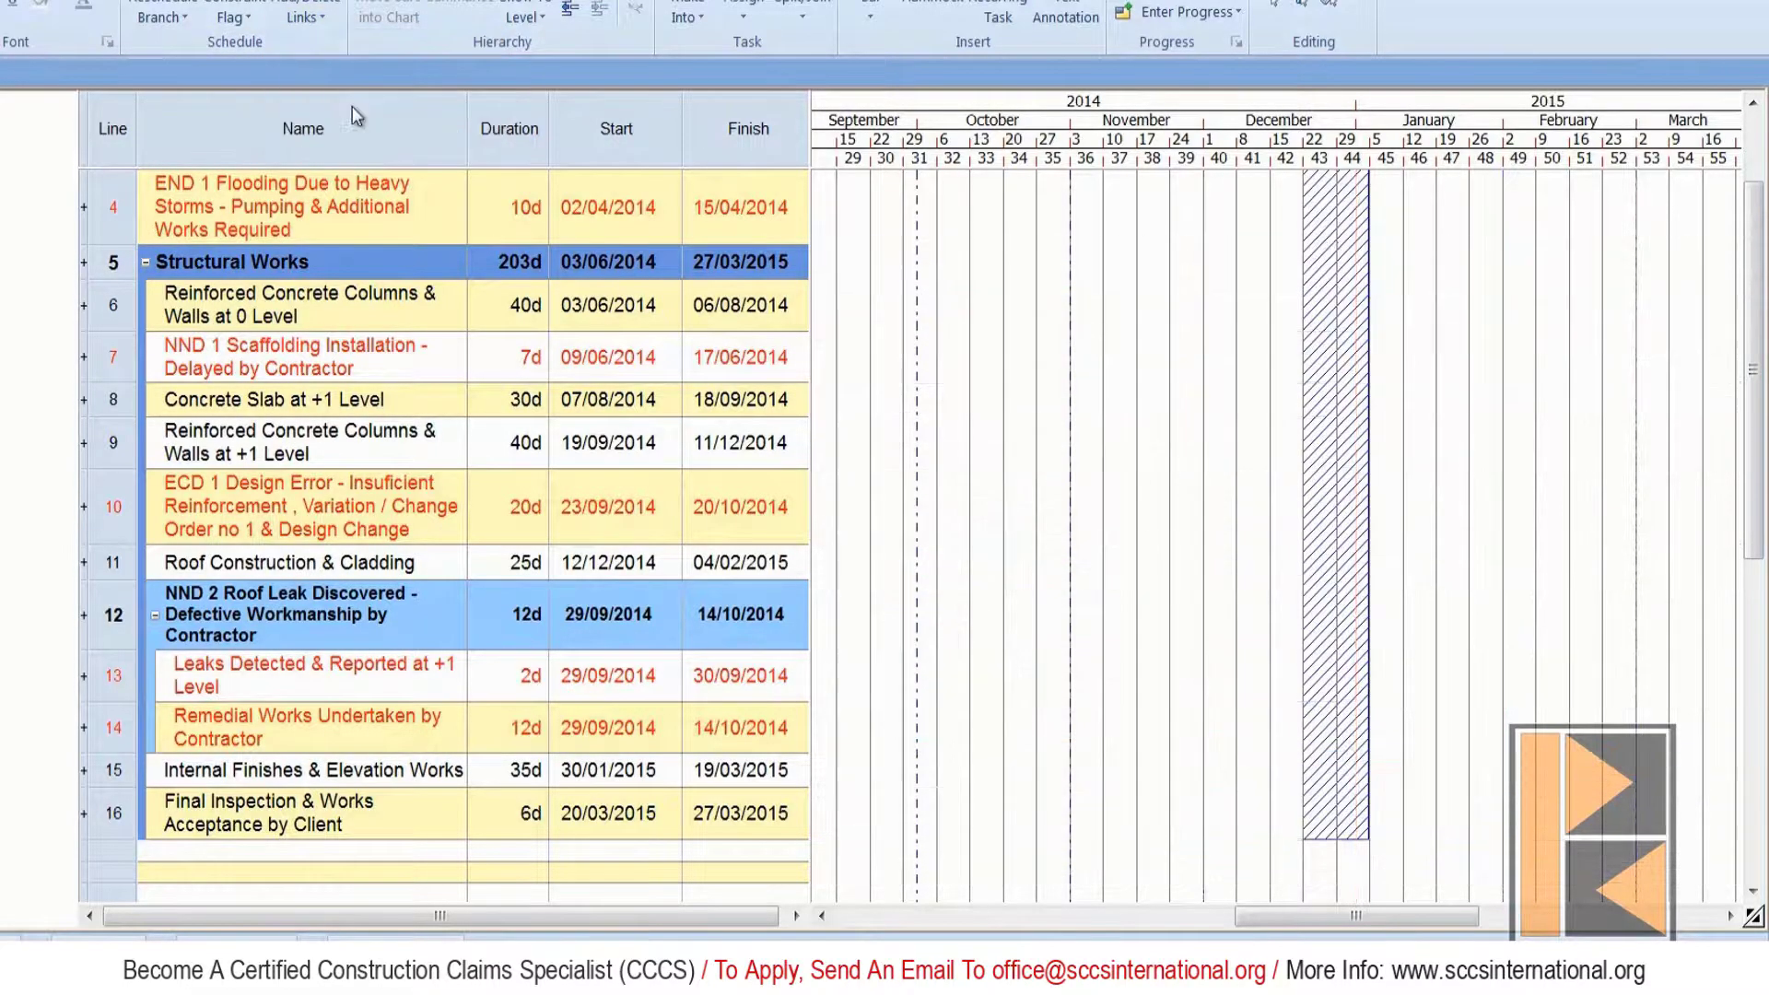
{"action": "left_click_drag", "start_coordinate": [982, 732], "coordinate": [1494, 564]}
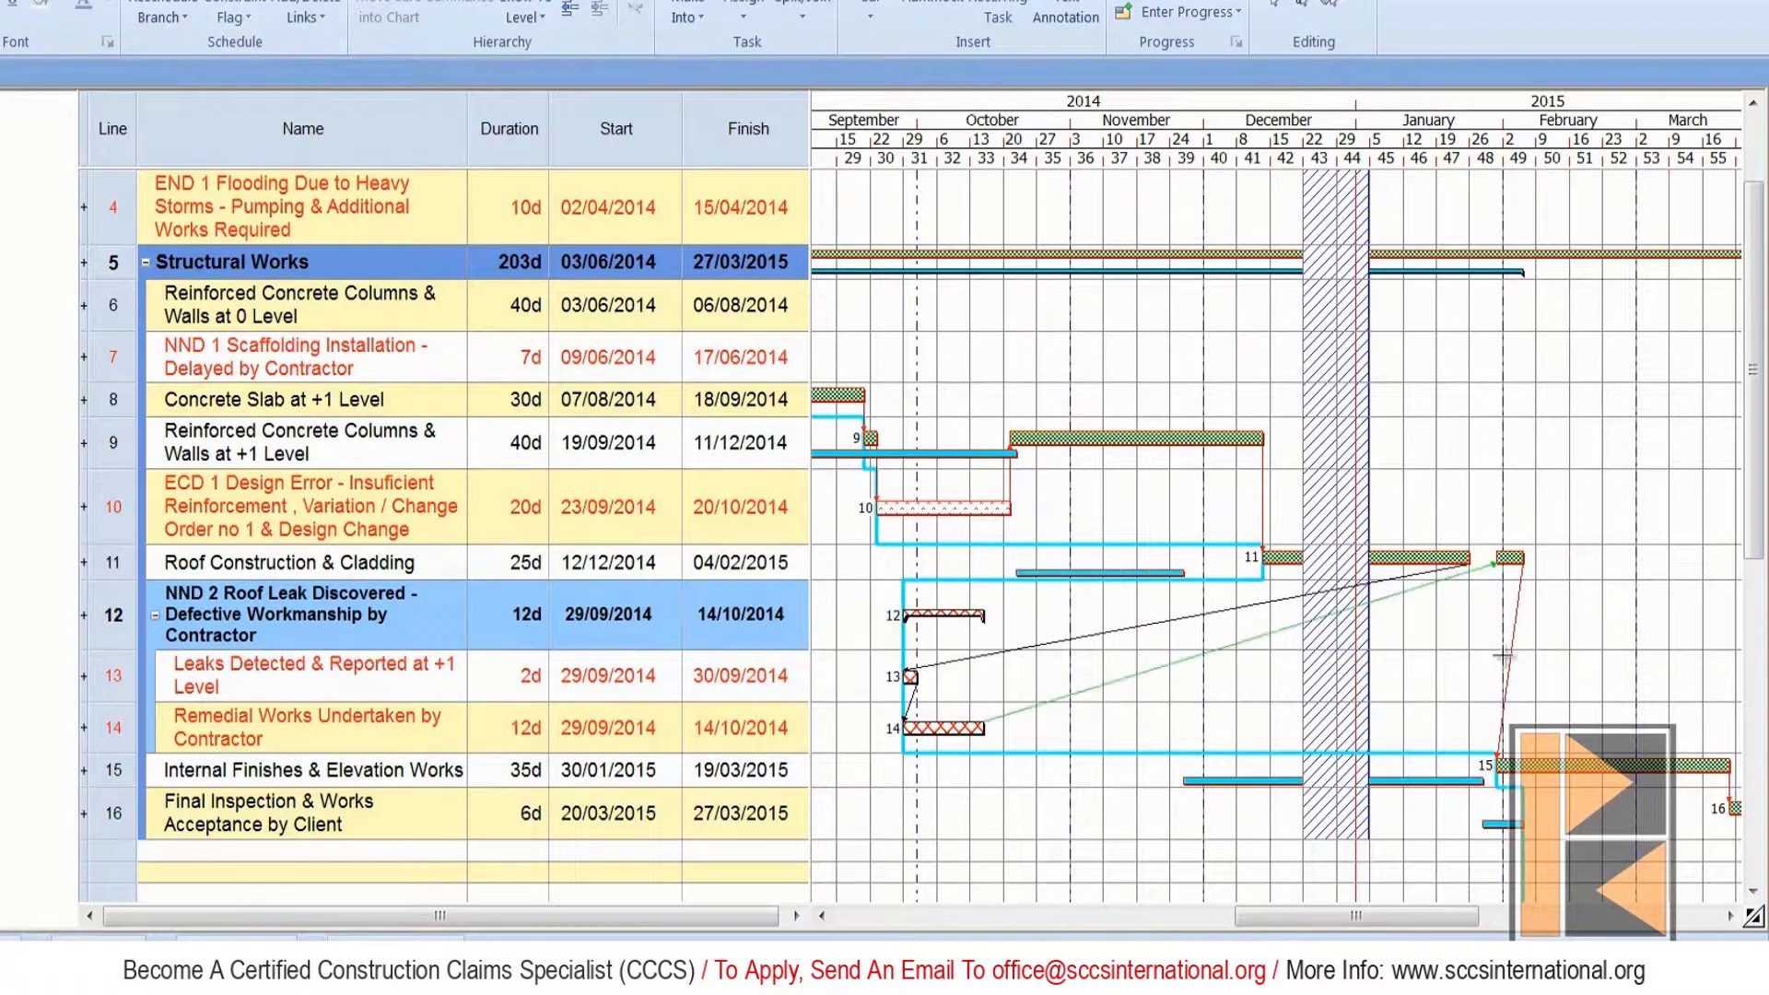
Reschedule the whole programme without straightening progress, keeping As Planned Completion as the progress entry period.
{"action": "left_click", "coordinate": [159, 17]}
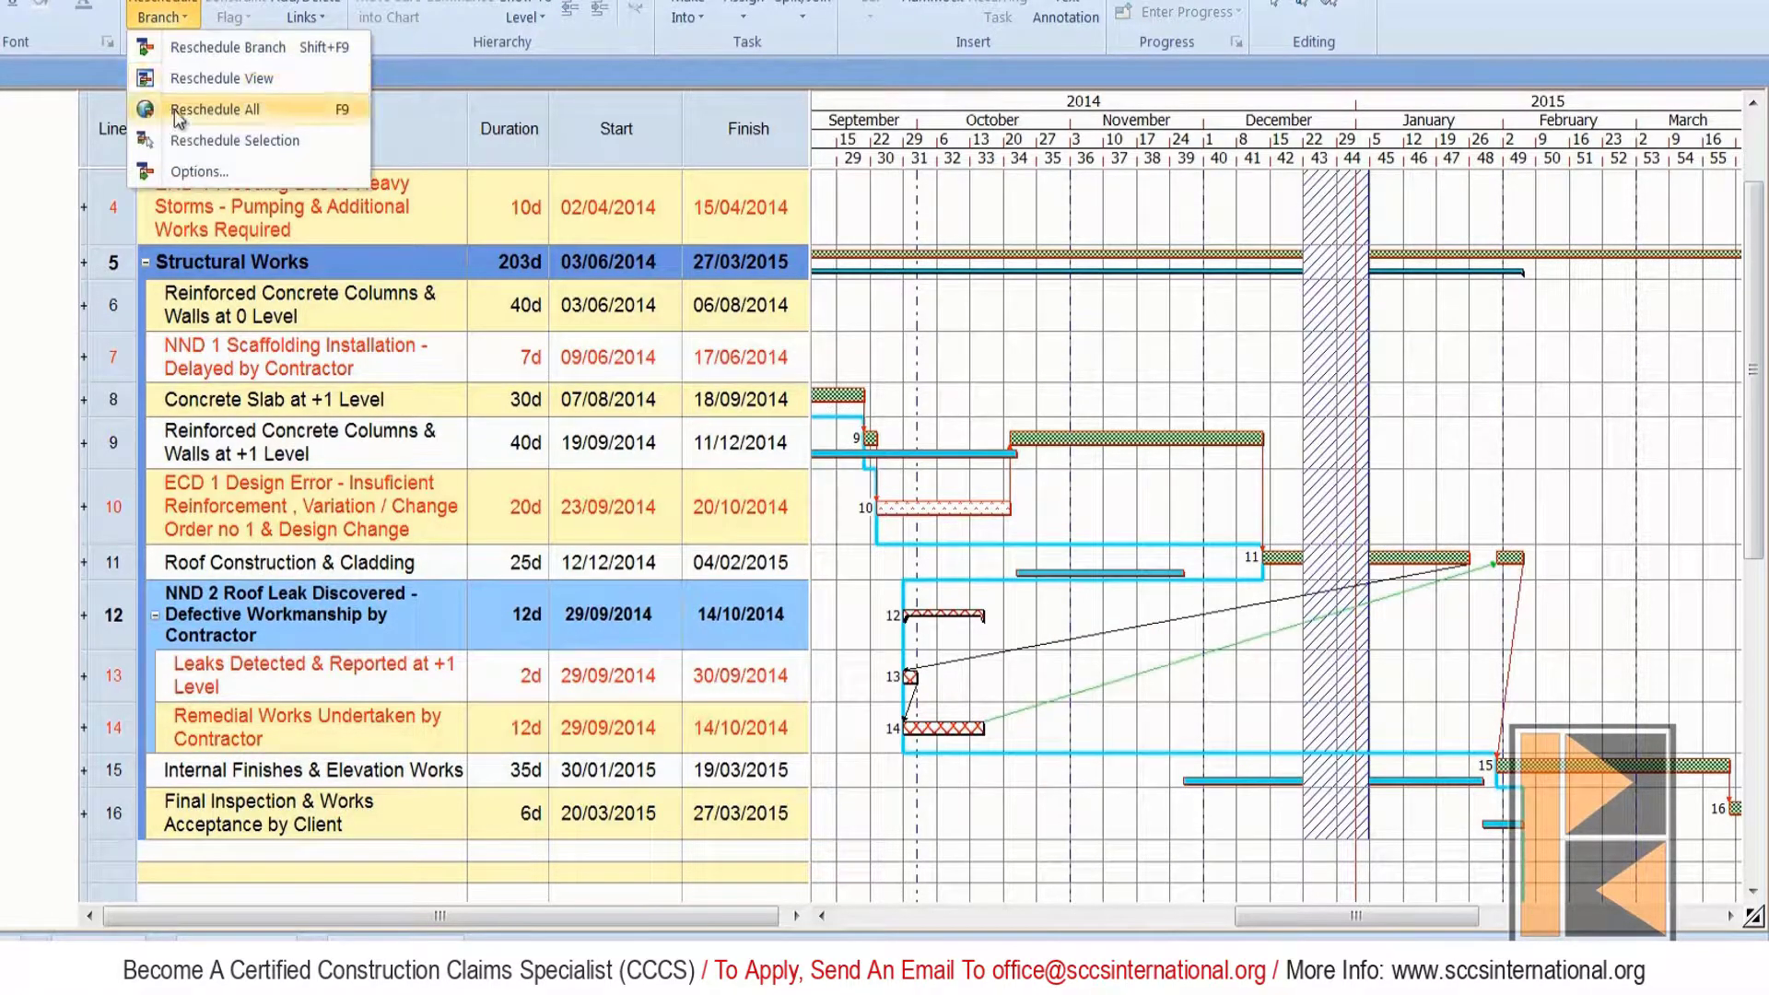
{"action": "left_click", "coordinate": [244, 103]}
{"action": "left_click", "coordinate": [890, 527]}
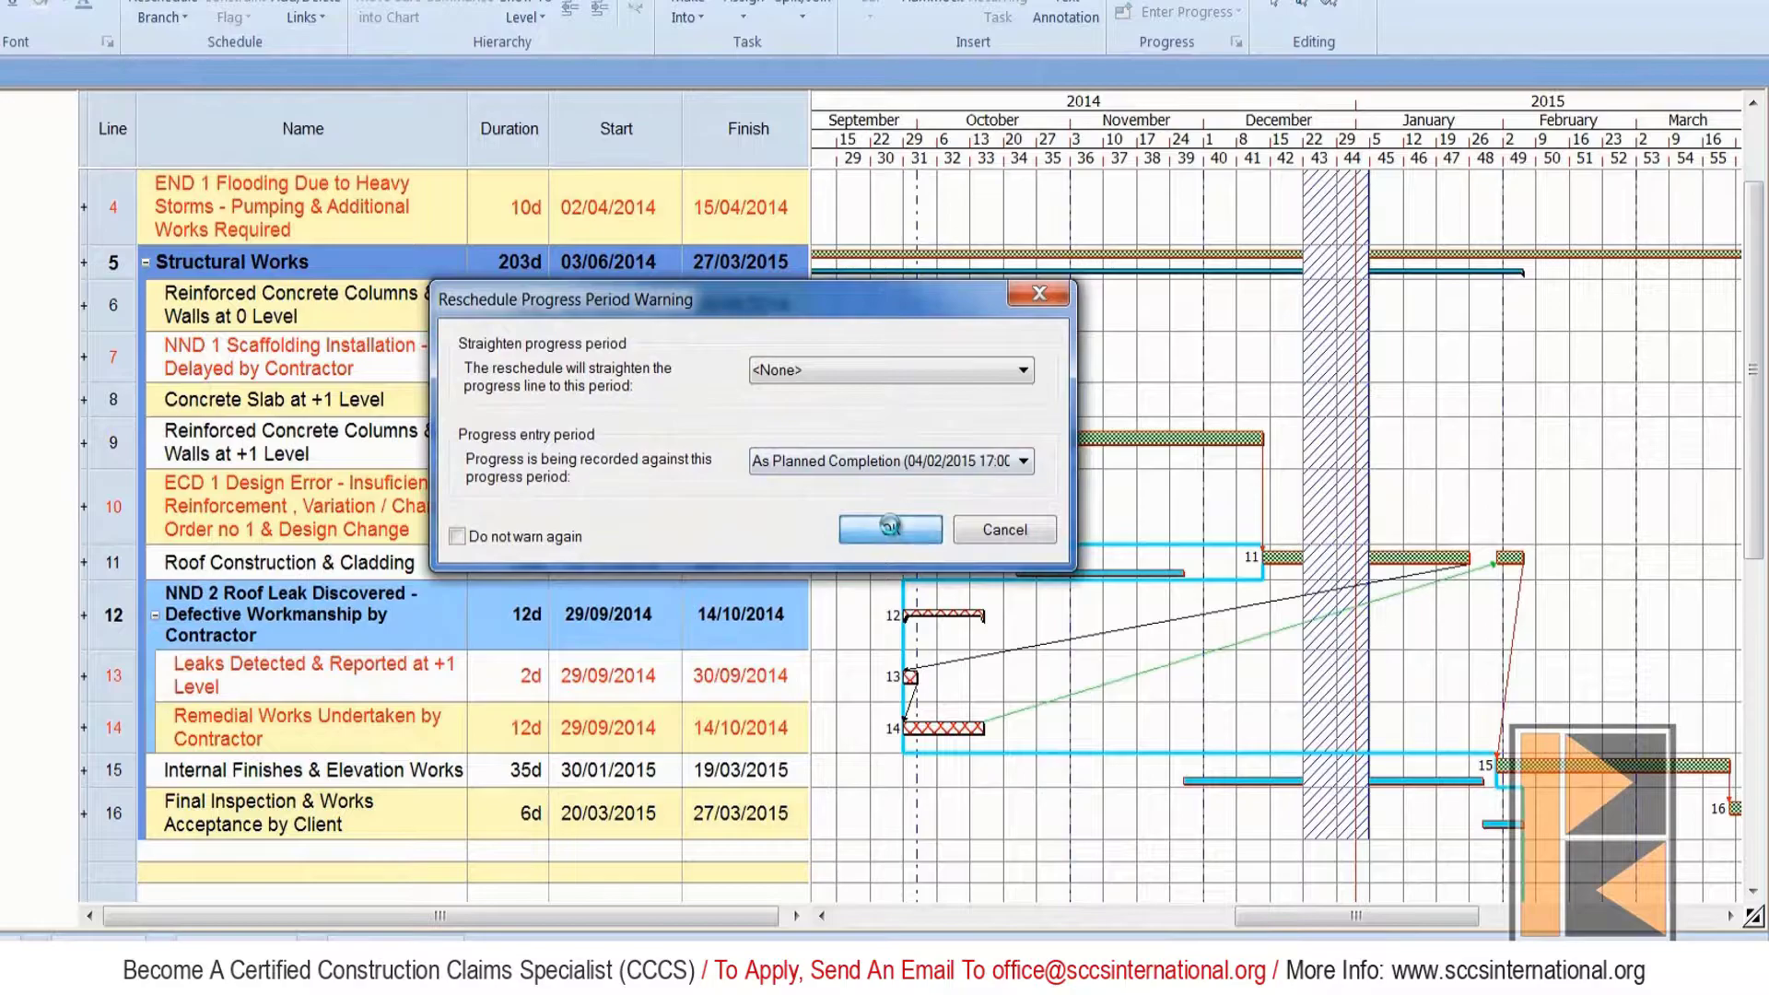
Move the Impacted Completion annotation to the finish of the Final Inspection & Works Acceptance by Client bar at 20/04/2015.
{"action": "left_click_drag", "start_coordinate": [1448, 917], "coordinate": [1542, 920]}
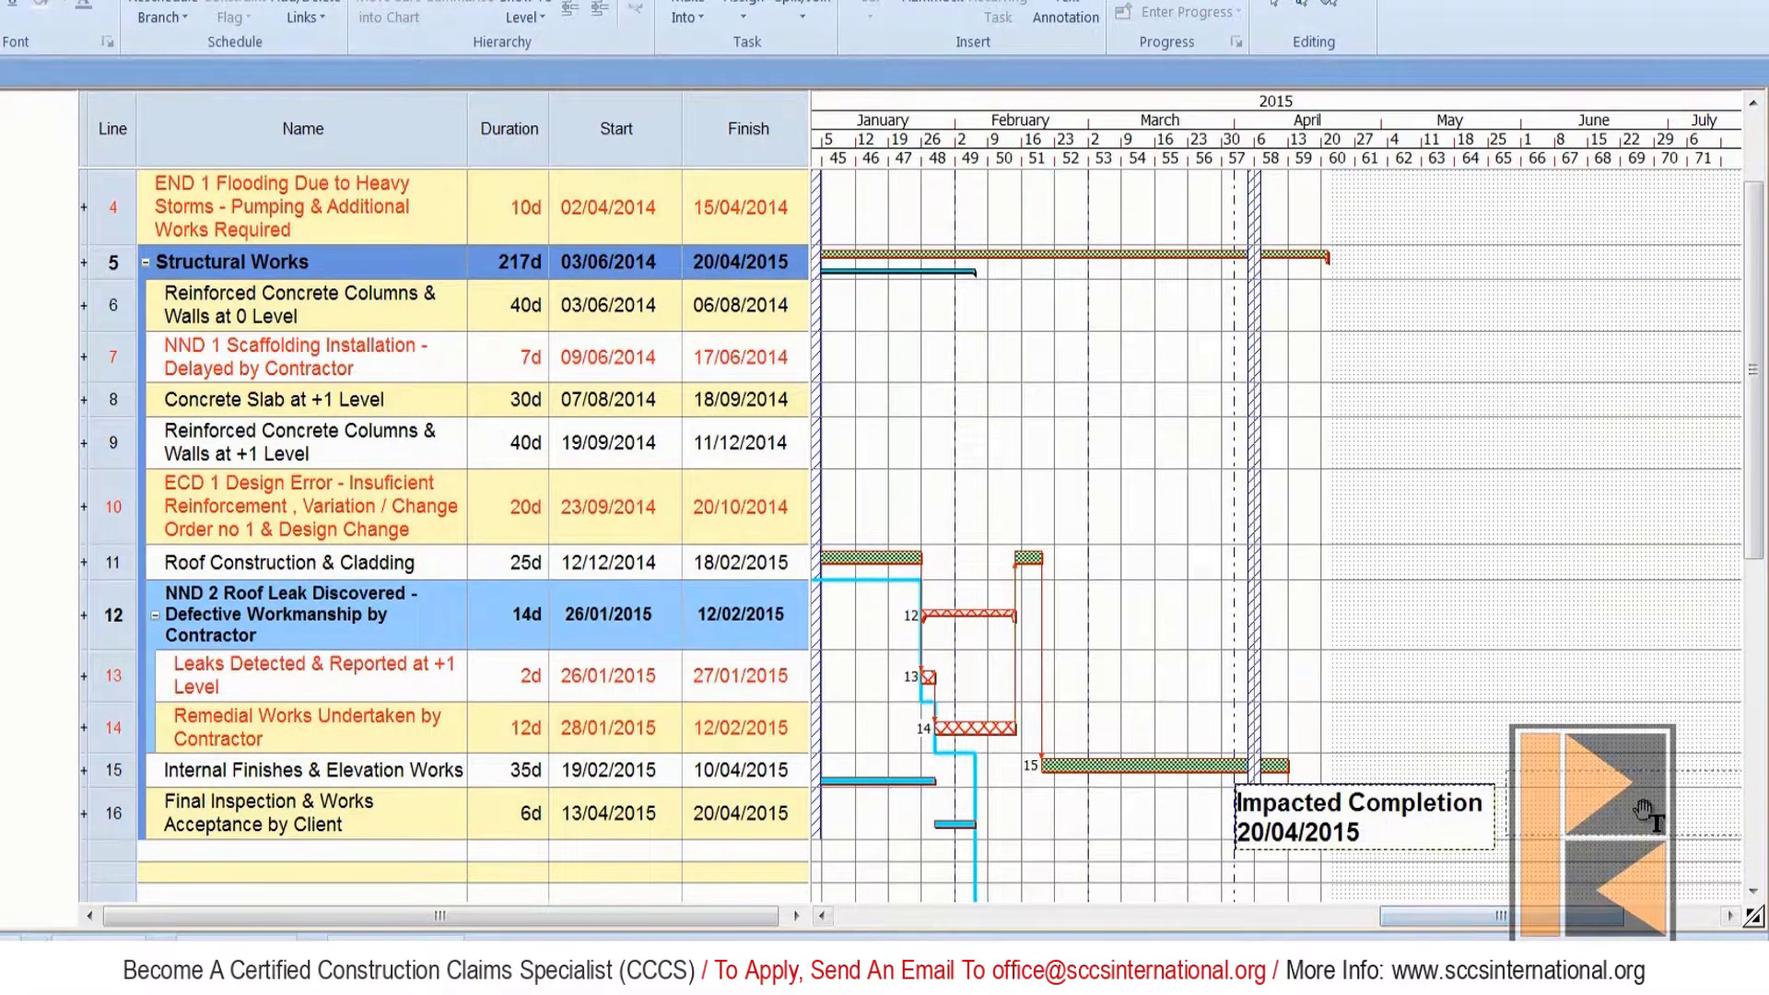
{"action": "left_click", "coordinate": [1543, 791]}
{"action": "left_click_drag", "start_coordinate": [1543, 790], "coordinate": [1410, 820]}
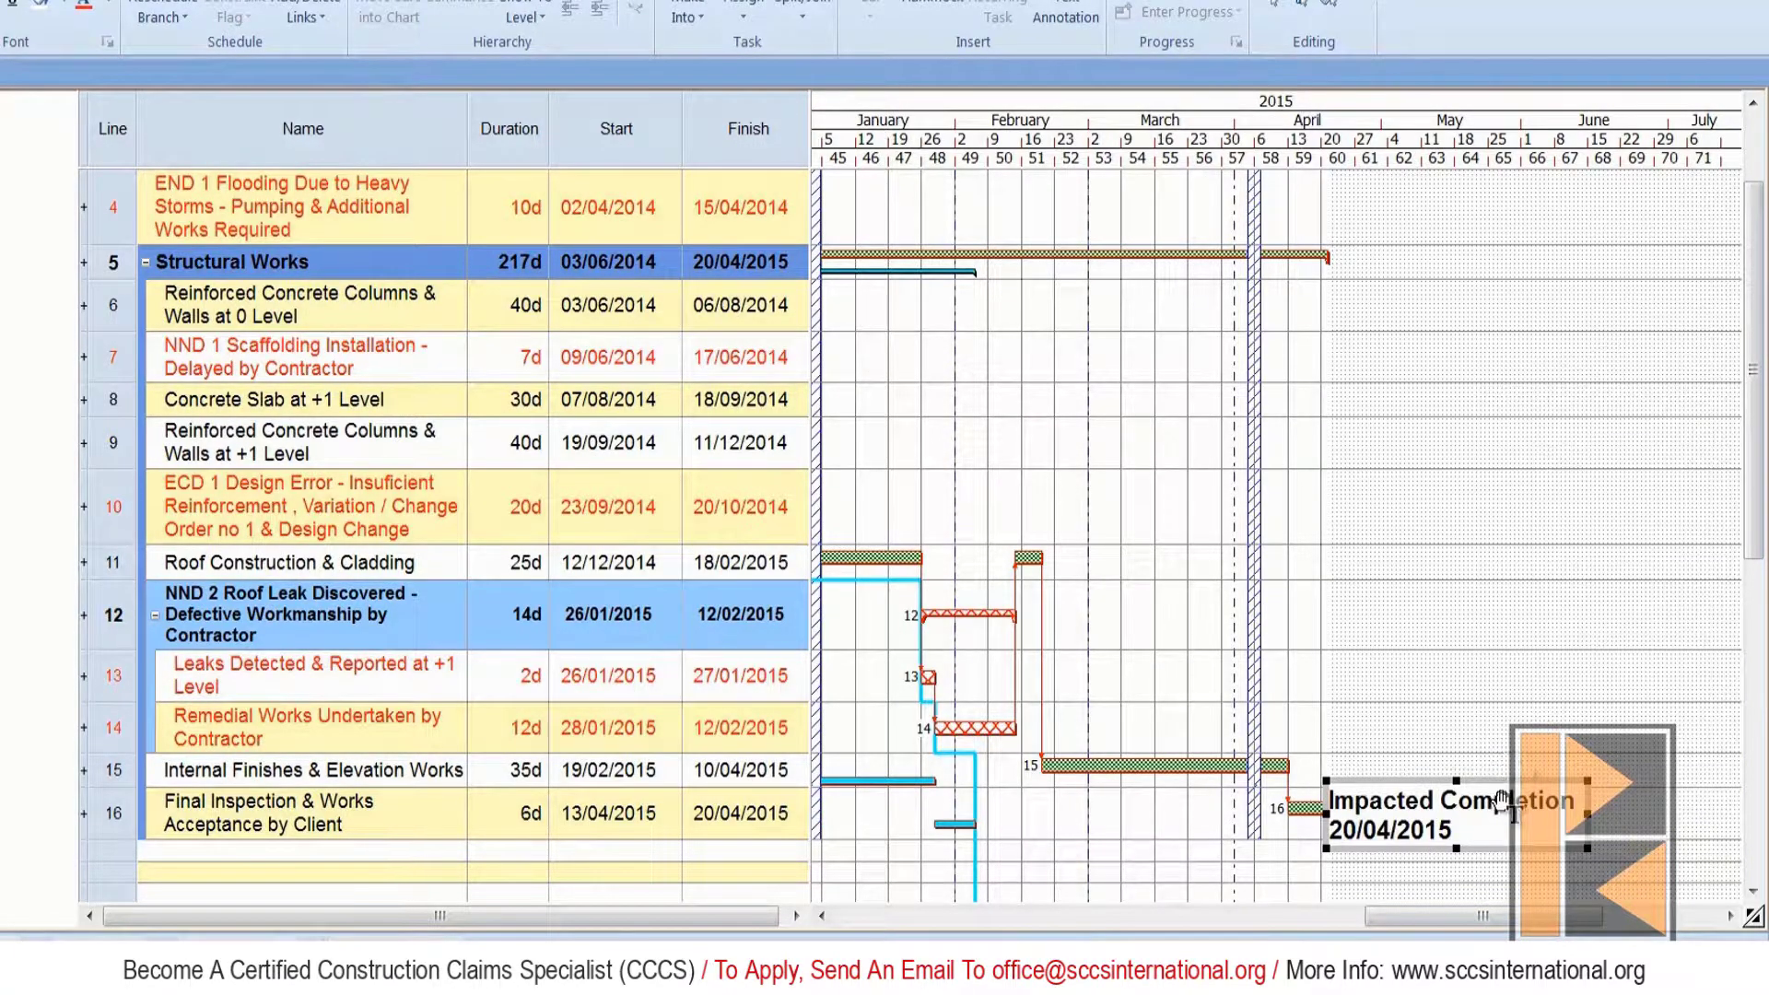
Insert a new bar above Final Inspection & Works Acceptance by Client and start its name with "Variation".
{"action": "mouse_move", "coordinate": [1403, 914]}
{"action": "left_mouse_down"}
{"action": "mouse_move", "coordinate": [1234, 910]}
{"action": "mouse_move", "coordinate": [1369, 909]}
{"action": "left_mouse_up"}
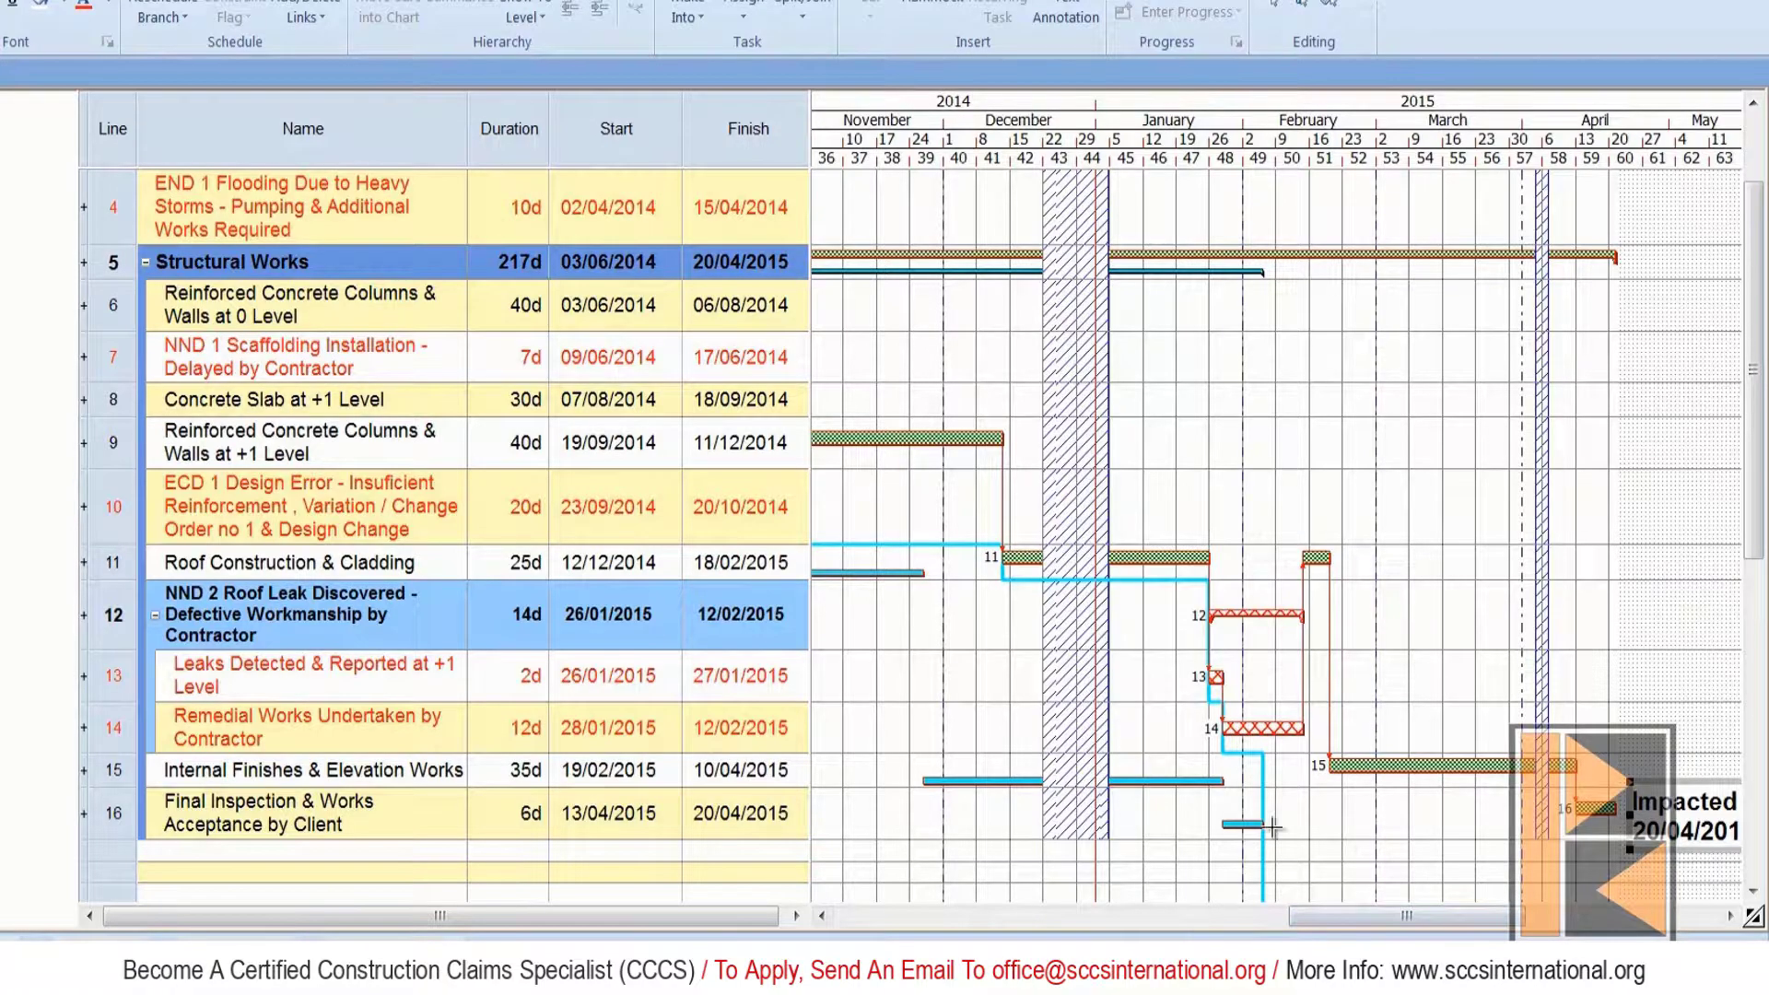
{"action": "left_click", "coordinate": [133, 811]}
{"action": "right_click", "coordinate": [134, 811]}
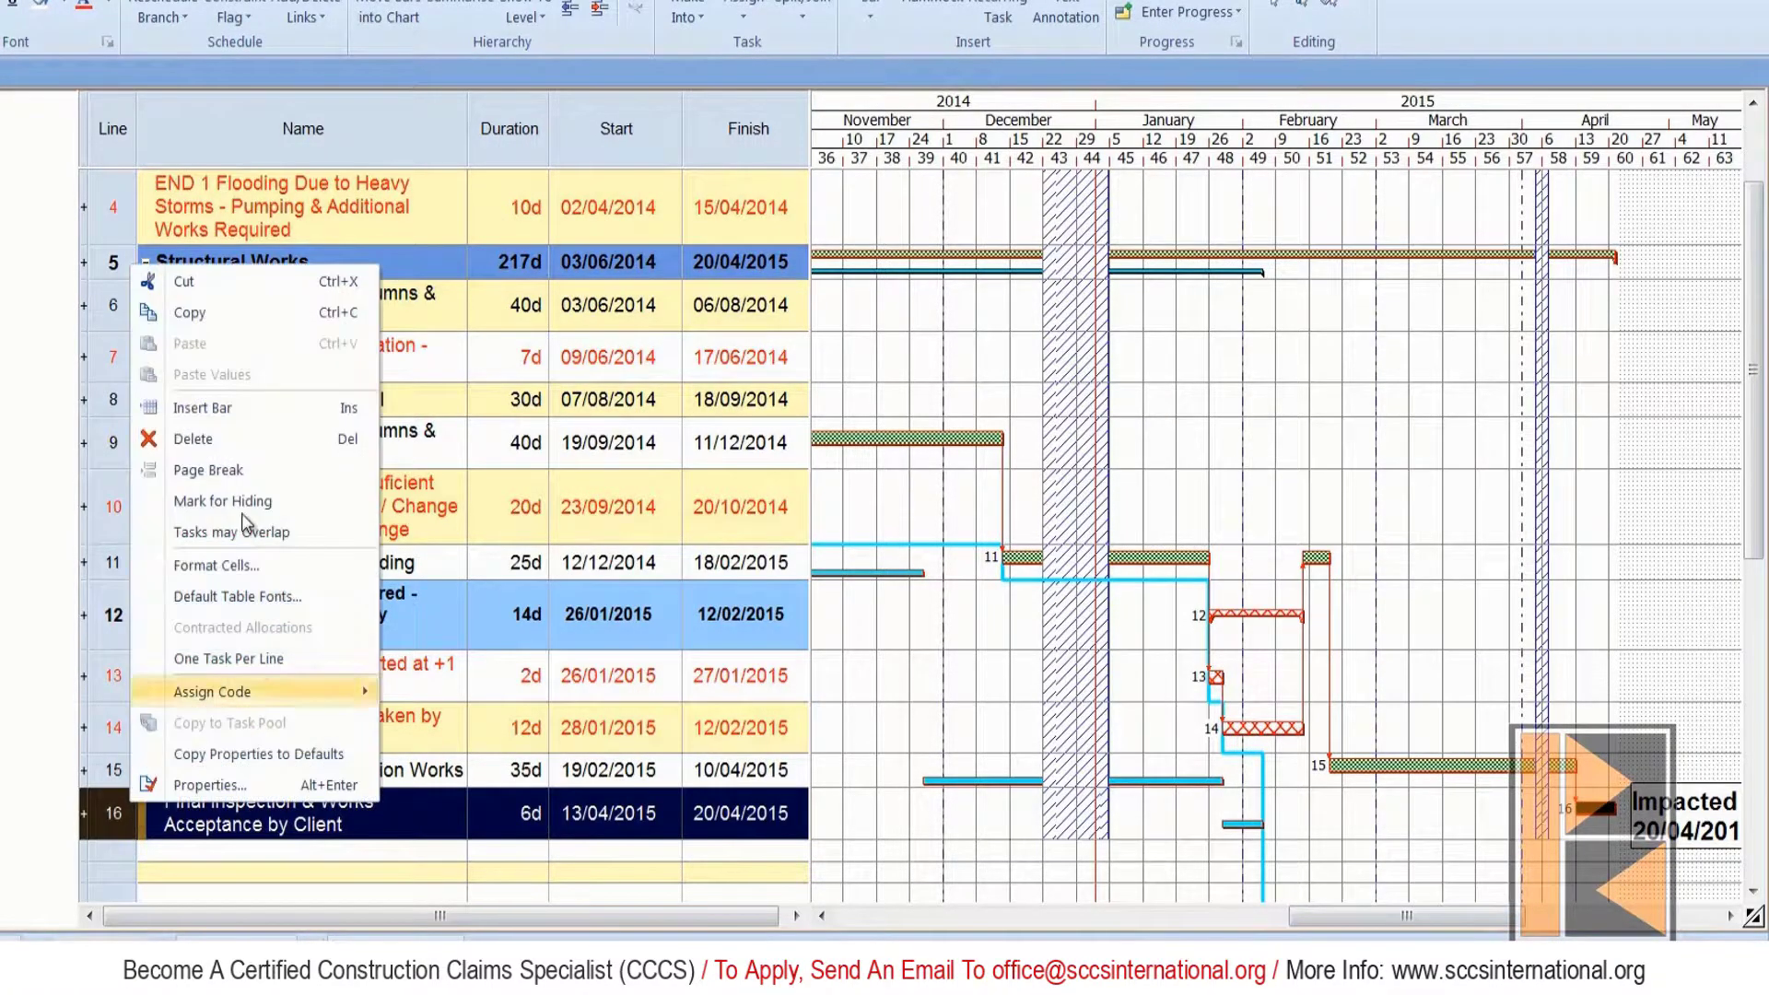
{"action": "left_click", "coordinate": [234, 401]}
{"action": "left_click", "coordinate": [184, 804]}
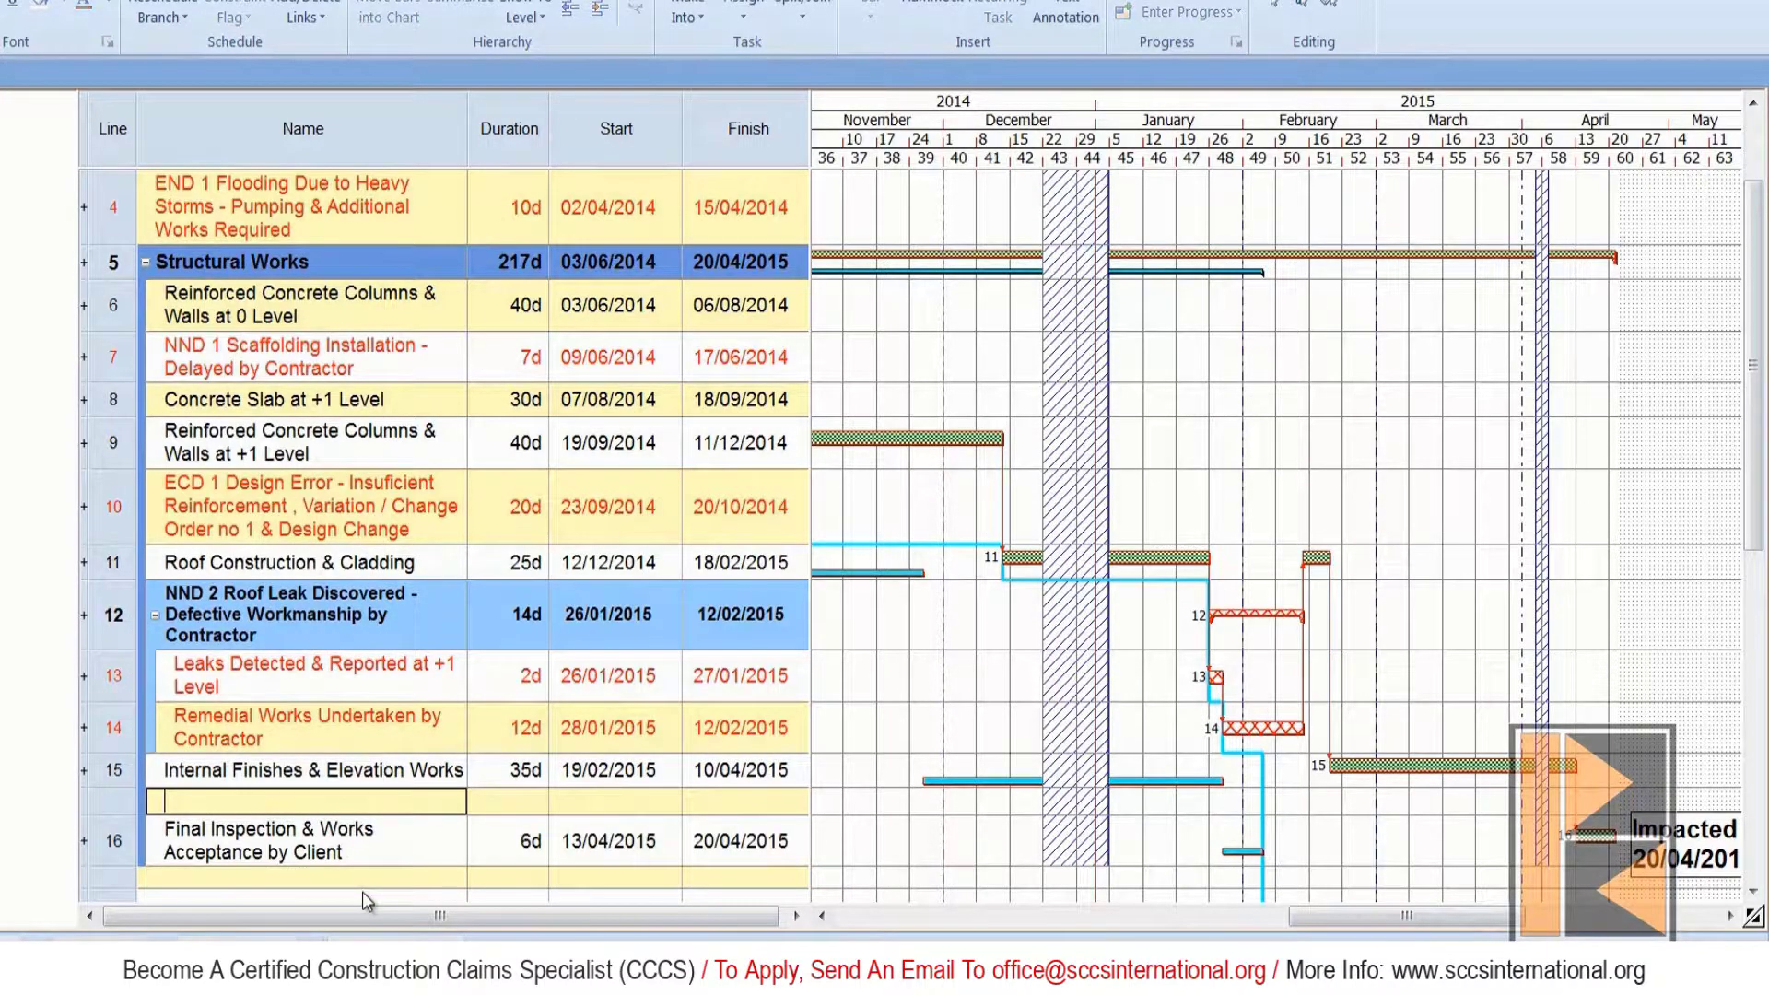
{"action": "type", "text": "Variation"}
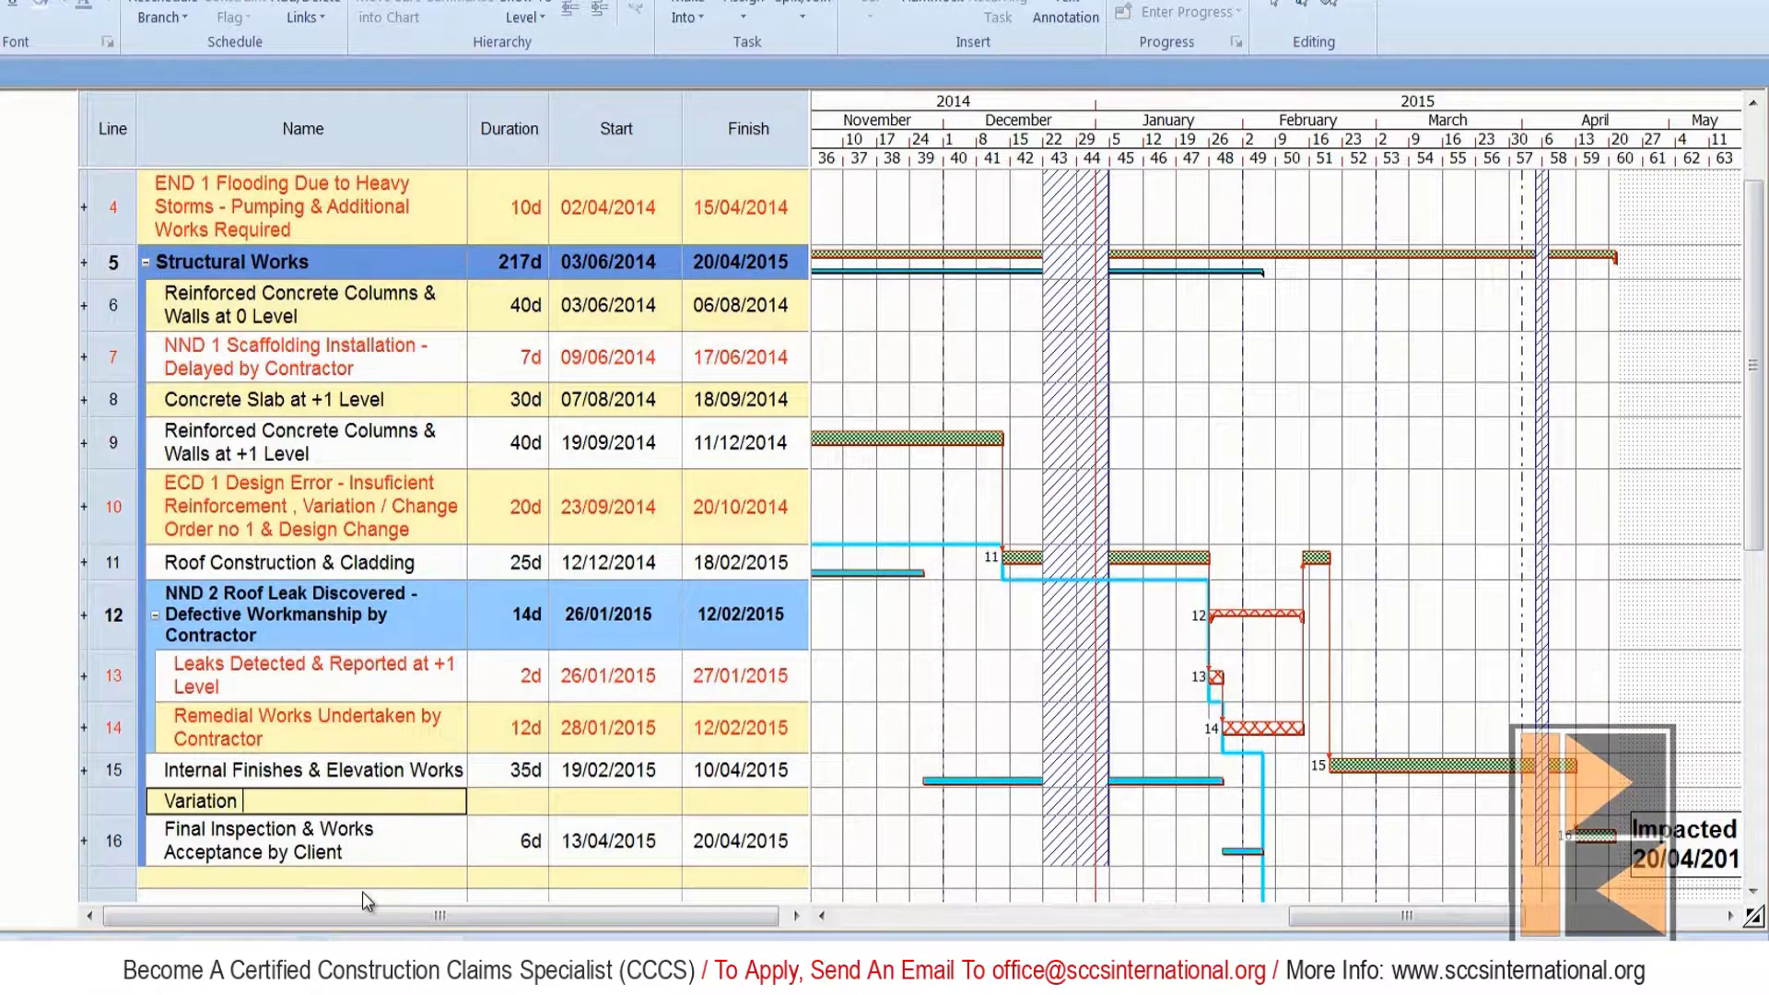
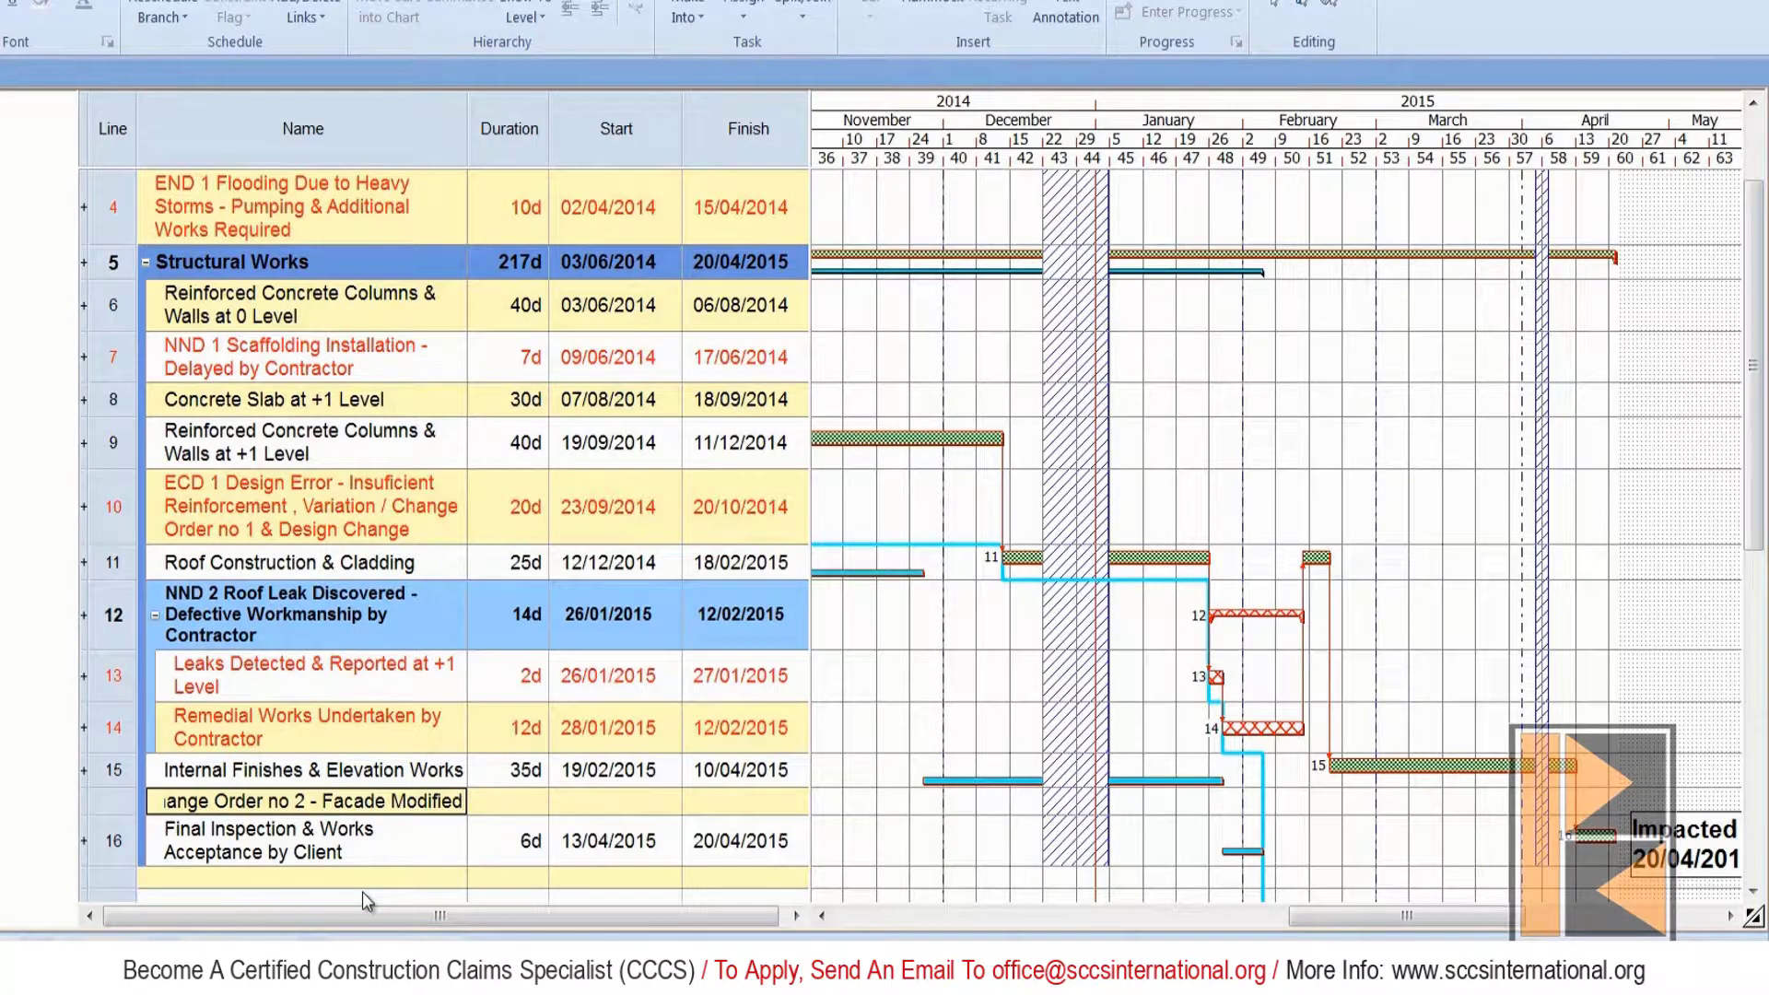
Complete the new bar's name as "Variation / Change Order no 2 - Facade Modified, Design Change" and give it a duration of 8 days.
{"action": "type", "text": ", "}
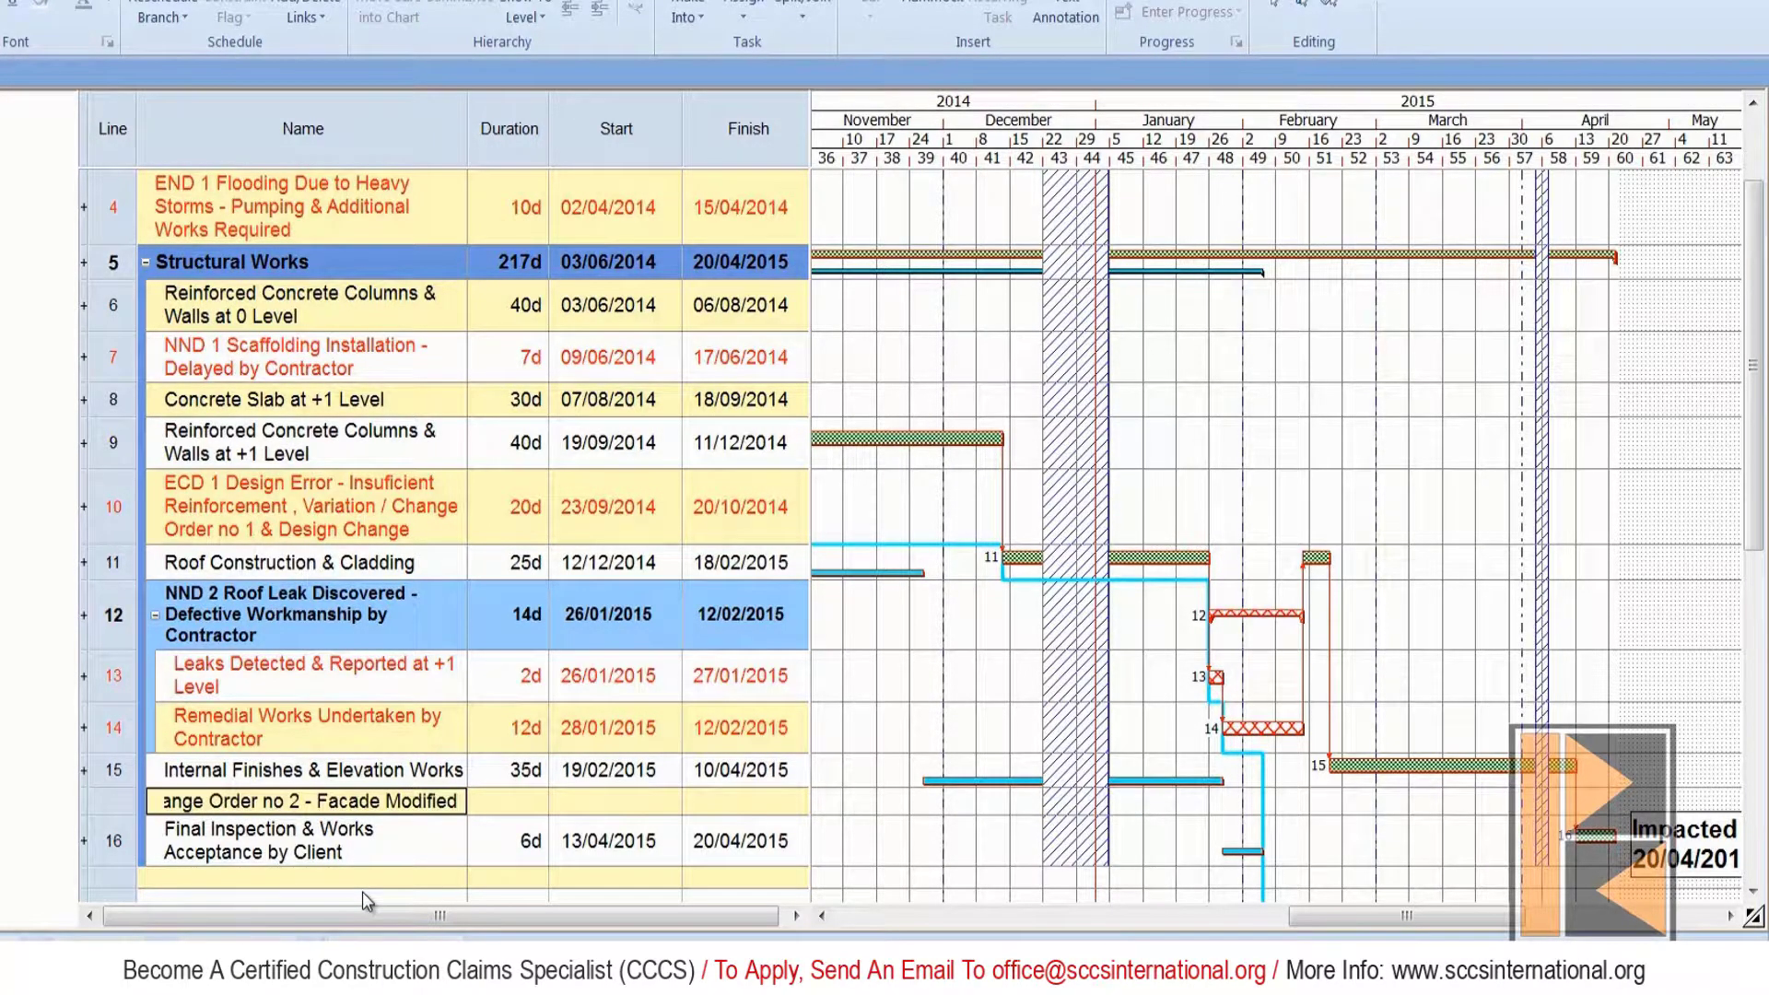
{"action": "type", "text": "De"}
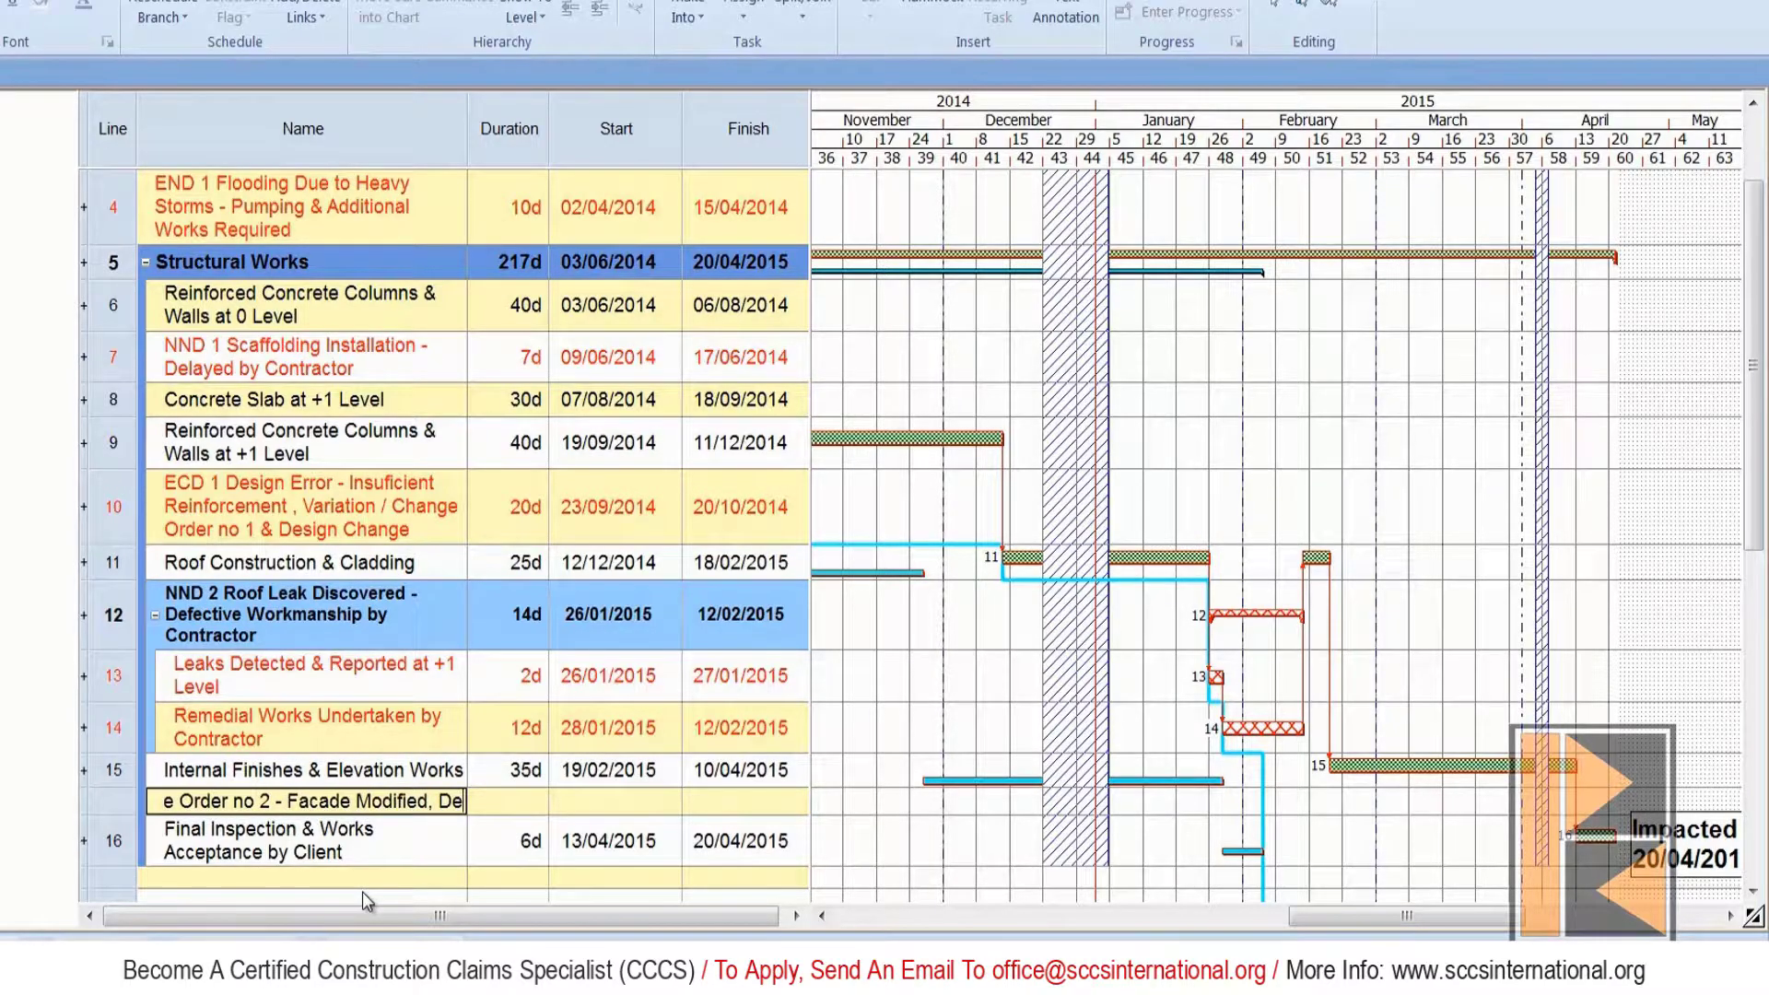
{"action": "type", "text": "sig"}
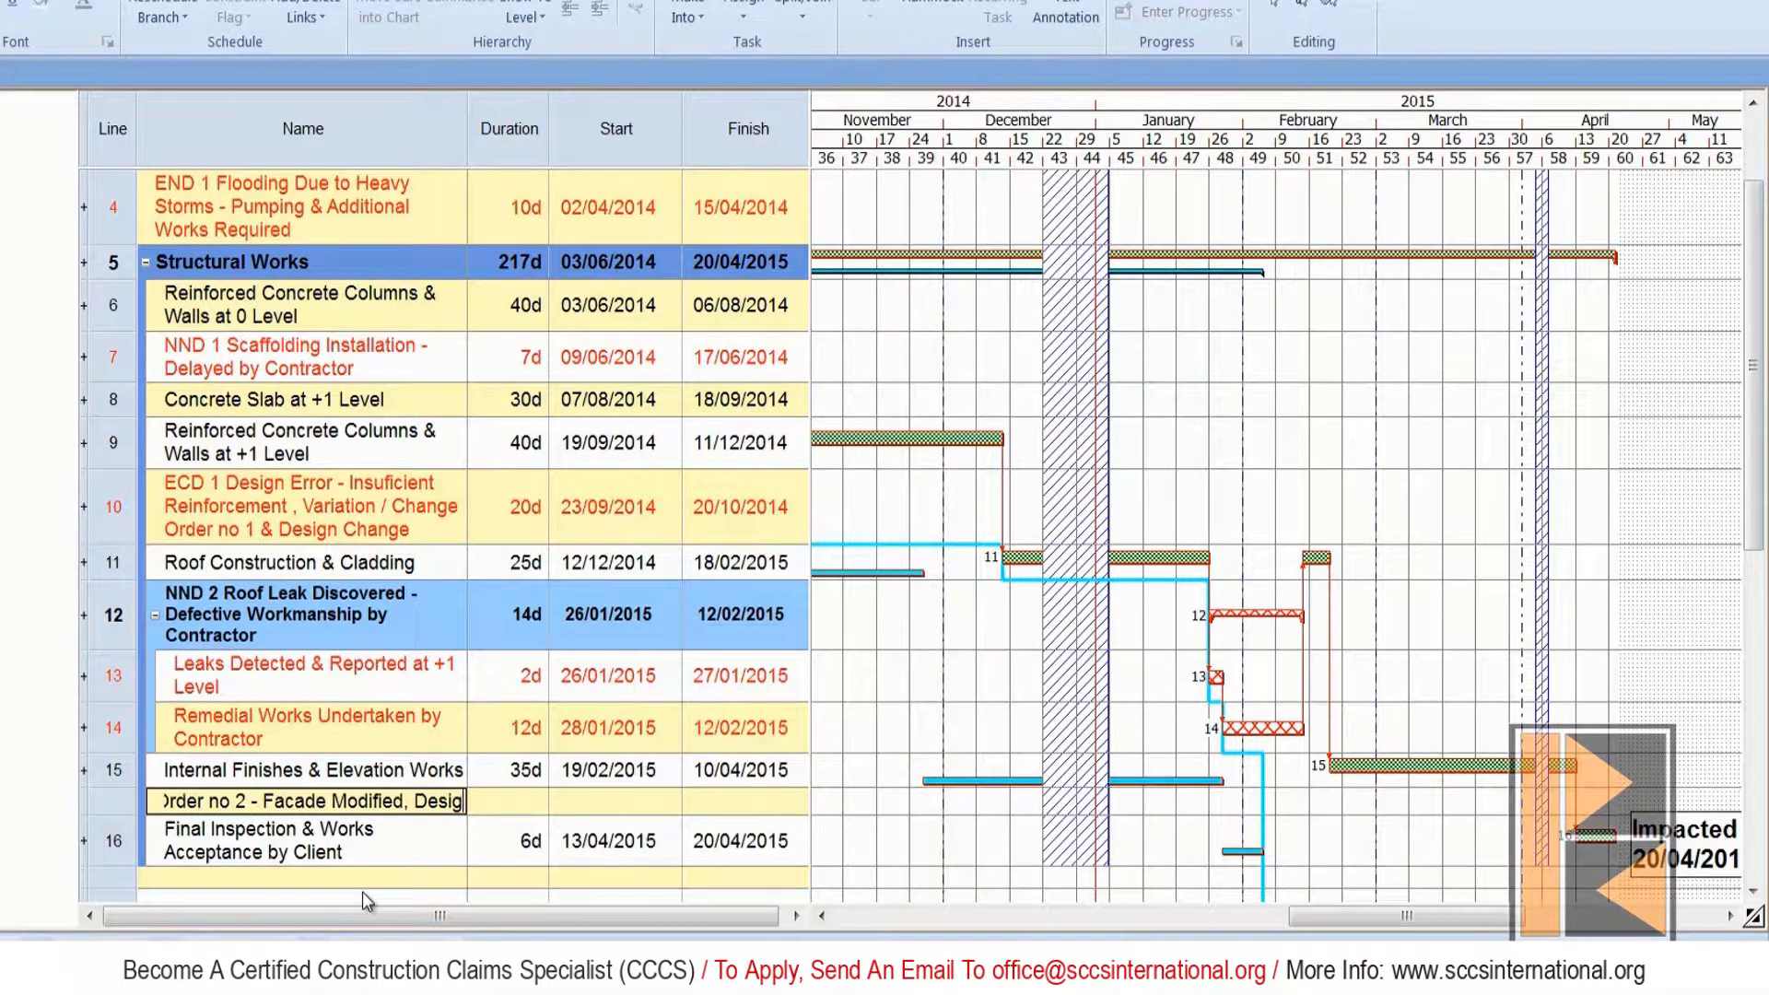
{"action": "type", "text": "n Change"}
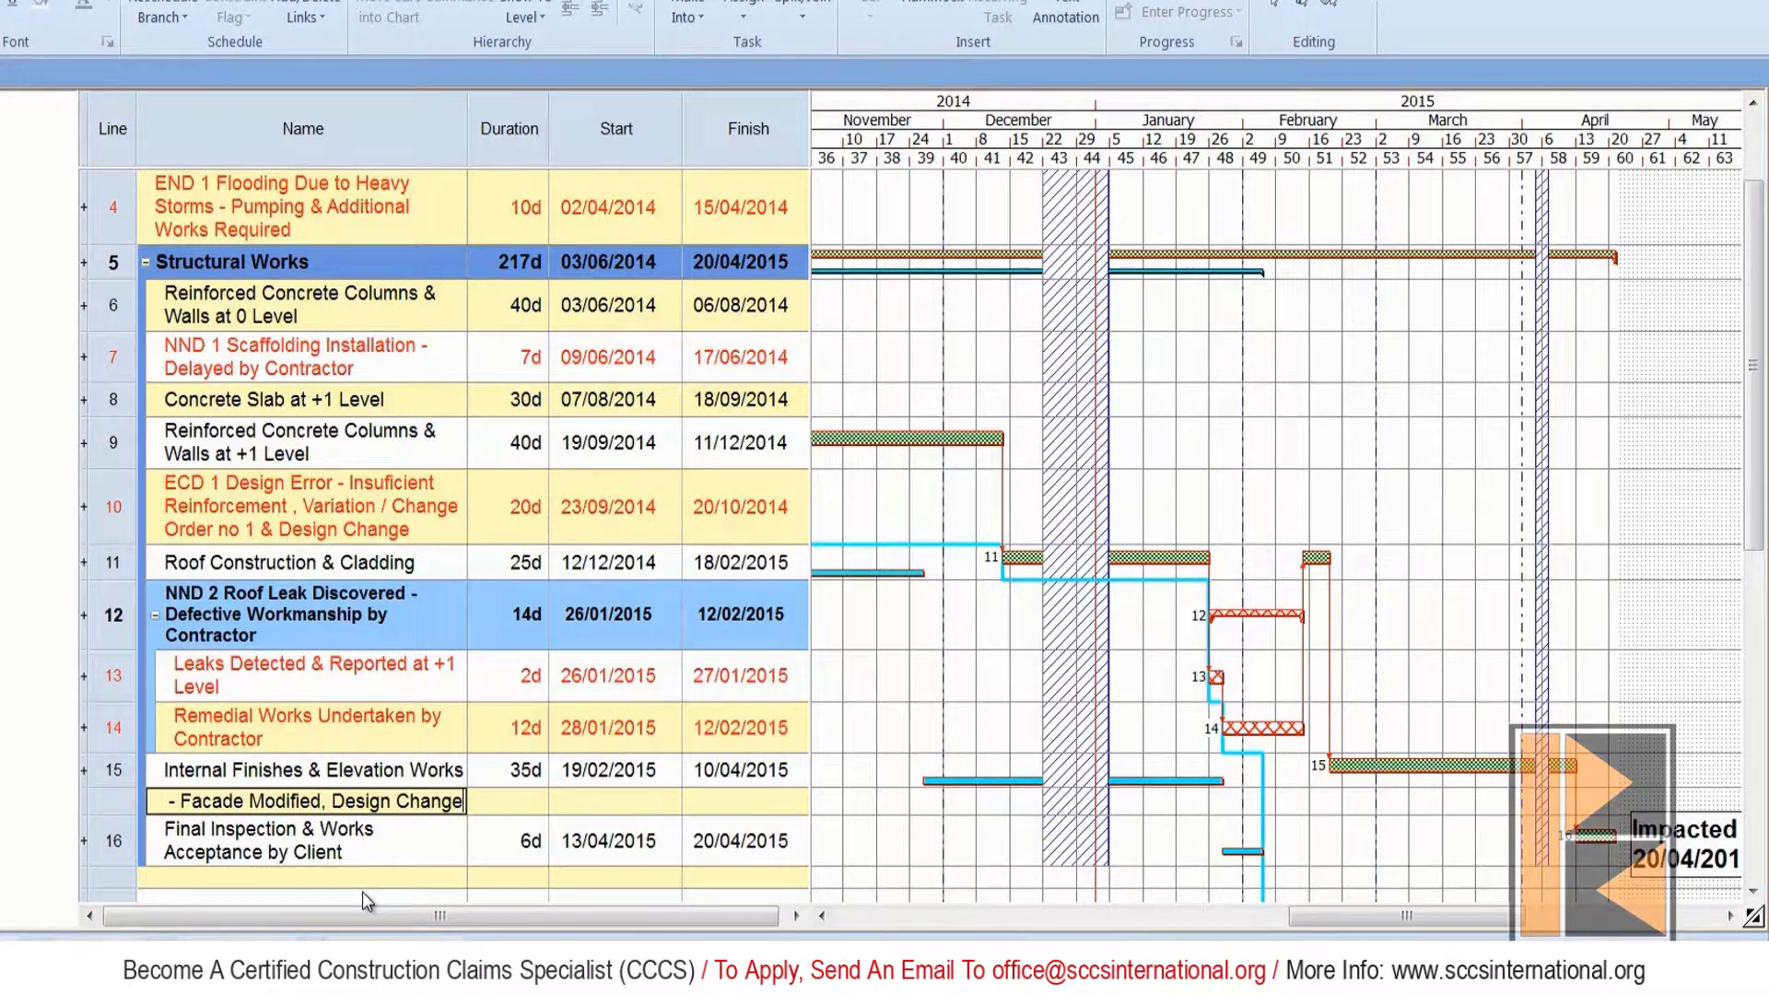
{"action": "key", "text": "Tab"}
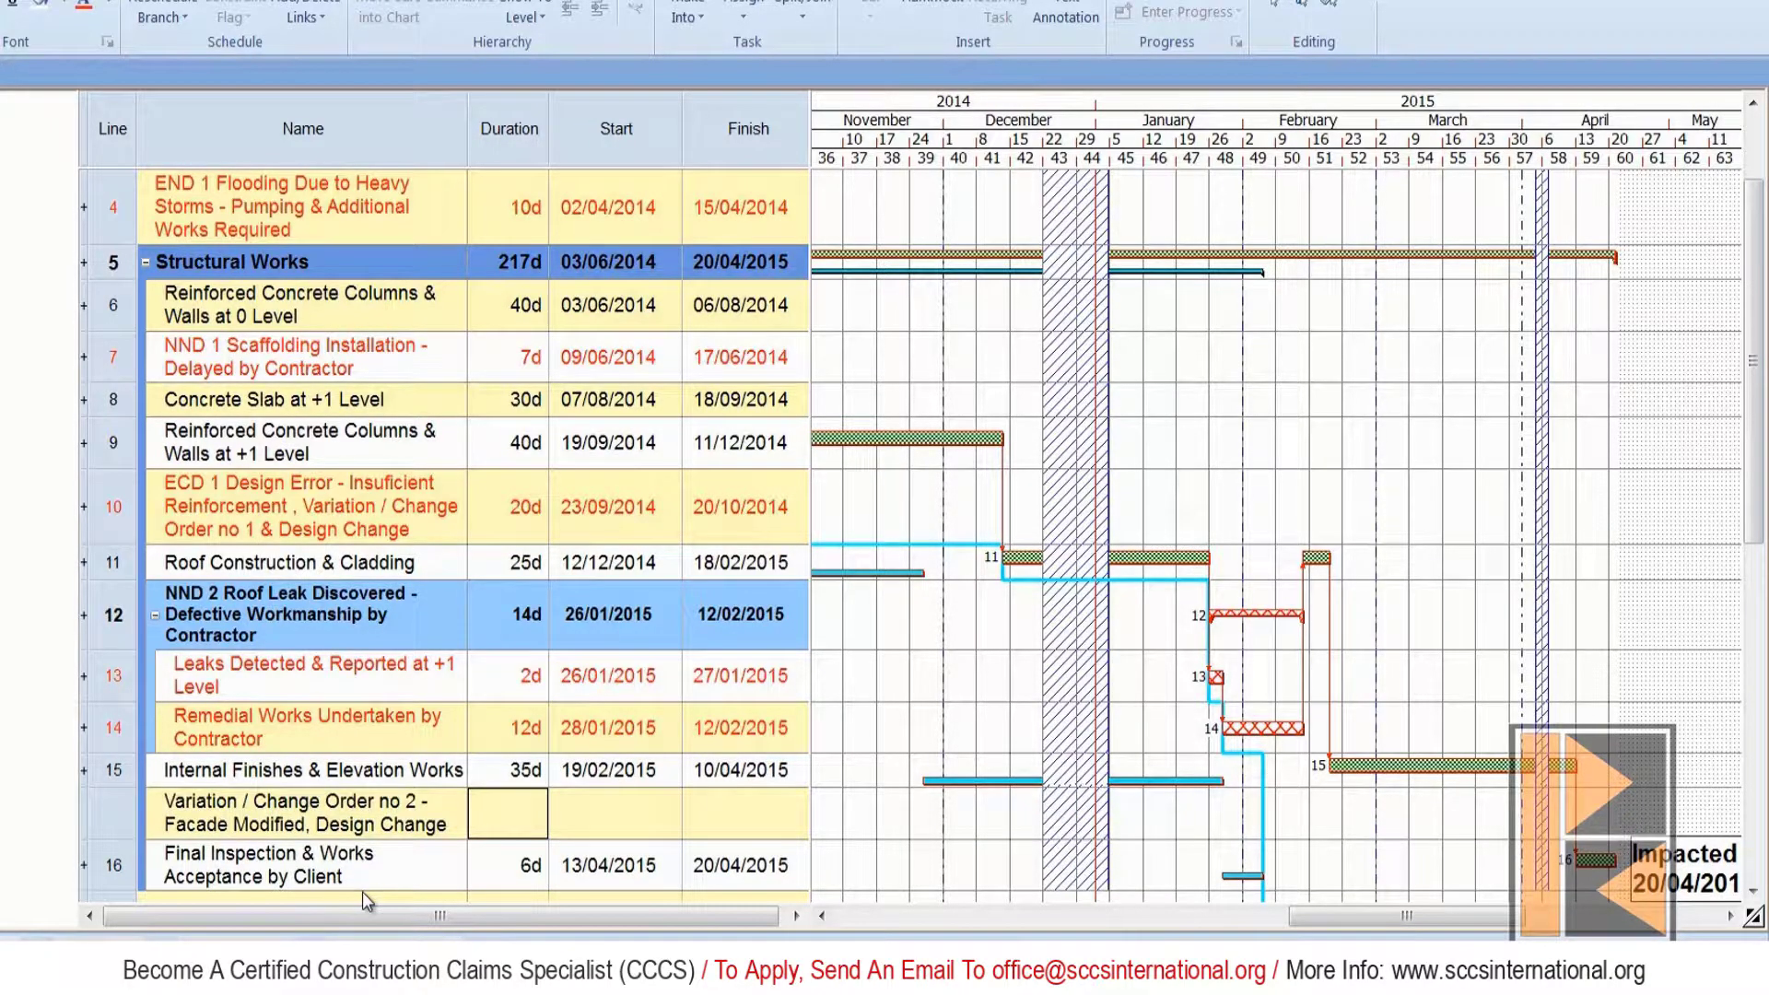
{"action": "type", "text": "8"}
{"action": "key", "text": "Return"}
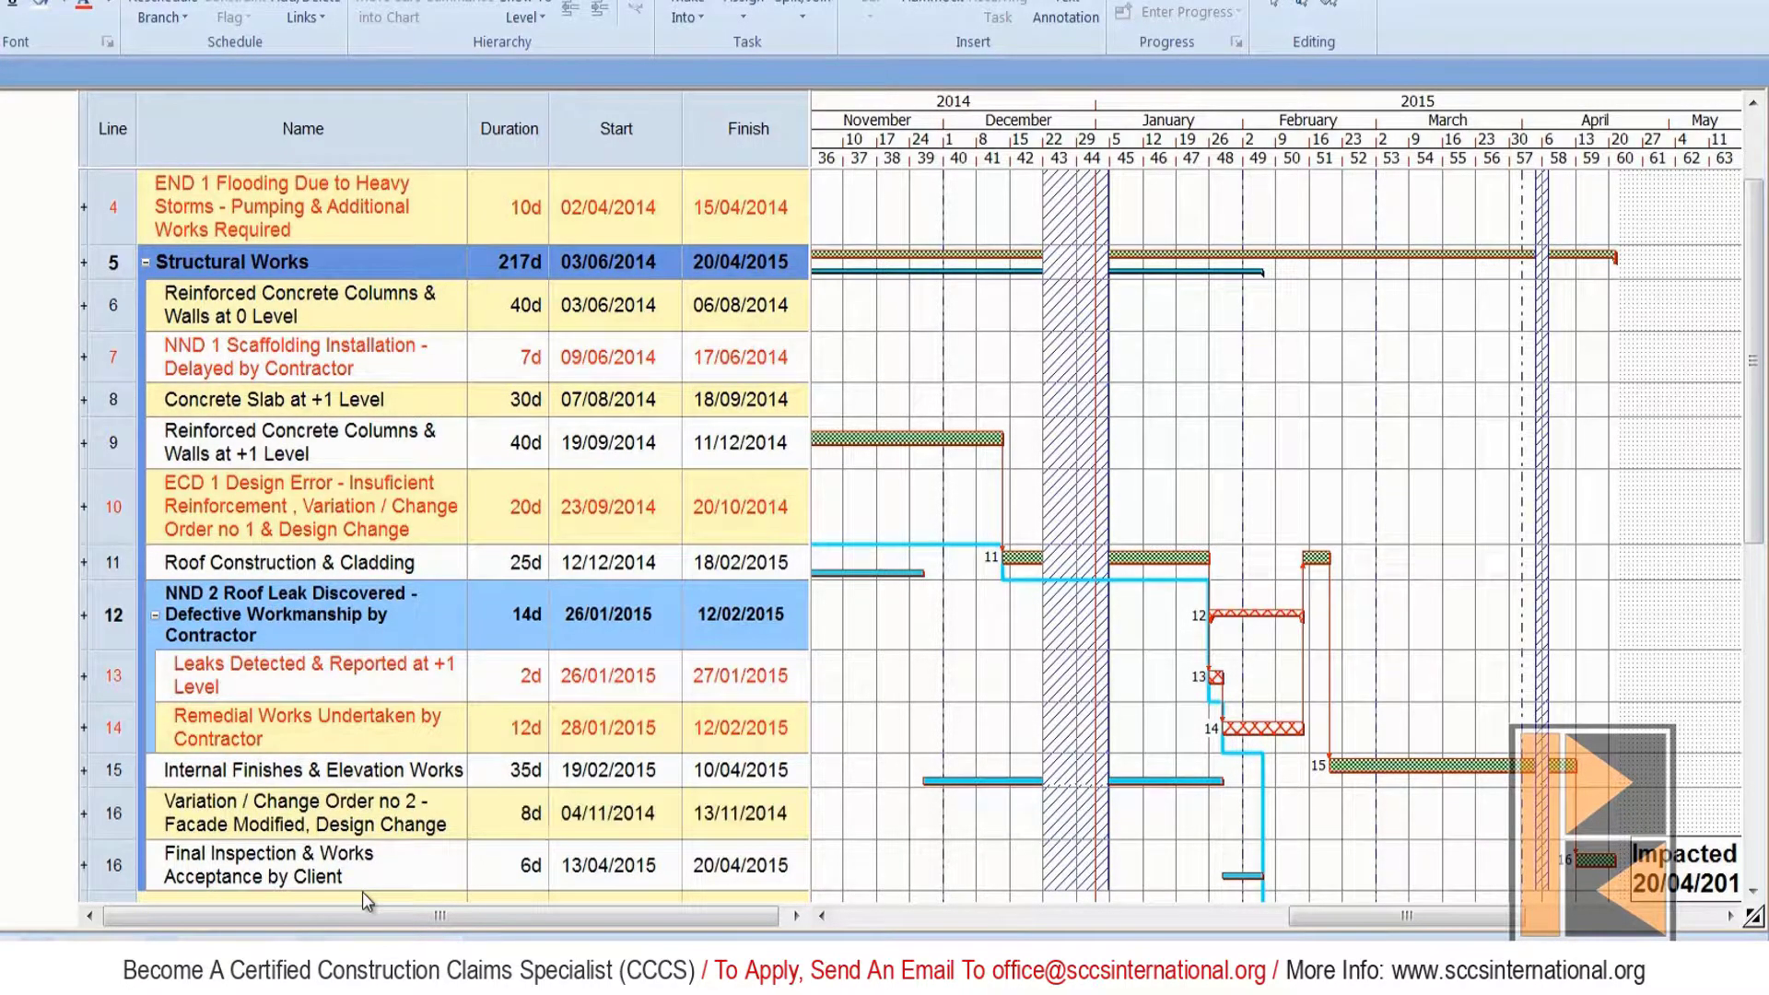
Insert a bar above Final Inspection & Works Acceptance by Client, named "Procurement of New Material", with a duration of 20 days.
{"action": "right_click", "coordinate": [120, 871]}
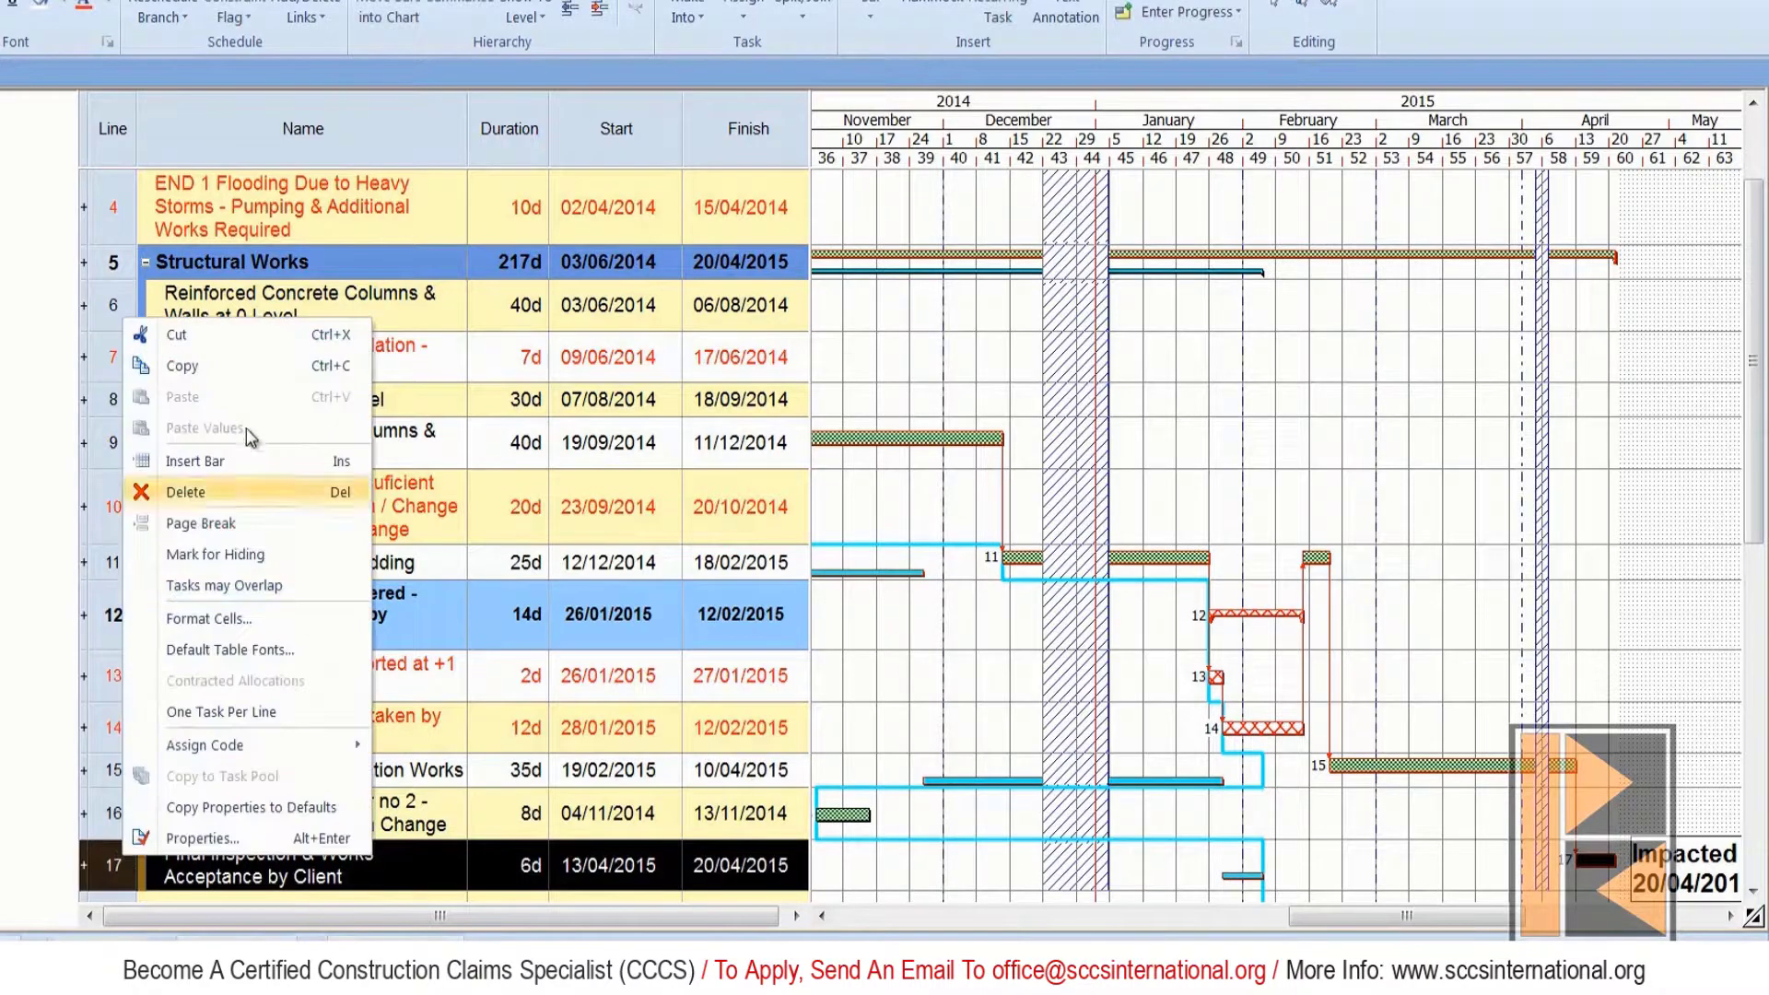
{"action": "left_click", "coordinate": [210, 458]}
{"action": "left_click", "coordinate": [304, 852]}
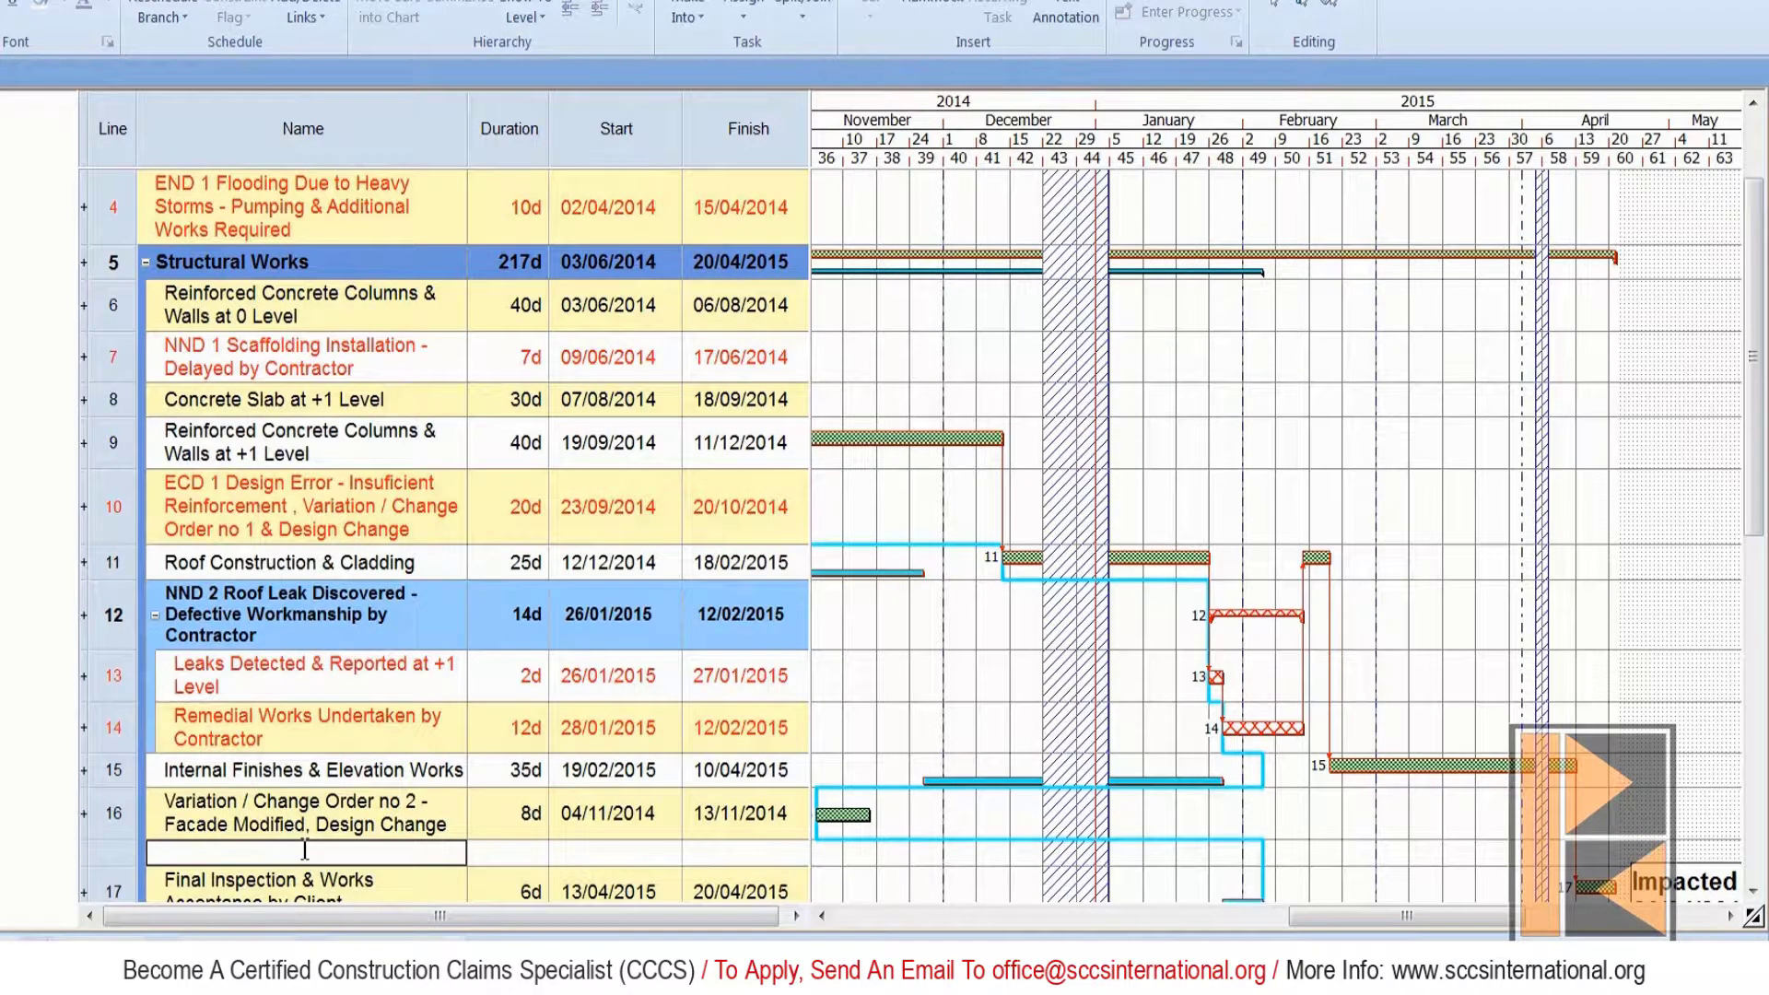
{"action": "type", "text": "Procurement of New"}
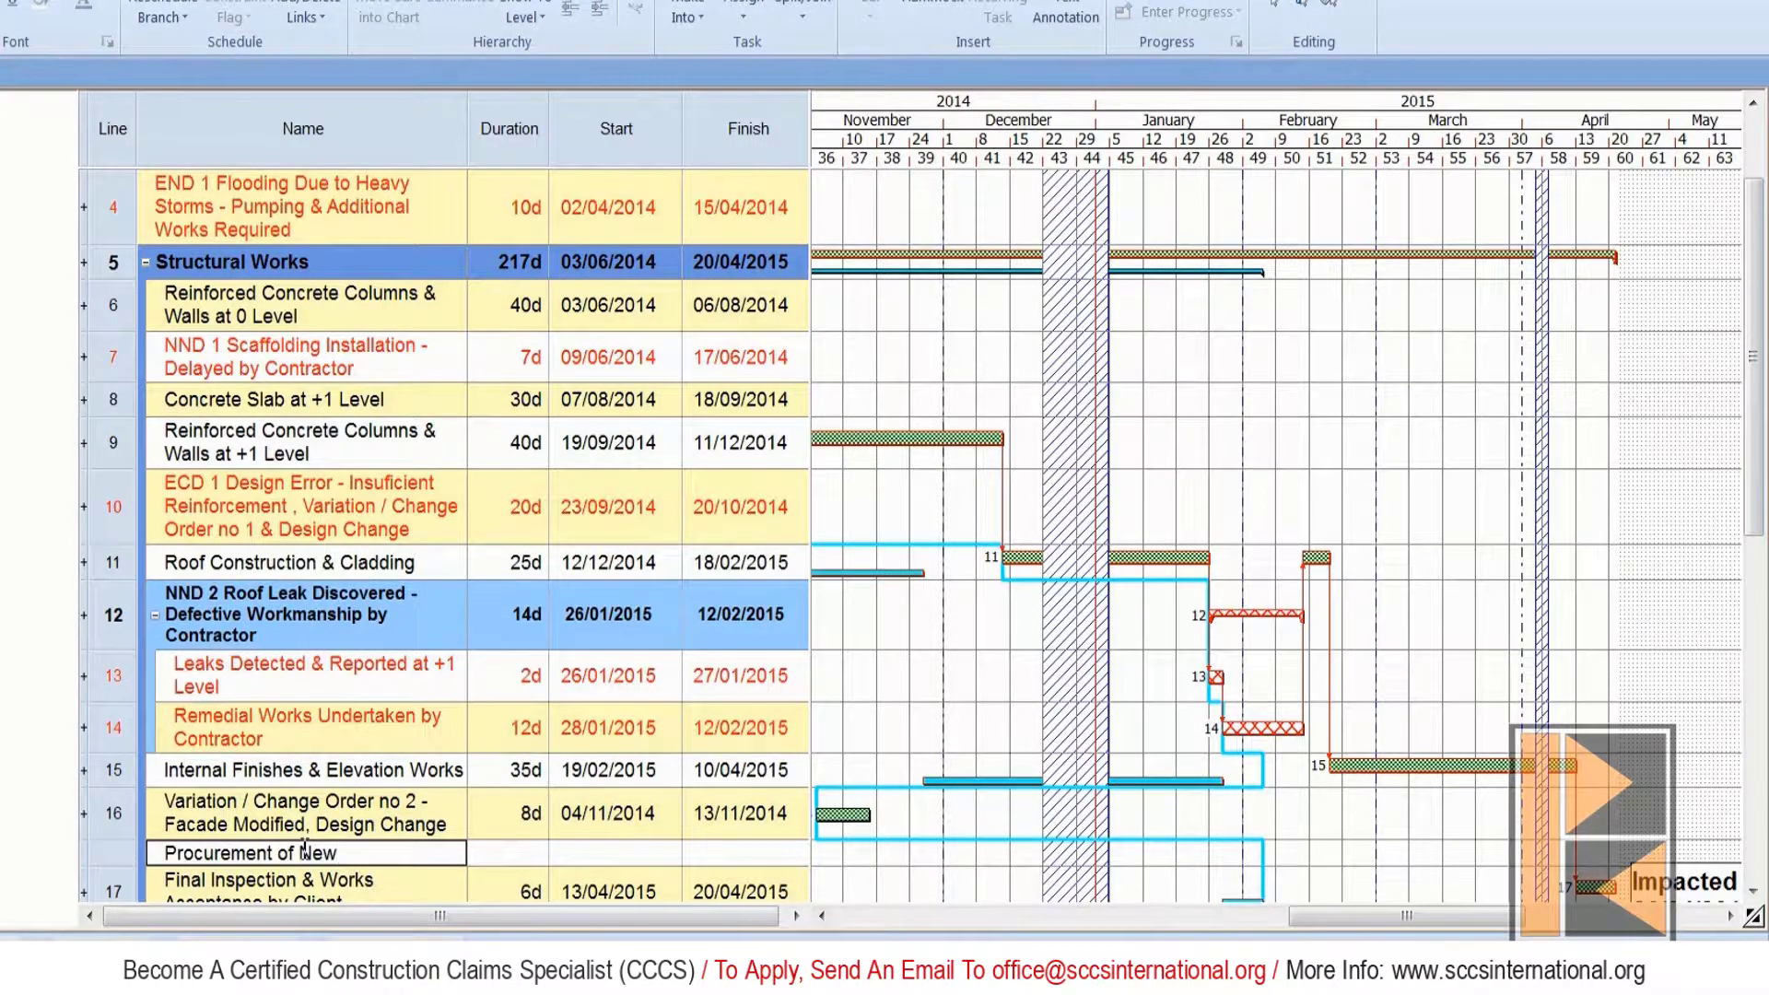
{"action": "type", "text": " Material"}
{"action": "key", "text": "Tab"}
{"action": "type", "text": "20"}
{"action": "key", "text": "Return"}
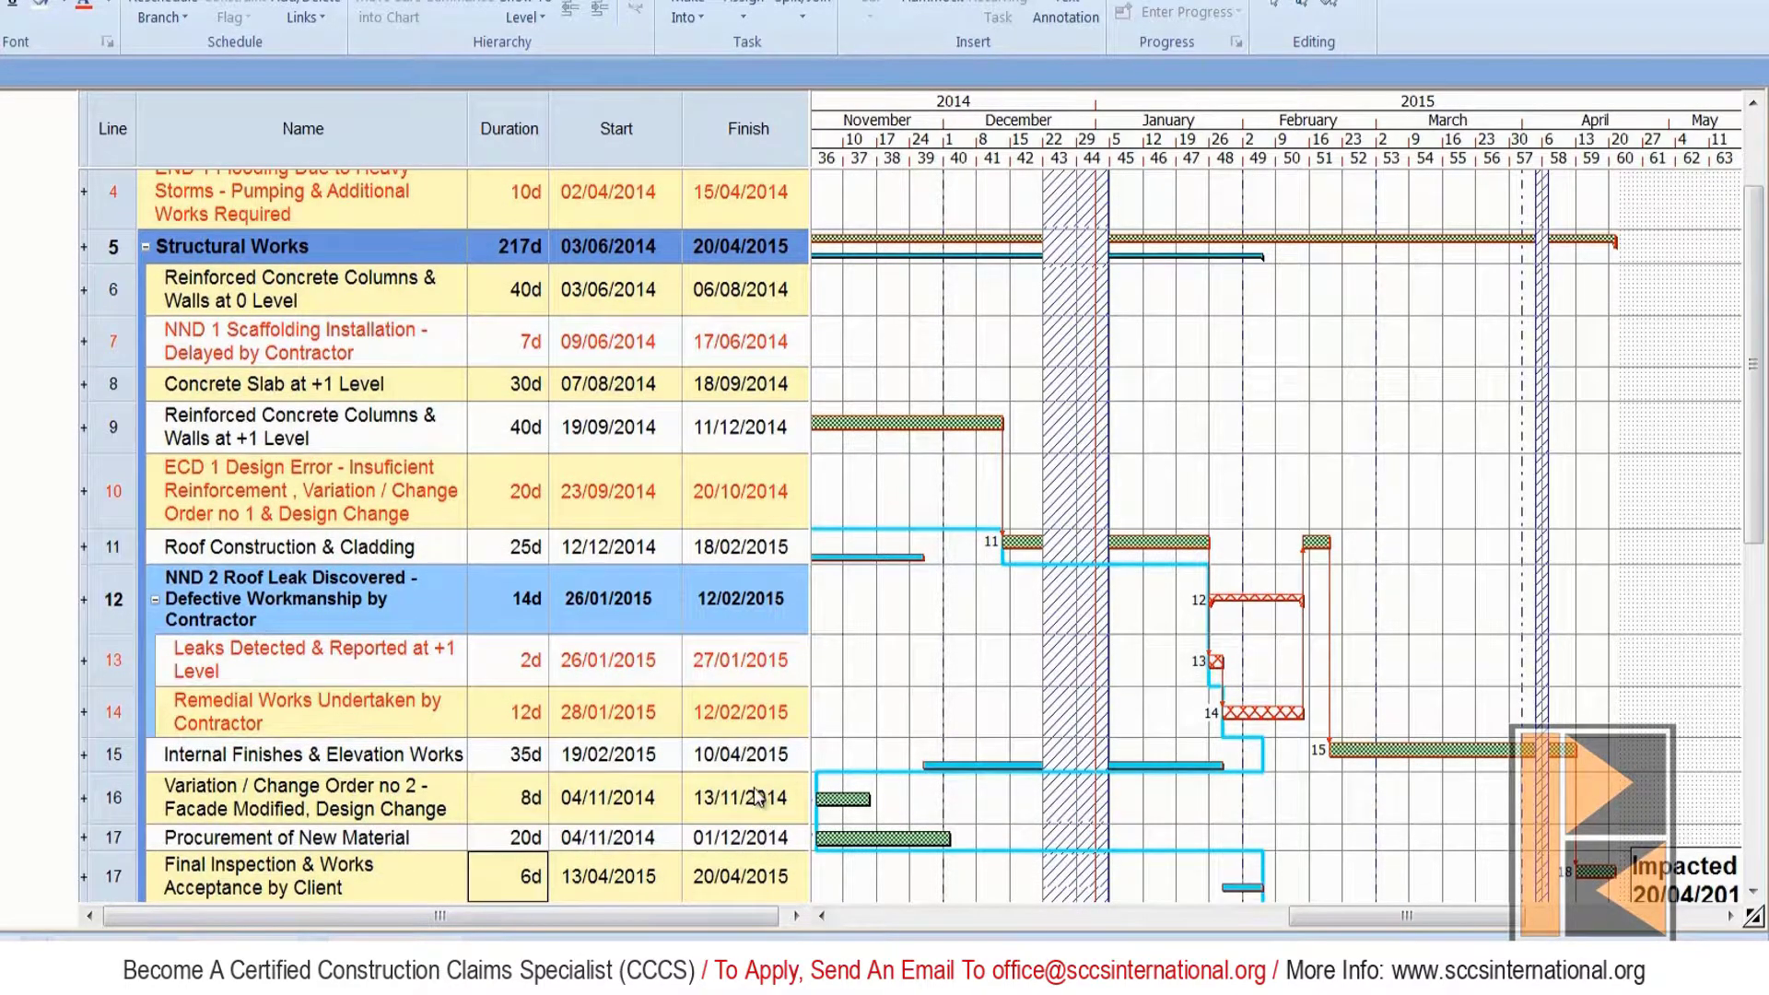
Insert a 10-day bar below Procurement of New Material named "Additional Specialized Labor Mobilized - Facade Works Commenced & Compleated".
{"action": "right_click", "coordinate": [111, 876]}
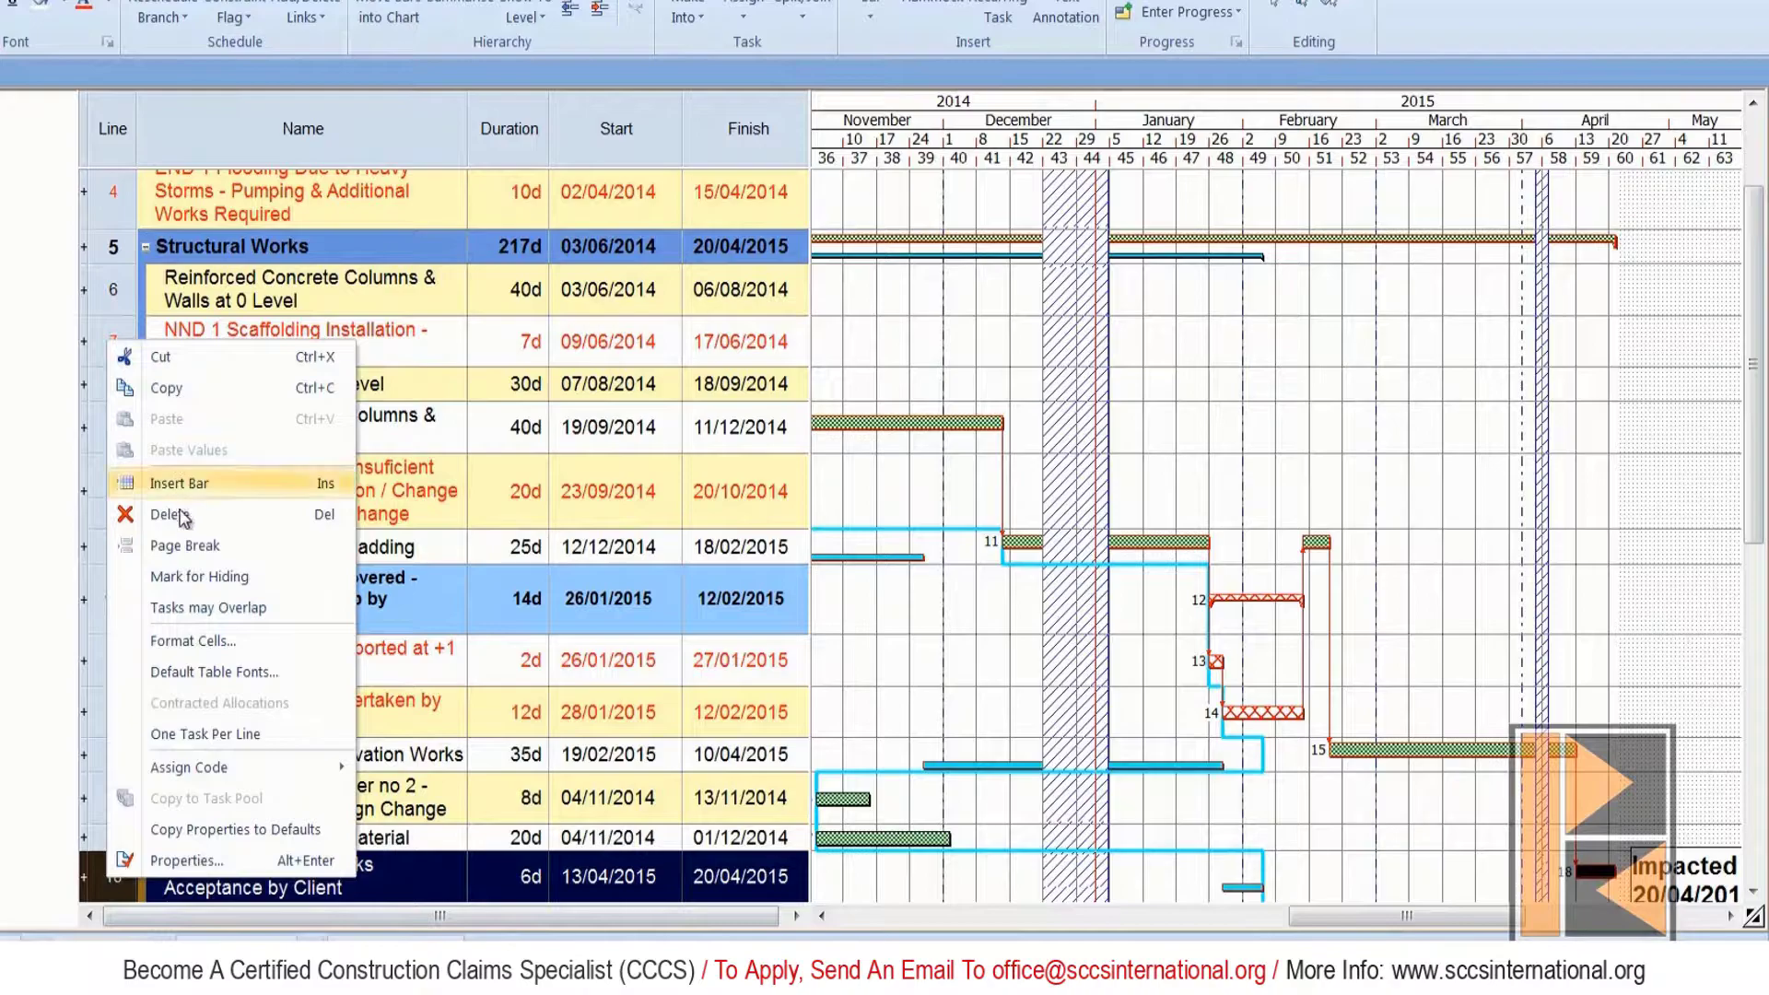
{"action": "left_click", "coordinate": [193, 483]}
{"action": "left_click", "coordinate": [288, 861]}
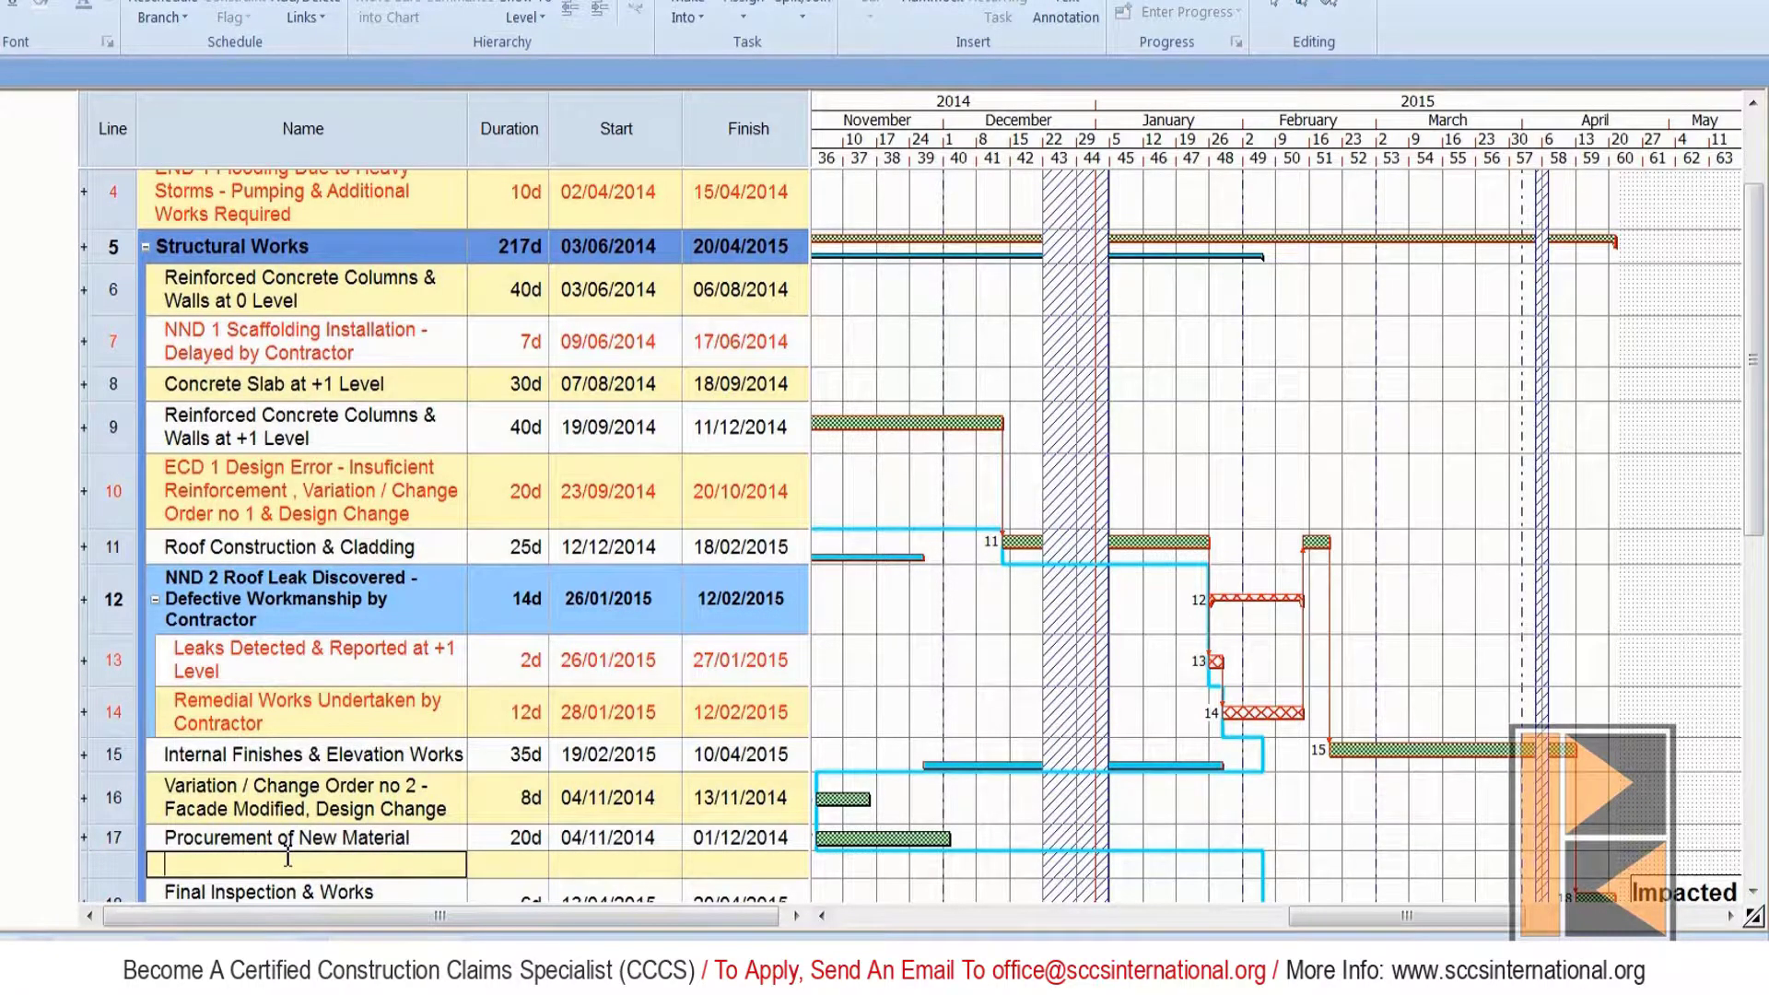
{"action": "type", "text": "additional"}
{"action": "left_click_drag", "start_coordinate": [175, 864], "coordinate": [126, 864]}
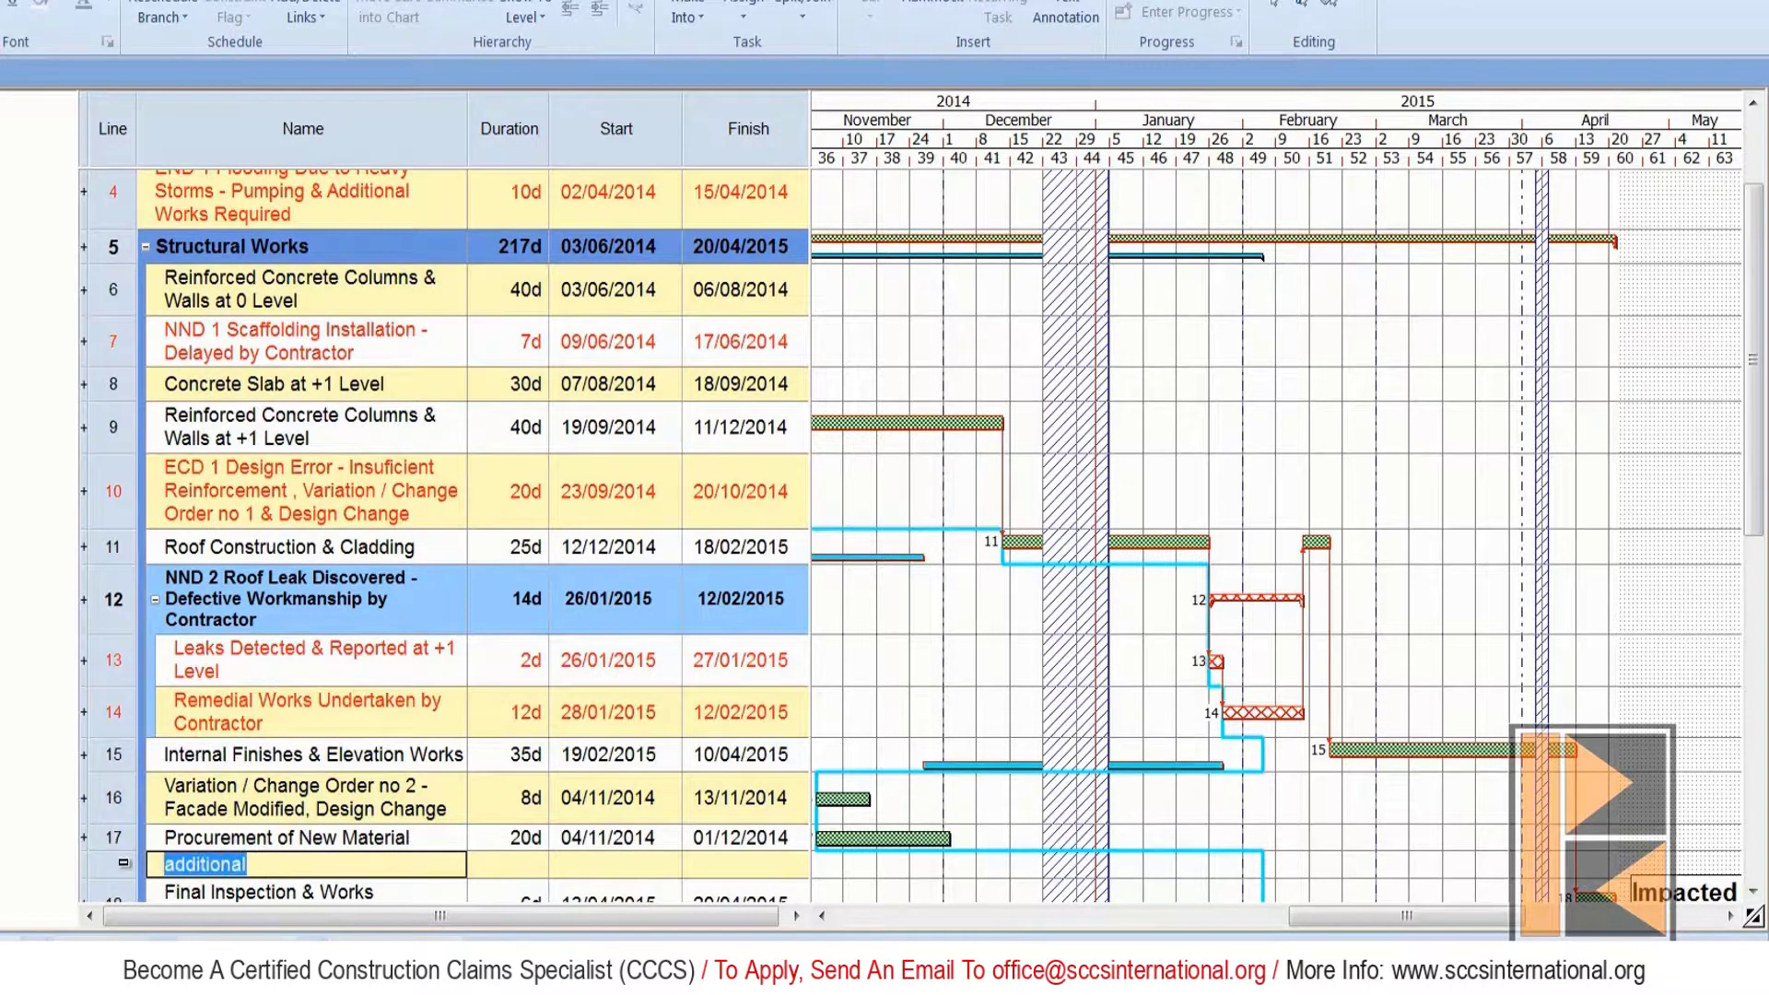
{"action": "type", "text": "Additional "}
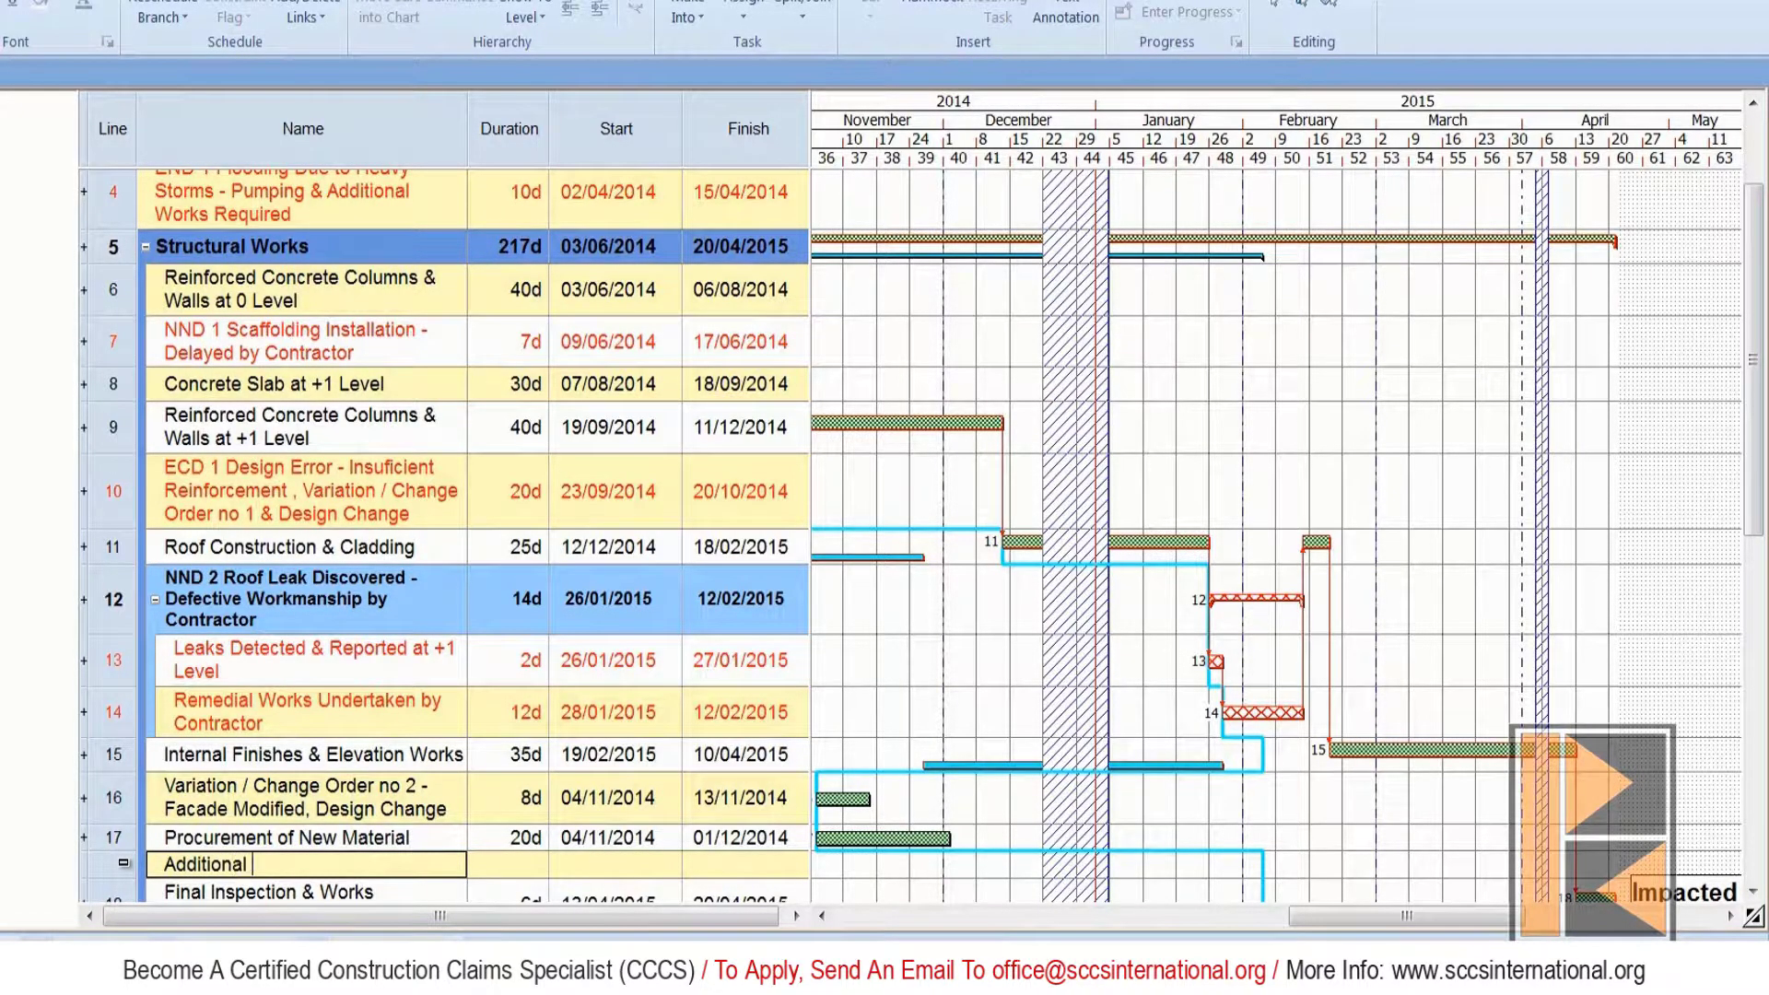
{"action": "type", "text": "Specialized Labor"}
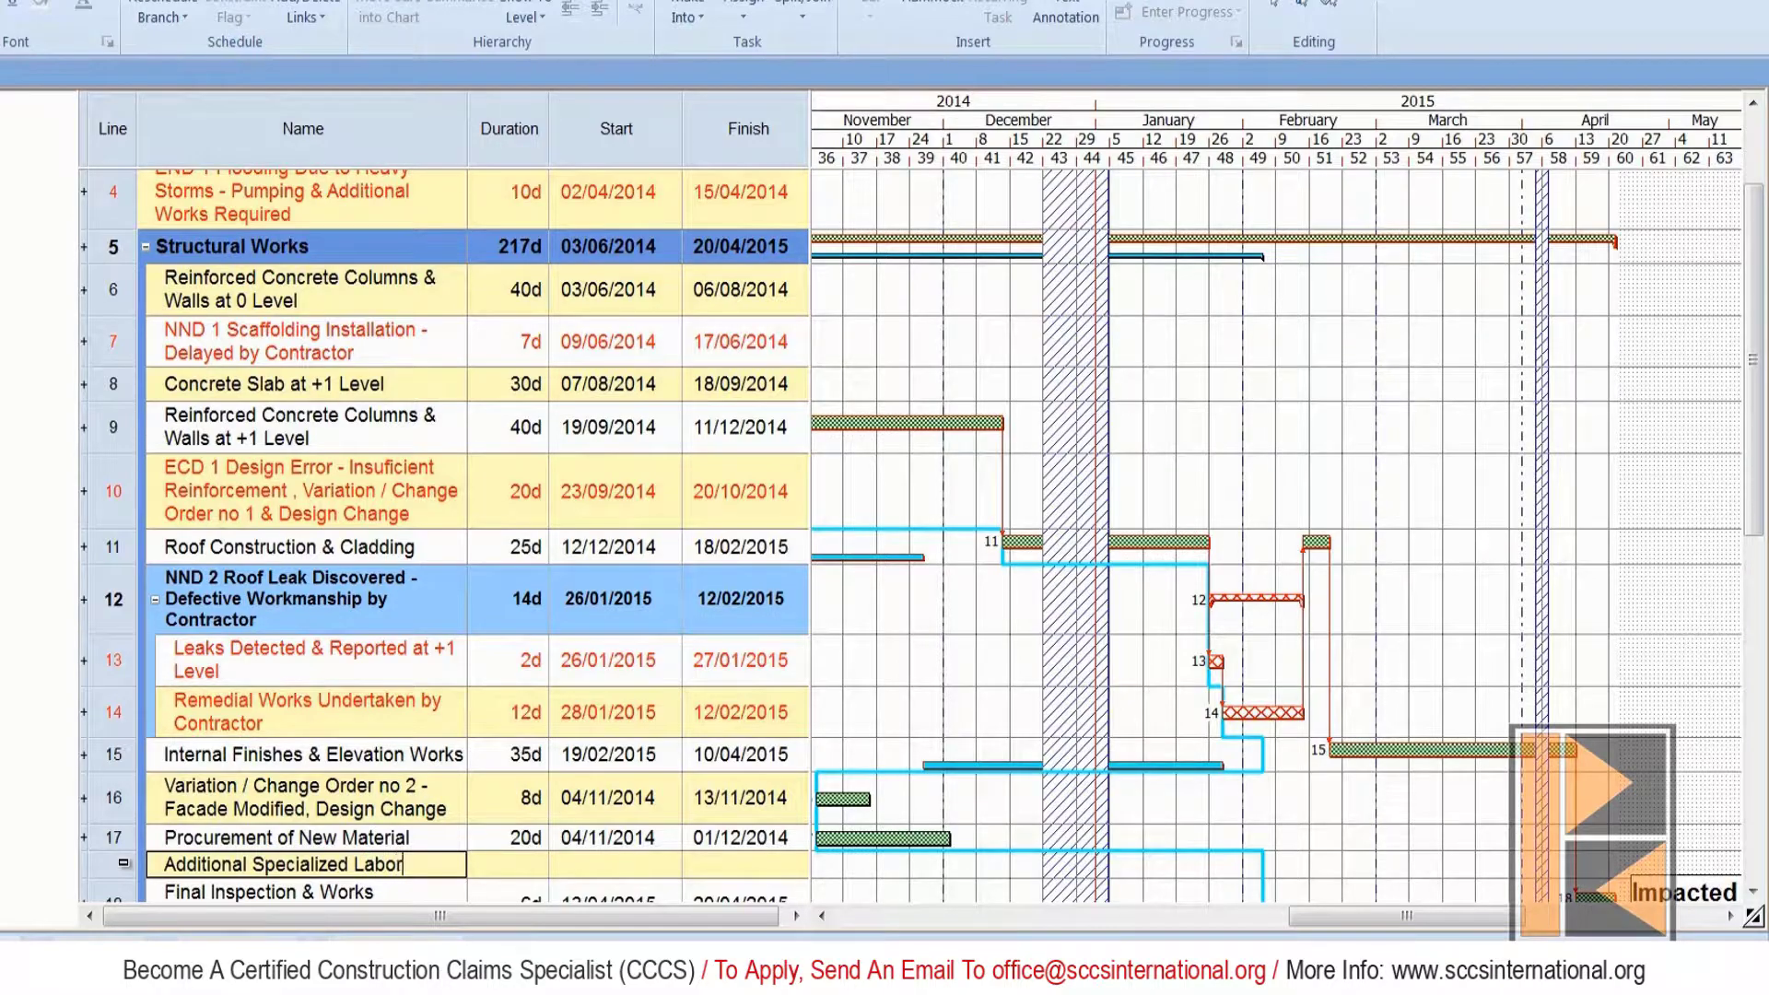
{"action": "type", "text": " Mobilized"}
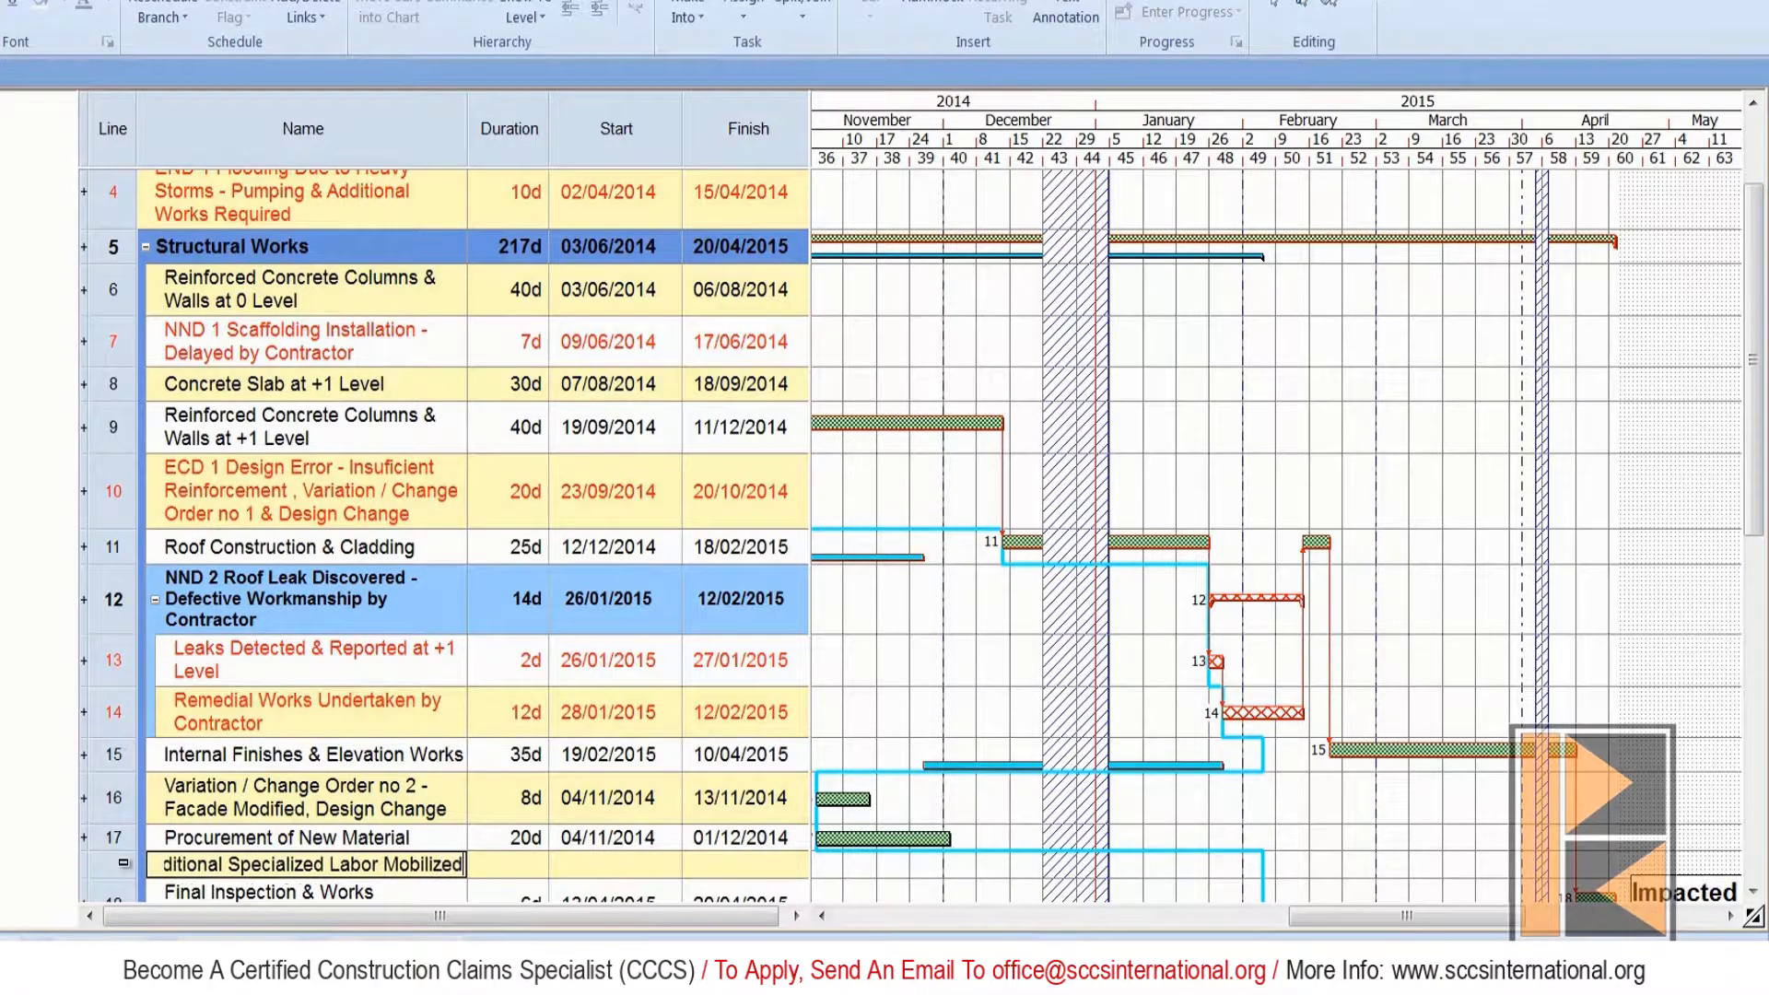
{"action": "type", "text": " - F"}
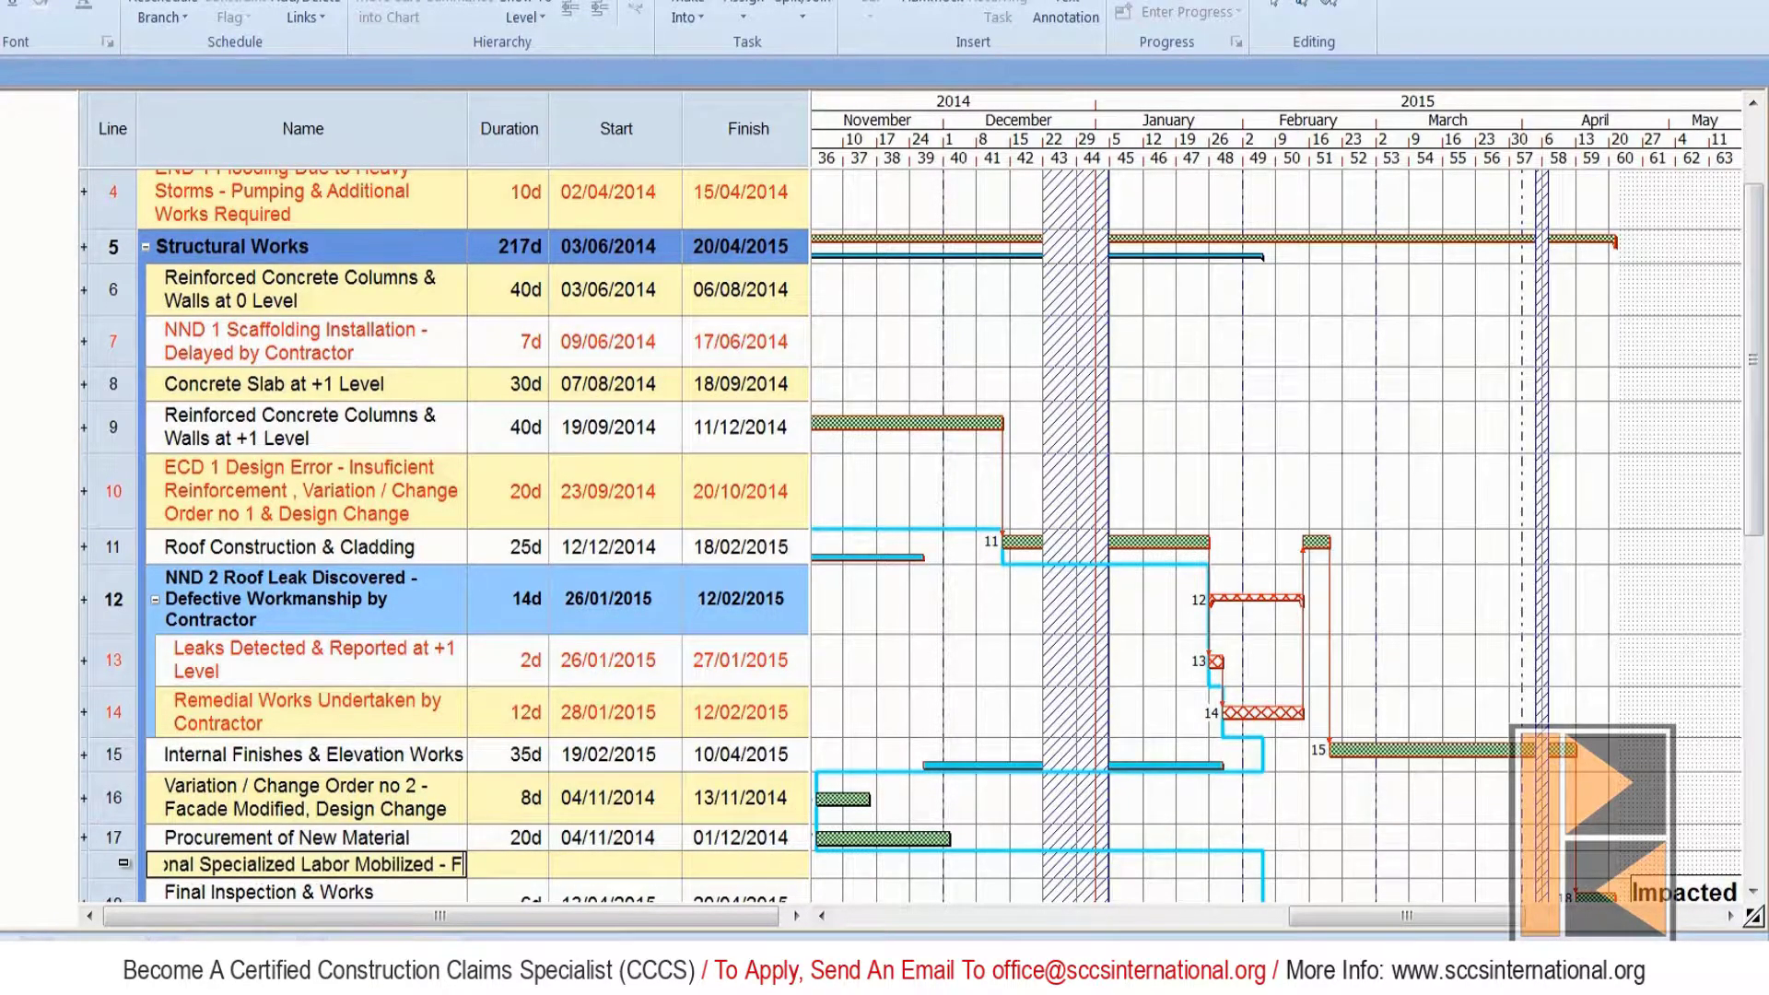
{"action": "type", "text": "acade"}
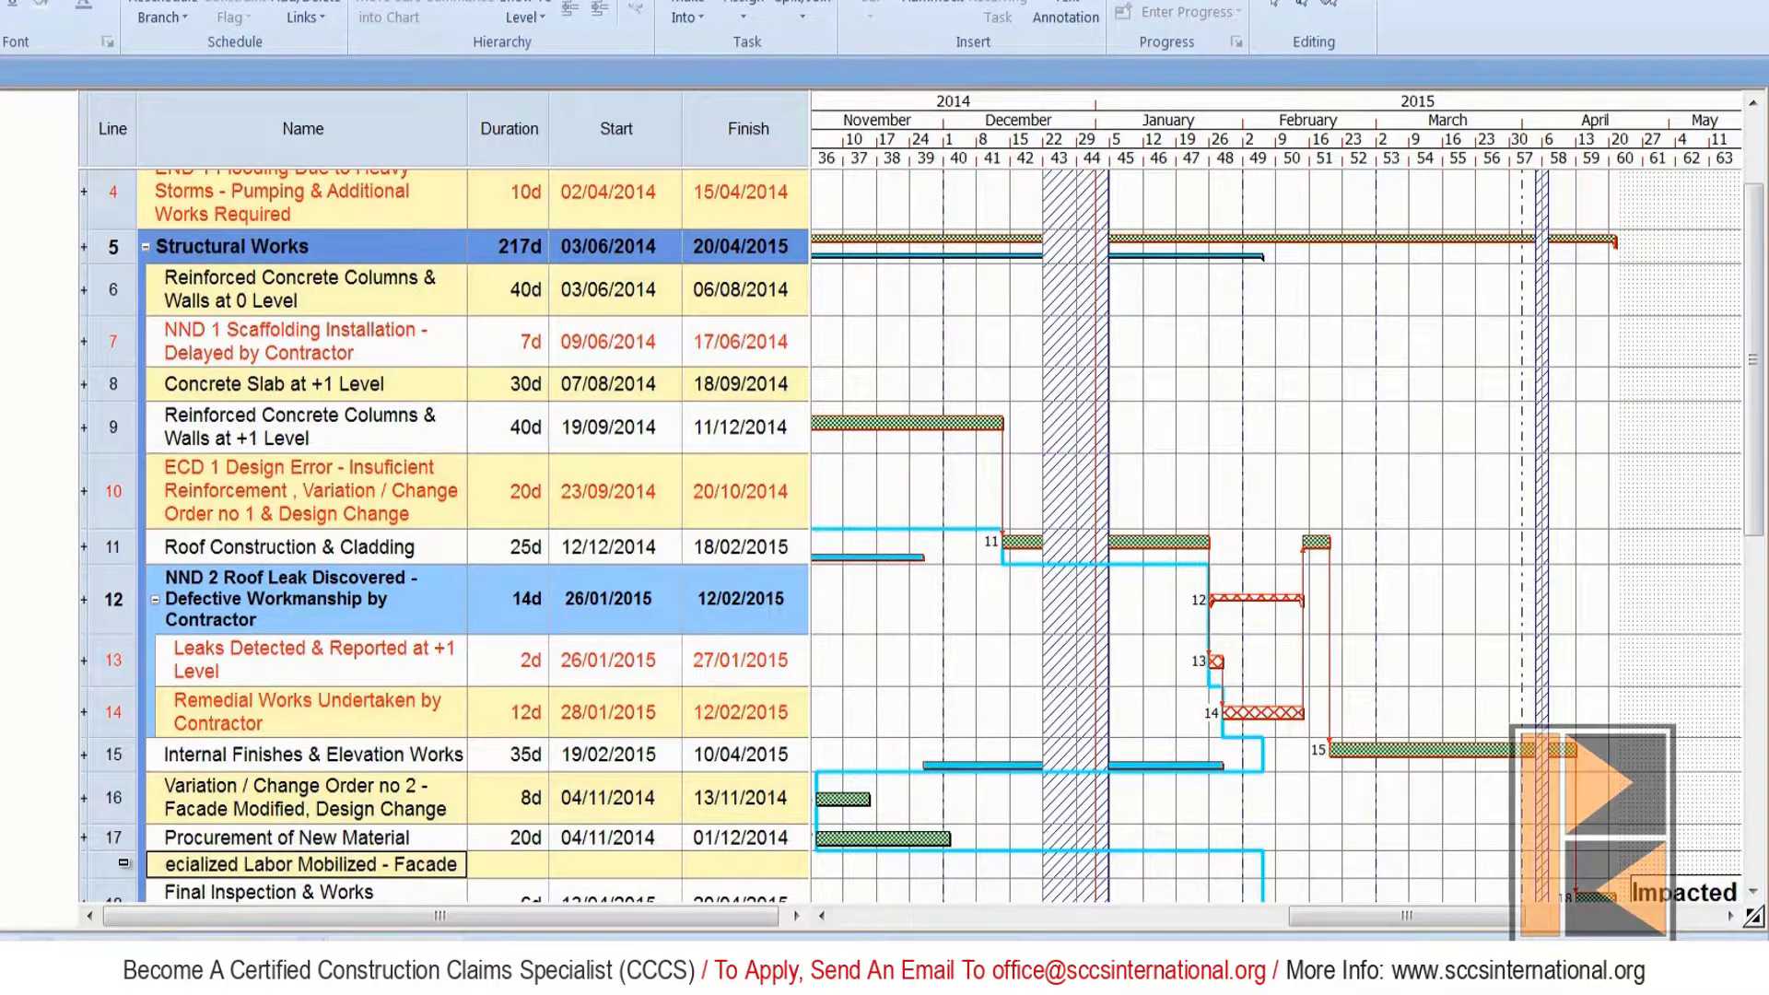
{"action": "type", "text": " Wor"}
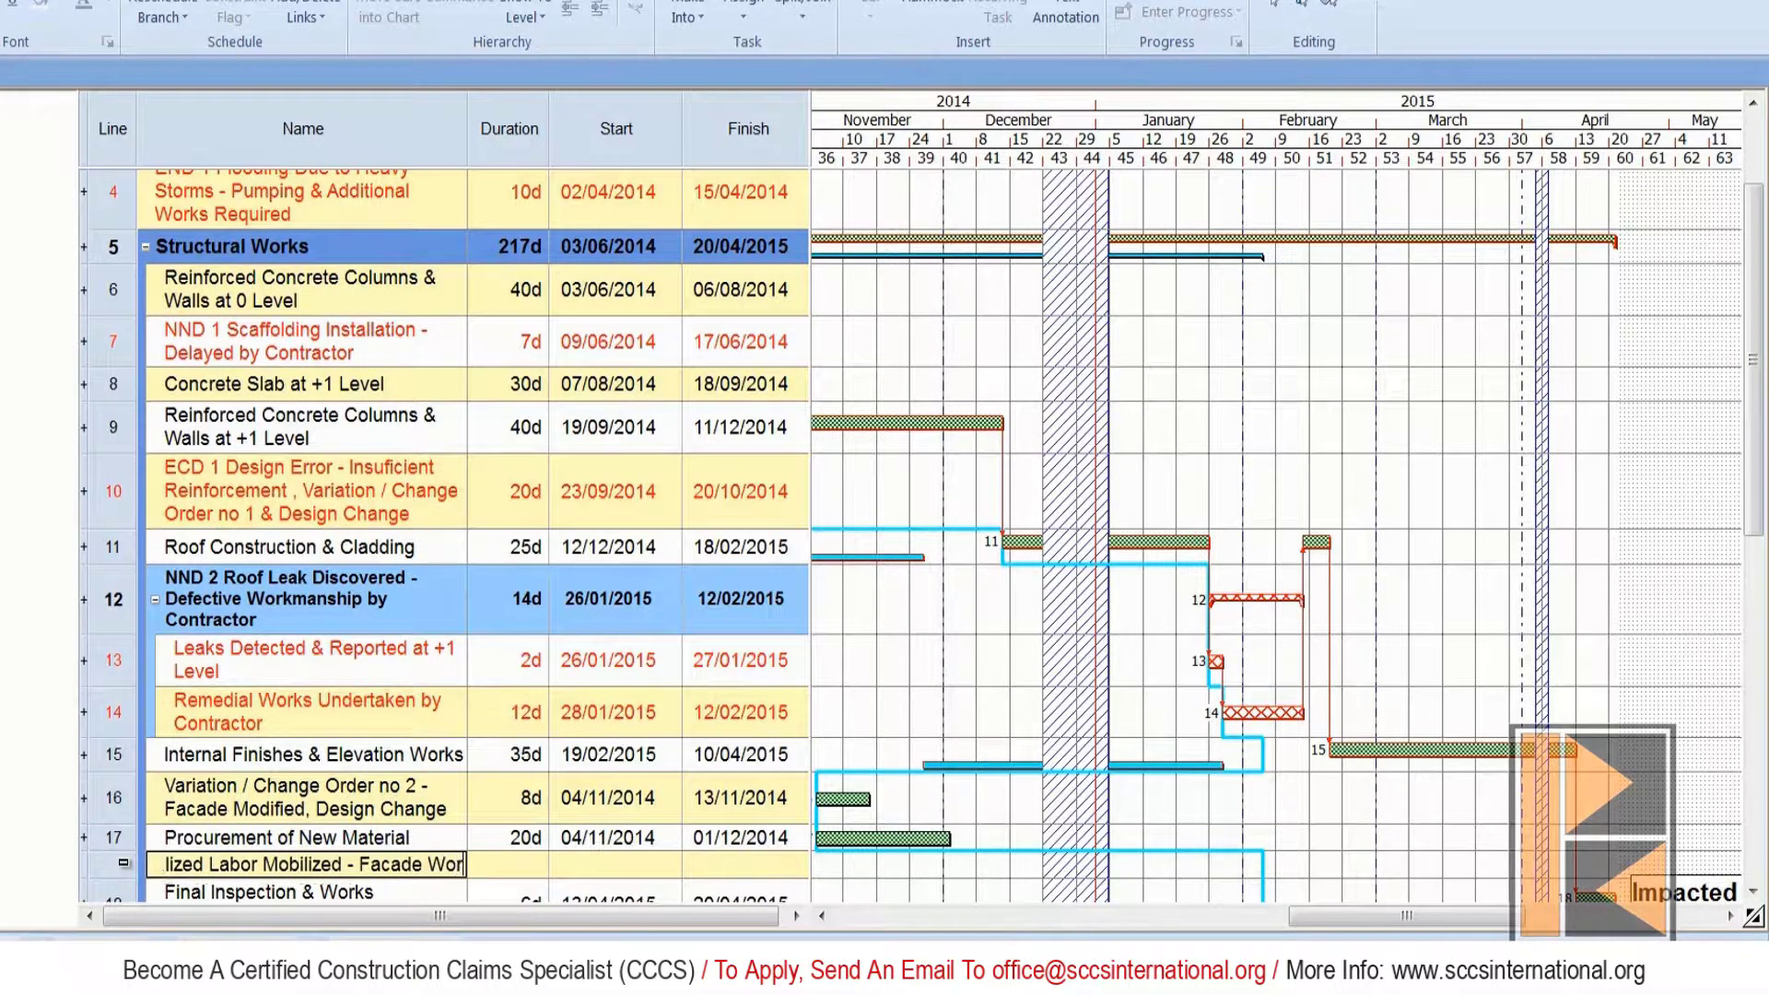
{"action": "type", "text": "ks Commenced"}
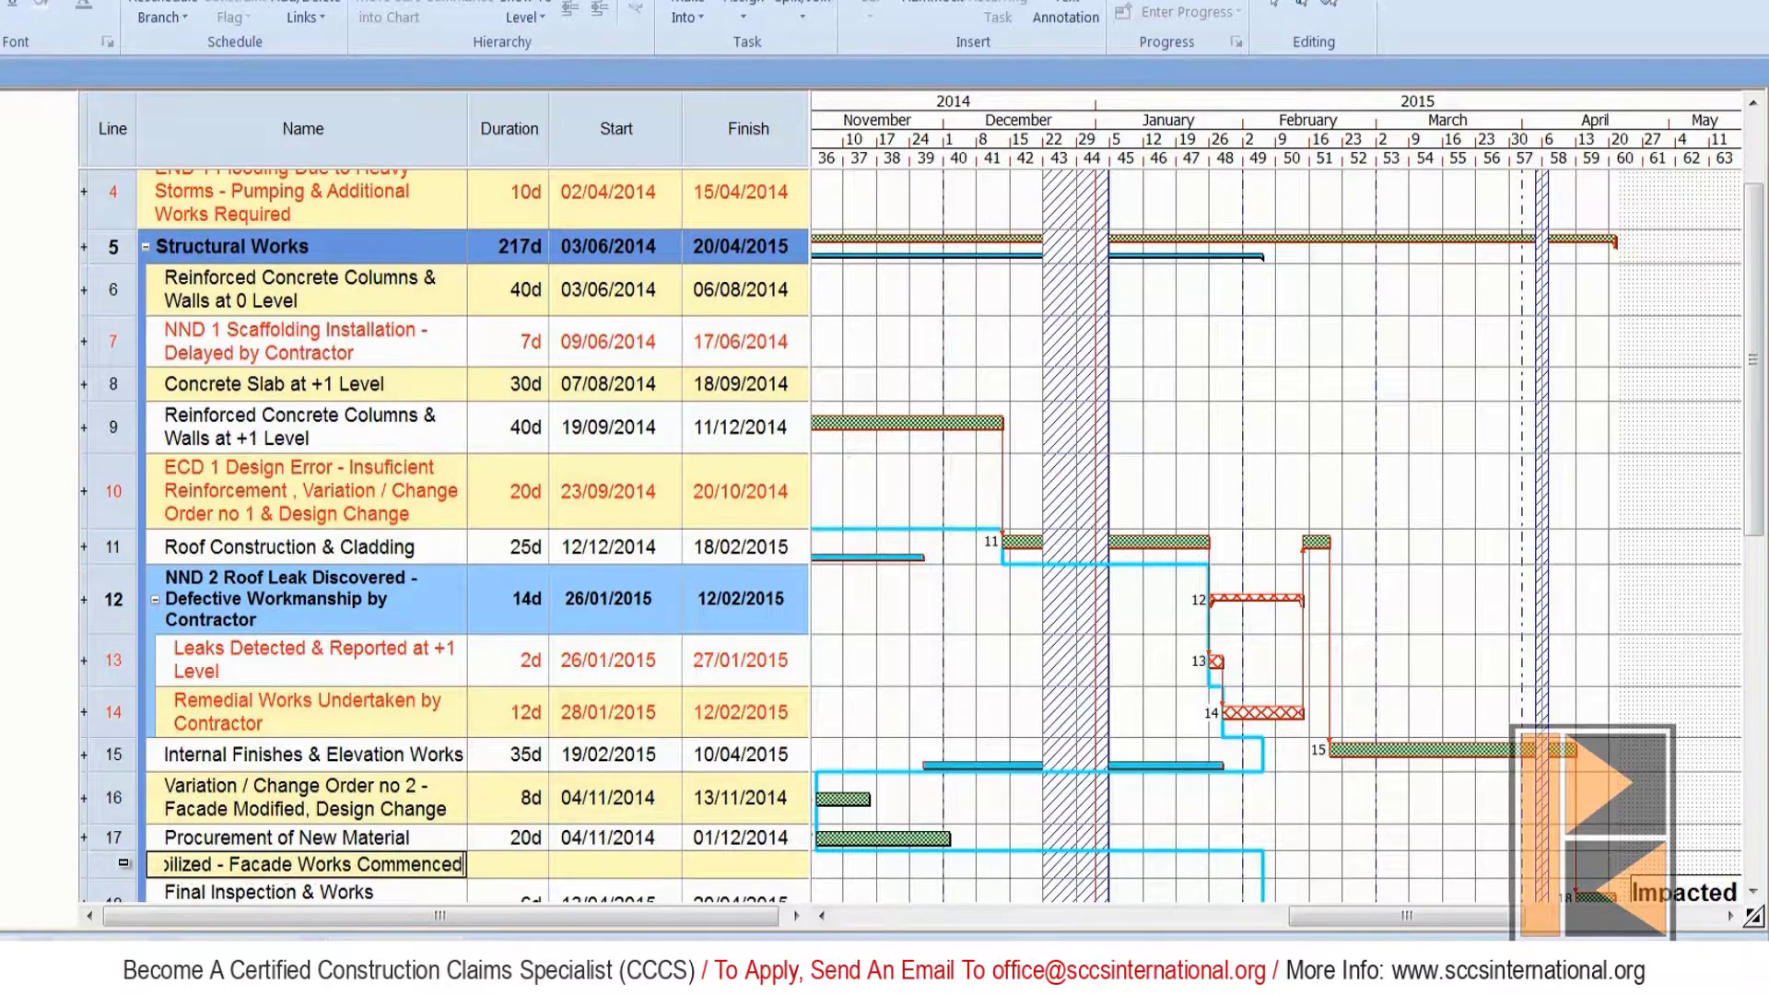
{"action": "type", "text": " &"}
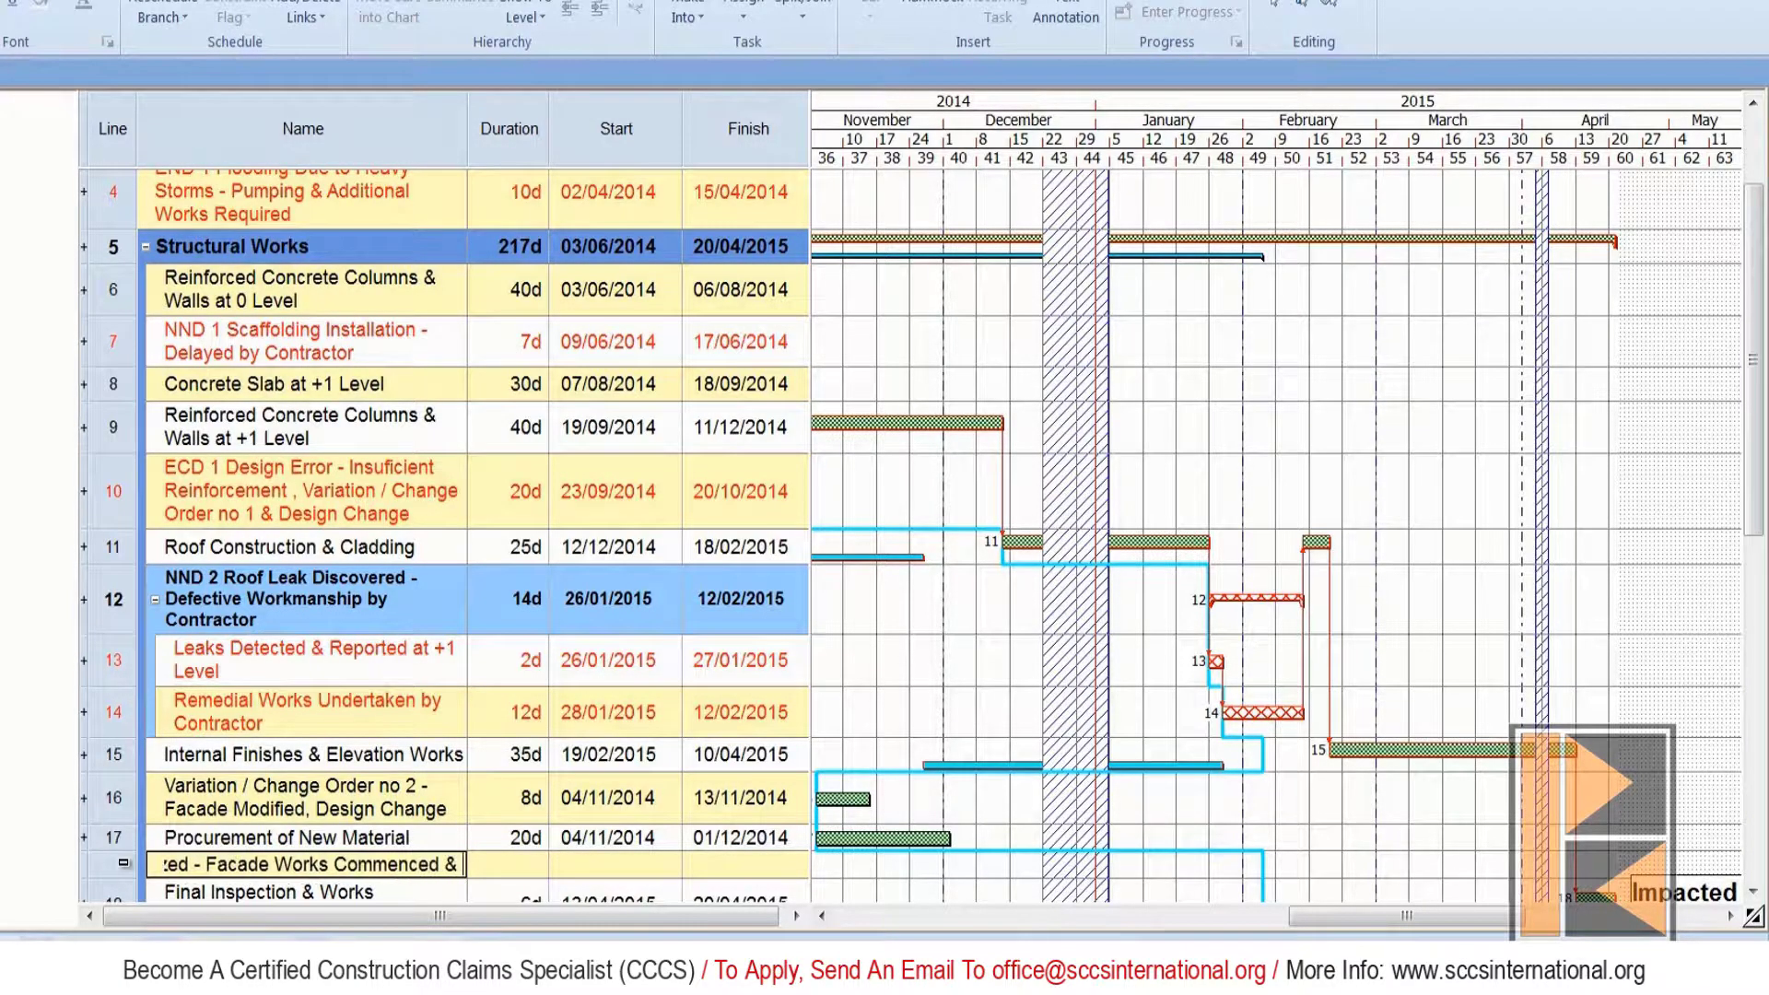
{"action": "type", "text": " Comple"}
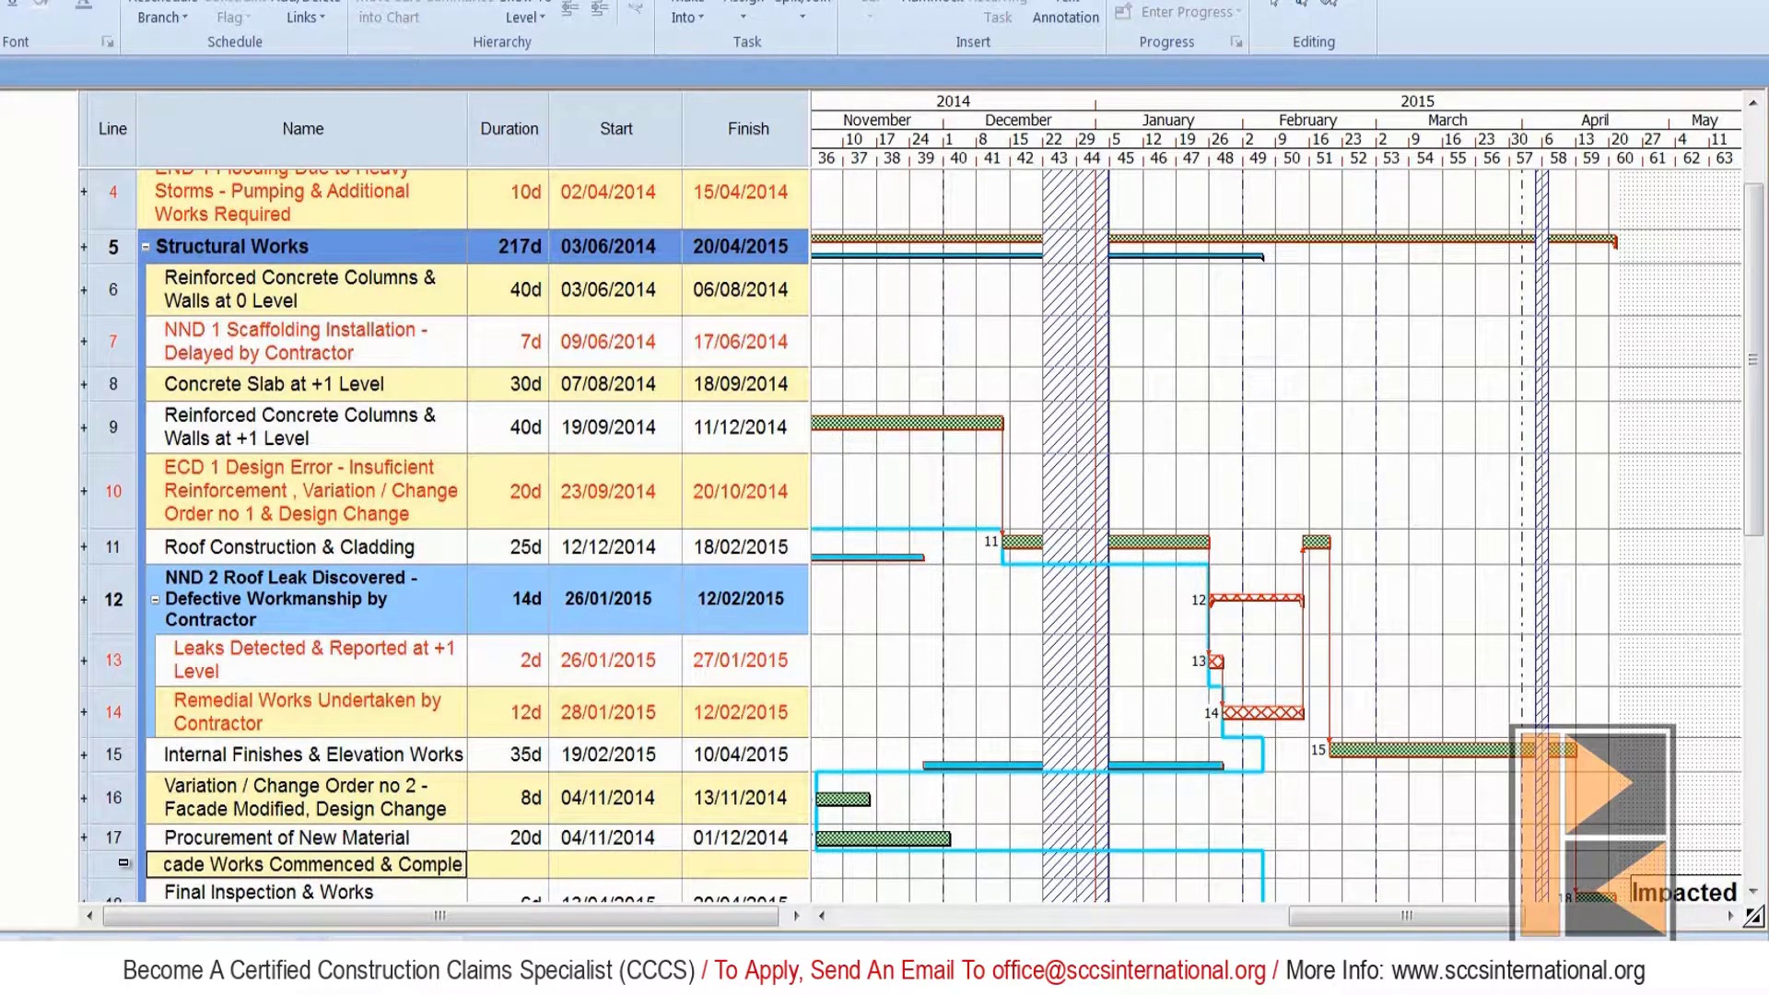
{"action": "type", "text": "ated"}
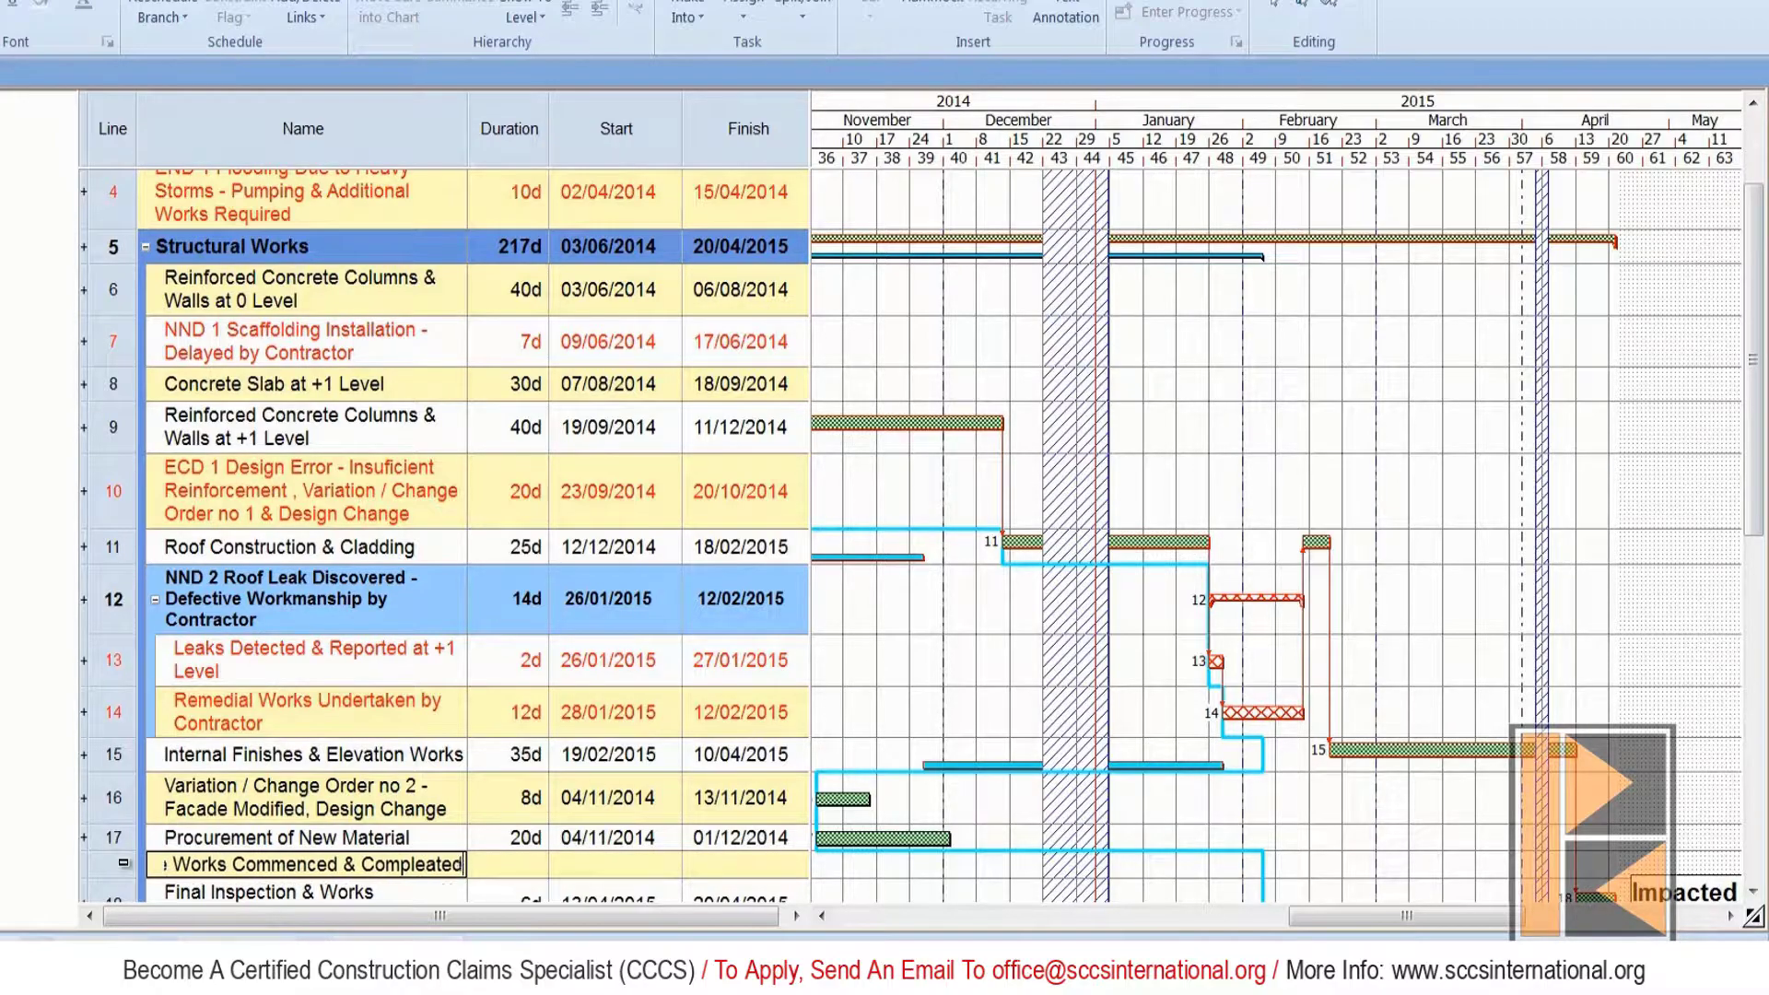
{"action": "key", "text": "Tab"}
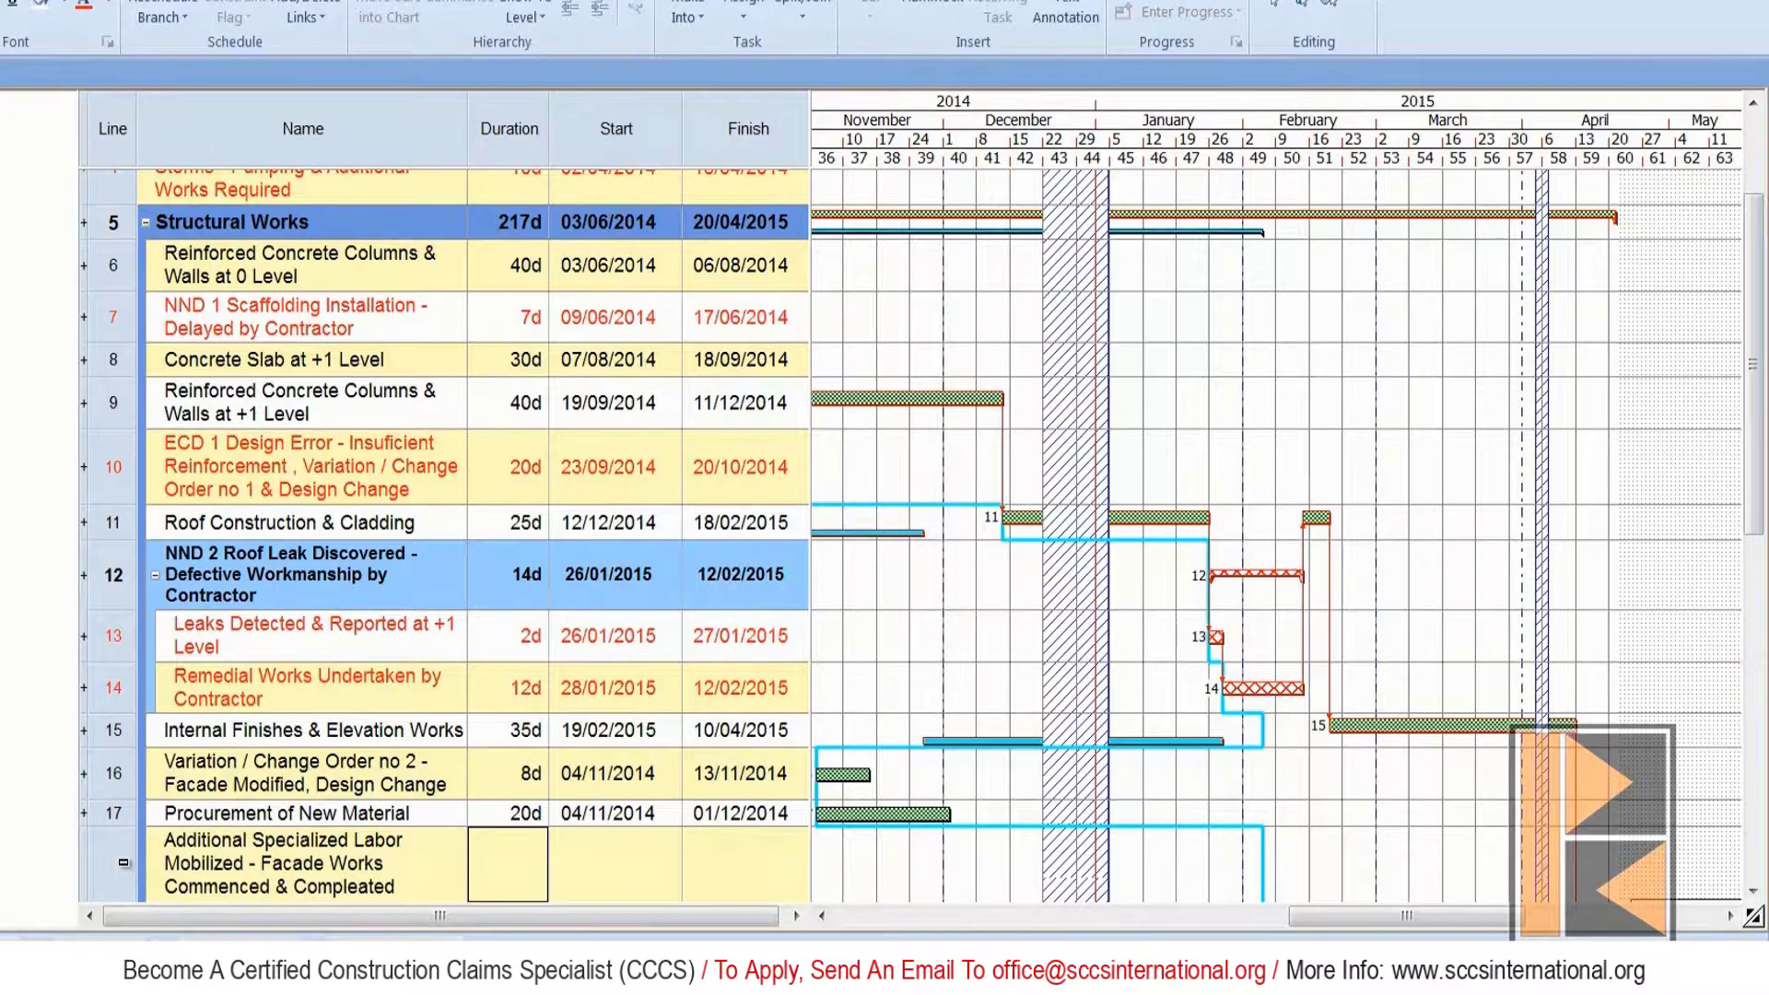
{"action": "type", "text": "10"}
{"action": "key", "text": "Return"}
Group the Change Order no 2, Procurement of New Material and Additional Specialized Labor bars under a new summary bar.
{"action": "scroll", "coordinate": [108, 844], "scroll_direction": "down", "scroll_amount": 1}
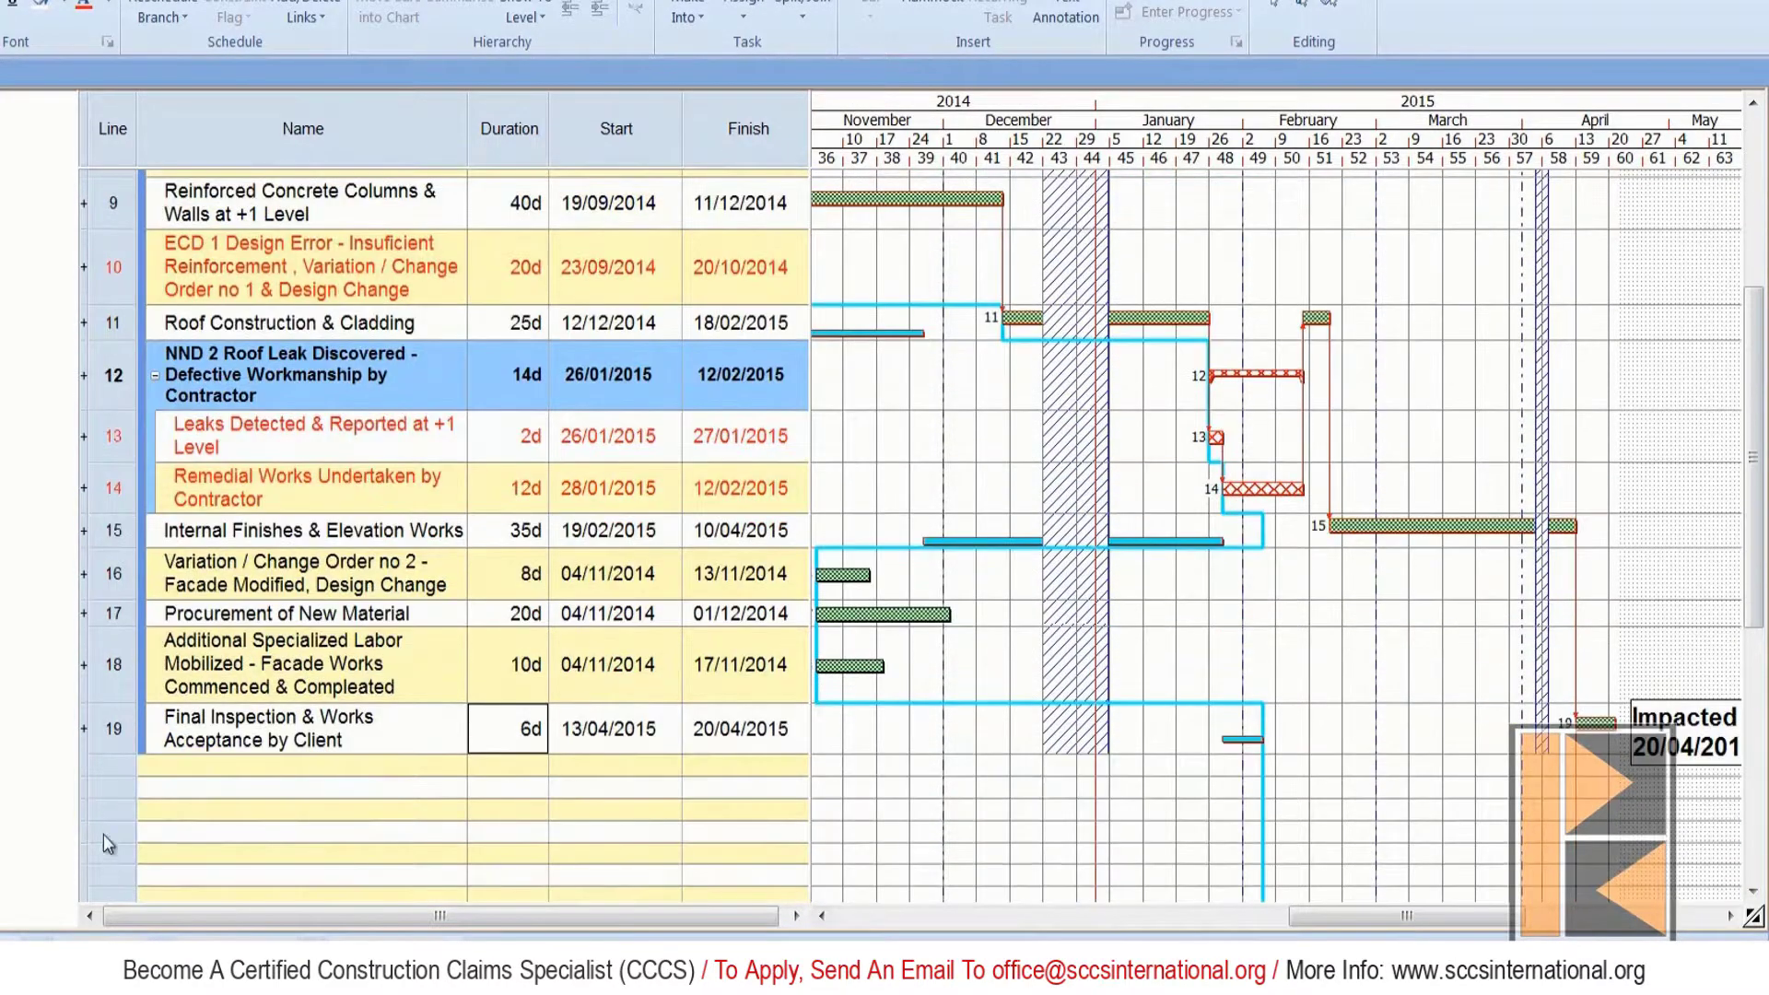
{"action": "left_click", "coordinate": [147, 573]}
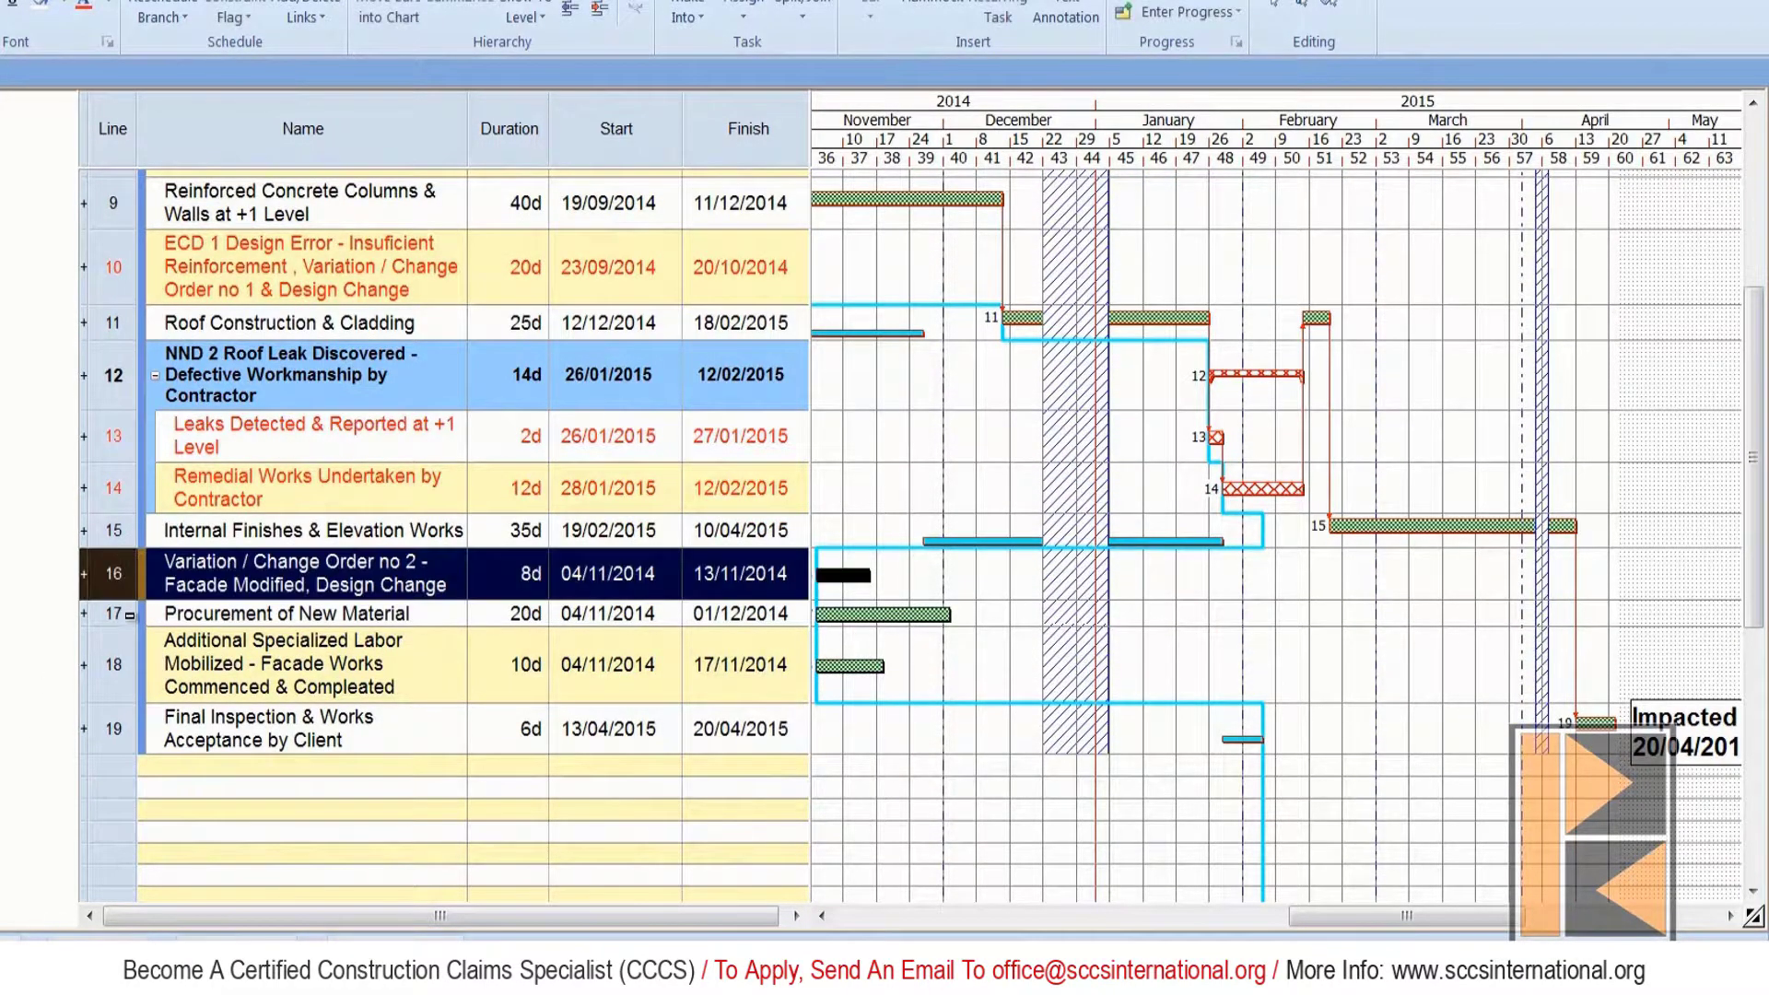
{"action": "left_click", "coordinate": [127, 616], "text": "ctrl"}
{"action": "left_click", "coordinate": [122, 660], "text": "ctrl"}
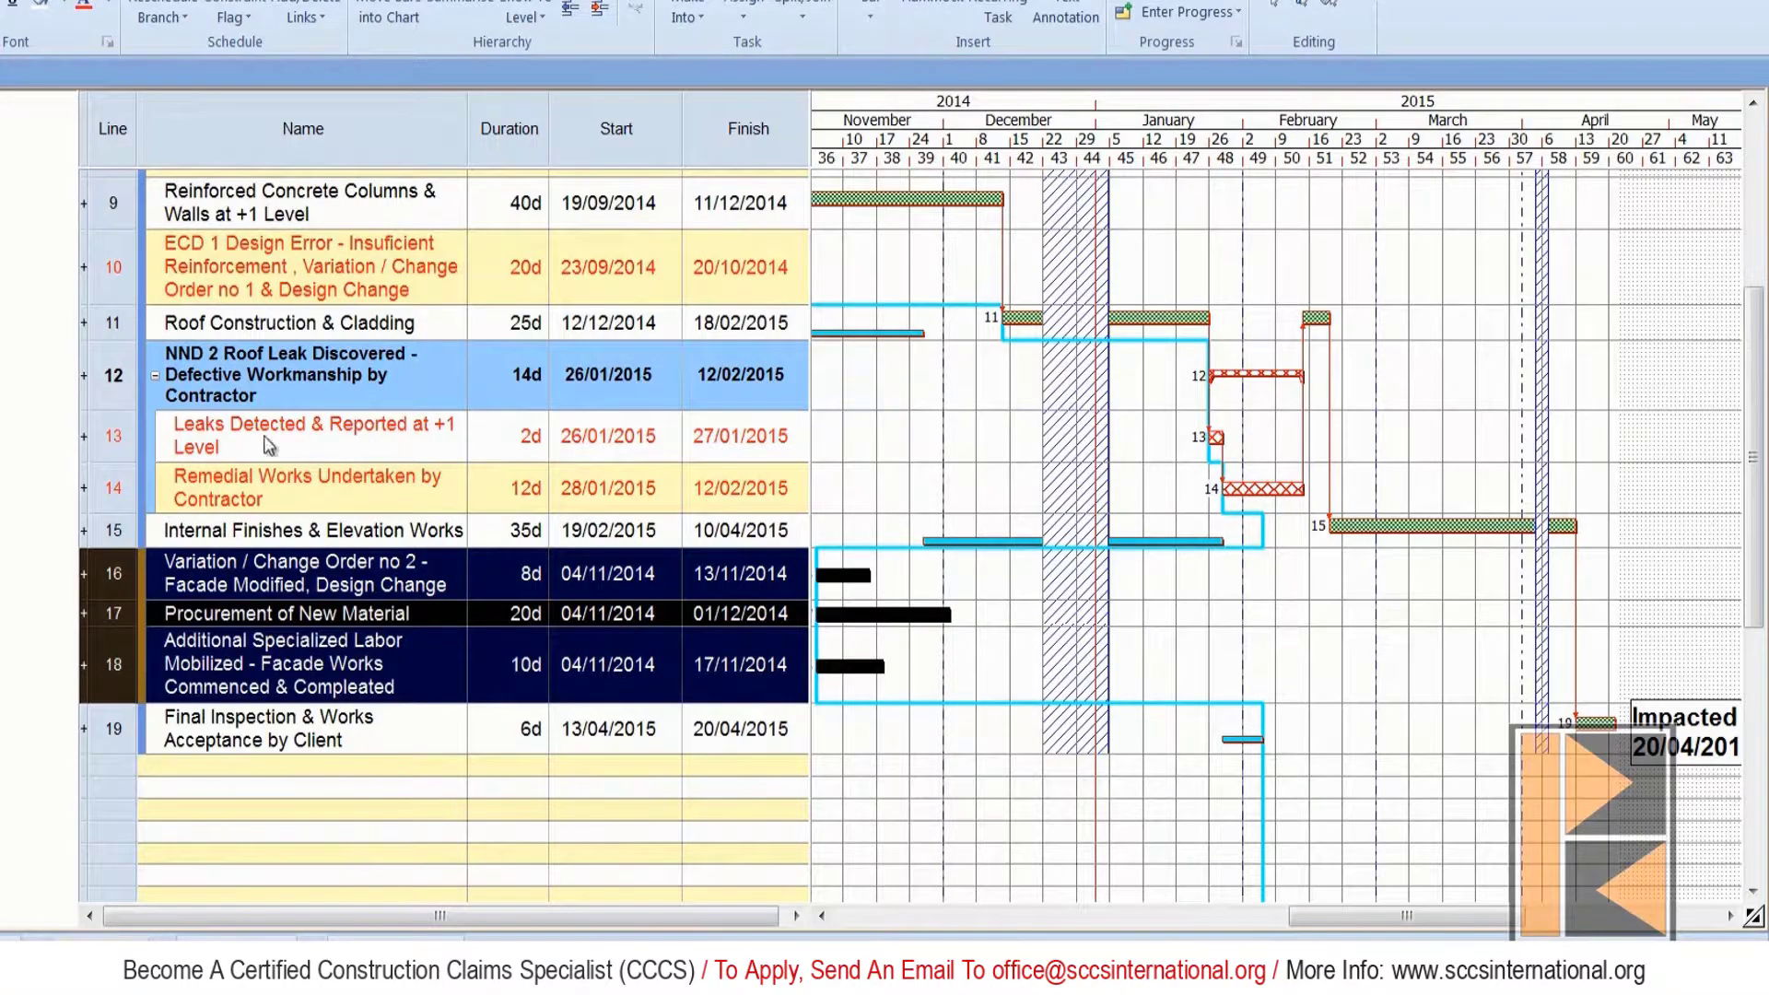
{"action": "left_click", "coordinate": [460, 9]}
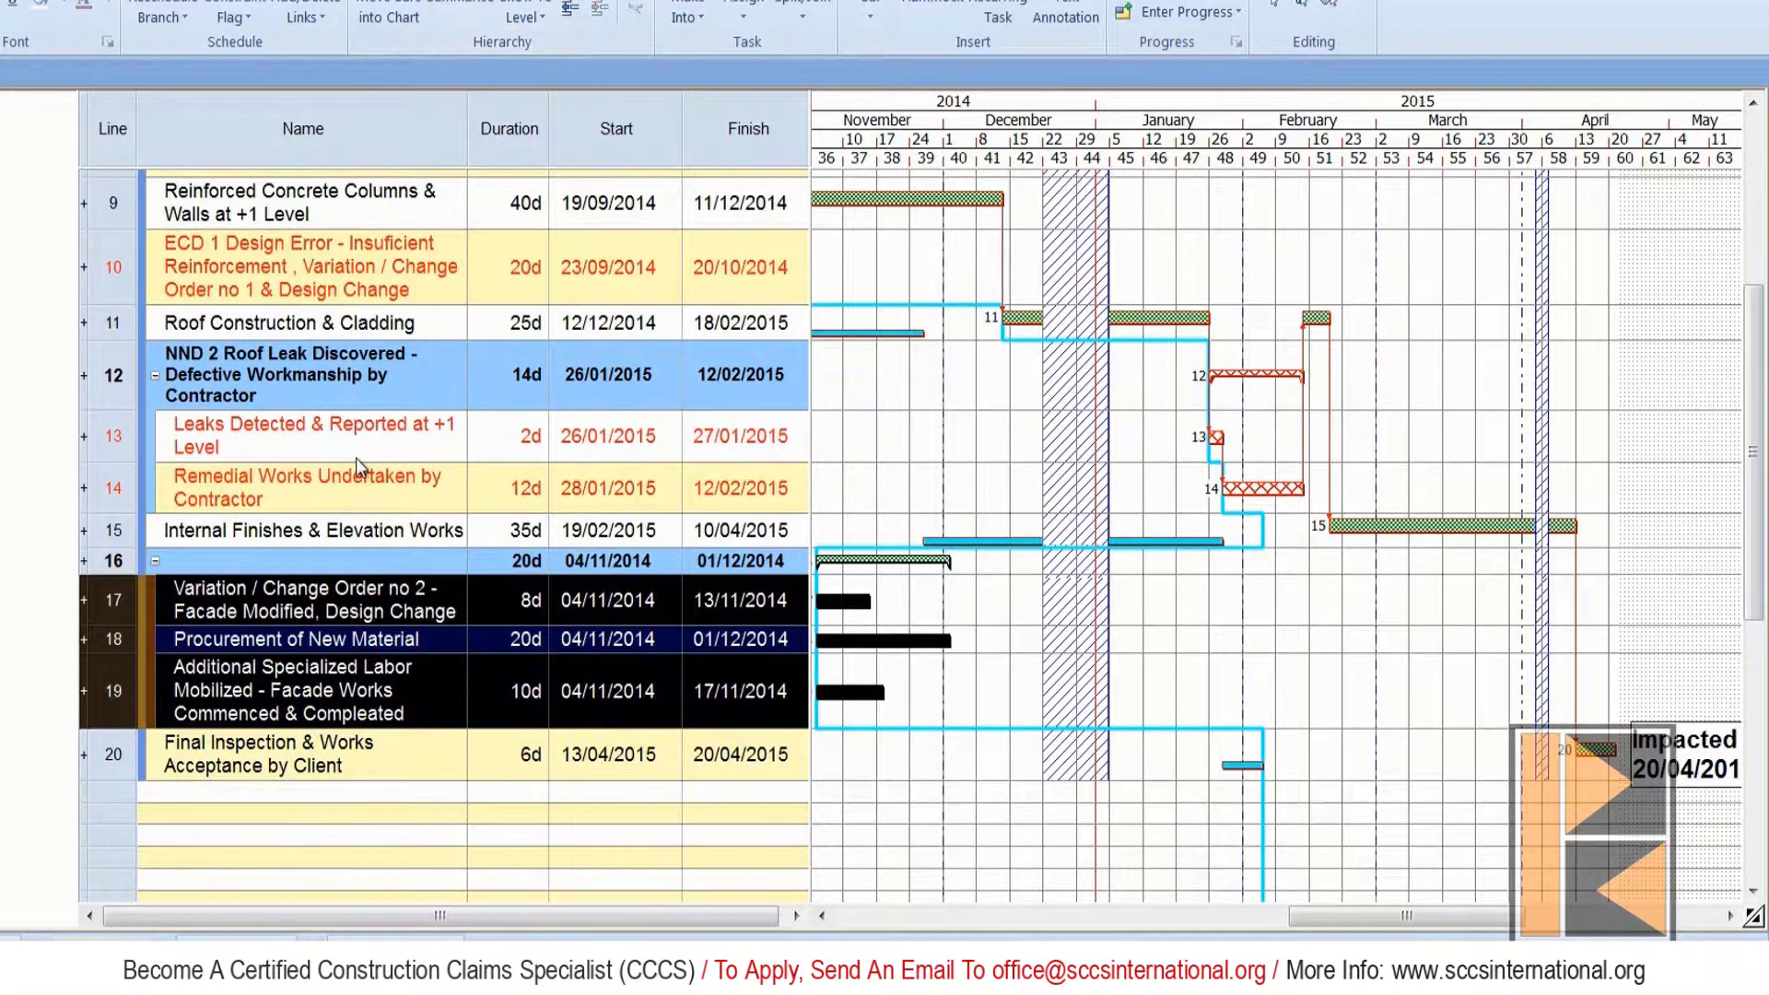
Name the new summary bar "ECD 2 Variation / Change Order no 2".
{"action": "left_click", "coordinate": [249, 562]}
{"action": "type", "text": "E"}
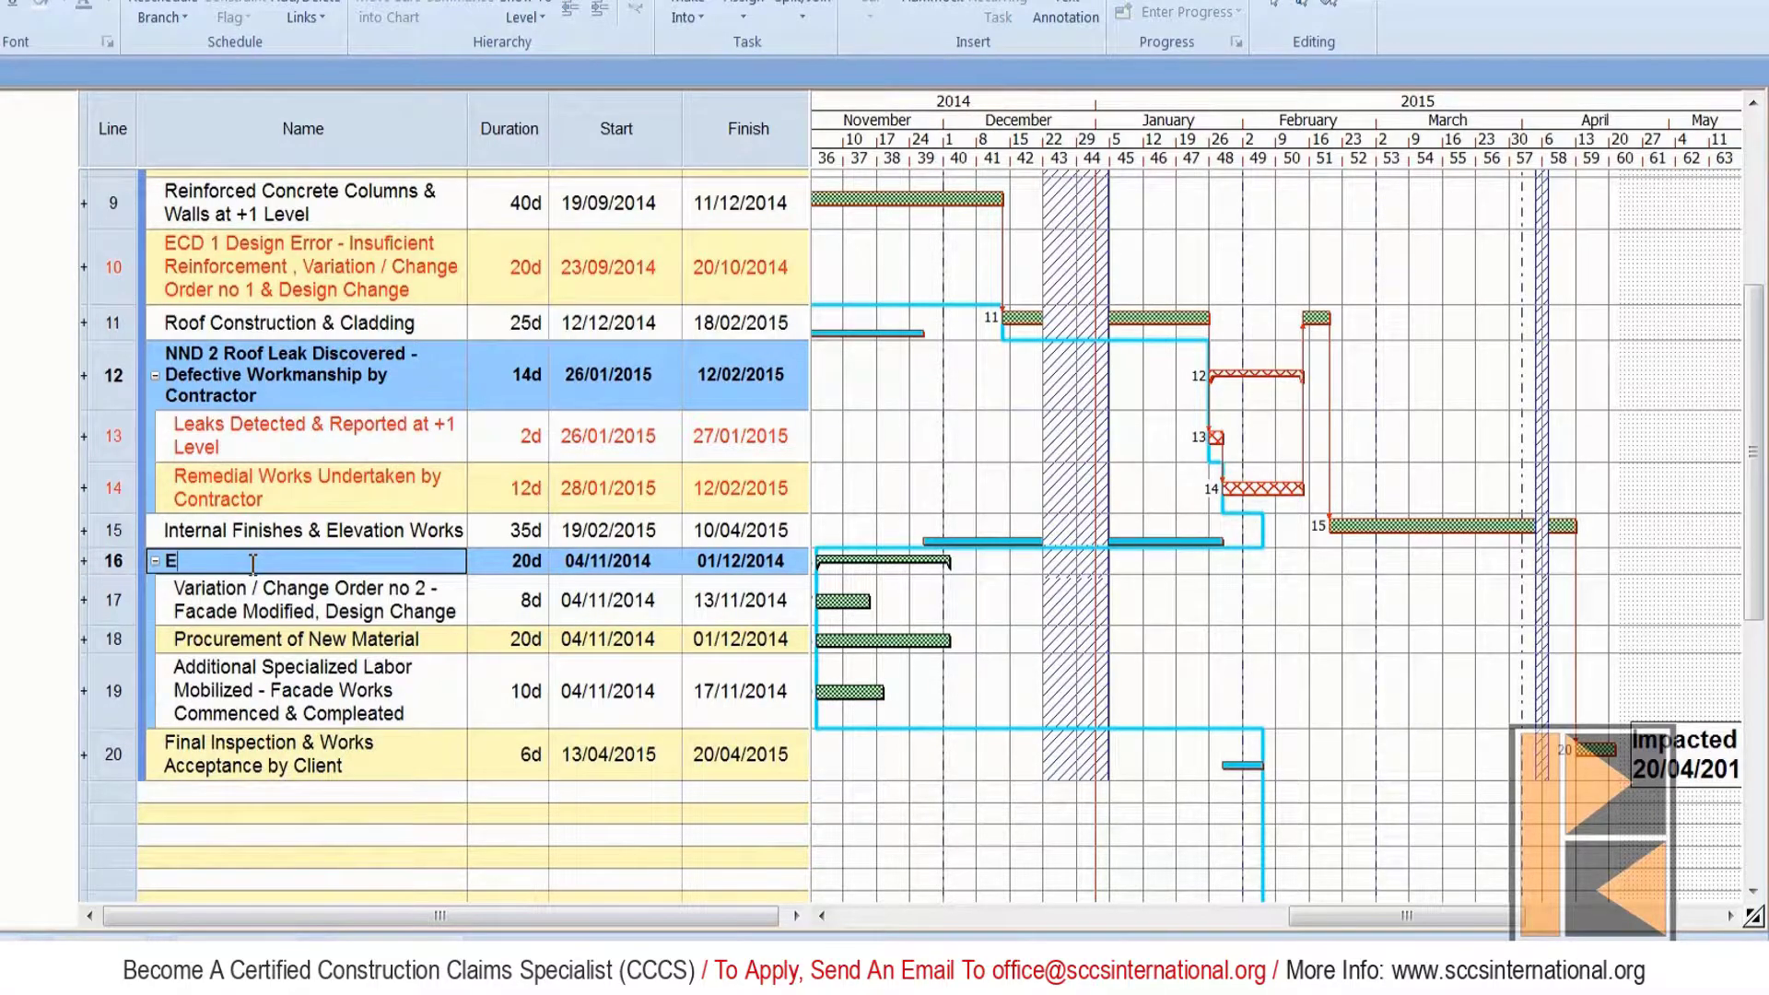
{"action": "type", "text": "CD 2 Variation / Change Orde"}
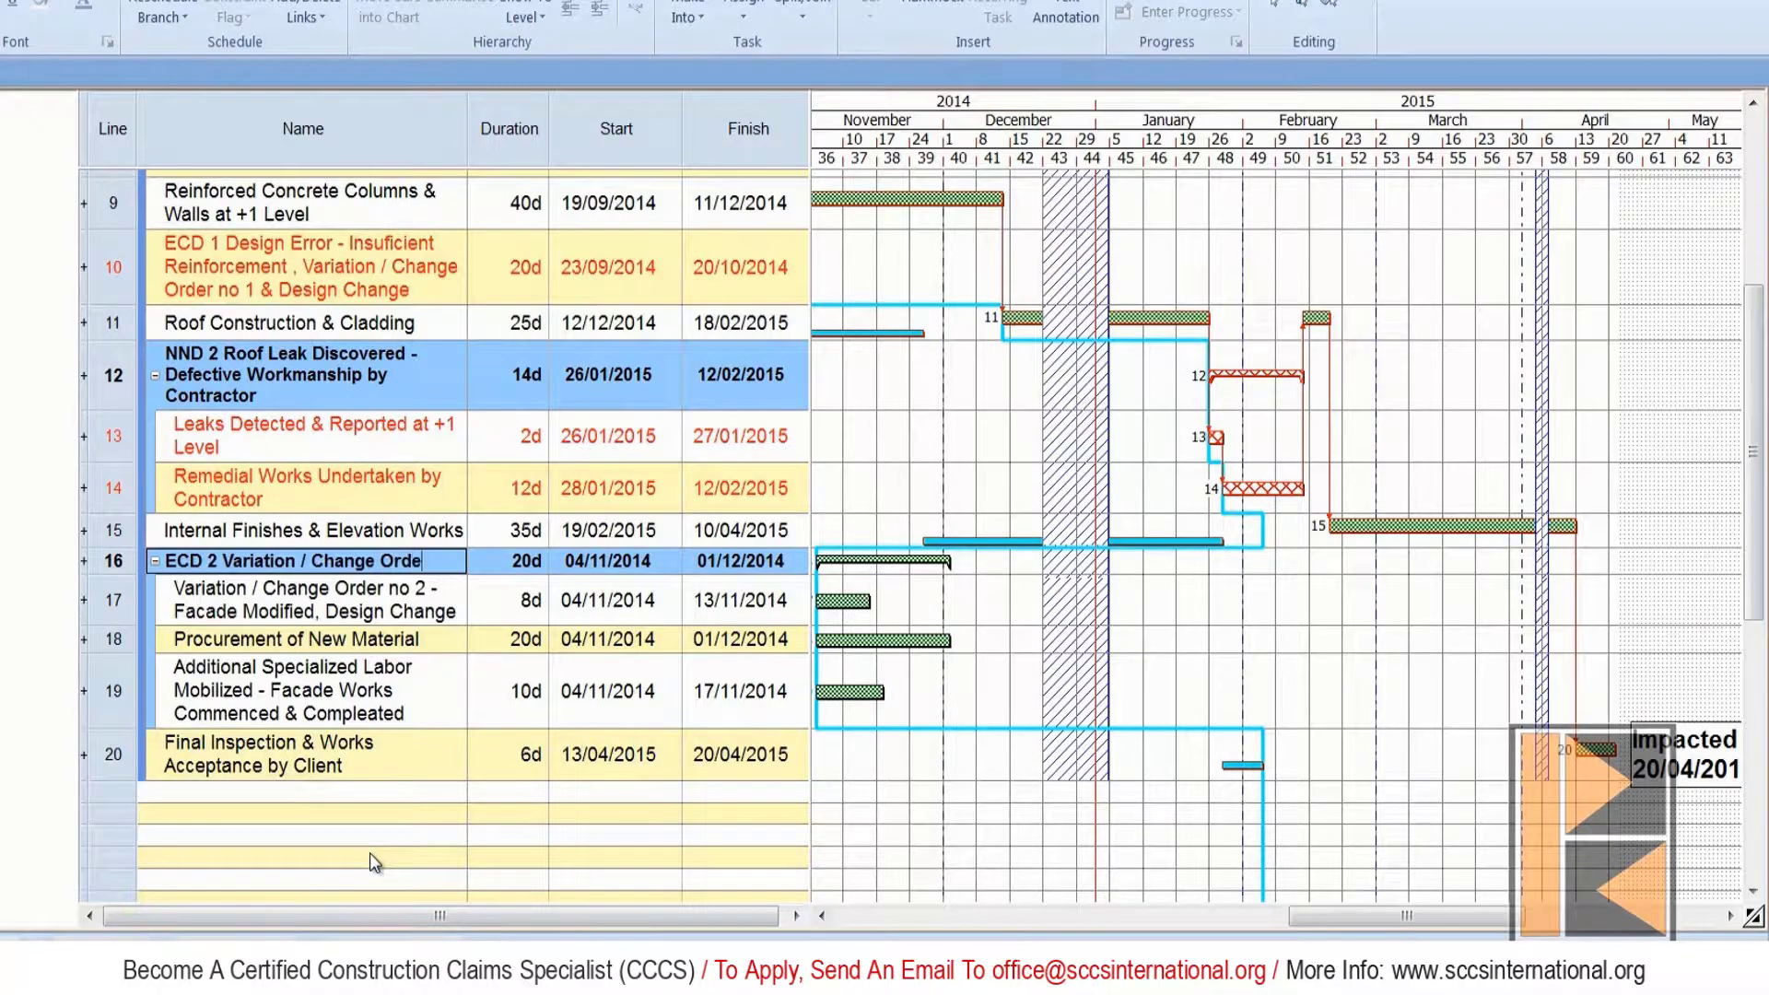
{"action": "type", "text": "r no"}
{"action": "type", "text": " 2"}
{"action": "key", "text": "Return"}
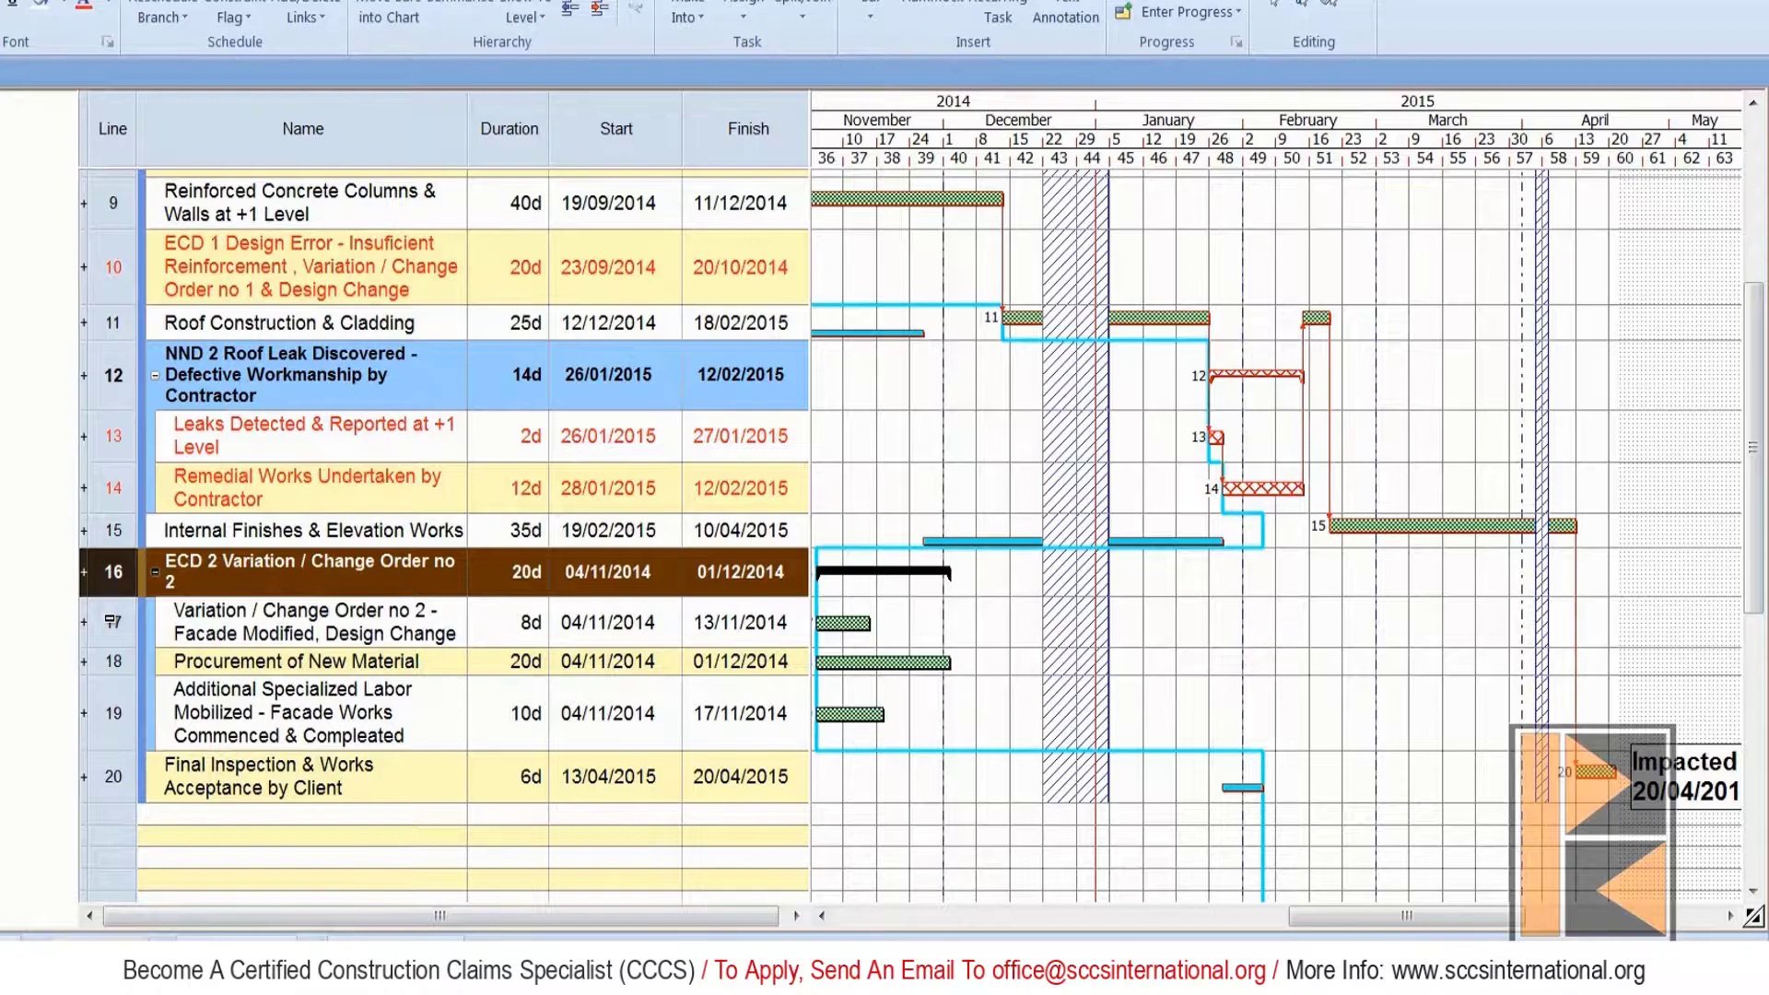
Link the three tasks under ECD 2 Variation / Change Order no 2 in sequence.
{"action": "left_click", "coordinate": [112, 622]}
{"action": "left_click", "coordinate": [115, 665], "text": "ctrl"}
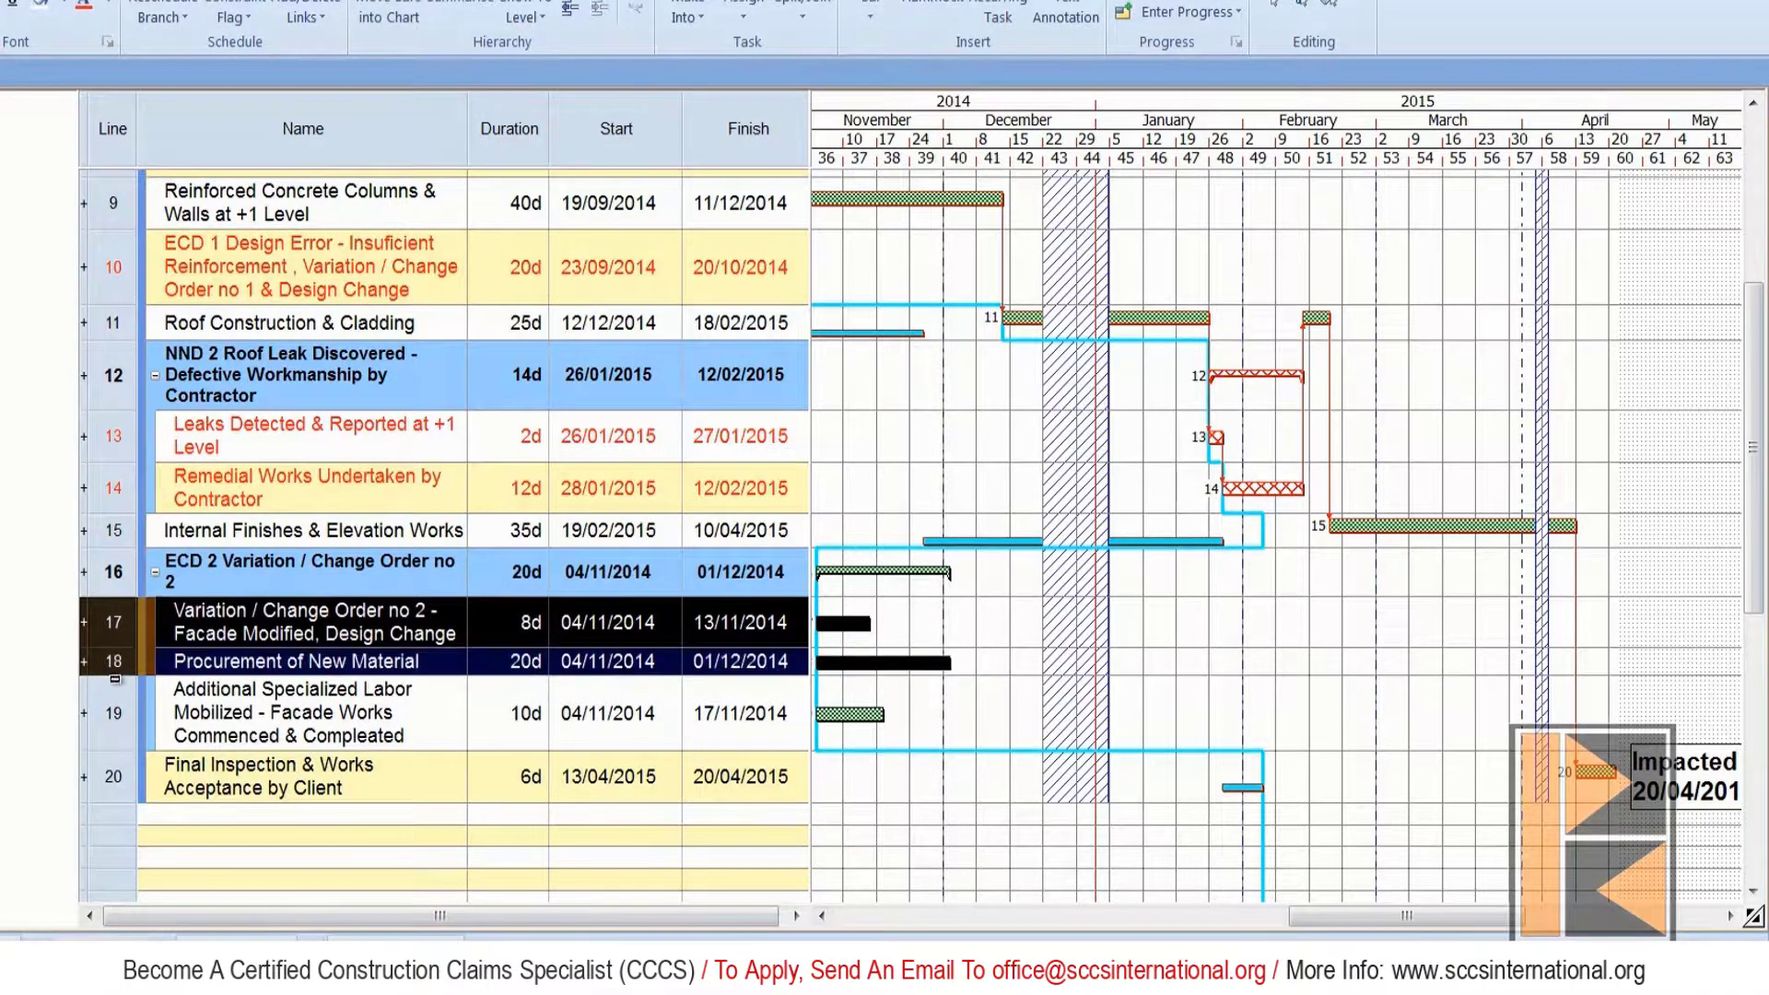
{"action": "left_click", "coordinate": [118, 698], "text": "ctrl"}
{"action": "left_click", "coordinate": [313, 18]}
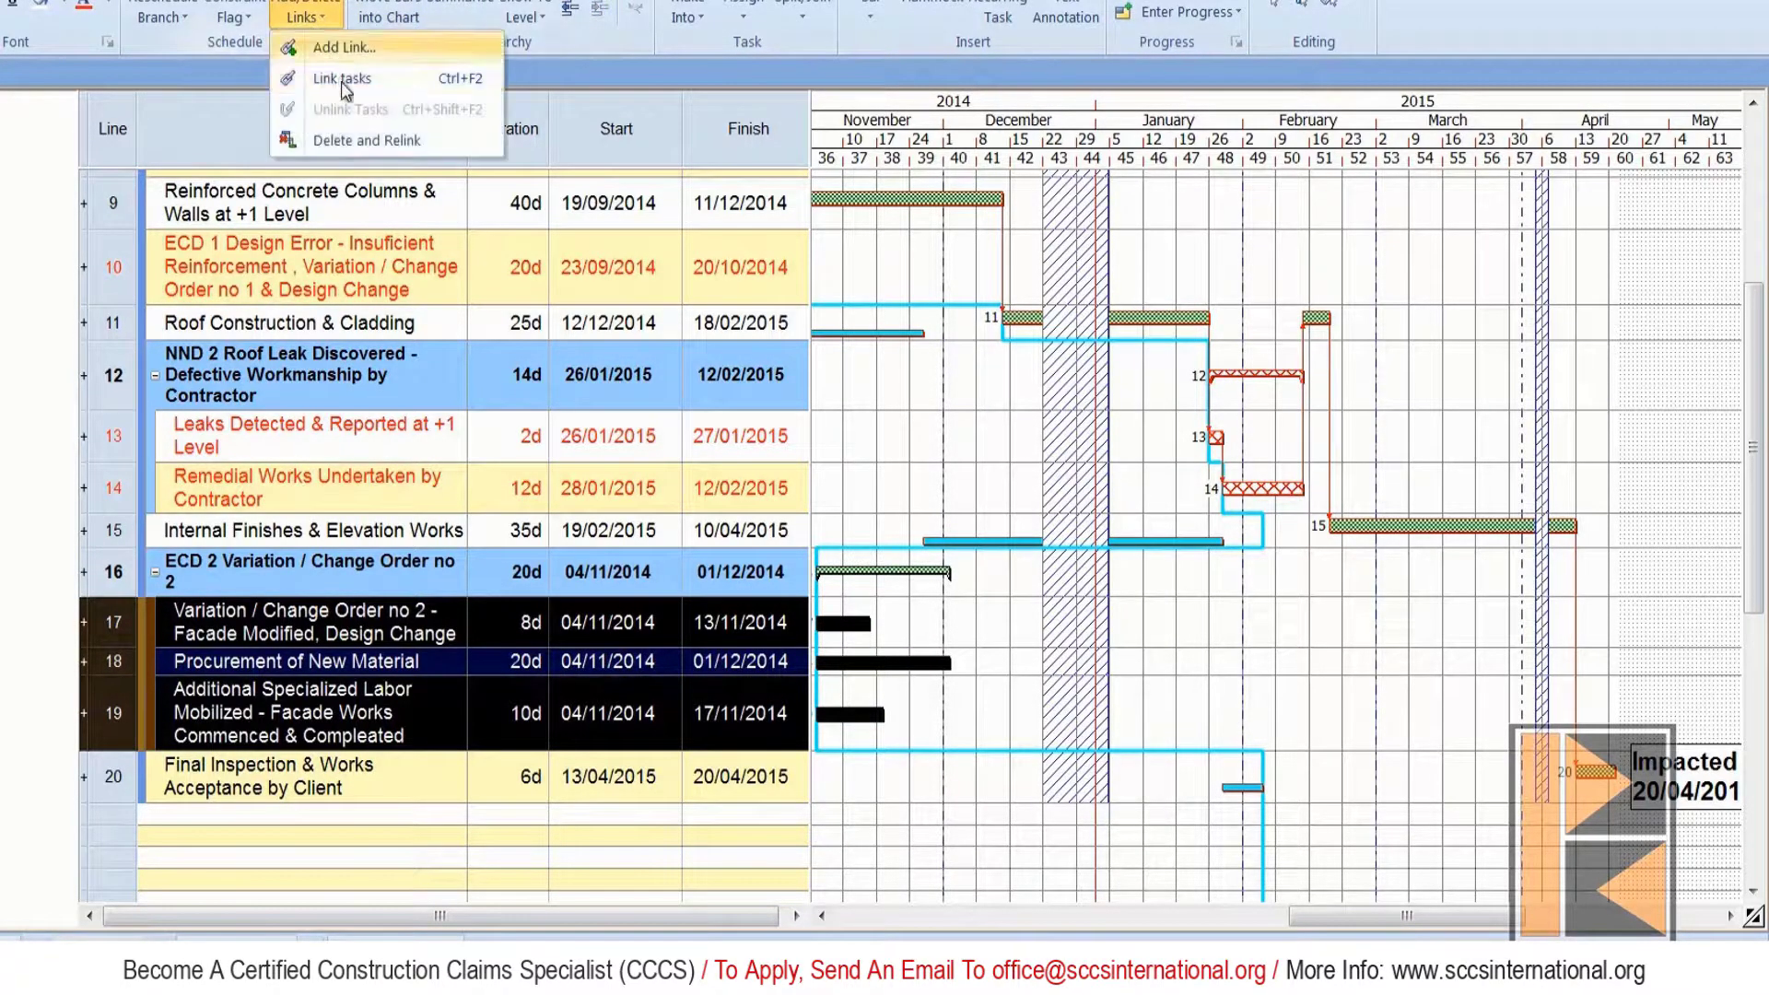
{"action": "left_click", "coordinate": [341, 79]}
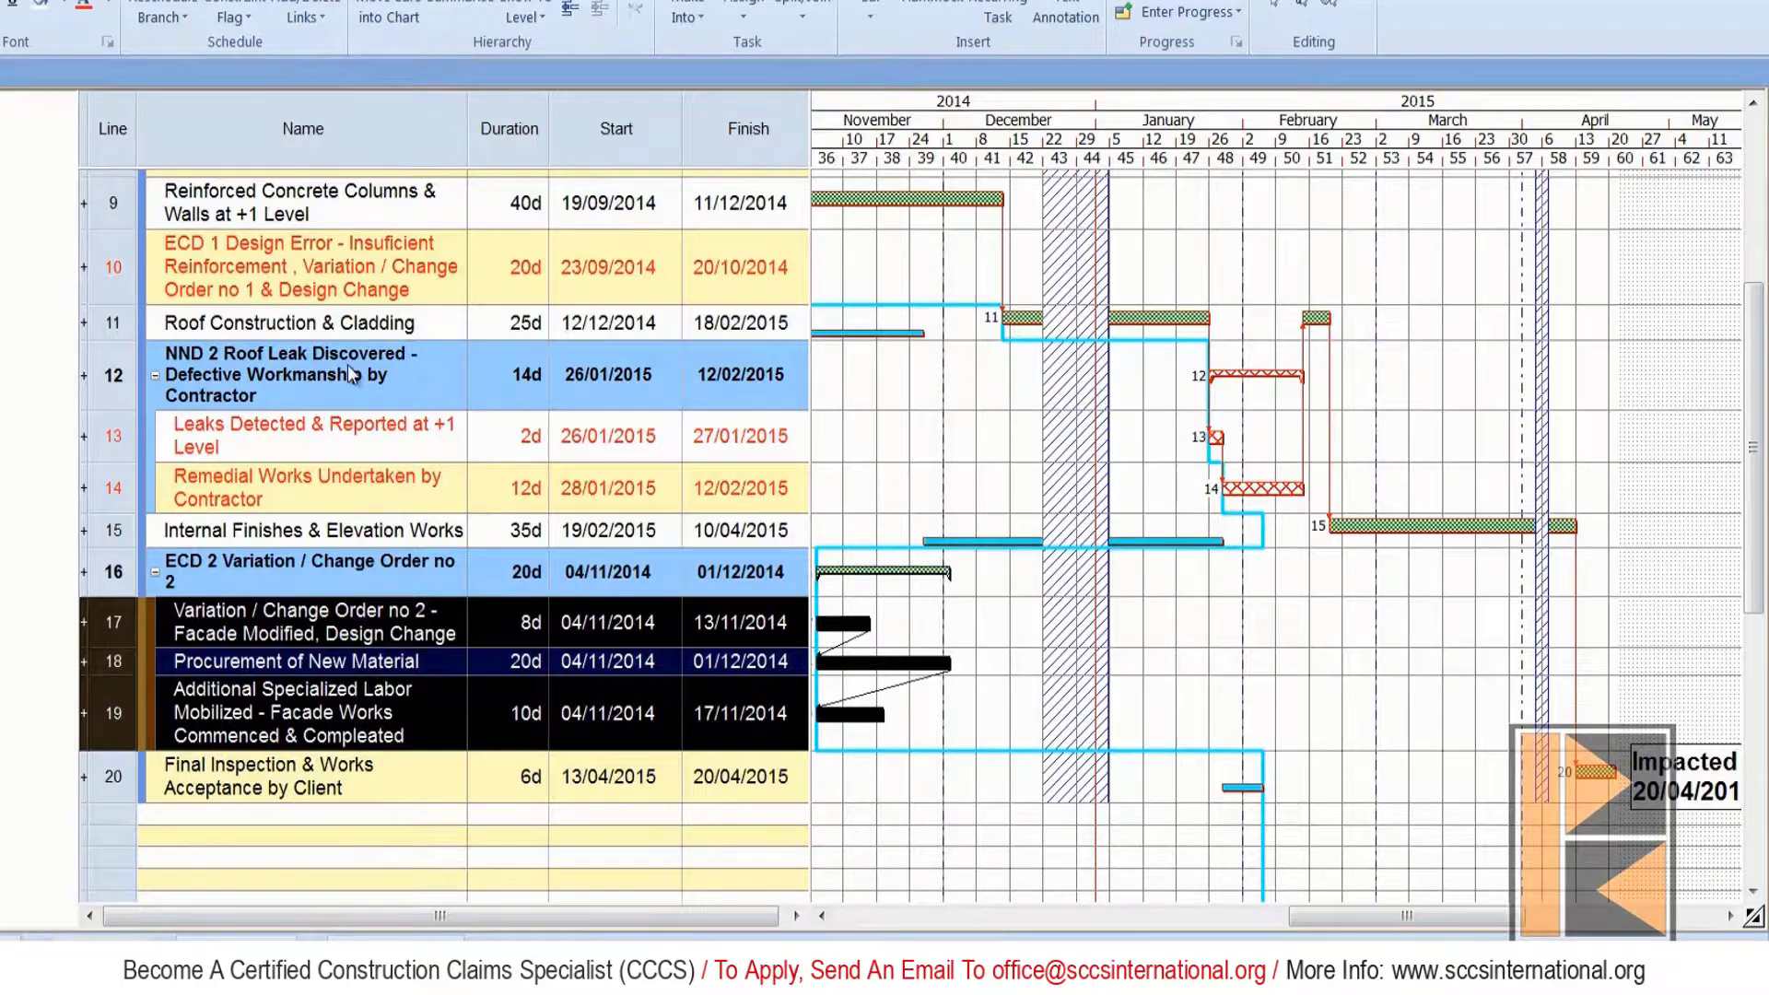
Assign the ECD delay event code to the ECD 2 Variation / Change Order no 2 summary and its three tasks.
{"action": "left_click", "coordinate": [121, 567], "text": "ctrl"}
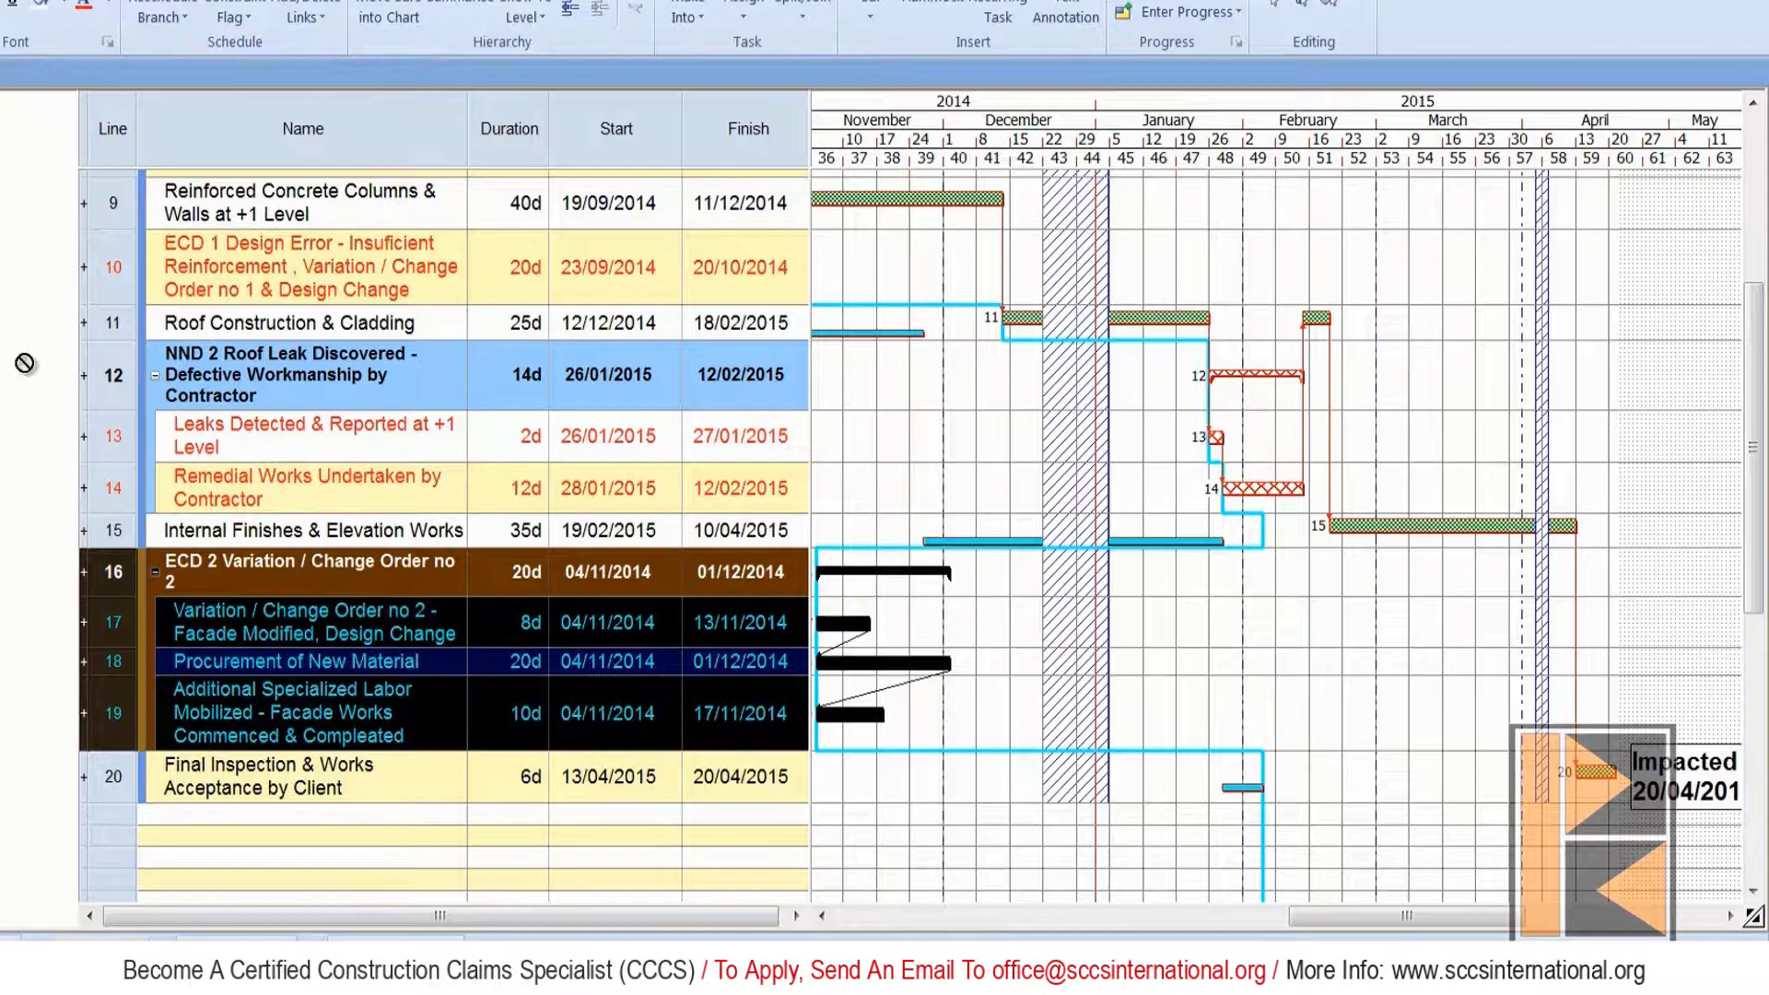
{"action": "scroll", "coordinate": [861, 580], "scroll_direction": "left", "scroll_amount": 2}
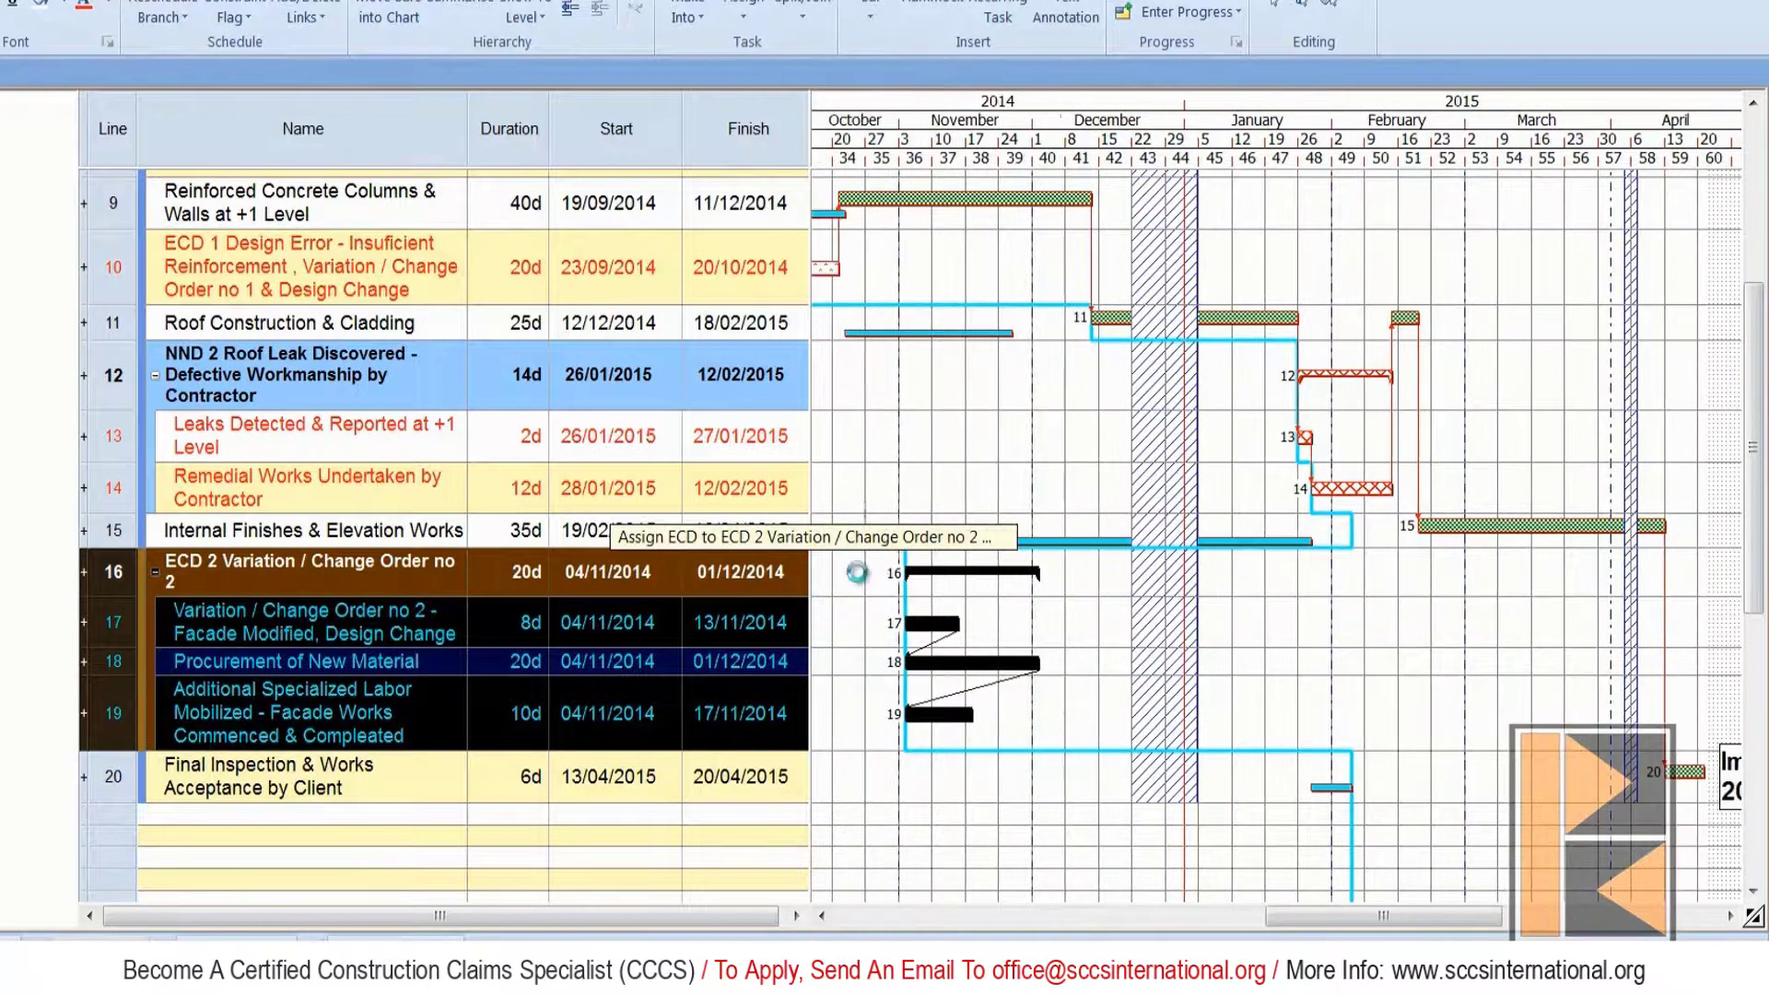
{"action": "left_click", "coordinate": [1386, 644]}
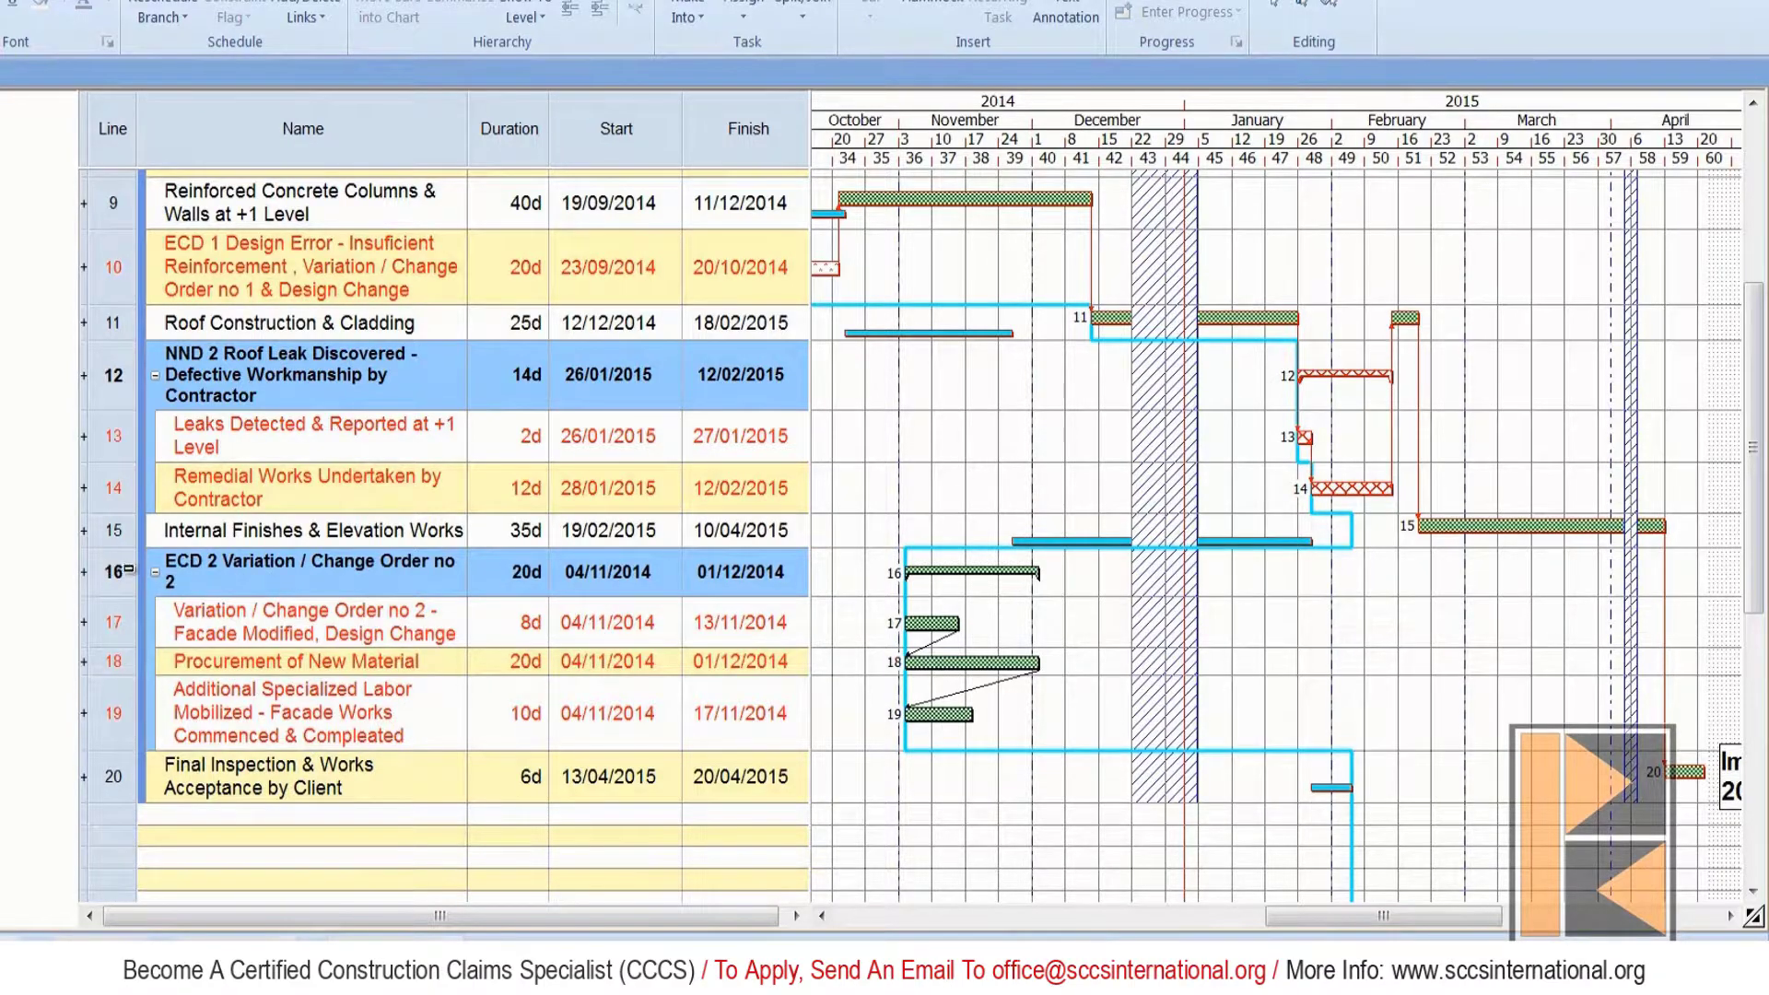
{"action": "left_click", "coordinate": [109, 571]}
{"action": "left_click", "coordinate": [104, 619], "text": "ctrl"}
{"action": "left_click", "coordinate": [112, 680], "text": "ctrl"}
{"action": "left_click", "coordinate": [112, 670], "text": "ctrl"}
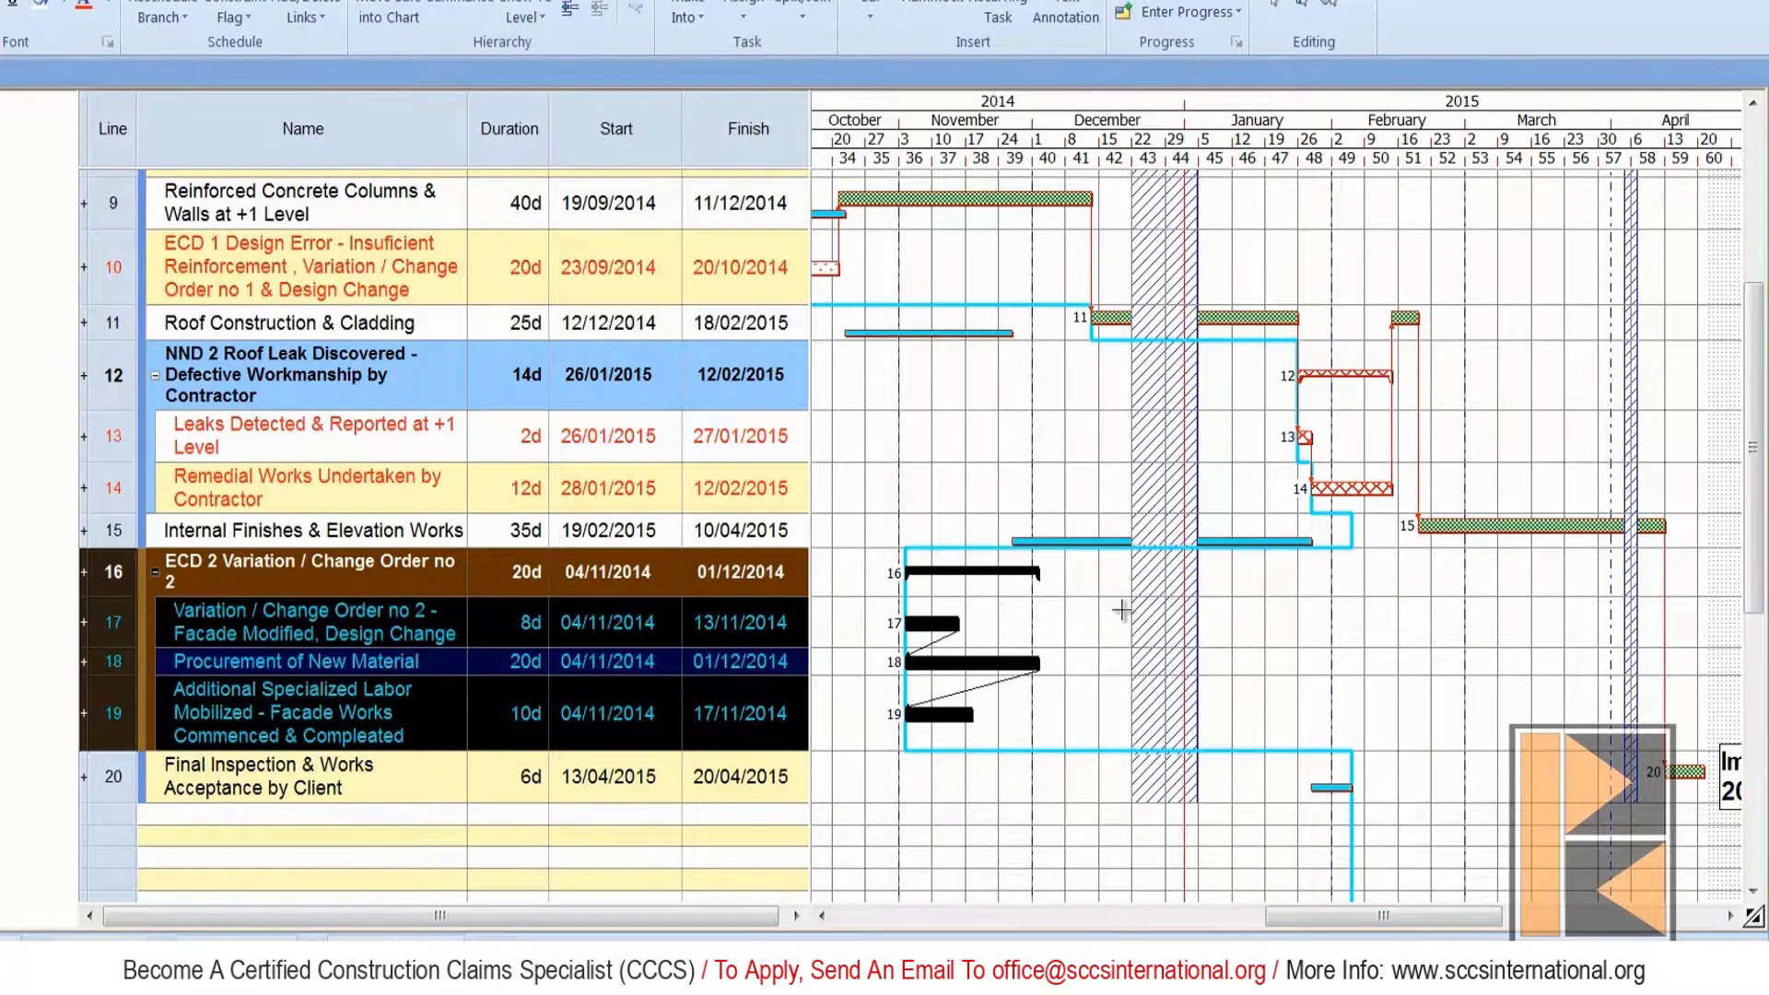
{"action": "left_click", "coordinate": [1089, 609]}
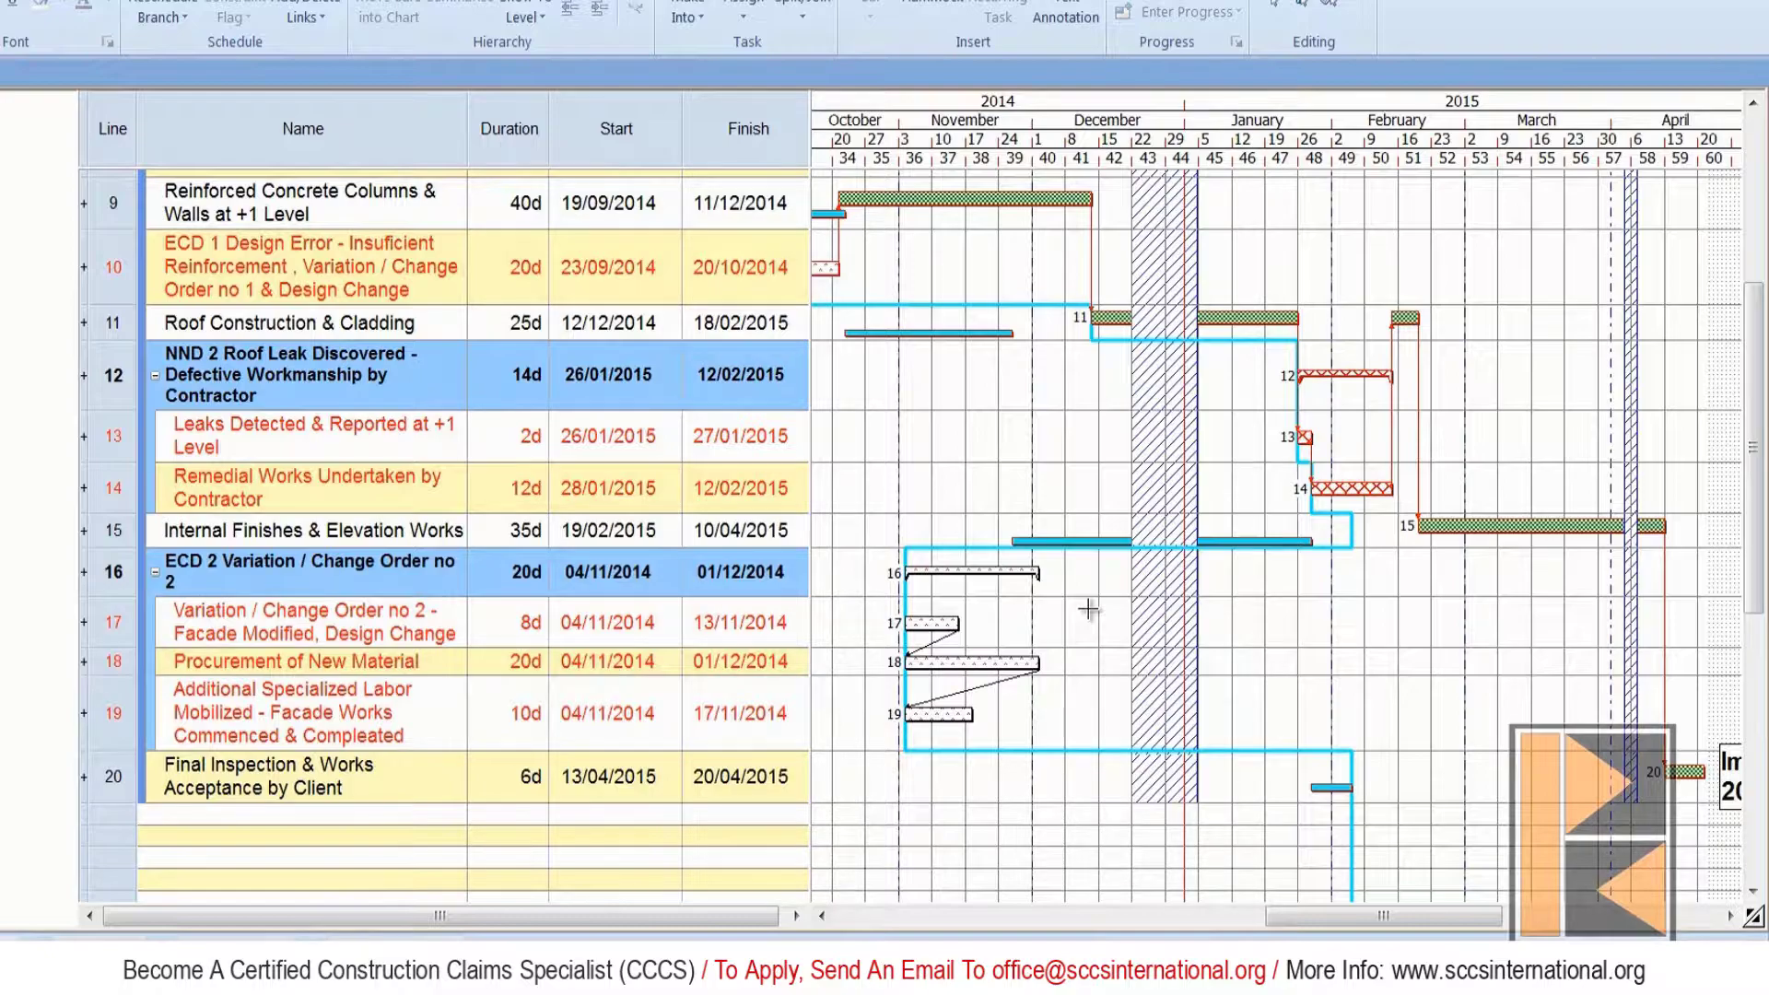
Split Internal Finishes & Elevation Works by duration at 14d and move its second part to a later date, leaving a gap.
{"action": "left_click", "coordinate": [1538, 525]}
{"action": "right_click", "coordinate": [1539, 524]}
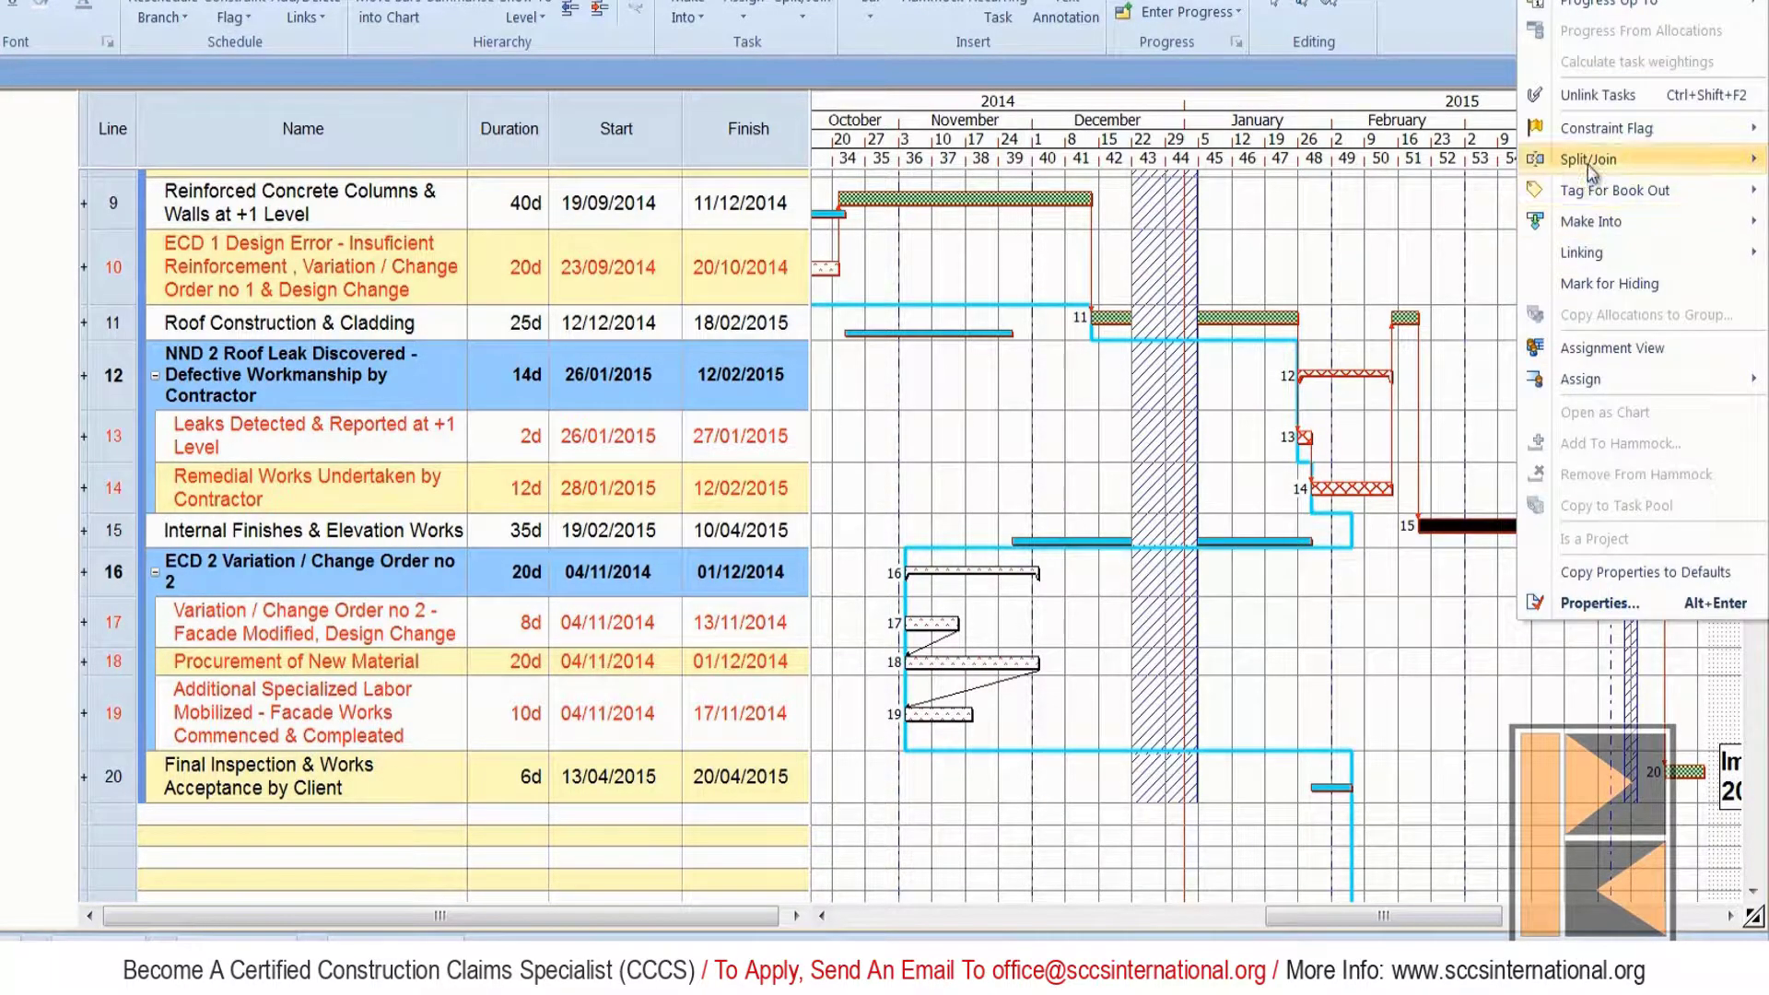
{"action": "mouse_move", "coordinate": [1591, 170]}
{"action": "left_click", "coordinate": [1461, 158]}
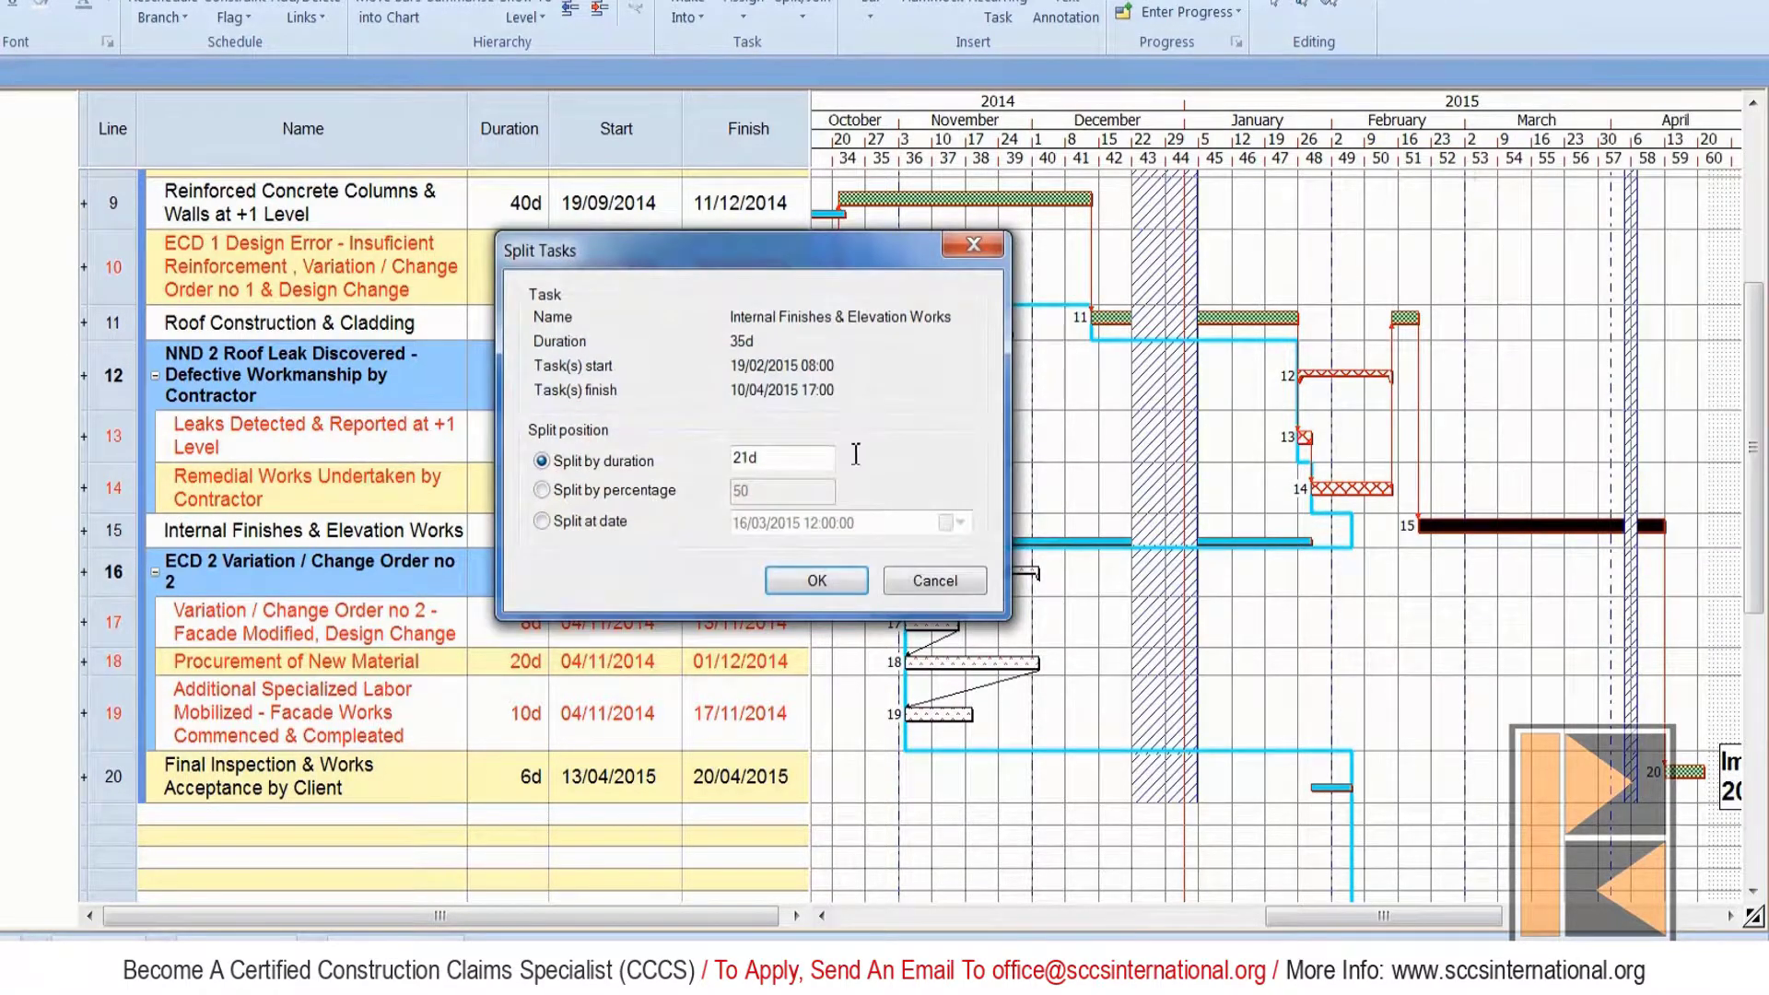
{"action": "left_click_drag", "start_coordinate": [835, 258], "coordinate": [1171, 189]}
{"action": "left_click_drag", "start_coordinate": [1068, 392], "coordinate": [1084, 392]}
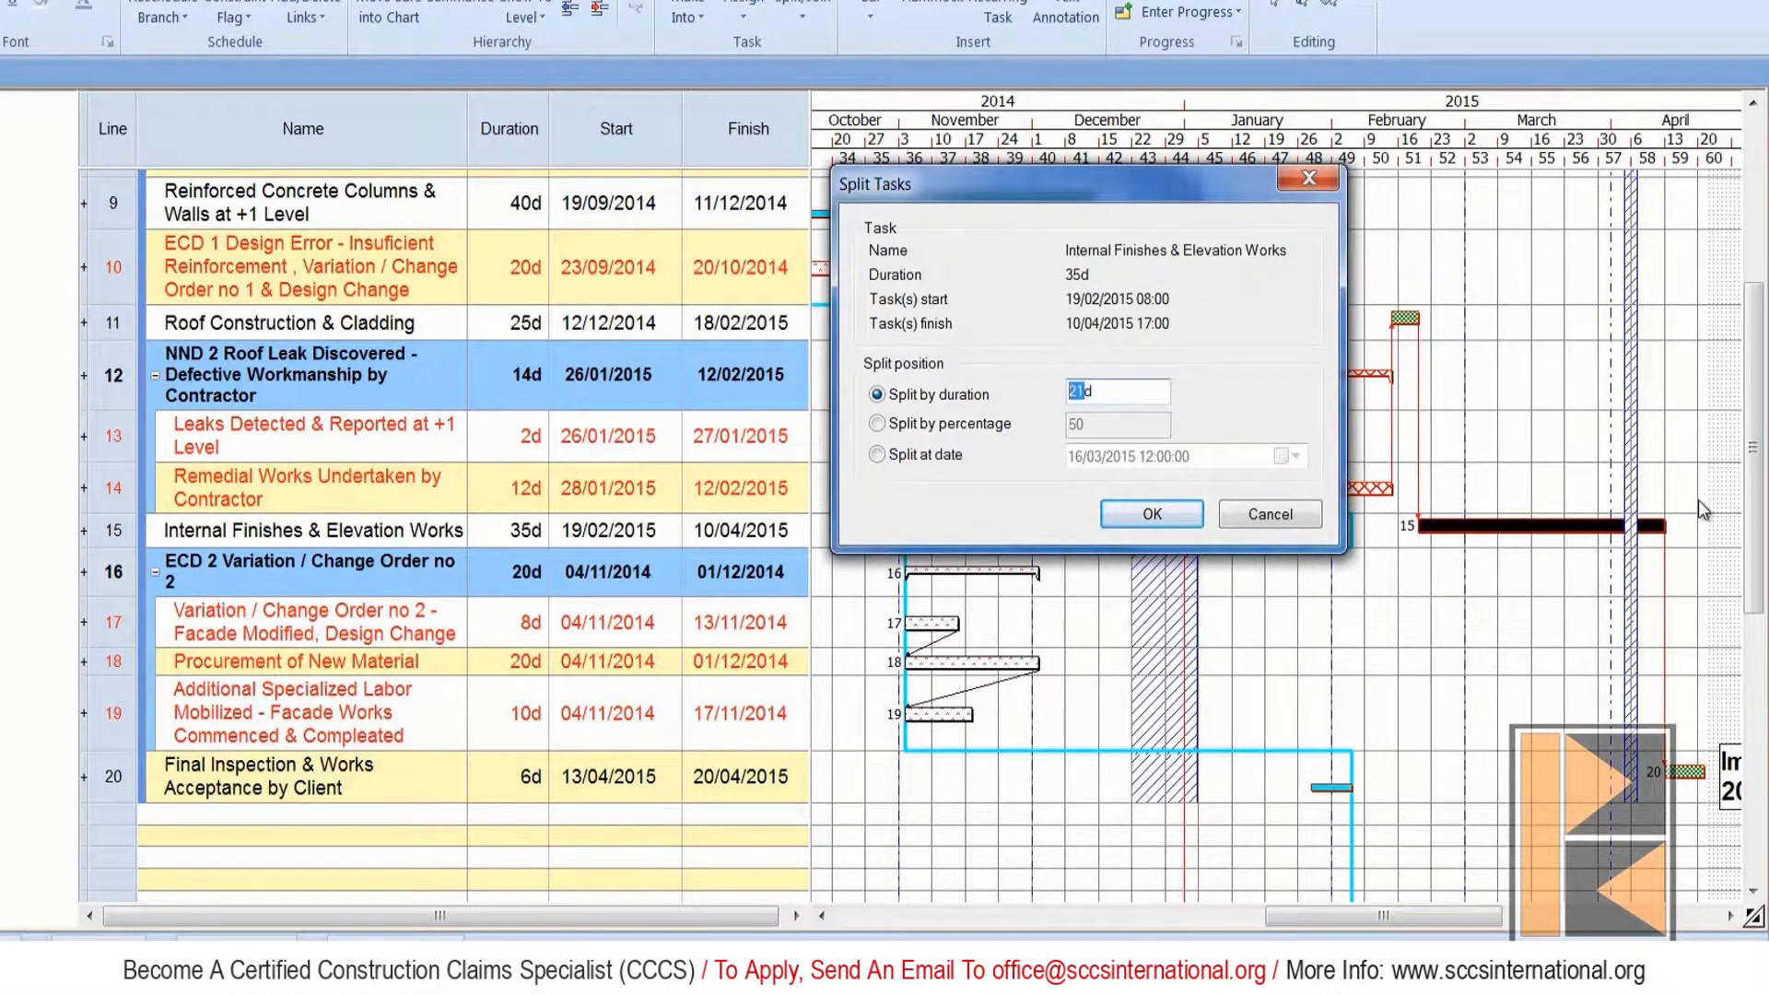
{"action": "type", "text": "2"}
{"action": "key", "text": "BackSpace"}
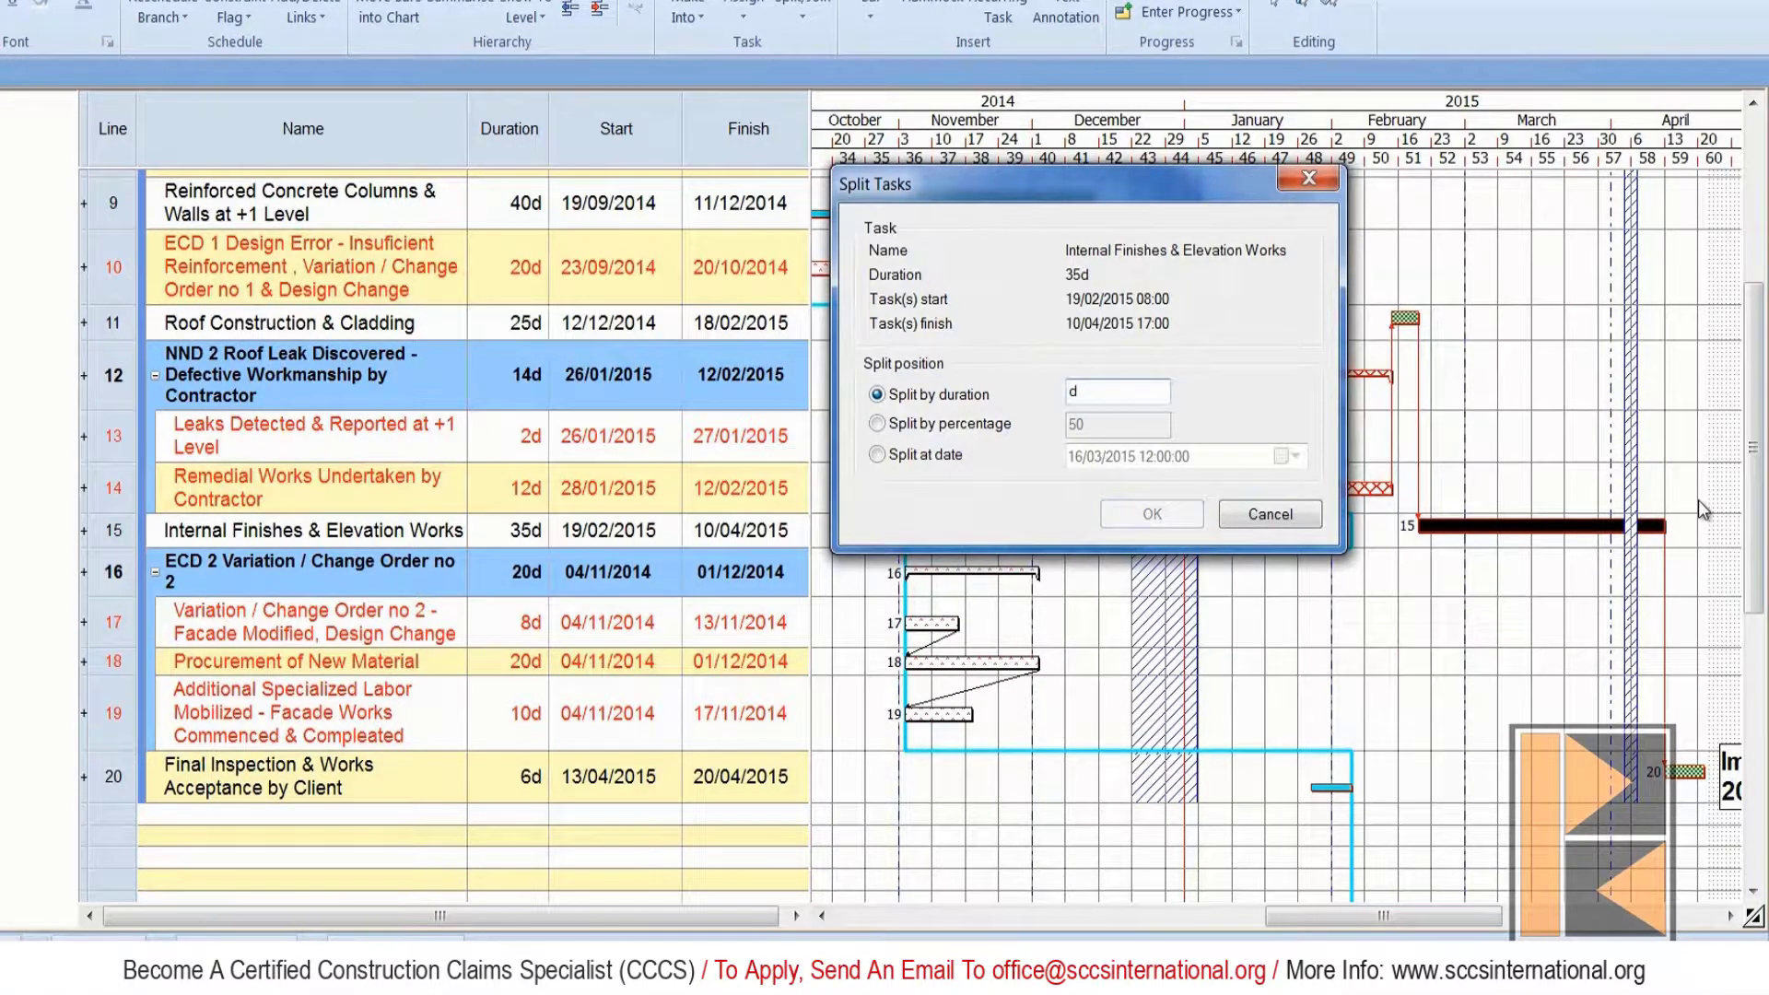
{"action": "type", "text": "14"}
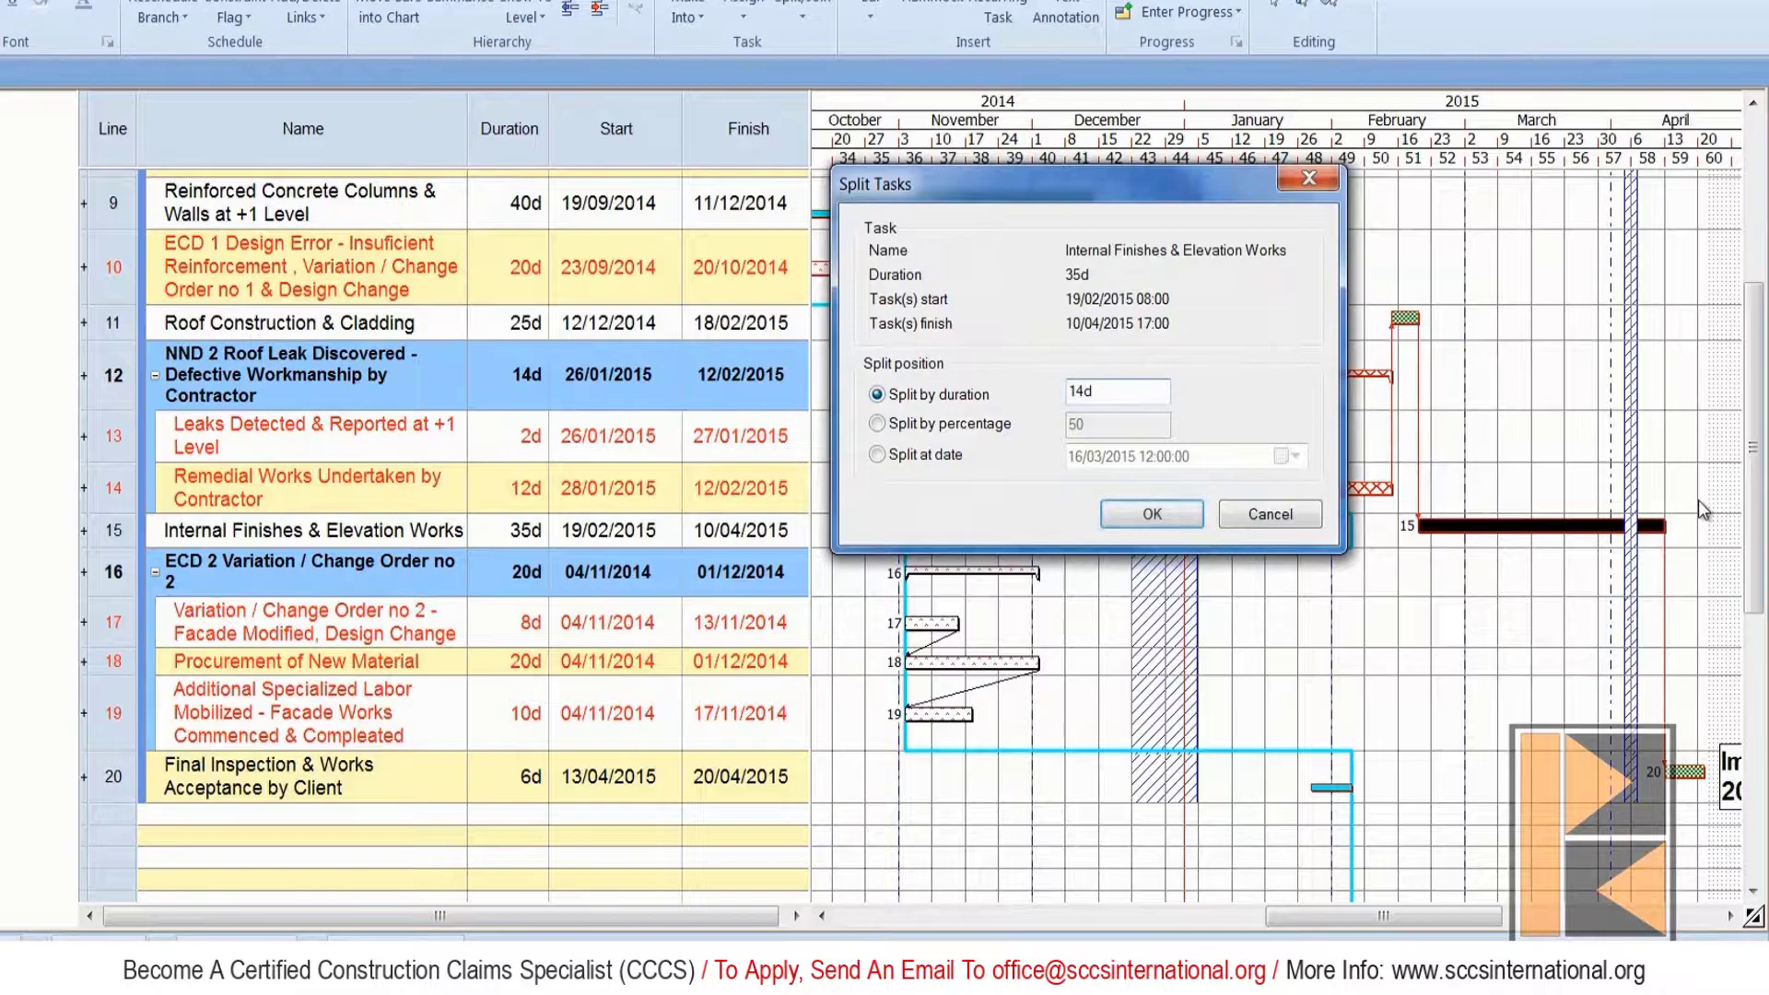
{"action": "key", "text": "Return"}
{"action": "left_click", "coordinate": [1580, 488]}
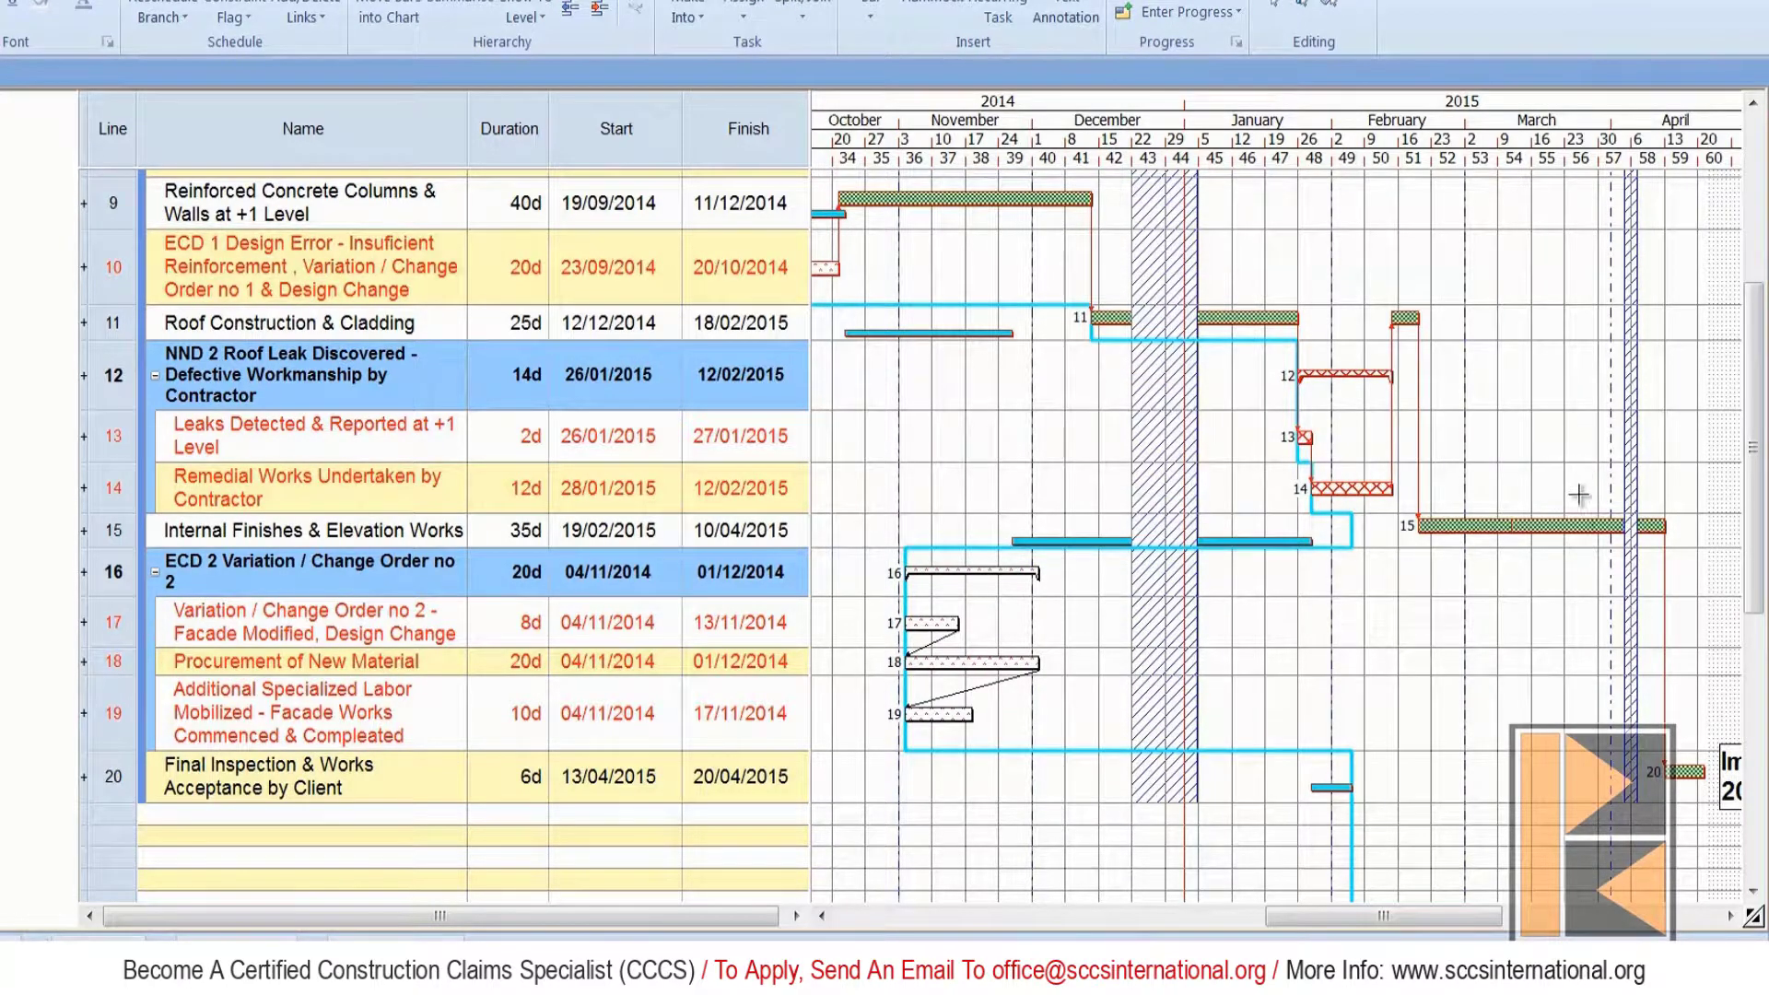
{"action": "left_click_drag", "start_coordinate": [1529, 523], "coordinate": [1612, 537]}
Link the first part of Internal Finishes to the Variation no 2 task, and the Additional Specialized Labor task to the second part.
{"action": "left_click", "coordinate": [1470, 526]}
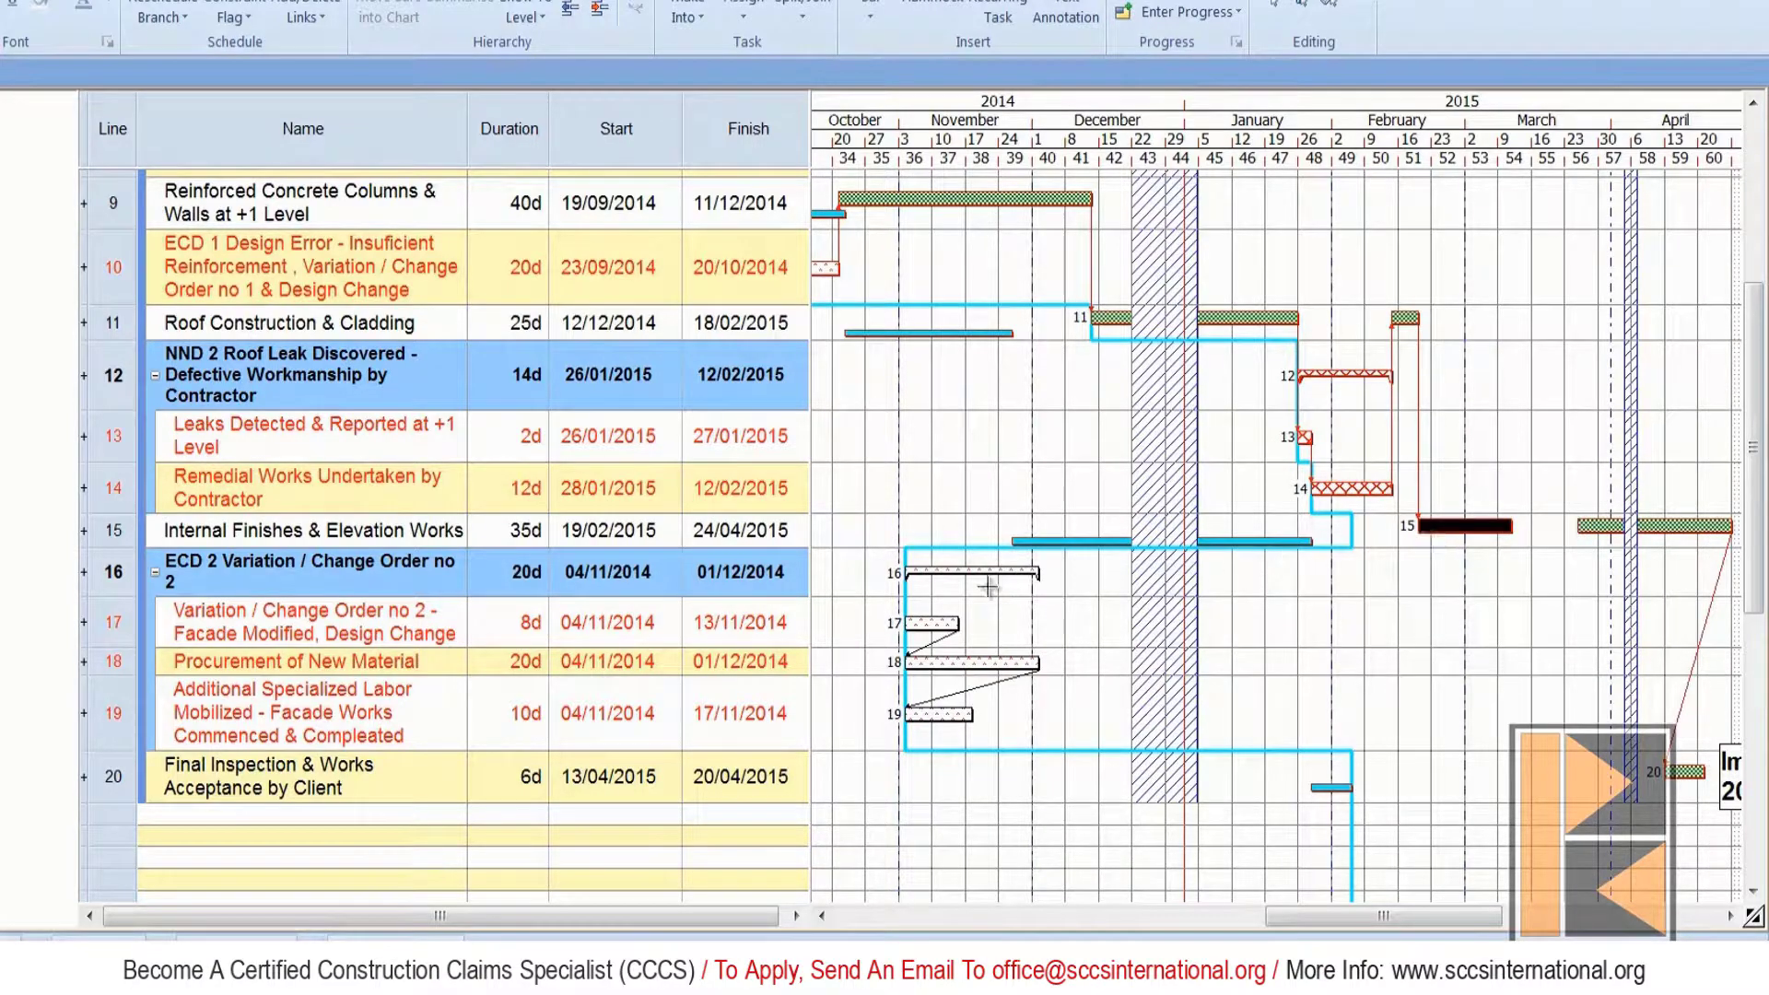
{"action": "left_click", "coordinate": [944, 623]}
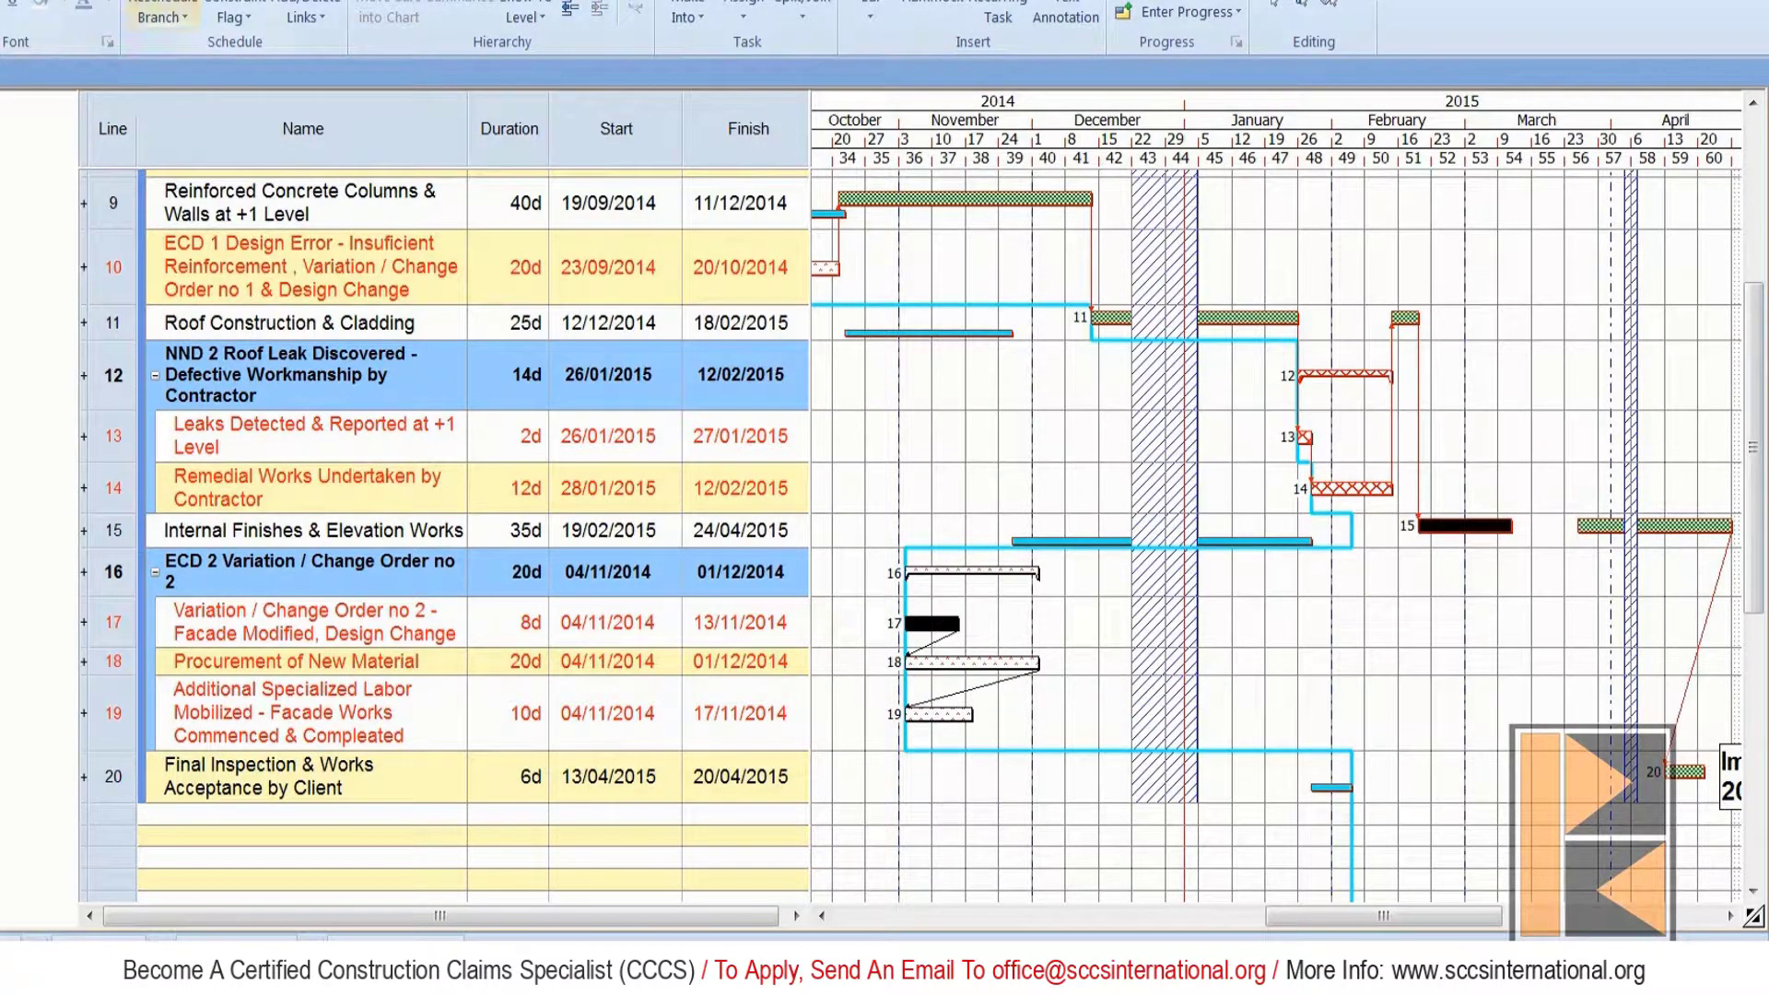
{"action": "left_click", "coordinate": [314, 15]}
{"action": "left_click", "coordinate": [335, 81]}
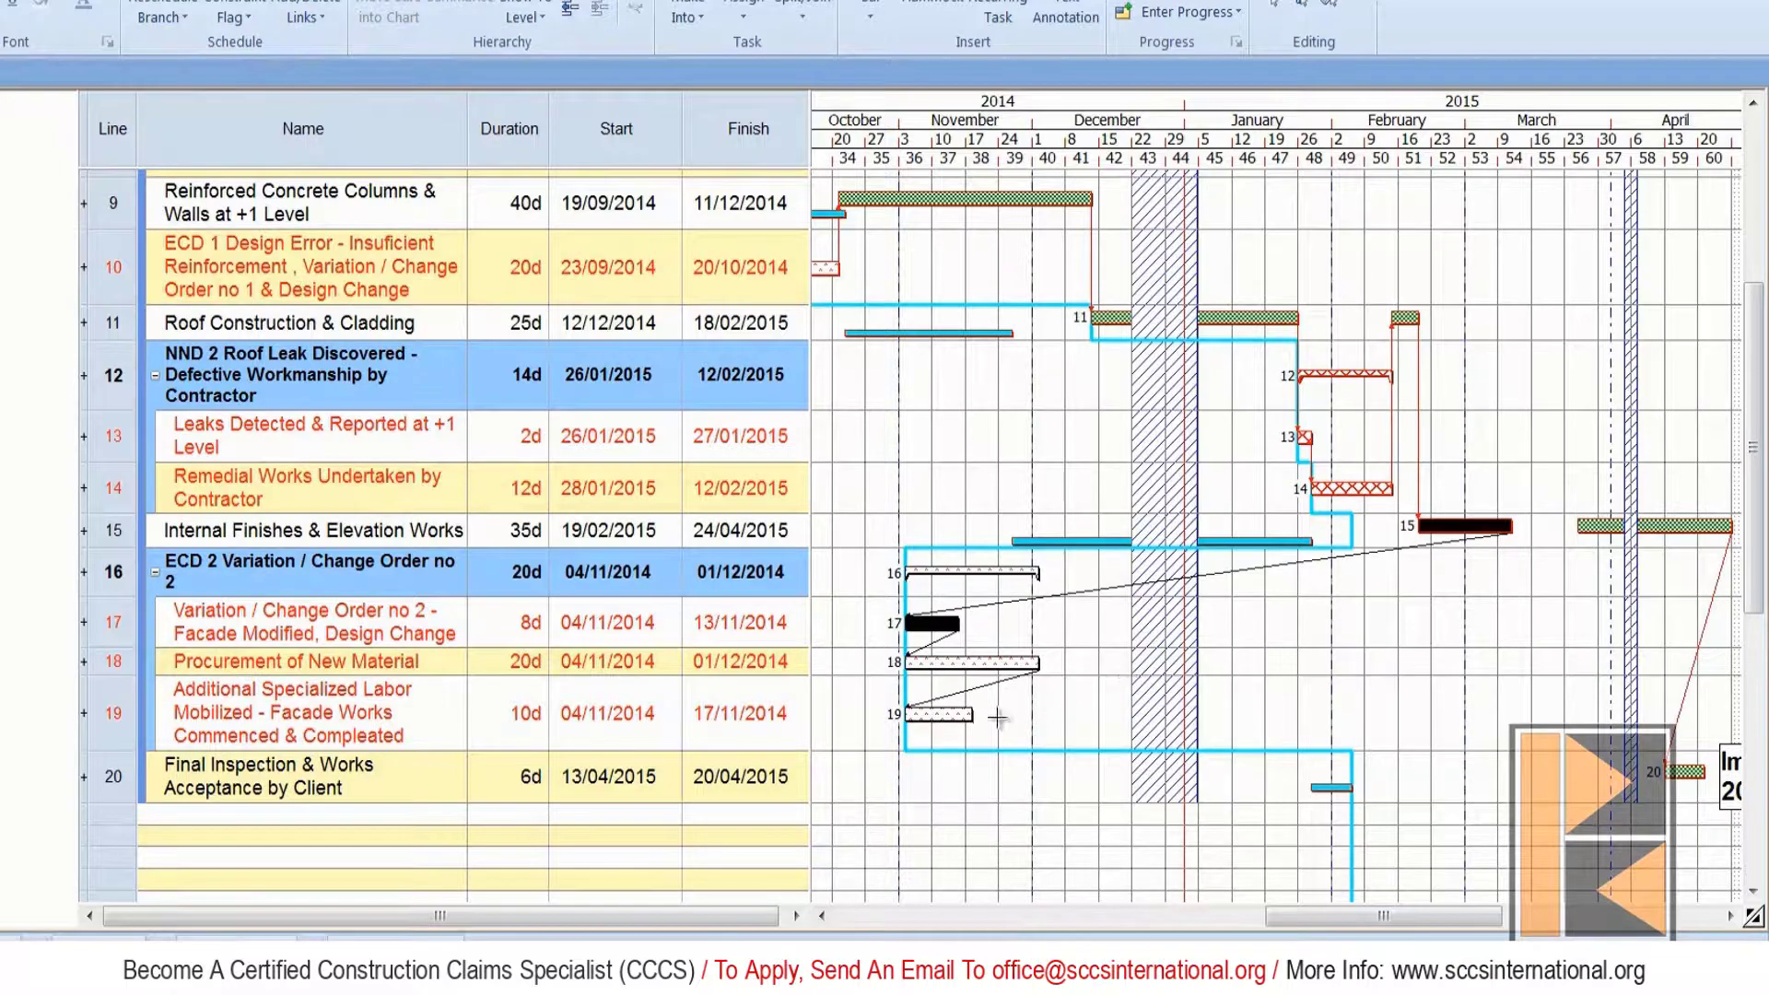
{"action": "left_click_drag", "start_coordinate": [979, 723], "coordinate": [1578, 532]}
Reschedule the programme with <None> as straighten progress period and As Planned Completion as progress entry period.
{"action": "left_click", "coordinate": [163, 9]}
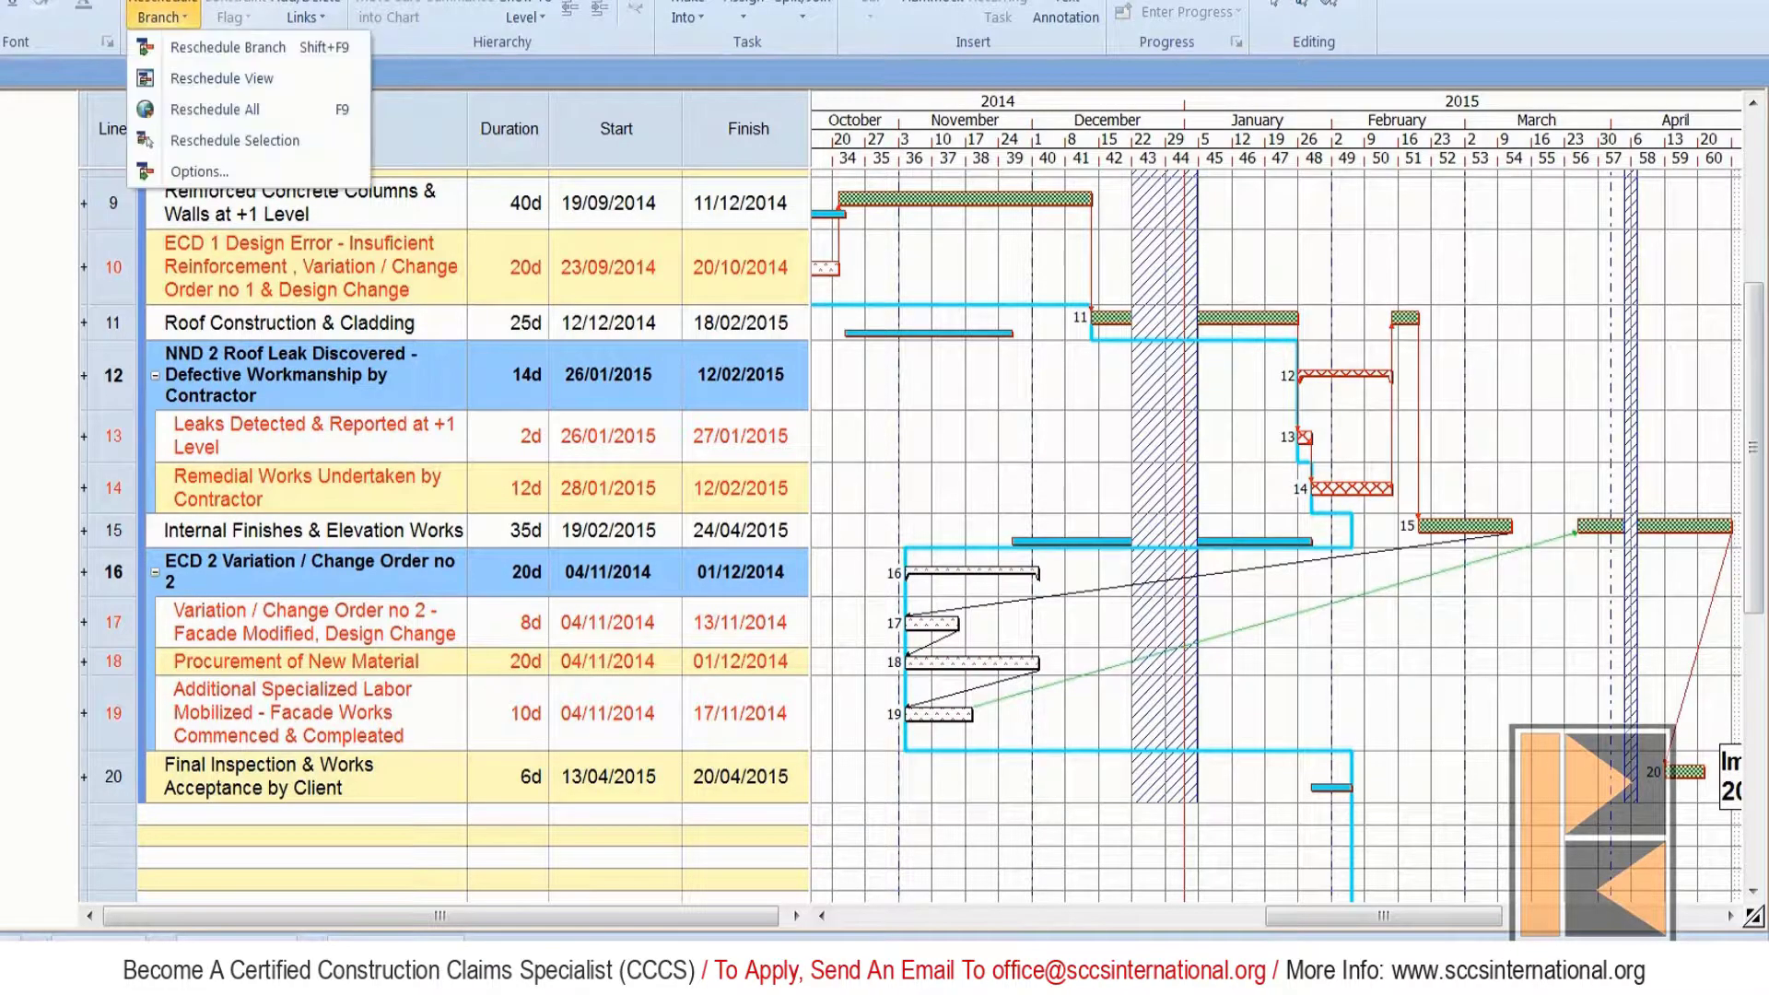
{"action": "left_click", "coordinate": [197, 136]}
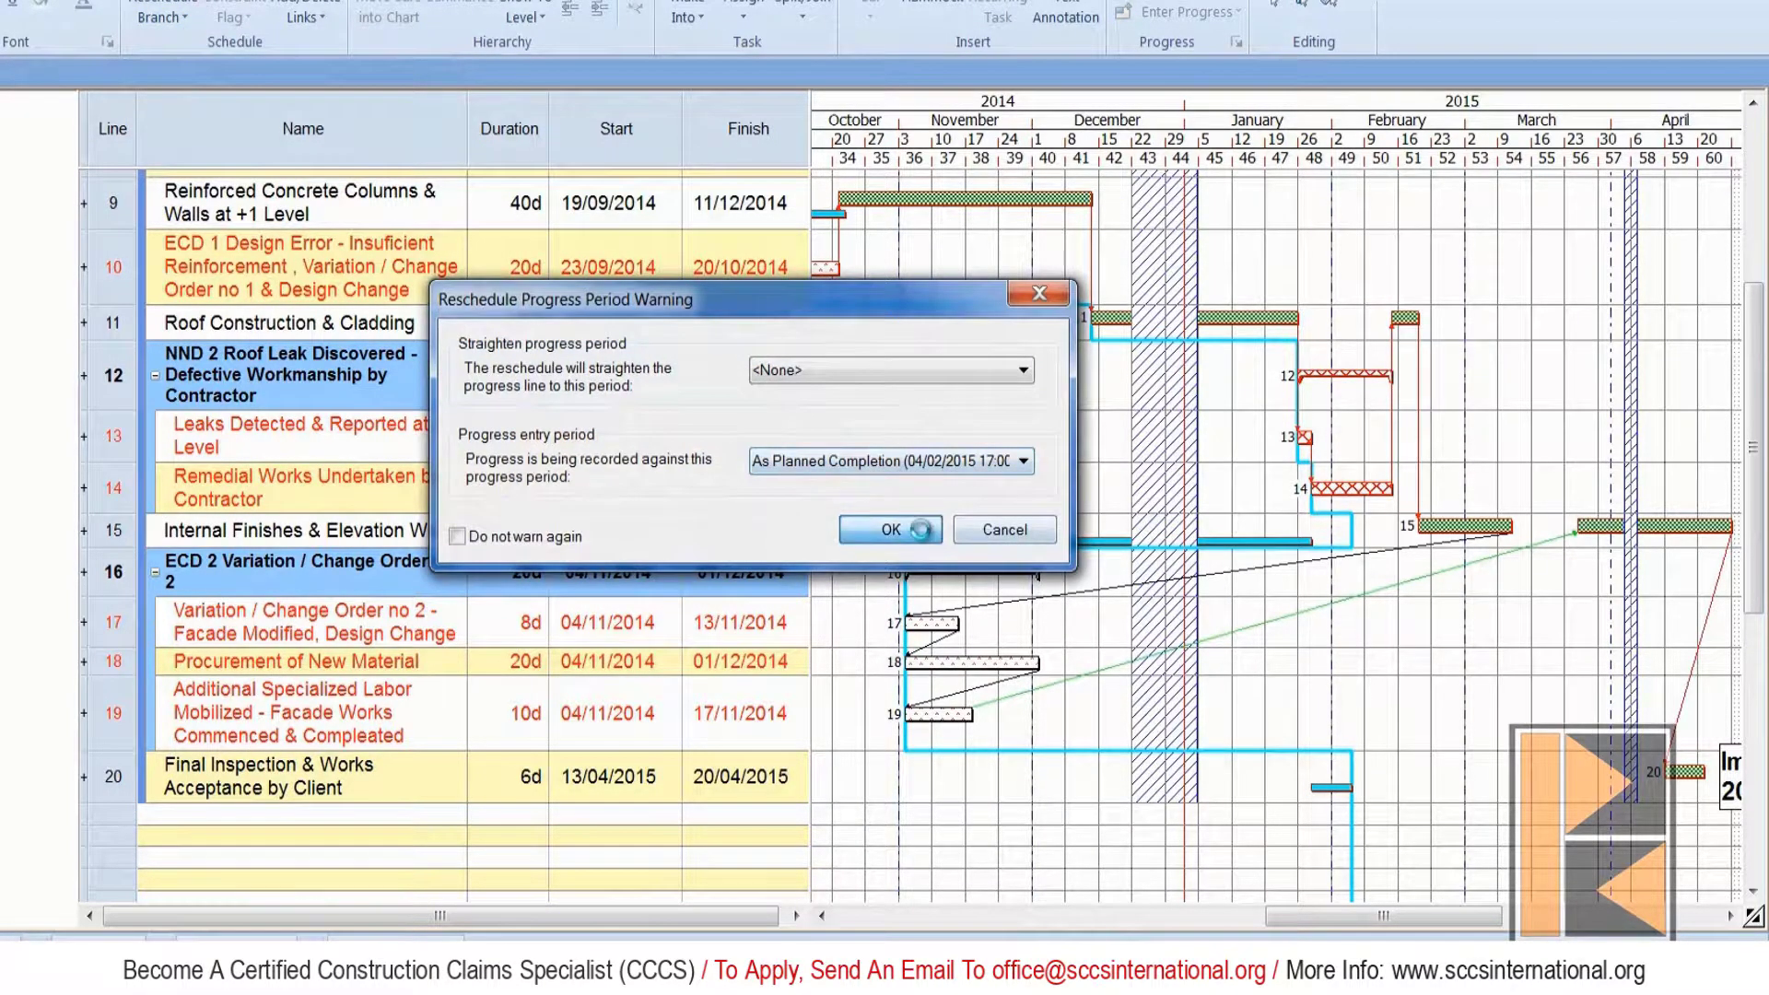
{"action": "left_click", "coordinate": [903, 526]}
Move the Impacted Completion annotation beside the end of the rescheduled Final Inspection & Works Acceptance bar.
{"action": "left_click_drag", "start_coordinate": [1381, 914], "coordinate": [1537, 914]}
{"action": "mouse_move", "coordinate": [1242, 778]}
{"action": "left_mouse_down"}
{"action": "mouse_move", "coordinate": [1558, 784]}
{"action": "mouse_move", "coordinate": [1469, 783]}
{"action": "left_mouse_up"}
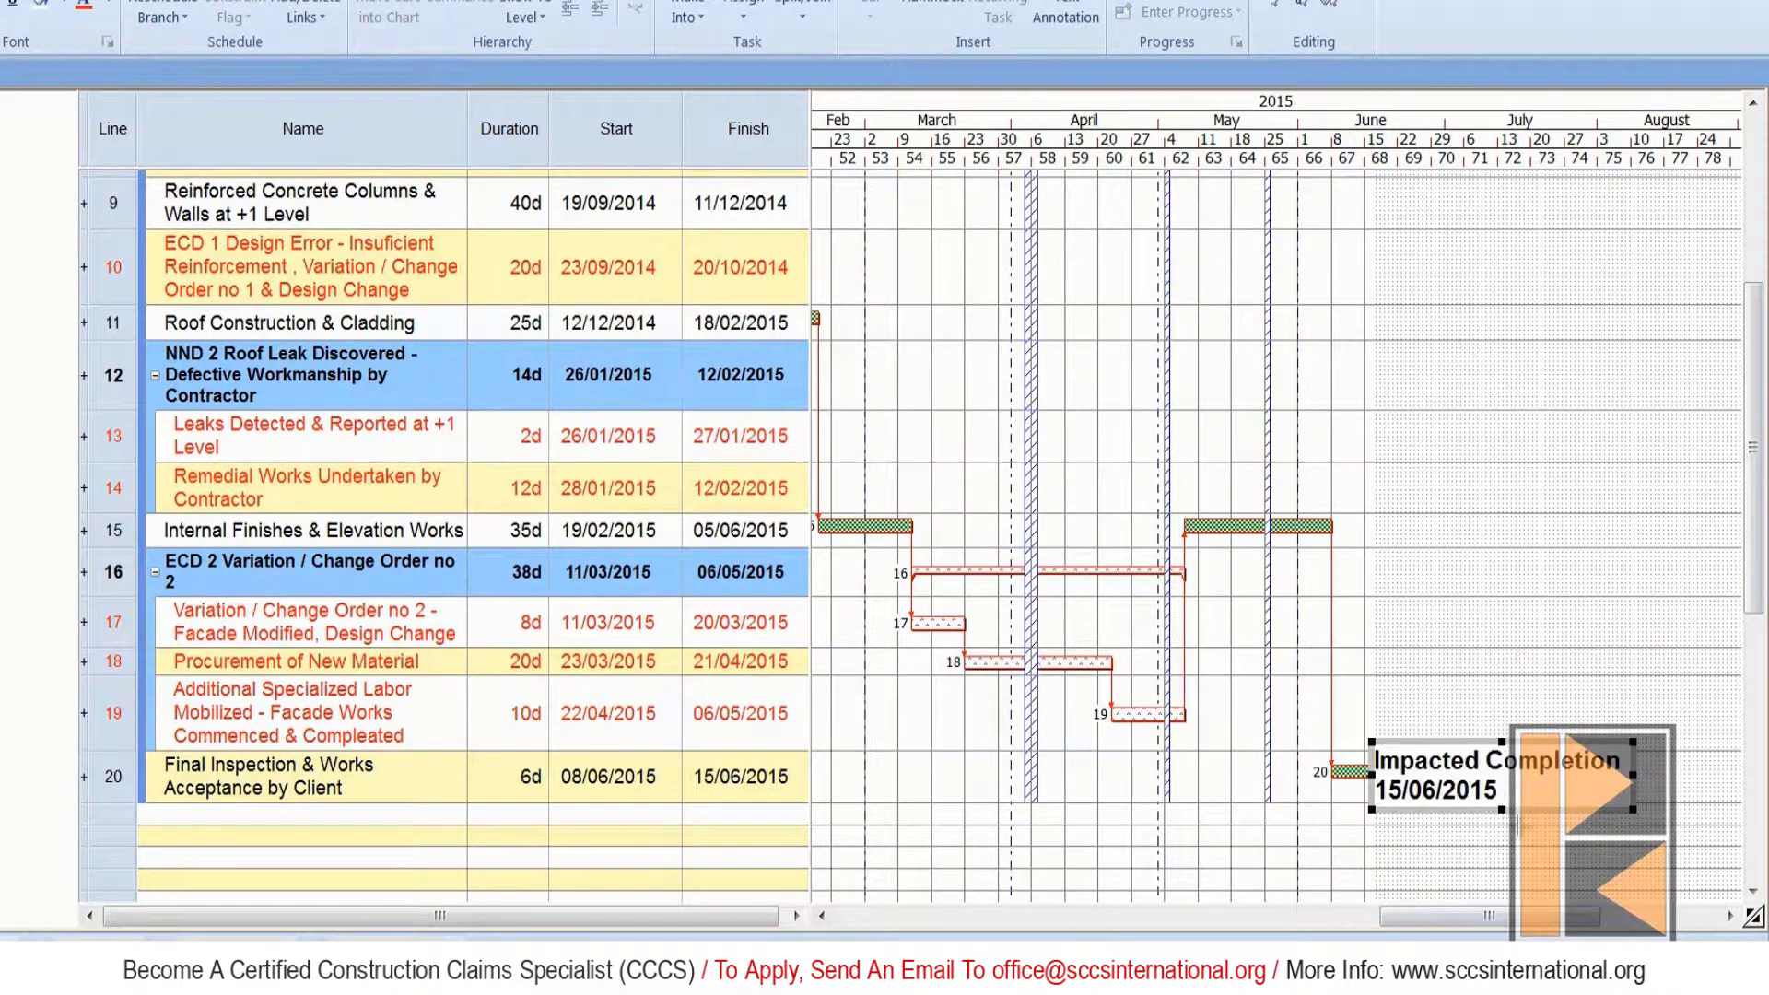
{"action": "left_click", "coordinate": [1469, 874]}
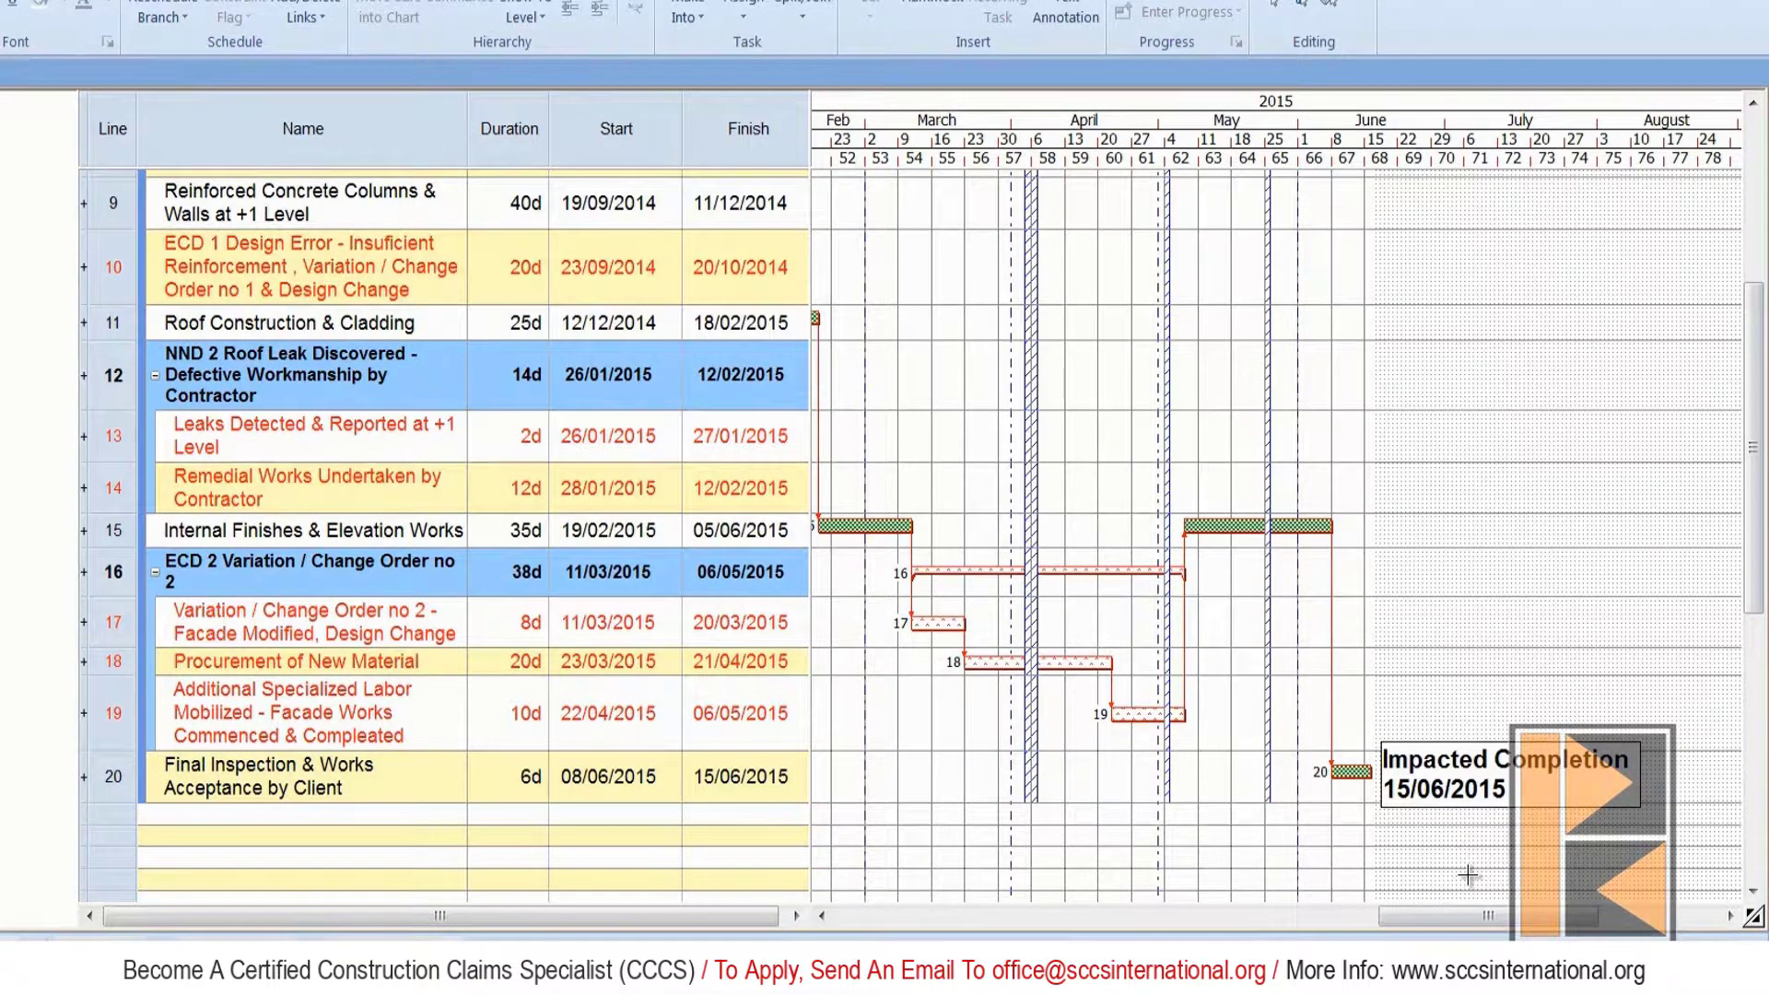
Add a progress period named Impacted with report date 15/06/2015 17:00 in the project library.
{"action": "mouse_move", "coordinate": [1753, 276]}
{"action": "left_mouse_down"}
{"action": "mouse_move", "coordinate": [1736, 389]}
{"action": "mouse_move", "coordinate": [1765, 304]}
{"action": "left_mouse_up"}
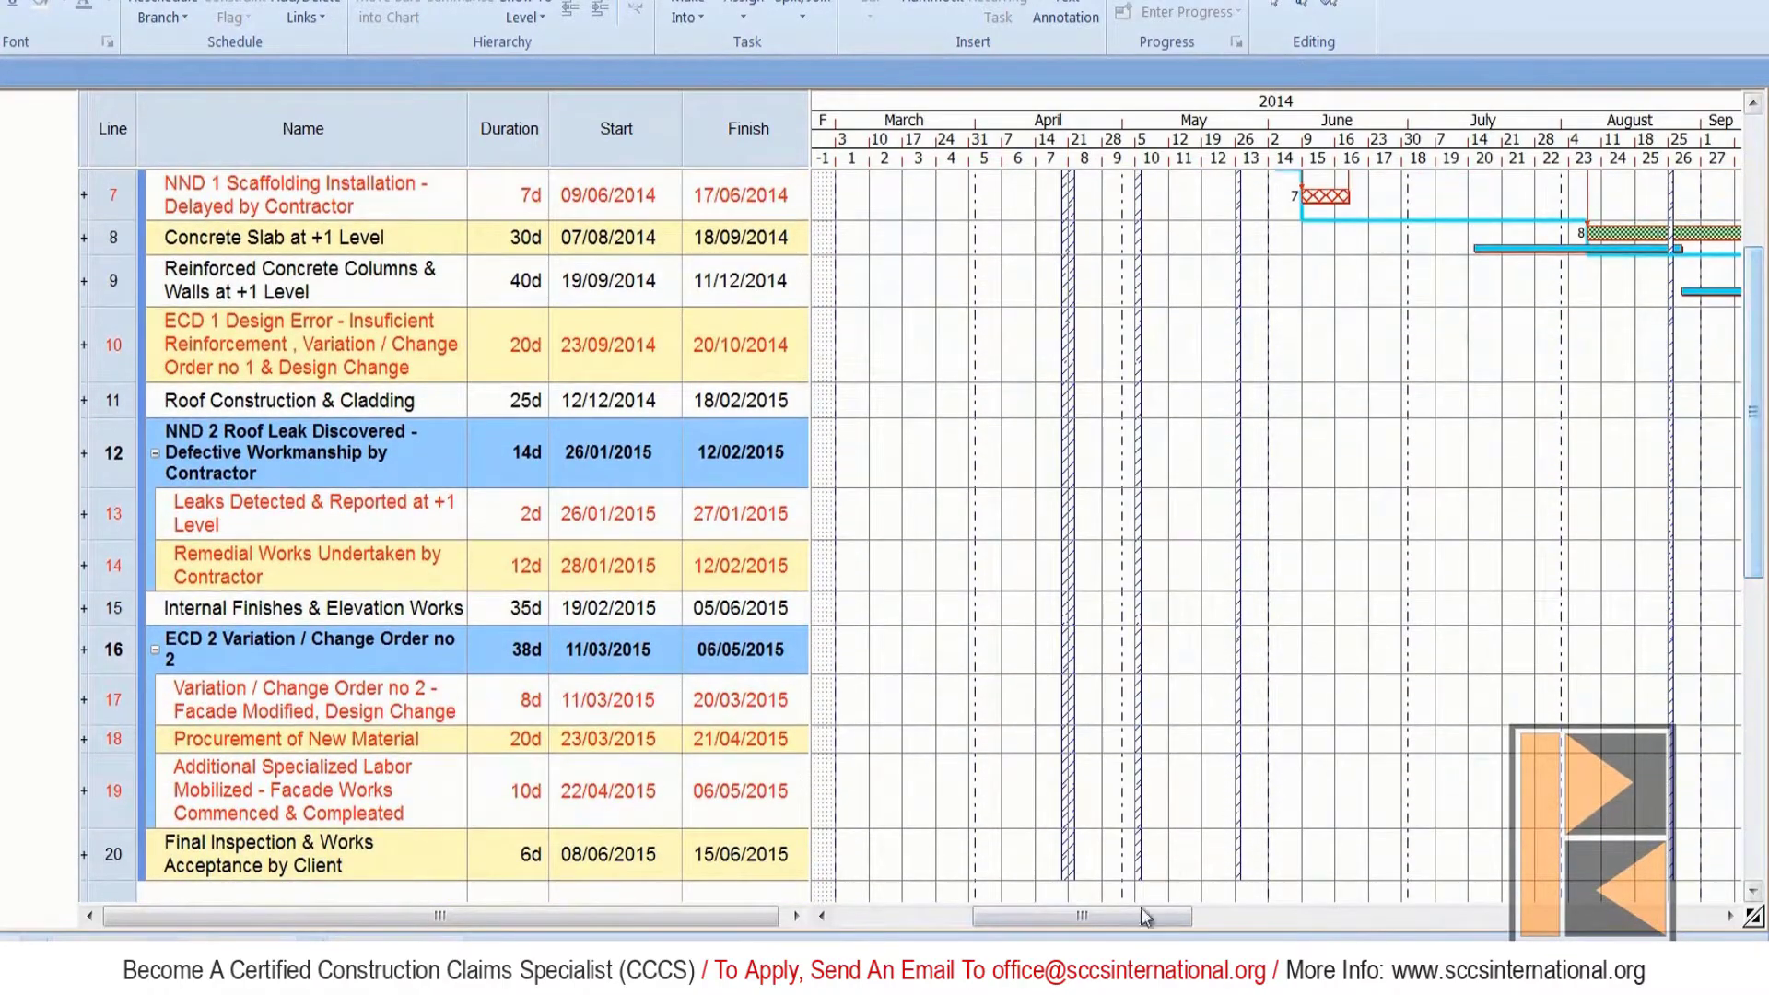
{"action": "mouse_move", "coordinate": [1140, 907]}
{"action": "left_mouse_down"}
{"action": "mouse_move", "coordinate": [1574, 897]}
{"action": "mouse_move", "coordinate": [1152, 901]}
{"action": "left_mouse_up"}
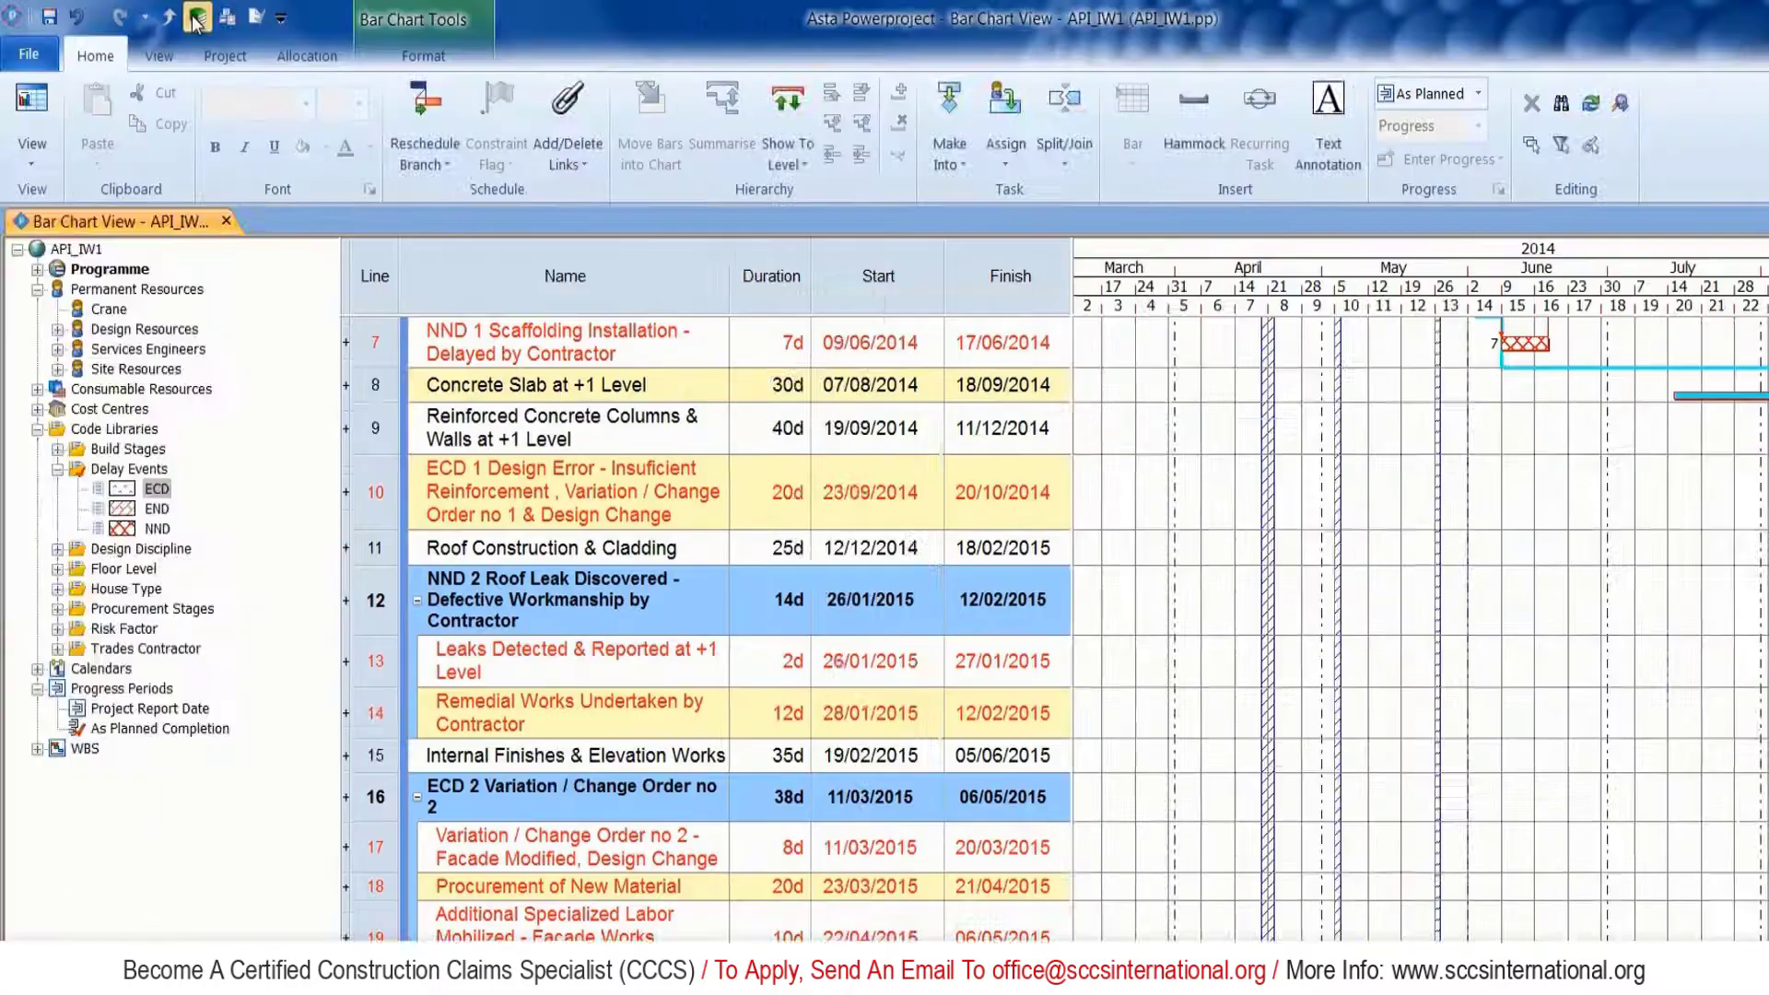
{"action": "left_click", "coordinate": [198, 16]}
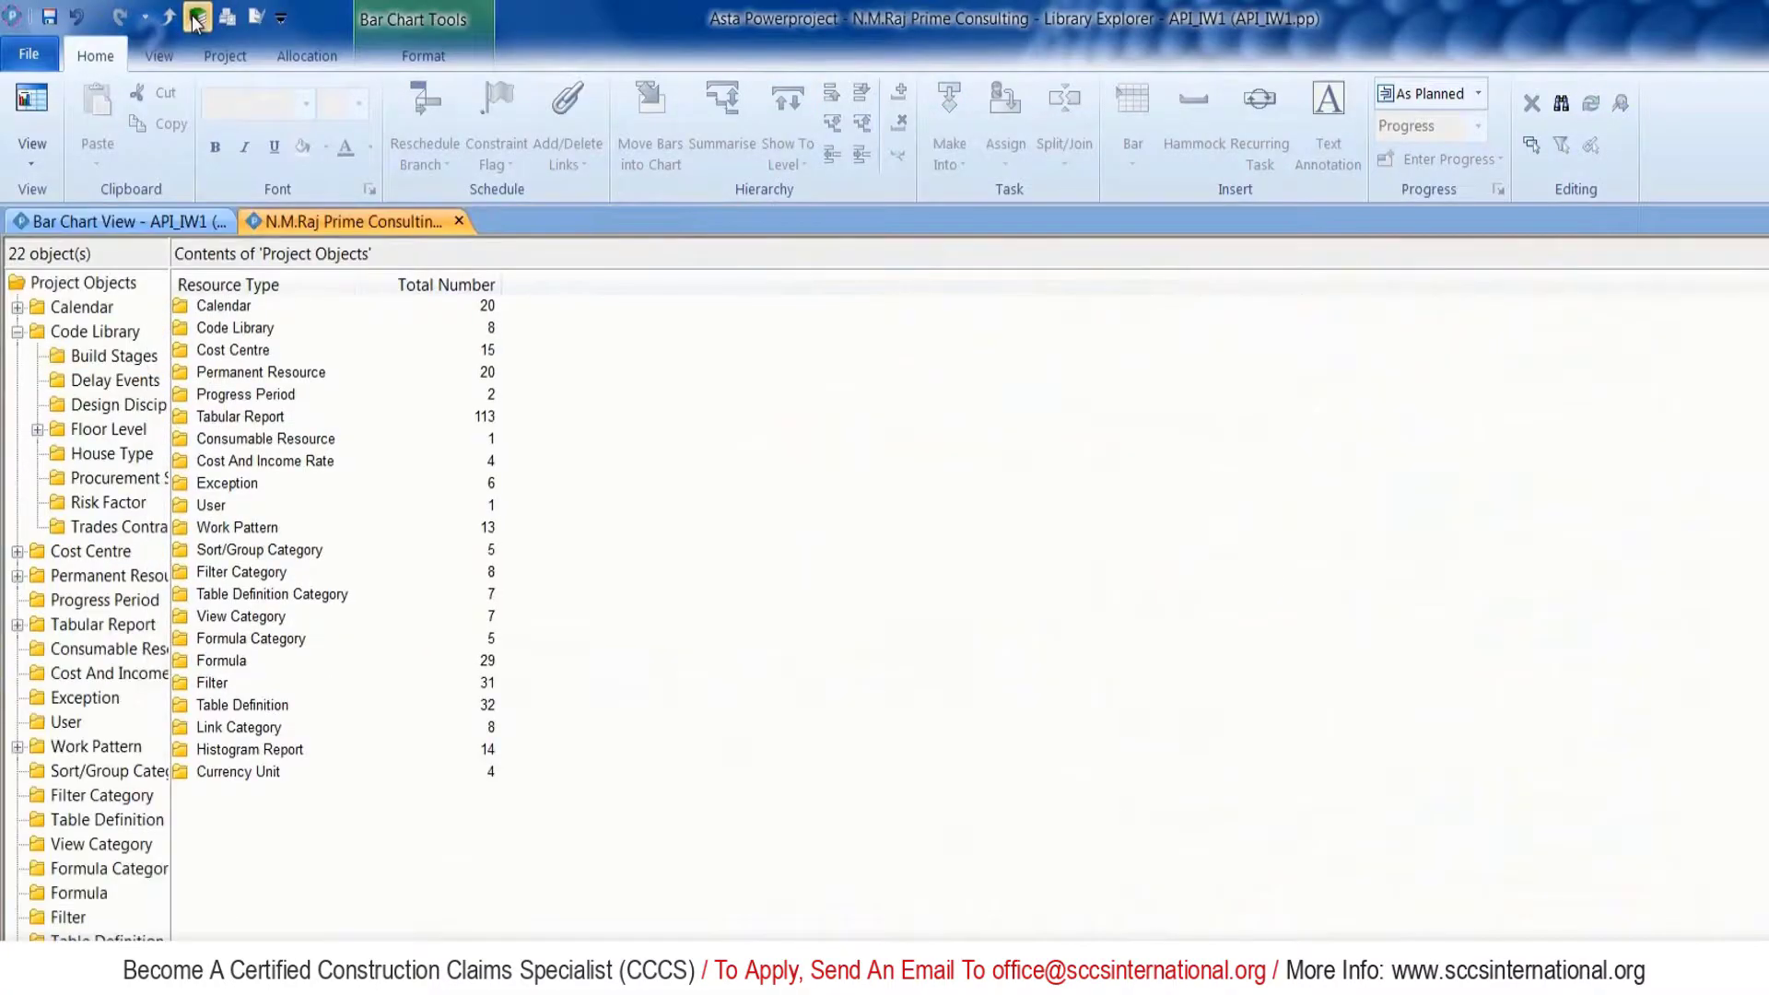
{"action": "double_click", "coordinate": [282, 393]}
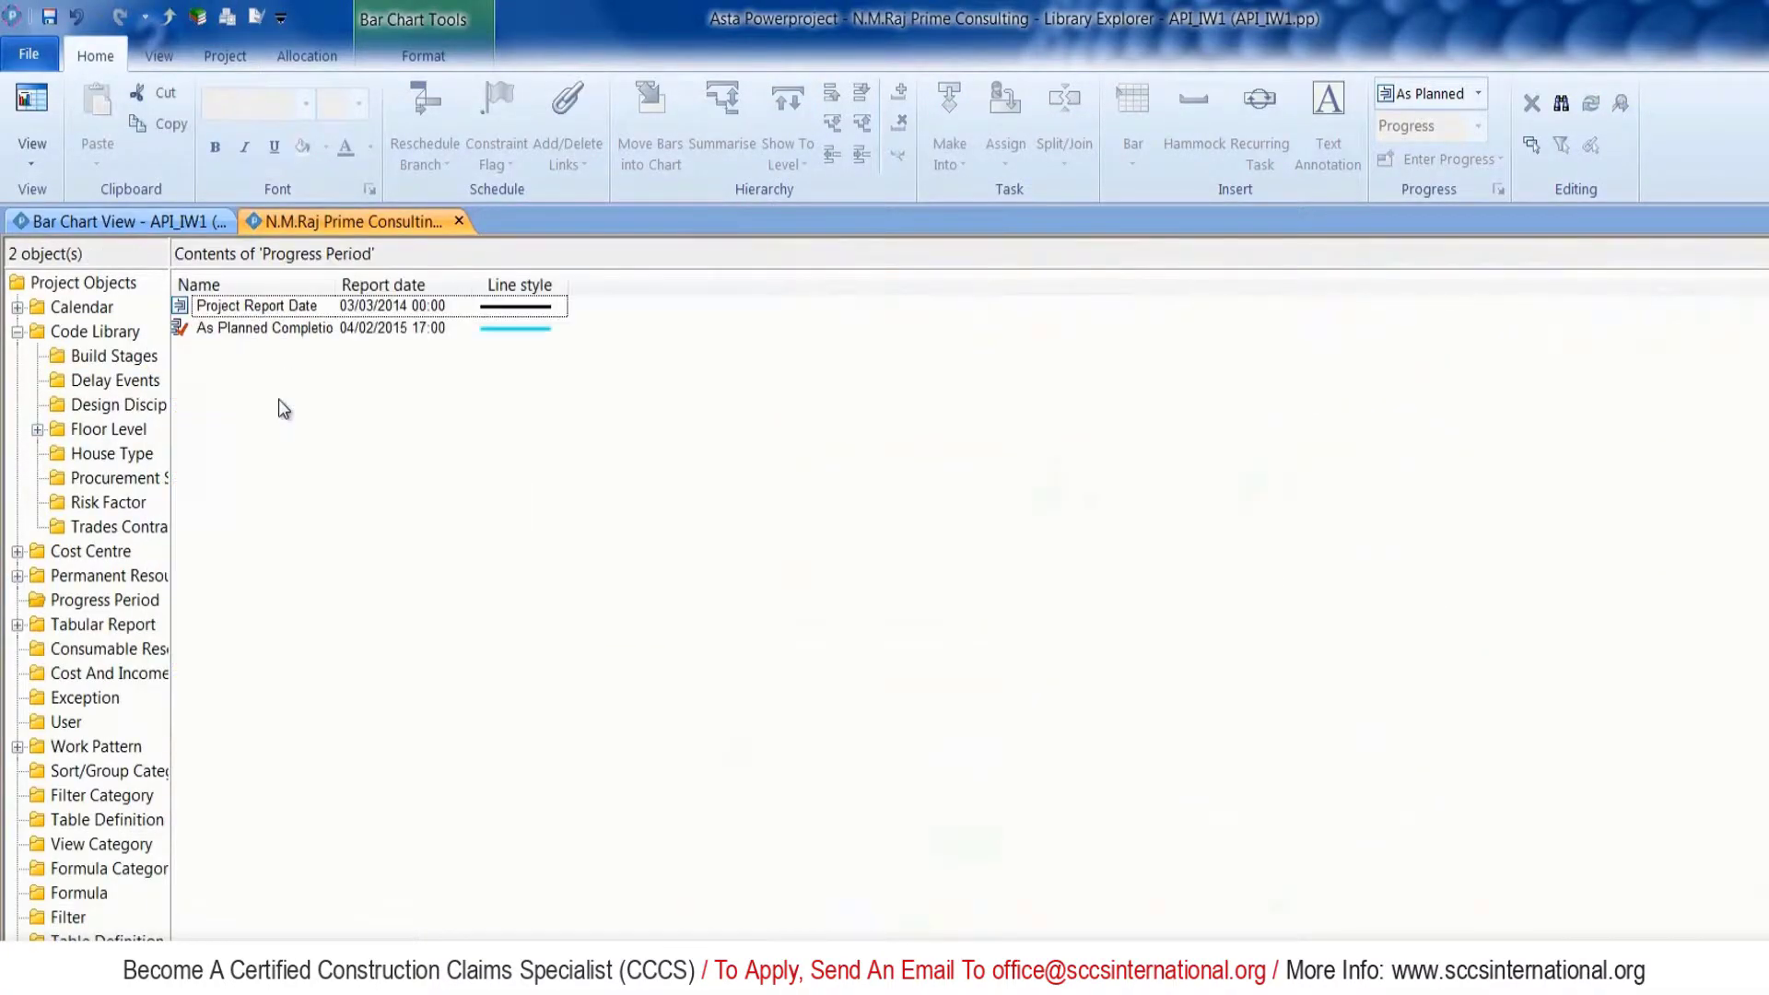
{"action": "left_click", "coordinate": [273, 353]}
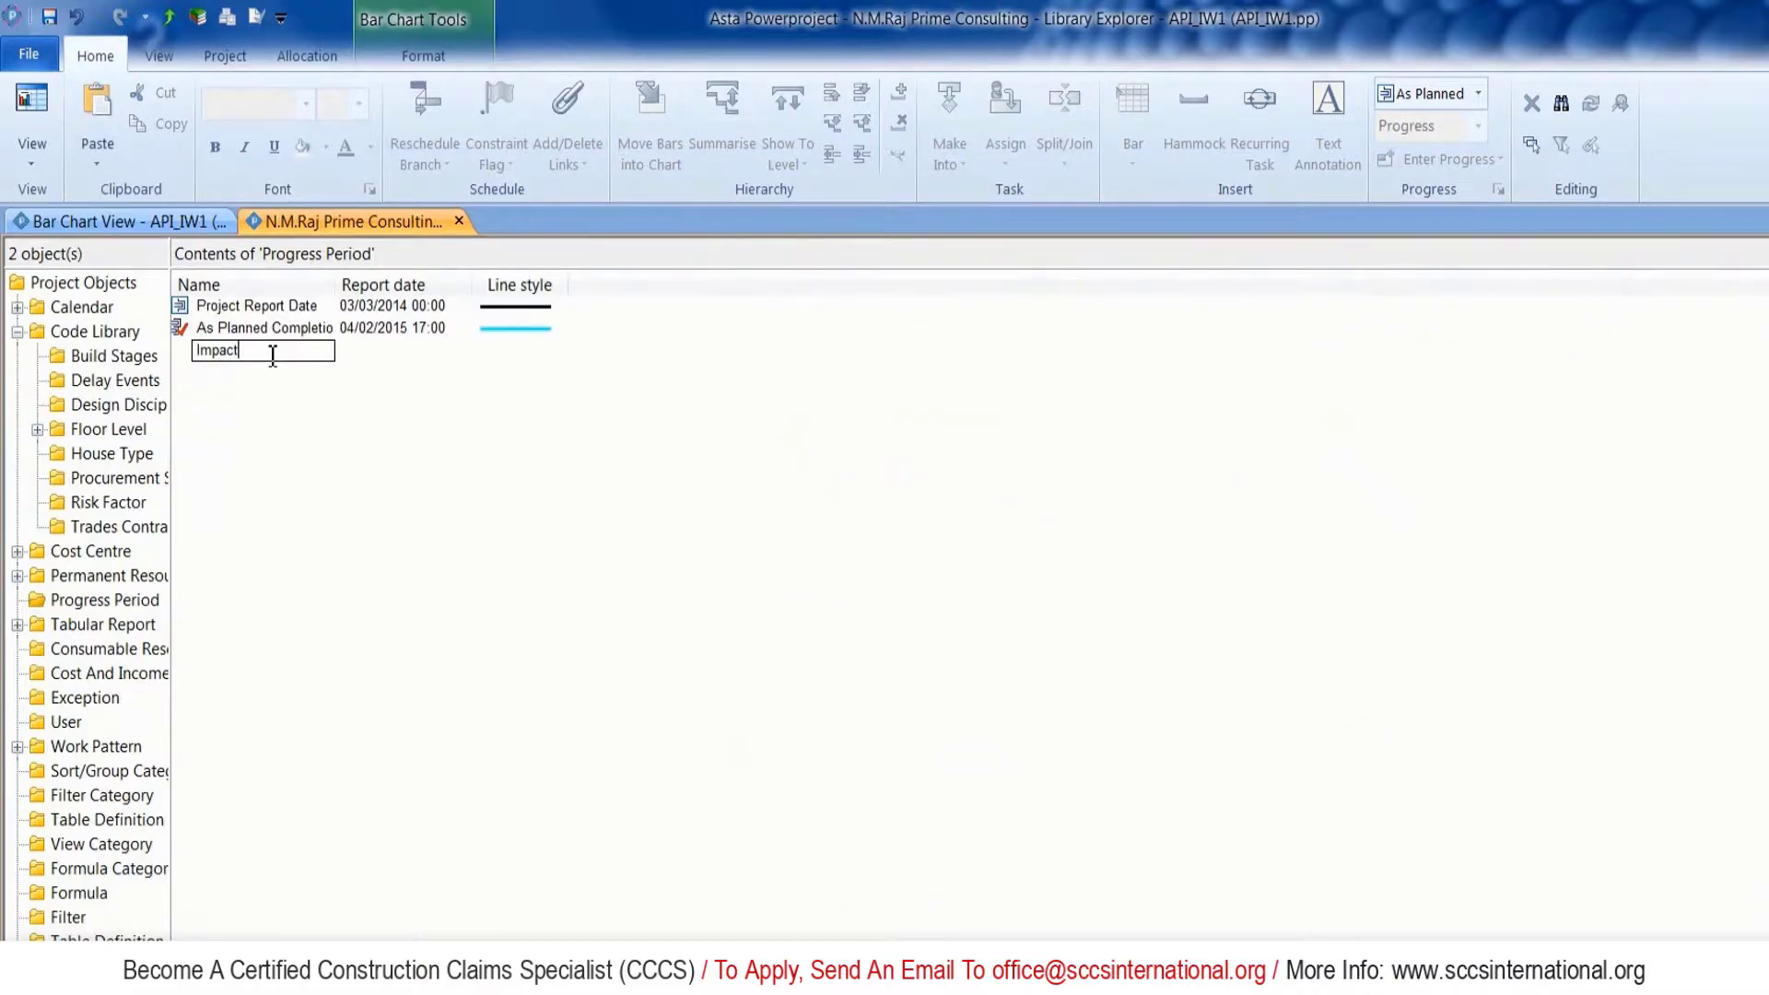
{"action": "key", "text": "Tab"}
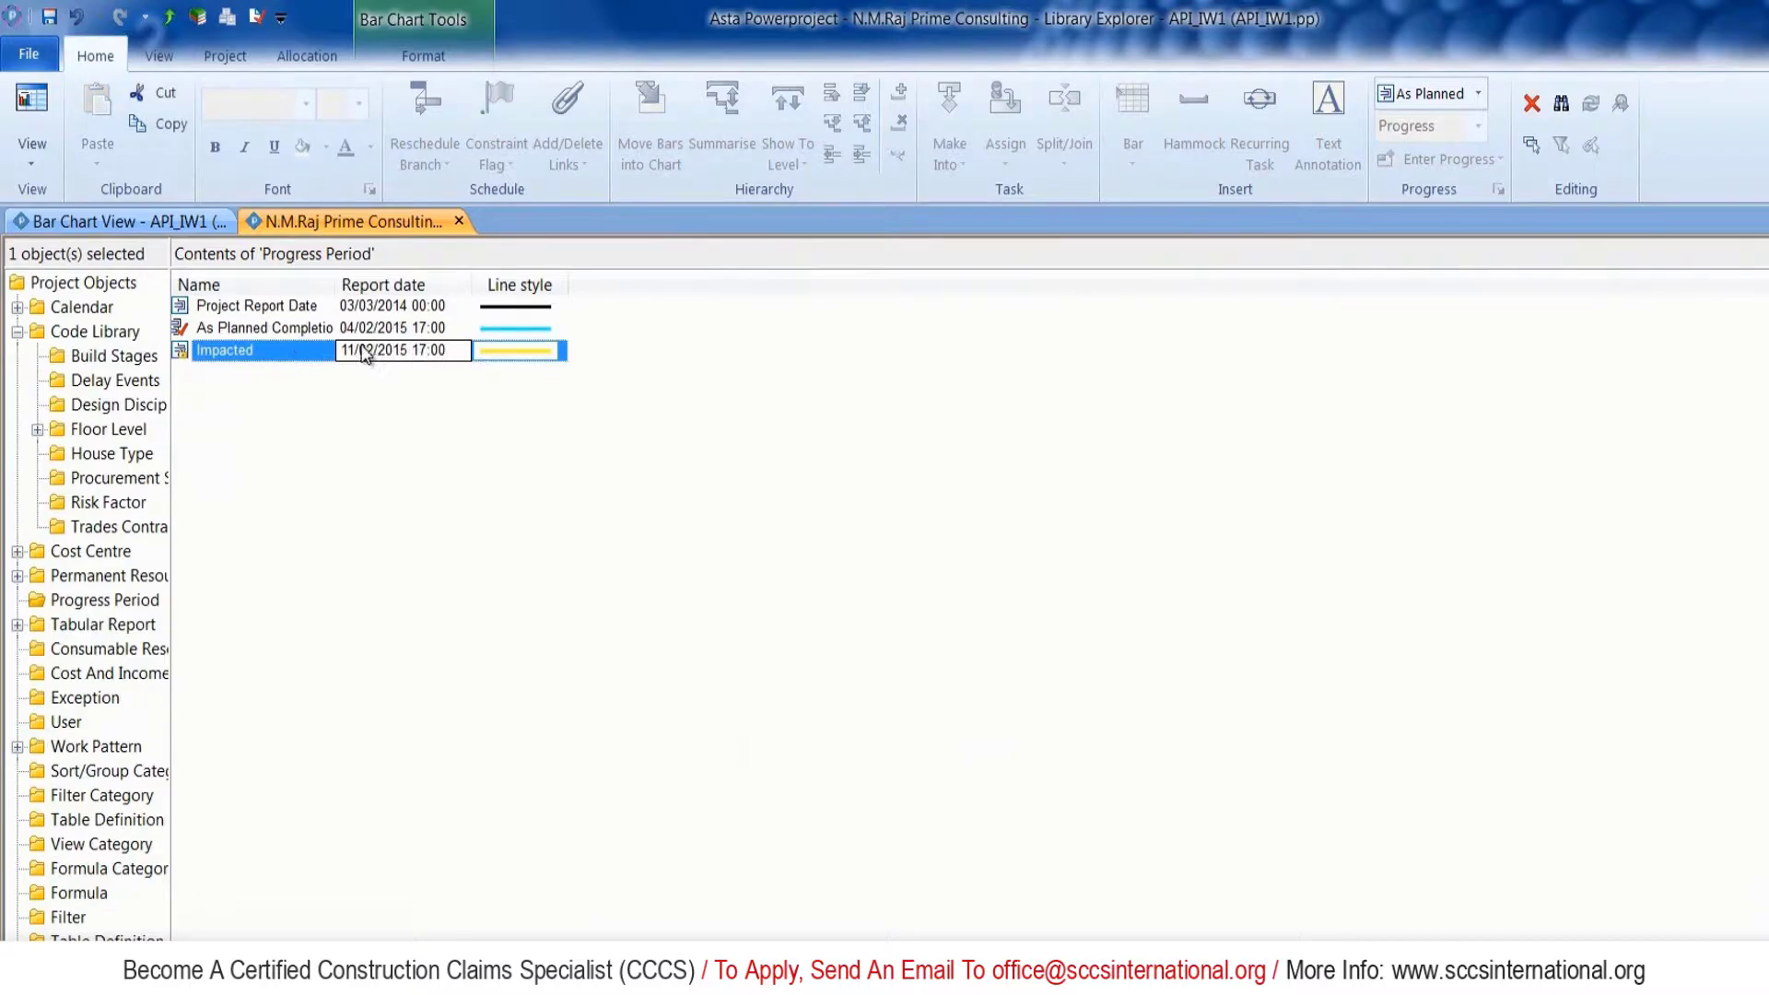
{"action": "key", "text": "BackSpace"}
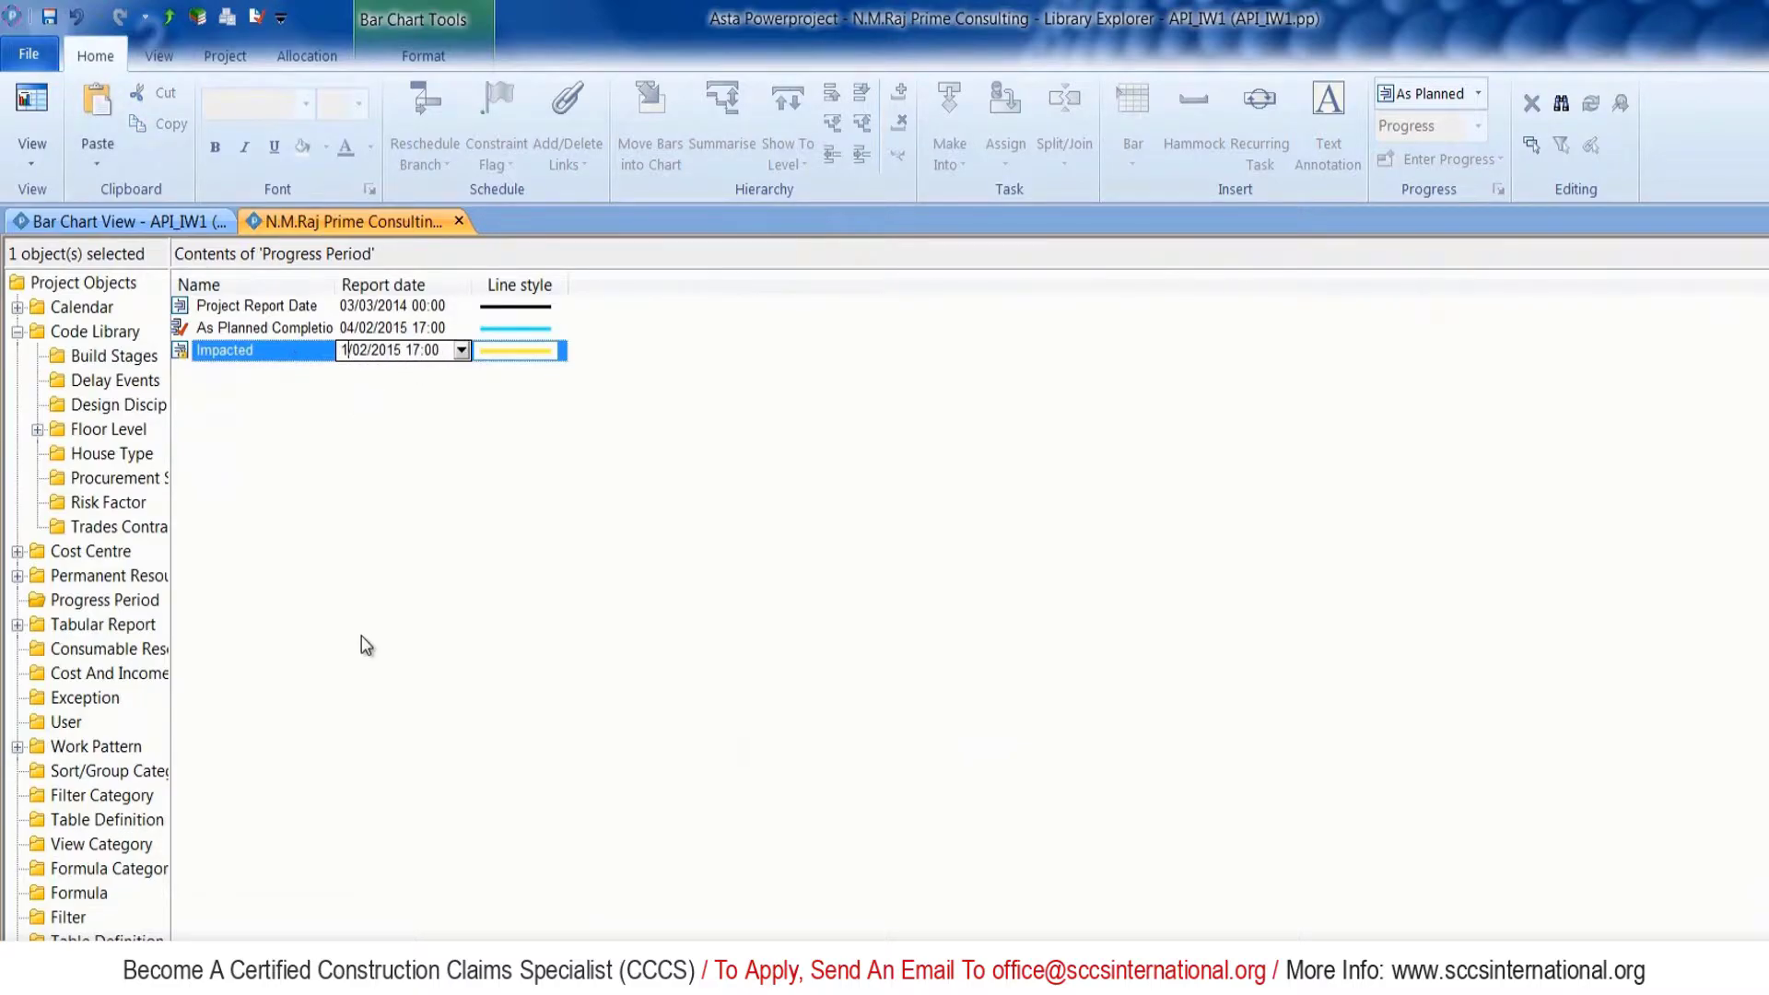
{"action": "type", "text": "5"}
{"action": "key", "text": "BackSpace"}
{"action": "type", "text": "6"}
{"action": "left_click", "coordinate": [422, 540]}
Make Impacted the progress entry period and close the library to return to the bar chart.
{"action": "left_click", "coordinate": [184, 358]}
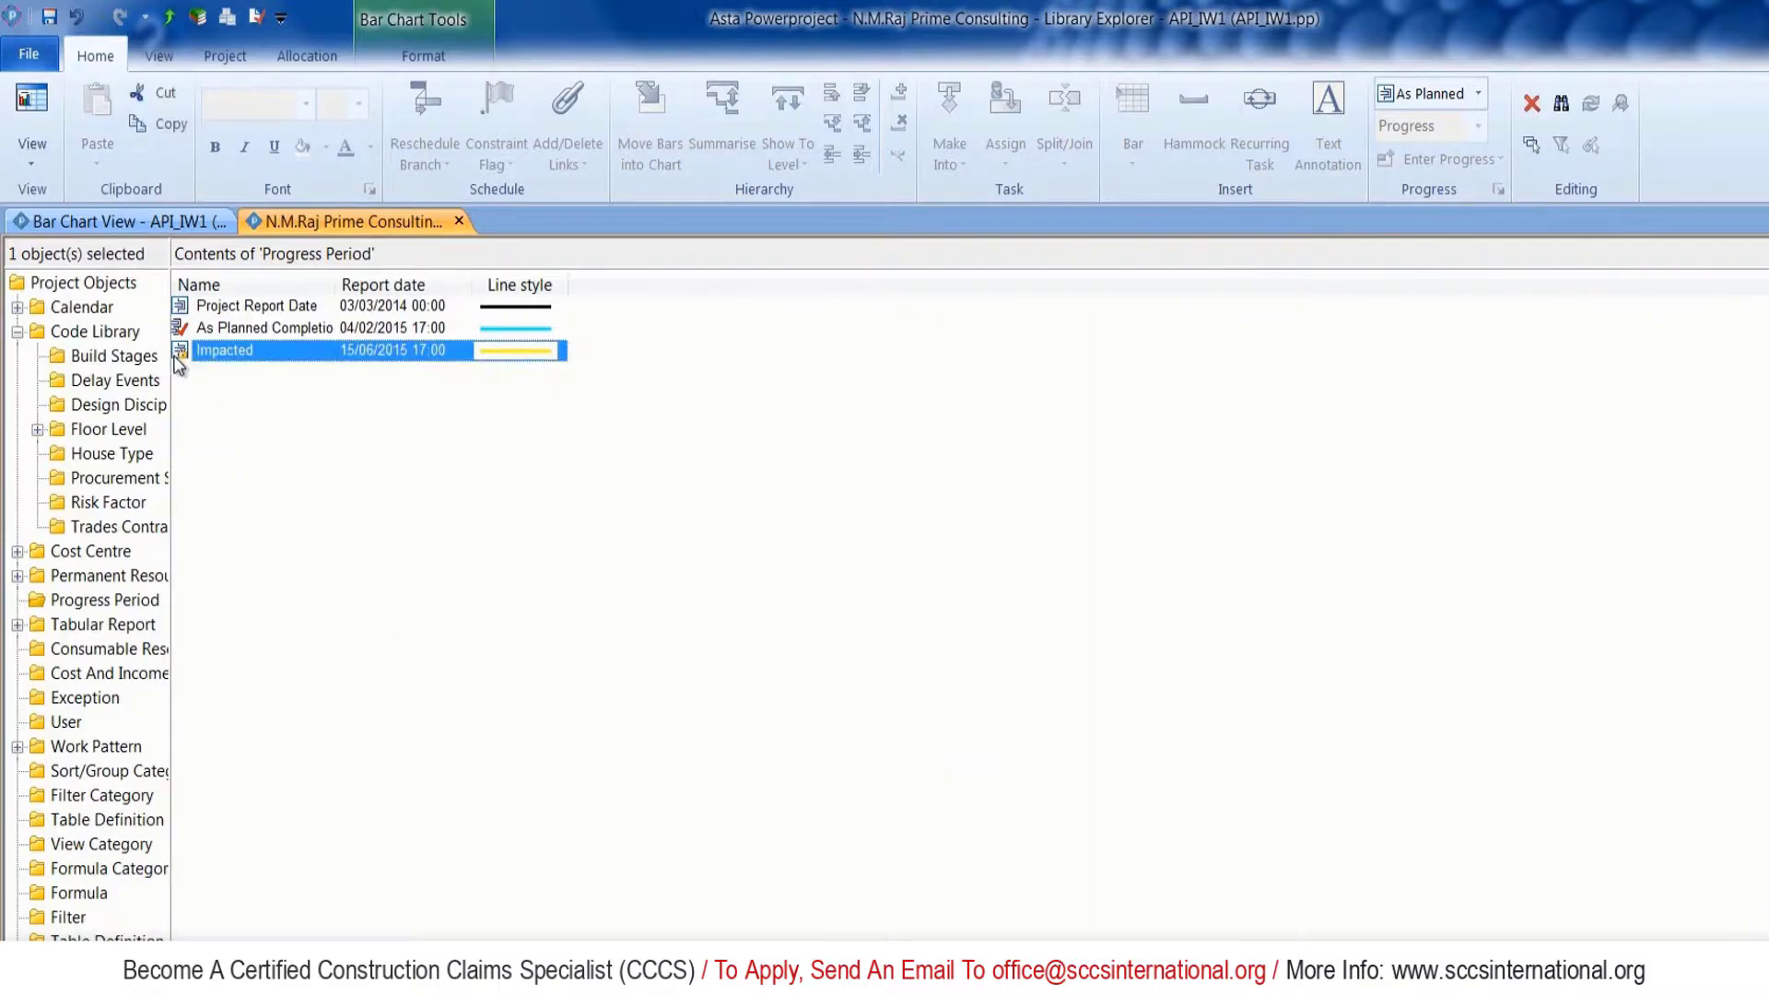
{"action": "right_click", "coordinate": [184, 359]}
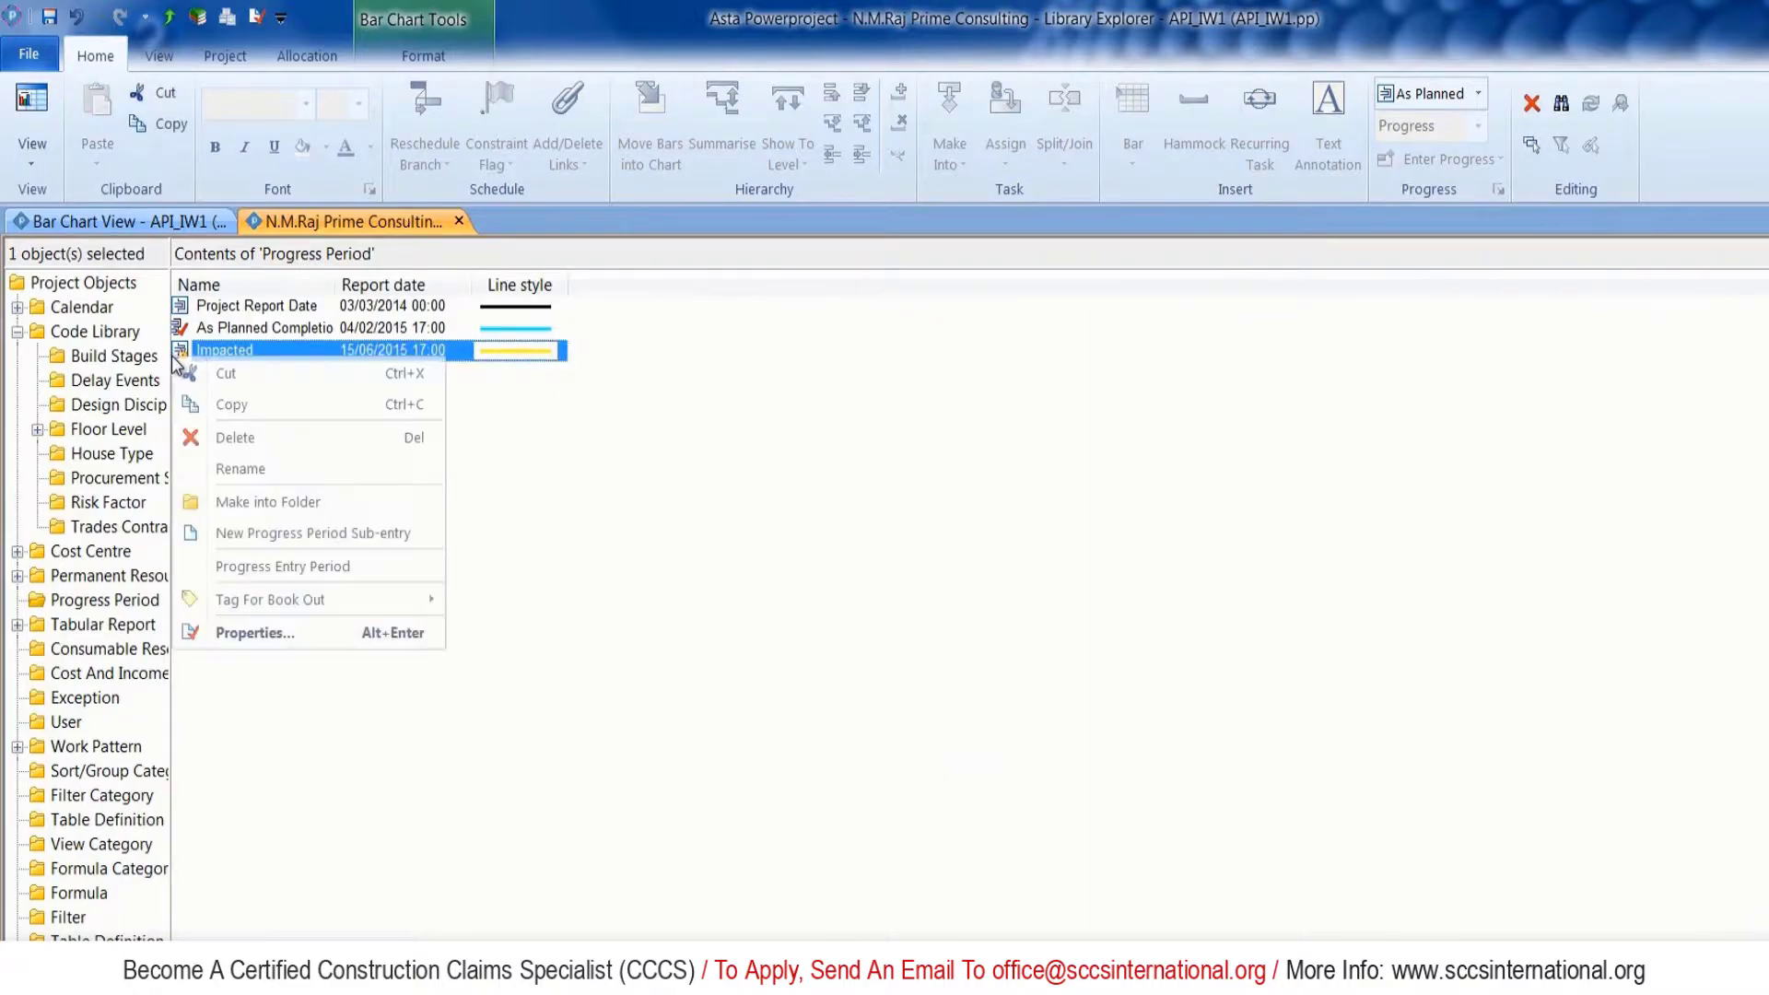
{"action": "left_click", "coordinate": [242, 565]}
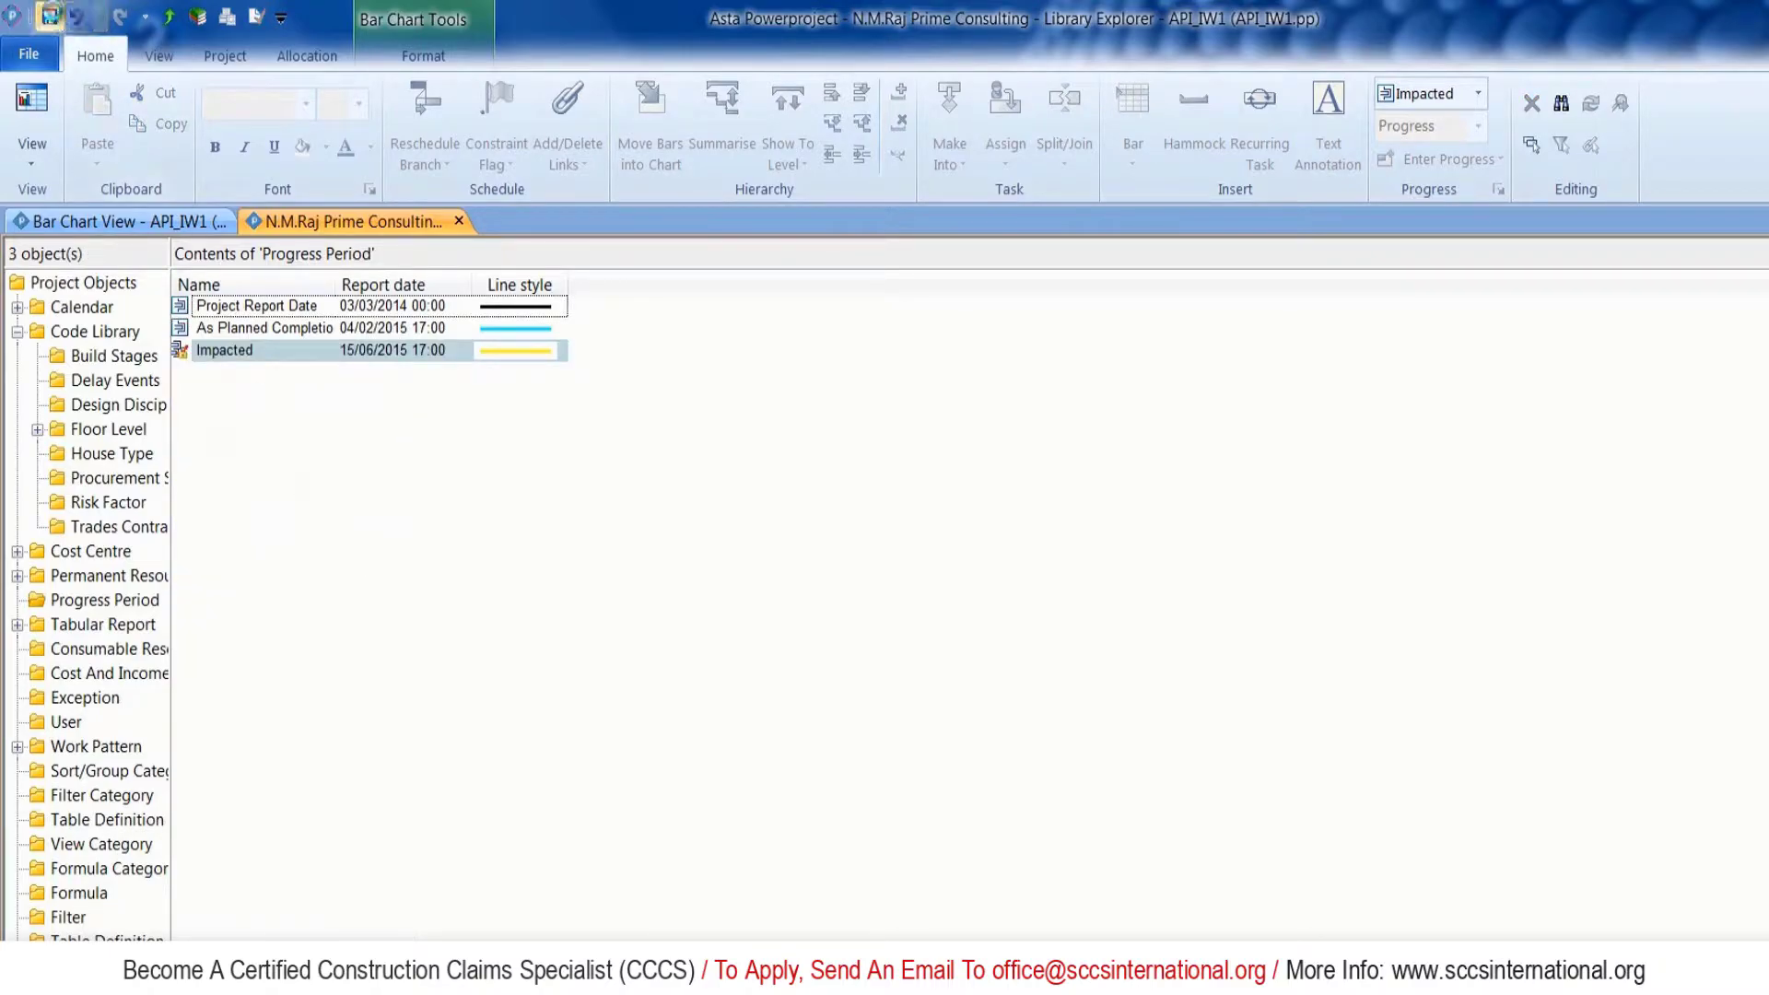
{"action": "left_click", "coordinate": [458, 222]}
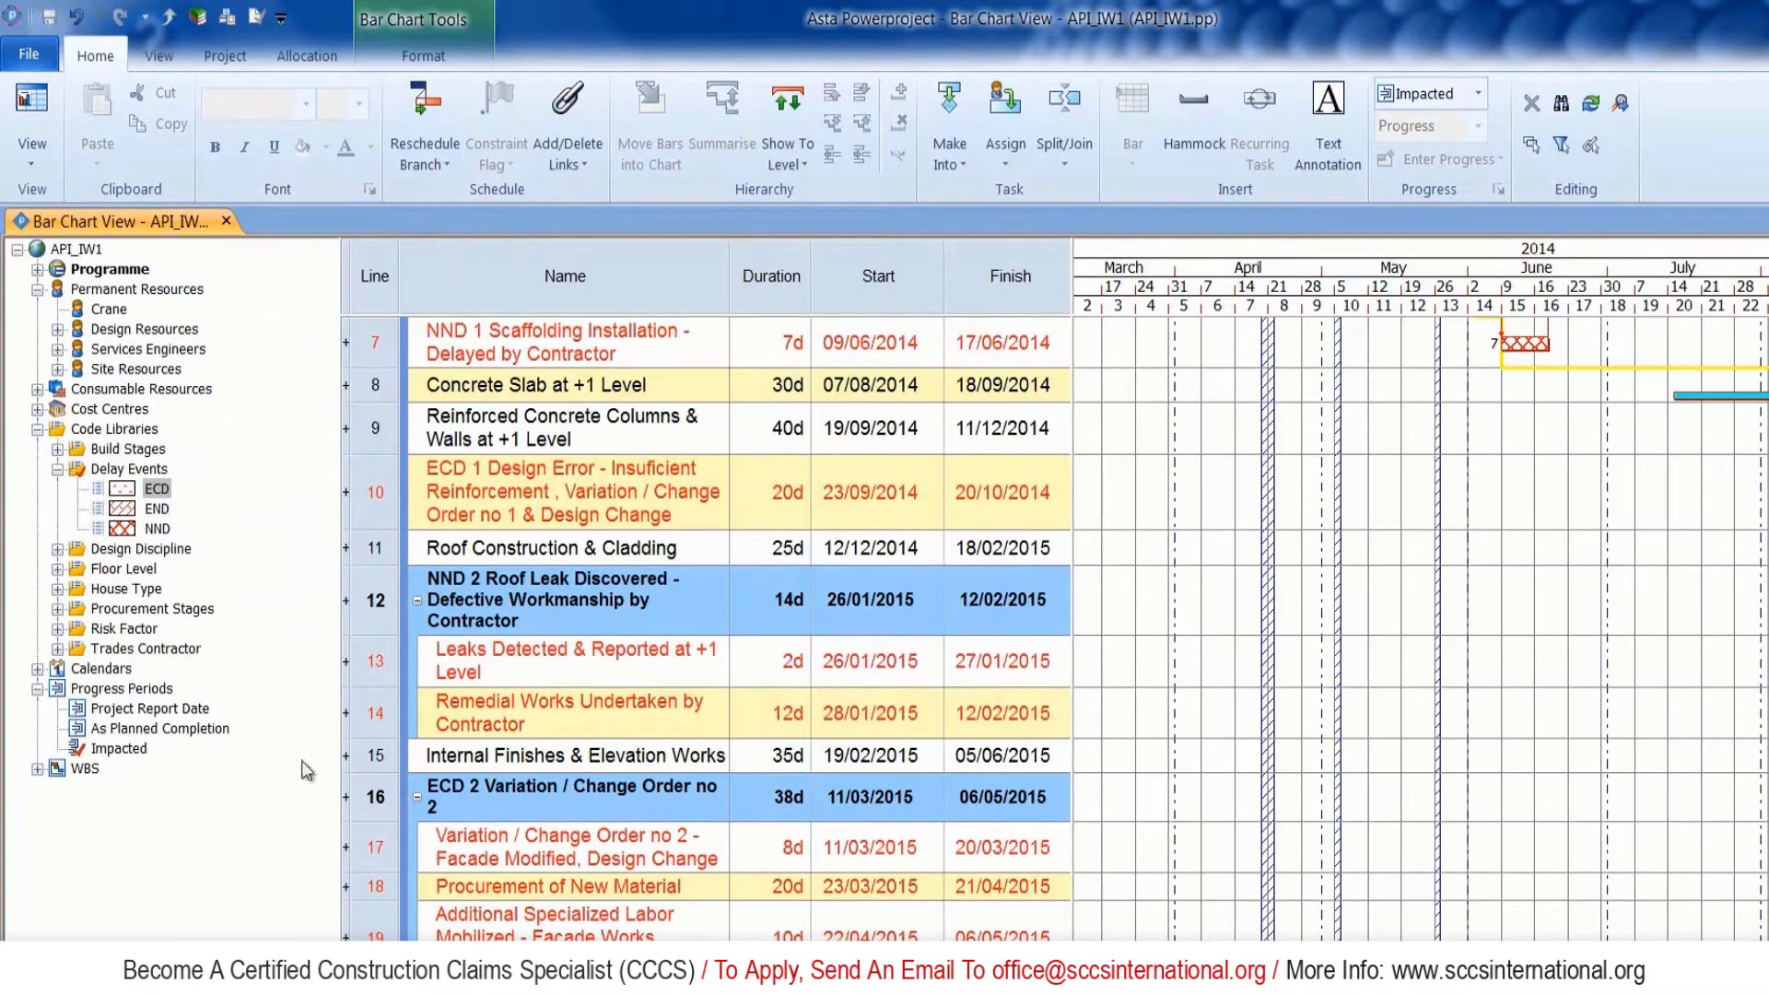
Examine the Impacted progress line and the shifted bars against the as-planned baseline across the whole programme.
{"action": "scroll", "coordinate": [1420, 629], "scroll_direction": "right", "scroll_amount": 15}
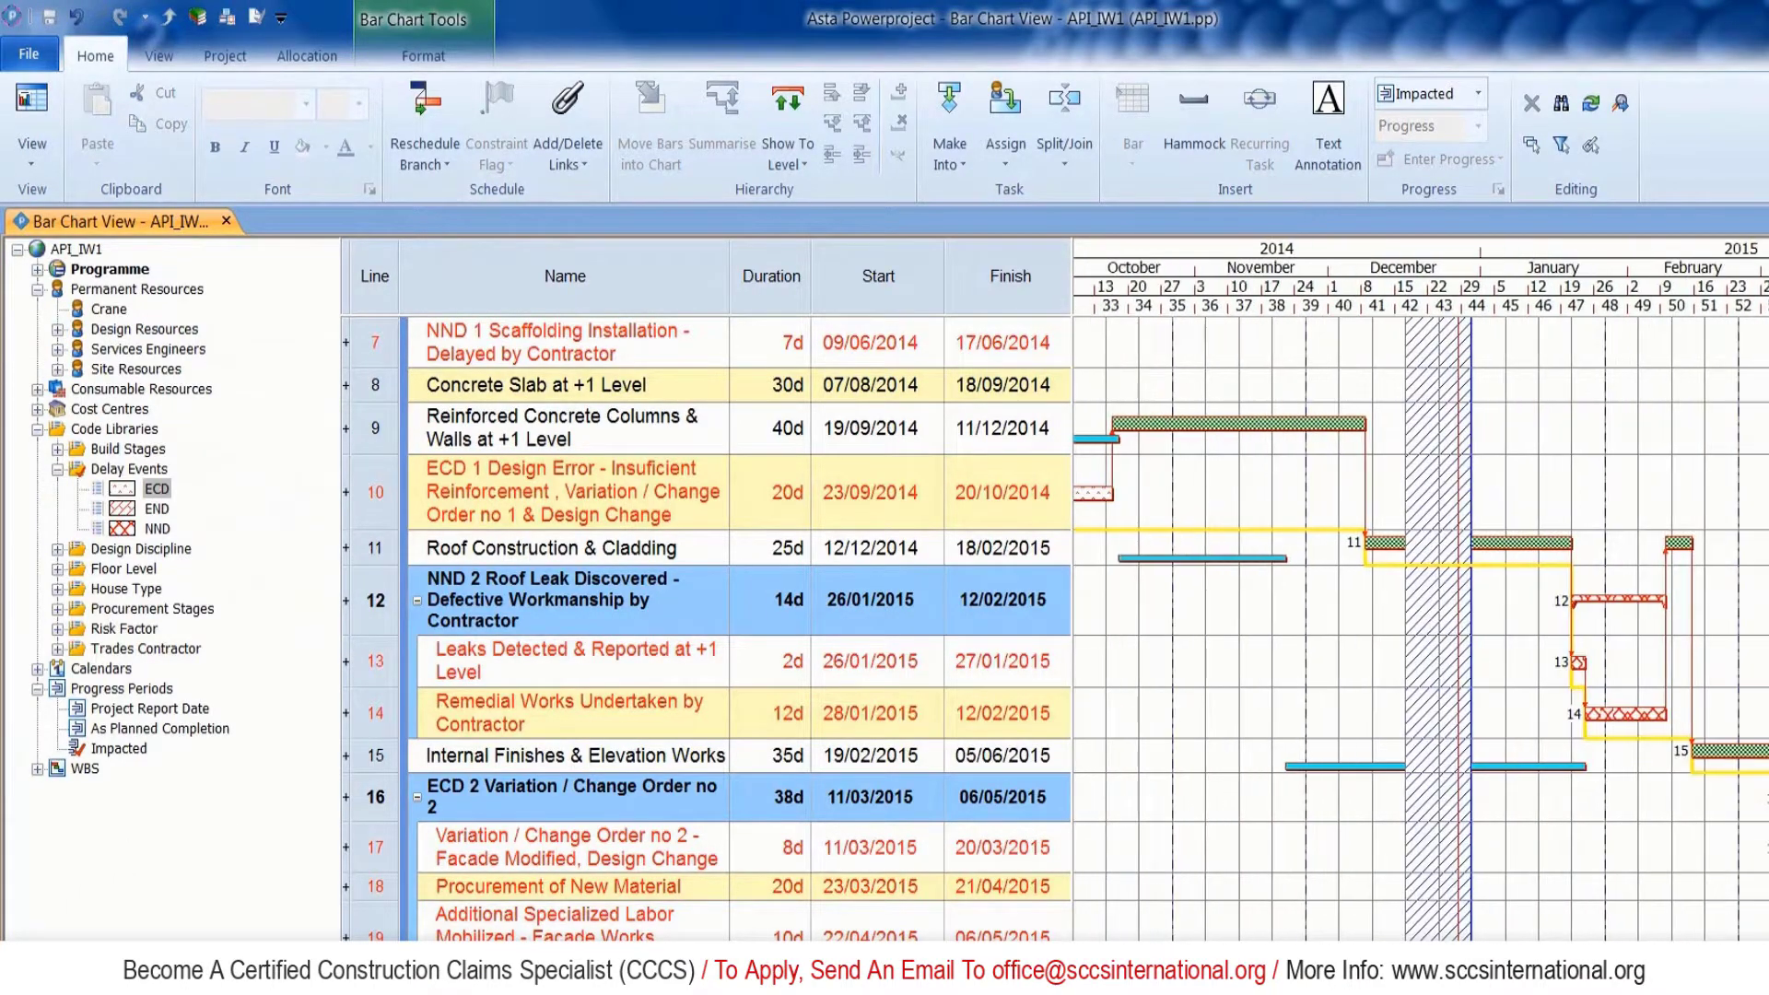
{"action": "scroll", "coordinate": [718, 626], "scroll_direction": "down", "scroll_amount": 6}
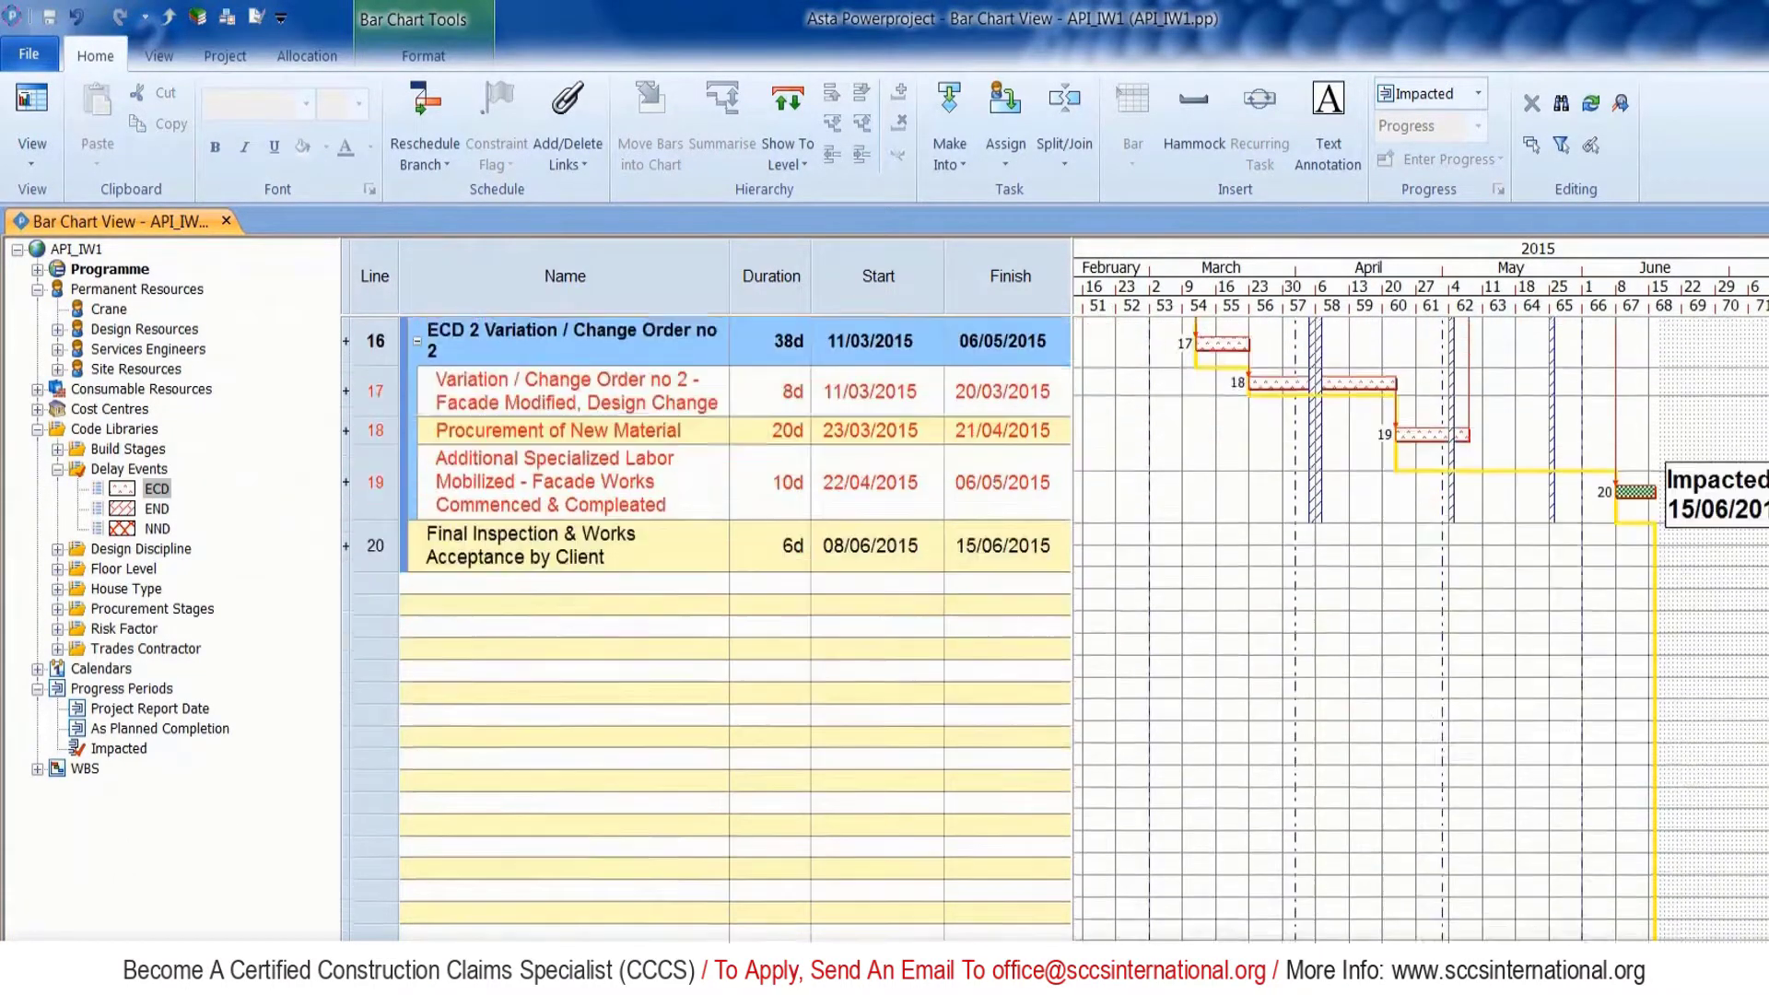
{"action": "scroll", "coordinate": [719, 627], "scroll_direction": "up", "scroll_amount": 5}
{"action": "scroll", "coordinate": [719, 626], "scroll_direction": "down", "scroll_amount": 4}
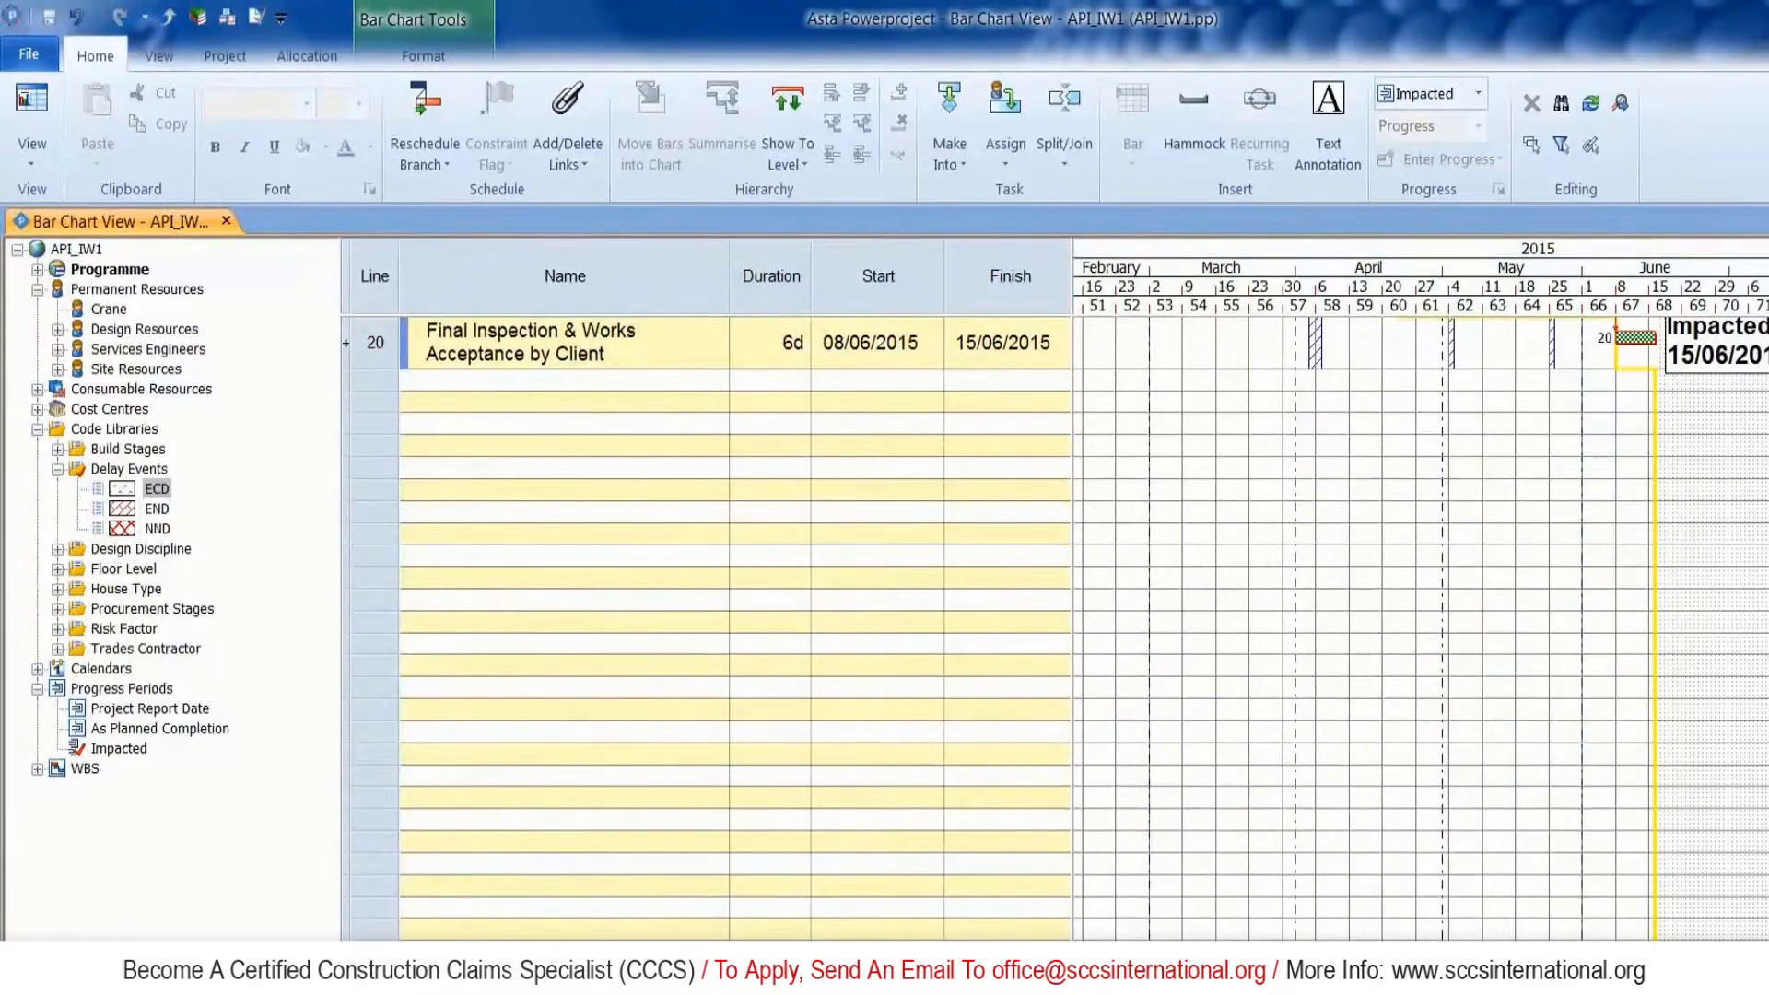
{"action": "scroll", "coordinate": [718, 626], "scroll_direction": "up", "scroll_amount": 5}
{"action": "scroll", "coordinate": [1382, 871], "scroll_direction": "left", "scroll_amount": 12}
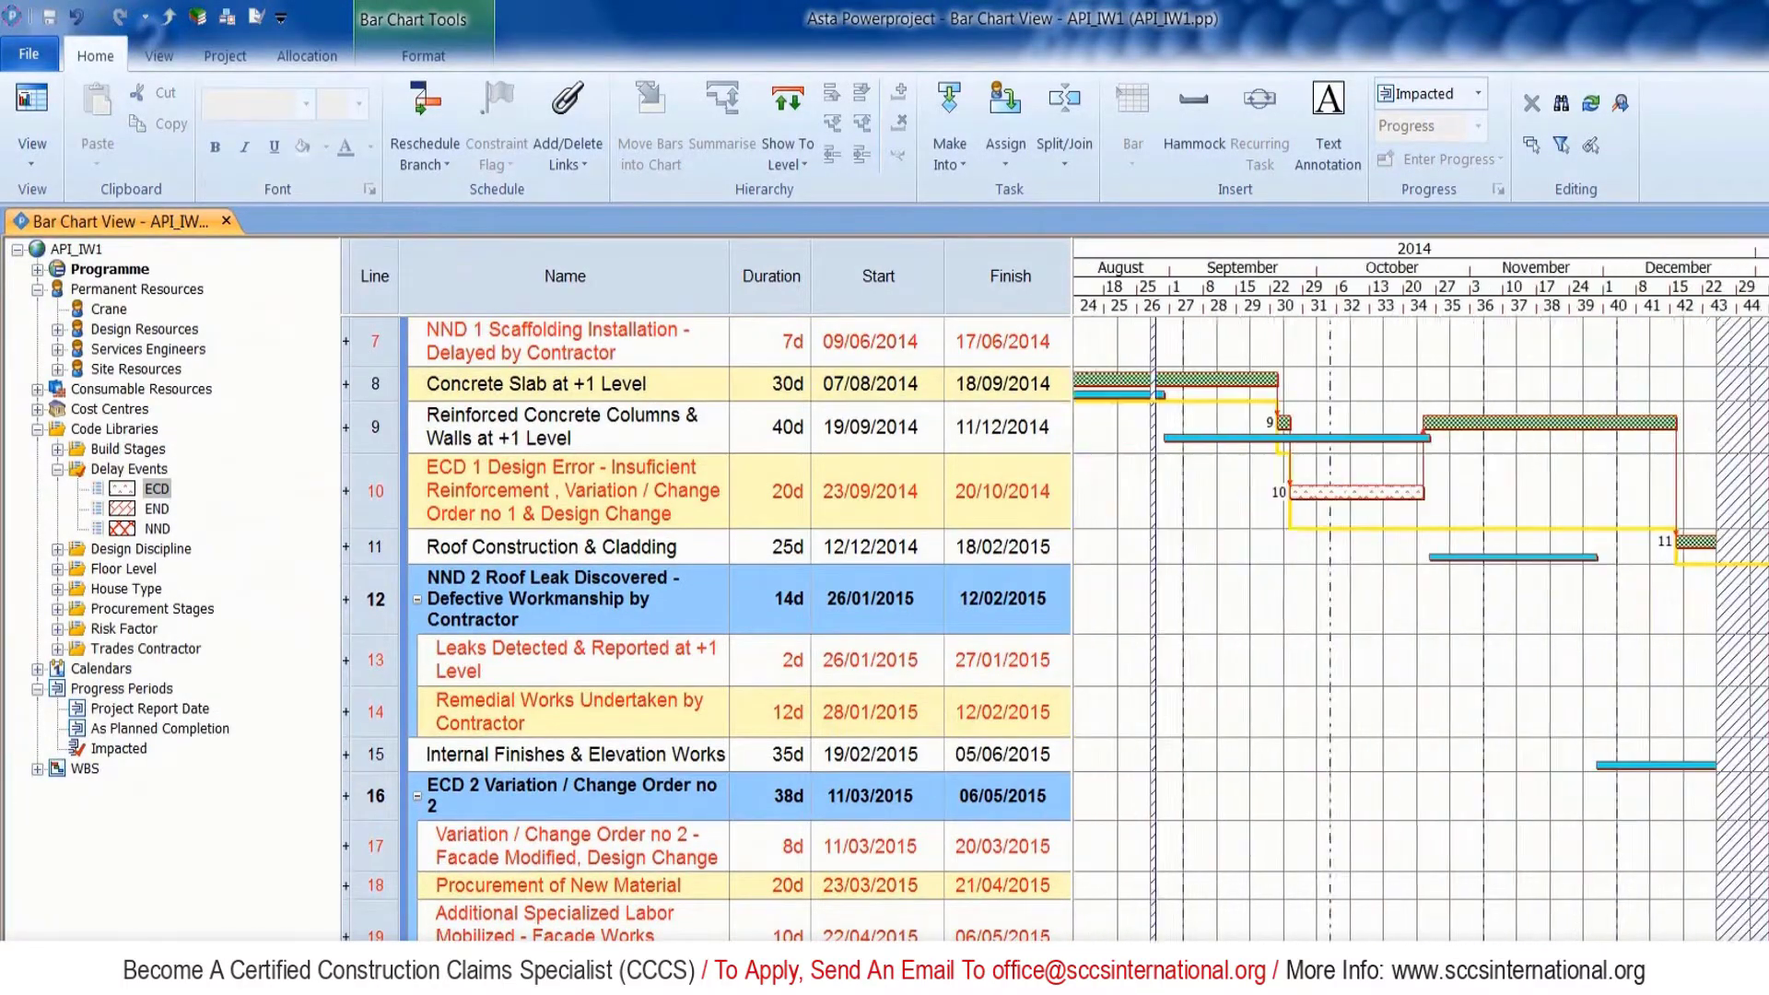
{"action": "scroll", "coordinate": [1382, 870], "scroll_direction": "up", "scroll_amount": 3}
{"action": "scroll", "coordinate": [1382, 871], "scroll_direction": "up", "scroll_amount": 1}
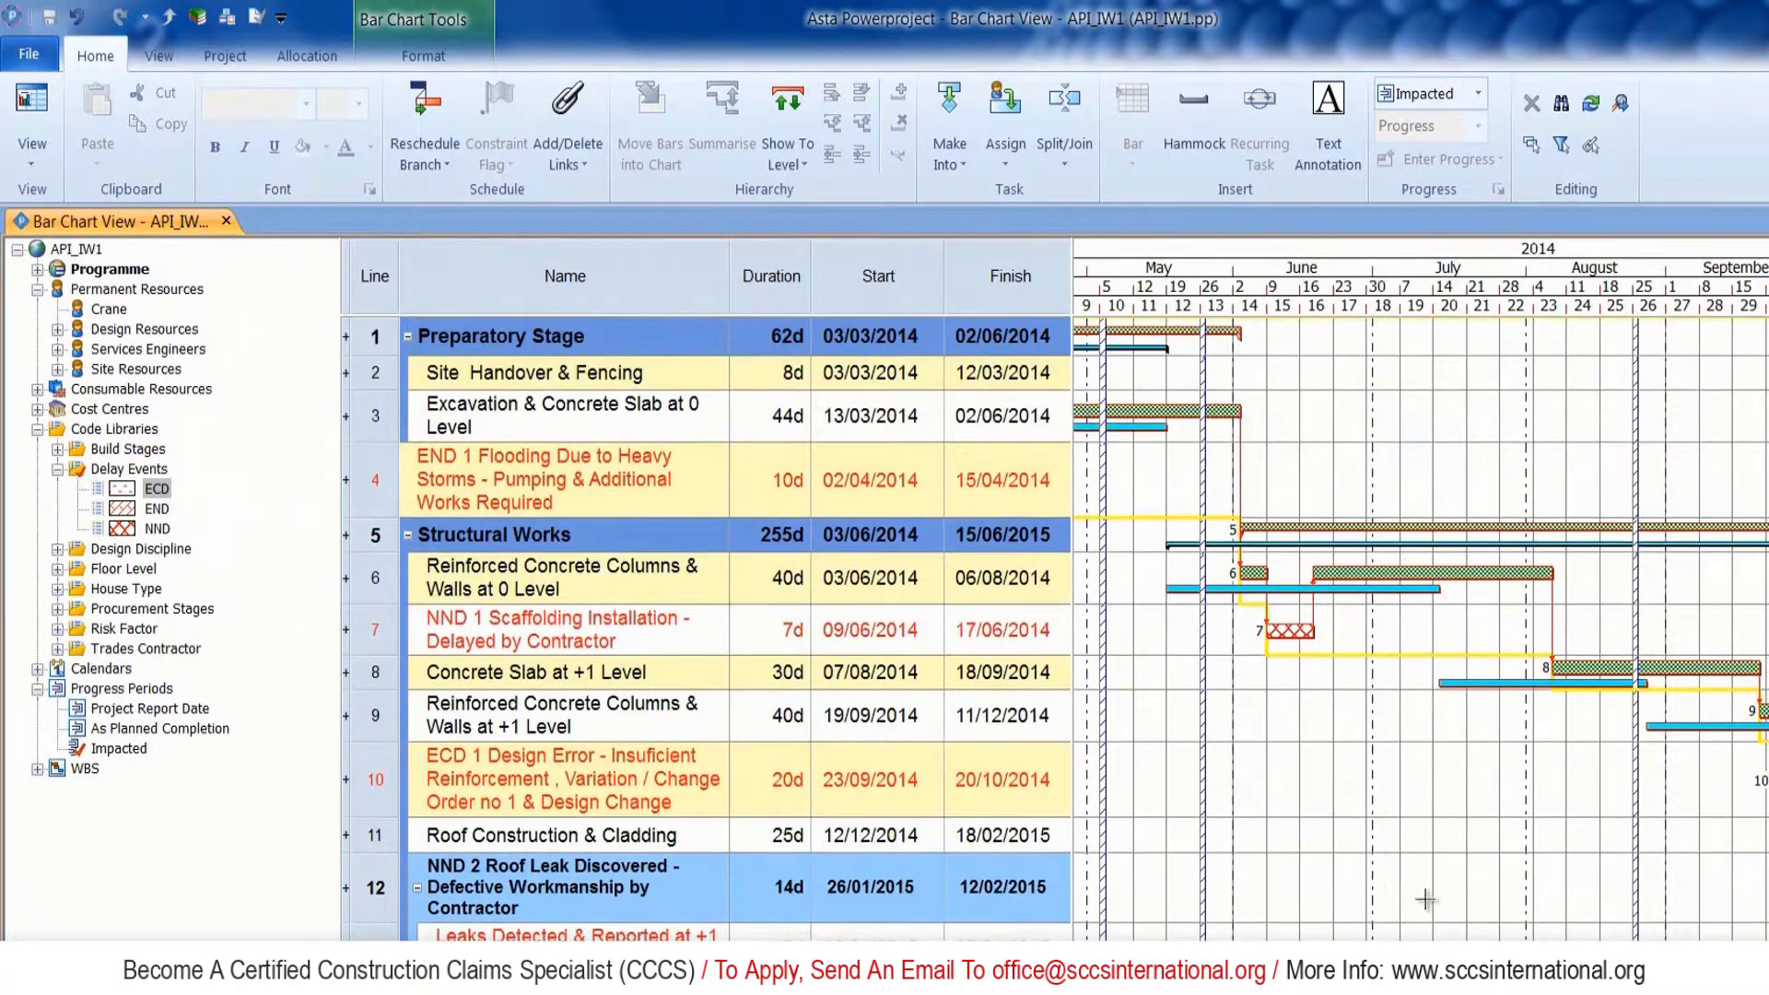
{"action": "scroll", "coordinate": [1418, 626], "scroll_direction": "left", "scroll_amount": 5}
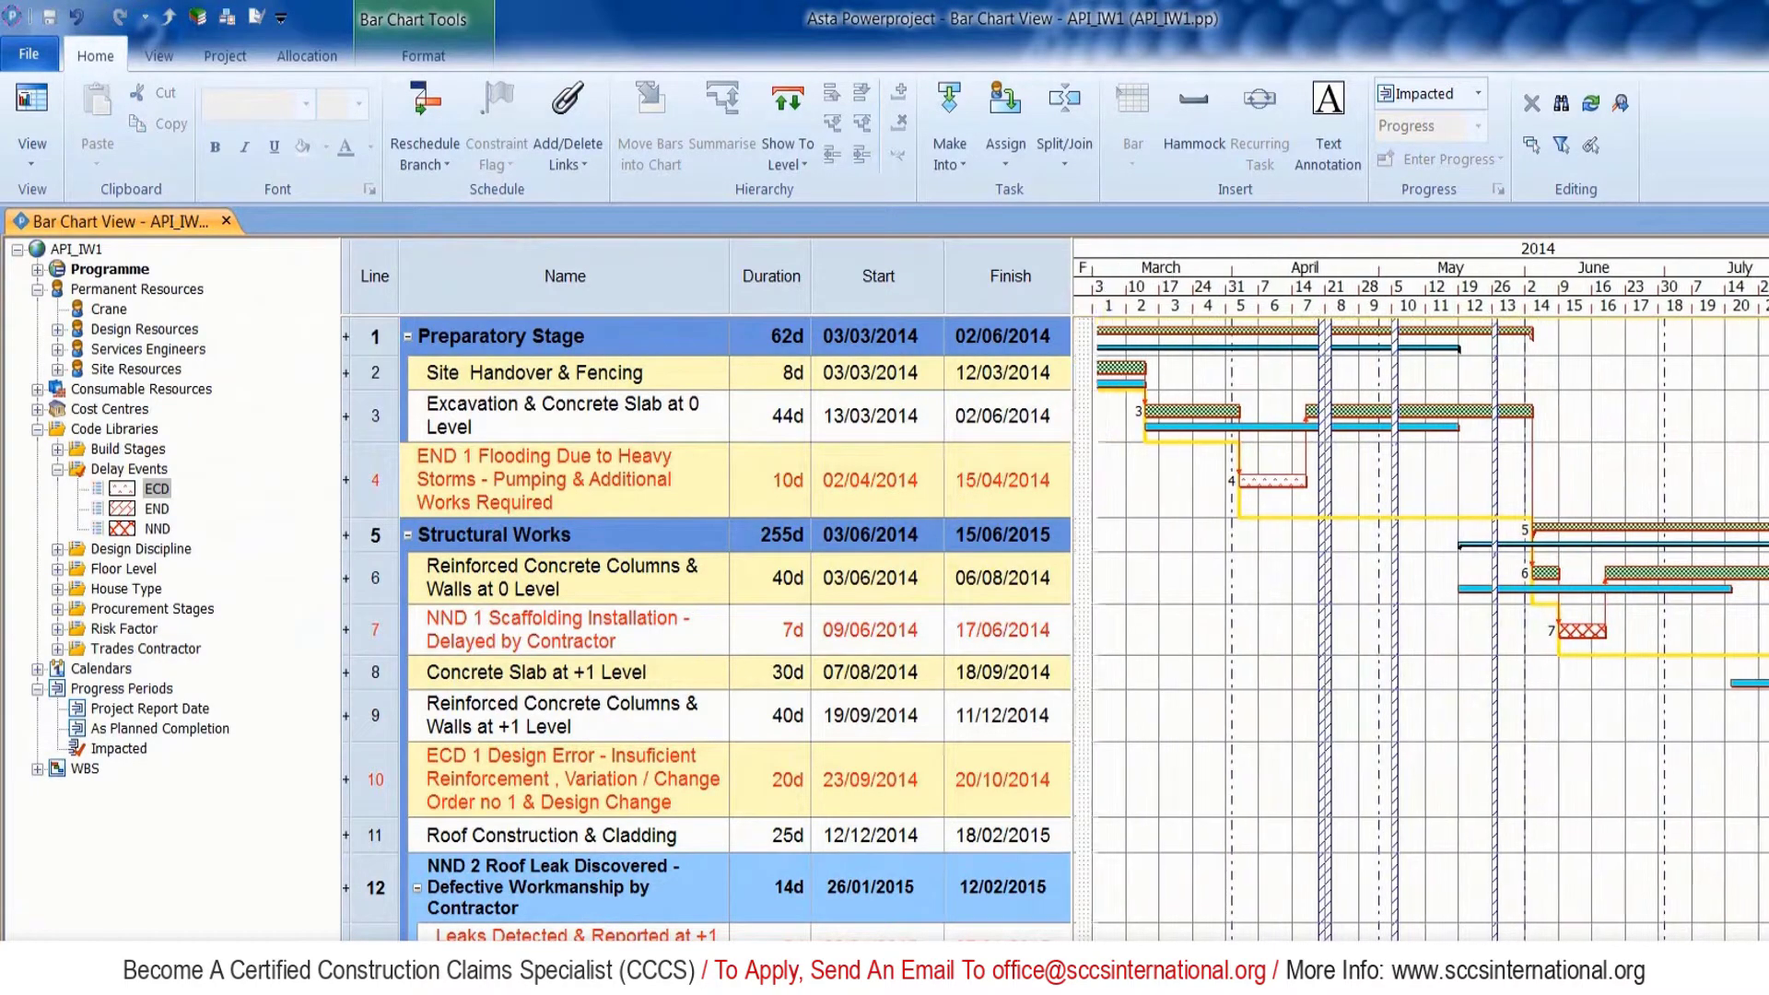
{"action": "scroll", "coordinate": [1419, 626], "scroll_direction": "right", "scroll_amount": 1}
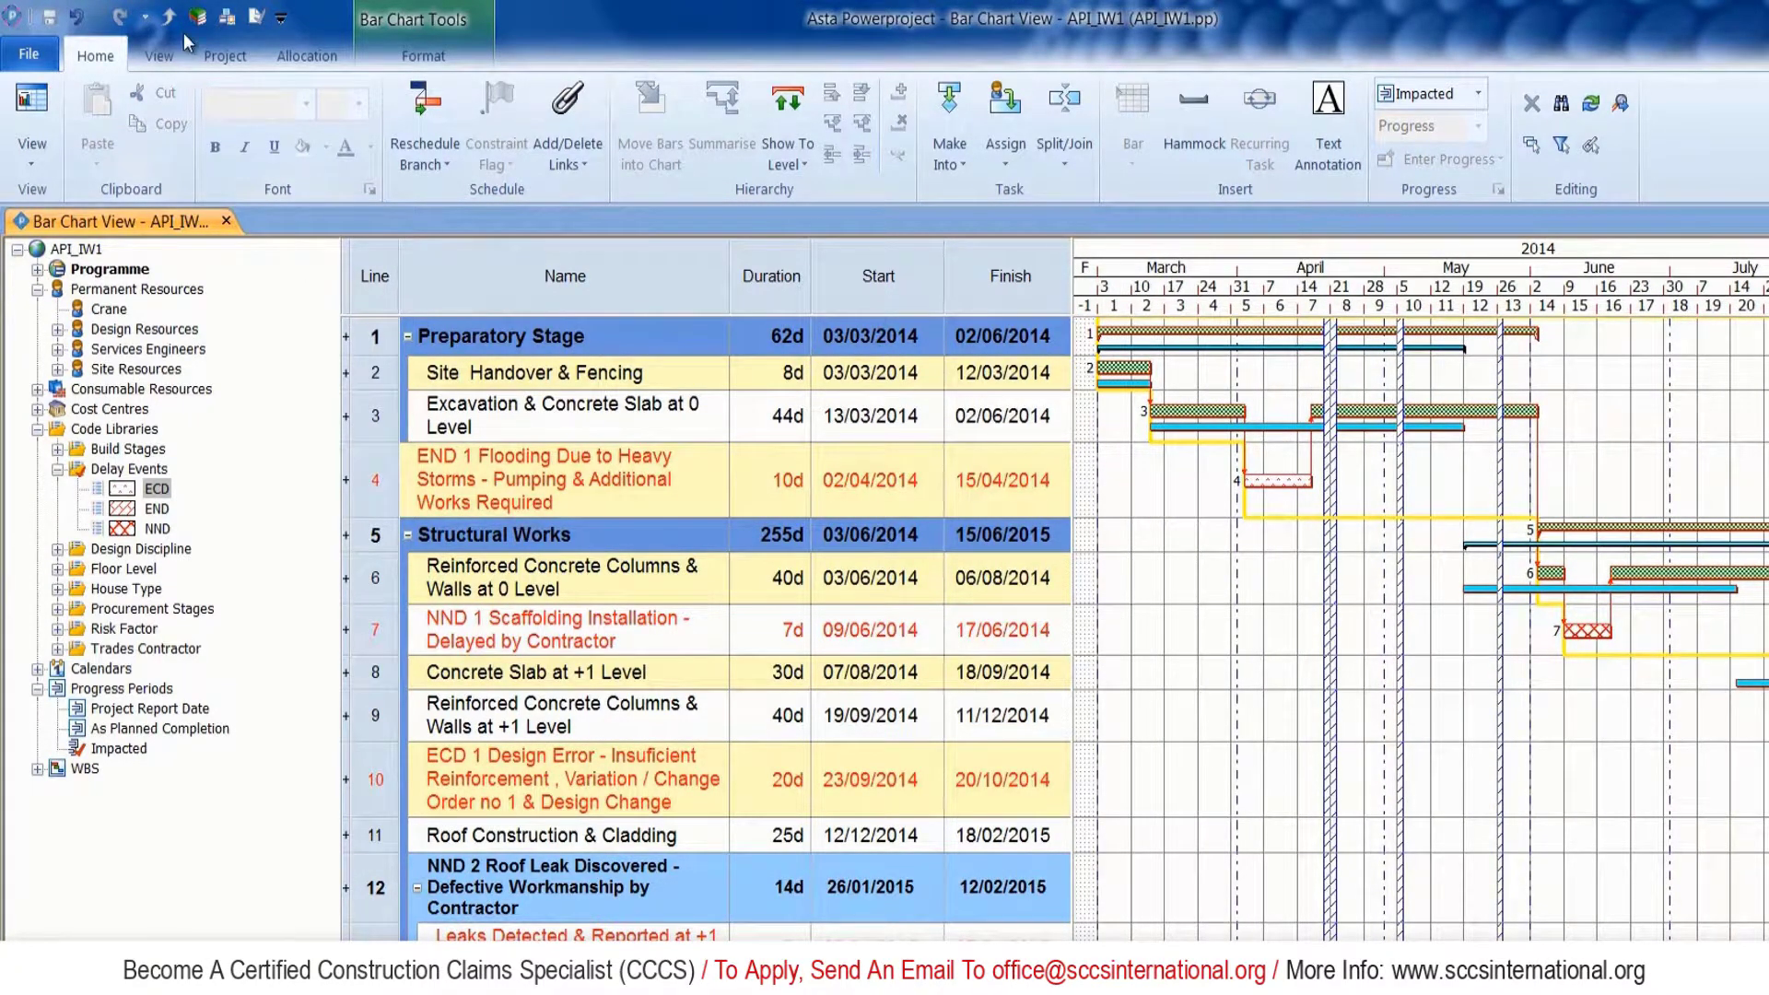
Create a new baseline named Impacted from all tasks in the current view, keeping the default issue date.
{"action": "left_click", "coordinate": [224, 55]}
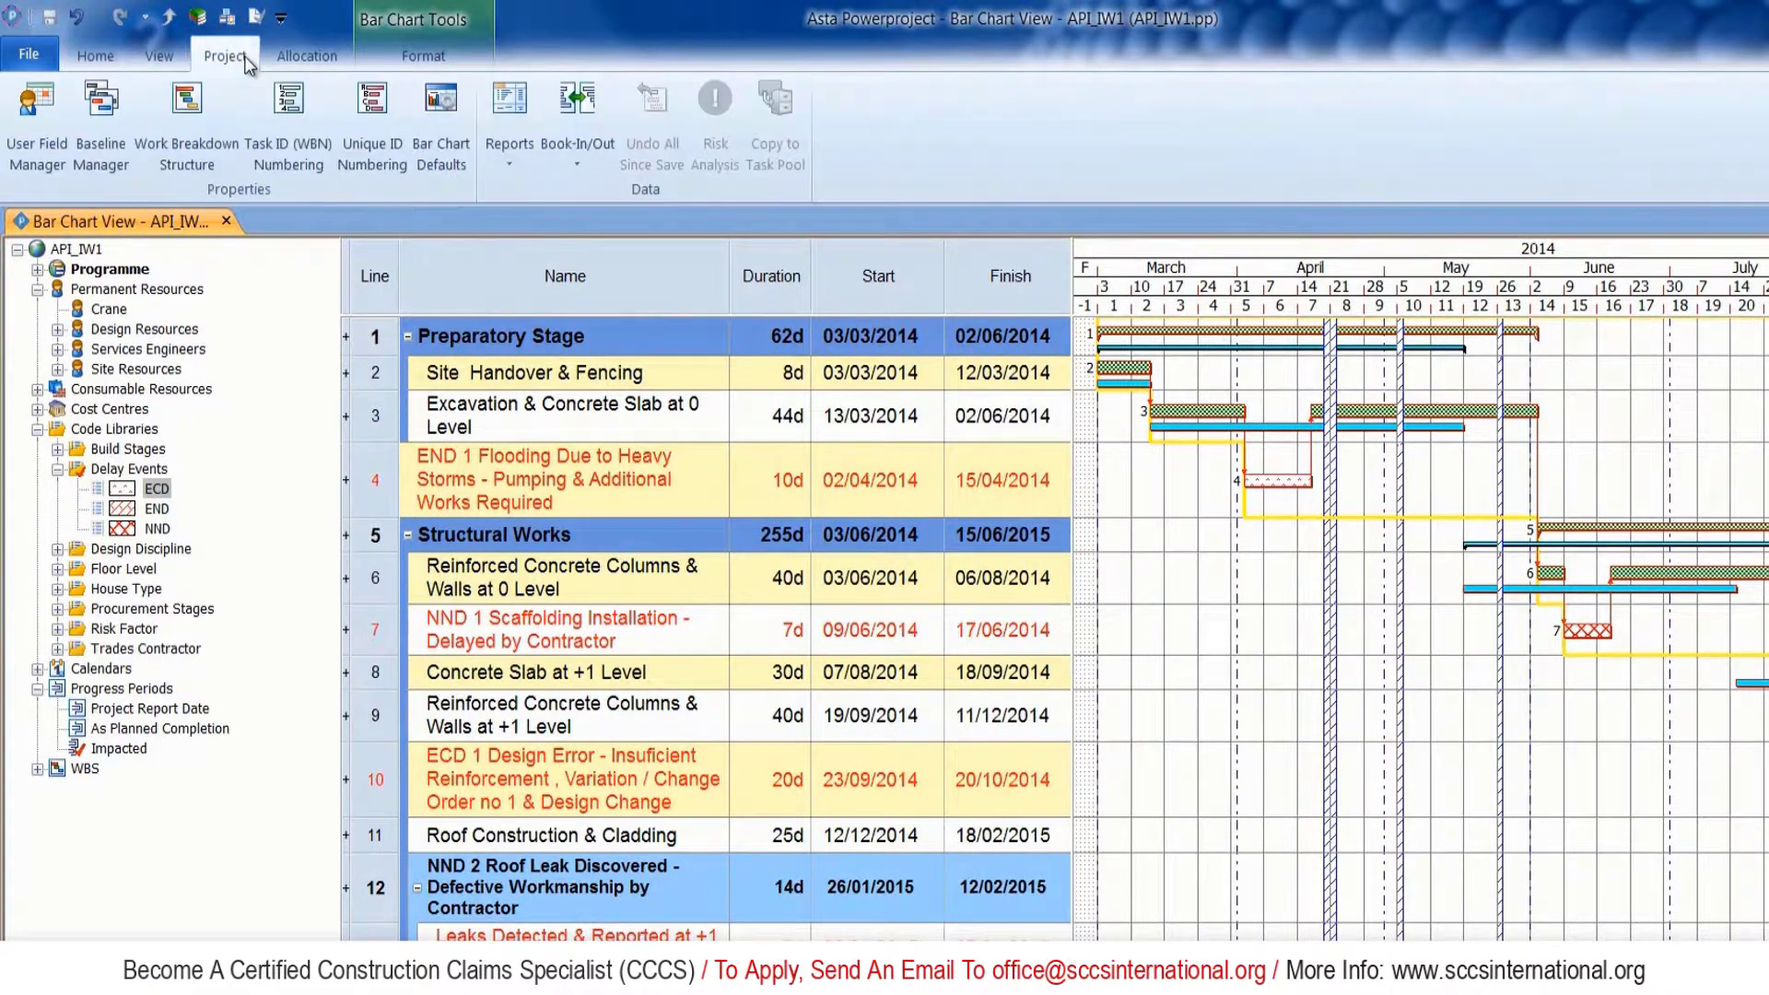
{"action": "left_click", "coordinate": [100, 118]}
{"action": "left_click", "coordinate": [1433, 391]}
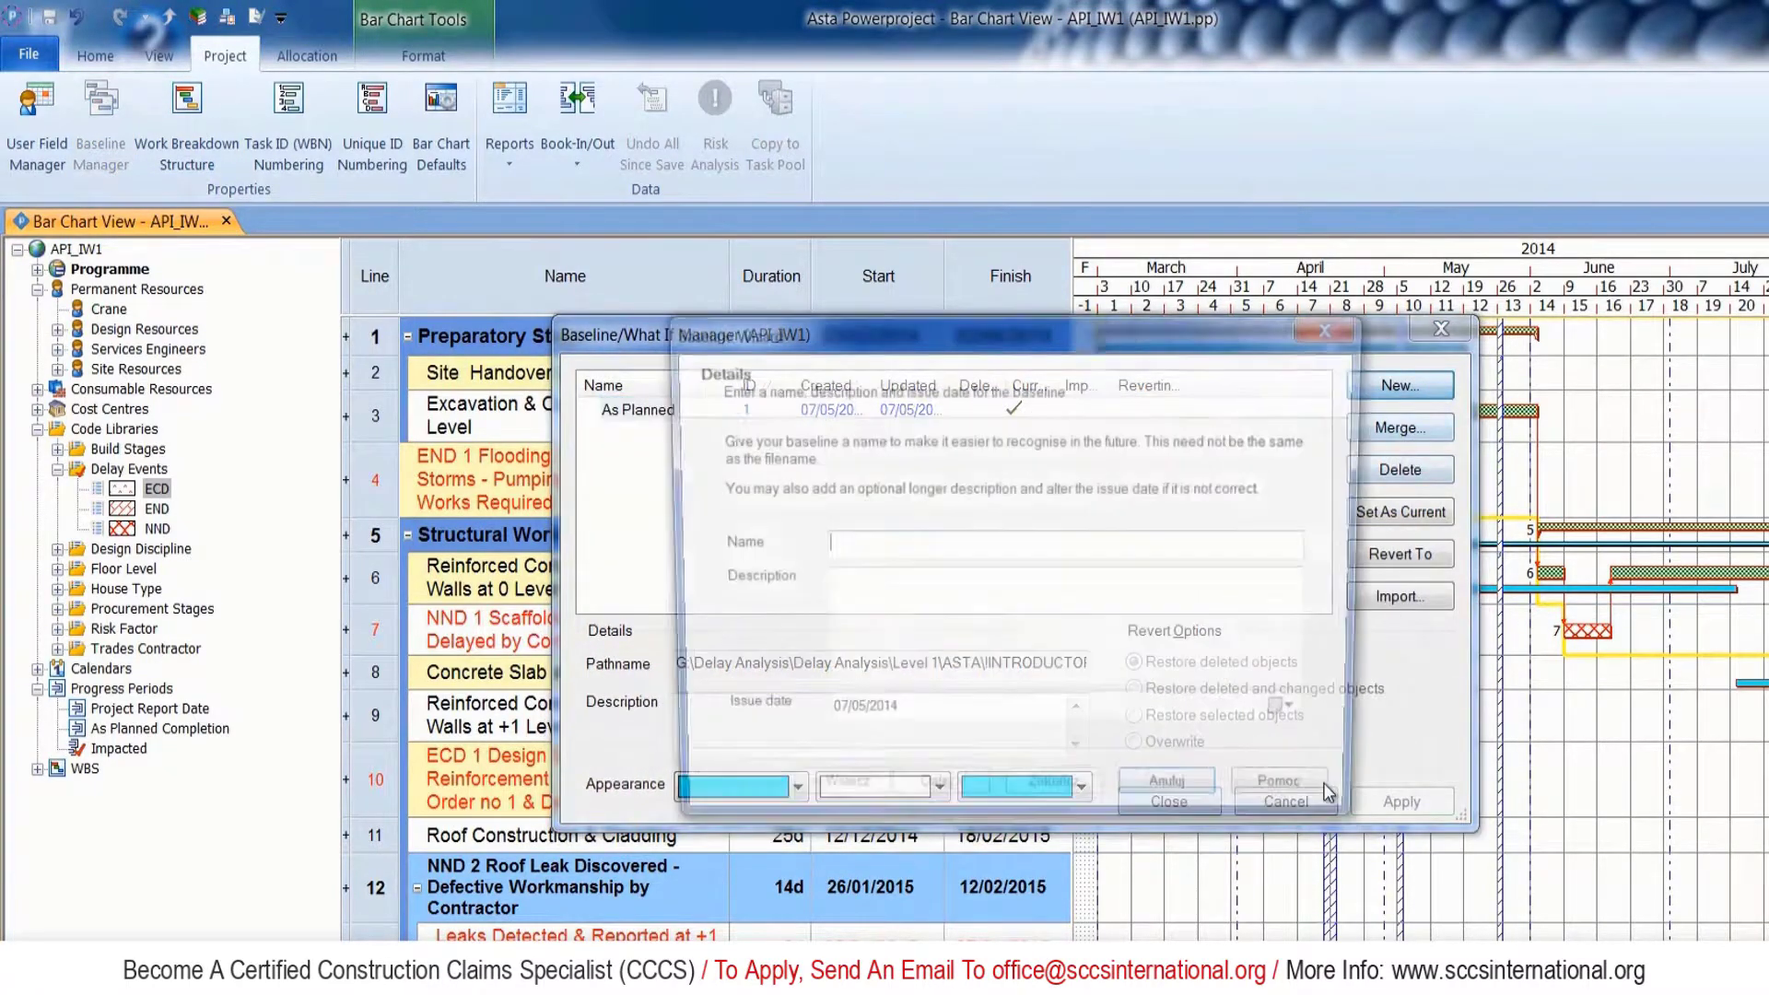
{"action": "type", "text": "Impacted"}
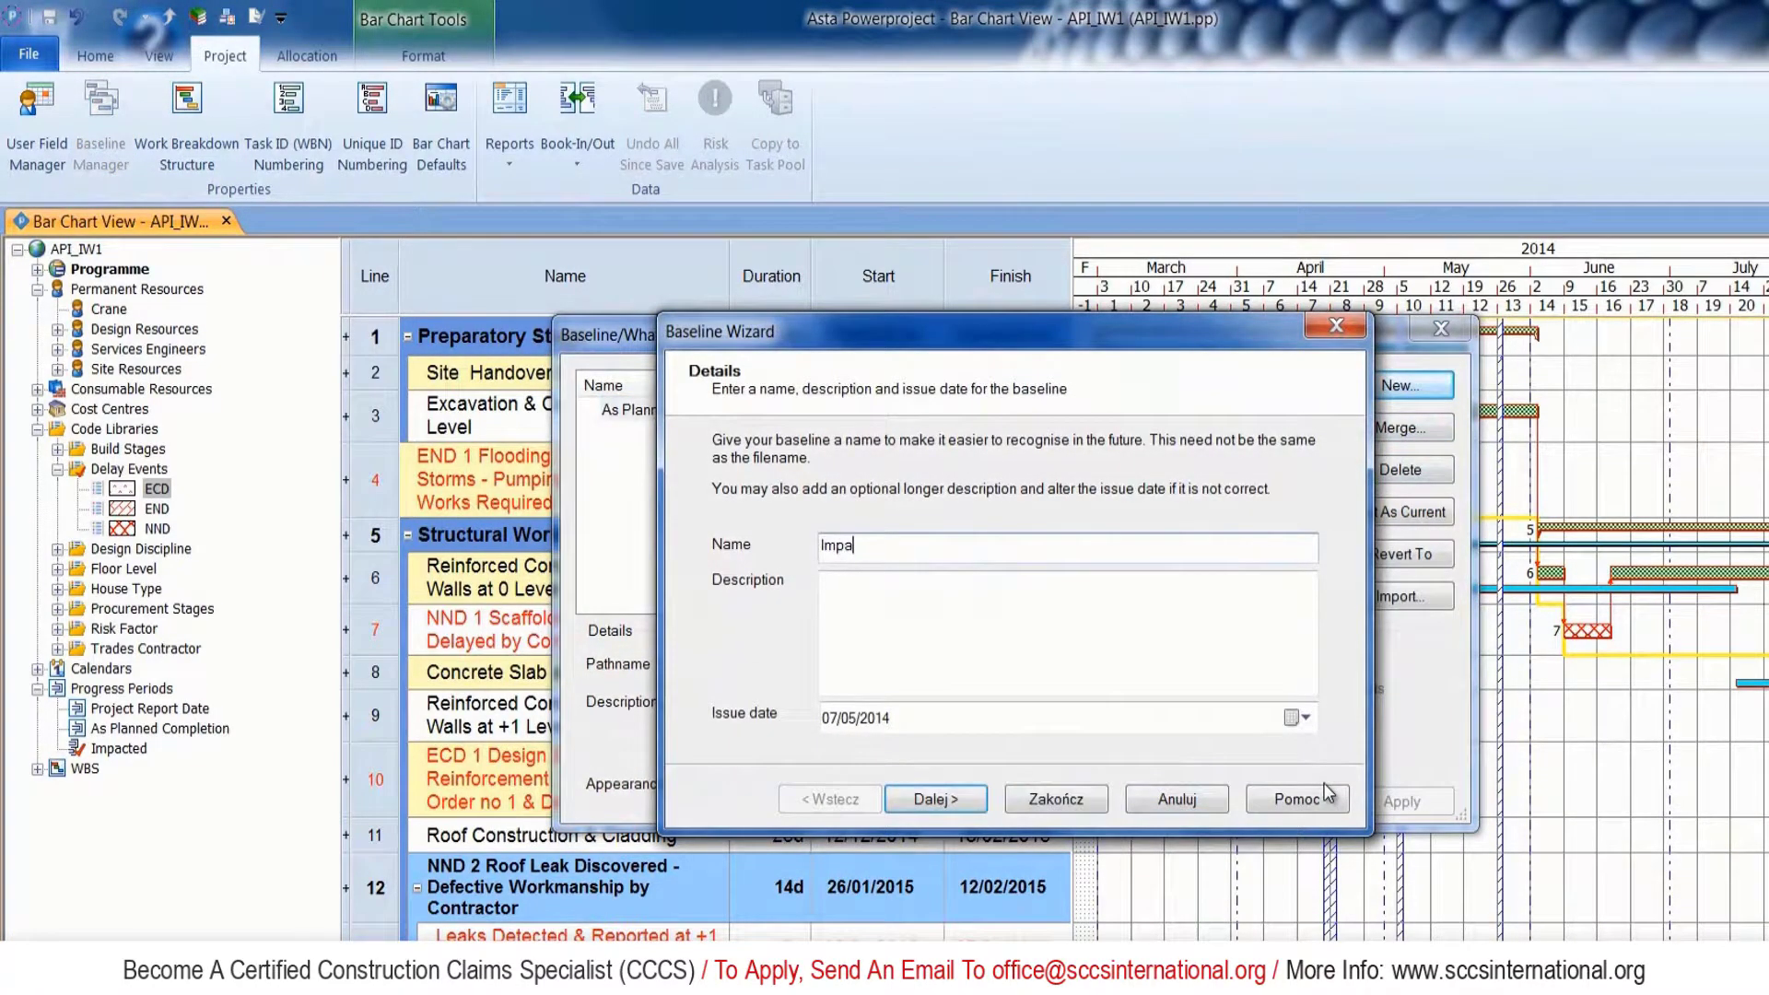
{"action": "left_click", "coordinate": [947, 809]}
{"action": "left_click", "coordinate": [947, 809]}
{"action": "left_click", "coordinate": [945, 809]}
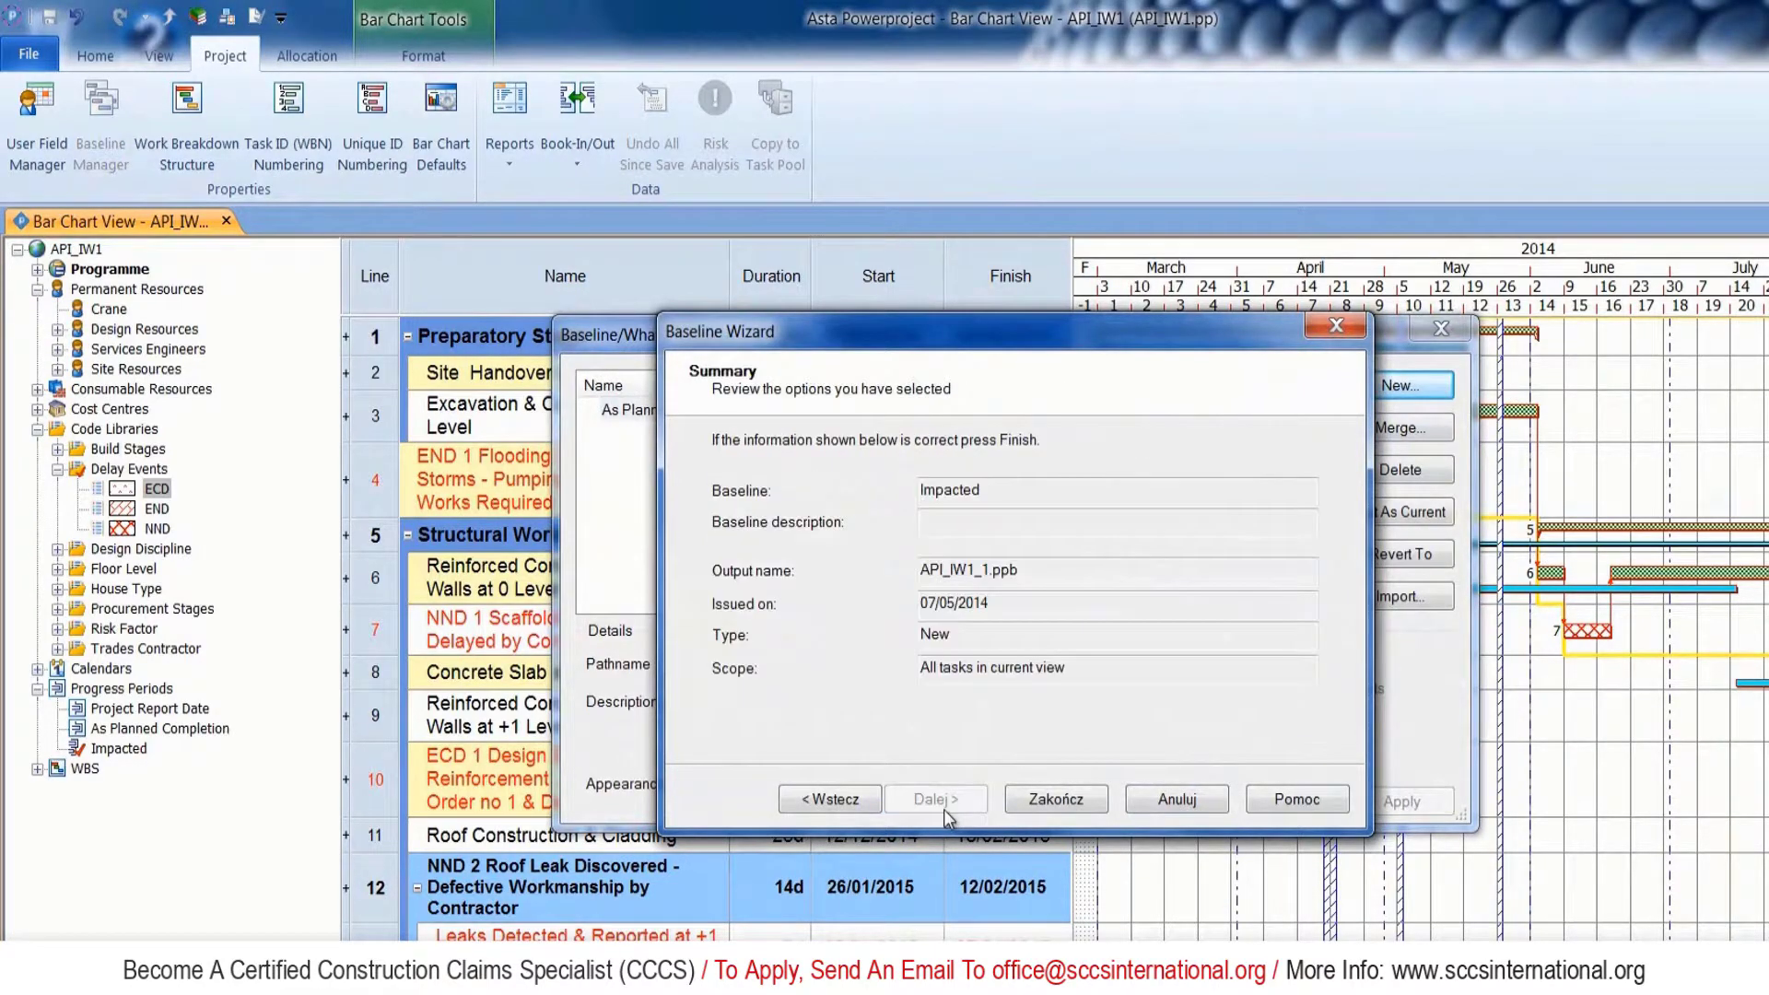
{"action": "left_click", "coordinate": [1088, 798]}
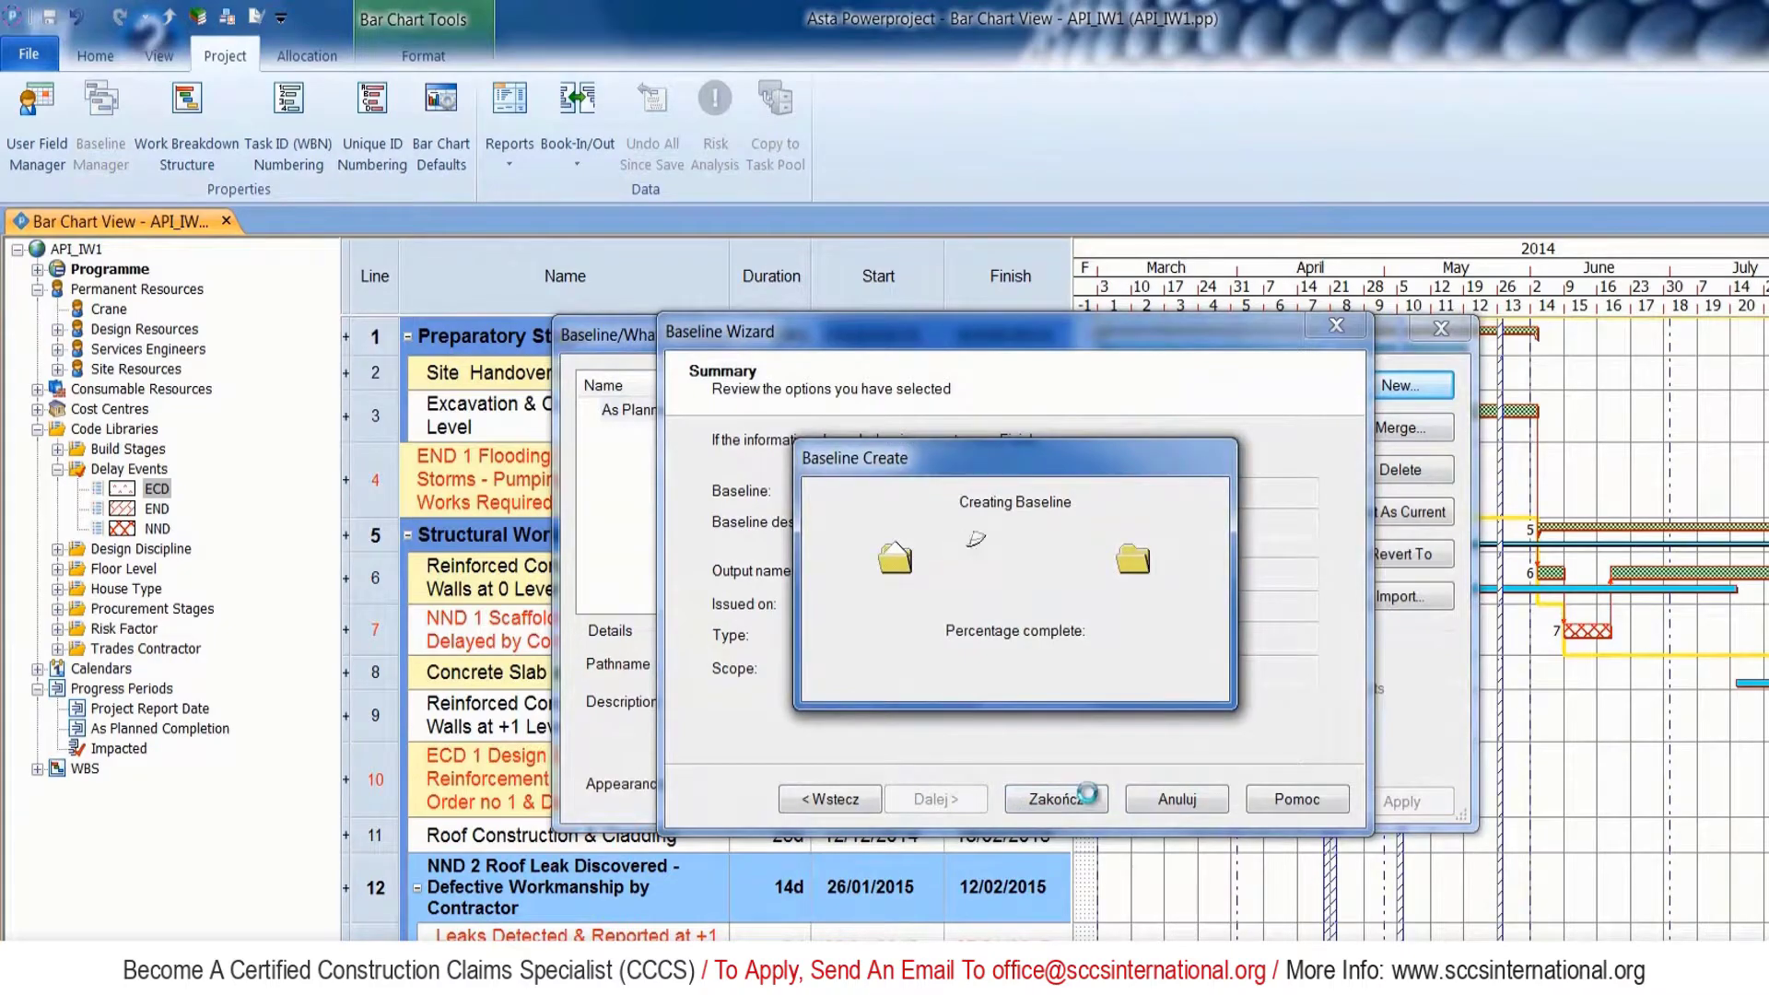
Set the Impacted baseline as current, give its bars a gold colour, and apply the changes.
{"action": "left_click", "coordinate": [631, 432]}
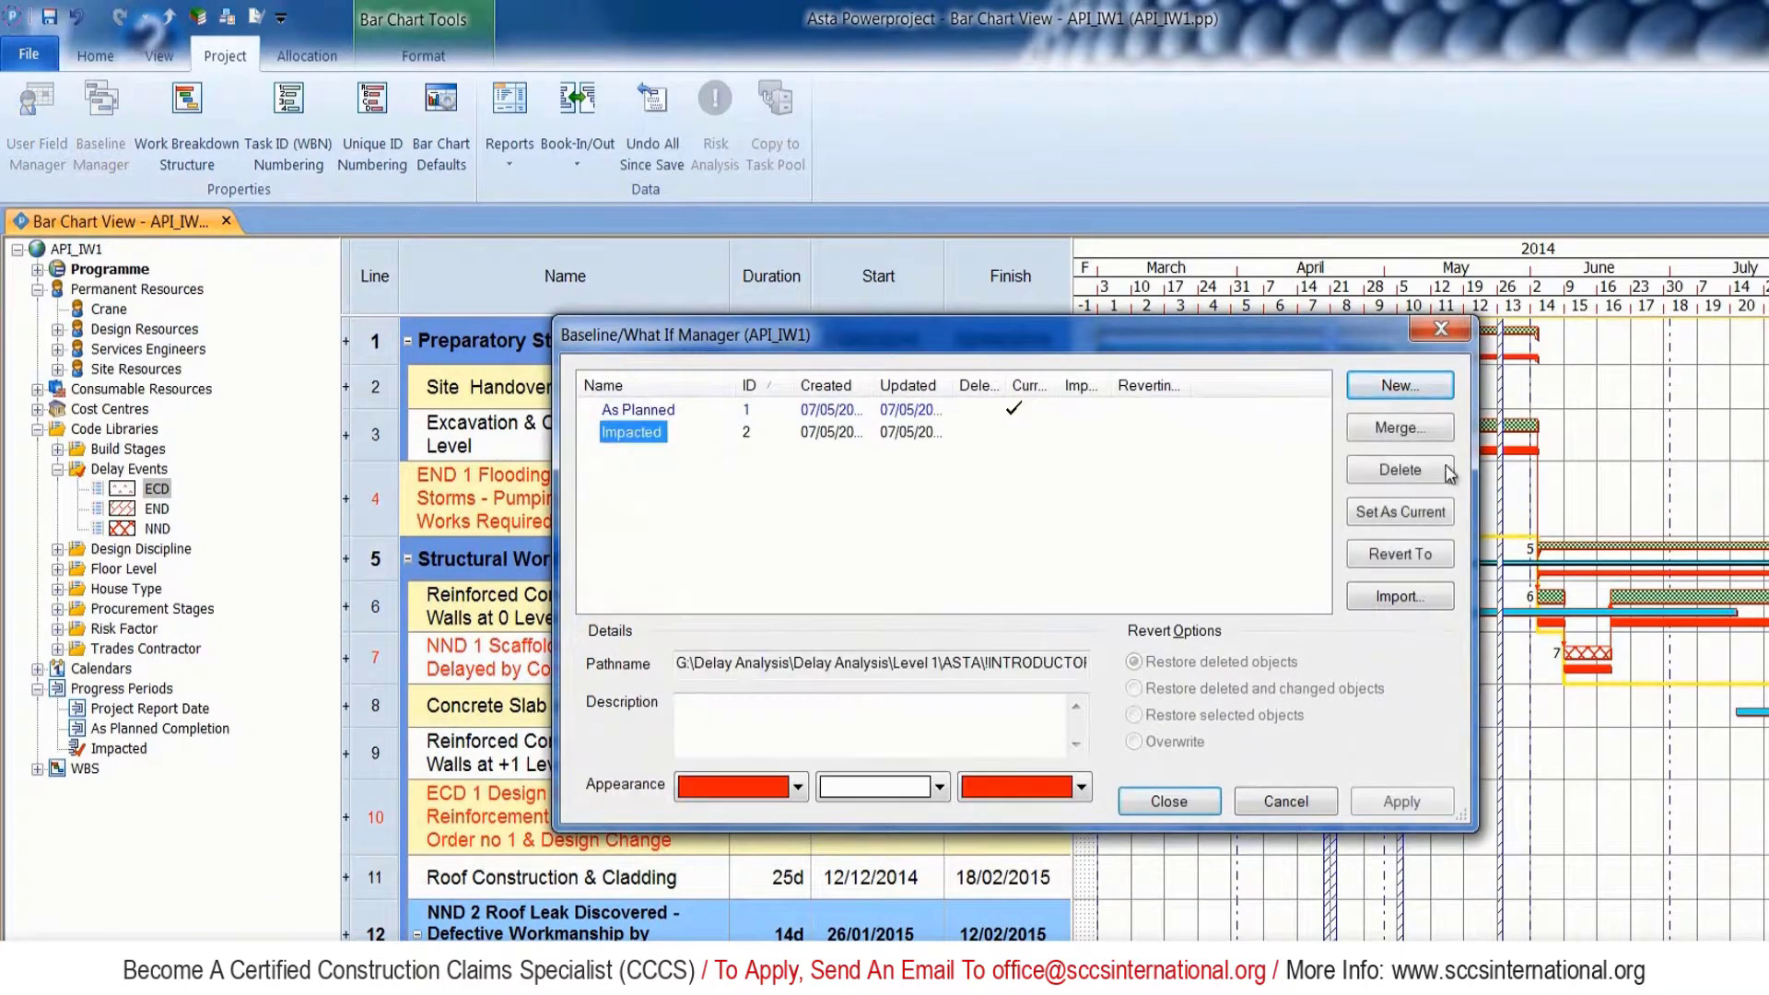
{"action": "left_click", "coordinate": [1400, 512]}
{"action": "left_click", "coordinate": [798, 786]}
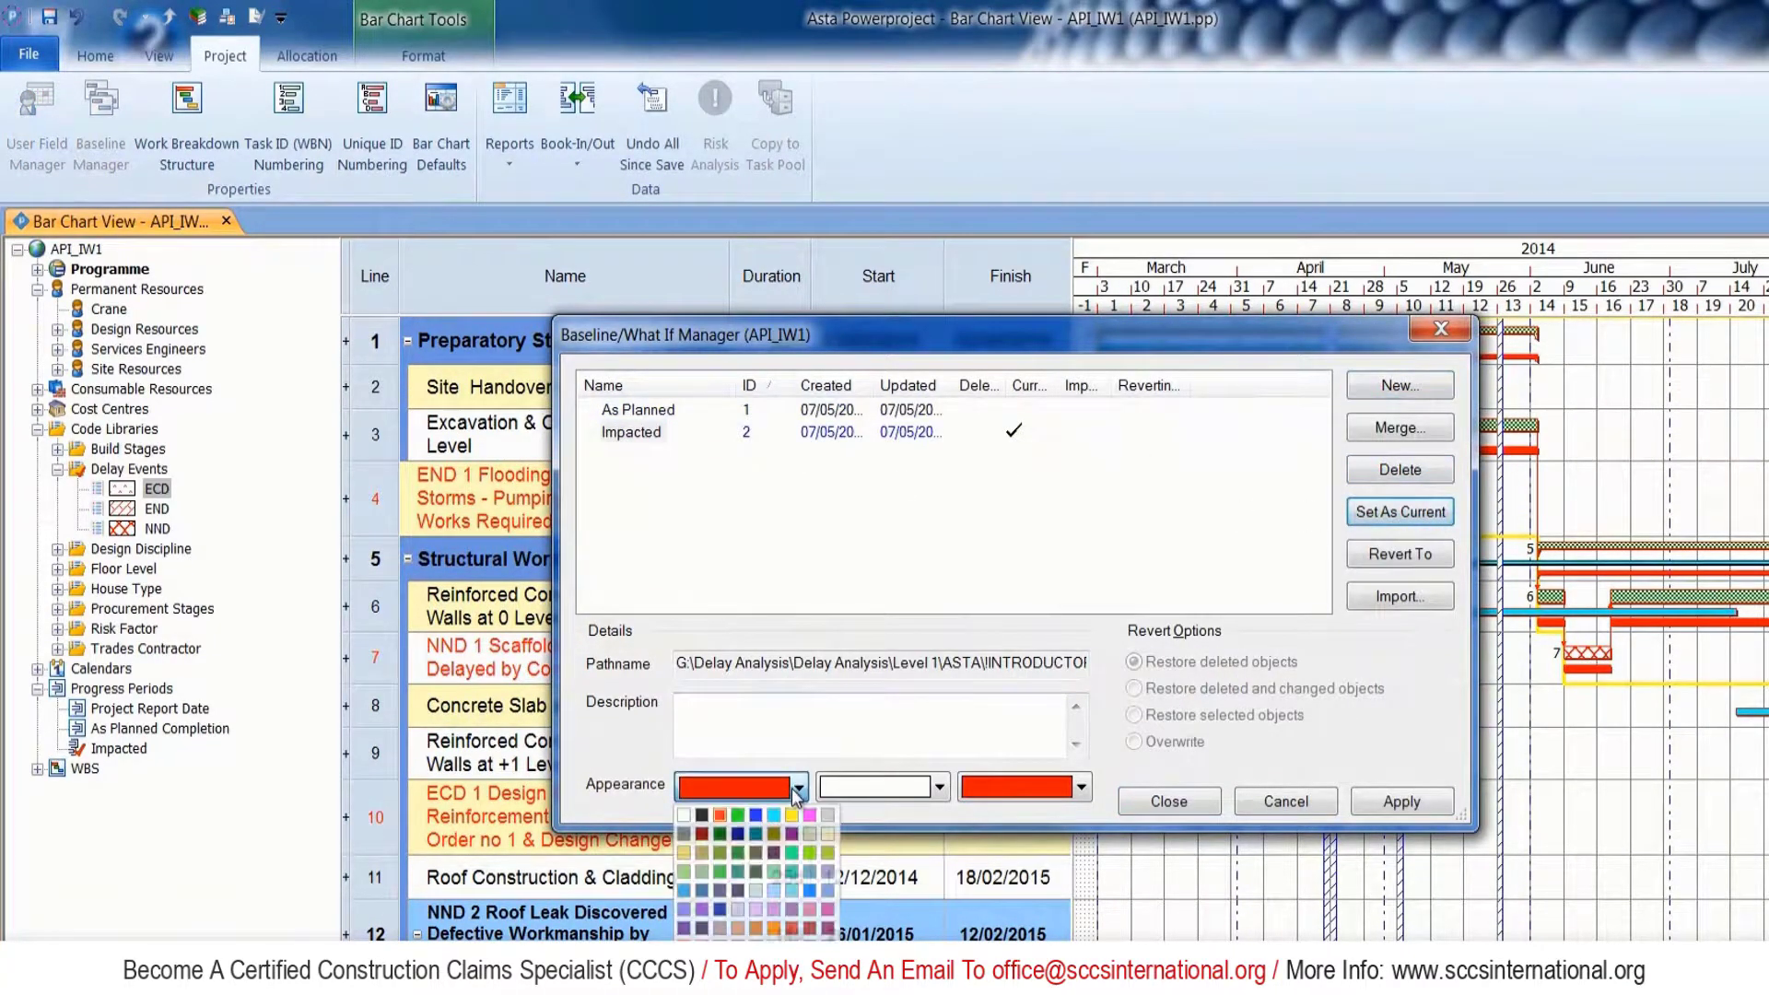
{"action": "left_click", "coordinate": [792, 822]}
{"action": "left_click", "coordinate": [1369, 807]}
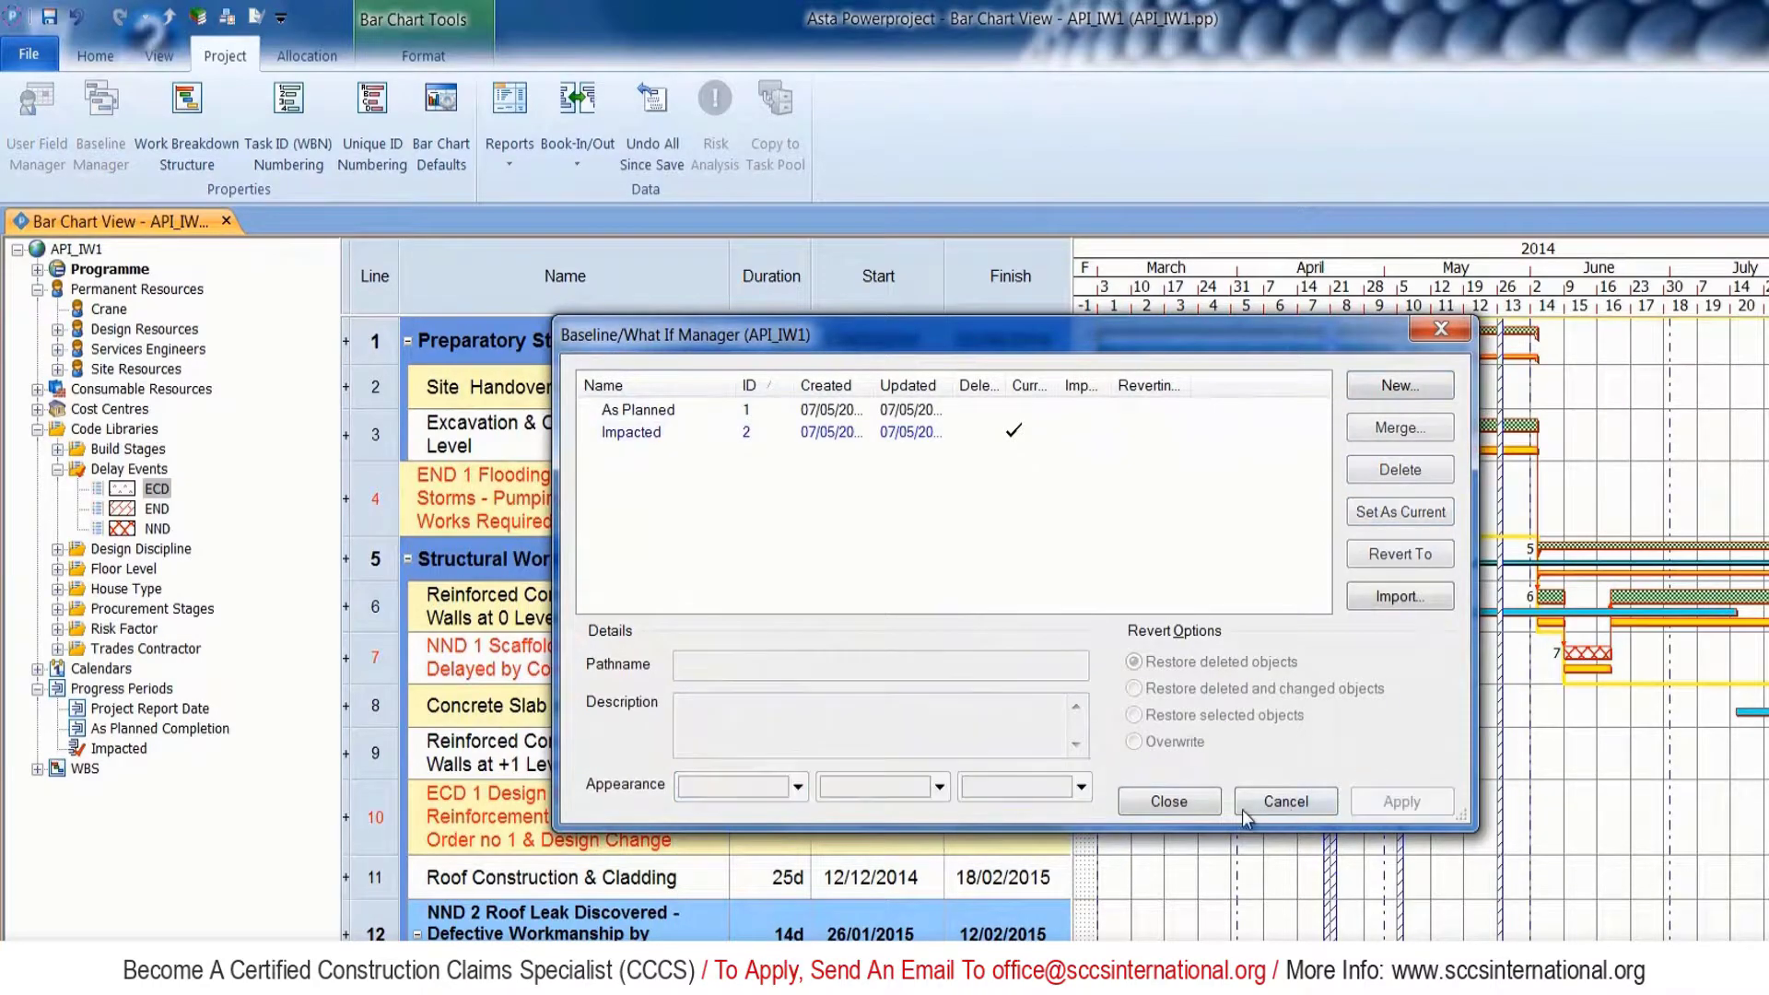
{"action": "left_click", "coordinate": [1164, 802]}
Examine the Impacted baseline bars beneath the task bars across the whole programme.
{"action": "scroll", "coordinate": [1472, 707], "scroll_direction": "down", "scroll_amount": 3}
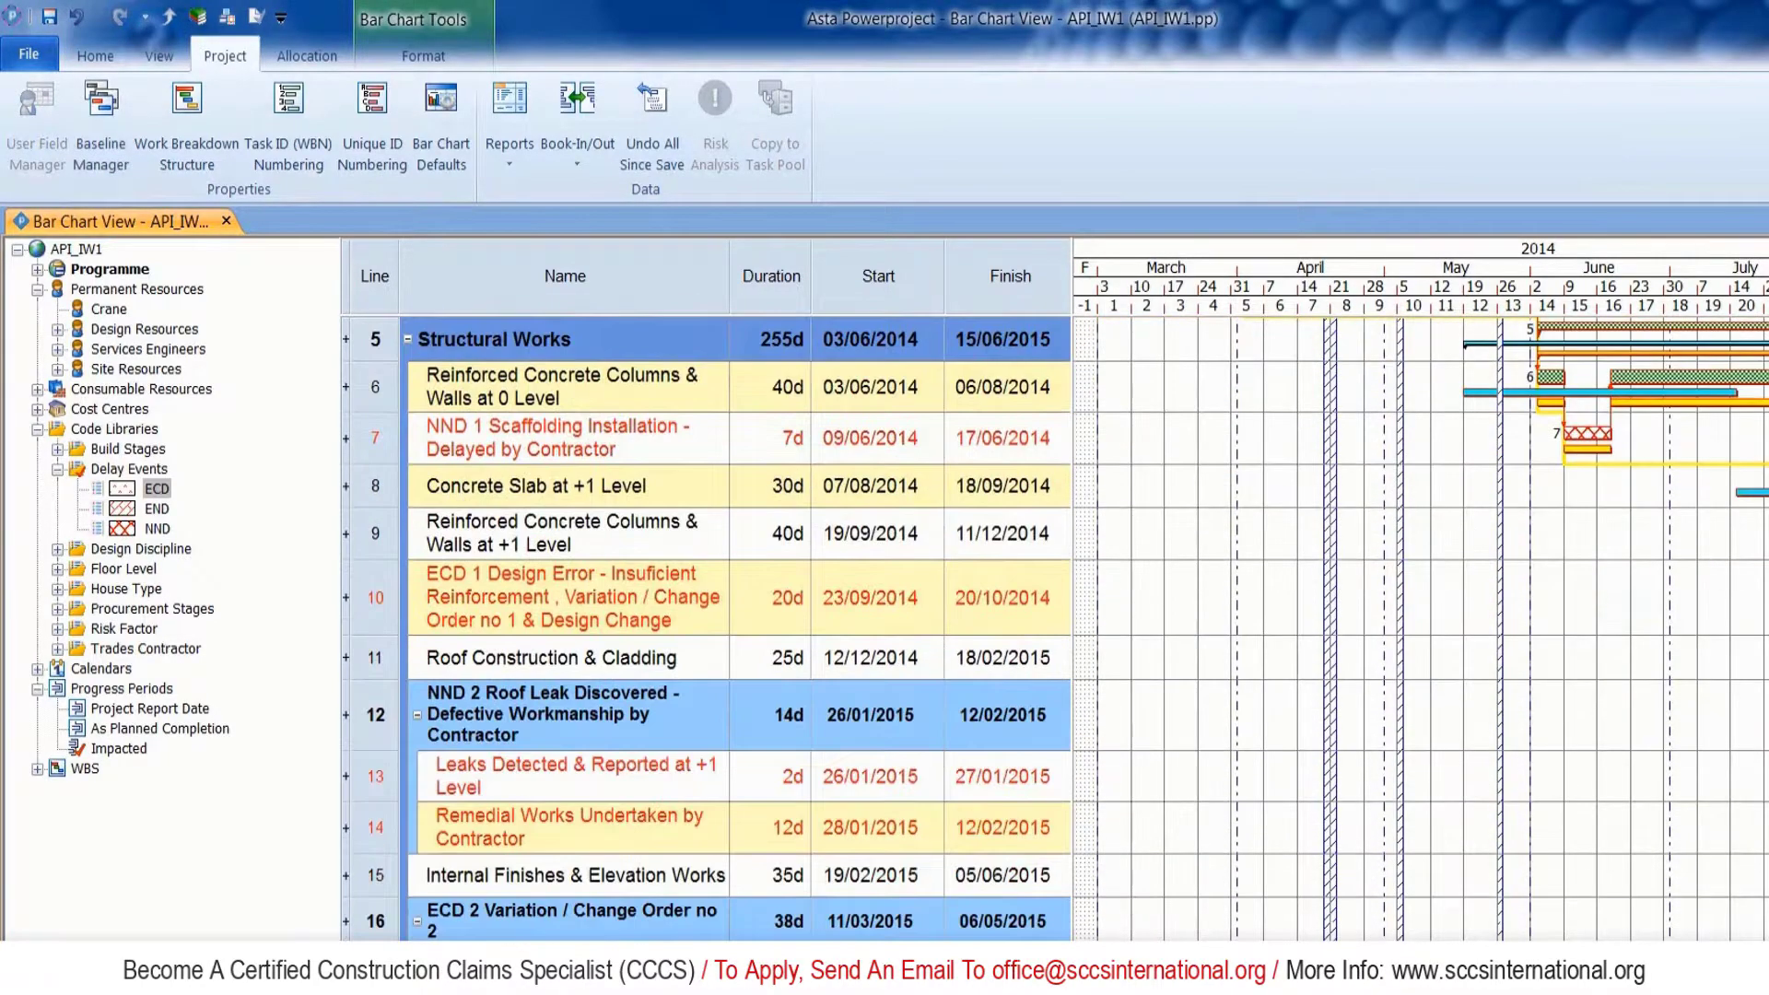
{"action": "scroll", "coordinate": [1420, 628], "scroll_direction": "right", "scroll_amount": 10}
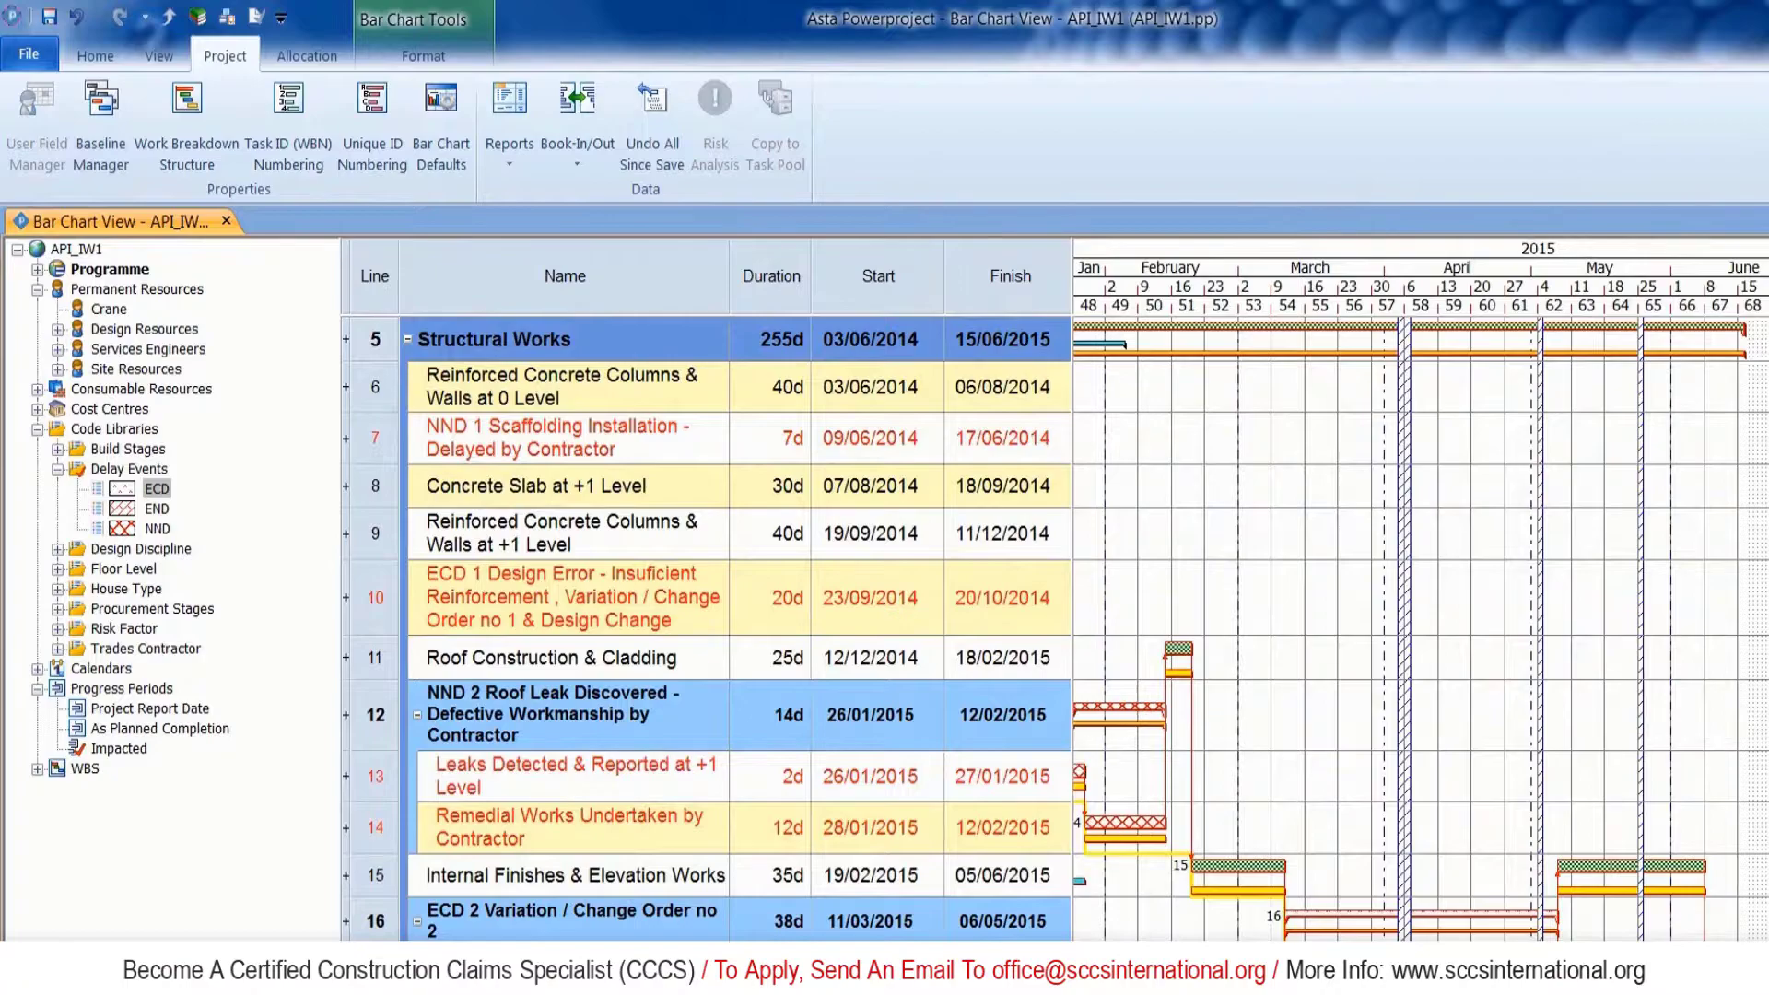
{"action": "scroll", "coordinate": [1420, 628], "scroll_direction": "down", "scroll_amount": 5}
{"action": "scroll", "coordinate": [1060, 626], "scroll_direction": "up", "scroll_amount": 3}
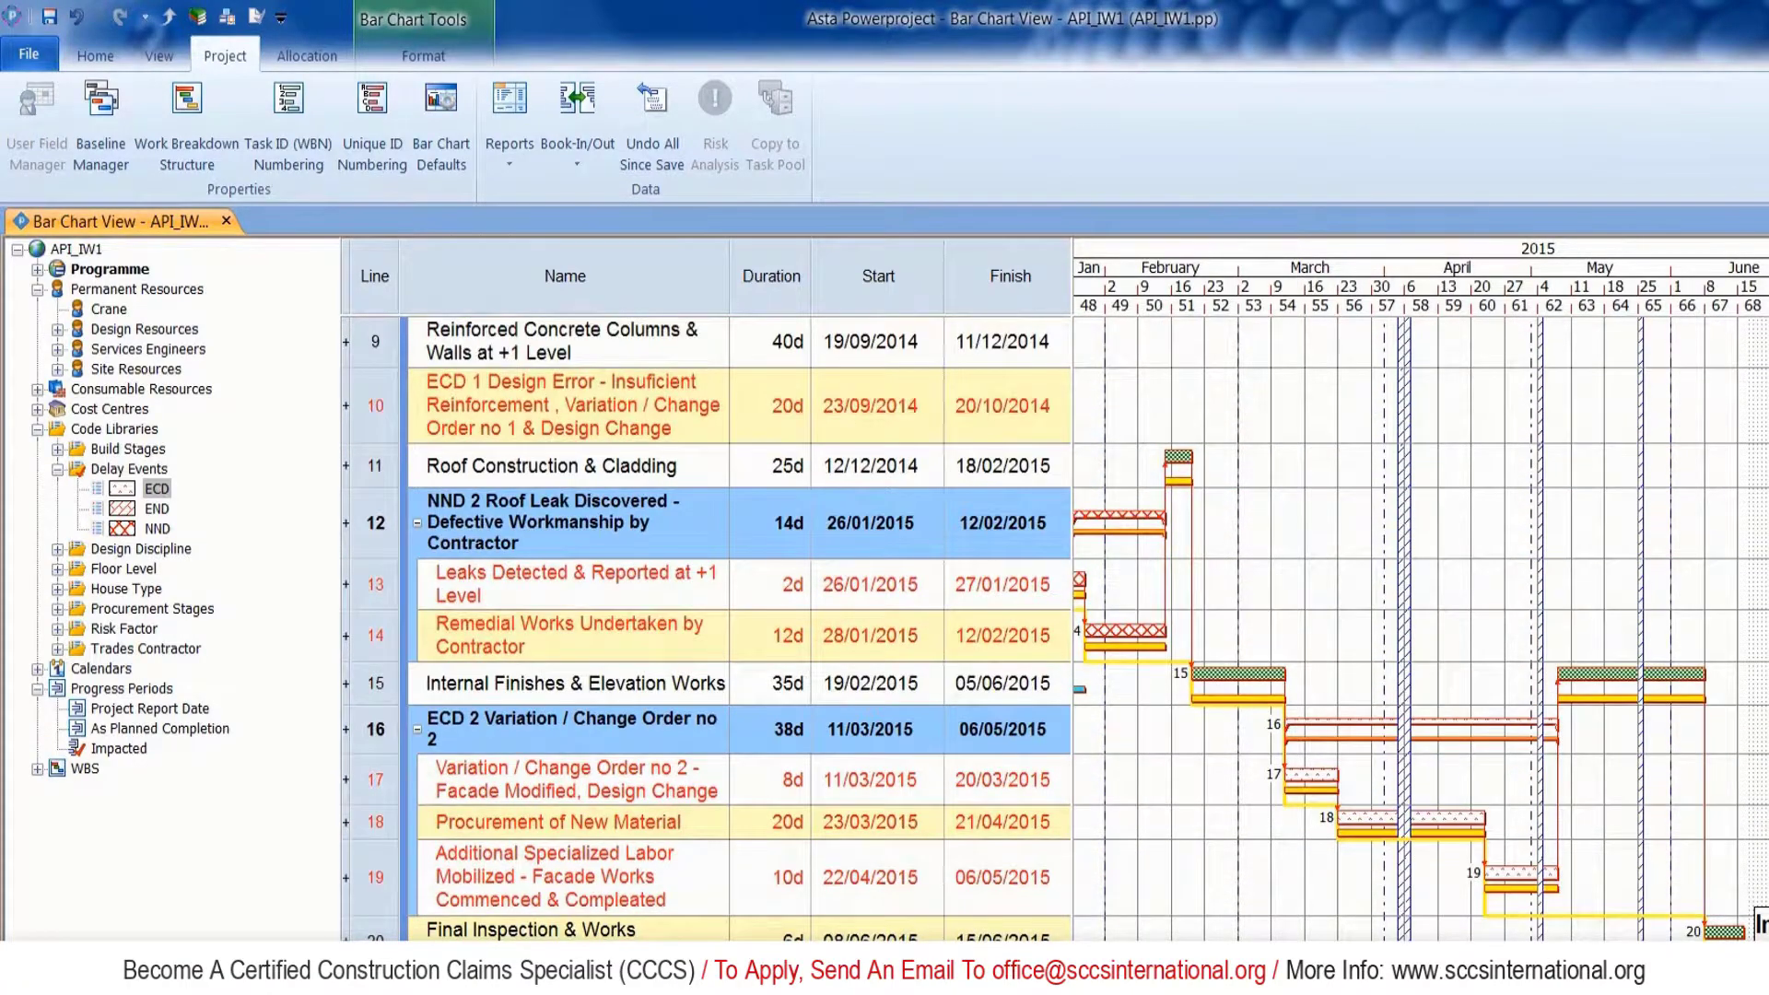
{"action": "scroll", "coordinate": [1243, 892], "scroll_direction": "left", "scroll_amount": 8}
{"action": "scroll", "coordinate": [1243, 891], "scroll_direction": "up", "scroll_amount": 6}
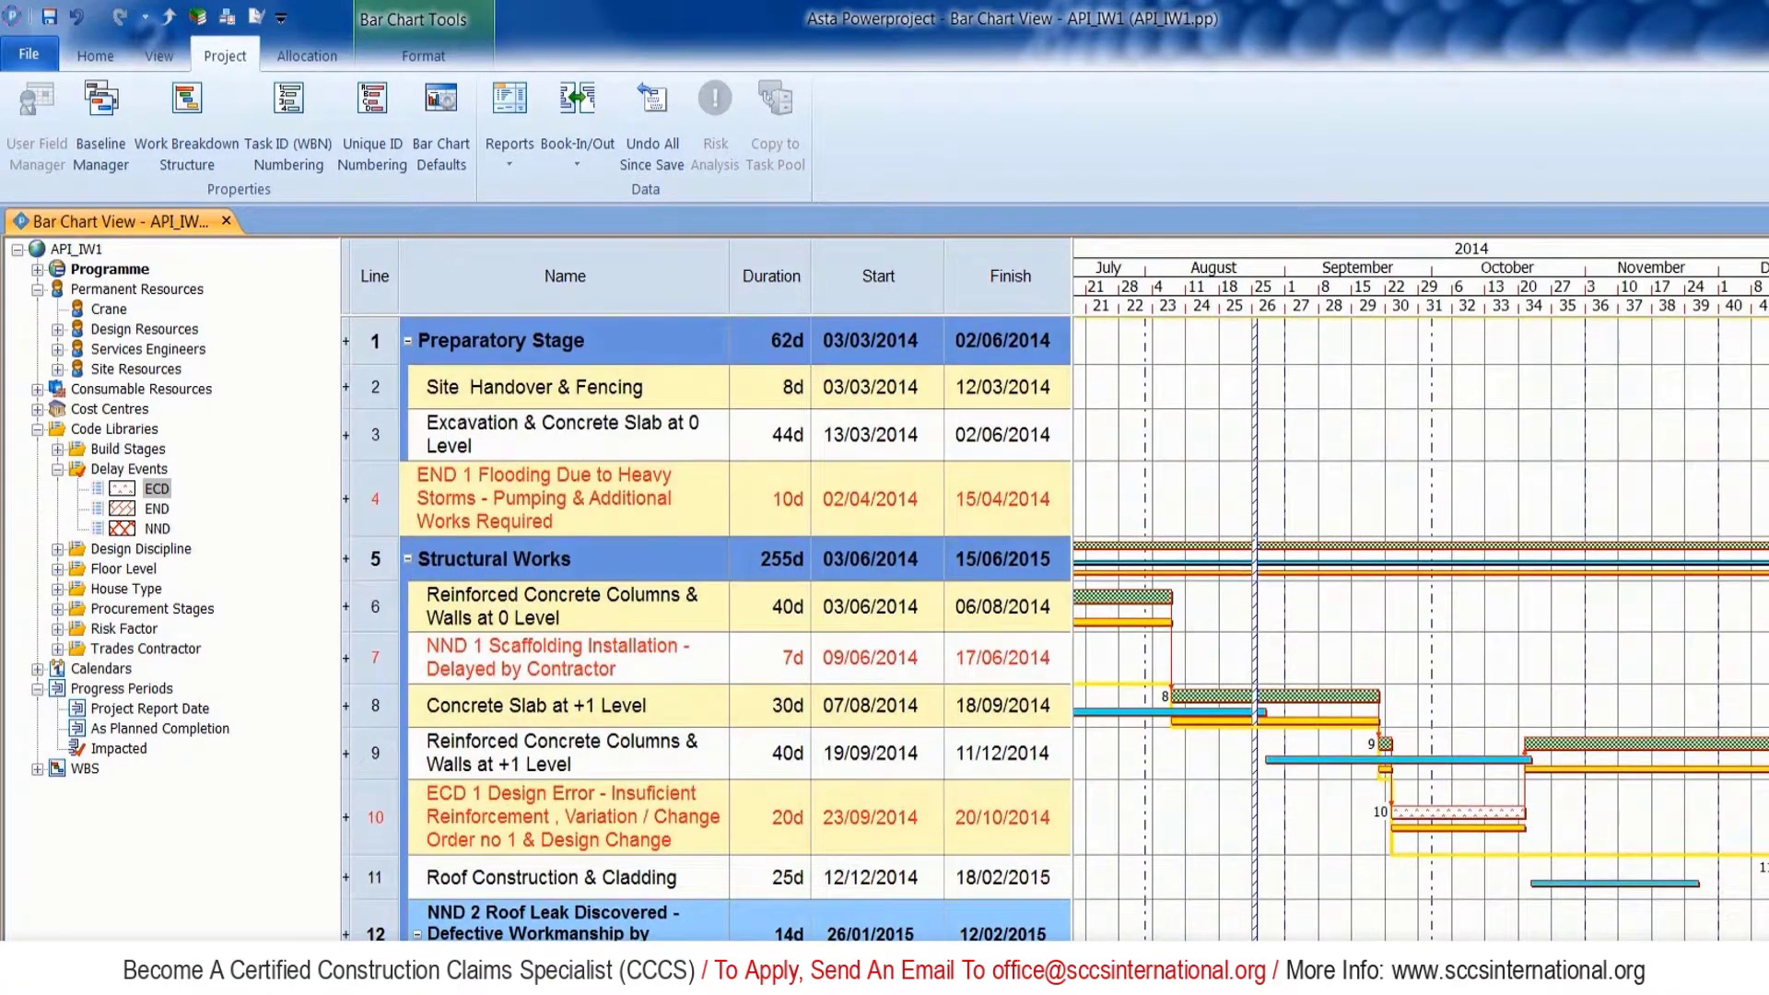
{"action": "scroll", "coordinate": [1418, 627], "scroll_direction": "left", "scroll_amount": 8}
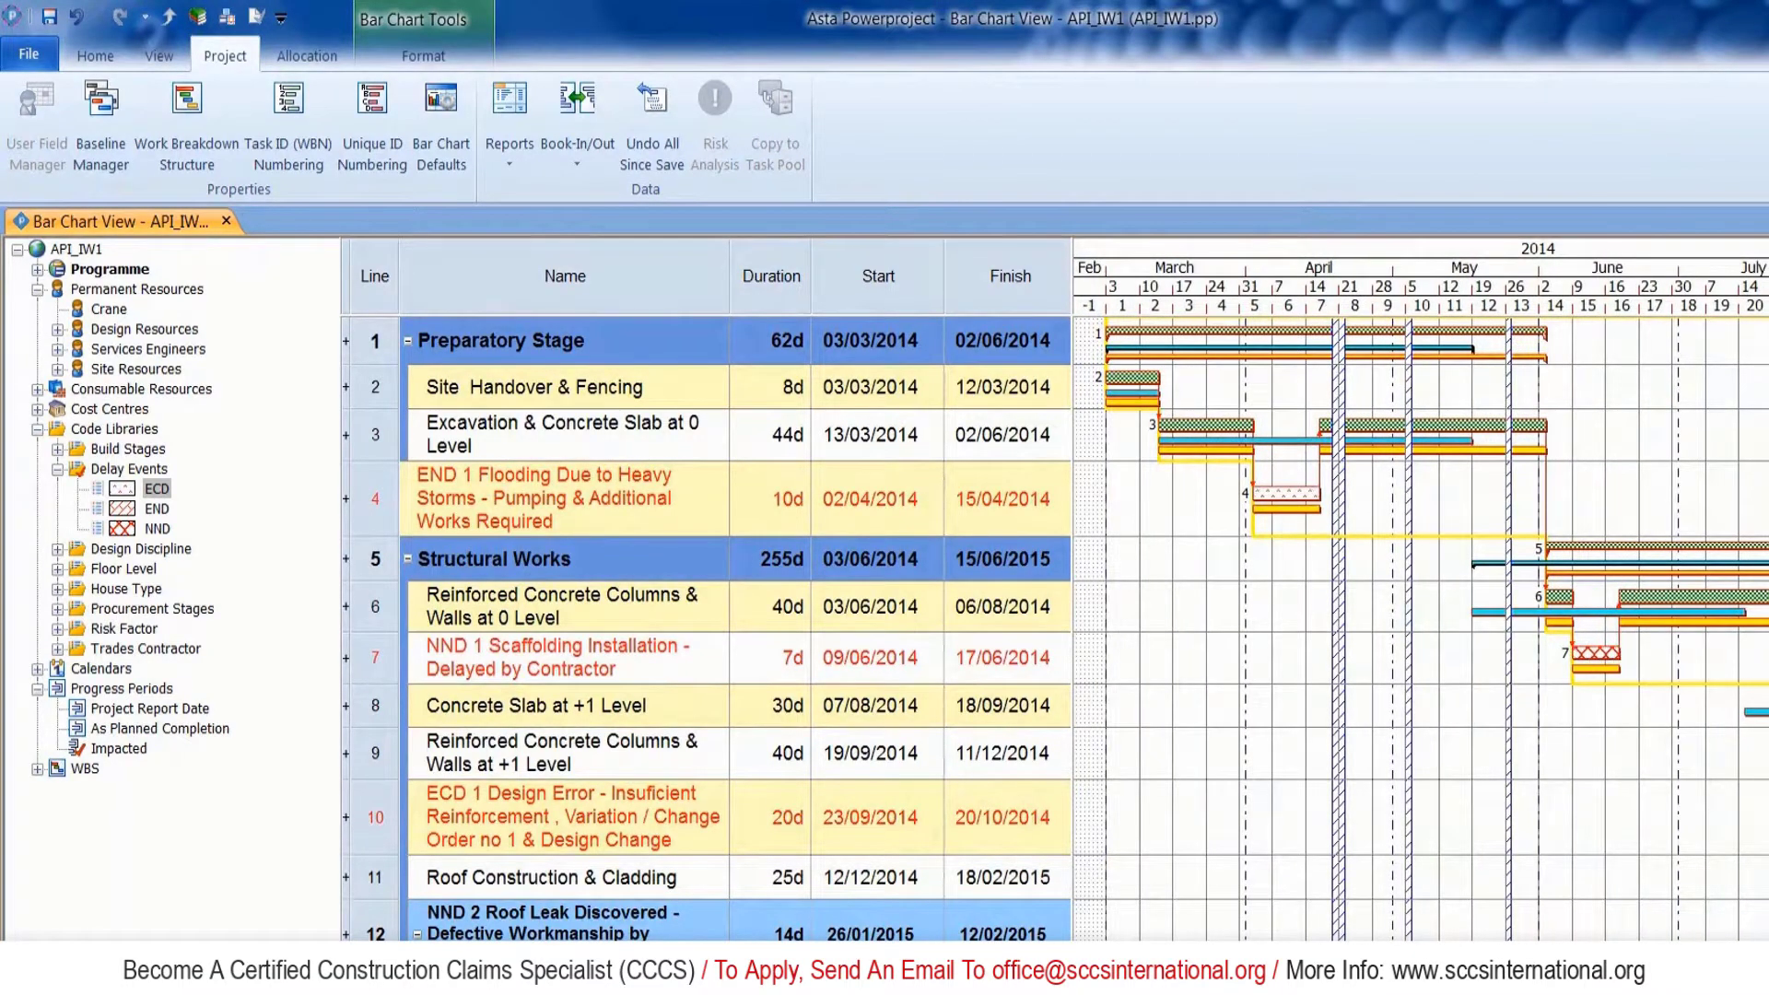
Make As Planned Completion the progress entry period.
{"action": "left_click", "coordinate": [116, 732]}
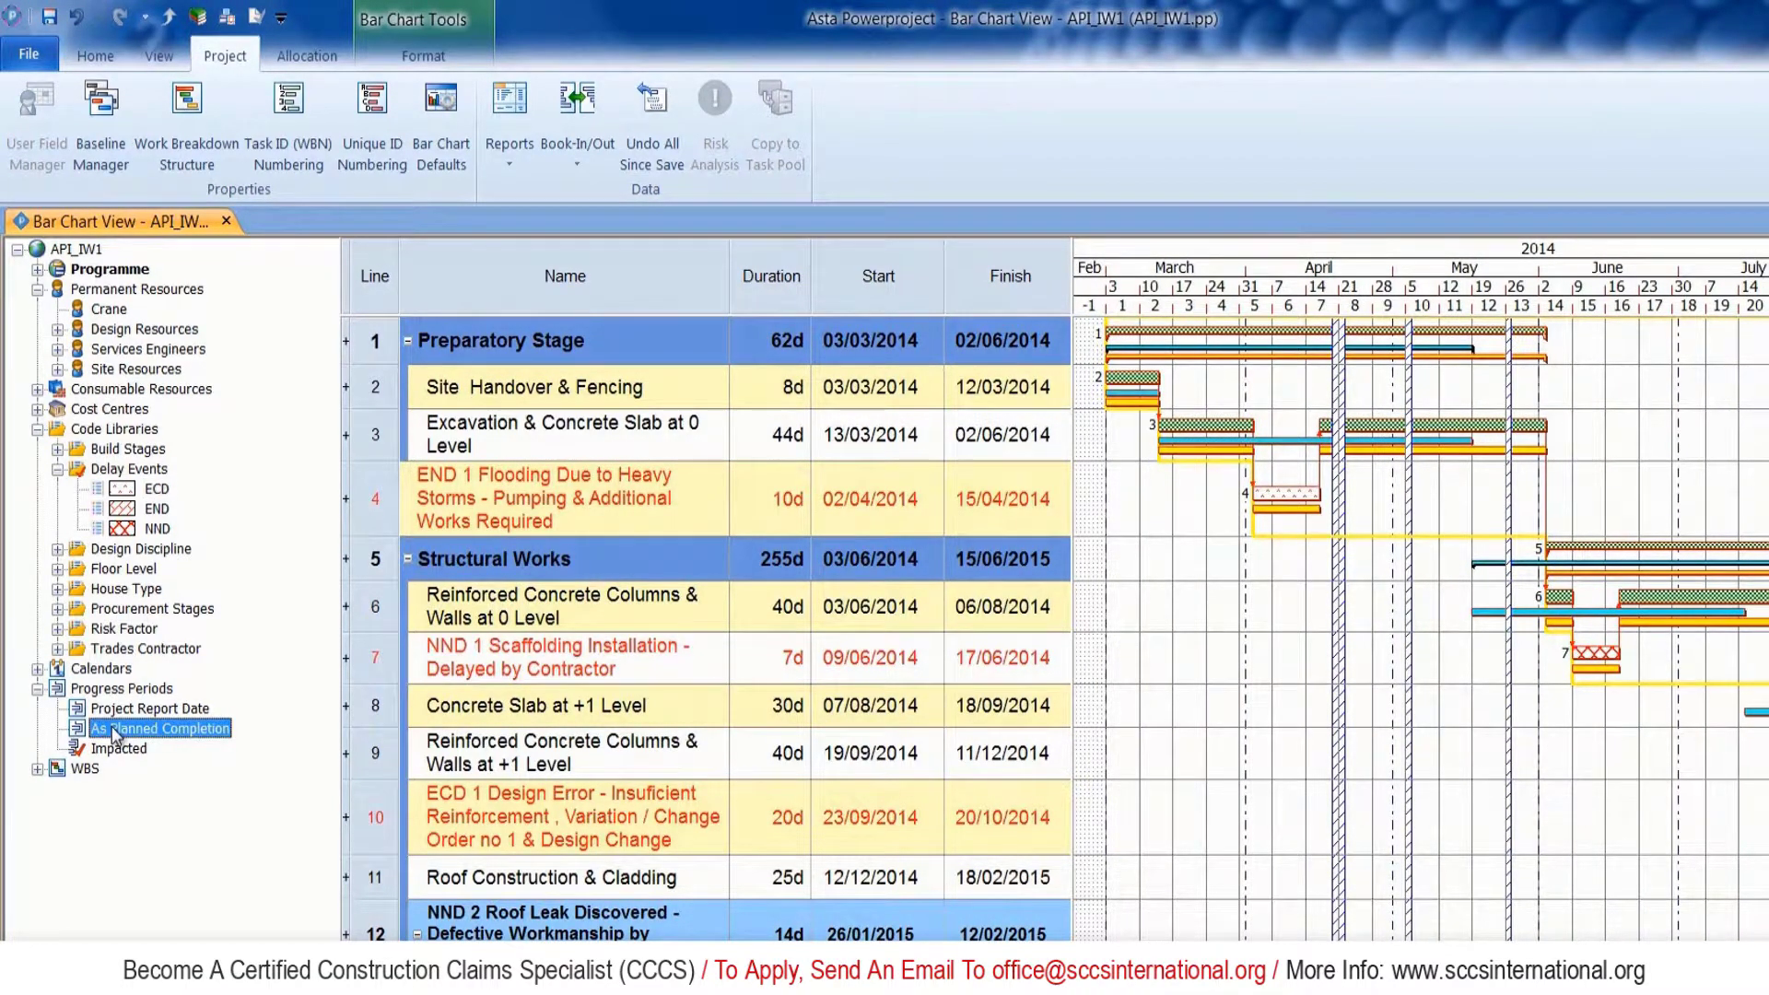
{"action": "right_click", "coordinate": [113, 730]}
{"action": "left_click", "coordinate": [184, 808]}
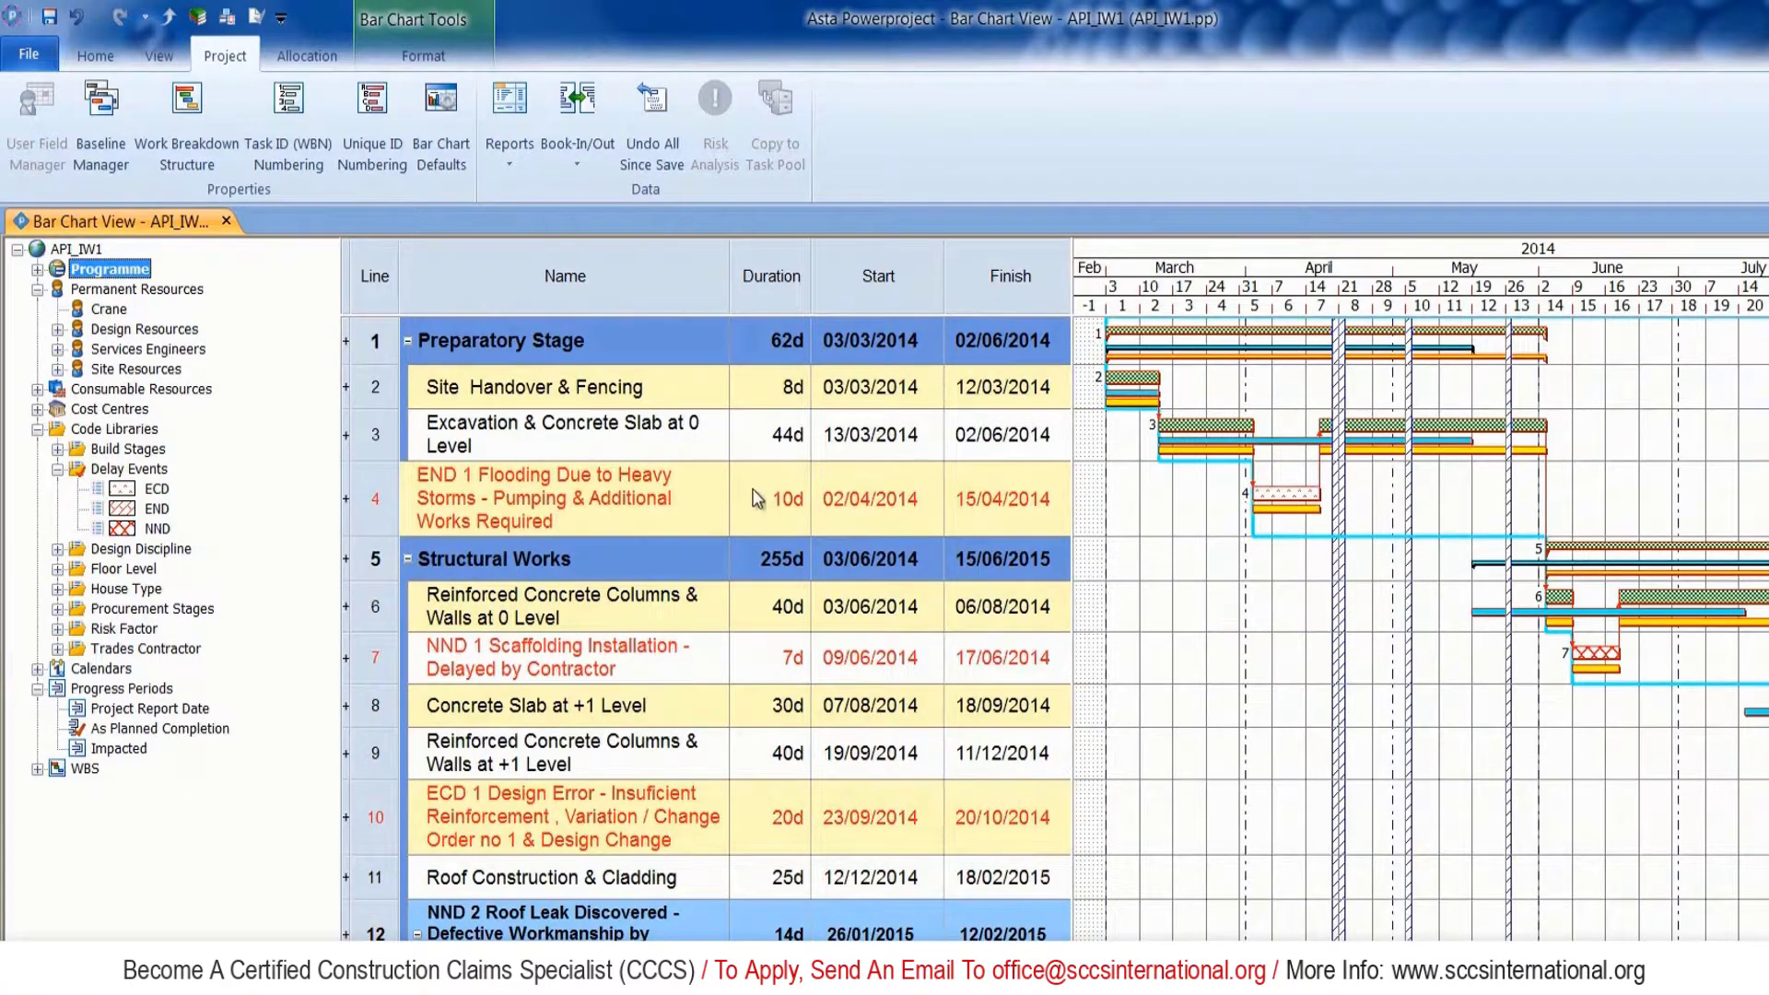
Set the durations of END 1 Flooding, NND 1 Scaffolding Installation and ECD 1 Design Error to 0.
{"action": "double_click", "coordinate": [785, 496]}
{"action": "type", "text": "0"}
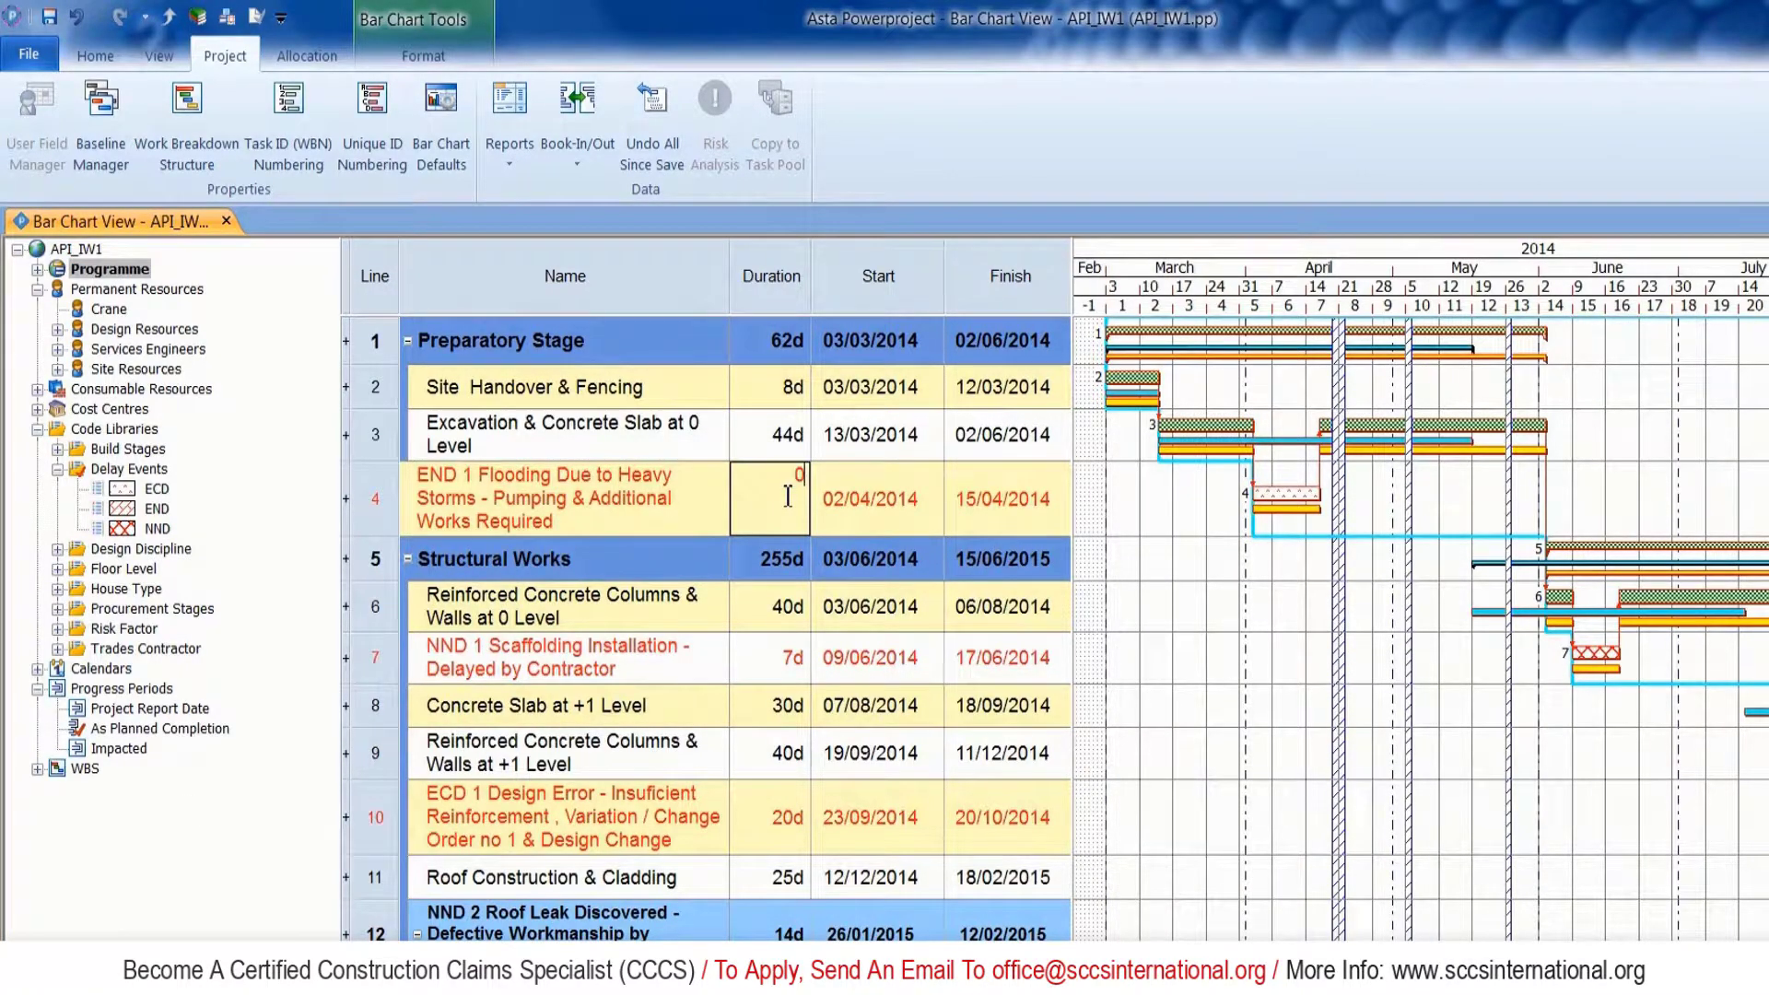
{"action": "key", "text": "Return"}
{"action": "key", "text": "Down"}
{"action": "key", "text": "Down"}
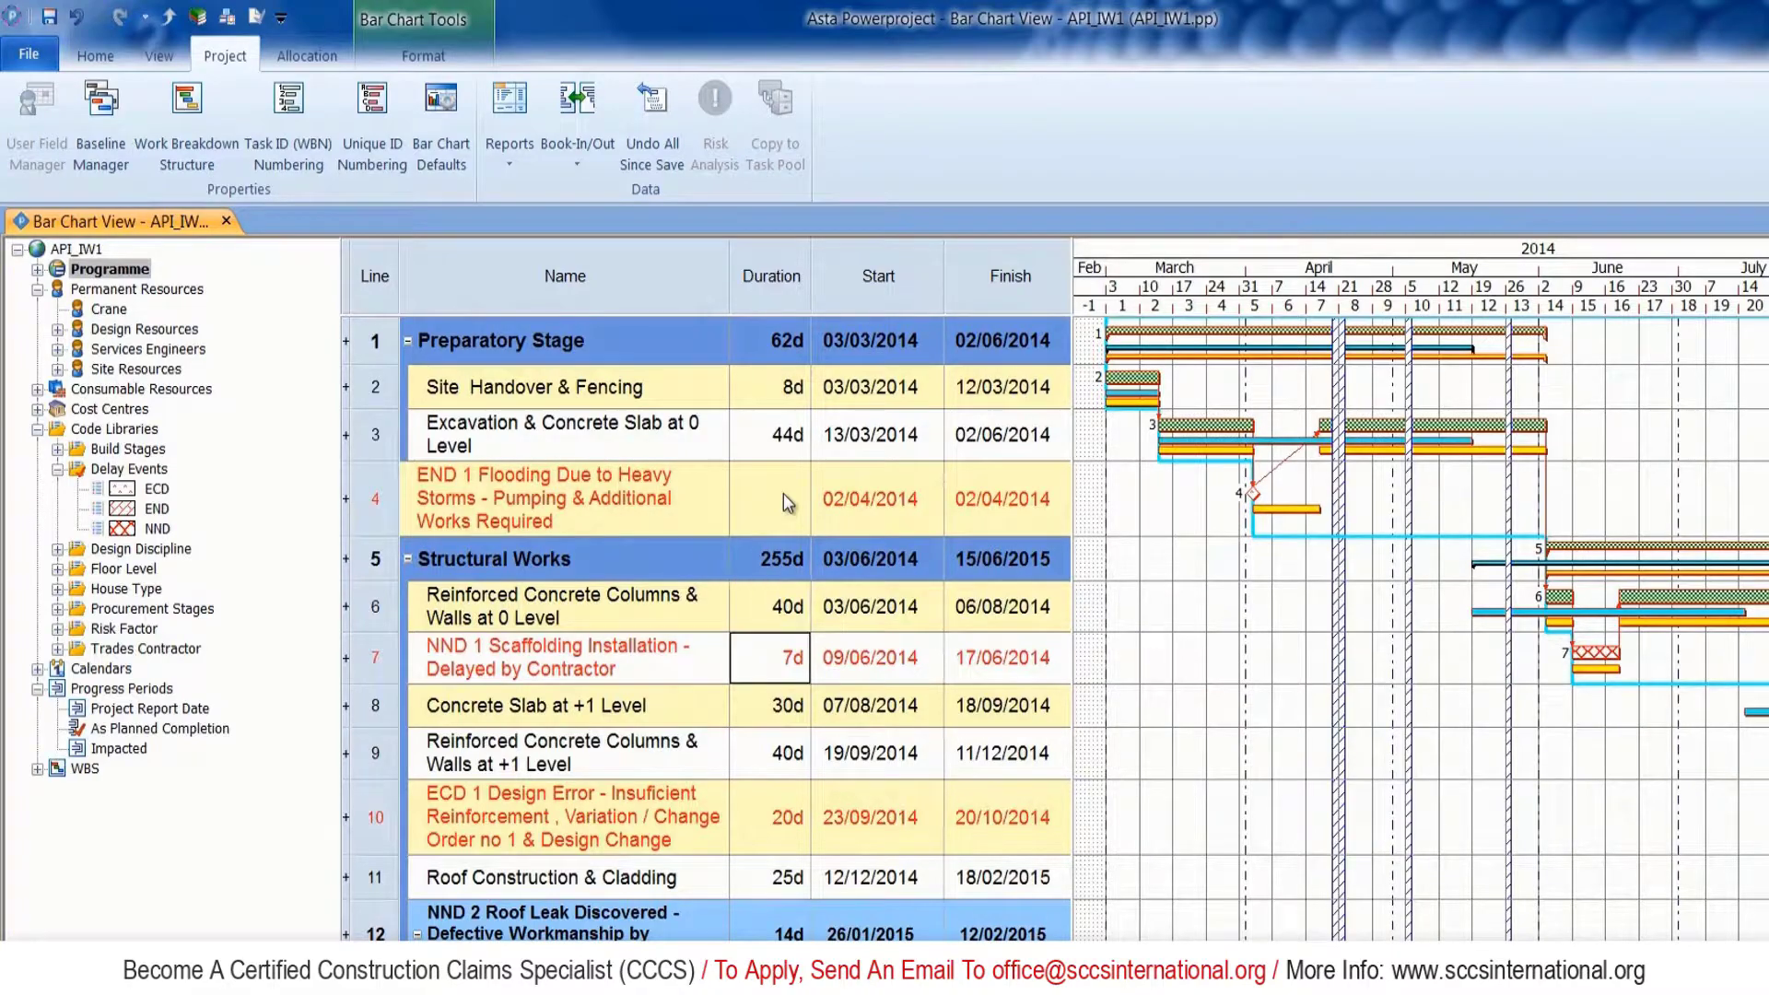
{"action": "type", "text": "0"}
{"action": "key", "text": "Return"}
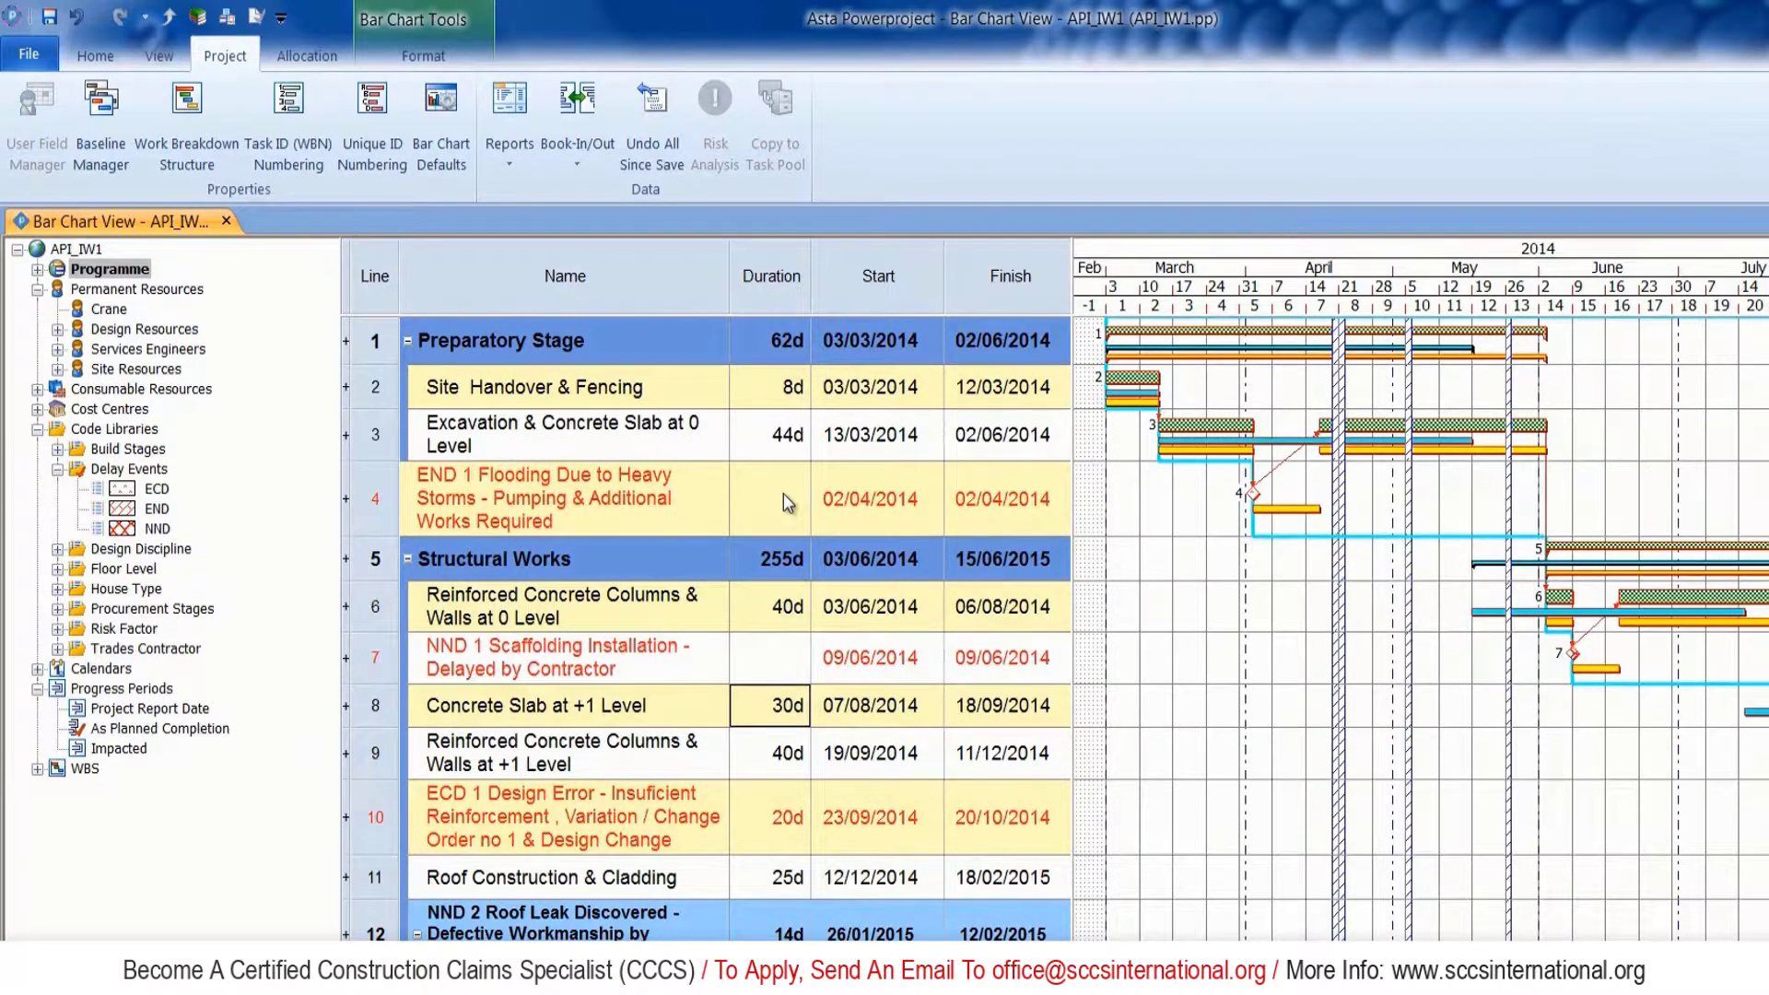
{"action": "key", "text": "Down"}
{"action": "key", "text": "Down"}
{"action": "type", "text": "0"}
{"action": "key", "text": "Return"}
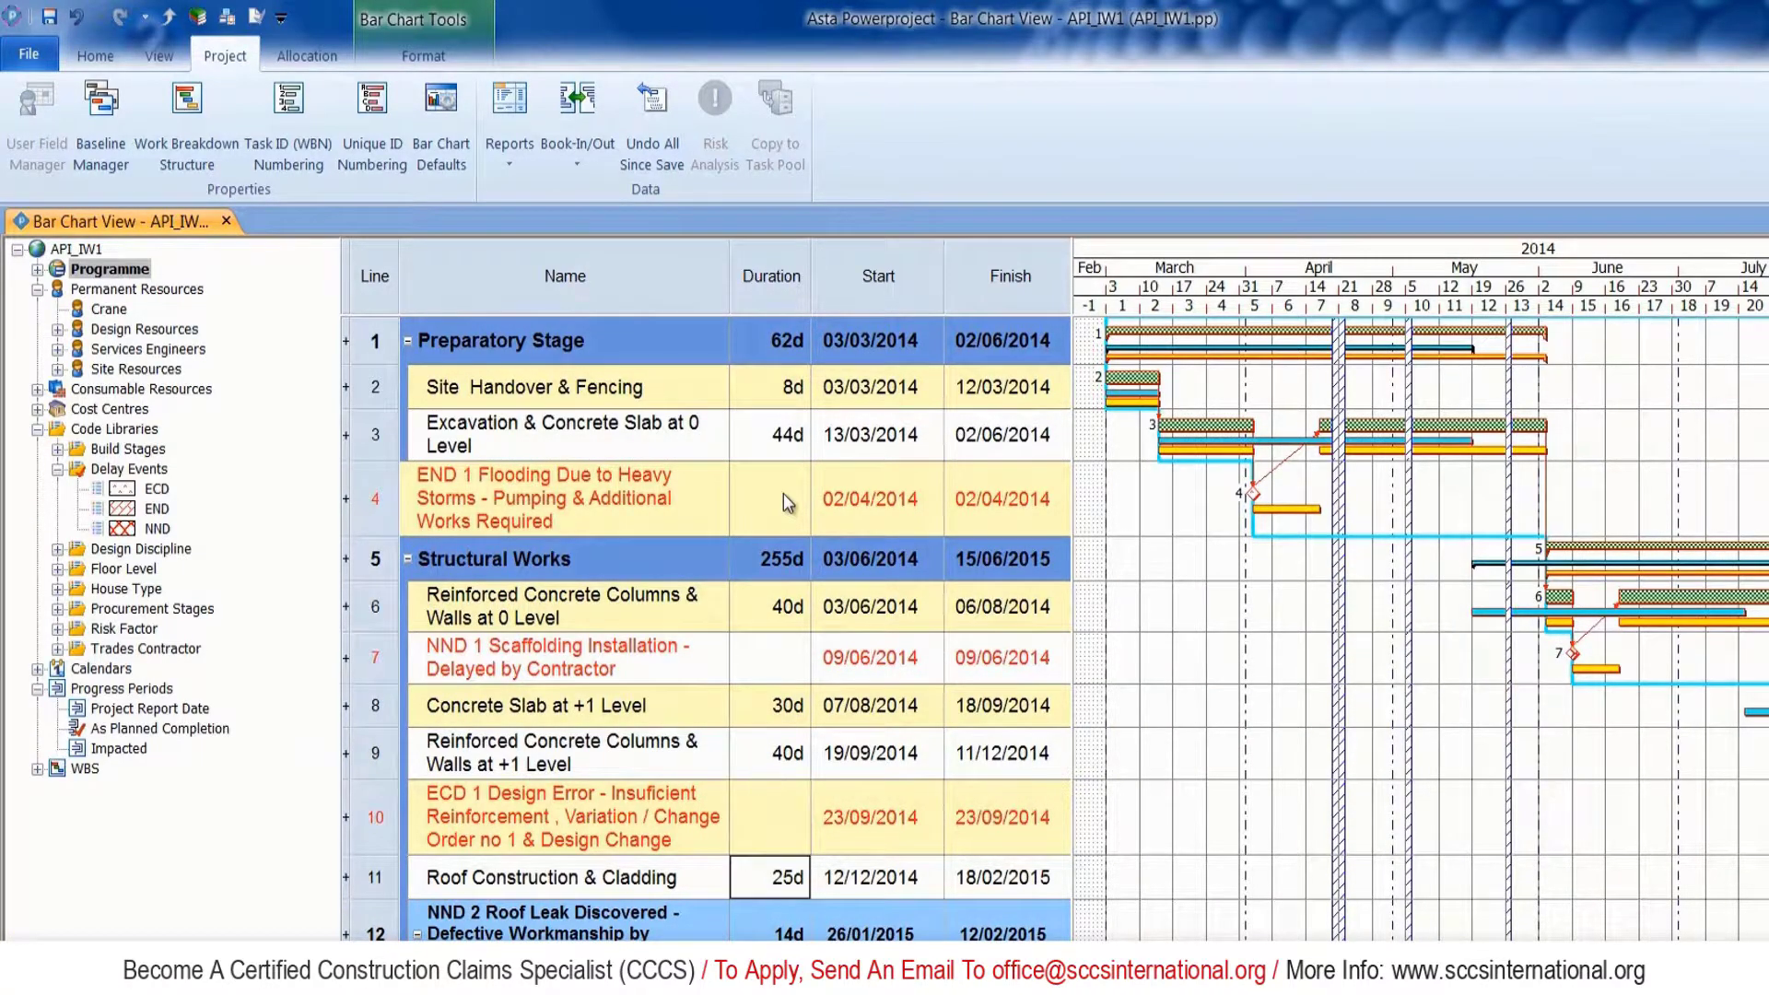
Set the durations of the two NND 2 roof leak tasks, leak detection and remedial works, to 0.
{"action": "key", "text": "Down"}
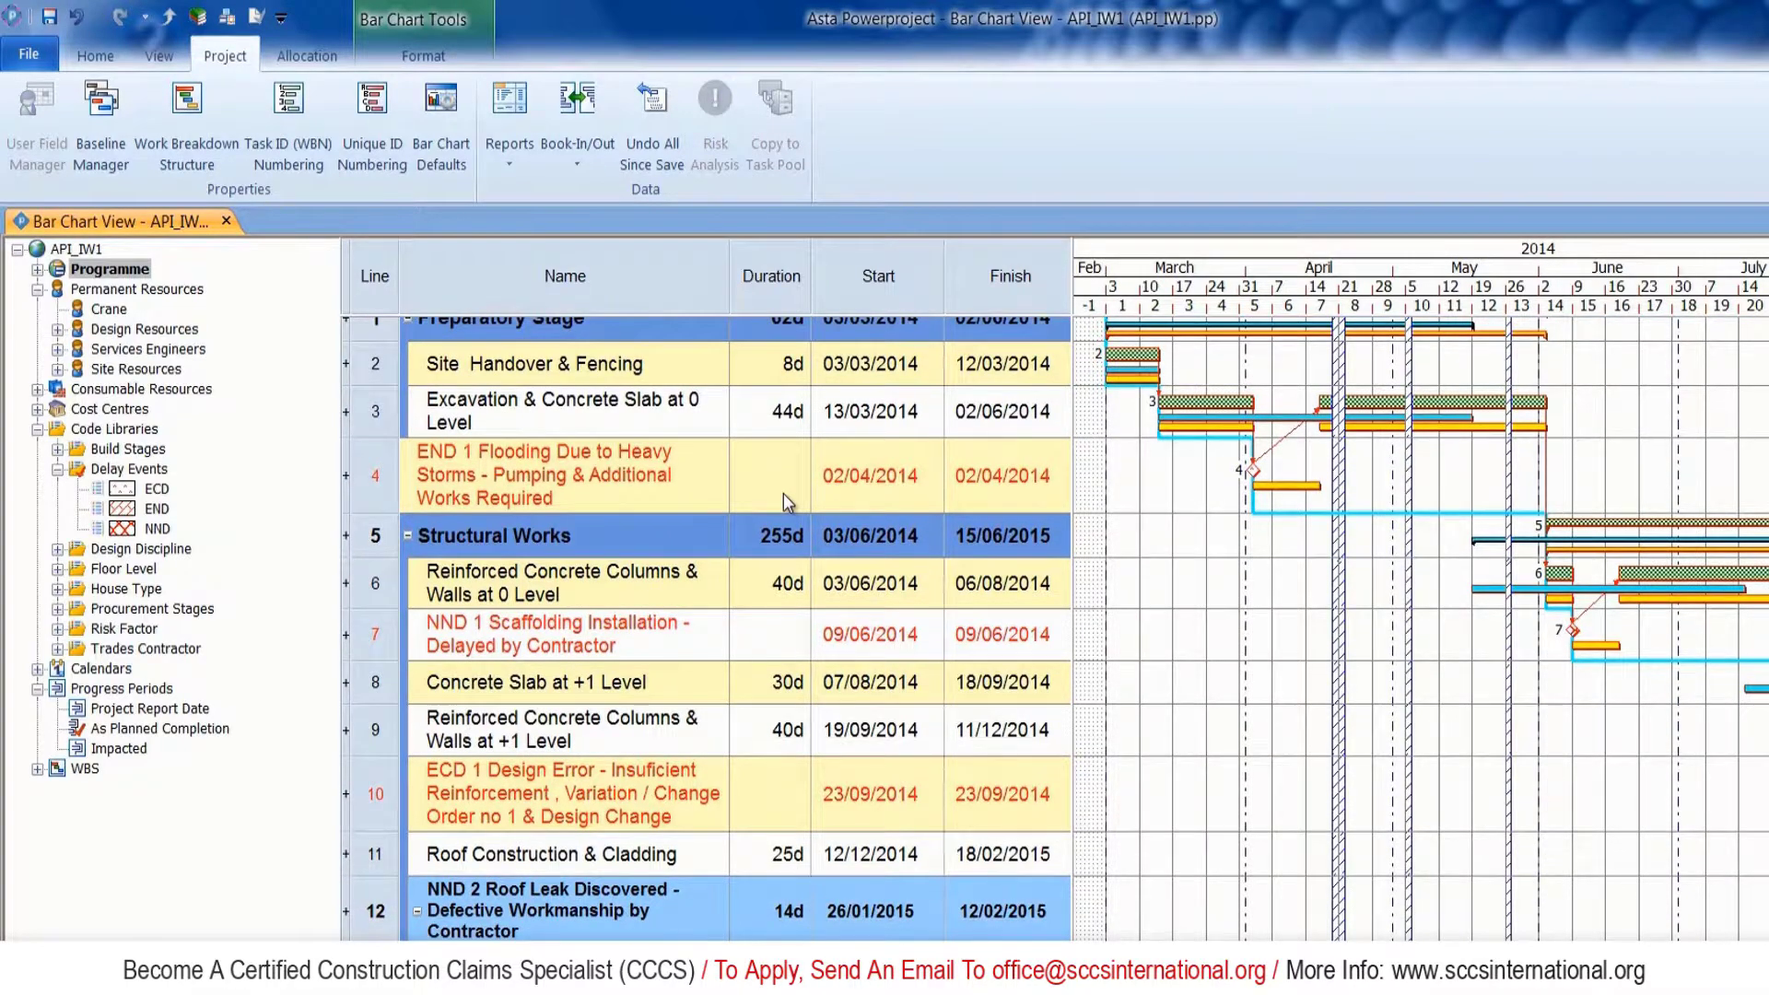
{"action": "type", "text": "0"}
{"action": "key", "text": "Return"}
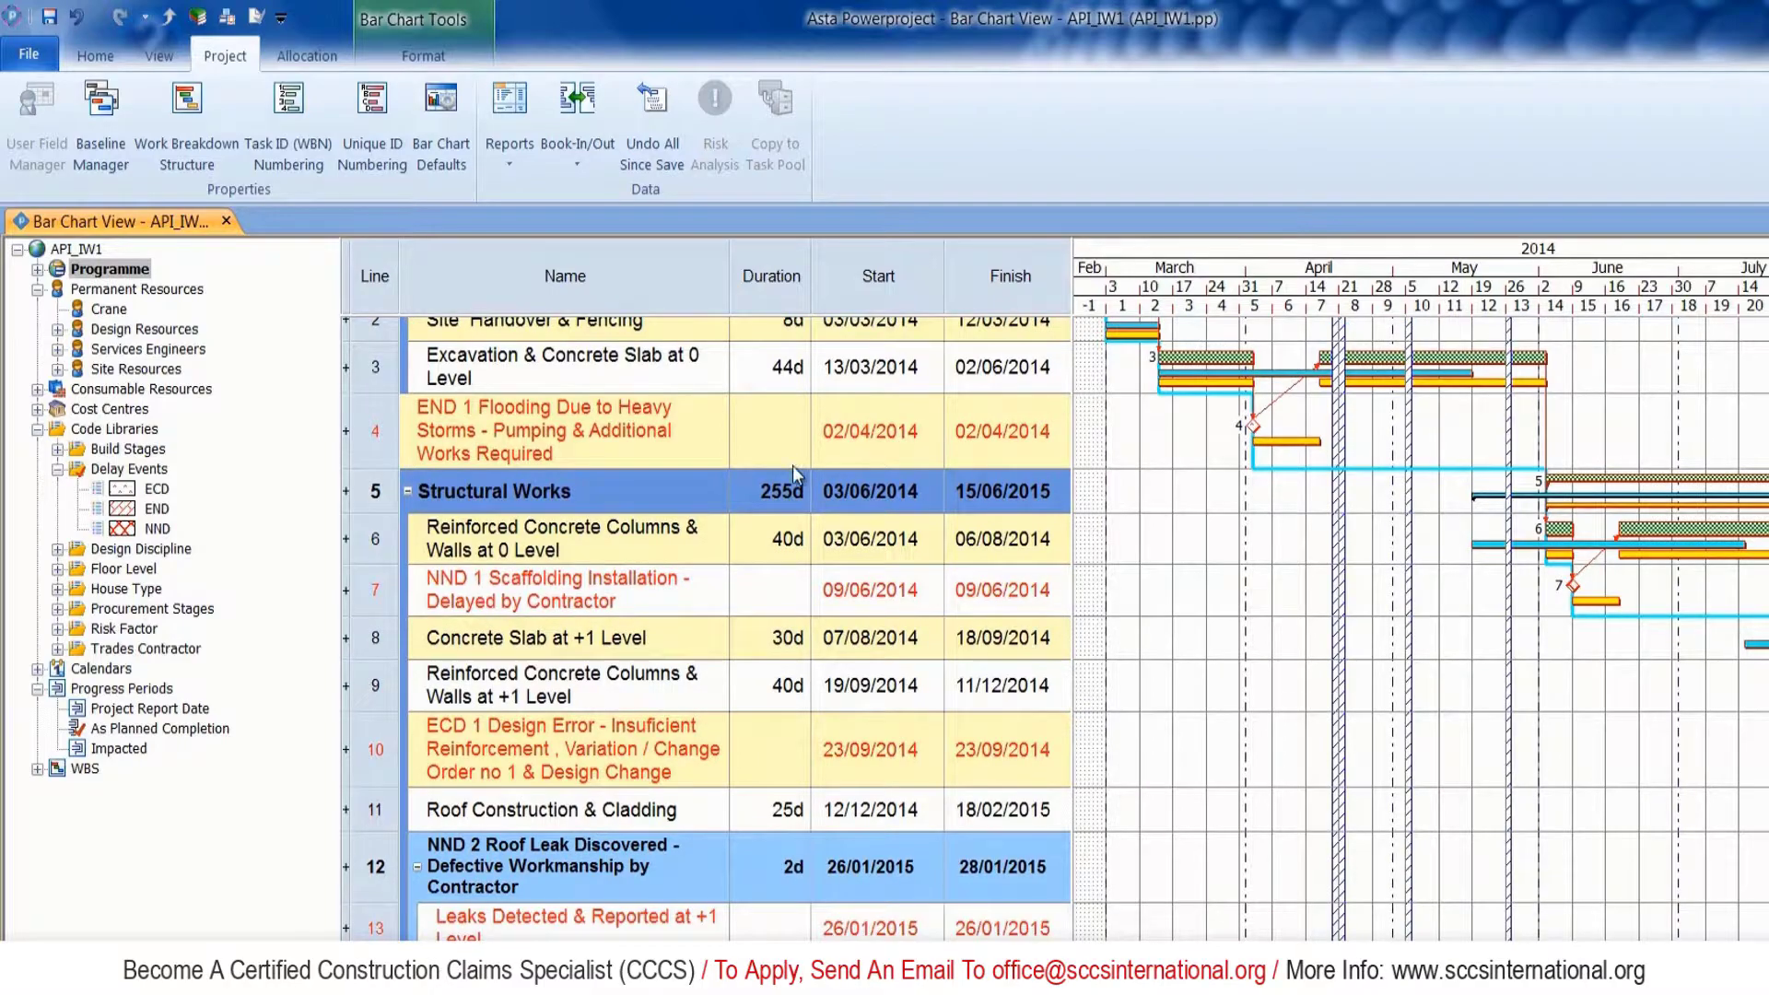
Set the durations of the three ECD 2 tasks, design change, material procurement and additional specialized labor, to 0.
{"action": "scroll", "coordinate": [955, 593], "scroll_direction": "down", "scroll_amount": 2}
{"action": "scroll", "coordinate": [912, 682], "scroll_direction": "down", "scroll_amount": 3}
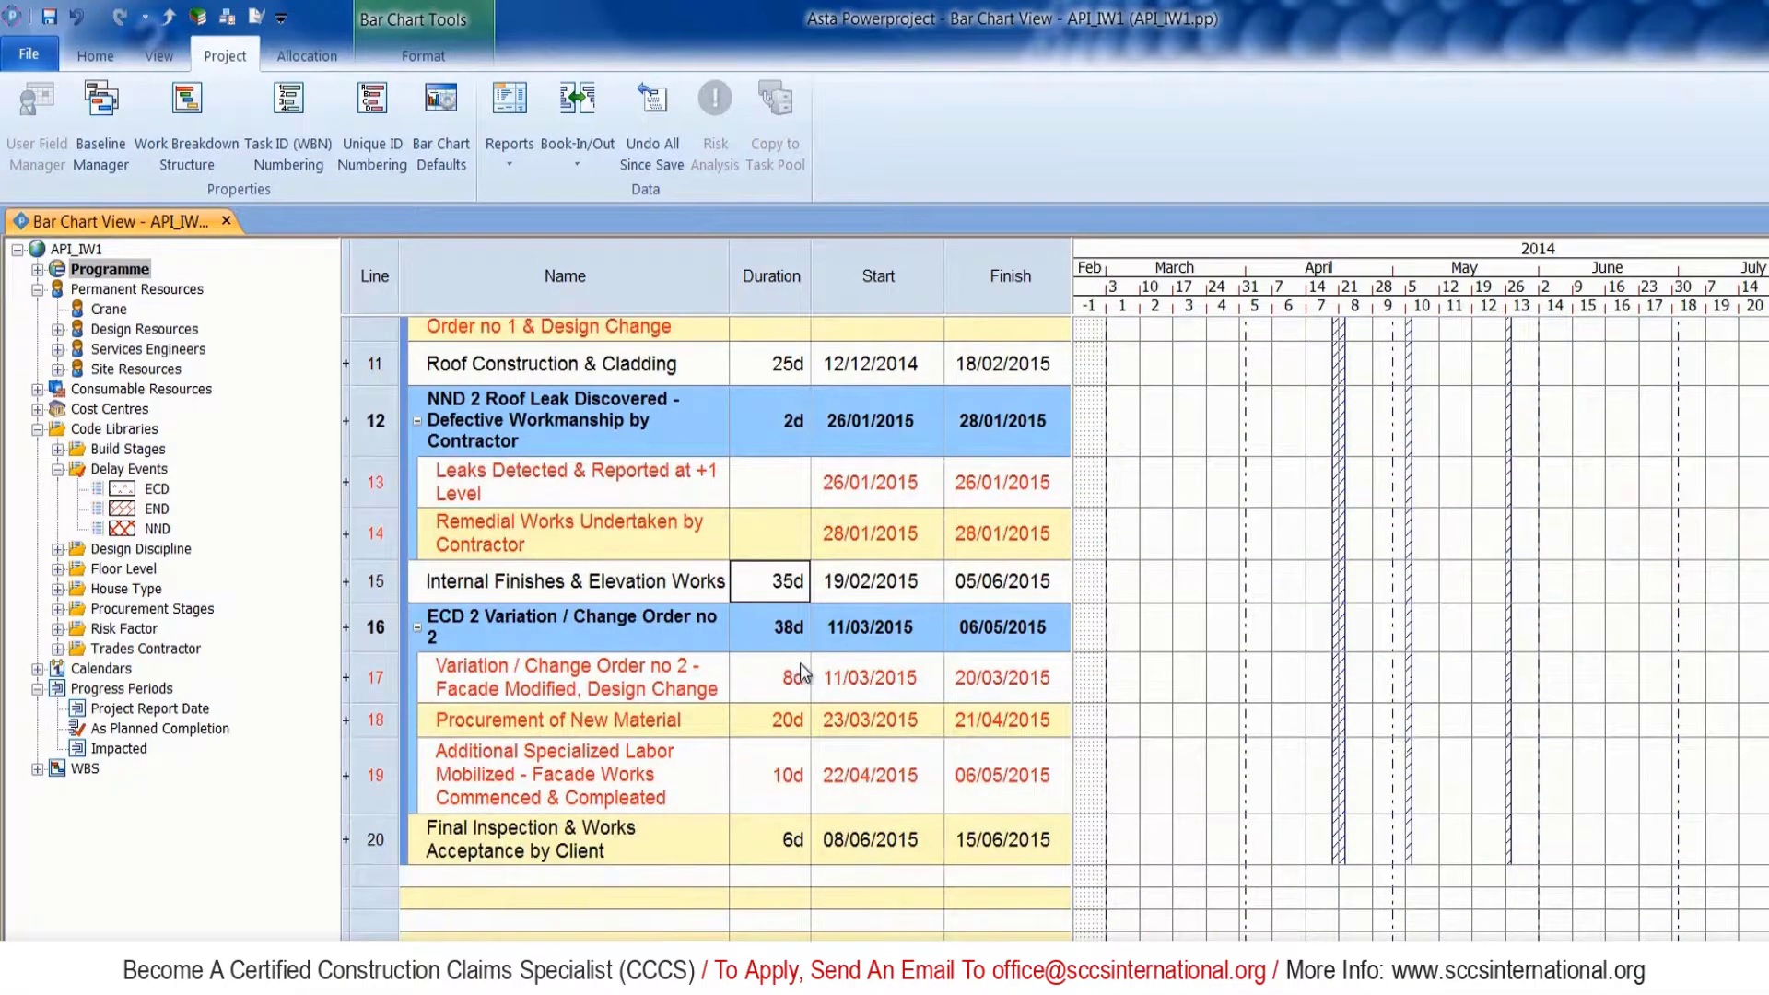
{"action": "key", "text": "Down"}
{"action": "key", "text": "Down"}
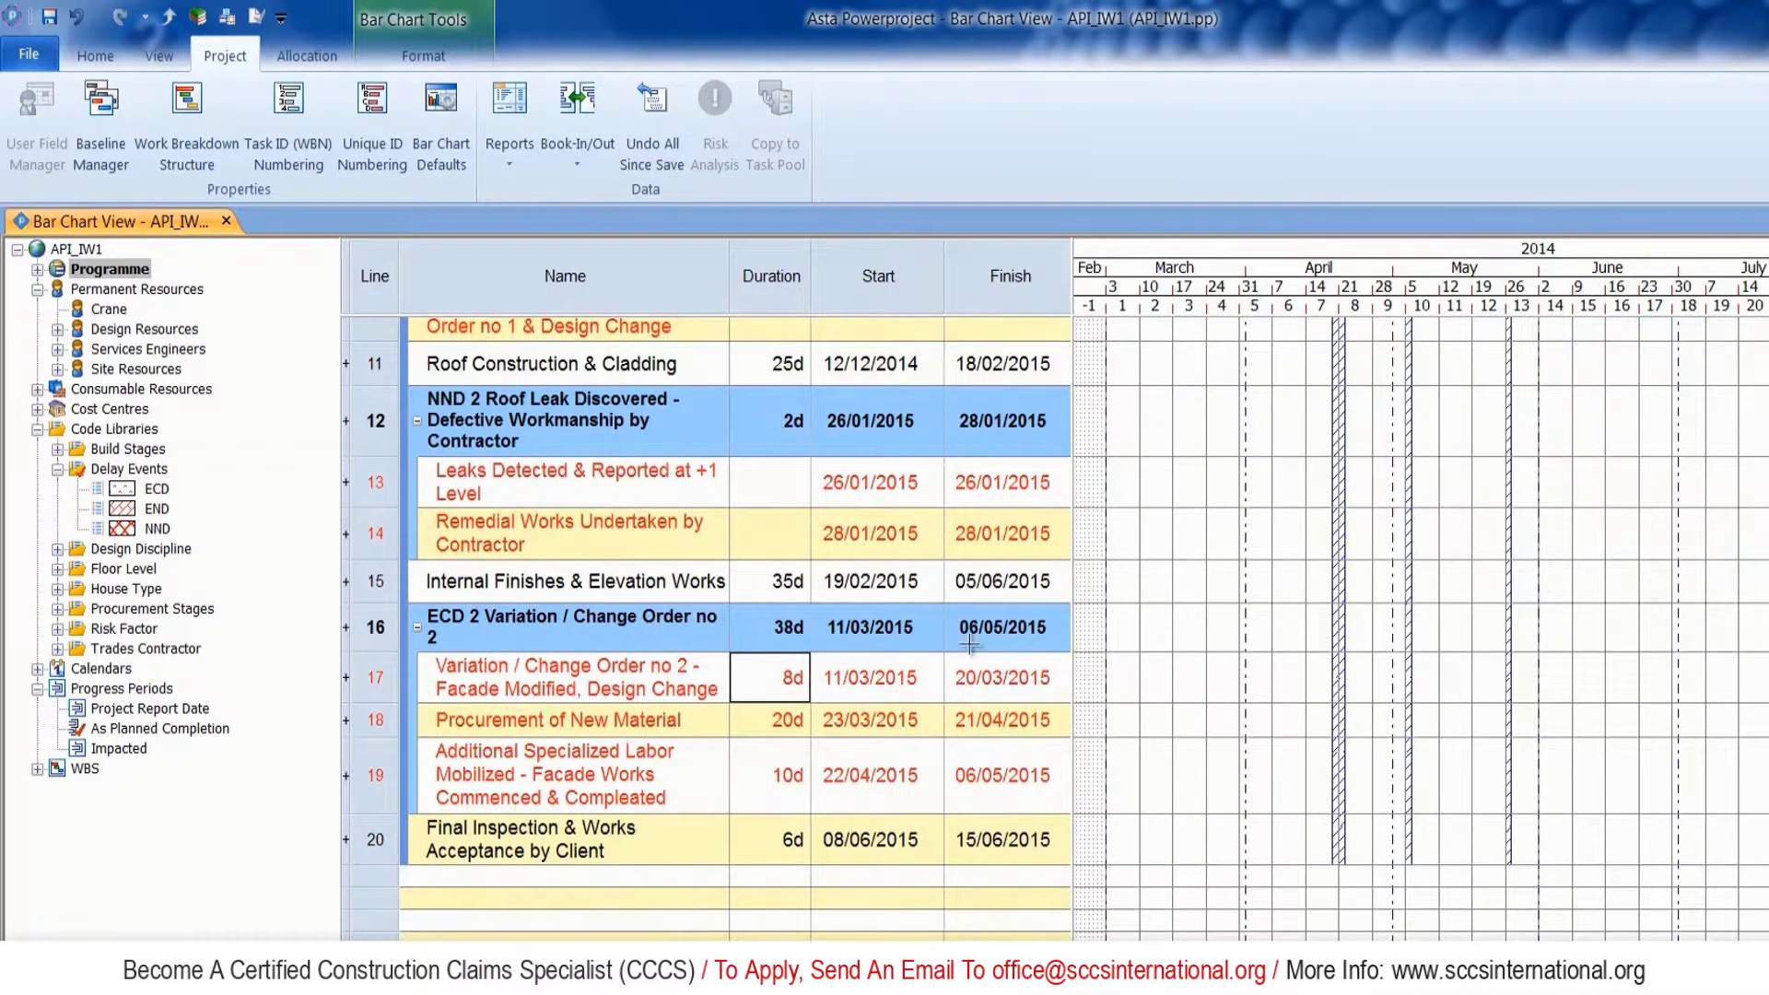
{"action": "type", "text": "0"}
{"action": "key", "text": "Return"}
{"action": "type", "text": "0"}
{"action": "key", "text": "Return"}
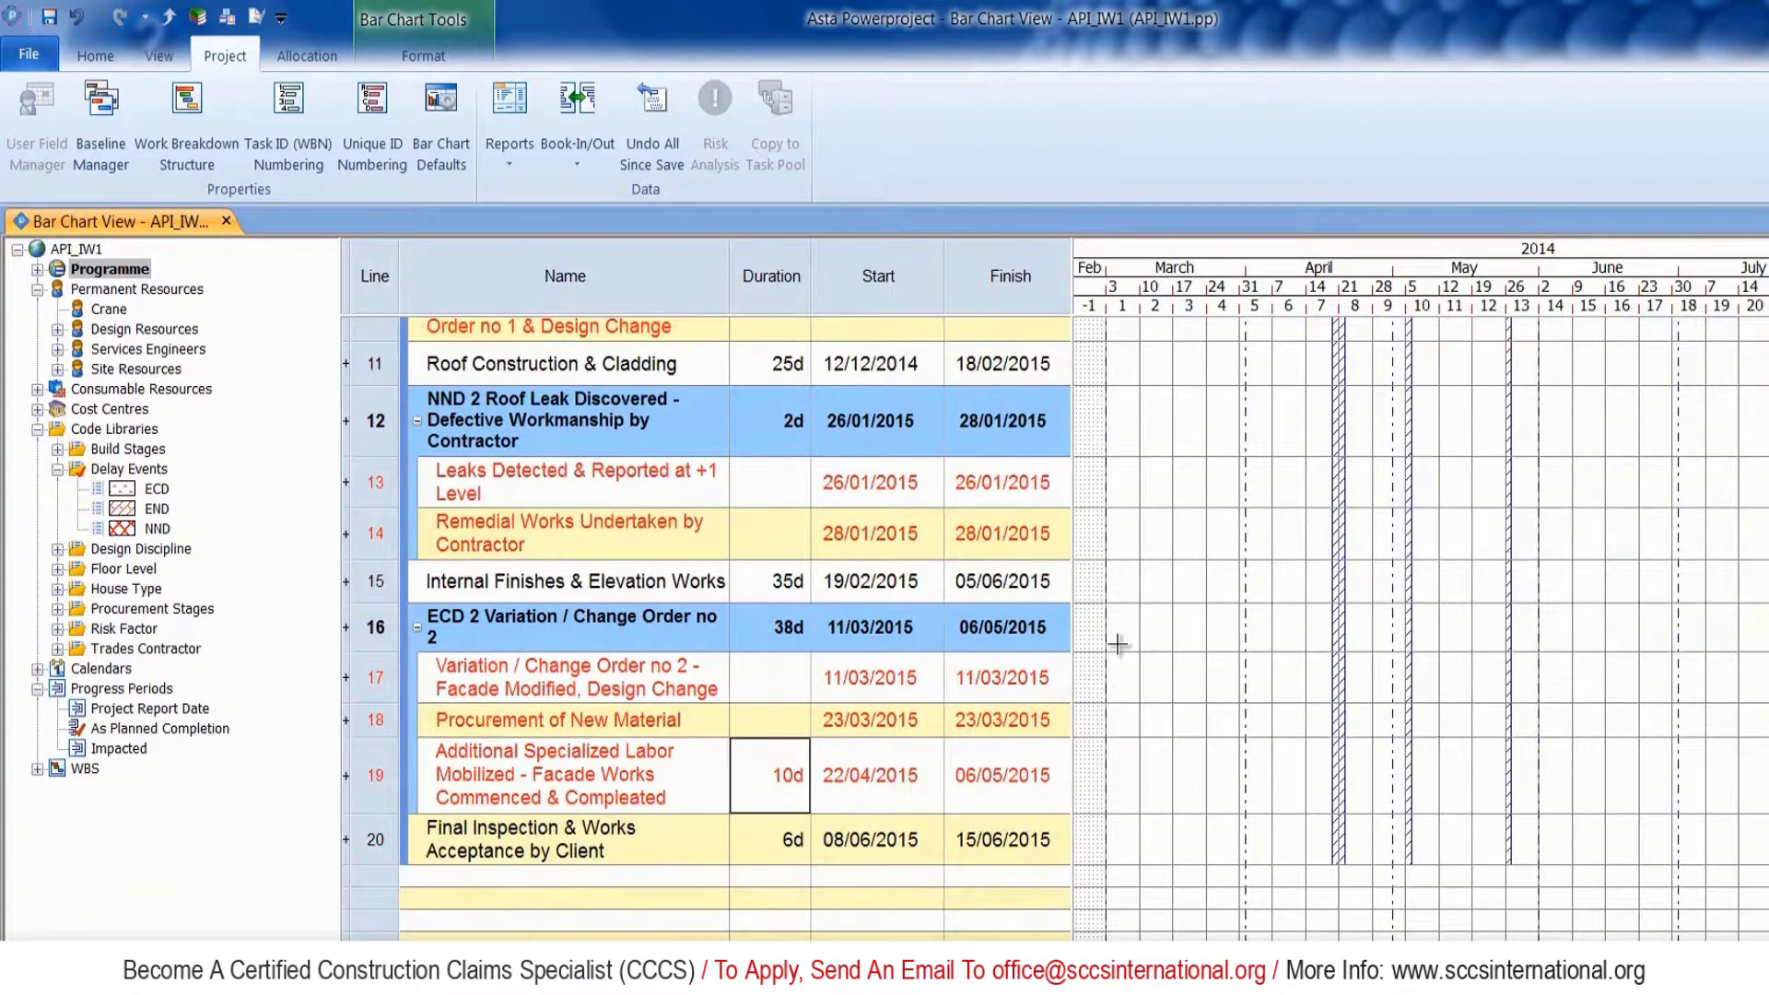
{"action": "type", "text": "0"}
{"action": "key", "text": "Return"}
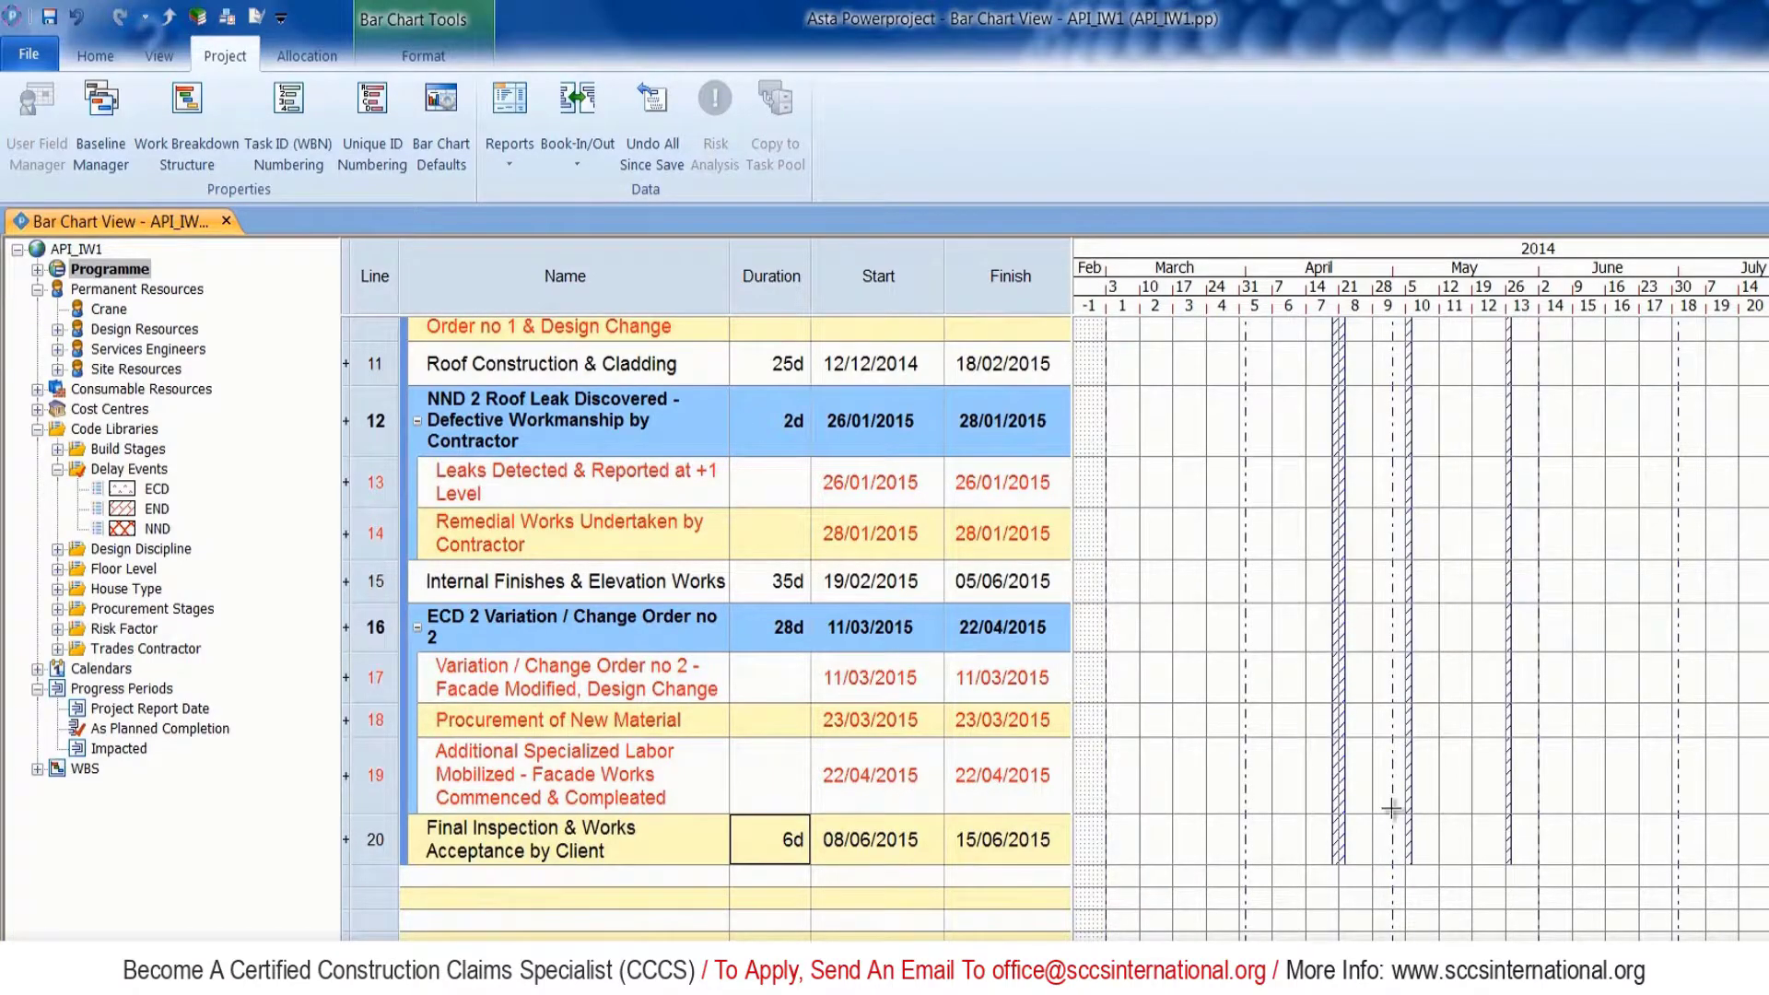
Examine the zero-duration delay events and their links against the Impacted baseline bars.
{"action": "scroll", "coordinate": [1386, 802], "scroll_direction": "up", "scroll_amount": 10}
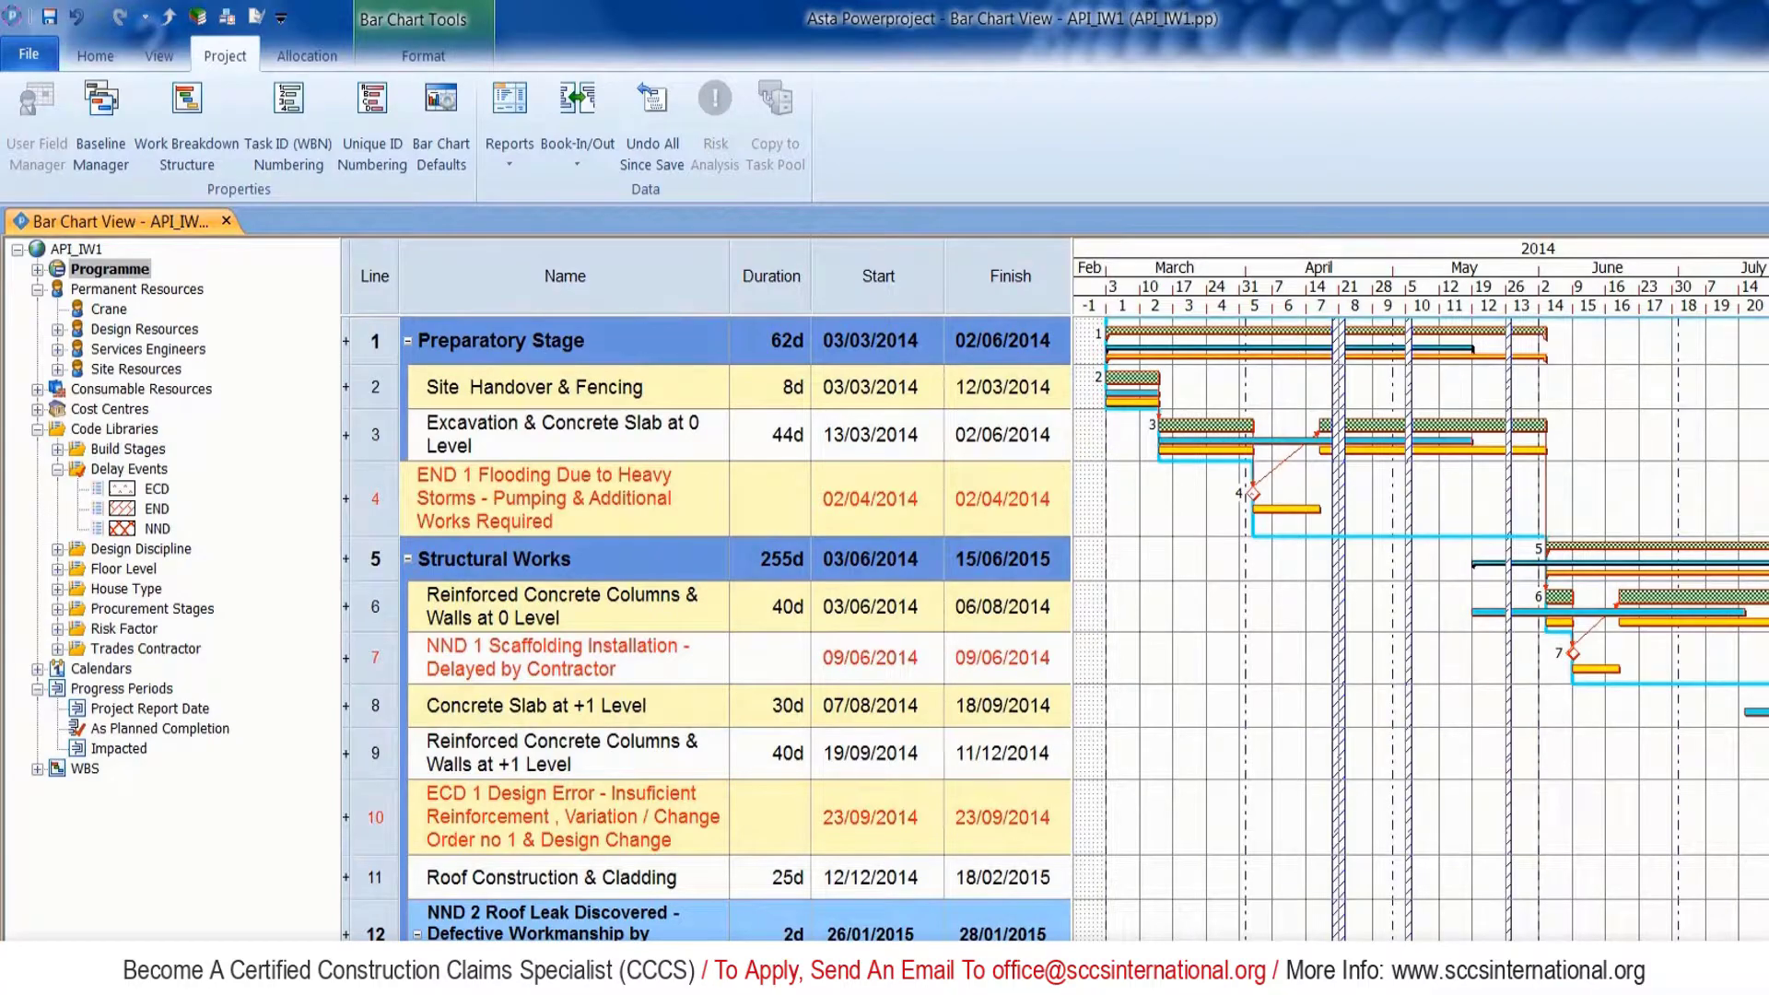
{"action": "scroll", "coordinate": [1419, 626], "scroll_direction": "left", "scroll_amount": 5}
{"action": "scroll", "coordinate": [1418, 627], "scroll_direction": "right", "scroll_amount": 5}
{"action": "scroll", "coordinate": [1418, 627], "scroll_direction": "down", "scroll_amount": 5}
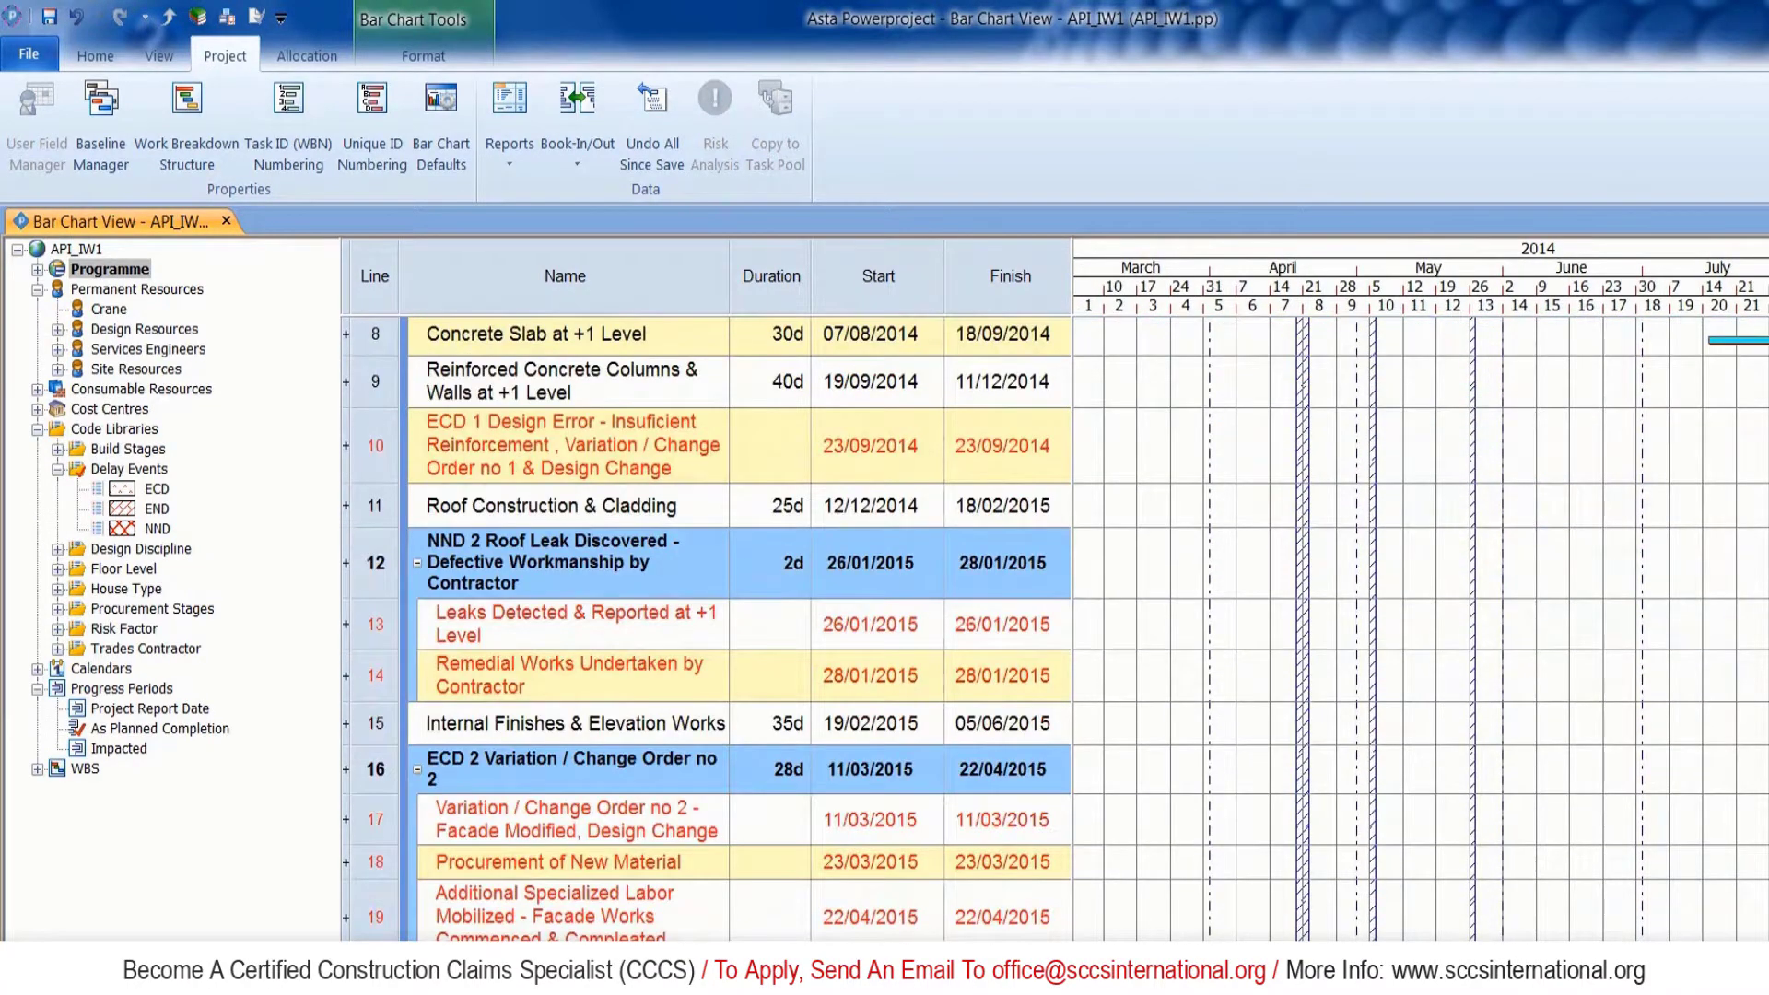
{"action": "scroll", "coordinate": [1419, 617], "scroll_direction": "right", "scroll_amount": 15}
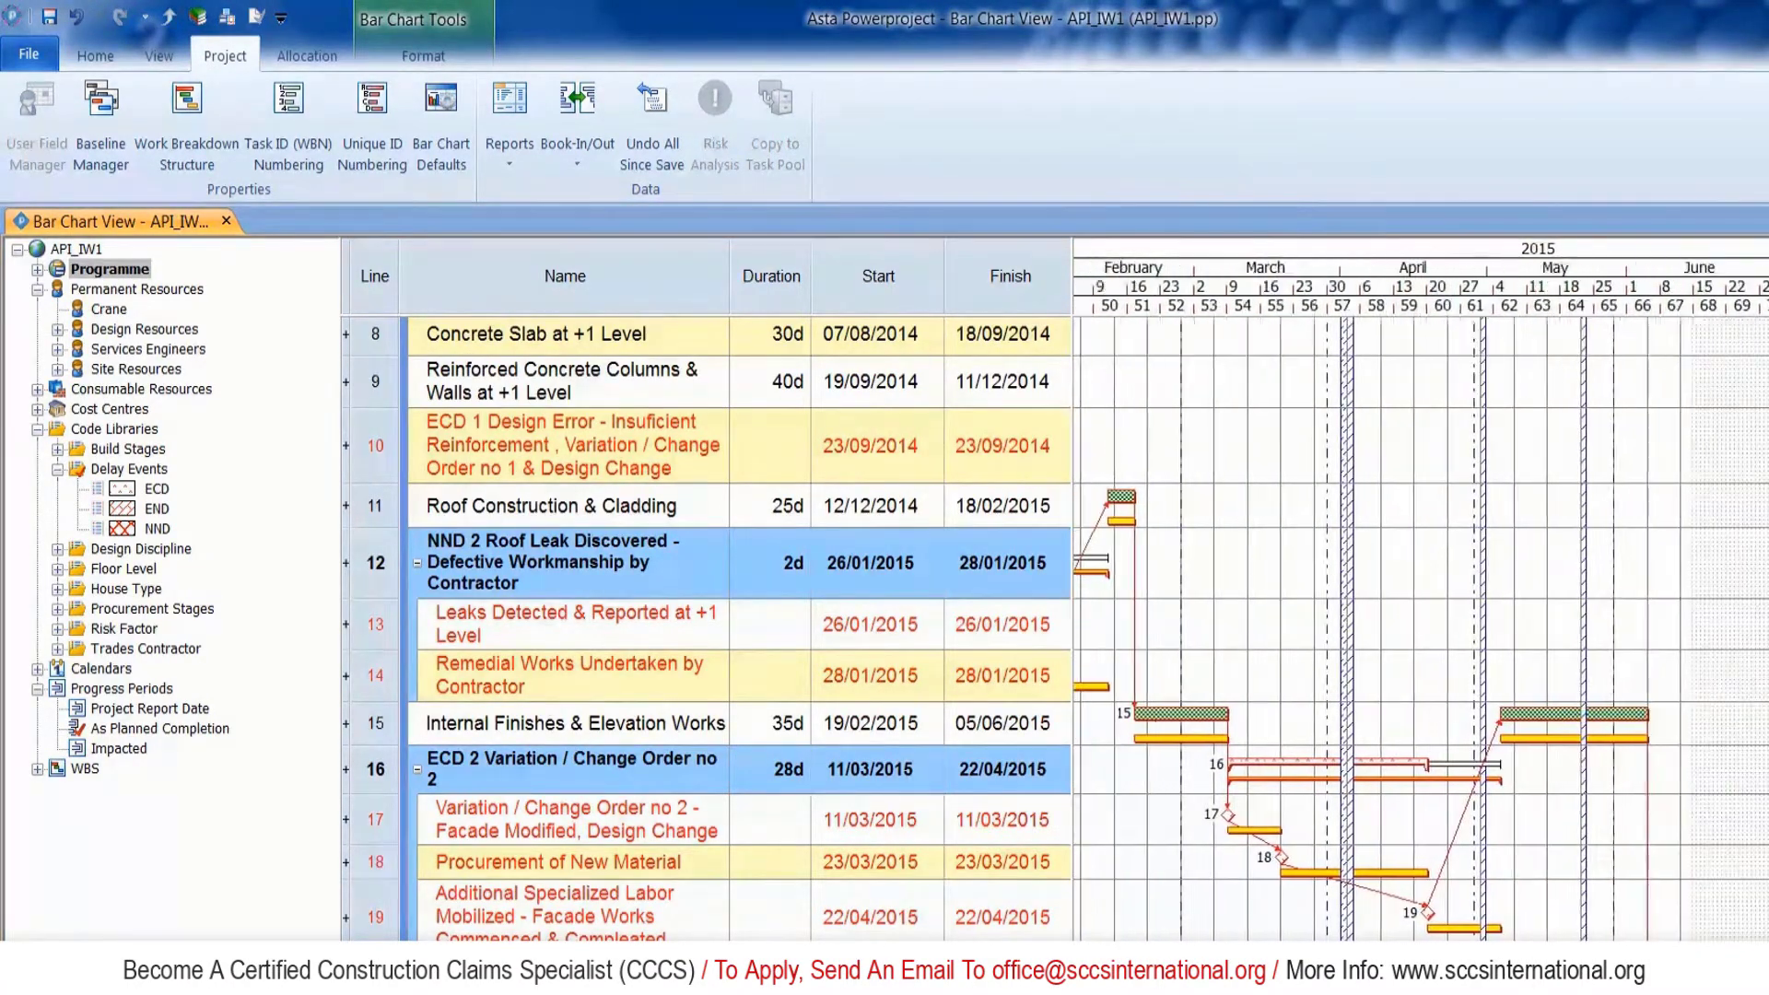
{"action": "scroll", "coordinate": [1419, 617], "scroll_direction": "left", "scroll_amount": 4}
{"action": "scroll", "coordinate": [1418, 617], "scroll_direction": "left", "scroll_amount": 5}
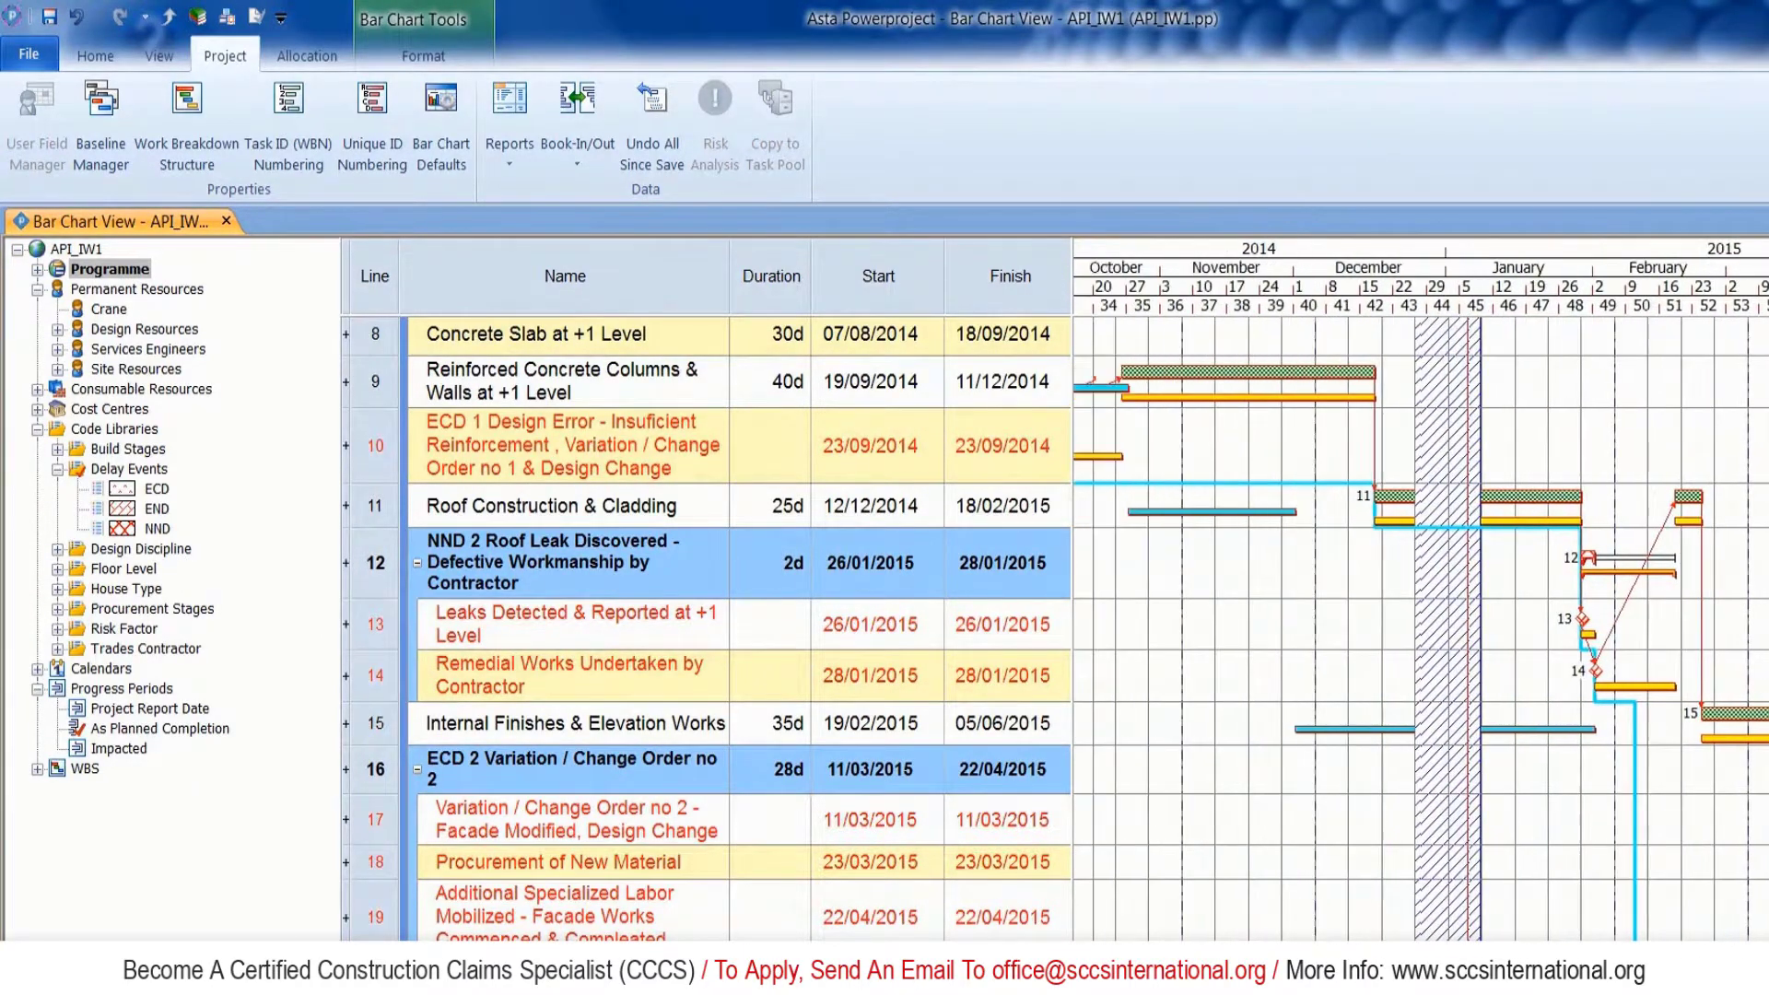
Reschedule the programme with no progress line straightening and As Planned Completion as the progress entry period.
{"action": "left_click", "coordinate": [106, 53]}
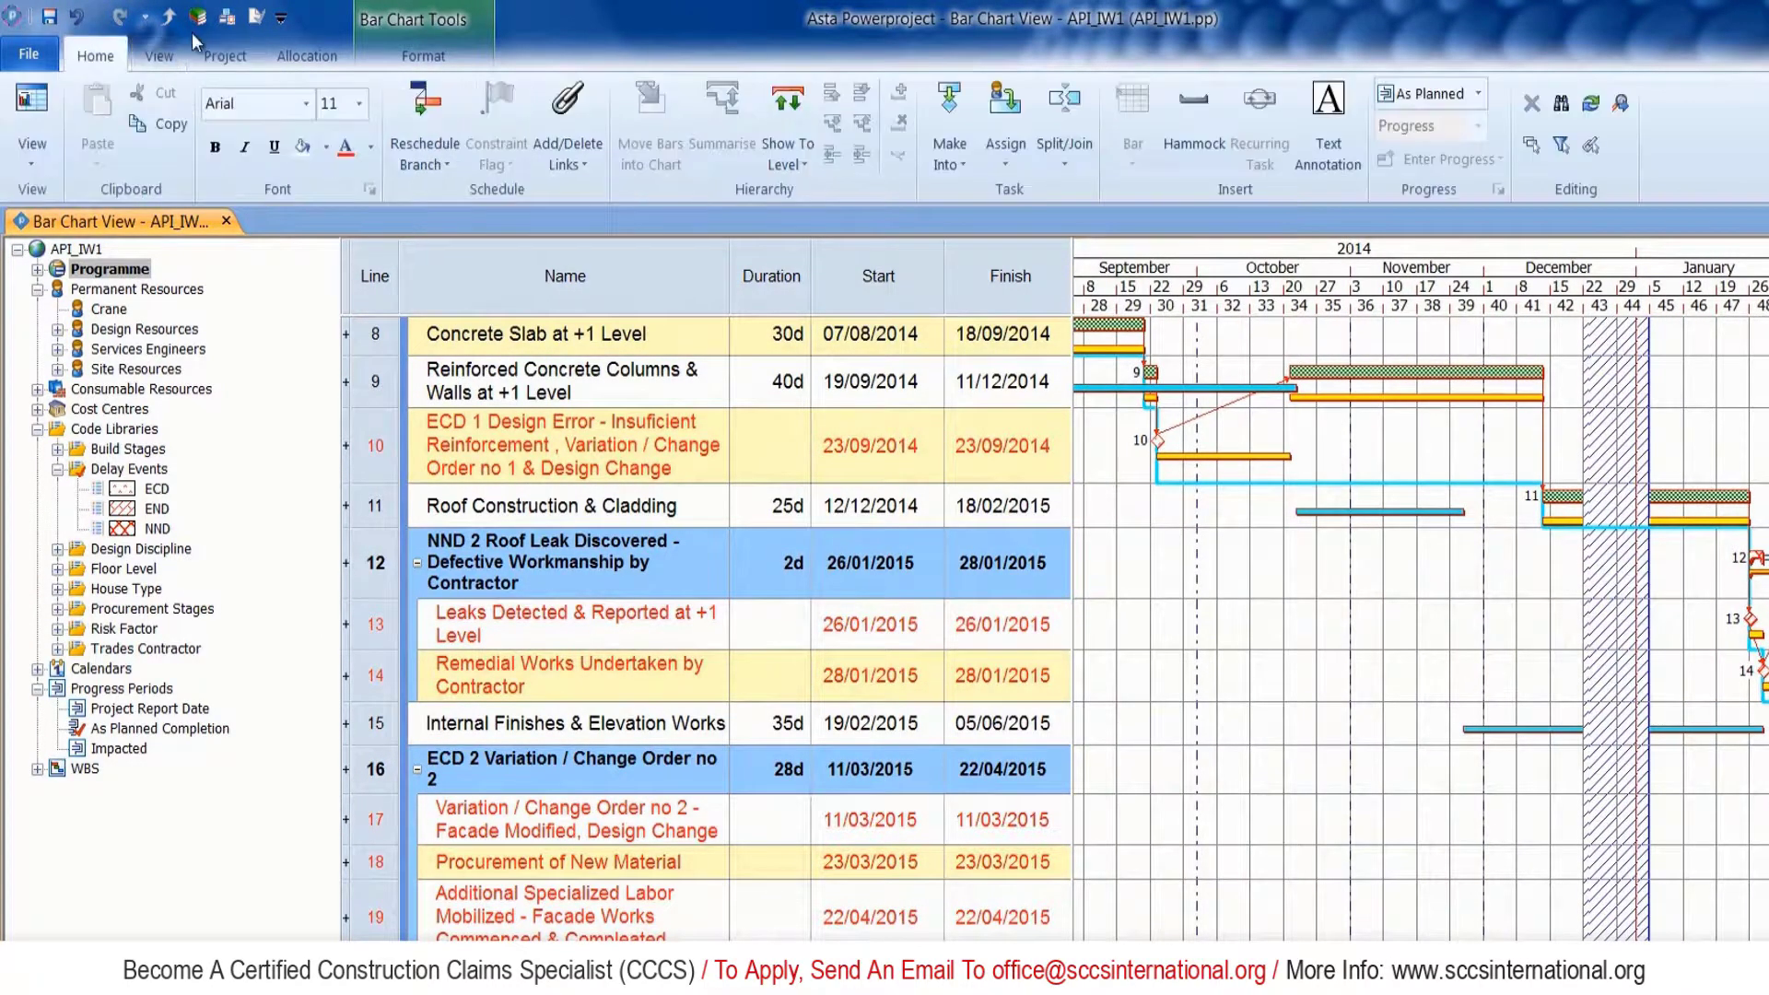
{"action": "left_click", "coordinate": [429, 164]}
{"action": "left_click", "coordinate": [475, 256]}
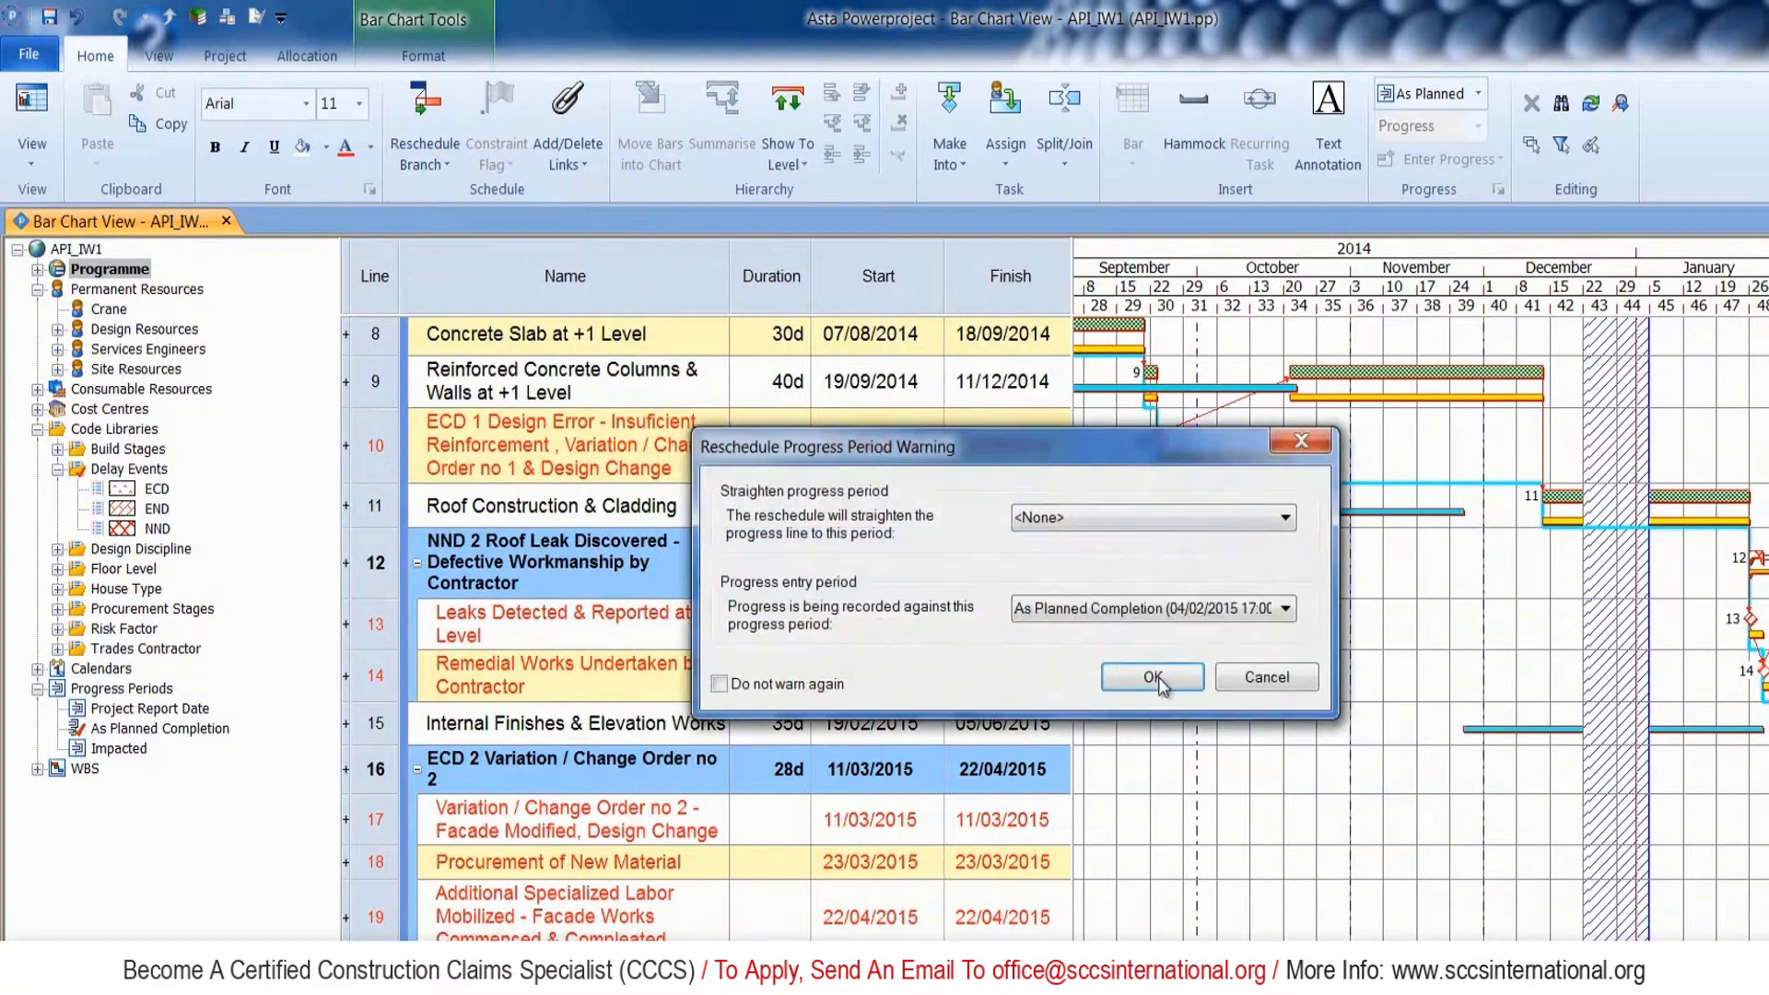
{"action": "left_click", "coordinate": [1163, 678]}
Compare the rescheduled task bars with the As Planned and Impacted baselines through to Final Inspection & Works Acceptance.
{"action": "scroll", "coordinate": [1262, 433], "scroll_direction": "down", "scroll_amount": 2}
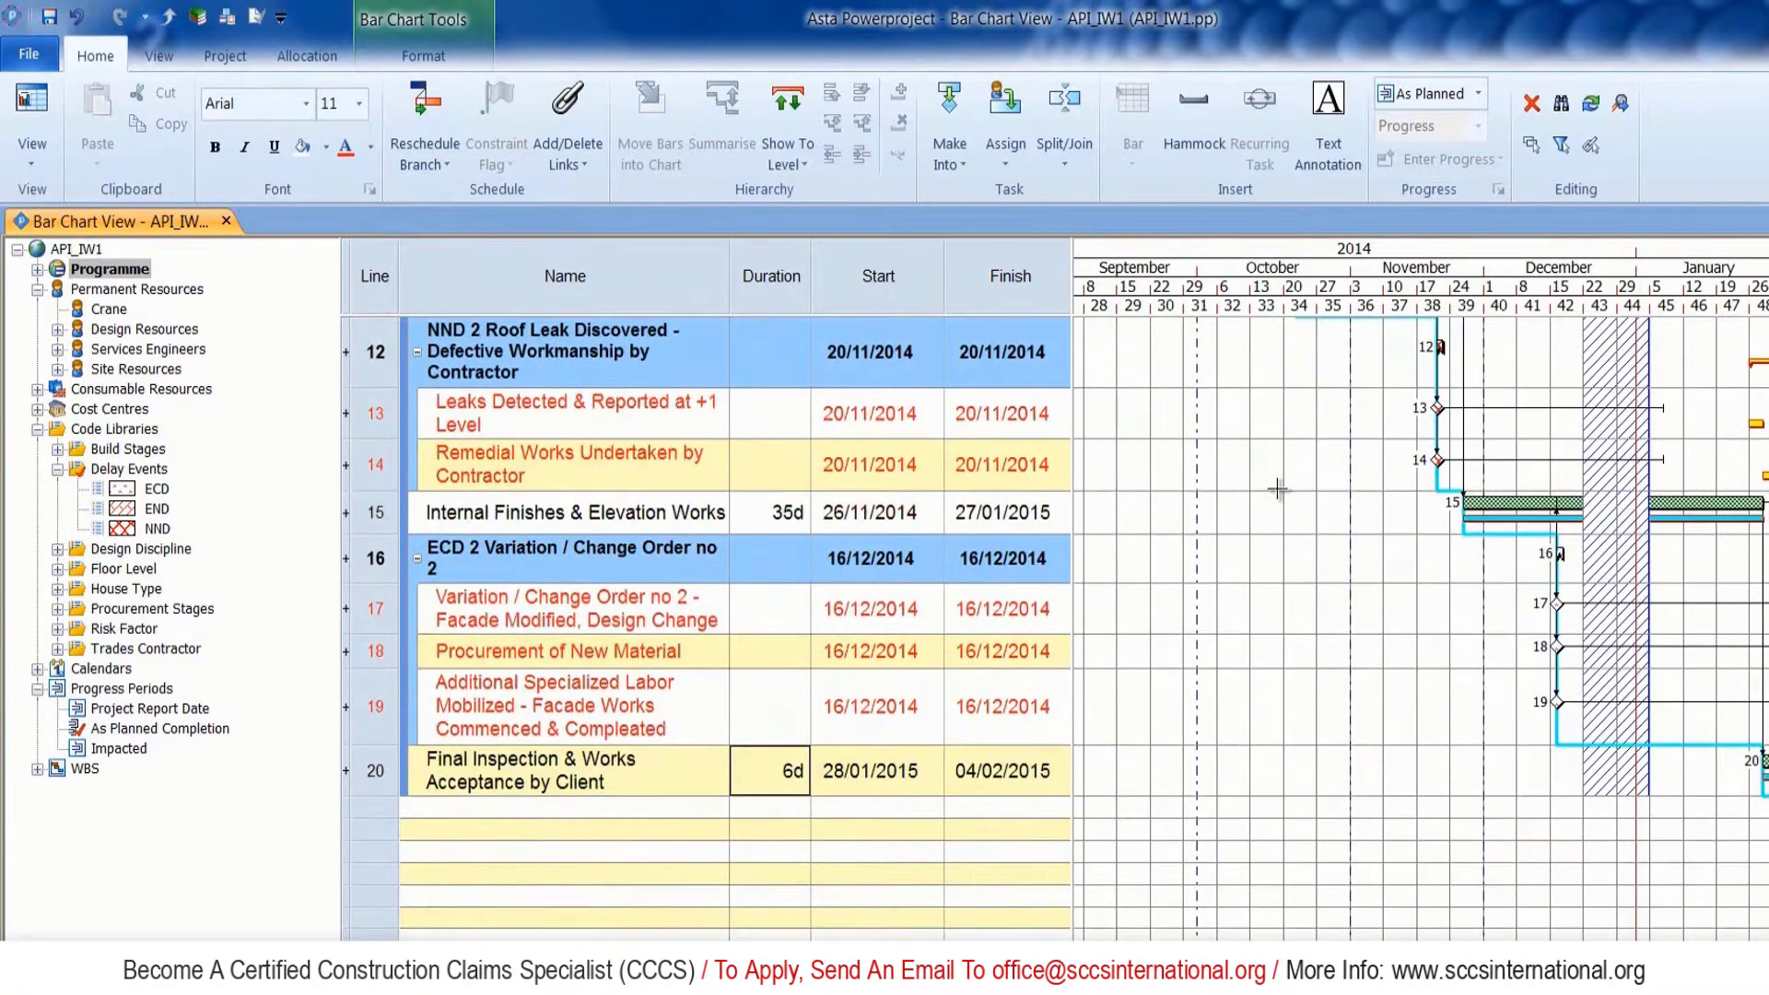
{"action": "scroll", "coordinate": [1345, 608], "scroll_direction": "up", "scroll_amount": 5}
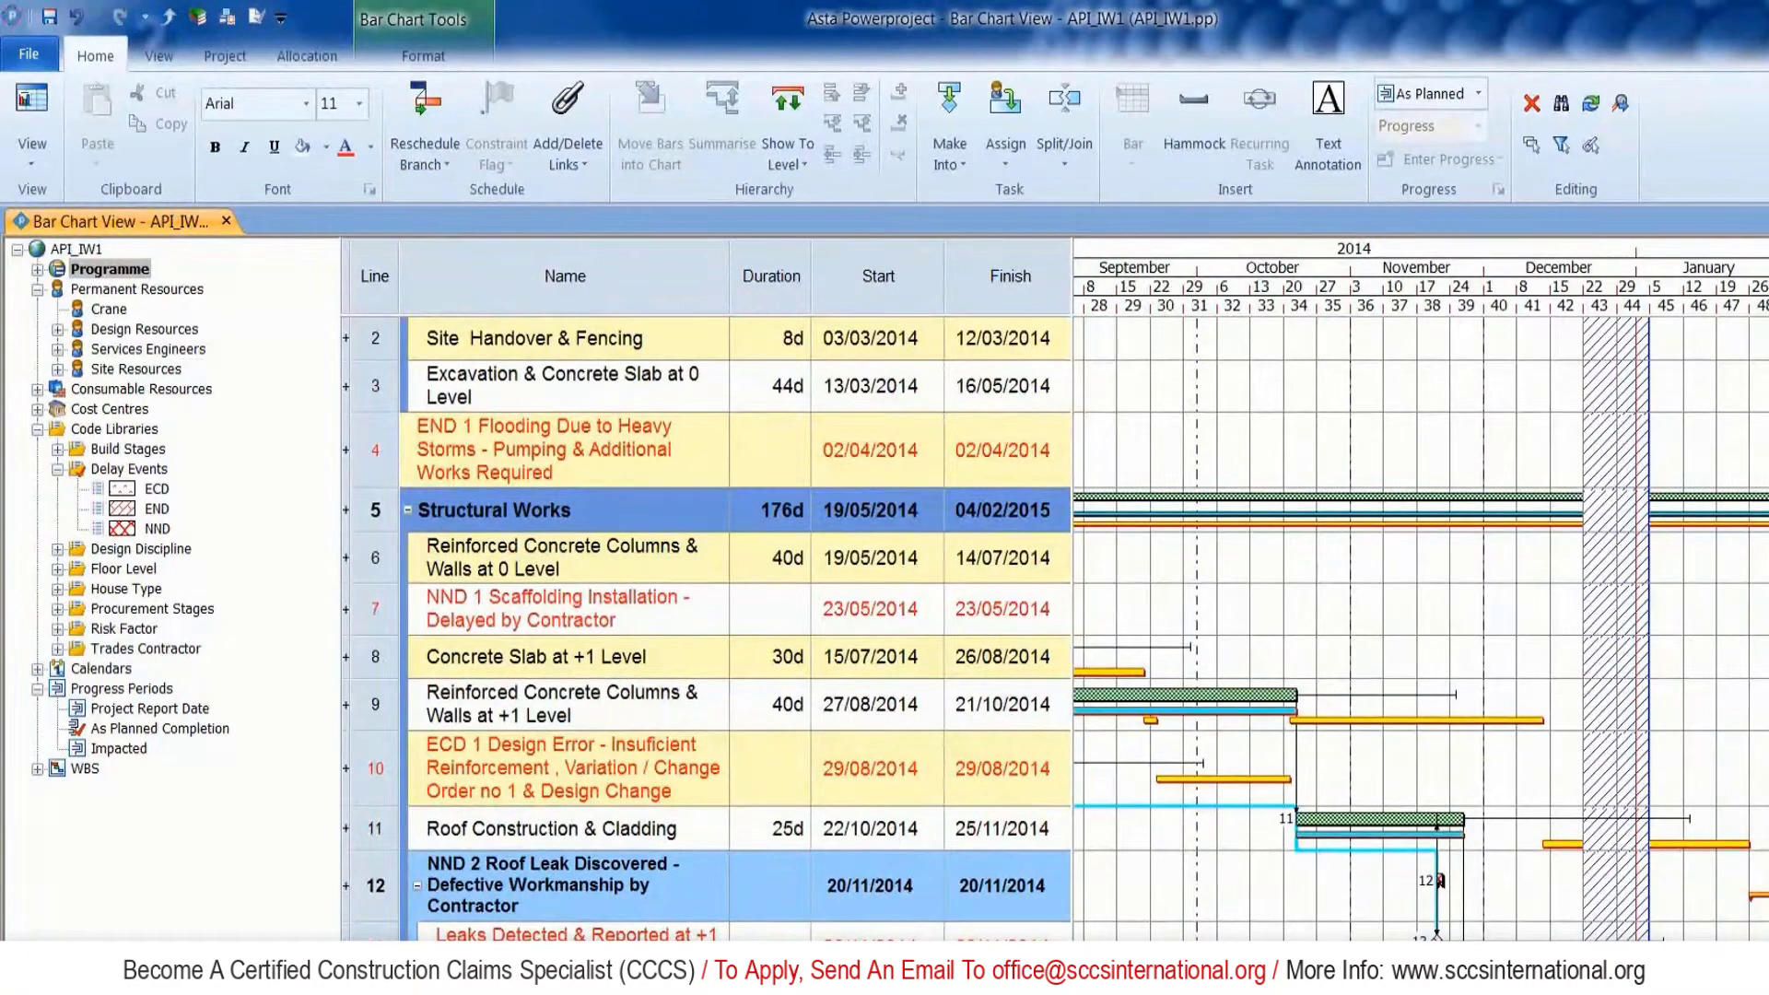
{"action": "left_click_drag", "start_coordinate": [1317, 951], "coordinate": [1410, 950]}
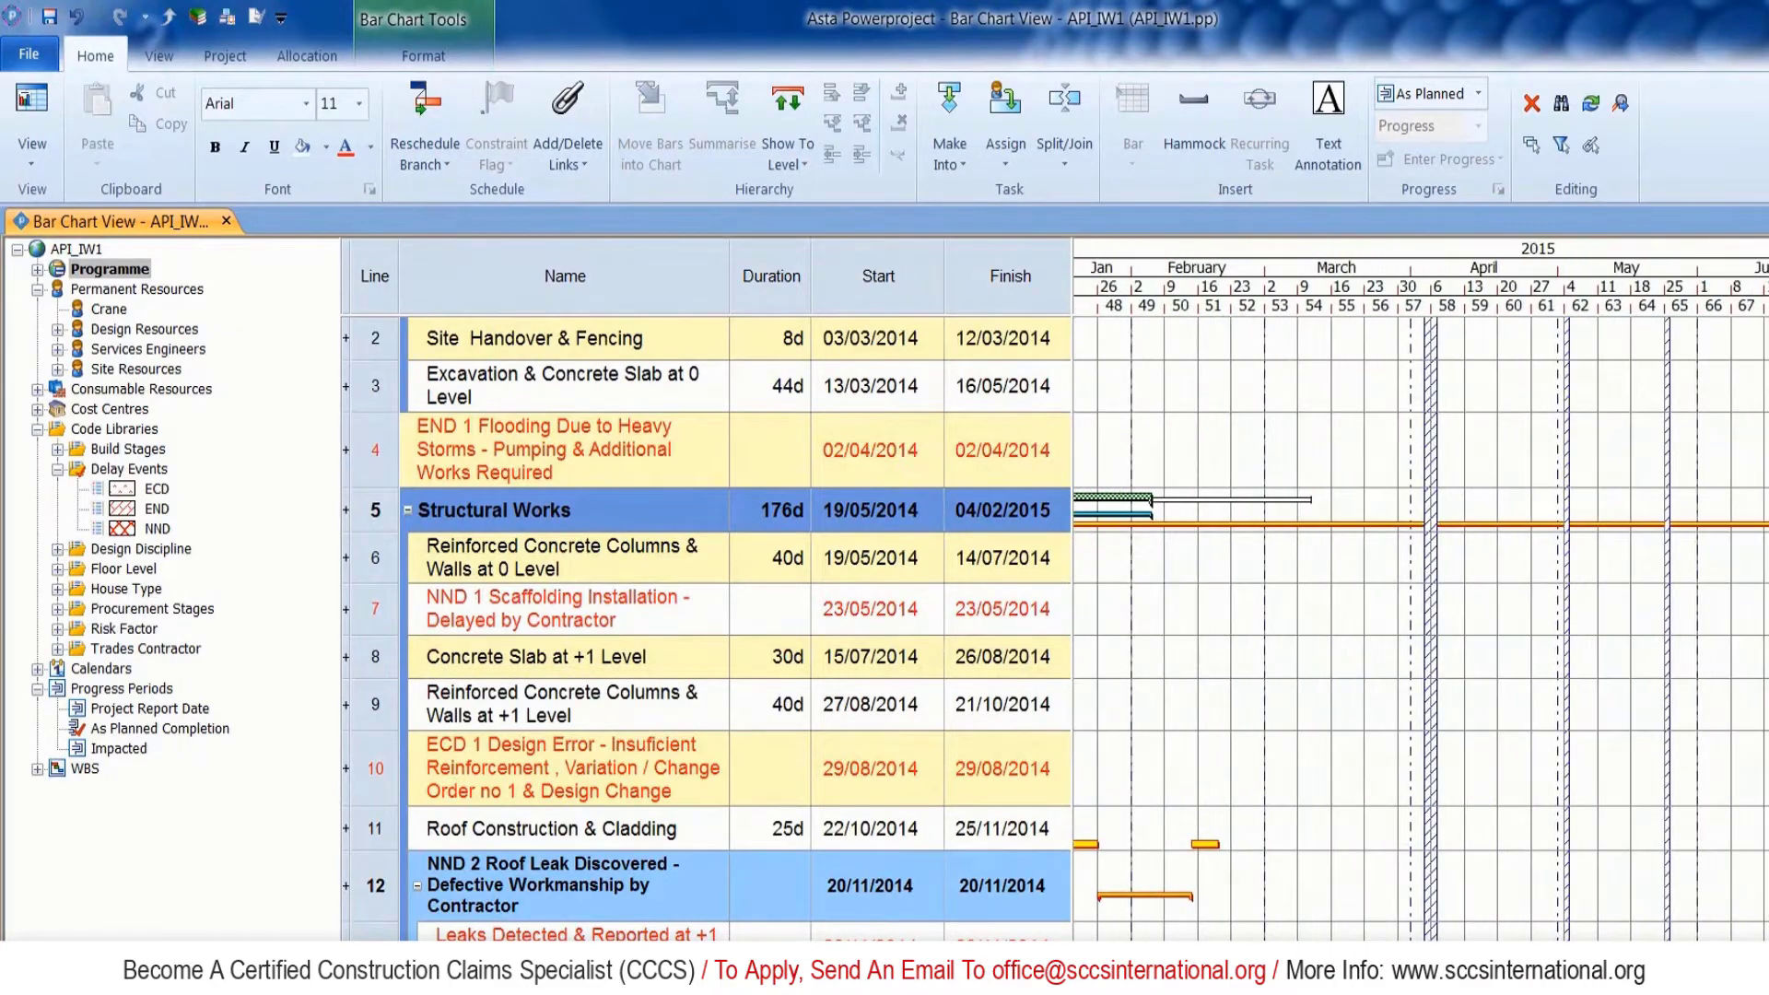
{"action": "scroll", "coordinate": [1565, 719], "scroll_direction": "down", "scroll_amount": 1}
{"action": "scroll", "coordinate": [1563, 719], "scroll_direction": "down", "scroll_amount": 4}
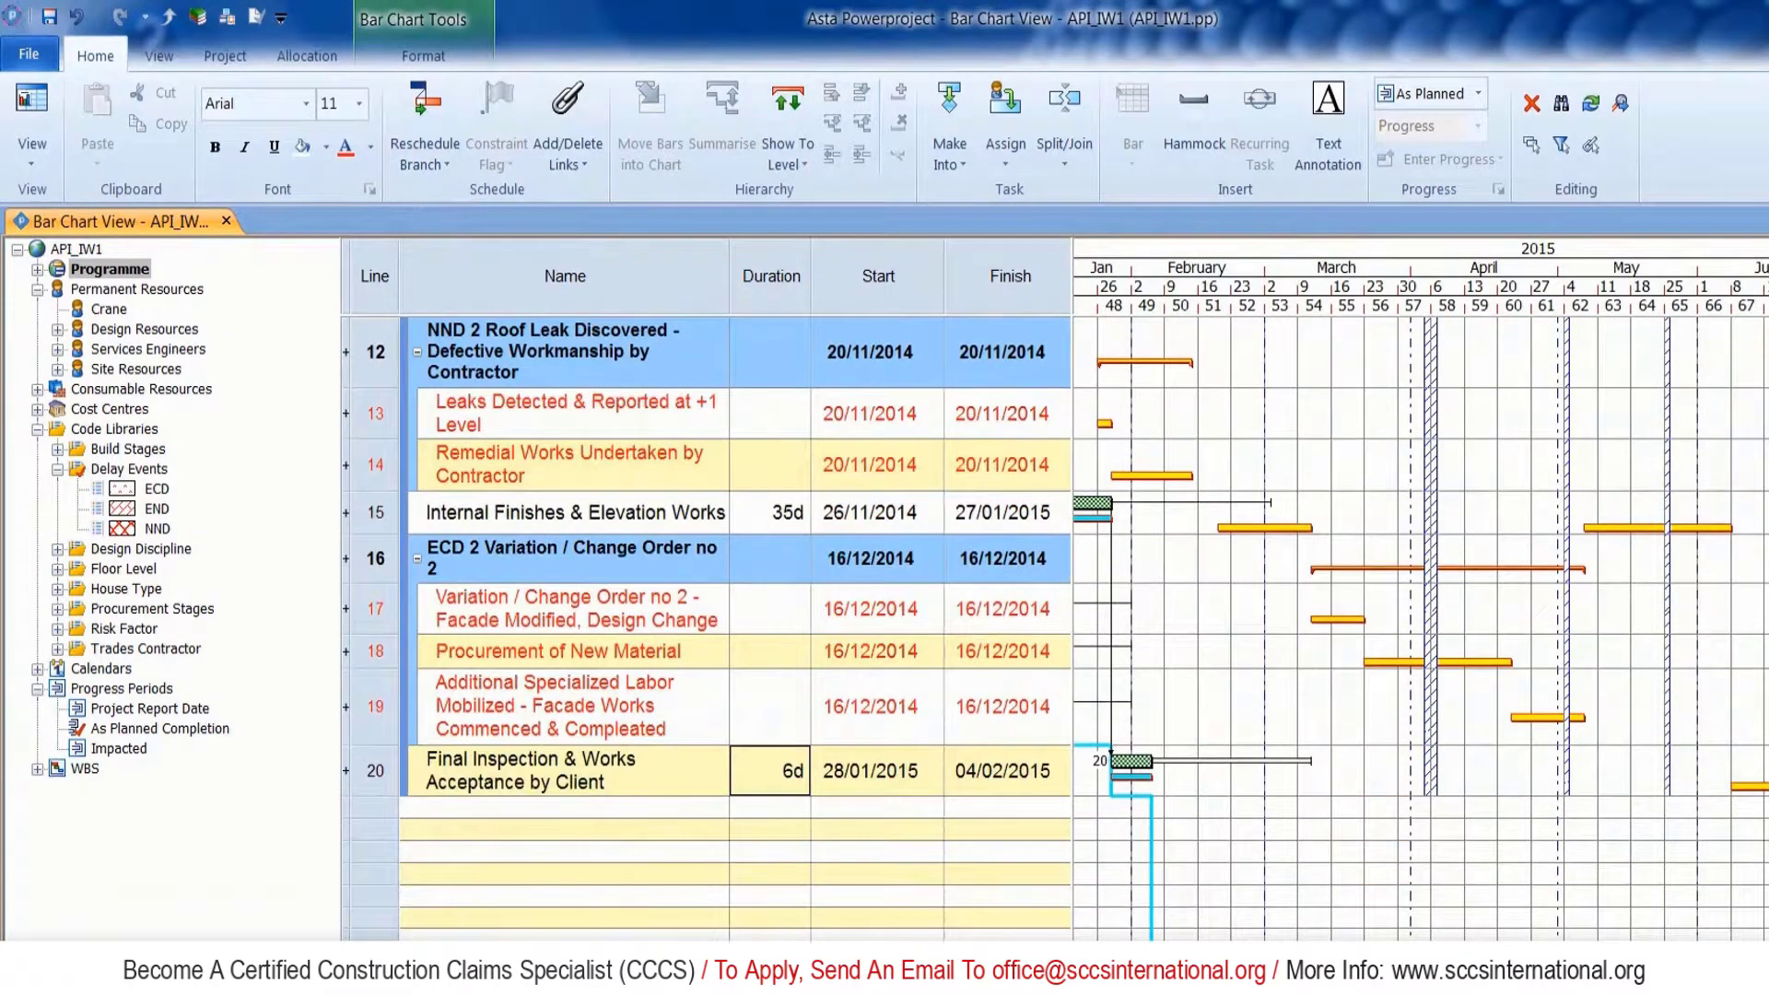
Move the Impacted Completion annotation beside the rescheduled Final Inspection & Works Acceptance by Client bar.
{"action": "scroll", "coordinate": [1419, 617], "scroll_direction": "left", "scroll_amount": 2}
{"action": "scroll", "coordinate": [1421, 620], "scroll_direction": "right", "scroll_amount": 1}
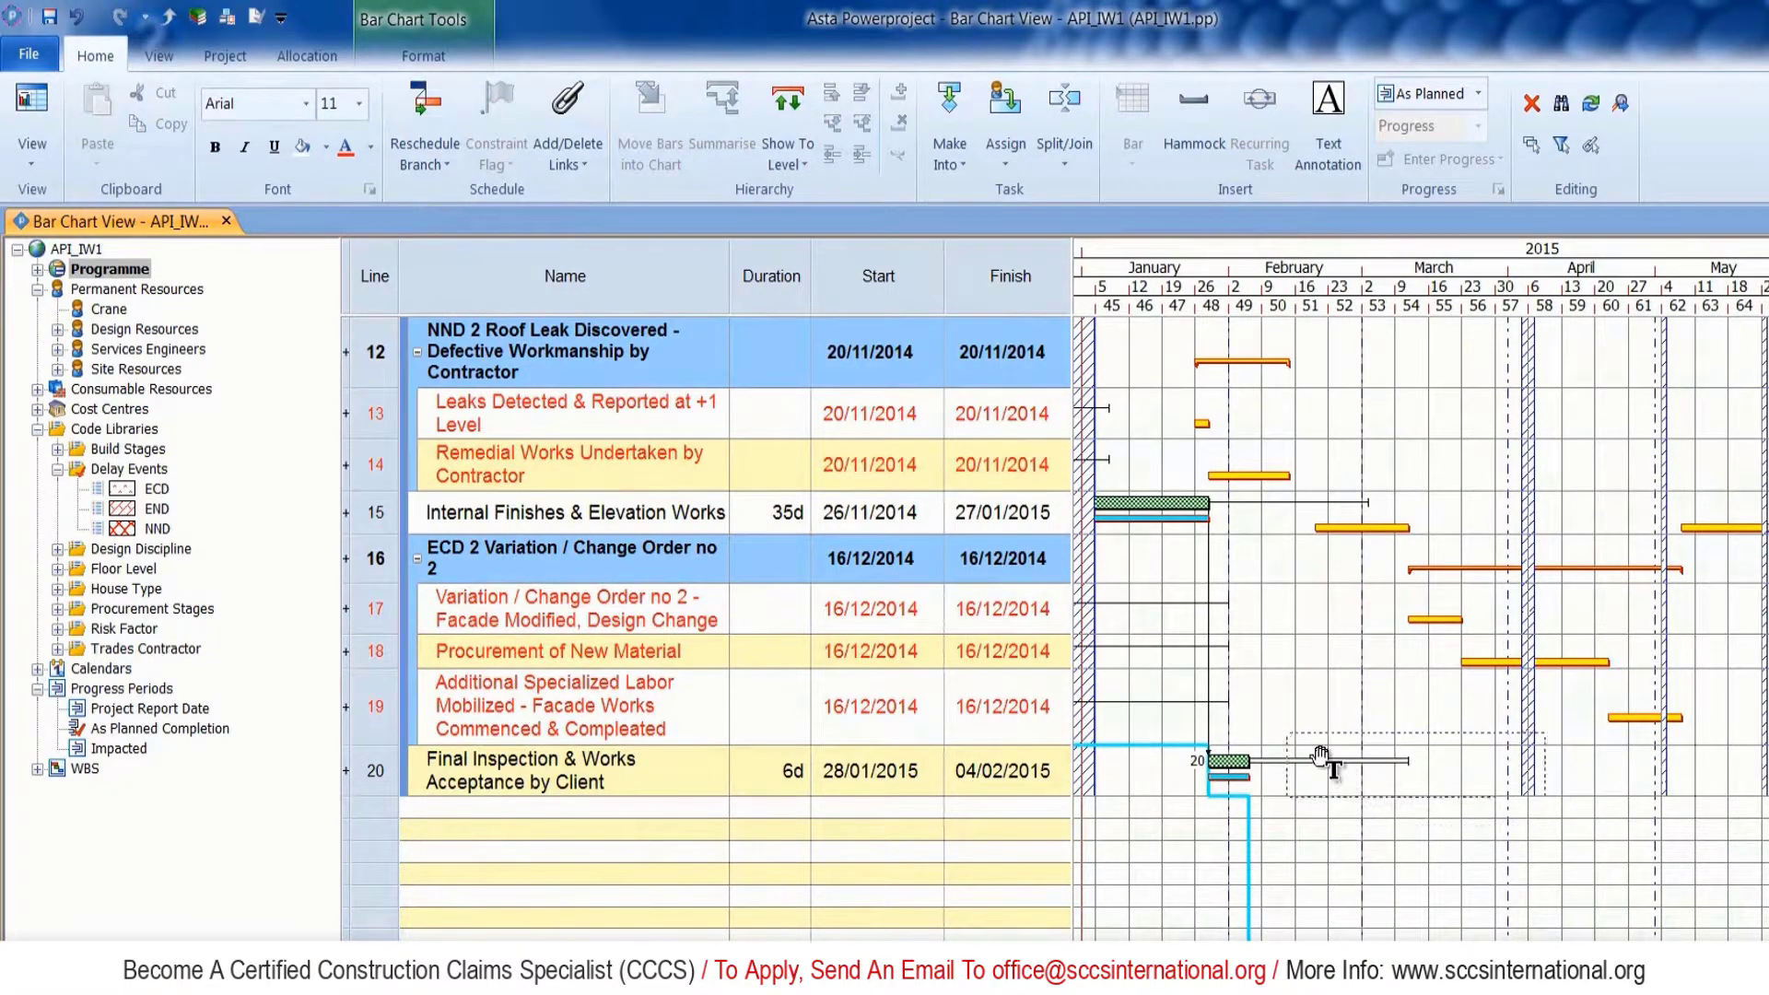
{"action": "left_click", "coordinate": [1292, 755]}
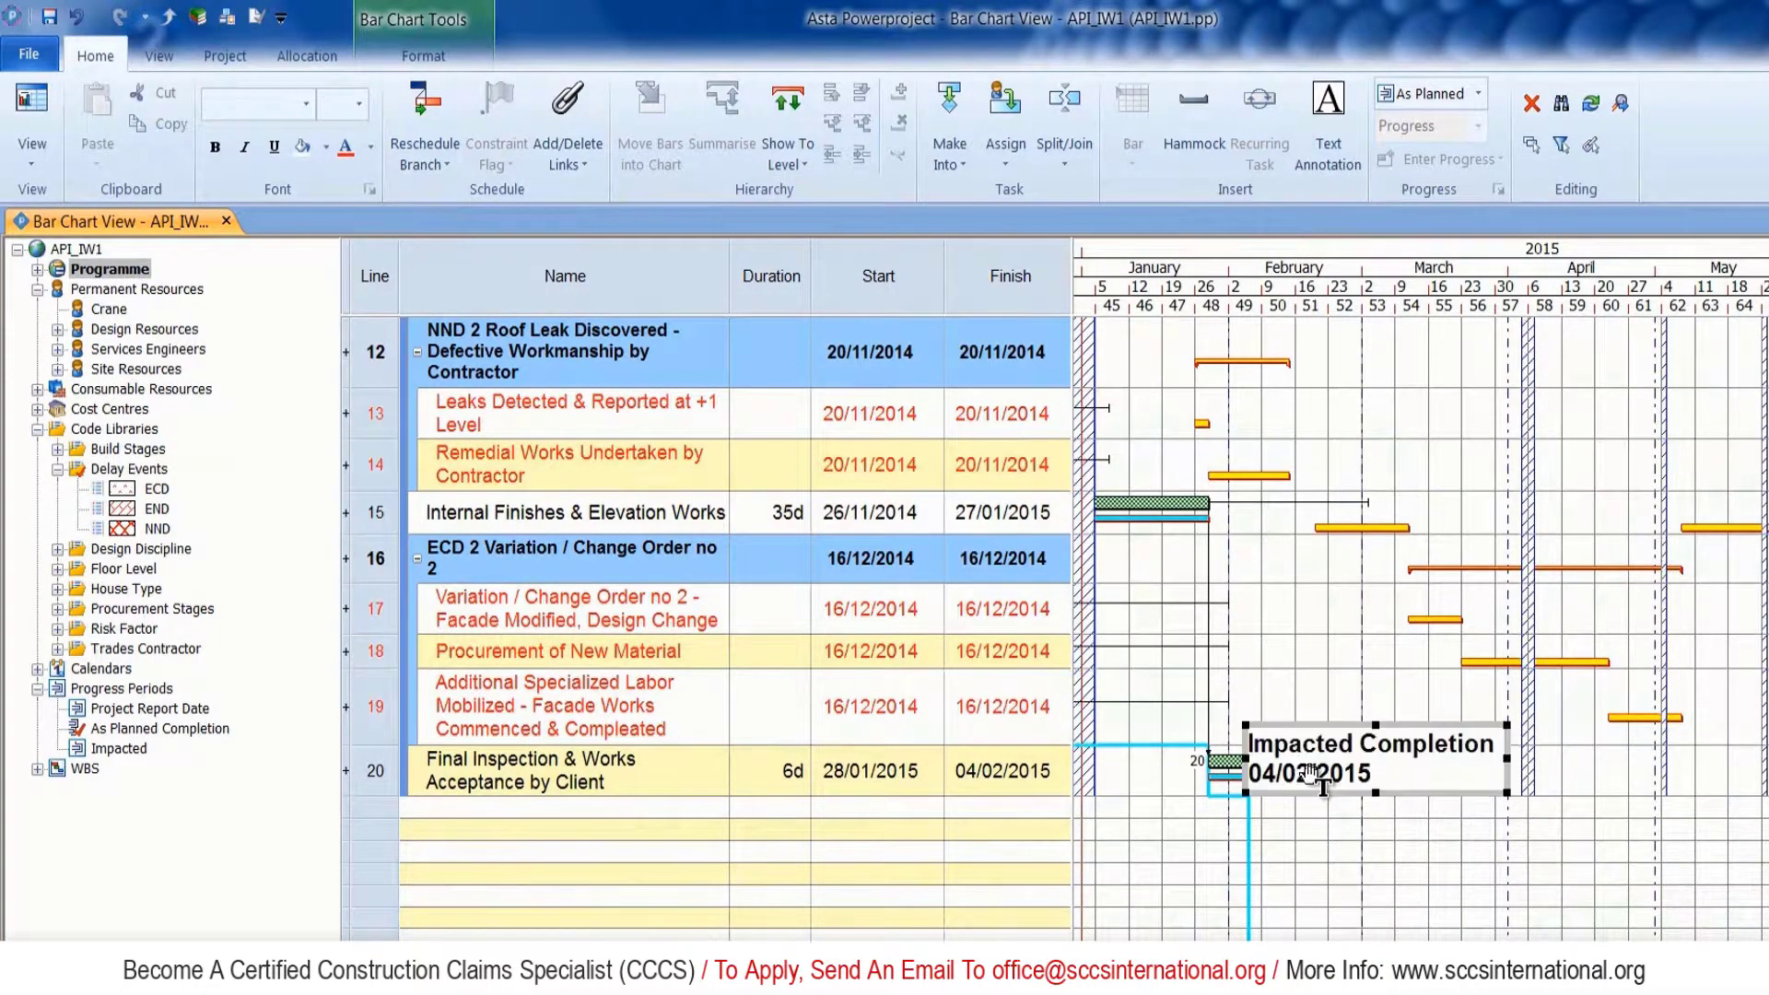
{"action": "left_click_drag", "start_coordinate": [1321, 768], "coordinate": [1339, 770]}
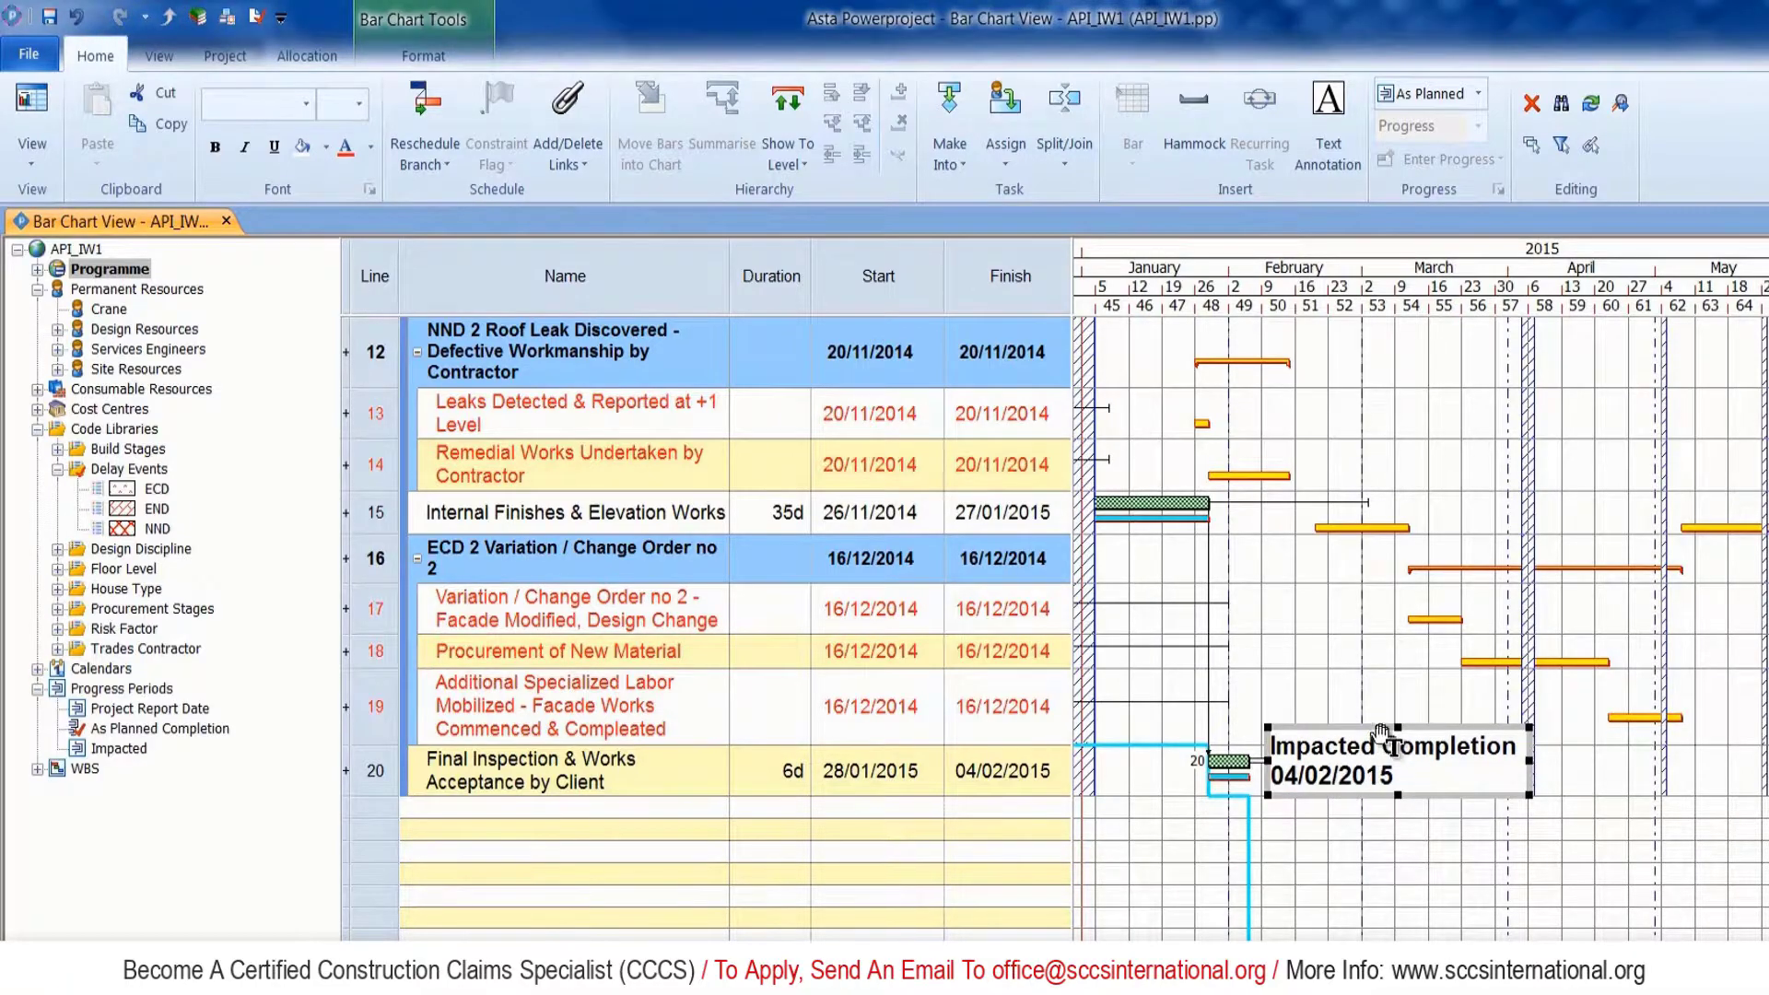
Reword the completion annotation from "Impacted Completion" to "As Planned Completion", keeping the #Finish# date field.
{"action": "double_click", "coordinate": [1373, 751]}
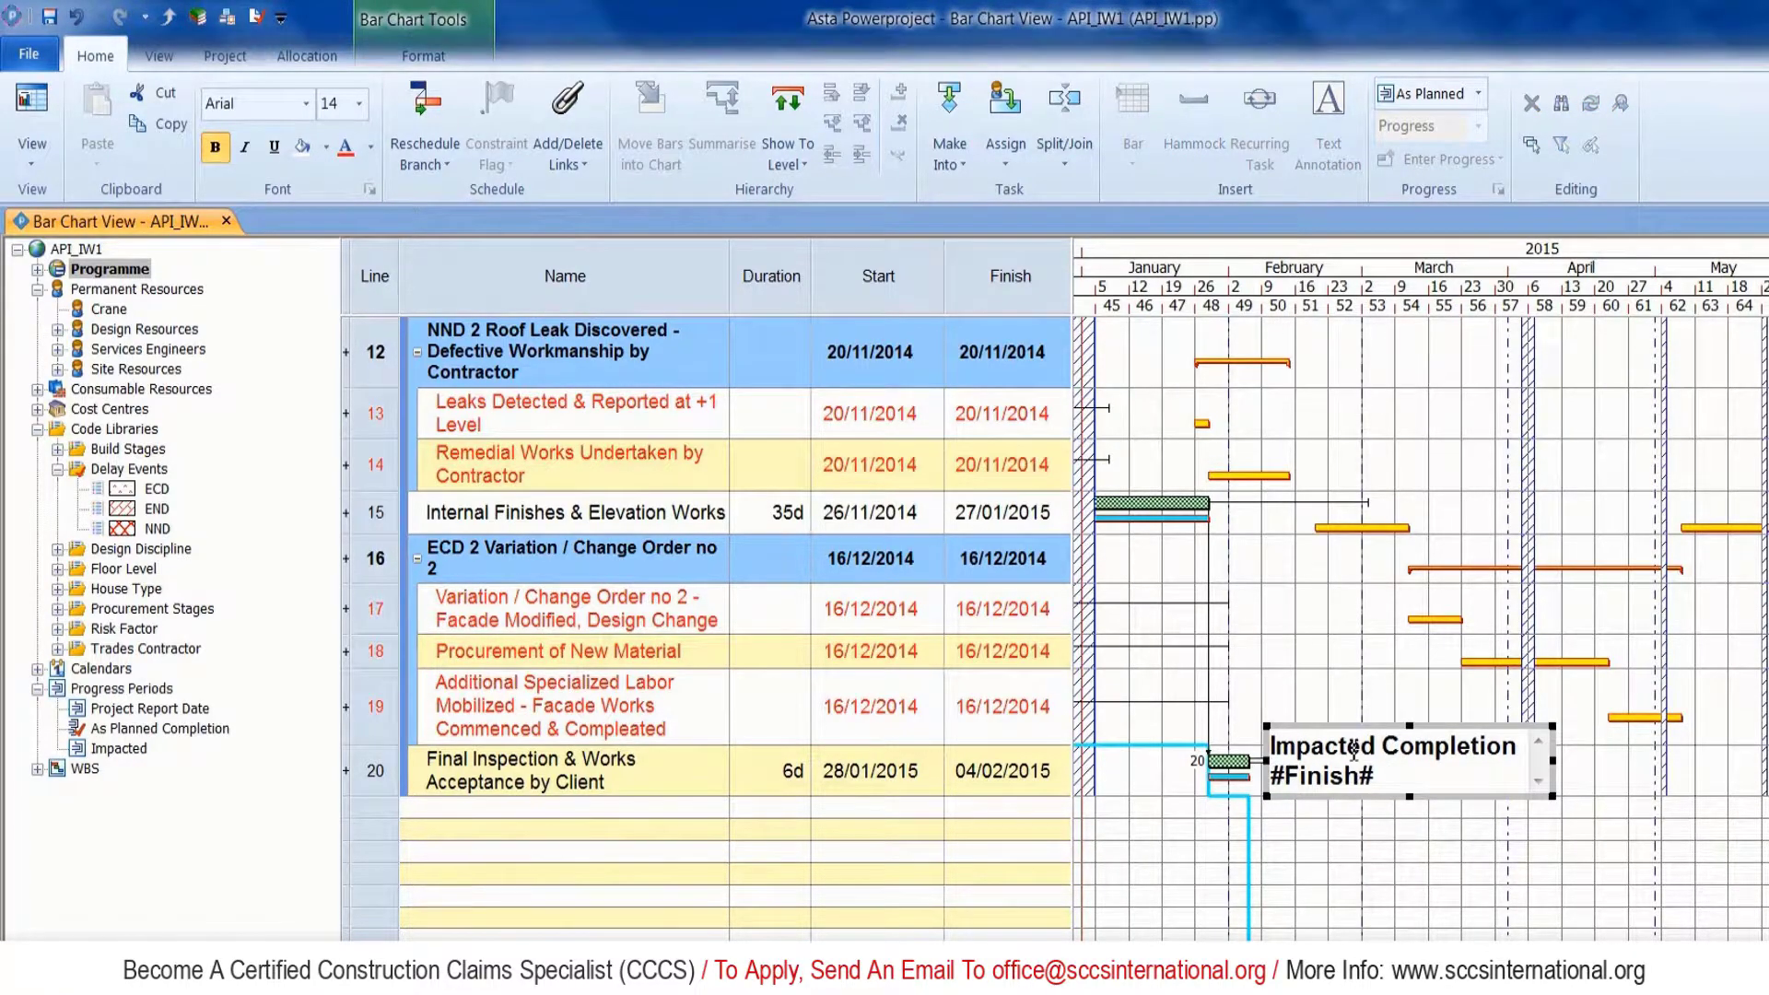
{"action": "left_click_drag", "start_coordinate": [1348, 746], "coordinate": [1230, 745]}
{"action": "key", "text": "BackSpace"}
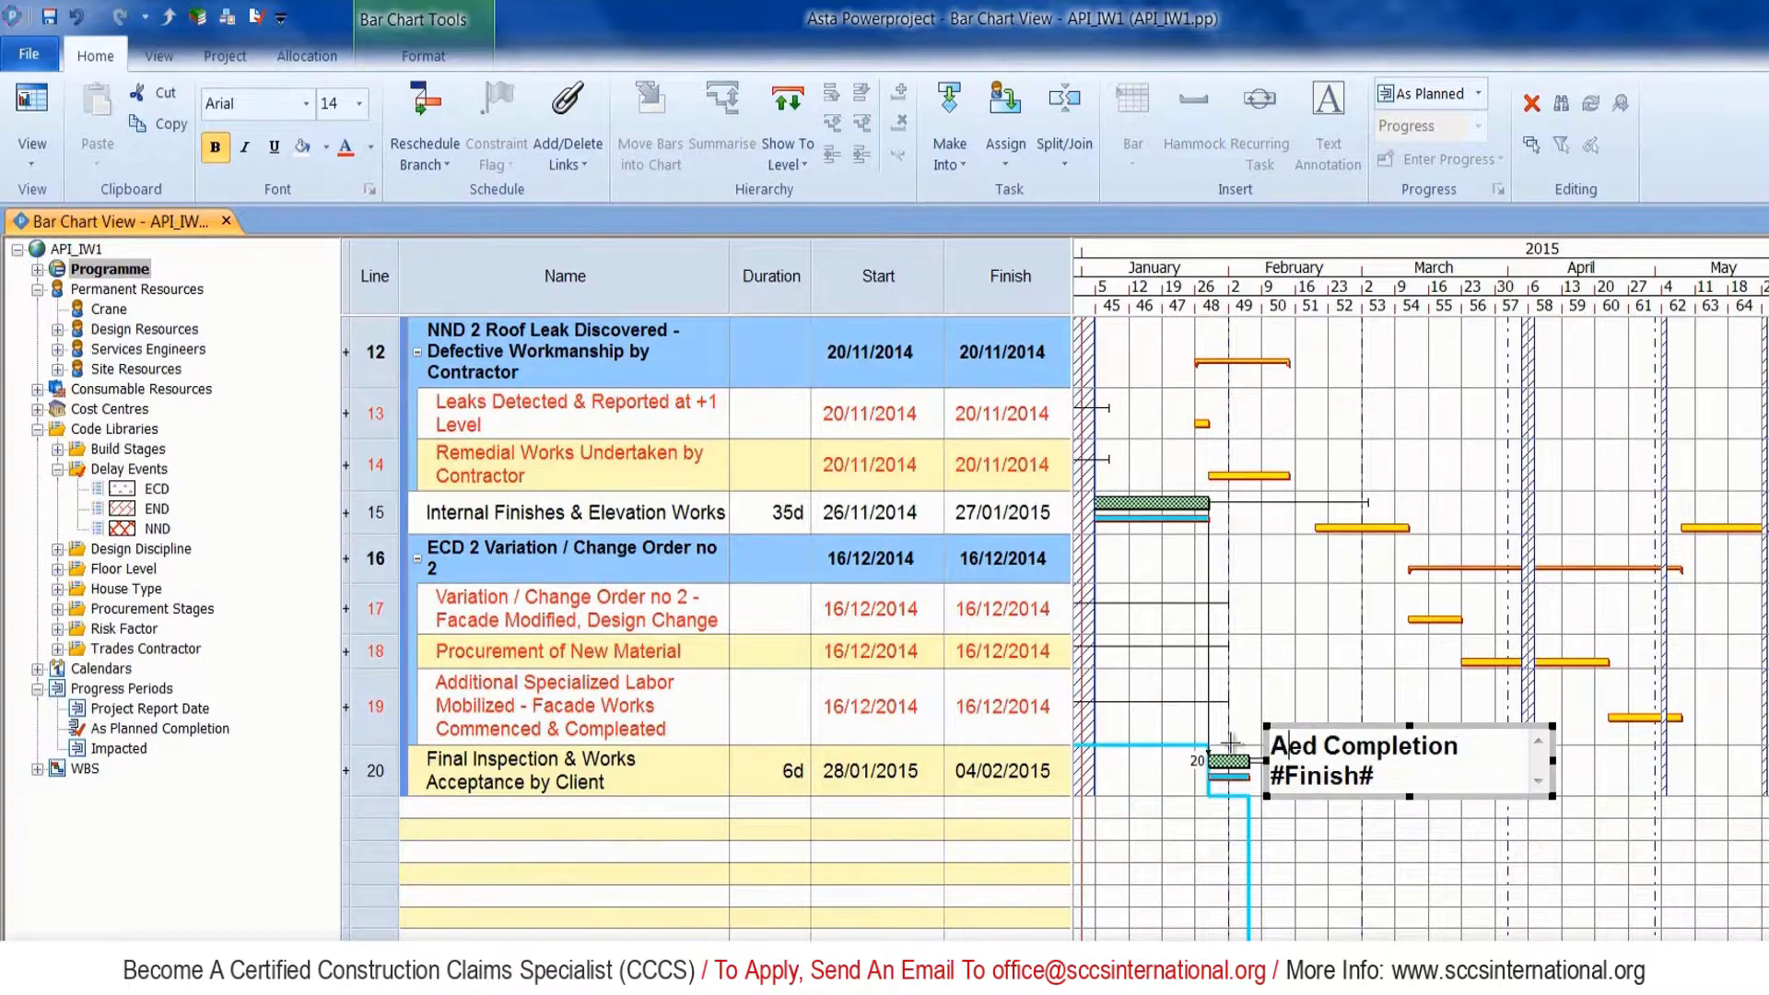
{"action": "type", "text": "As Planneded"}
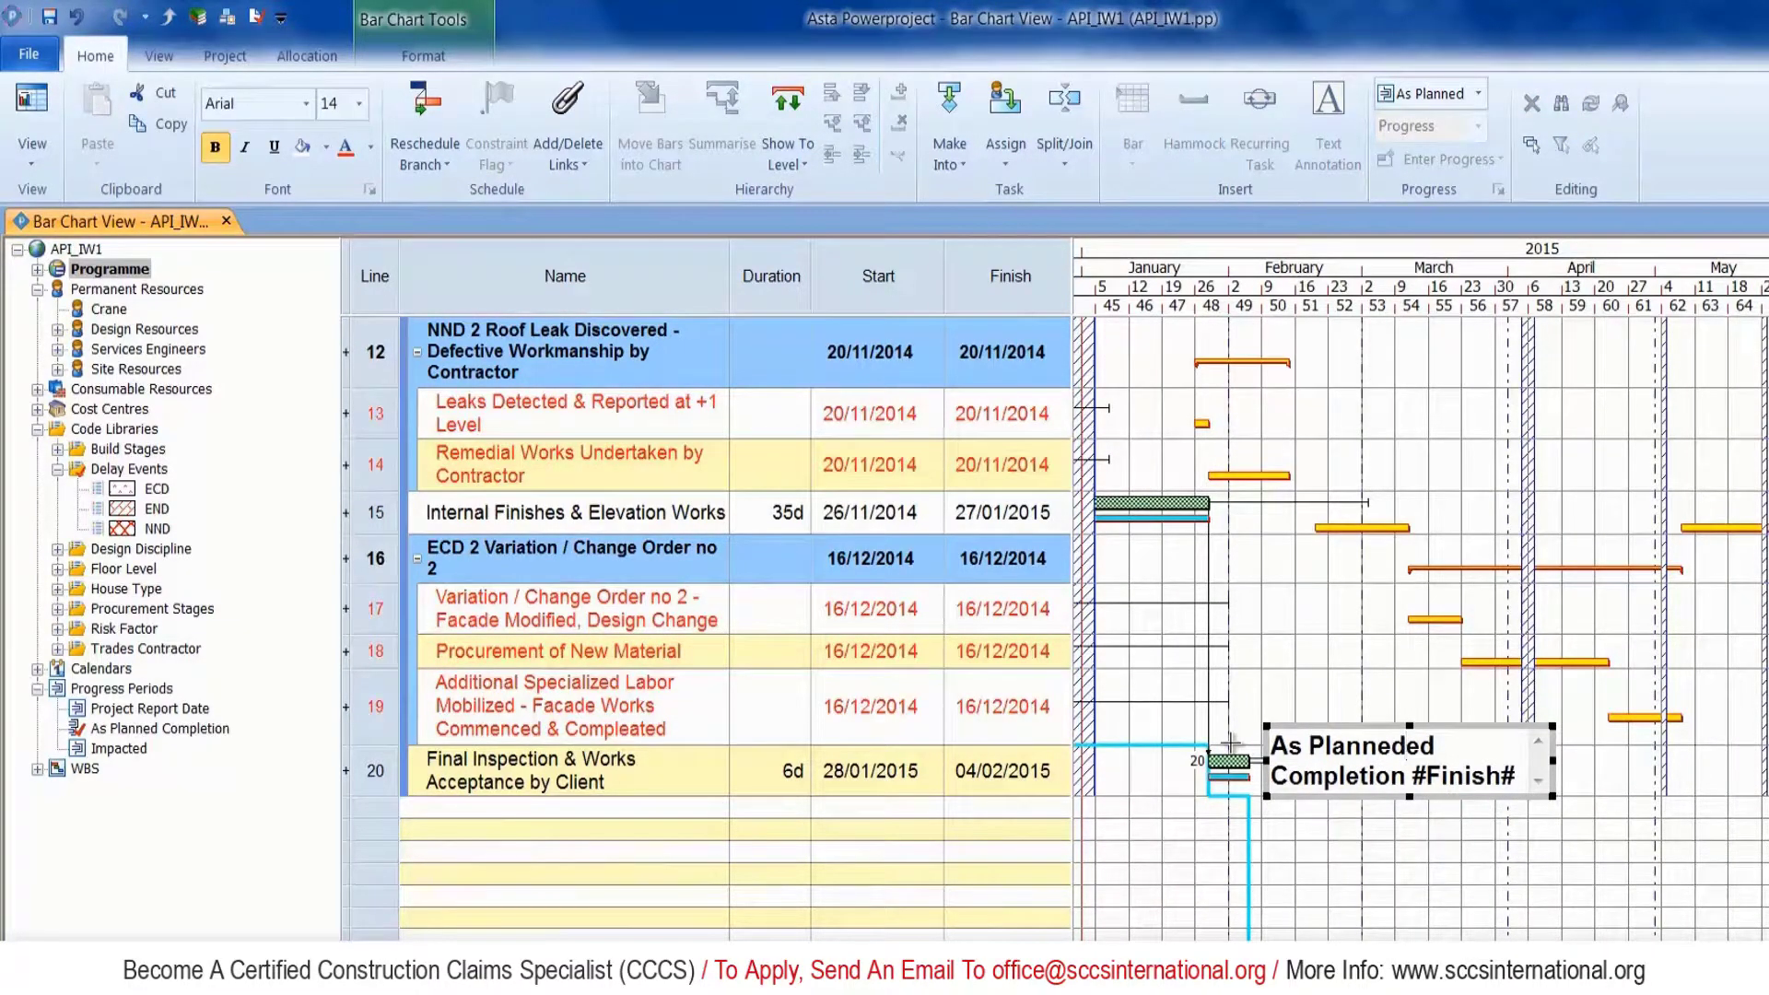
{"action": "key", "text": "BackSpace"}
{"action": "key", "text": "BackSpace"}
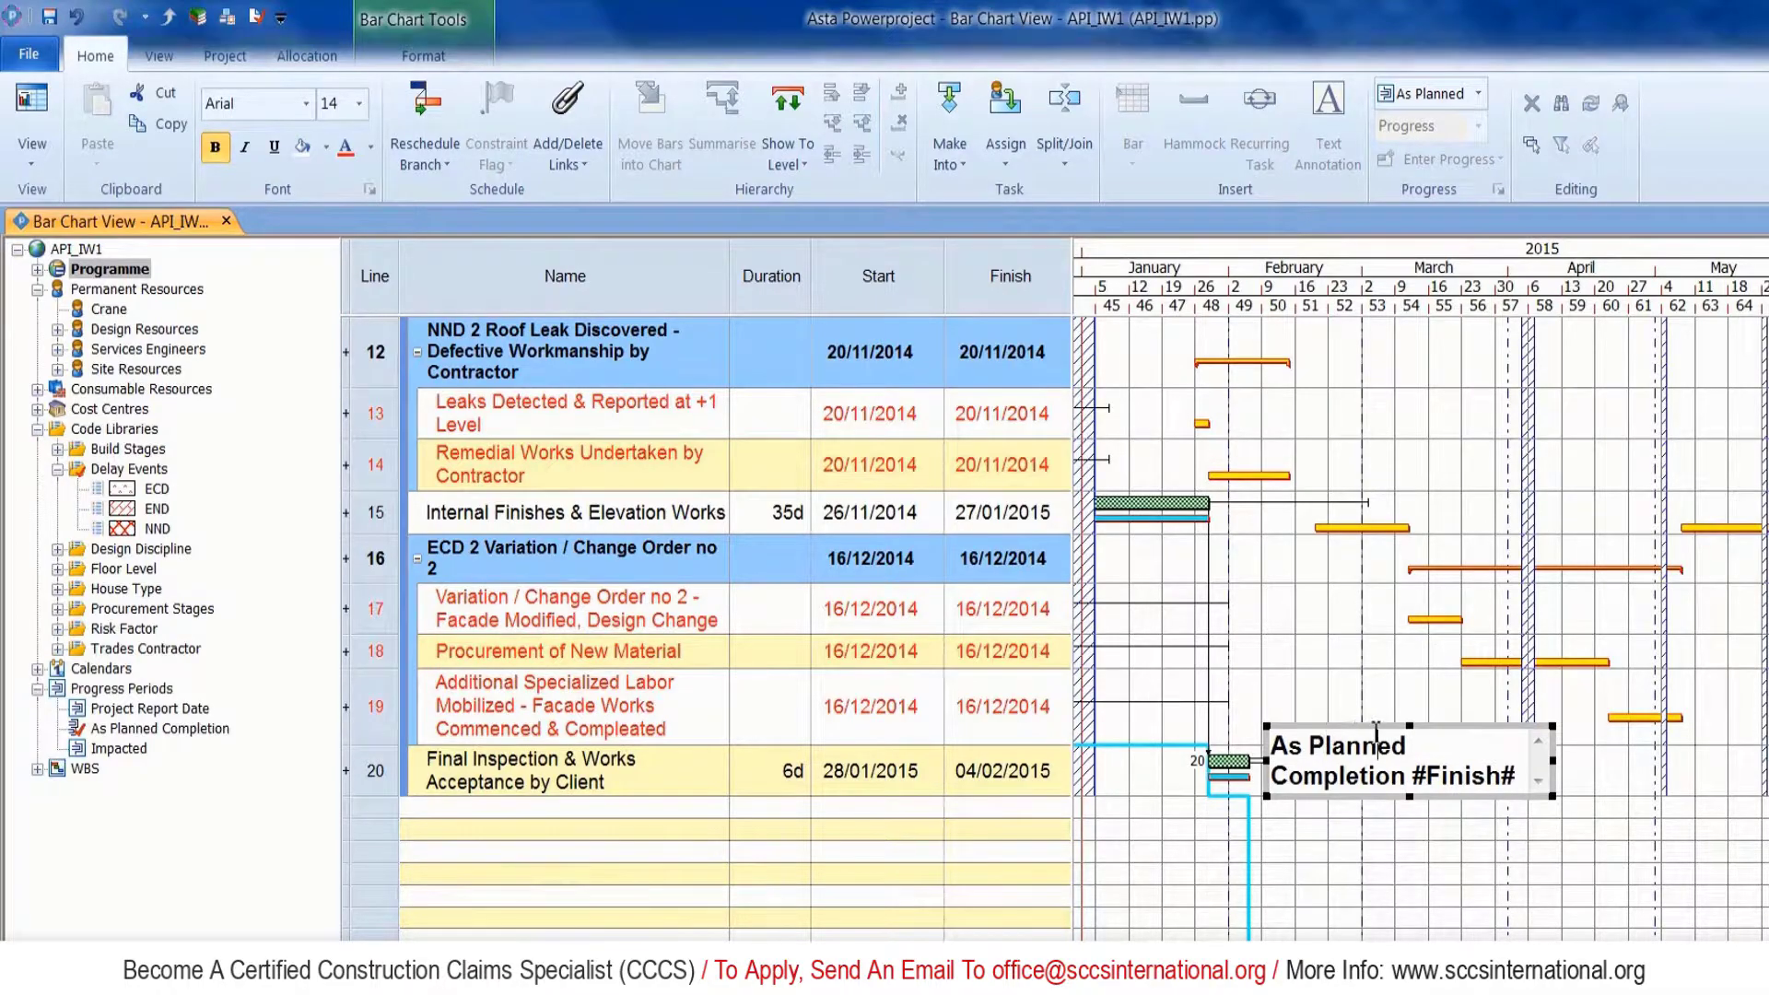
Insert "(Delays to 0)" before the #Finish# date field in the As Planned Completion annotation.
{"action": "left_click", "coordinate": [1410, 776]}
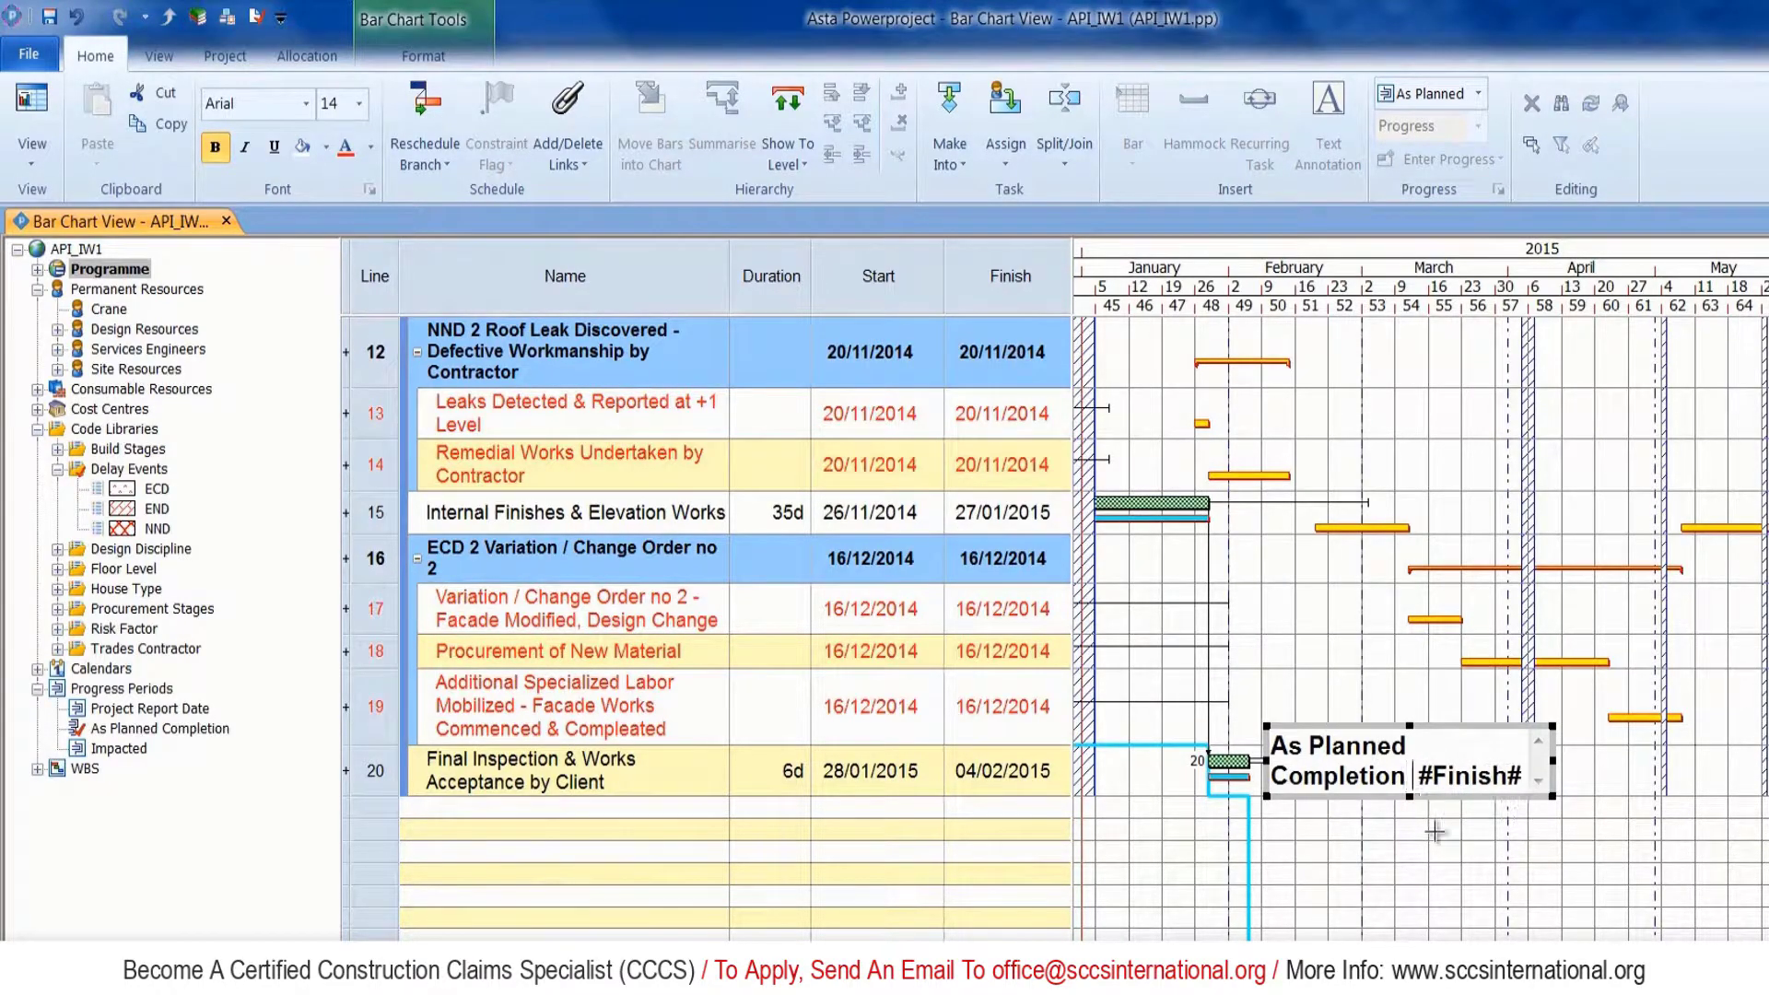
{"action": "key", "text": "Delete"}
{"action": "key", "text": "Delete"}
{"action": "key", "text": "Delete"}
{"action": "key", "text": "Delete"}
{"action": "key", "text": "Delete"}
{"action": "key", "text": "Delete"}
{"action": "key", "text": "Delete"}
{"action": "key", "text": "Delete"}
{"action": "type", "text": "()"}
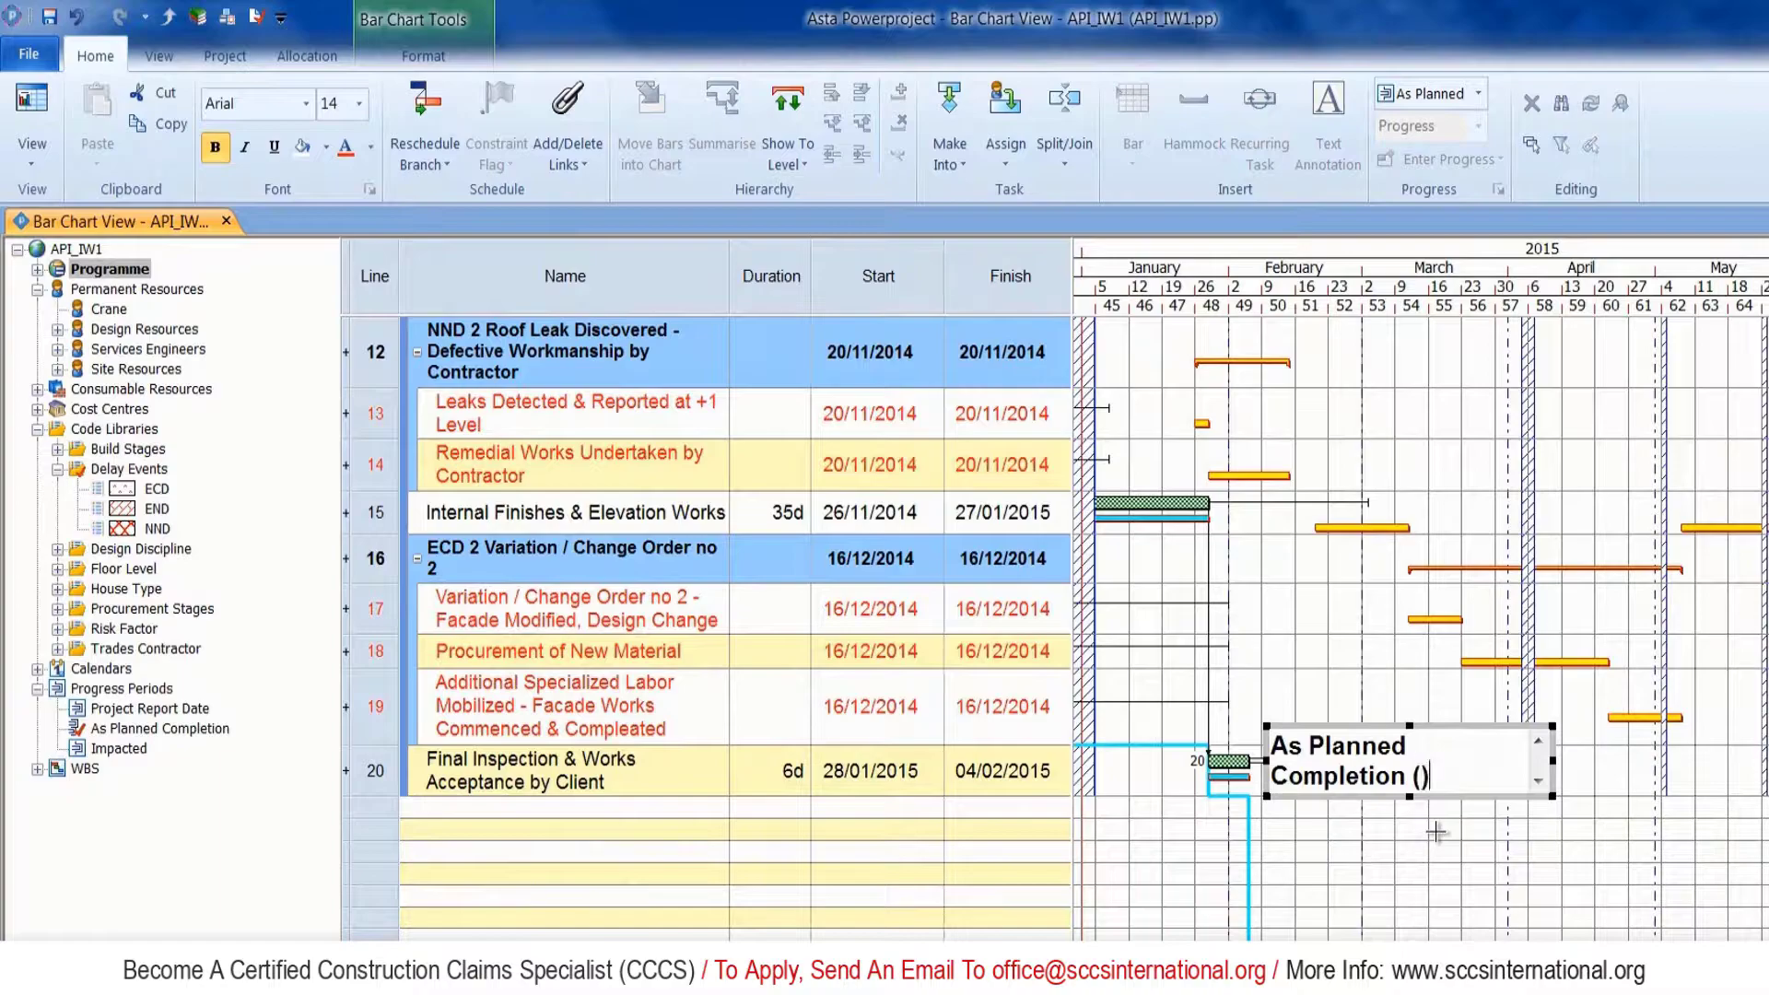
{"action": "type", "text": "Delays to "}
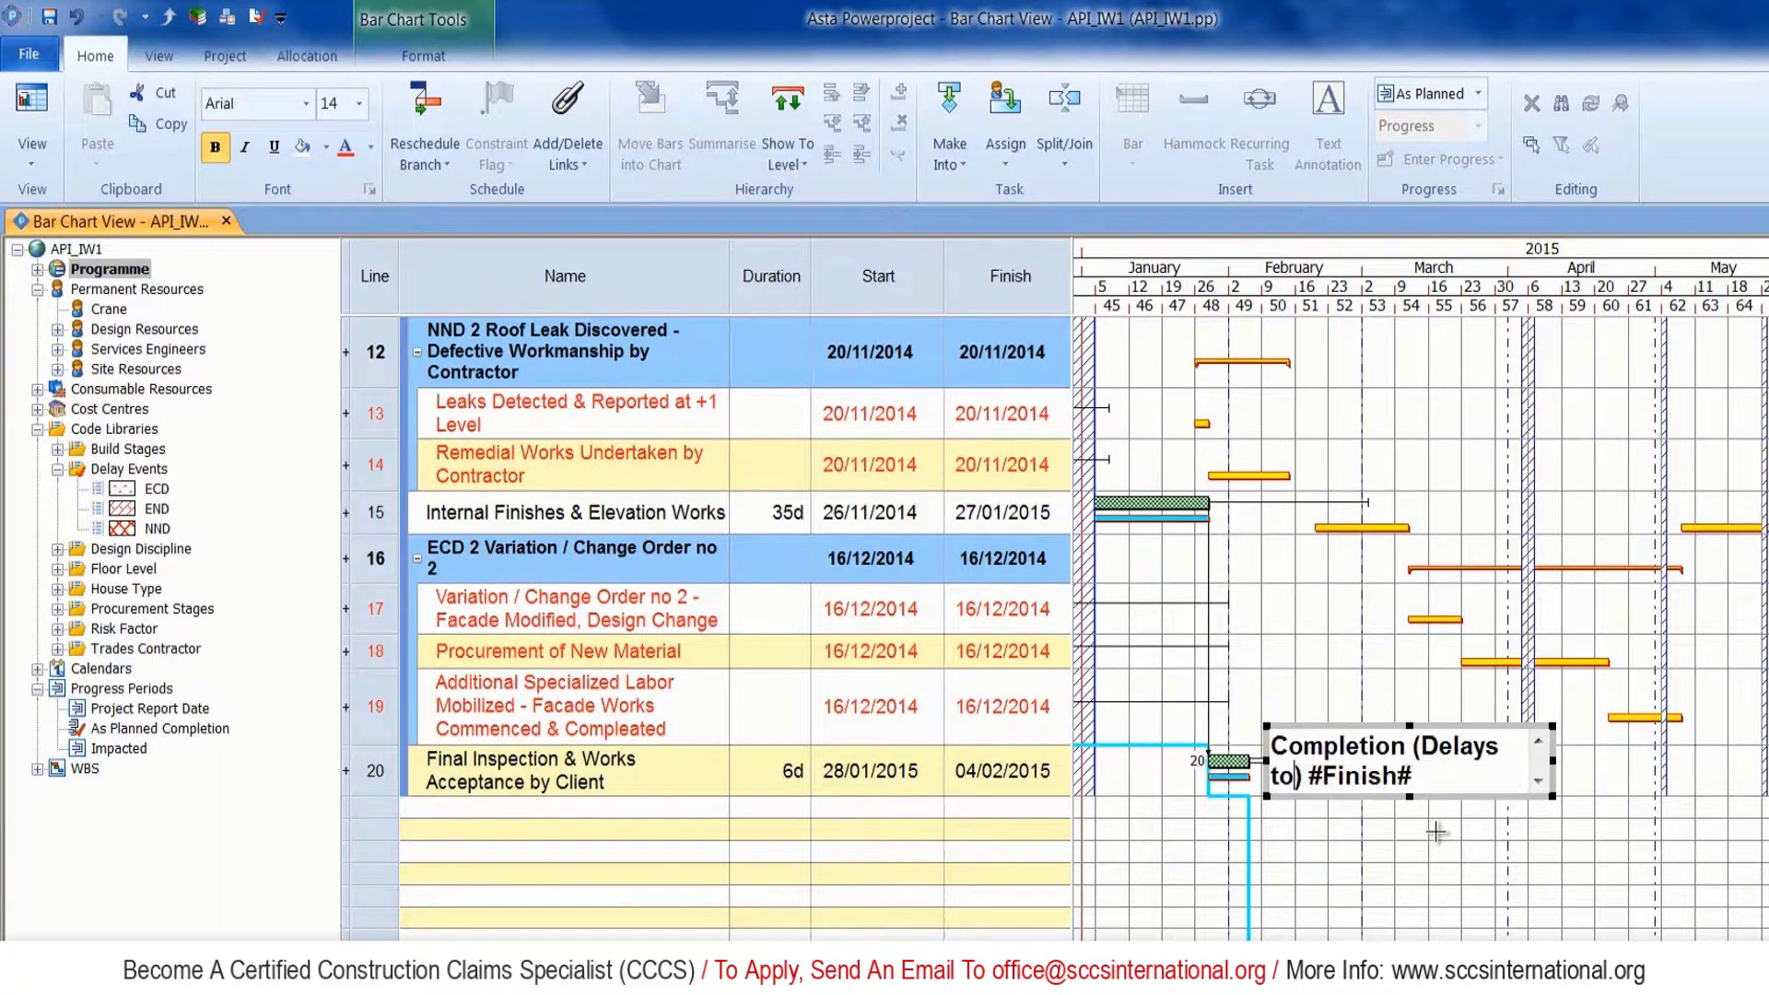
{"action": "type", "text": "0"}
{"action": "left_click", "coordinate": [1444, 881]}
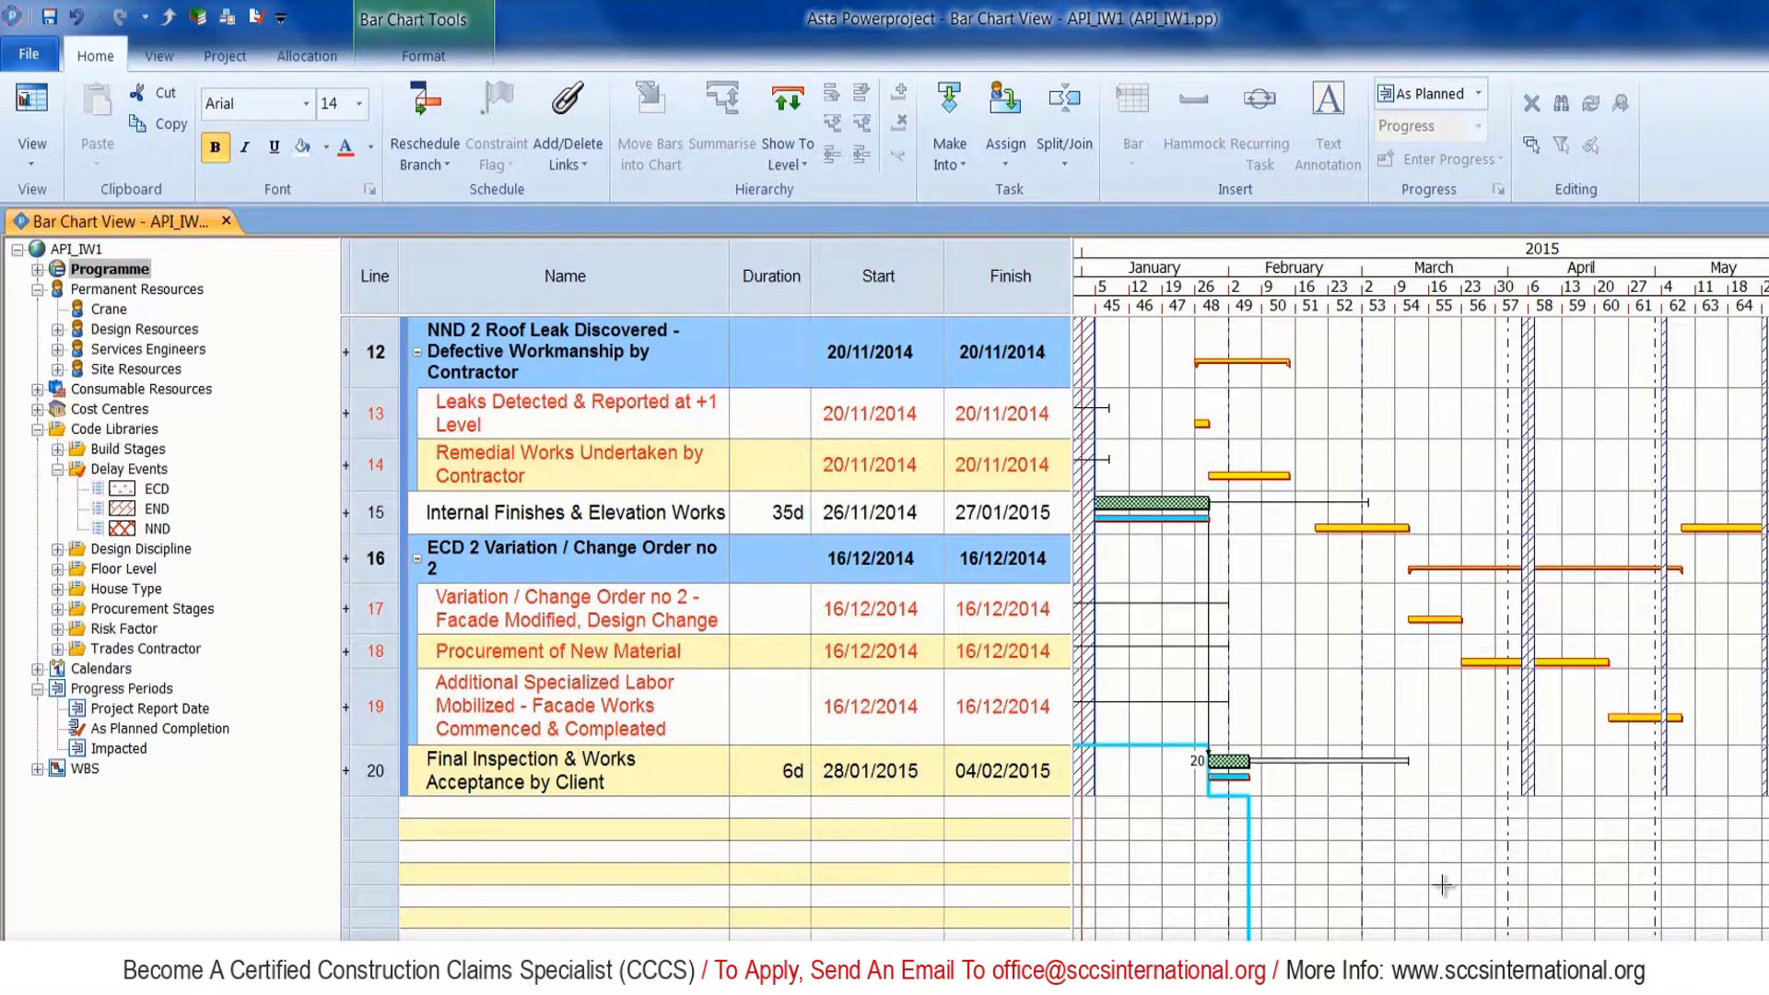
Examine the zero-delay programme bars against both baselines from Final Inspection back to the Preparatory Stage.
{"action": "scroll", "coordinate": [1412, 838], "scroll_direction": "up", "scroll_amount": 2}
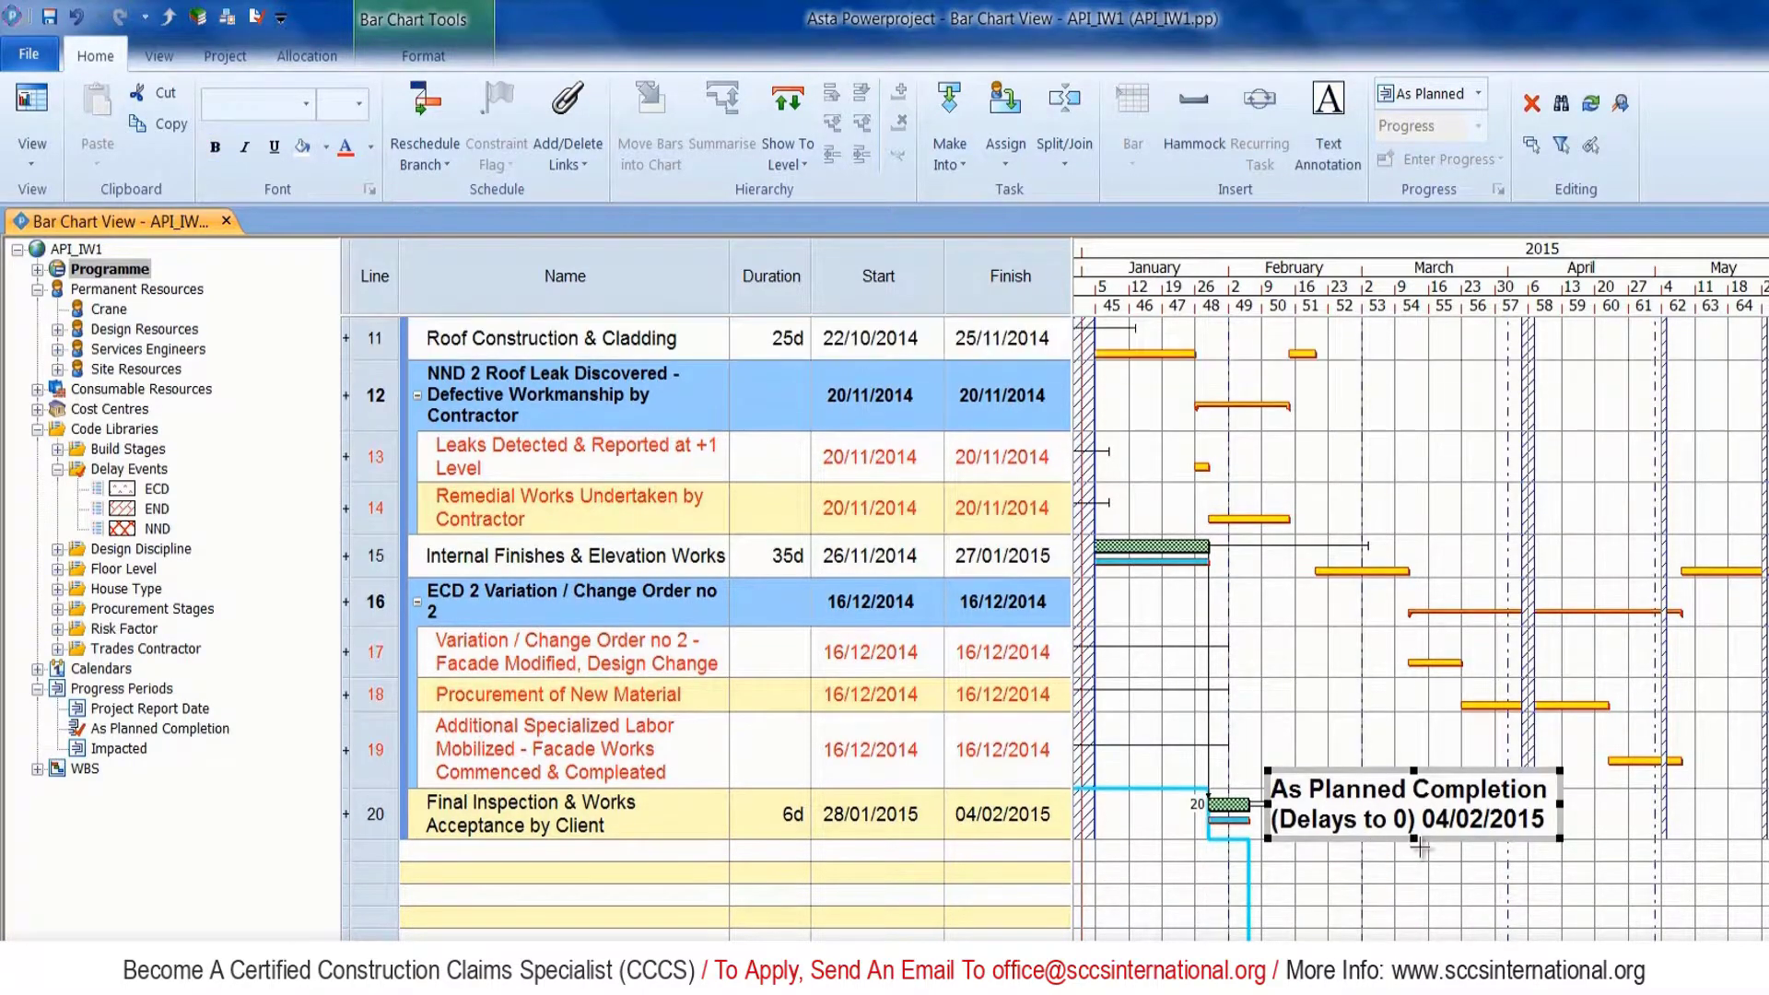
{"action": "scroll", "coordinate": [1421, 627], "scroll_direction": "left", "scroll_amount": 6}
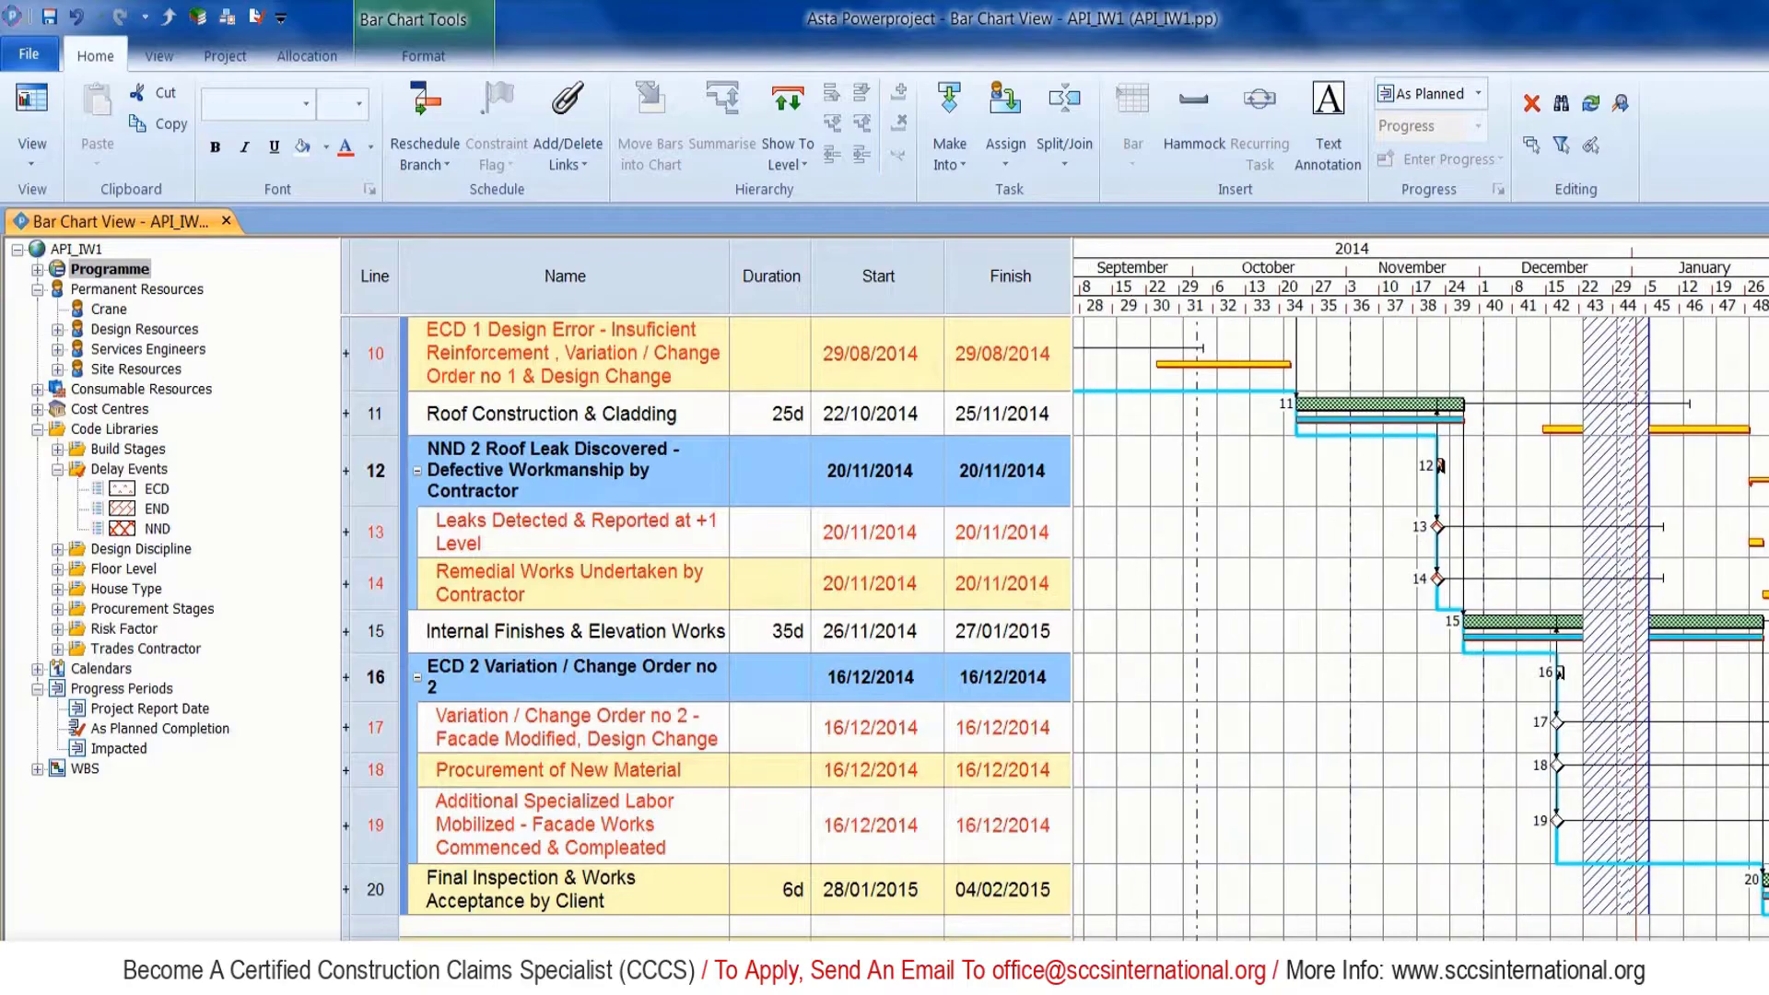
{"action": "scroll", "coordinate": [1420, 626], "scroll_direction": "right", "scroll_amount": 1}
{"action": "scroll", "coordinate": [1421, 590], "scroll_direction": "right", "scroll_amount": 2}
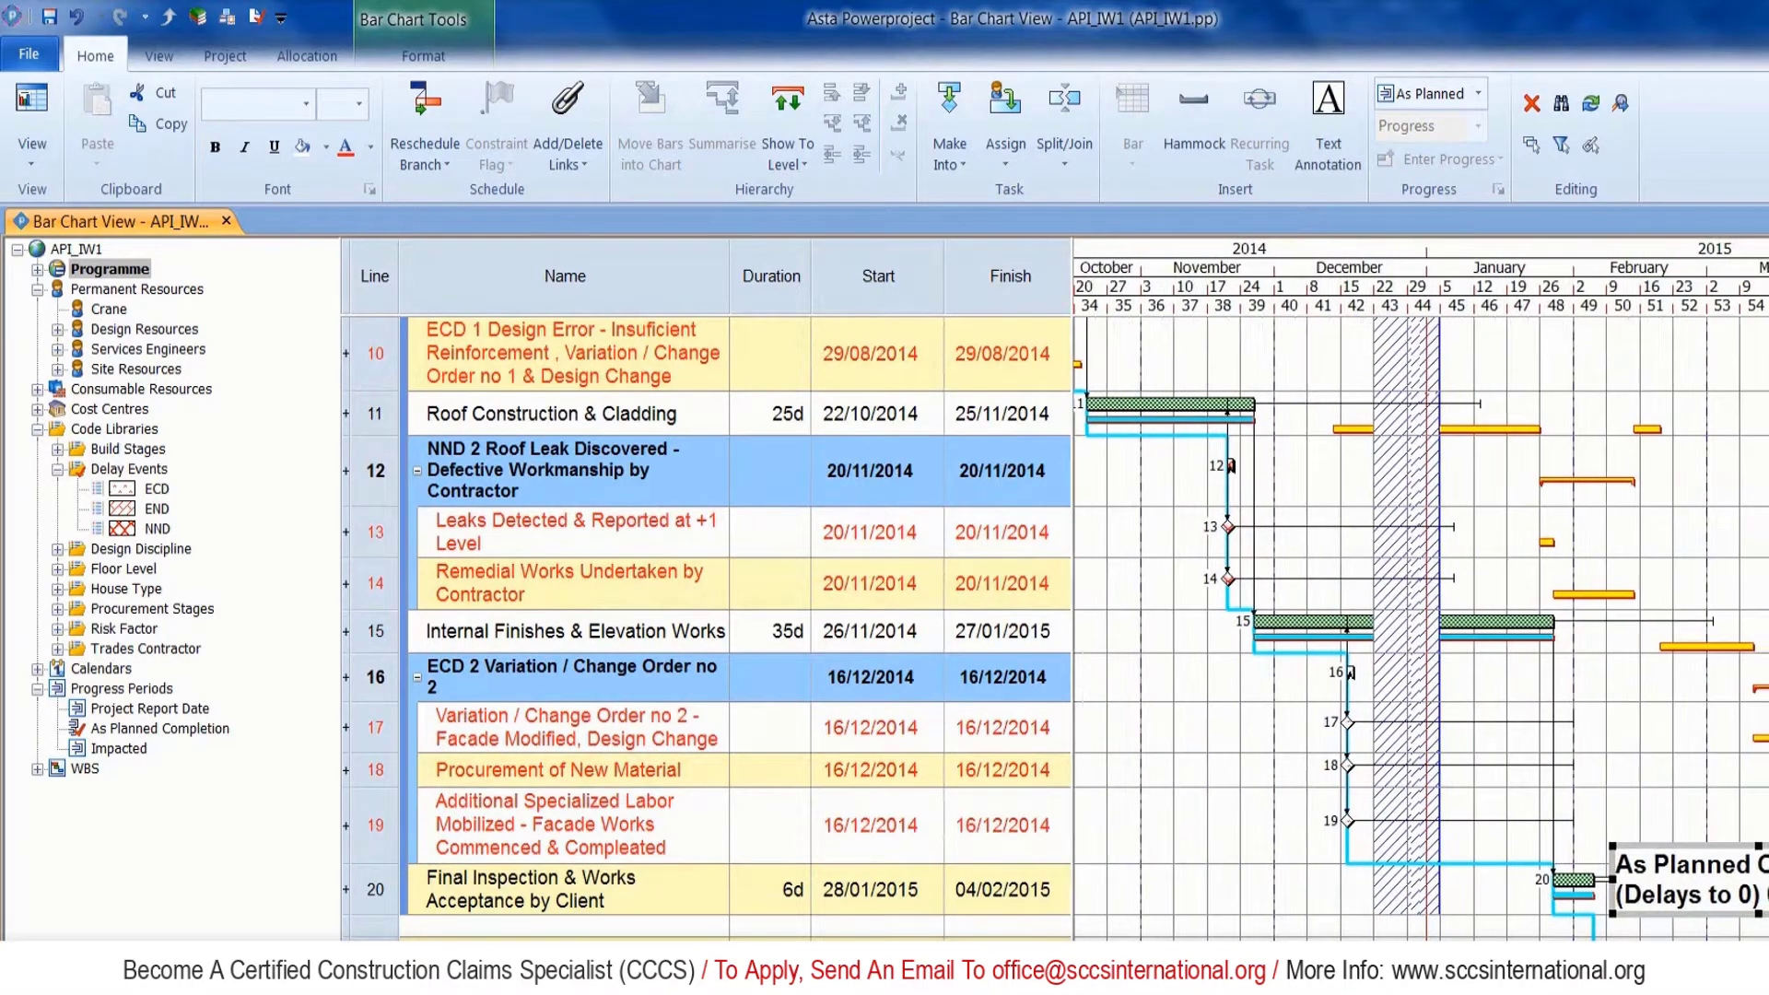
{"action": "scroll", "coordinate": [1418, 627], "scroll_direction": "up", "scroll_amount": 6}
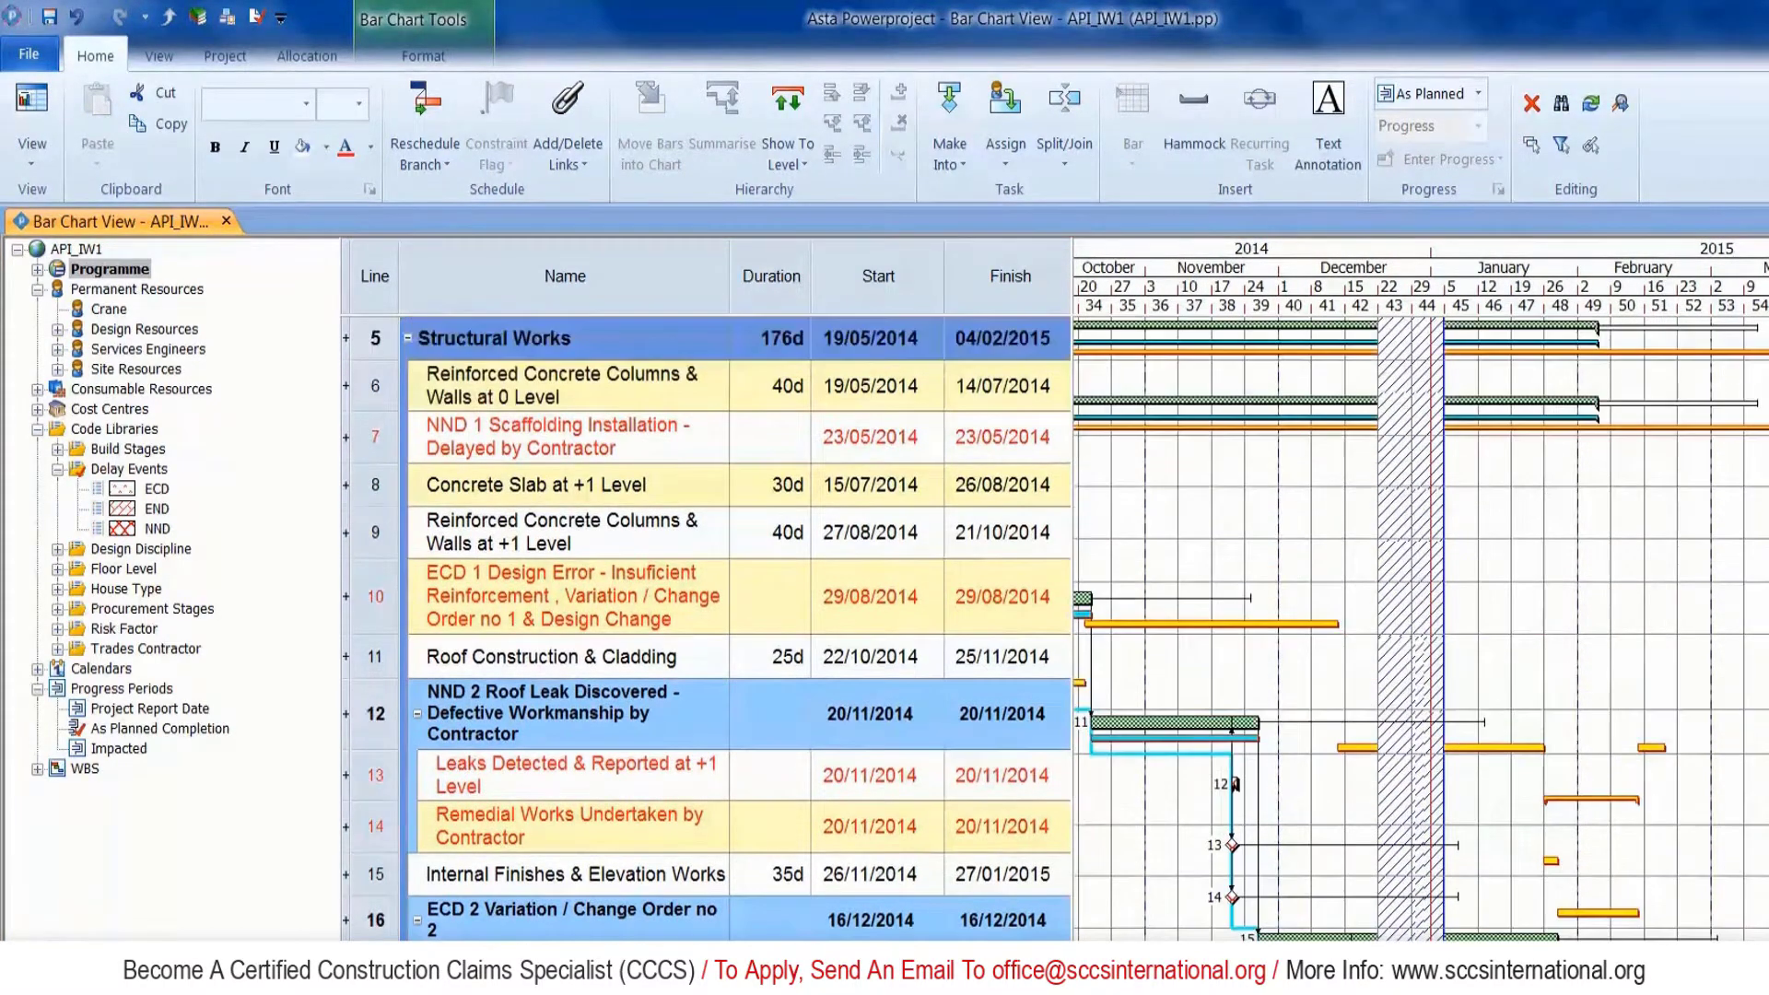
{"action": "scroll", "coordinate": [1418, 627], "scroll_direction": "left", "scroll_amount": 4}
{"action": "scroll", "coordinate": [1419, 627], "scroll_direction": "left", "scroll_amount": 5}
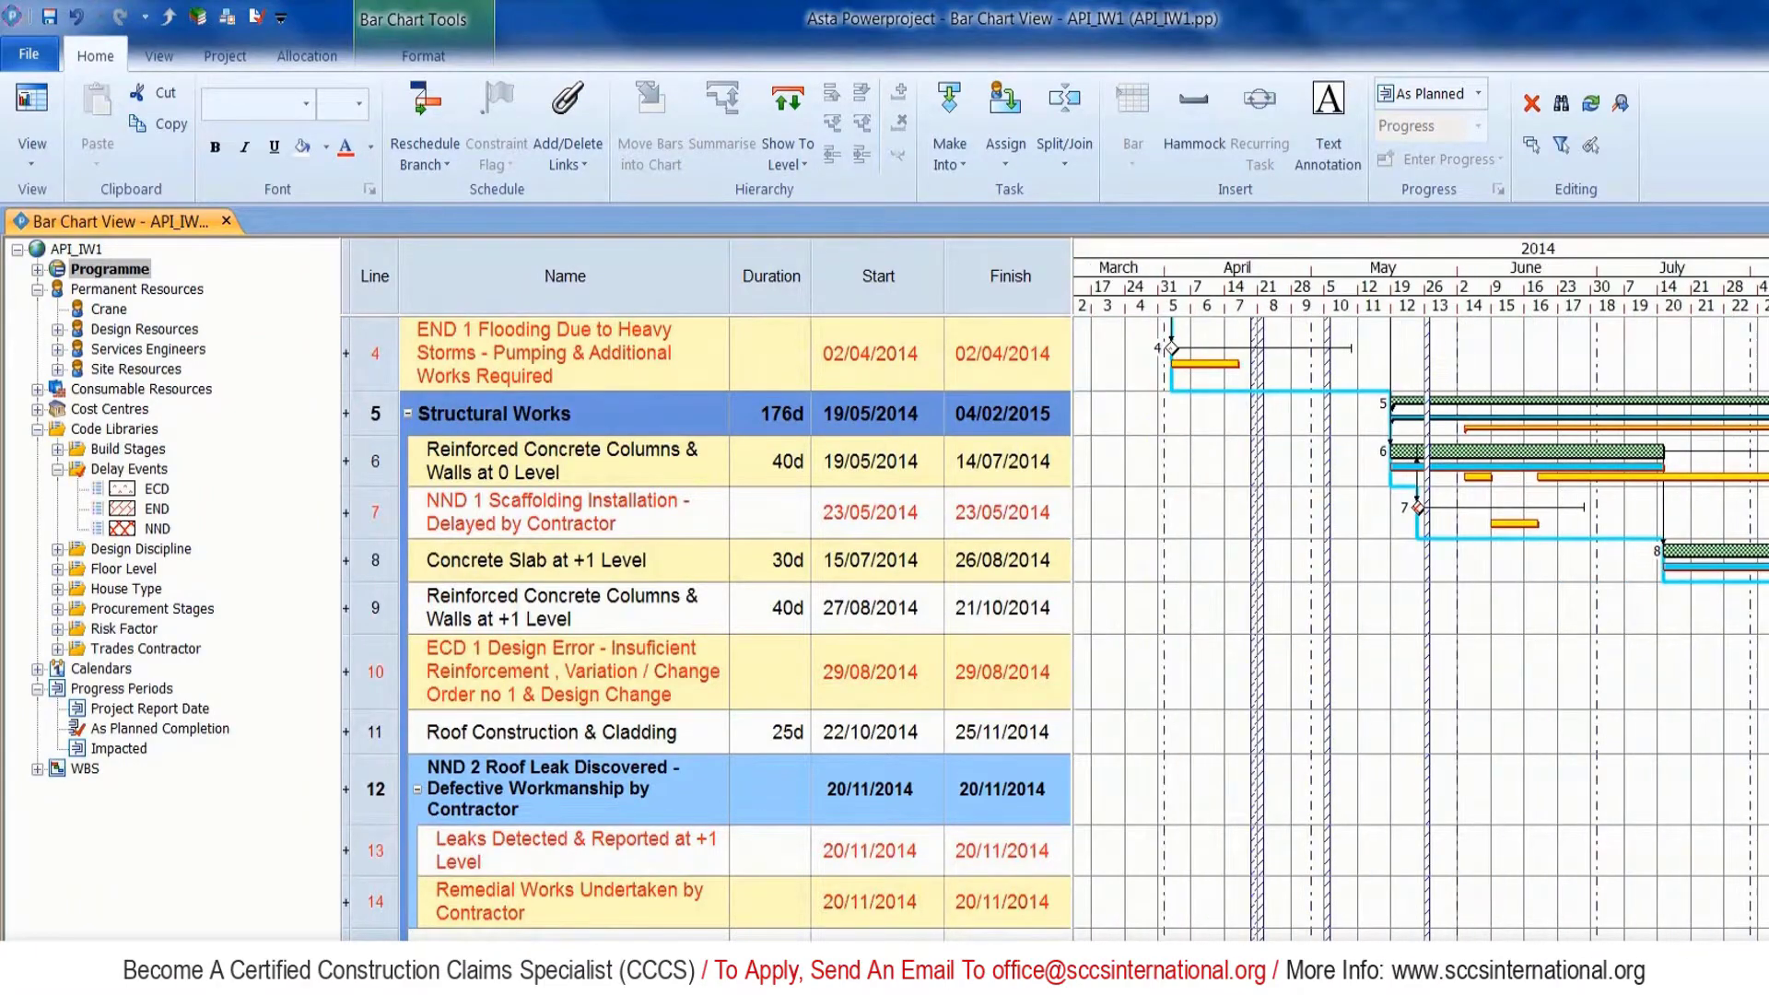
{"action": "scroll", "coordinate": [1303, 497], "scroll_direction": "up", "scroll_amount": 3}
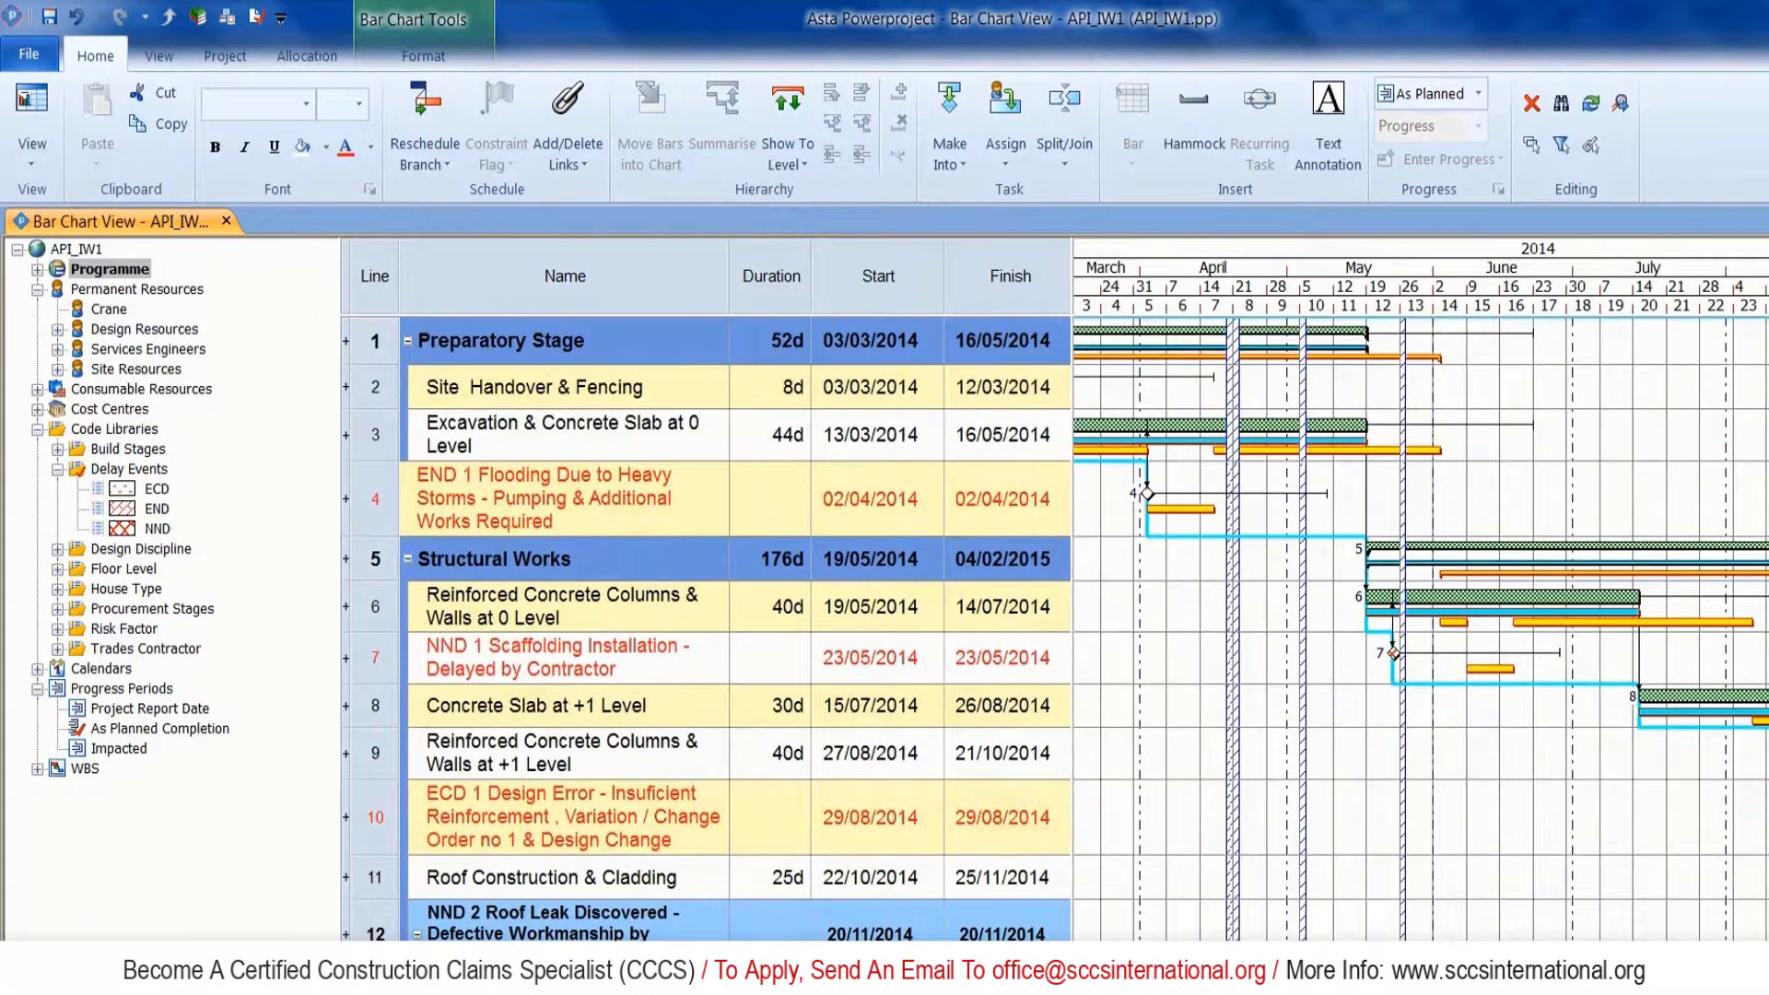
{"action": "scroll", "coordinate": [1303, 497], "scroll_direction": "left", "scroll_amount": 2}
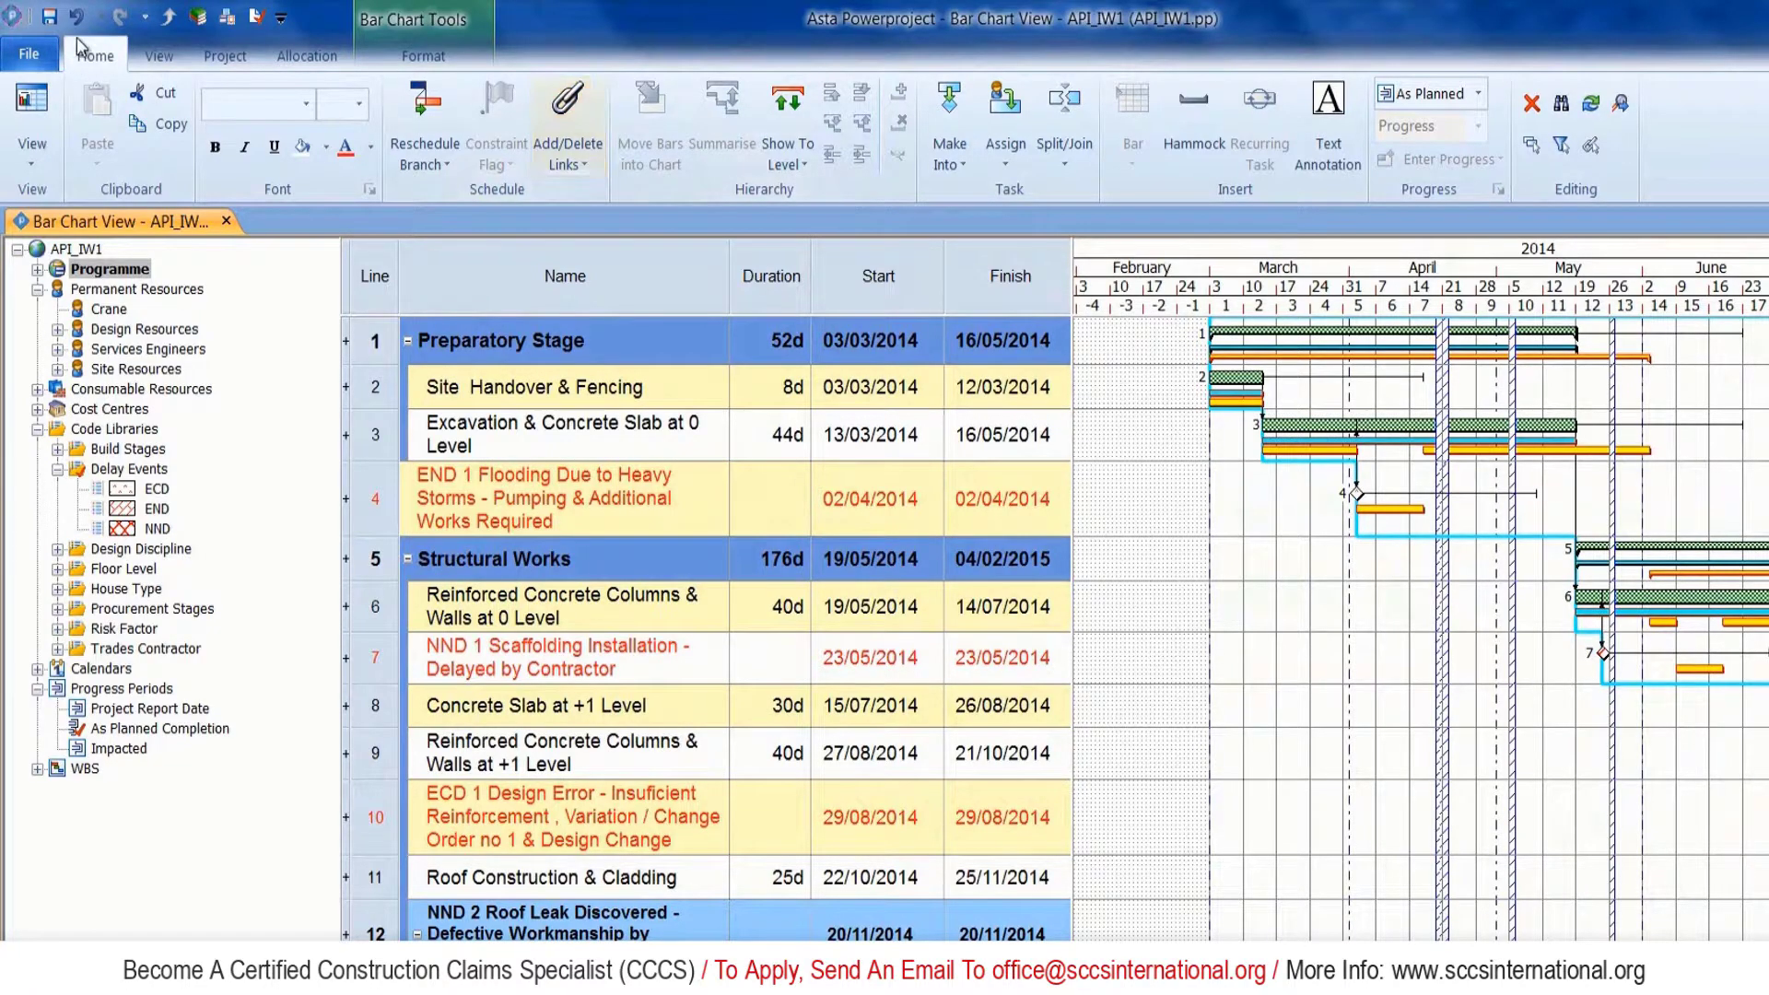
Undo the last 12 actions, covering the annotation changes, the reschedule and the delay event duration edits.
{"action": "left_click", "coordinate": [98, 19]}
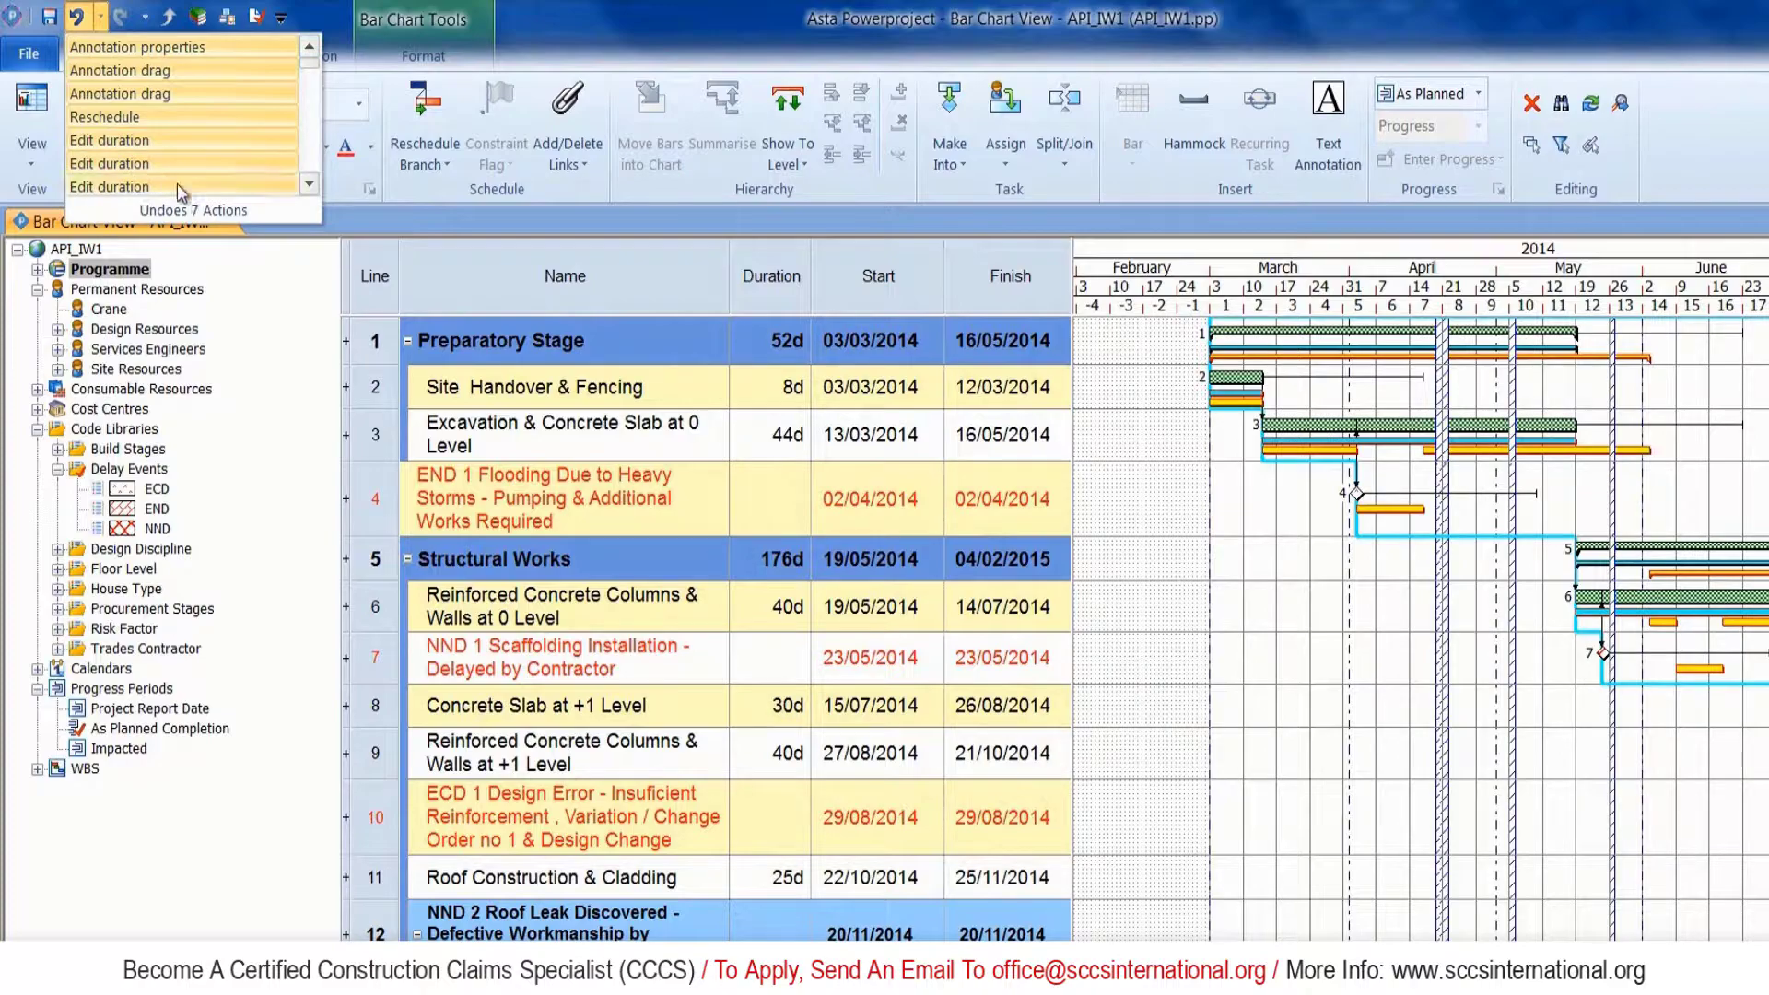
{"action": "scroll", "coordinate": [177, 184], "scroll_direction": "down", "scroll_amount": 1}
{"action": "scroll", "coordinate": [178, 171], "scroll_direction": "down", "scroll_amount": 1}
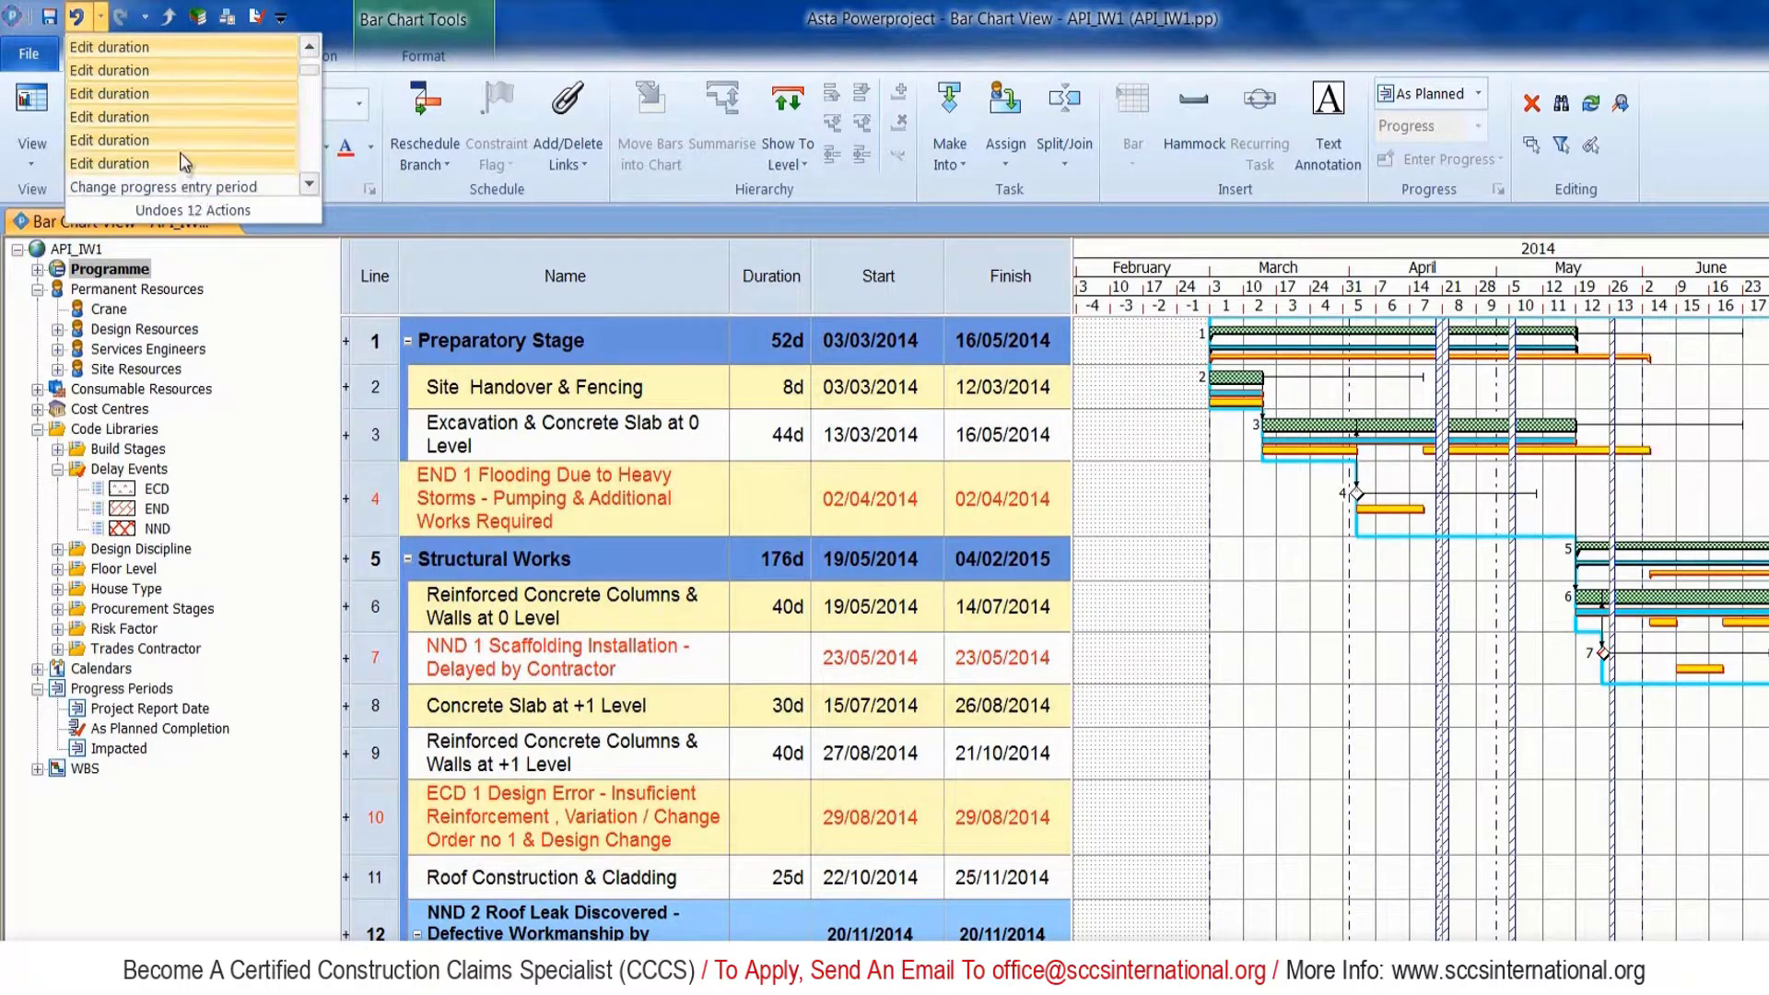
{"action": "left_click", "coordinate": [179, 162]}
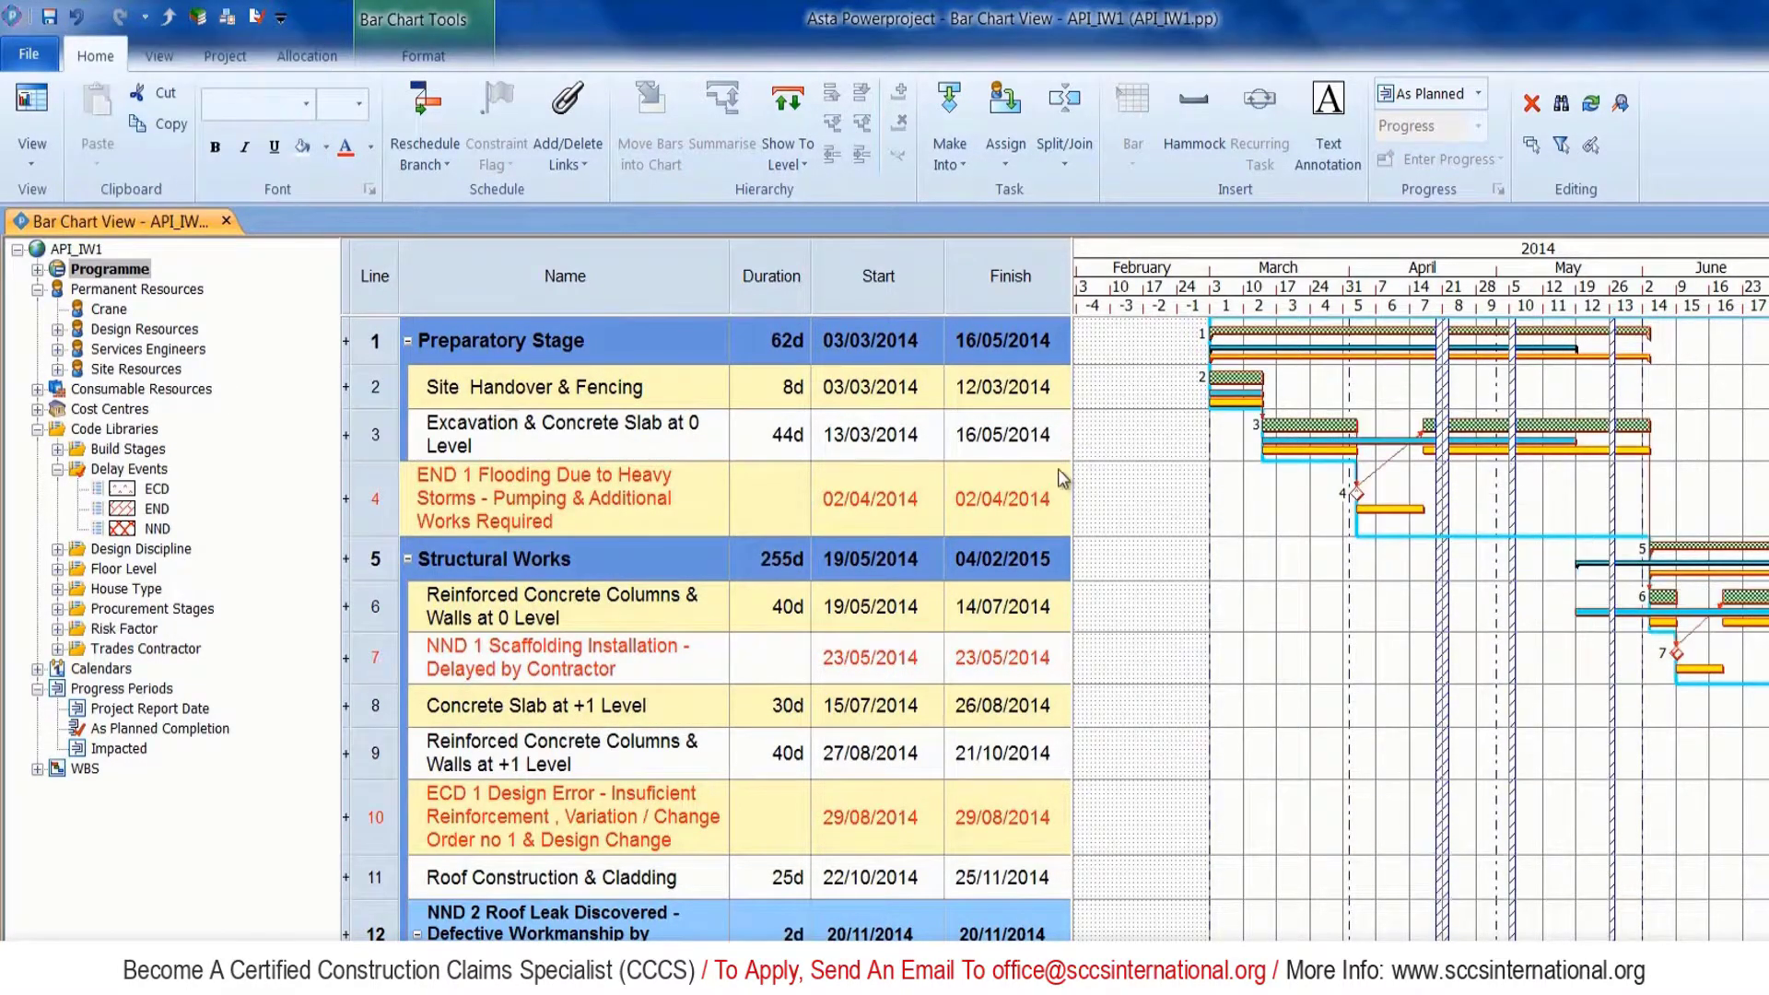
{"action": "scroll", "coordinate": [1008, 857], "scroll_direction": "down", "scroll_amount": 5}
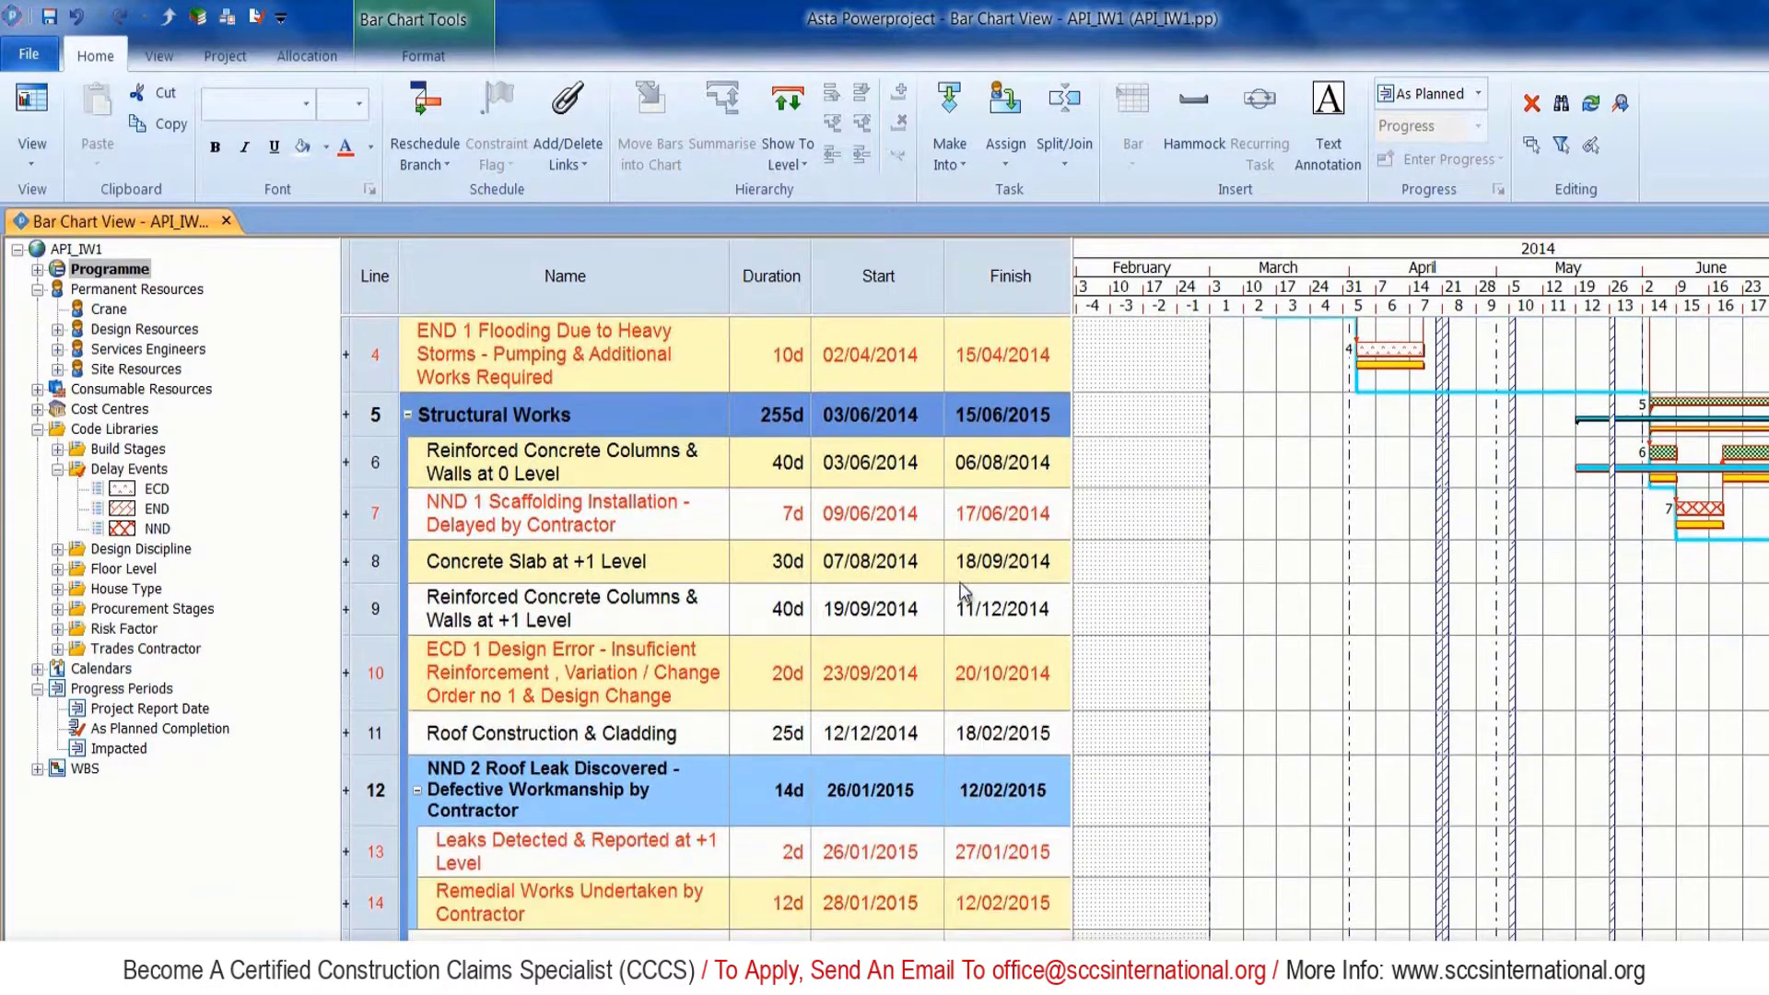
{"action": "scroll", "coordinate": [1004, 829], "scroll_direction": "up", "scroll_amount": 5}
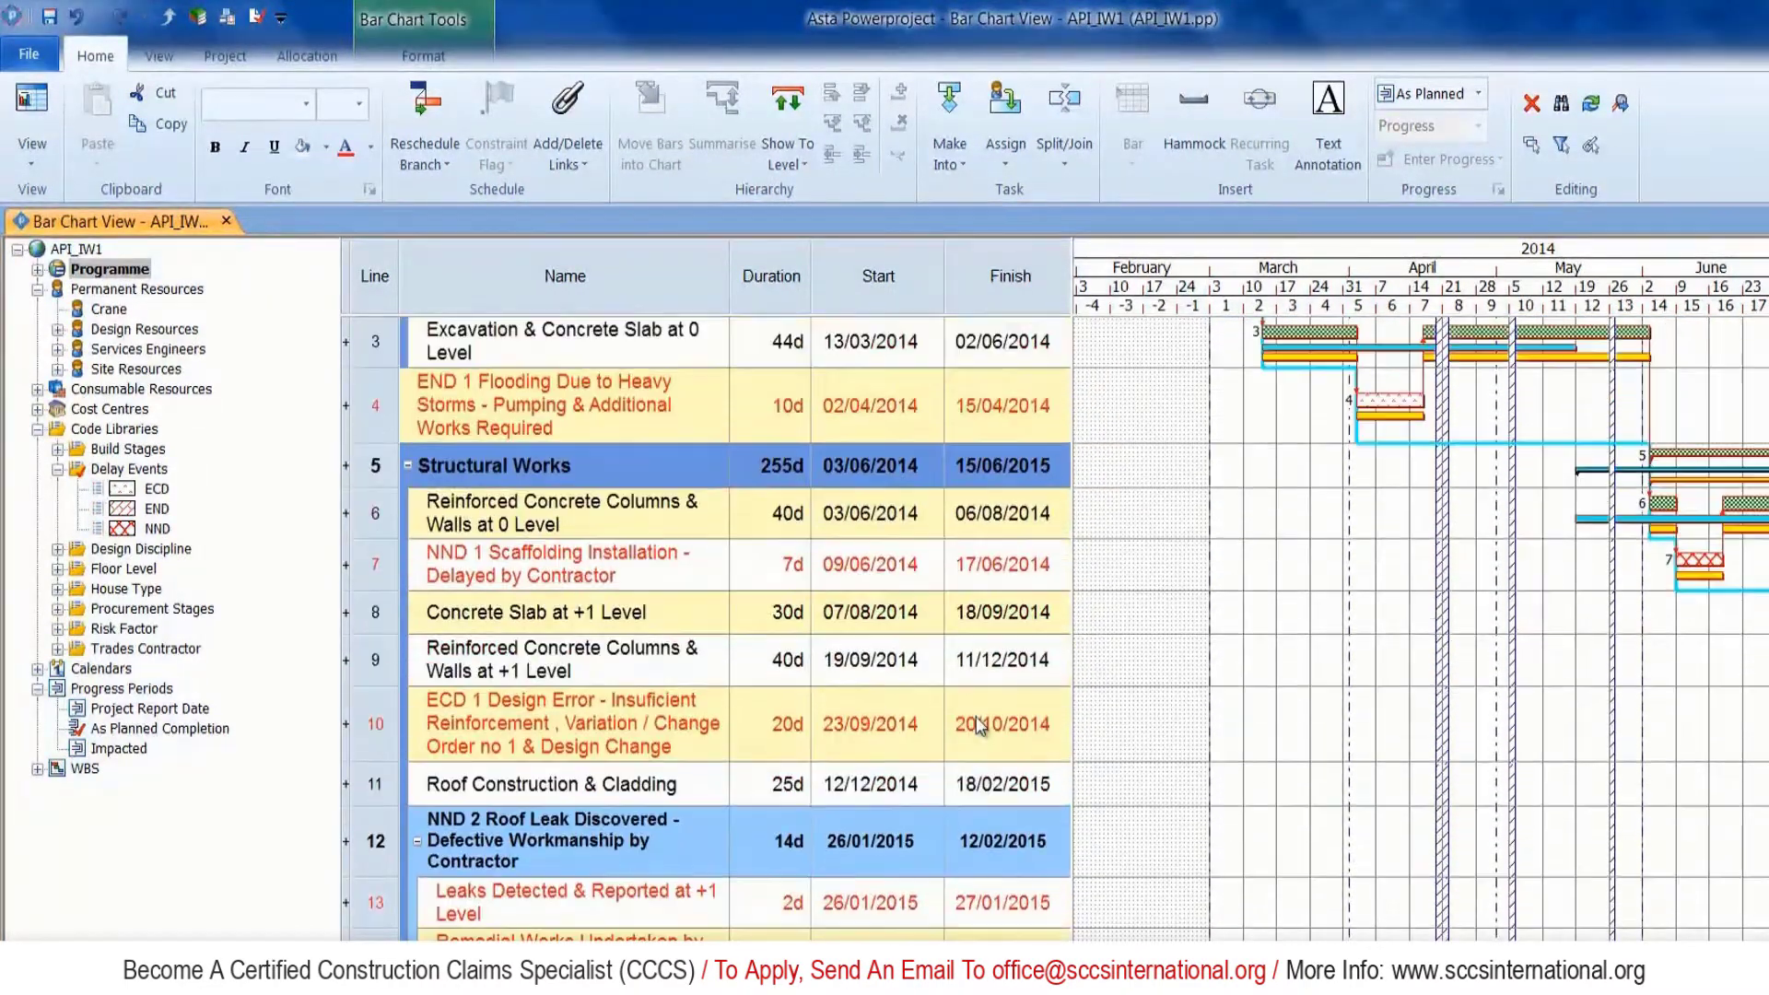
Reschedule the restored programme with no progress line straightening and As Planned Completion as the progress entry period.
{"action": "left_click", "coordinate": [451, 132]}
{"action": "left_click", "coordinate": [499, 247]}
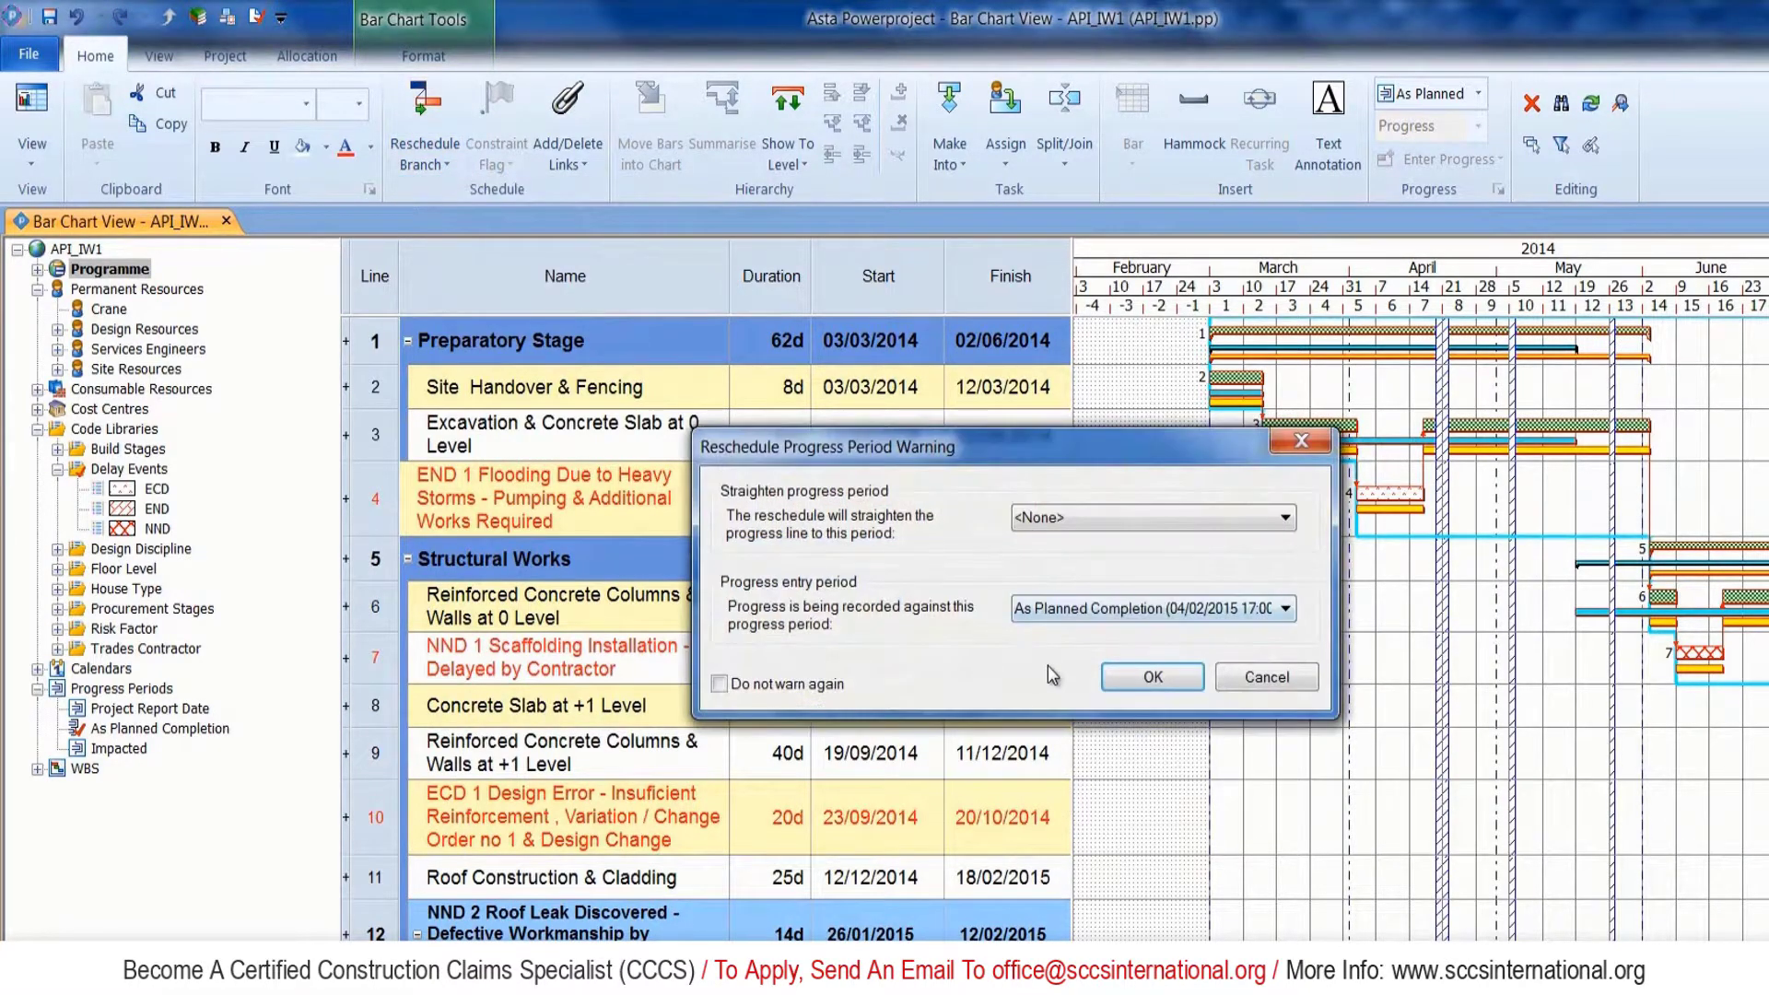
{"action": "left_click", "coordinate": [1151, 676]}
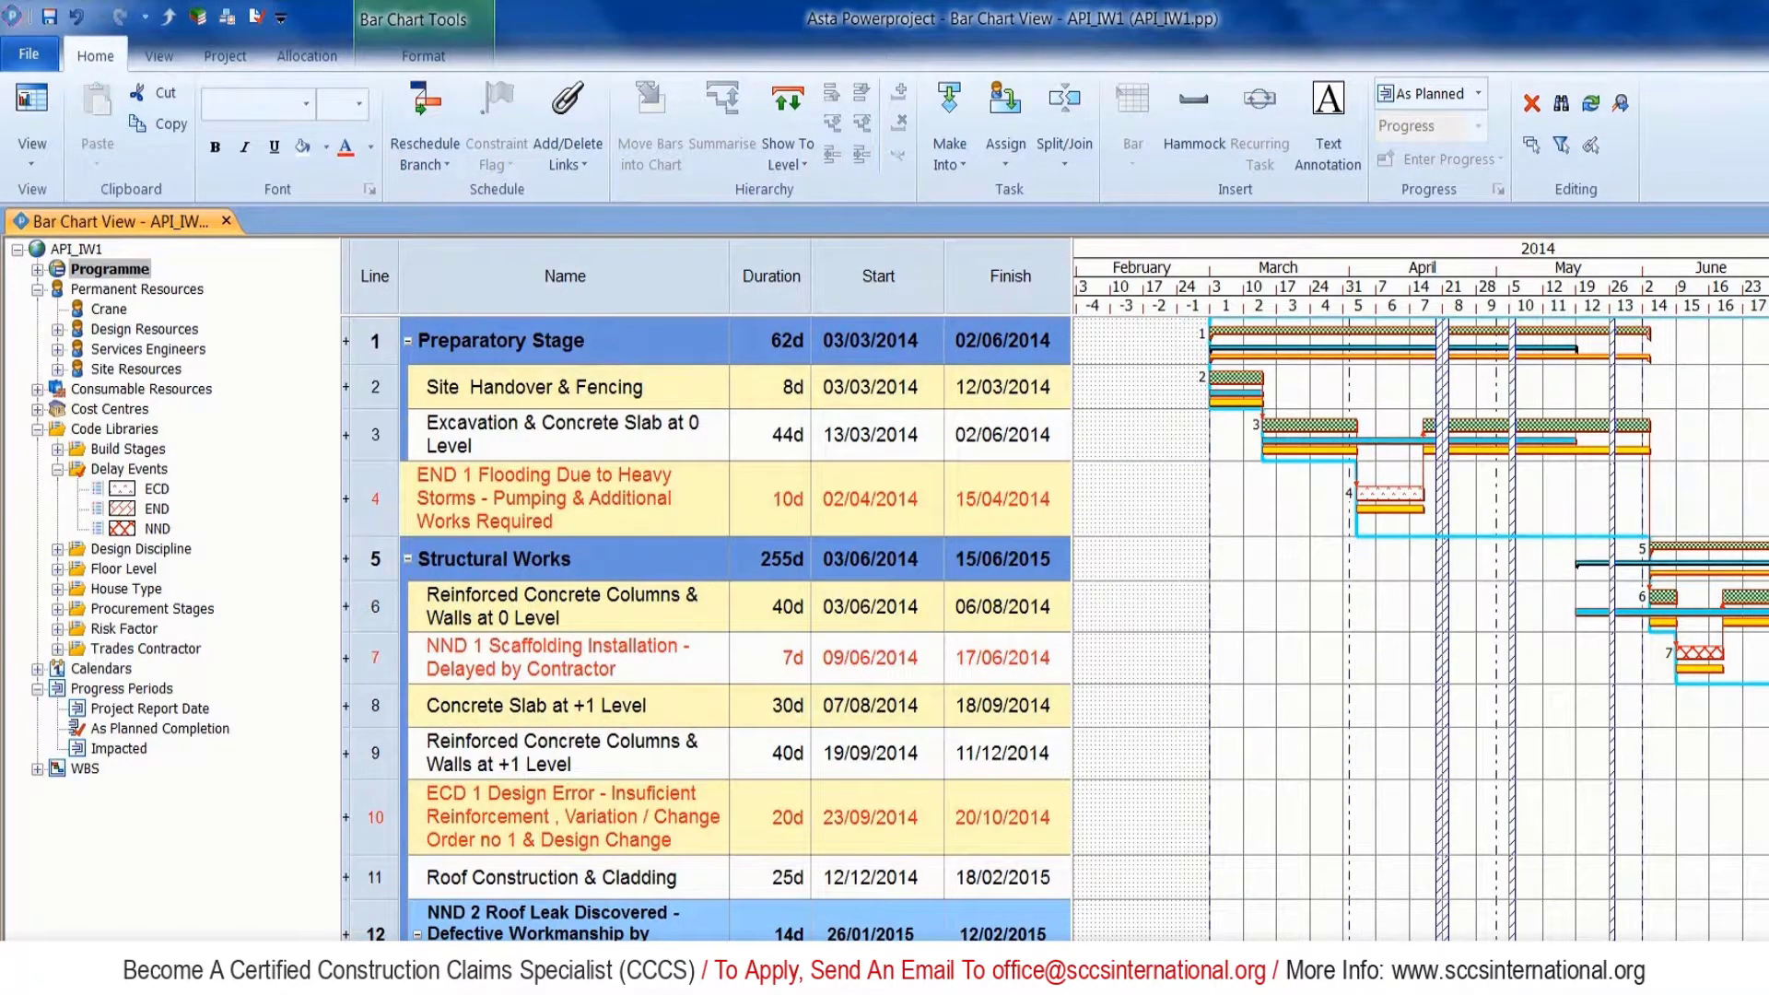
Review the restored impacted task bars and delay events through to Final Inspection & Works Acceptance by Client.
{"action": "scroll", "coordinate": [1420, 628], "scroll_direction": "right", "scroll_amount": 15}
{"action": "scroll", "coordinate": [1420, 629], "scroll_direction": "down", "scroll_amount": 1}
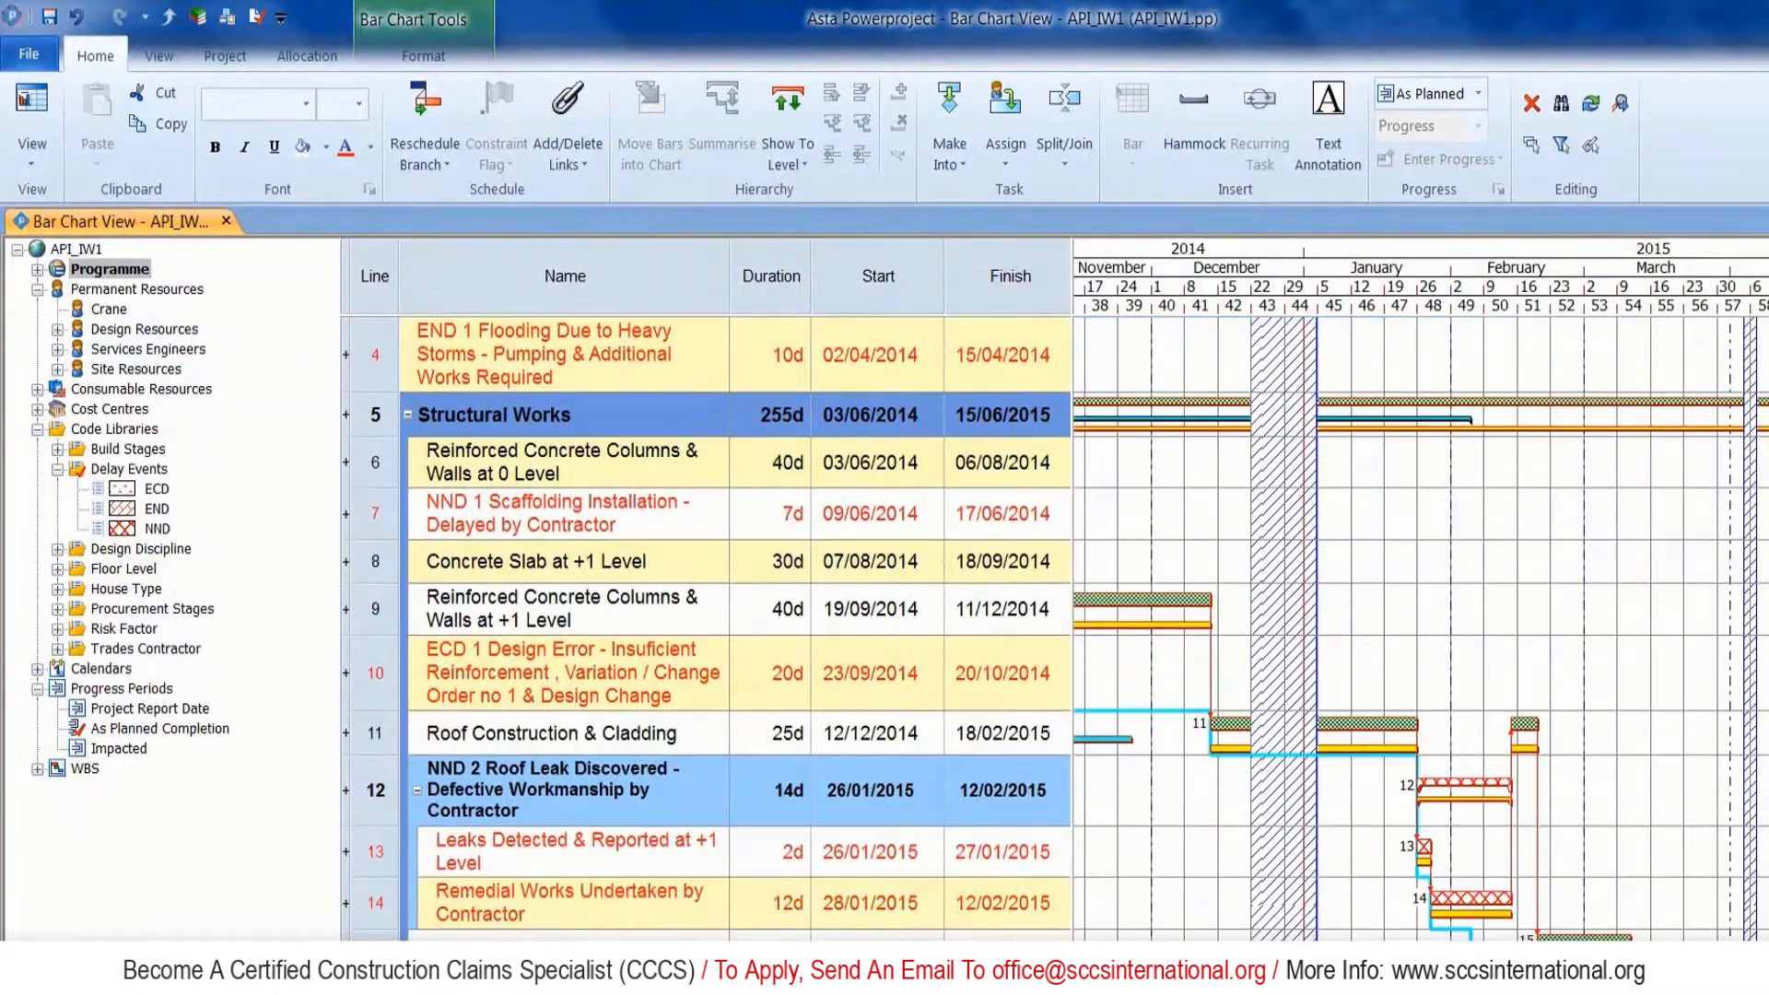
{"action": "scroll", "coordinate": [1081, 628], "scroll_direction": "down", "scroll_amount": 3}
{"action": "scroll", "coordinate": [1418, 626], "scroll_direction": "right", "scroll_amount": 5}
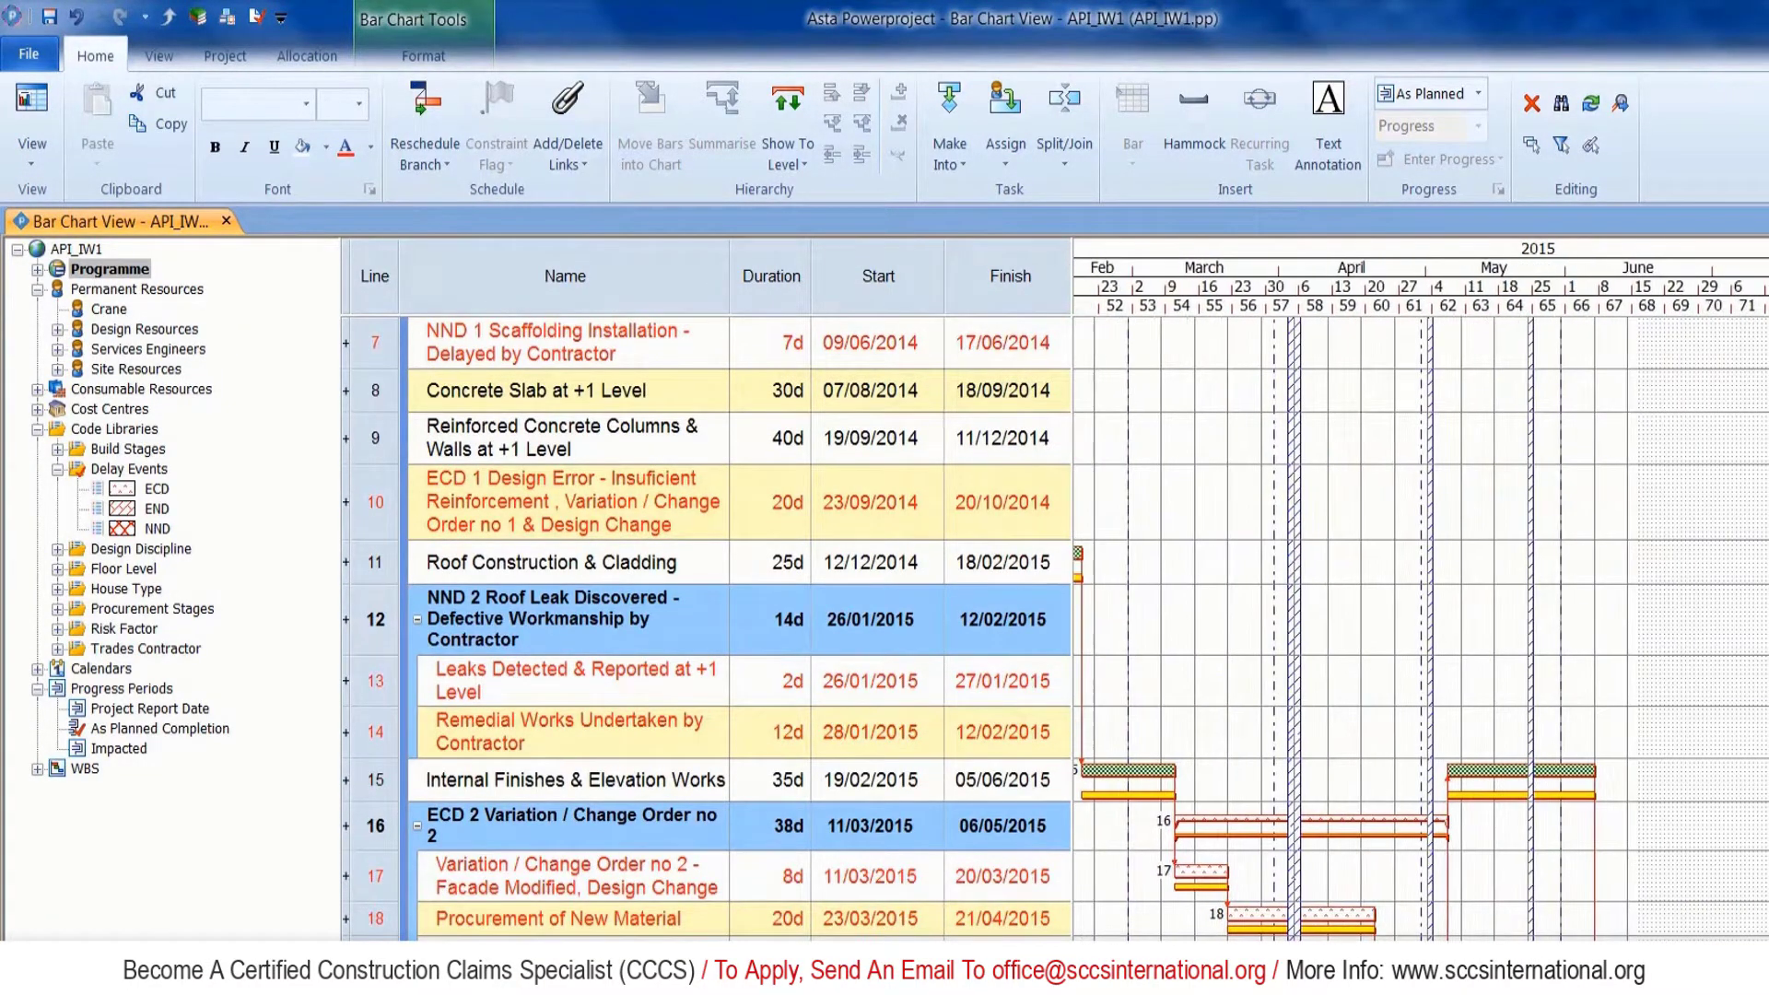
{"action": "scroll", "coordinate": [1418, 627], "scroll_direction": "down", "scroll_amount": 3}
{"action": "scroll", "coordinate": [1418, 626], "scroll_direction": "down", "scroll_amount": 3}
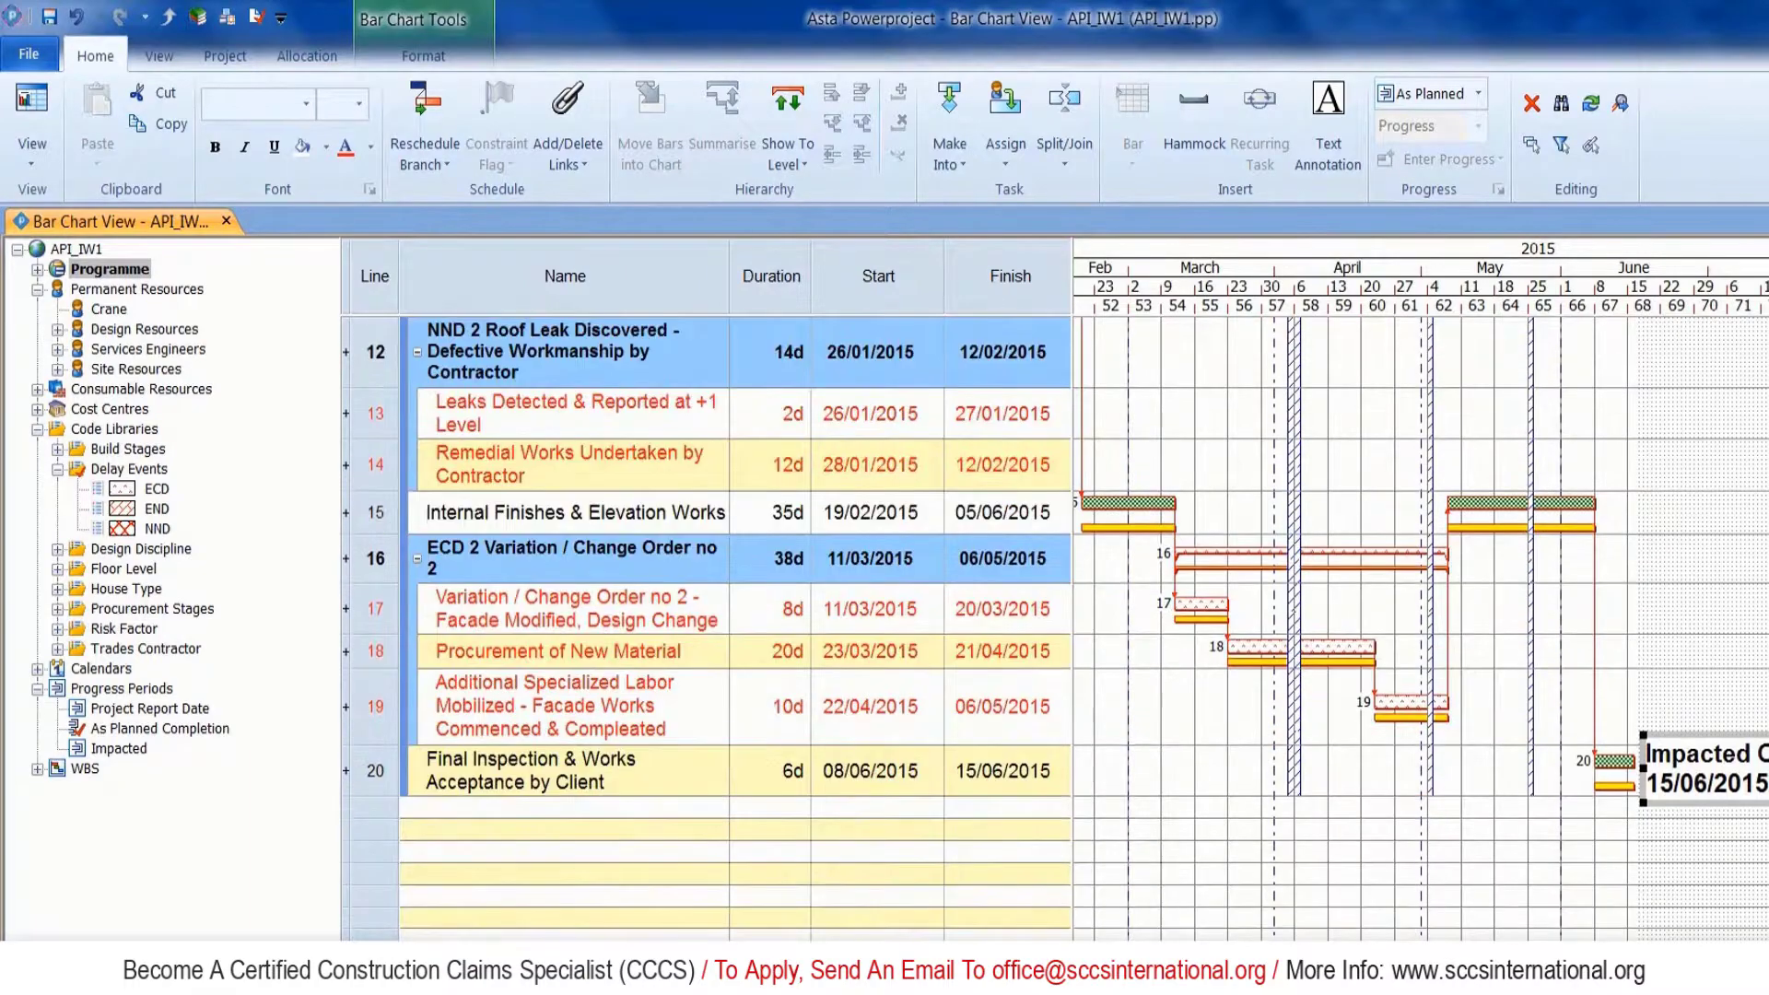
Deselect the completion annotation and make Impacted the progress entry period.
{"action": "key", "text": "Escape"}
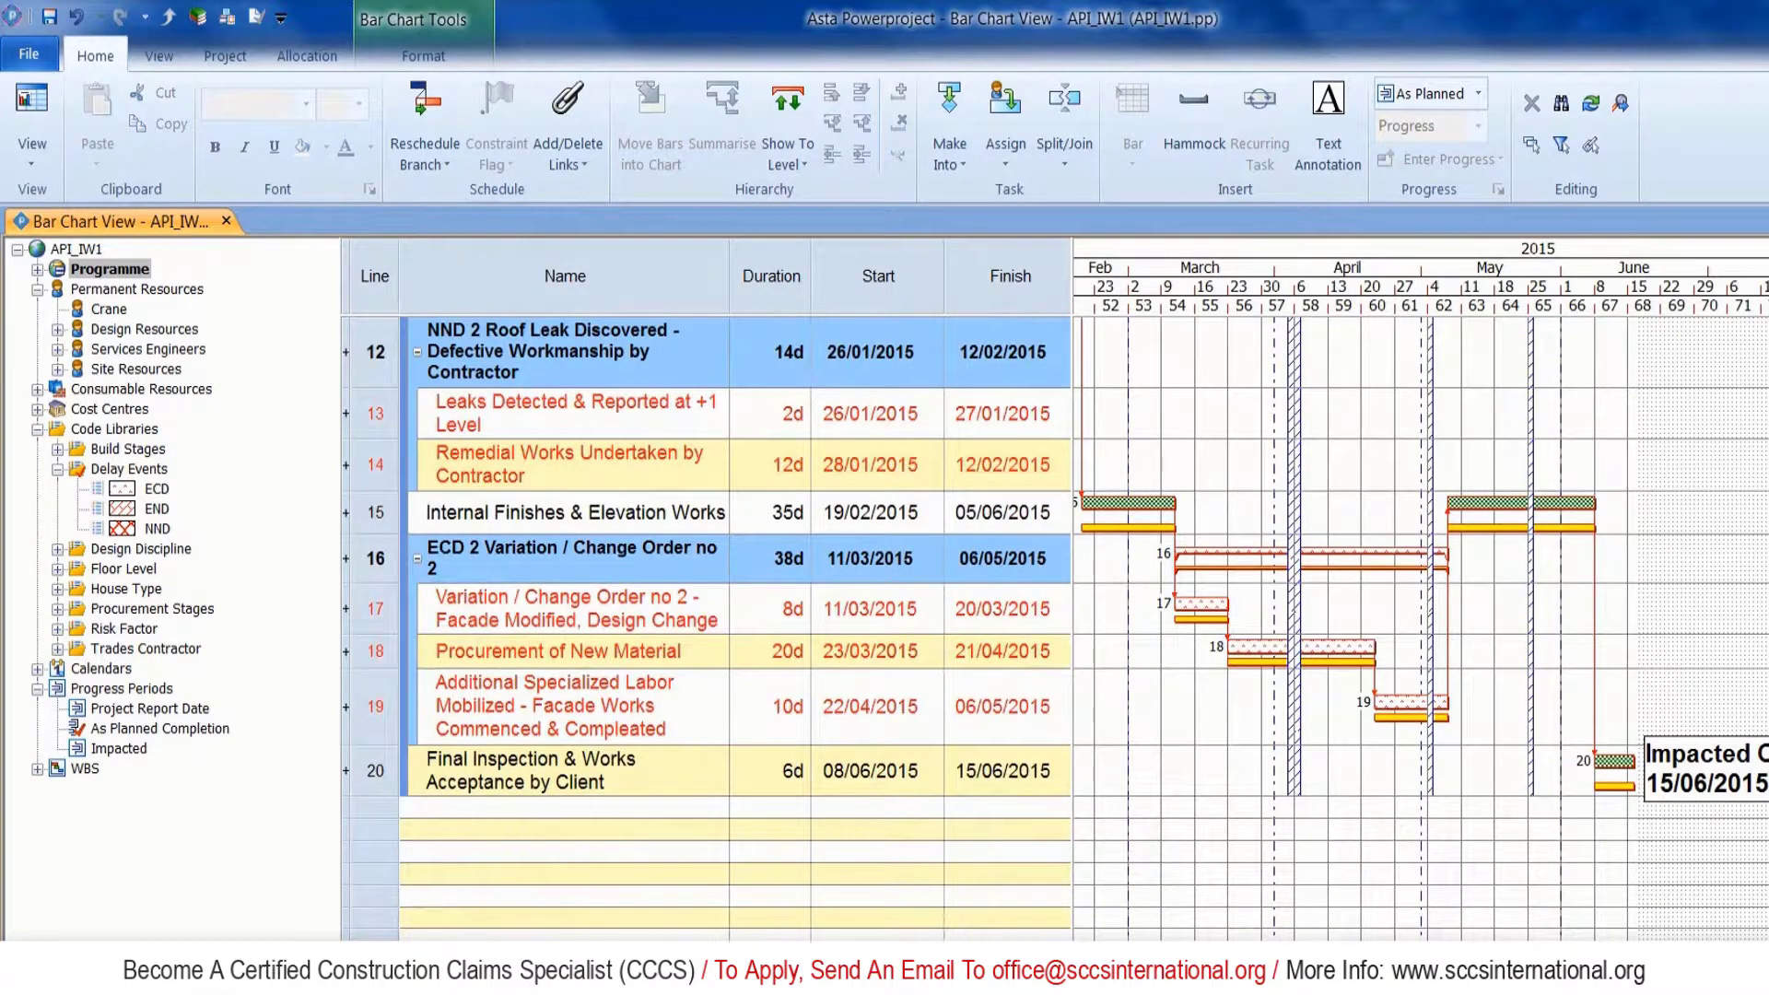
{"action": "left_click", "coordinate": [123, 750]}
{"action": "right_click", "coordinate": [137, 755]}
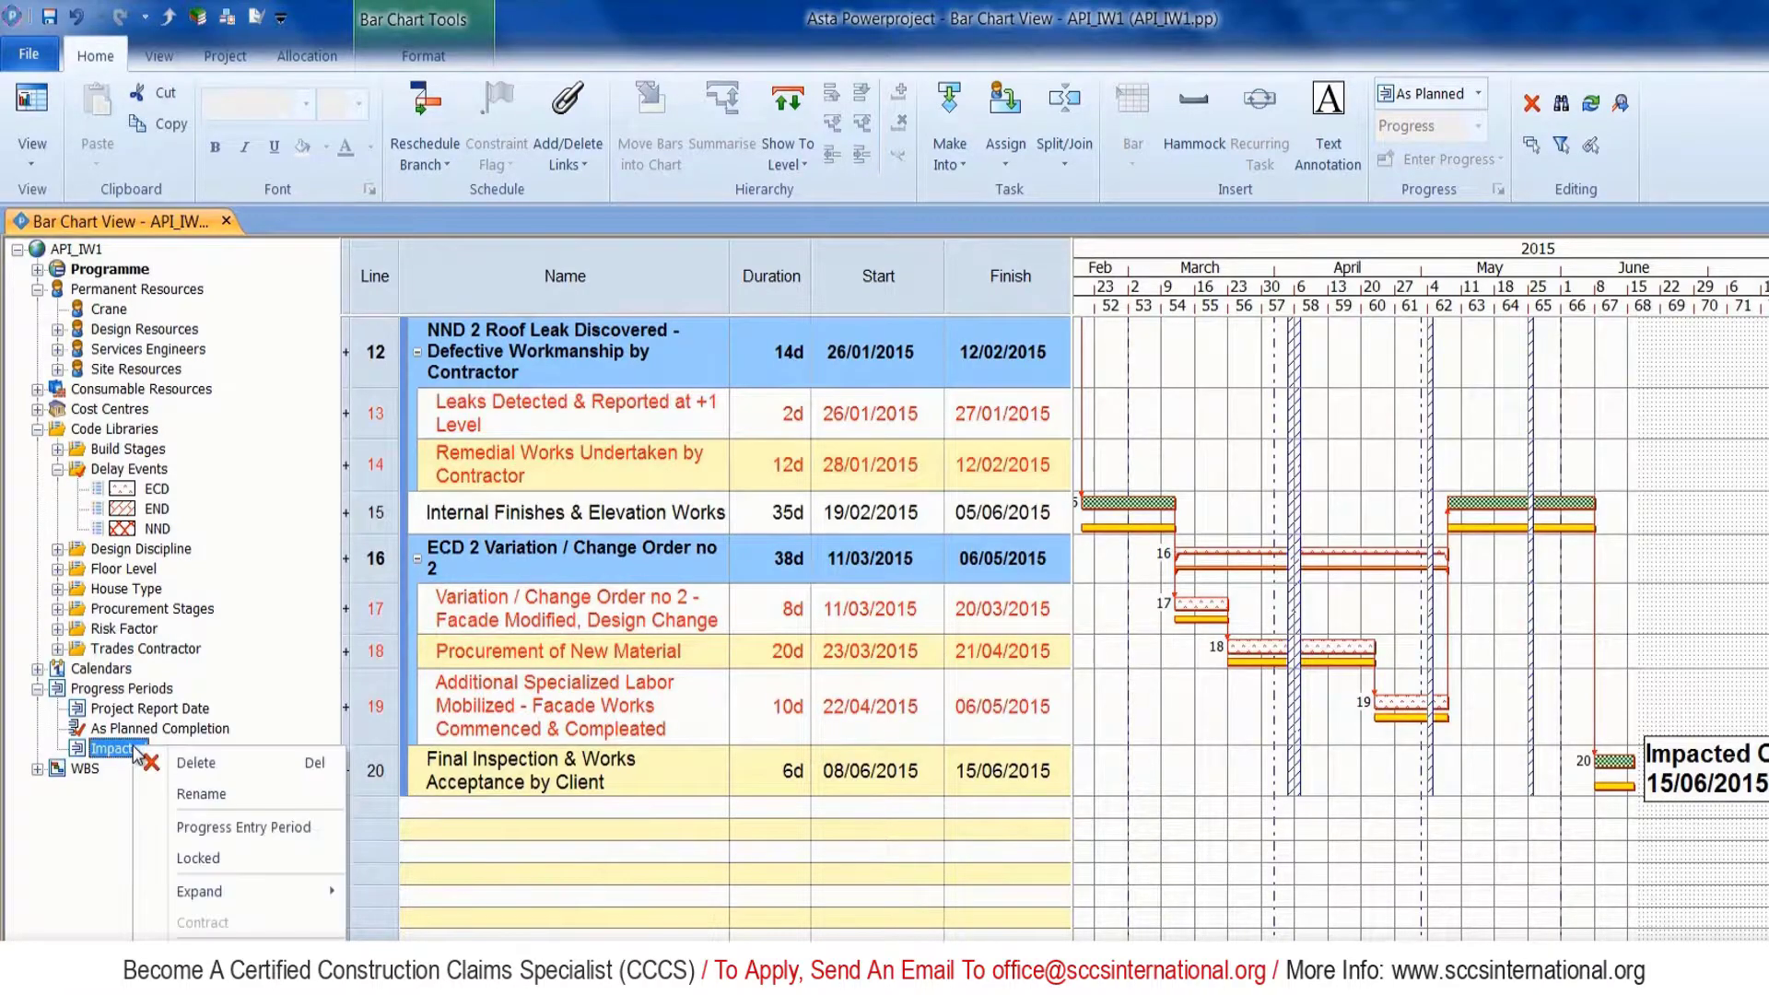
{"action": "left_click", "coordinate": [231, 827]}
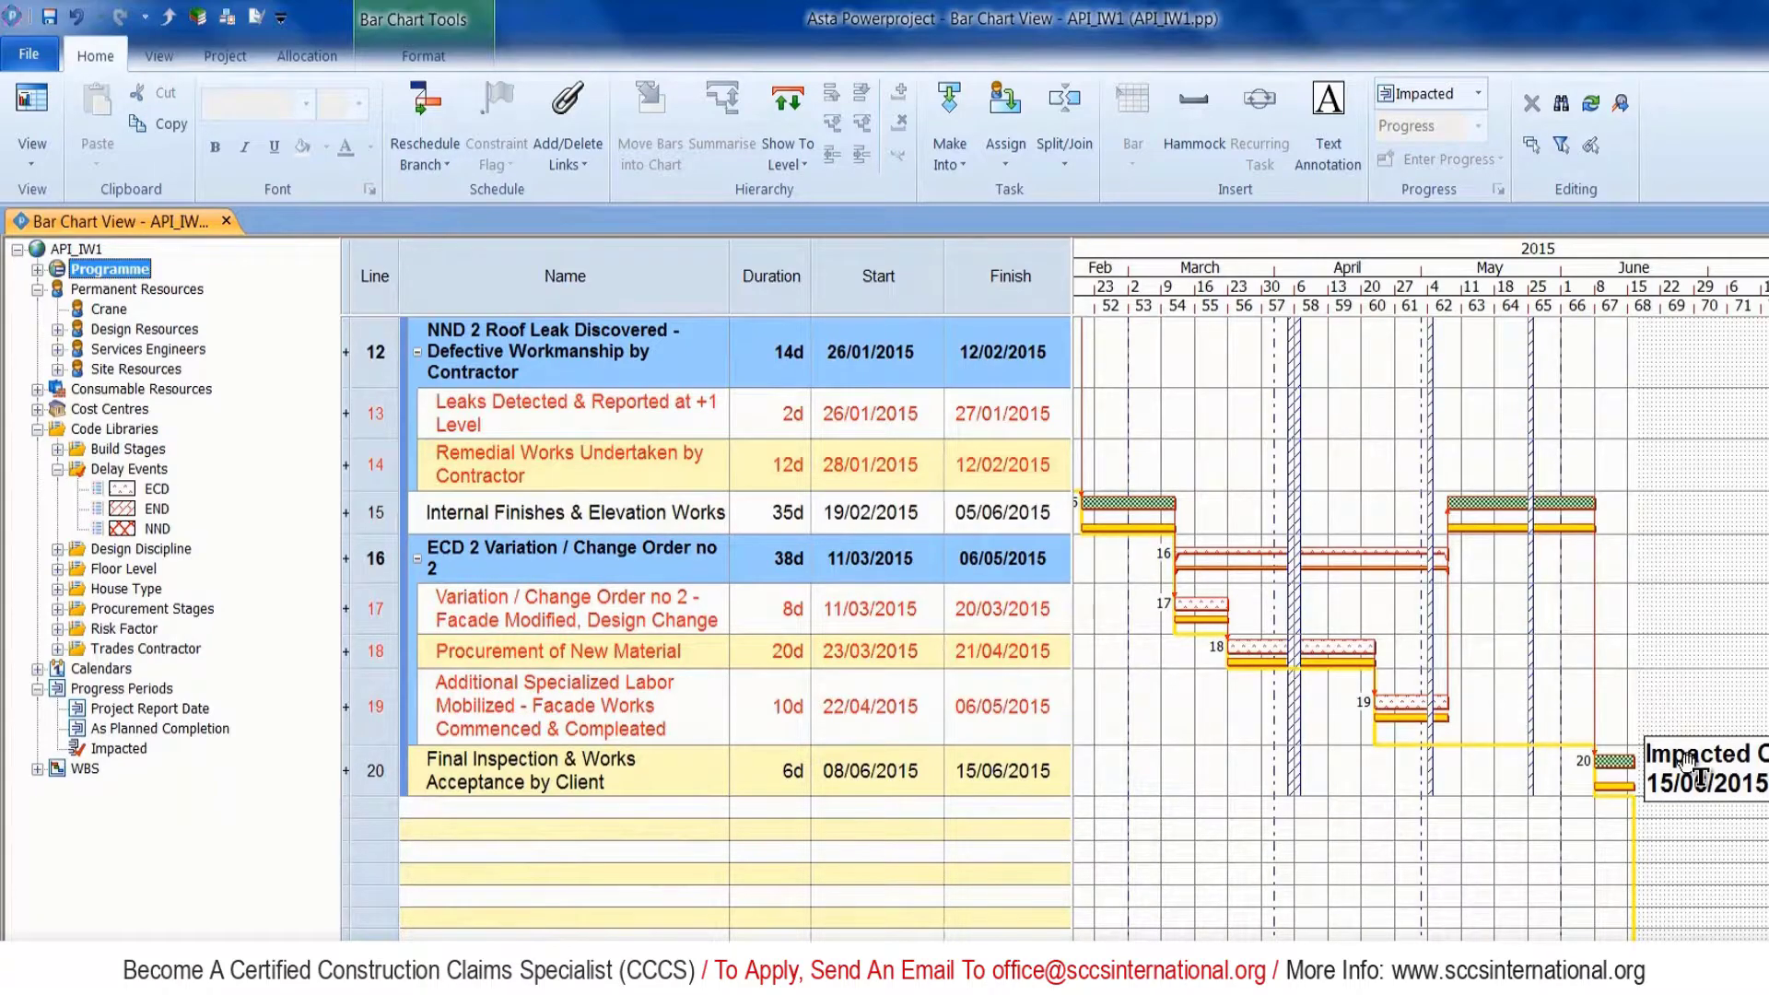
Reword the completion annotation beside Final Inspection & Works Acceptance by Client to "As Planned - Impacted Completion #Finish#".
{"action": "left_click", "coordinate": [1687, 762]}
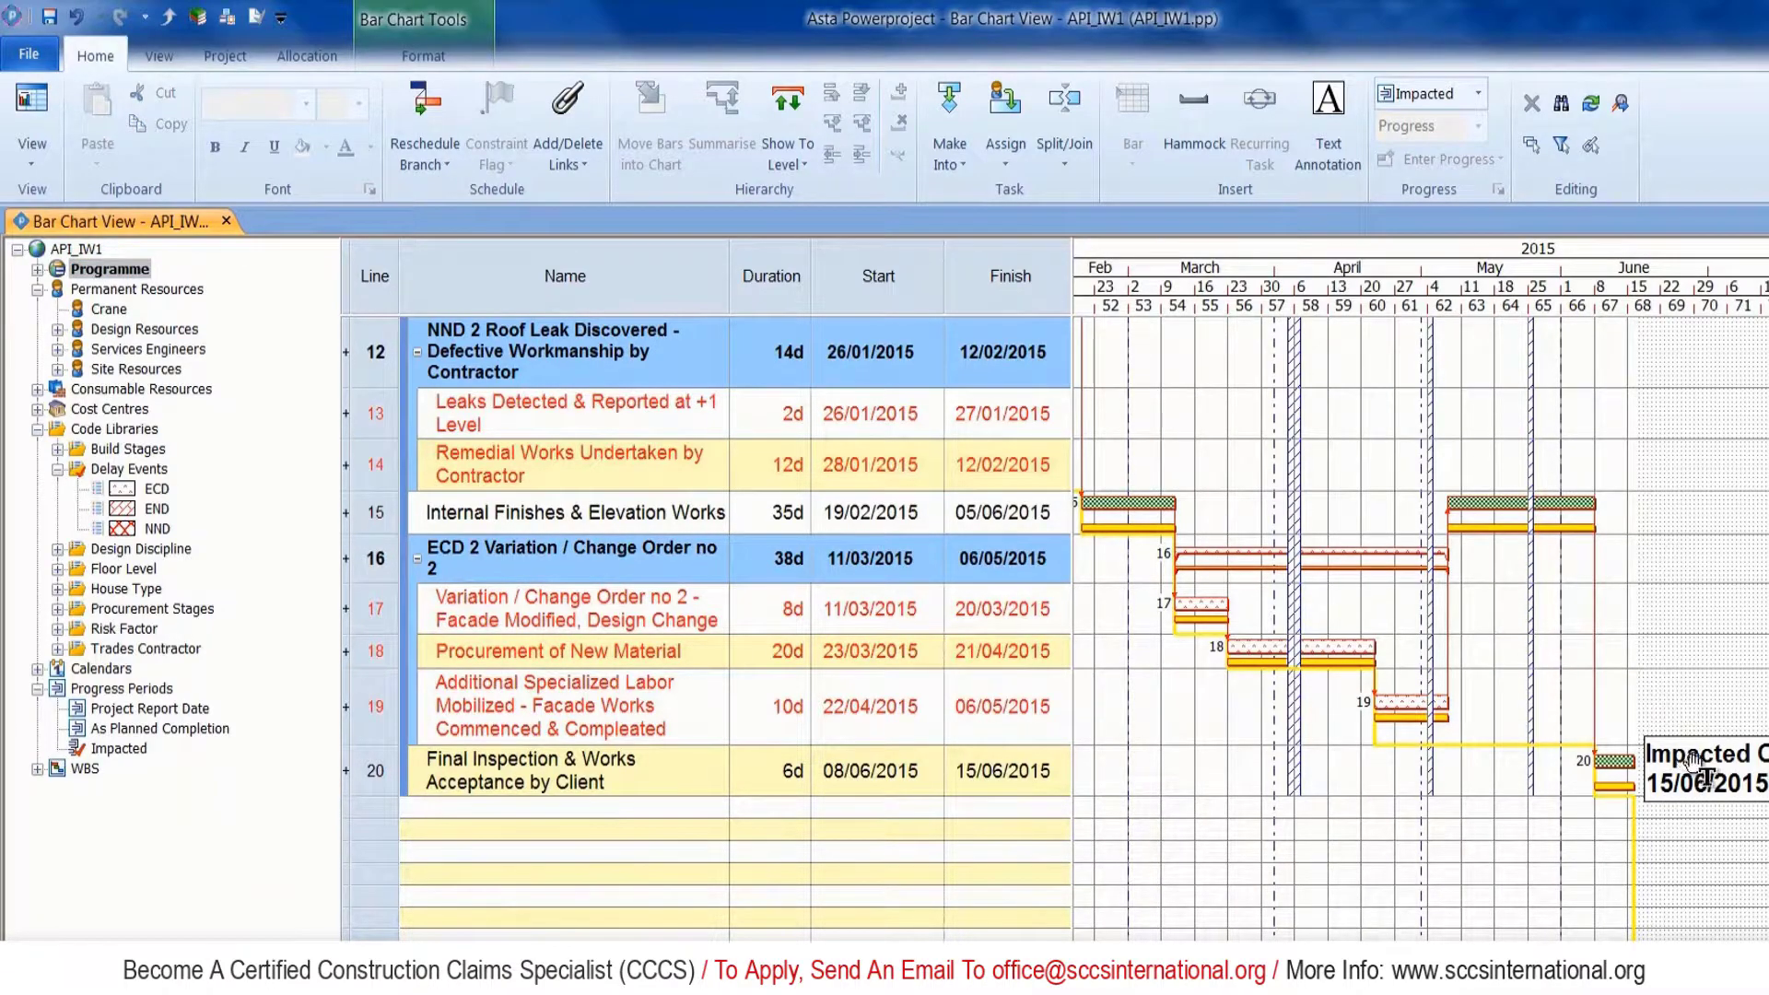
{"action": "double_click", "coordinate": [1688, 762]}
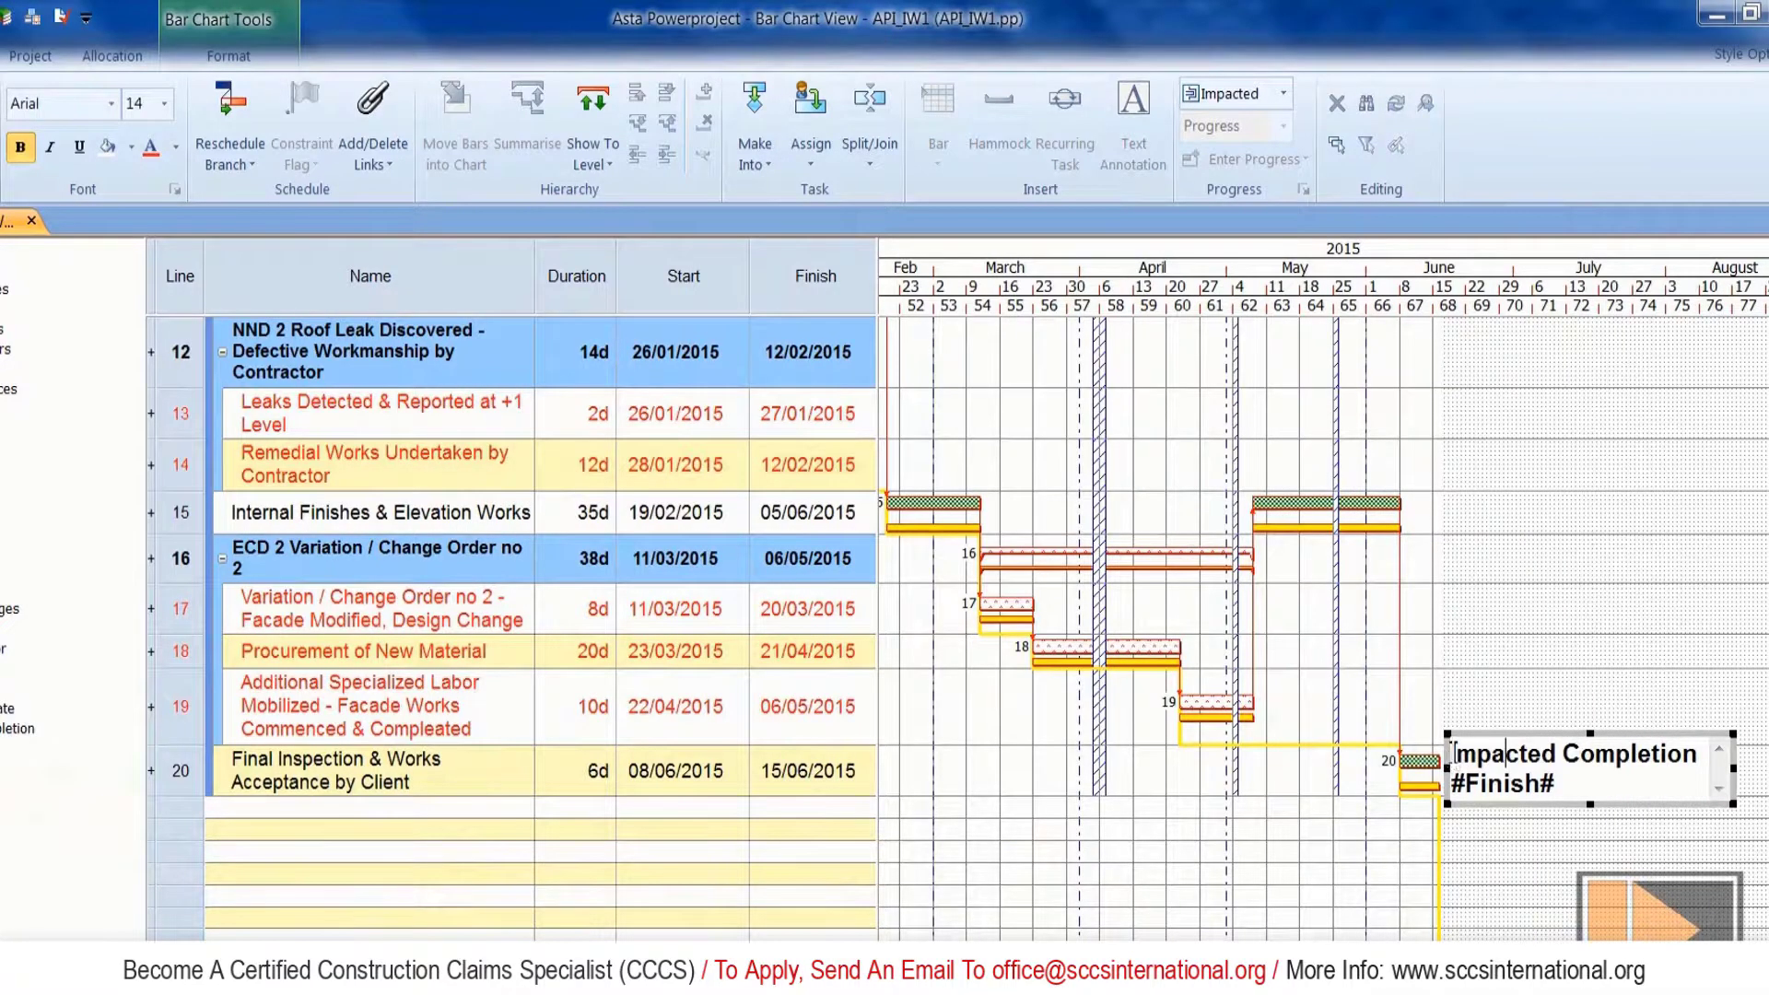
{"action": "left_click_drag", "start_coordinate": [1455, 753], "coordinate": [1504, 761]}
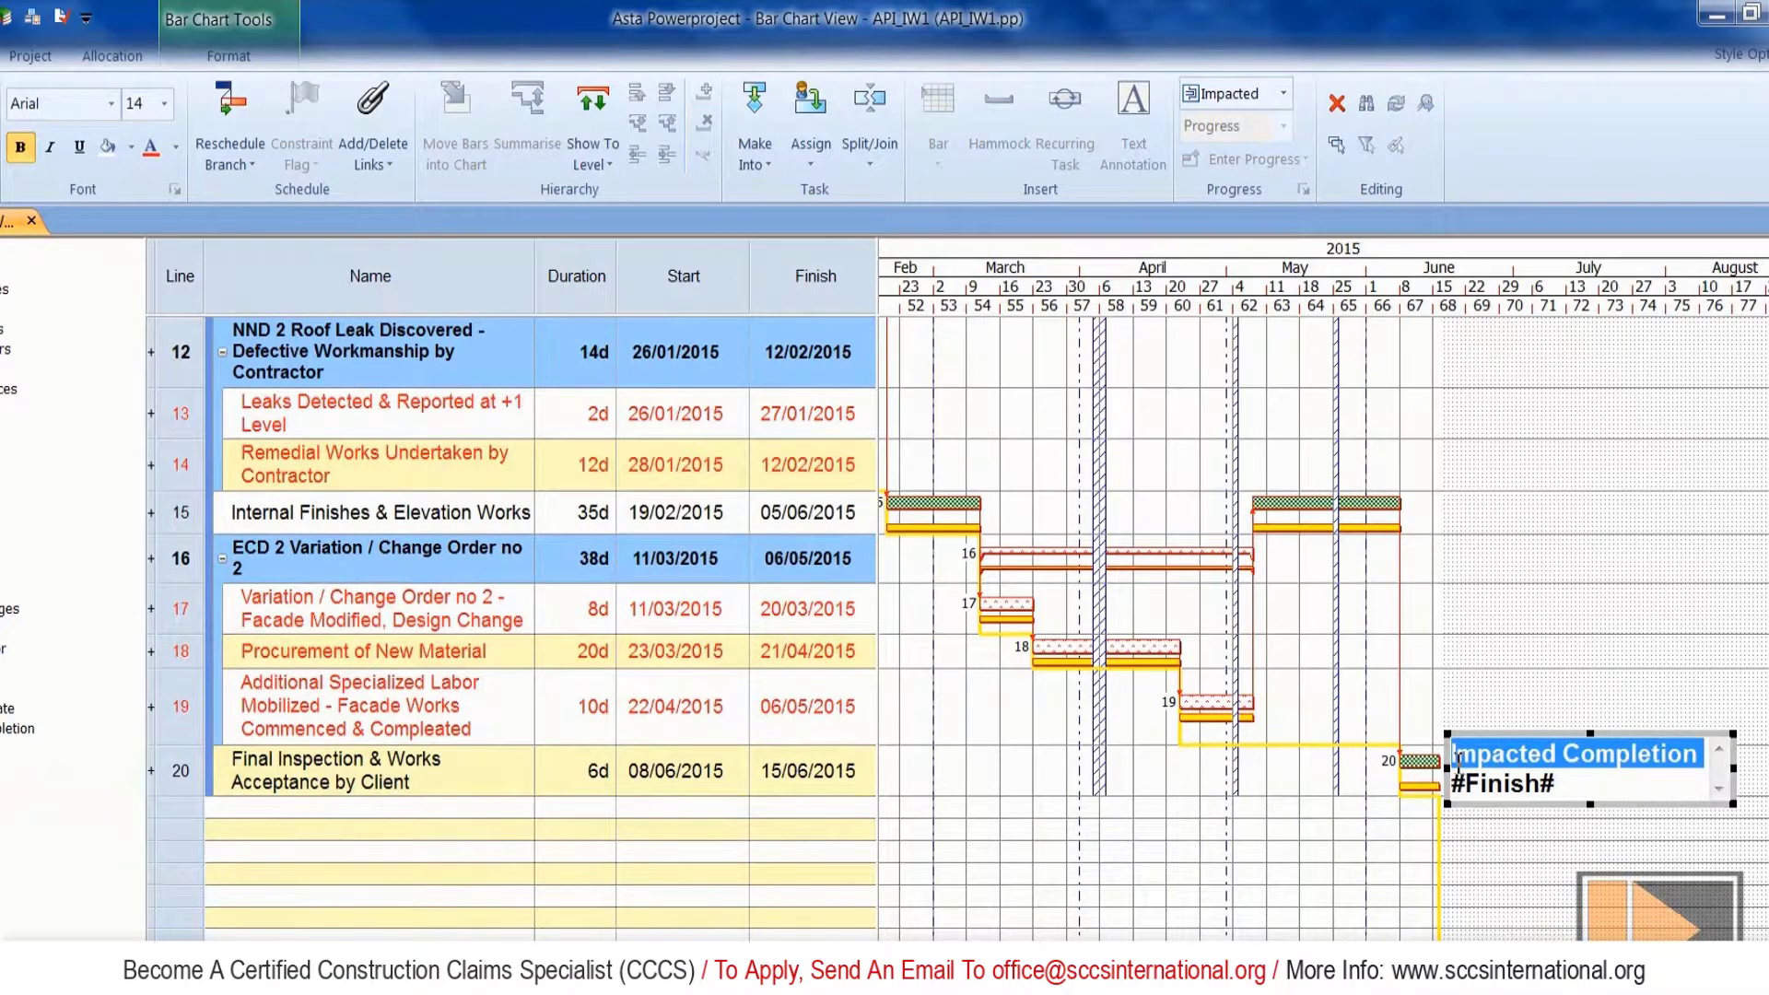
{"action": "left_click", "coordinate": [1458, 761]}
{"action": "type", "text": "As Pla"}
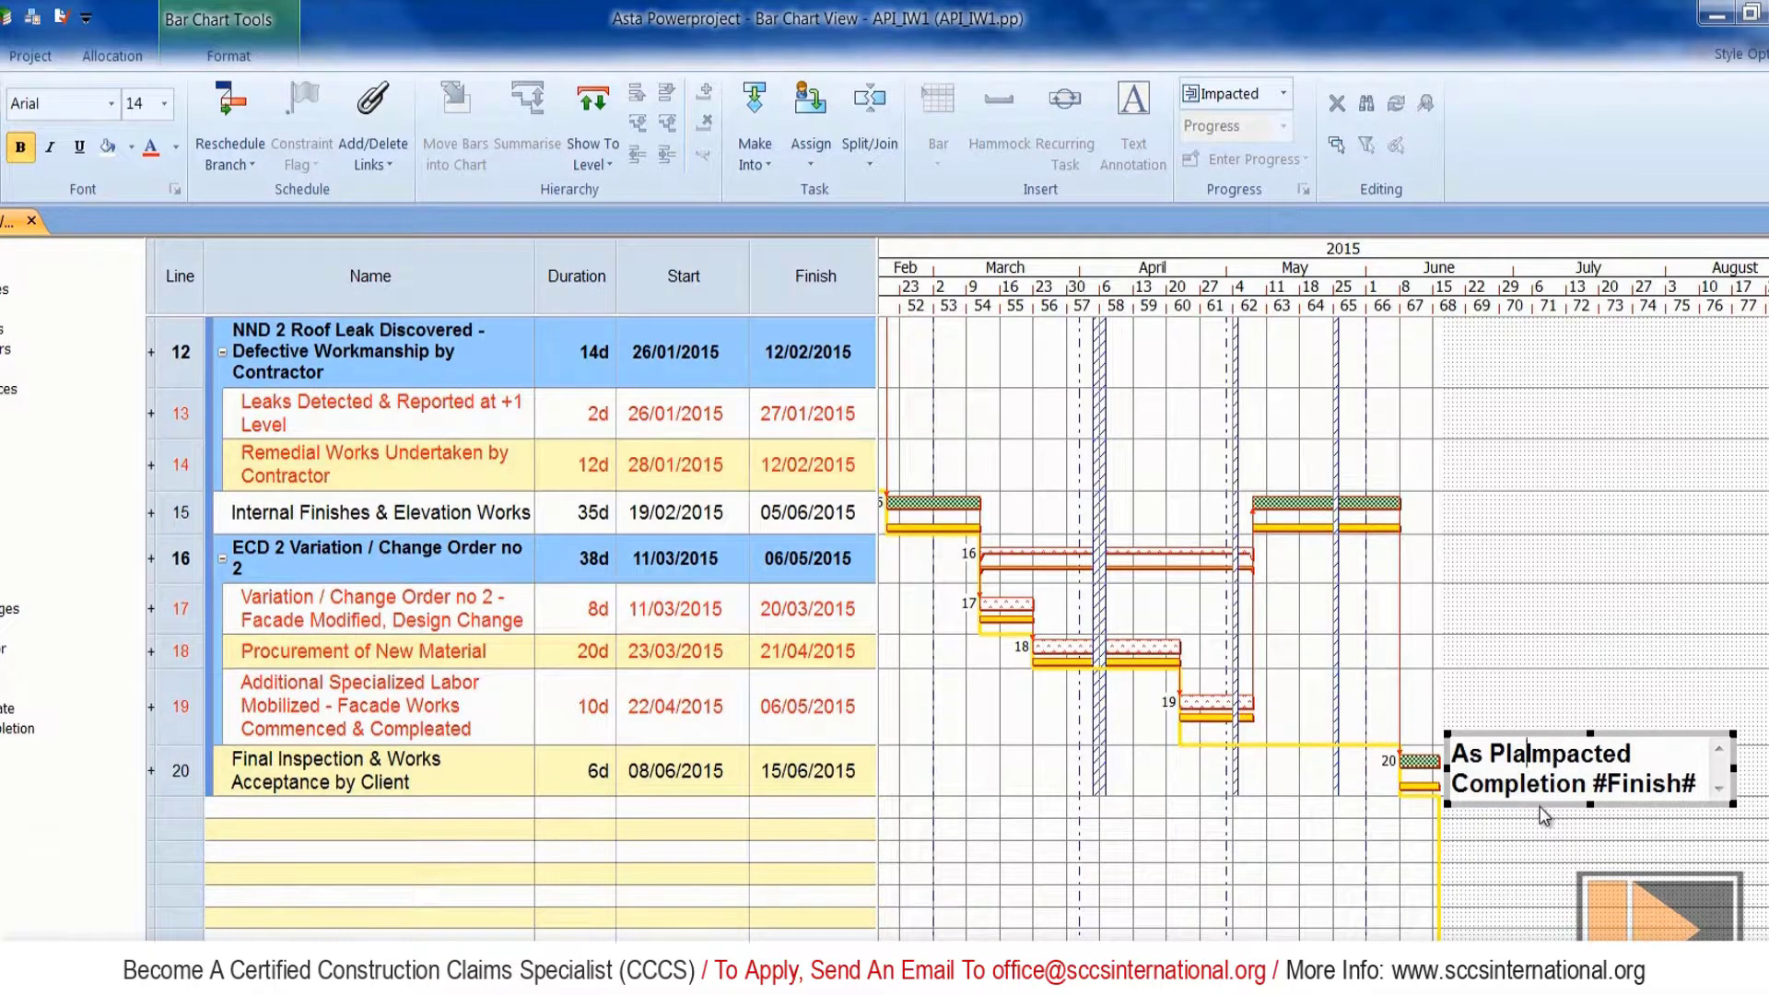
{"action": "type", "text": "nned"}
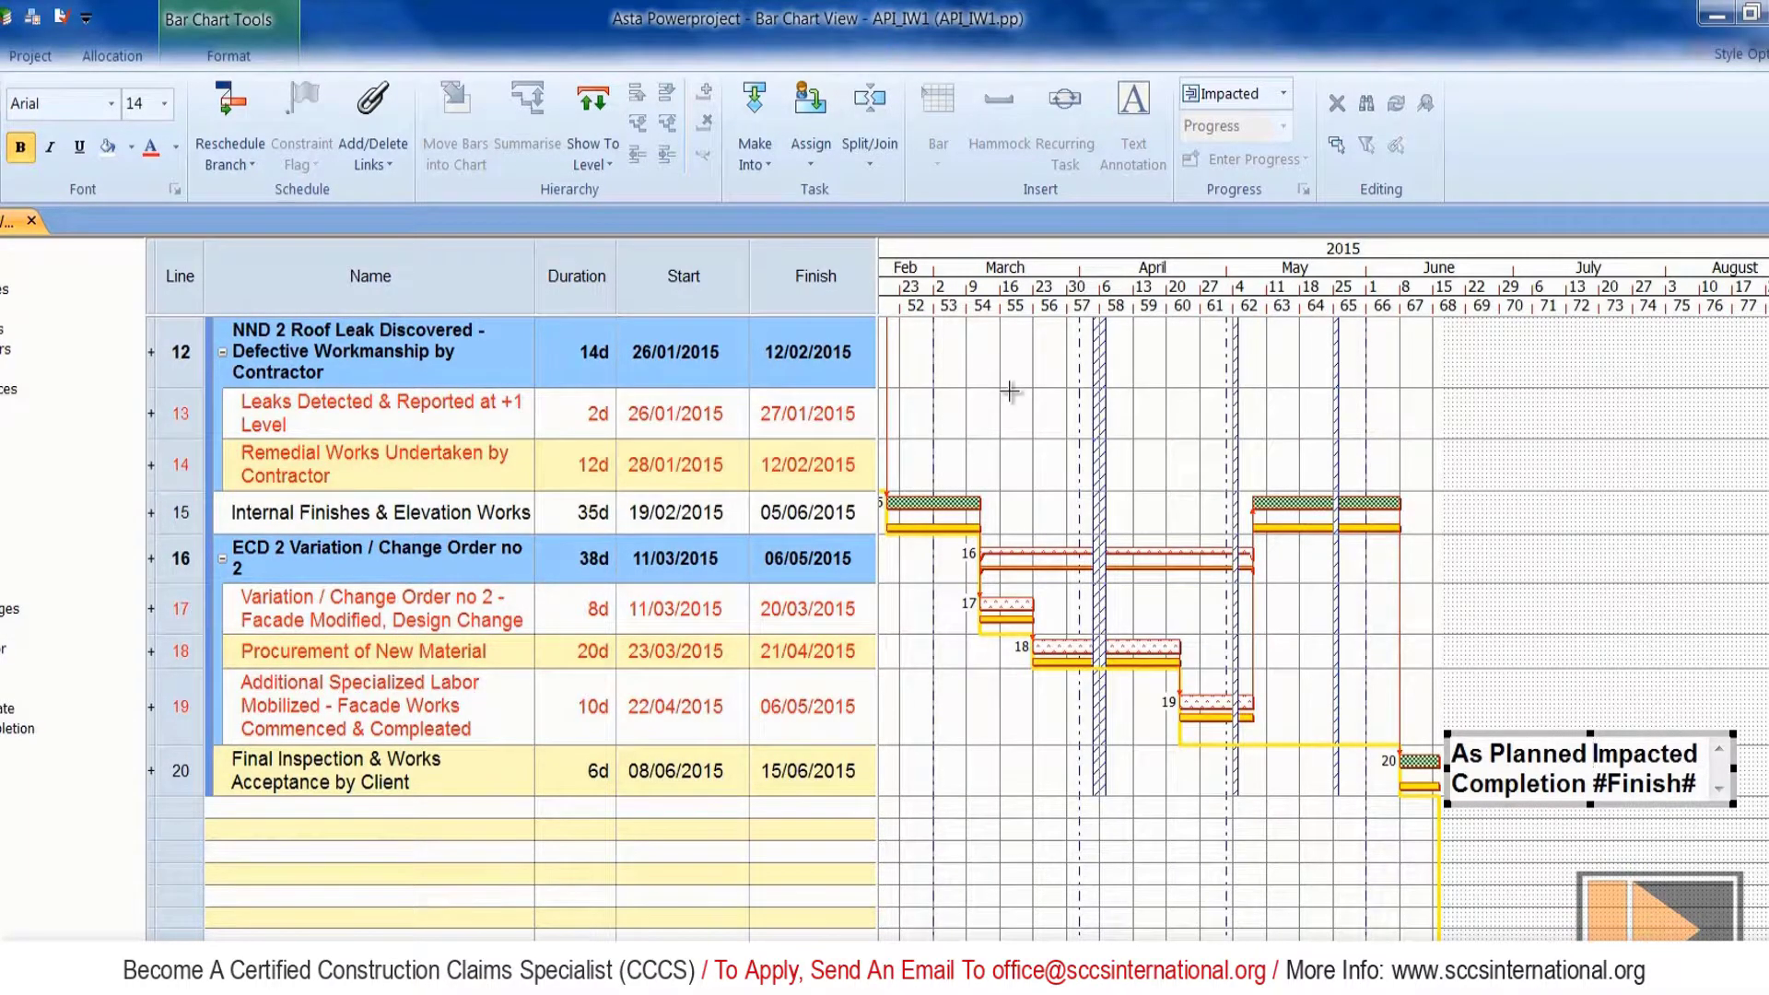
{"action": "type", "text": "-"}
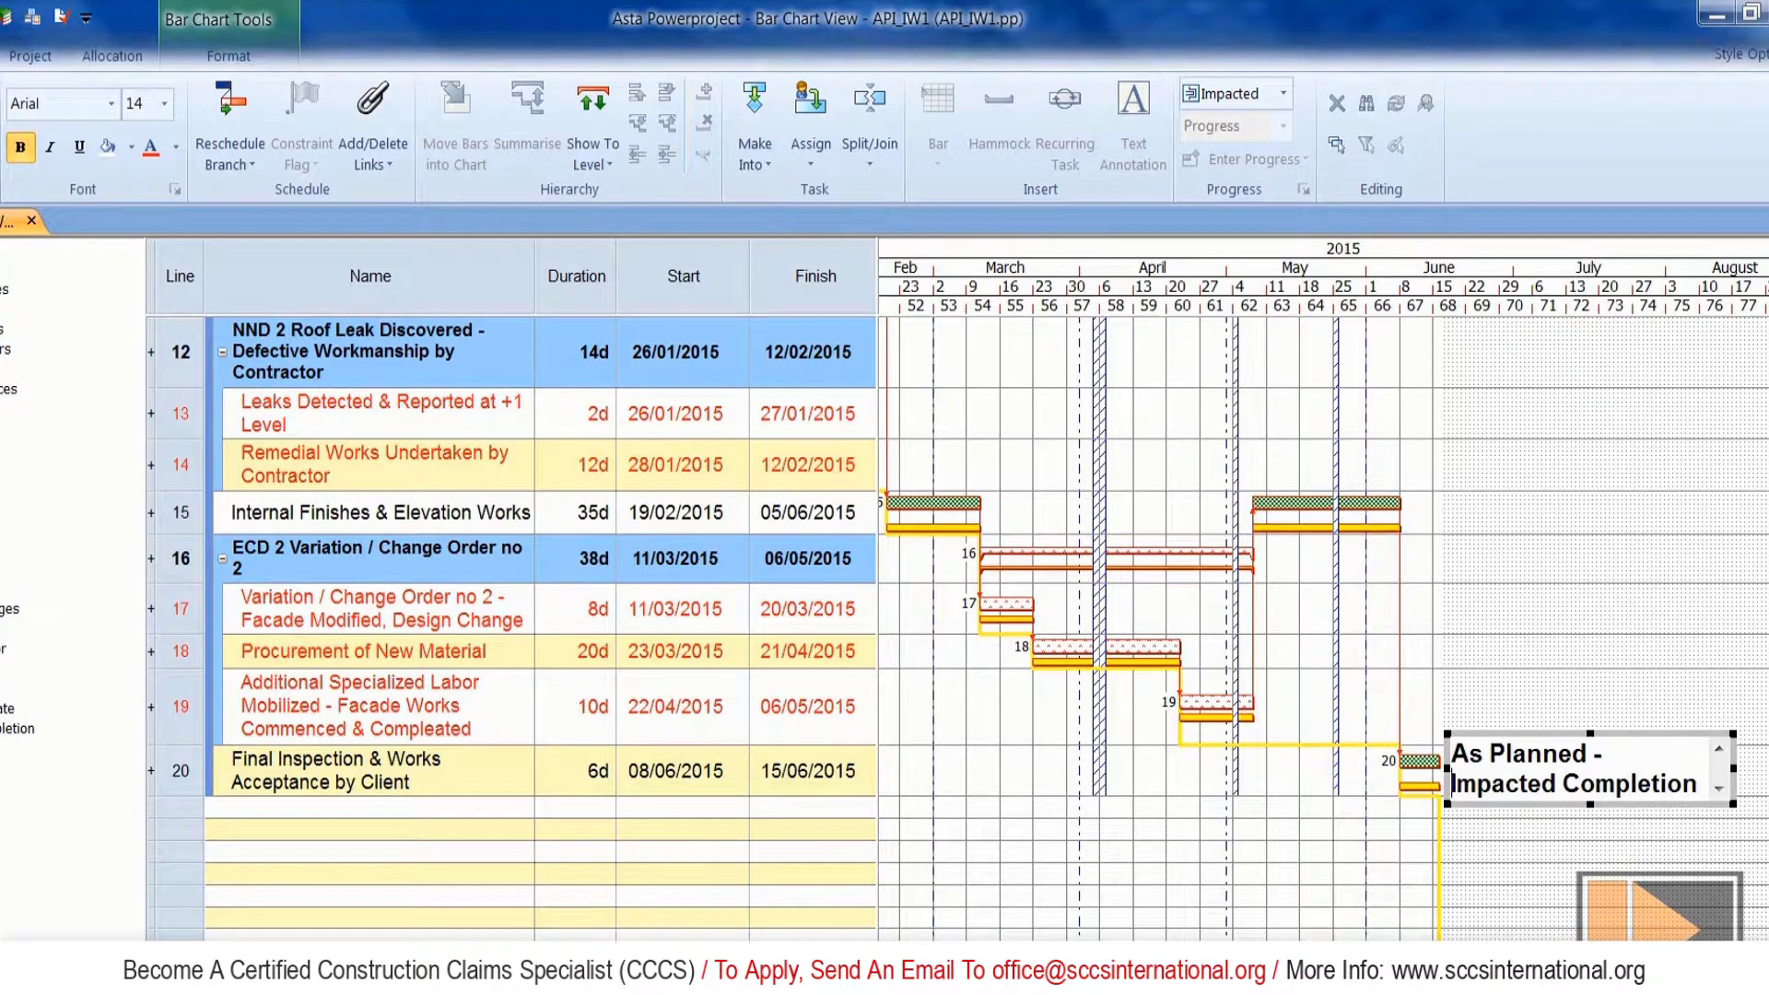
{"action": "key", "text": "Escape"}
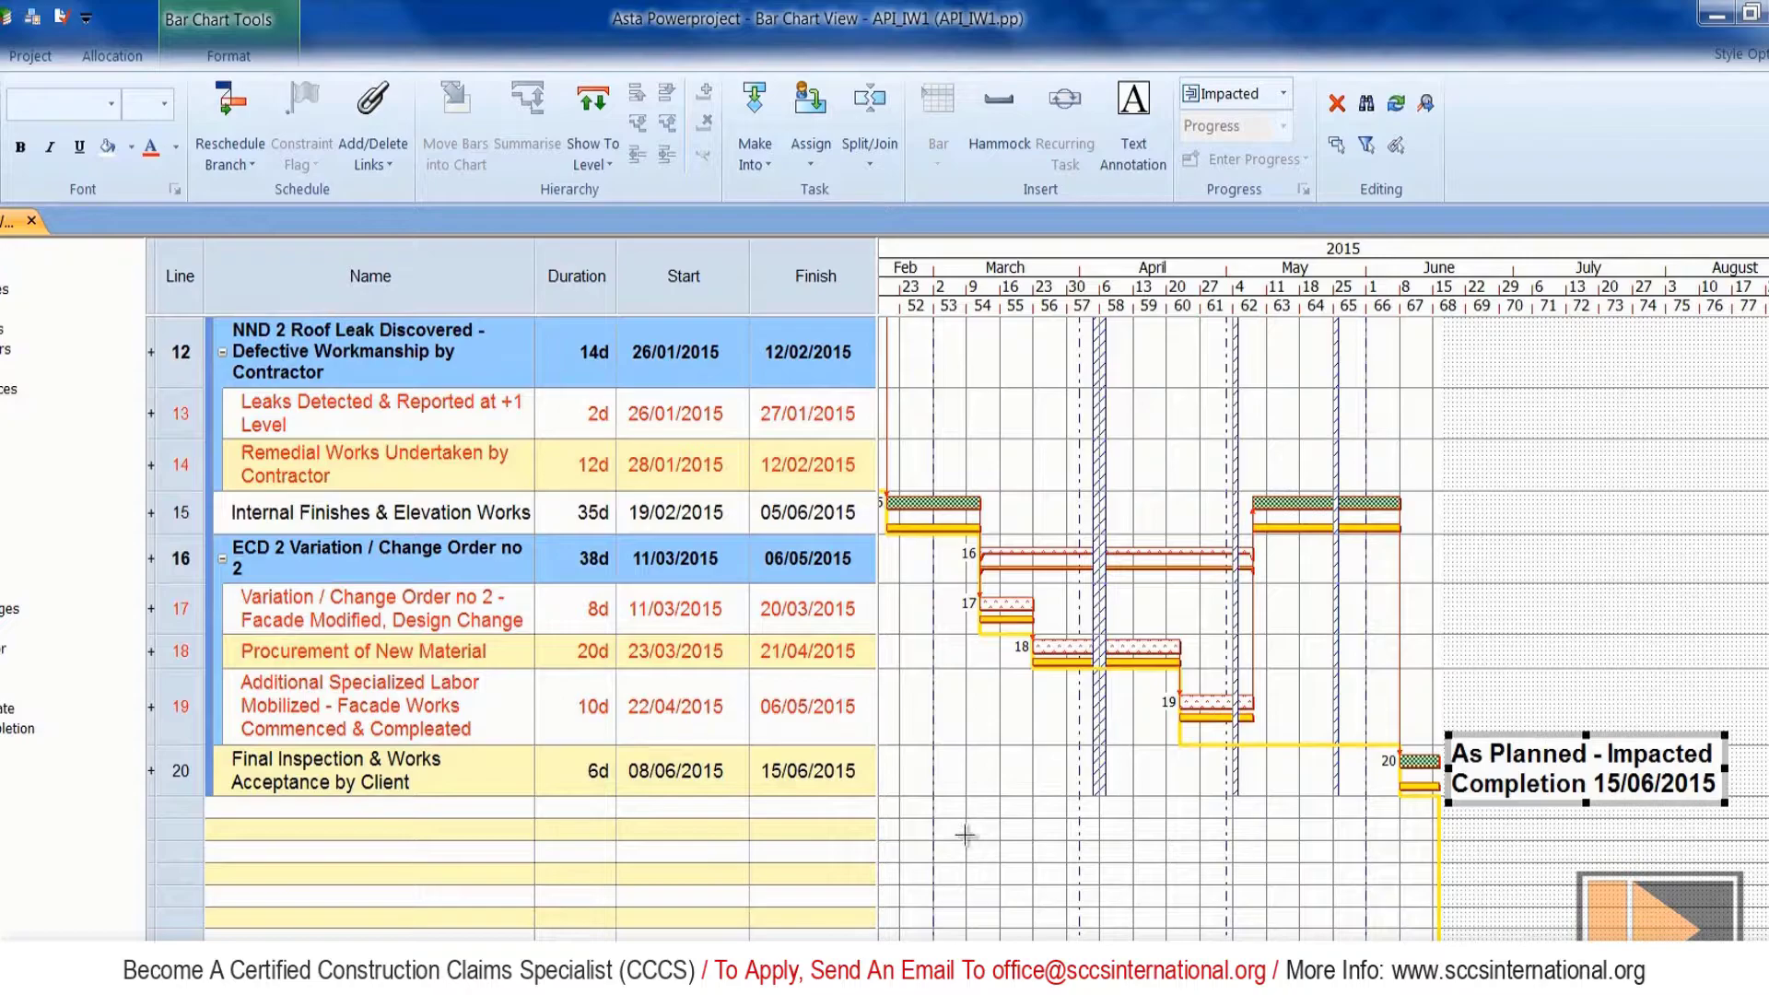
Clear the duration of the NND 1 Scaffolding Installation - Delayed by Contractor task.
{"action": "scroll", "coordinate": [990, 816], "scroll_direction": "up", "scroll_amount": 5}
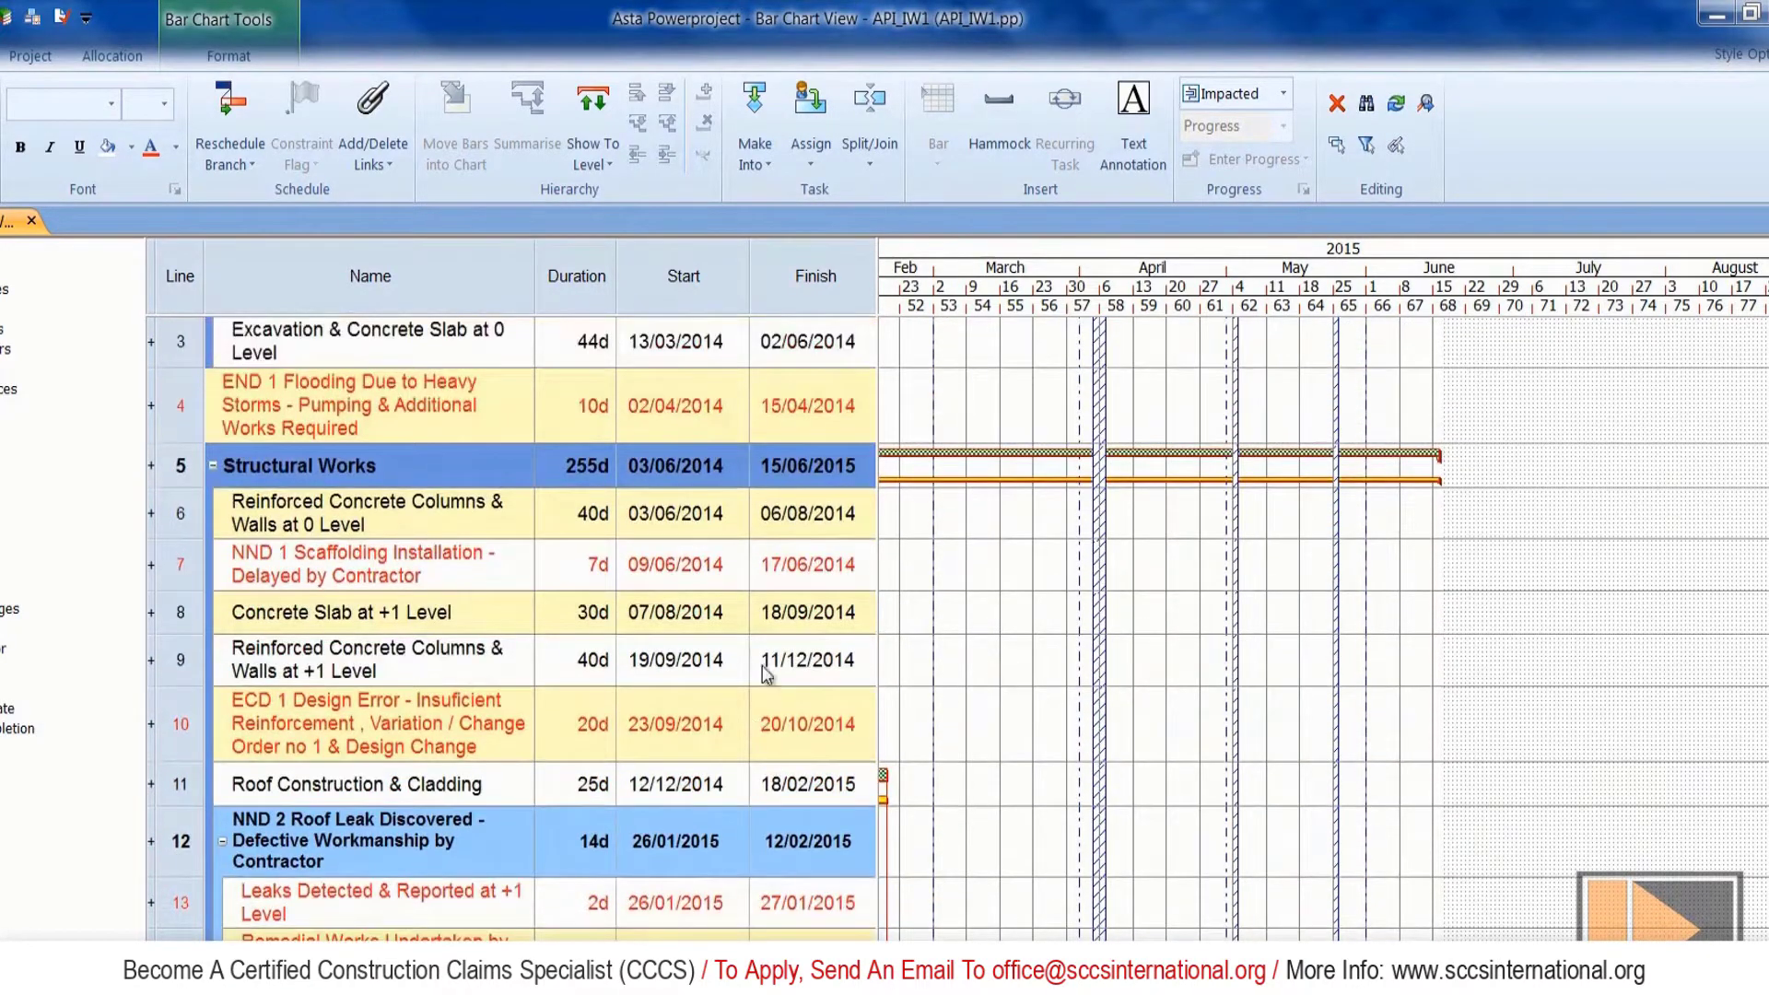
{"action": "scroll", "coordinate": [778, 656], "scroll_direction": "up", "scroll_amount": 2}
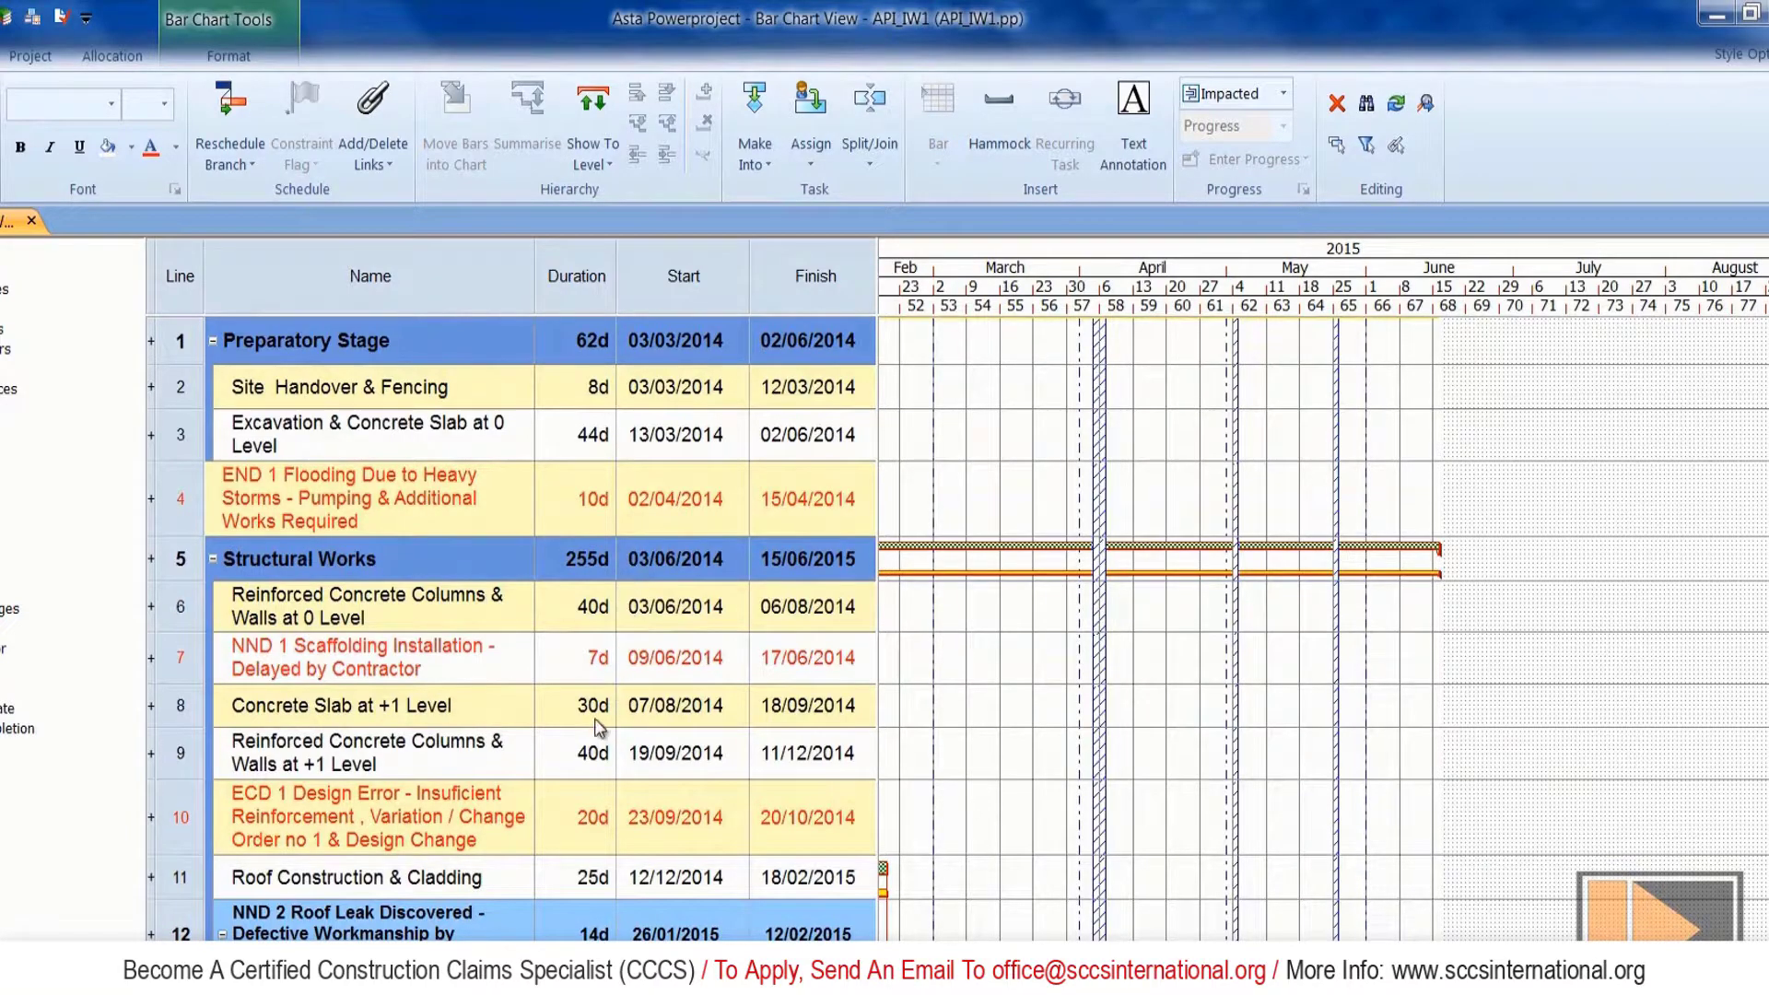
{"action": "double_click", "coordinate": [592, 682]}
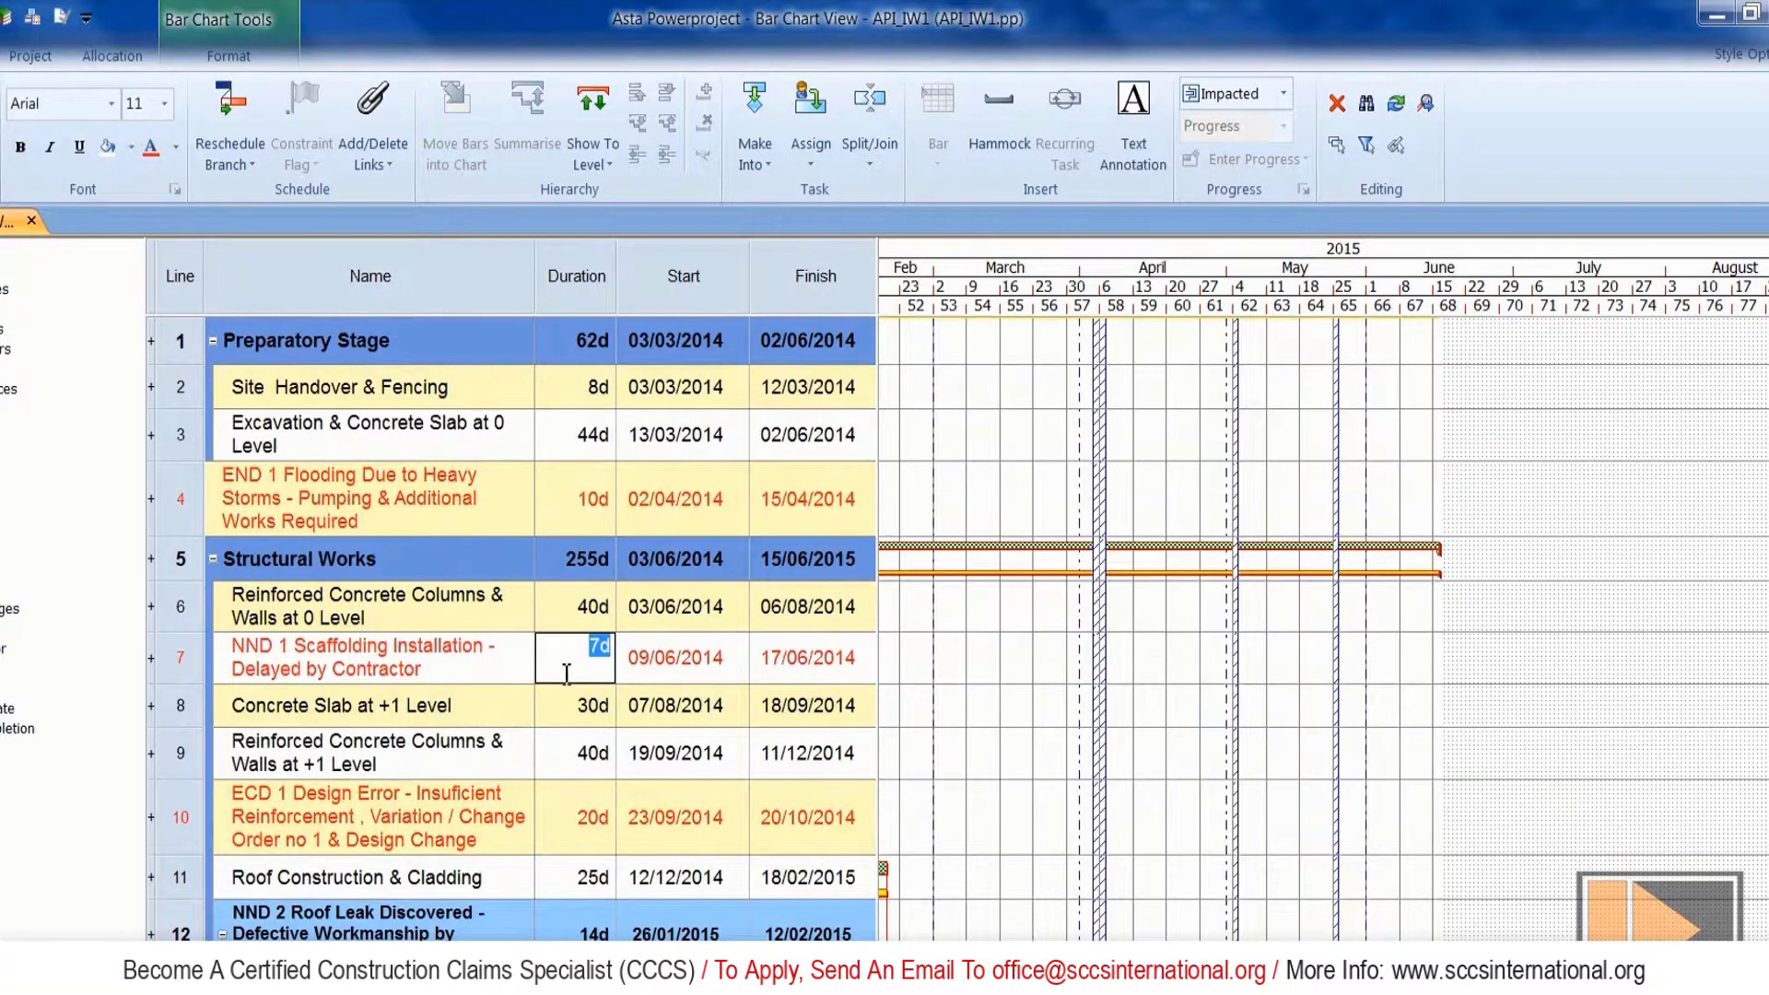
{"action": "key", "text": "Delete"}
{"action": "key", "text": "Return"}
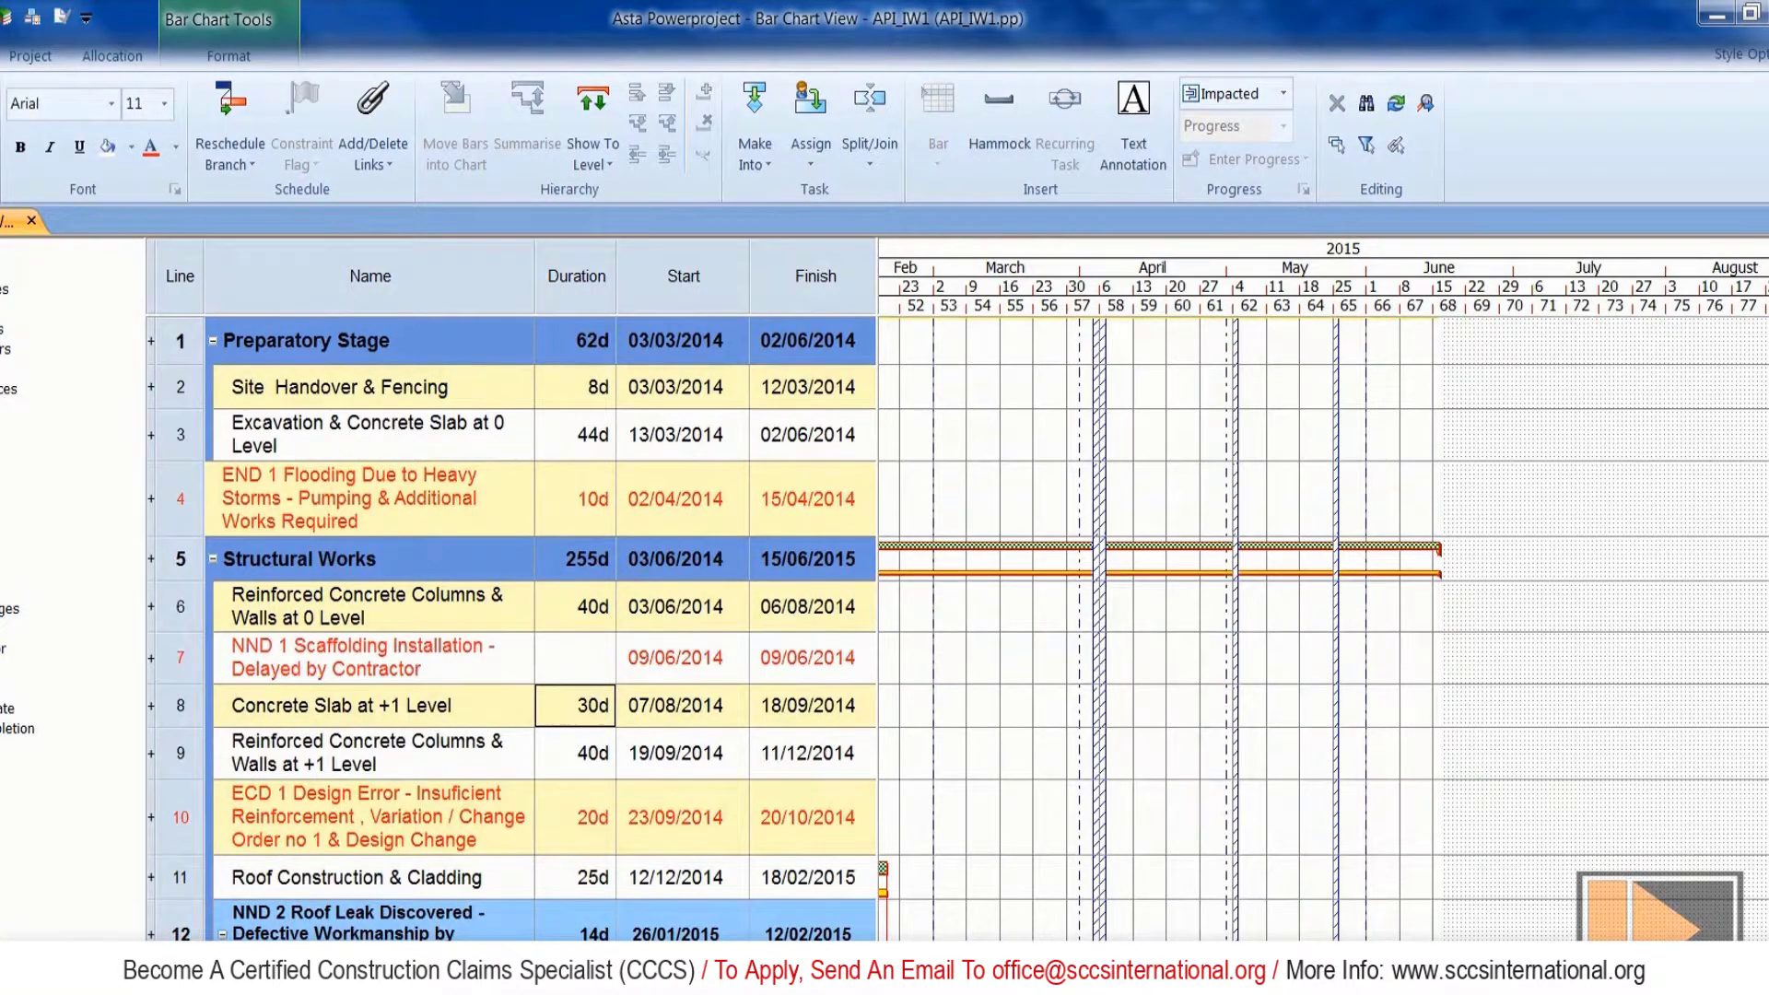
{"action": "scroll", "coordinate": [1323, 626], "scroll_direction": "left", "scroll_amount": 15}
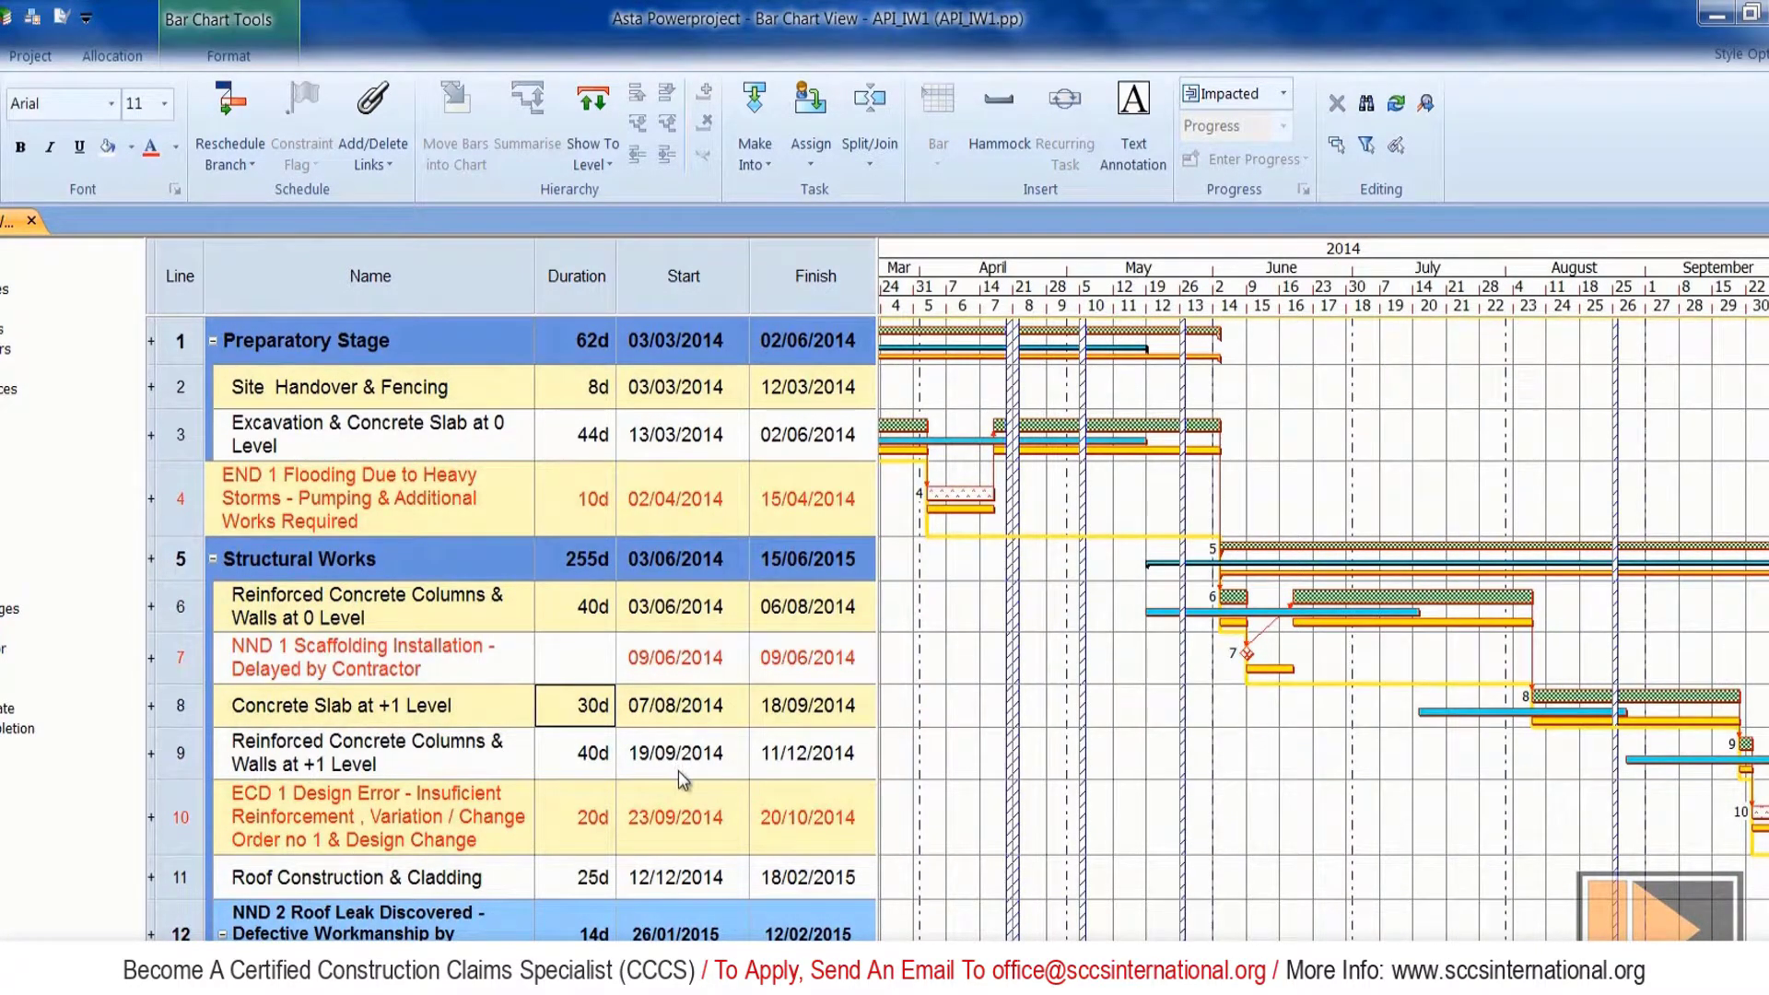
Set the durations of both NND 2 subtasks, Leaks Detected & Reported and Remedial Works Undertaken by Contractor, to 0.
{"action": "scroll", "coordinate": [682, 783], "scroll_direction": "down", "scroll_amount": 4}
{"action": "left_click", "coordinate": [599, 808]}
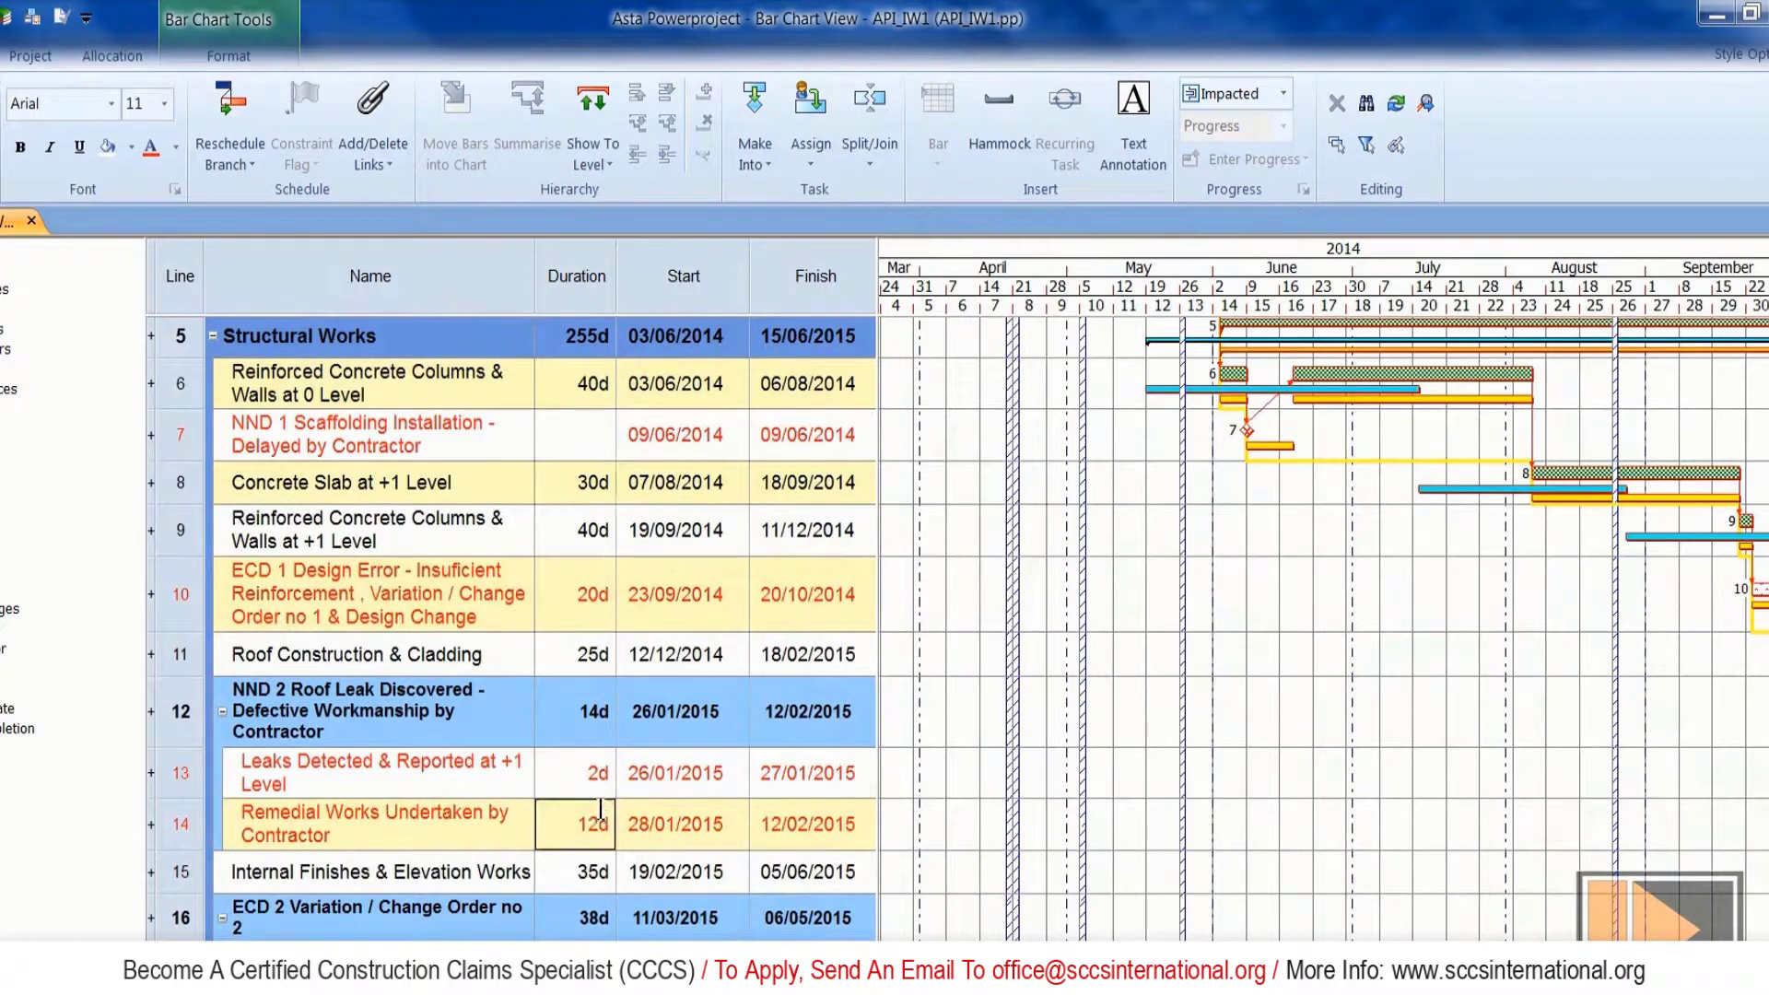
{"action": "left_click", "coordinate": [600, 790]}
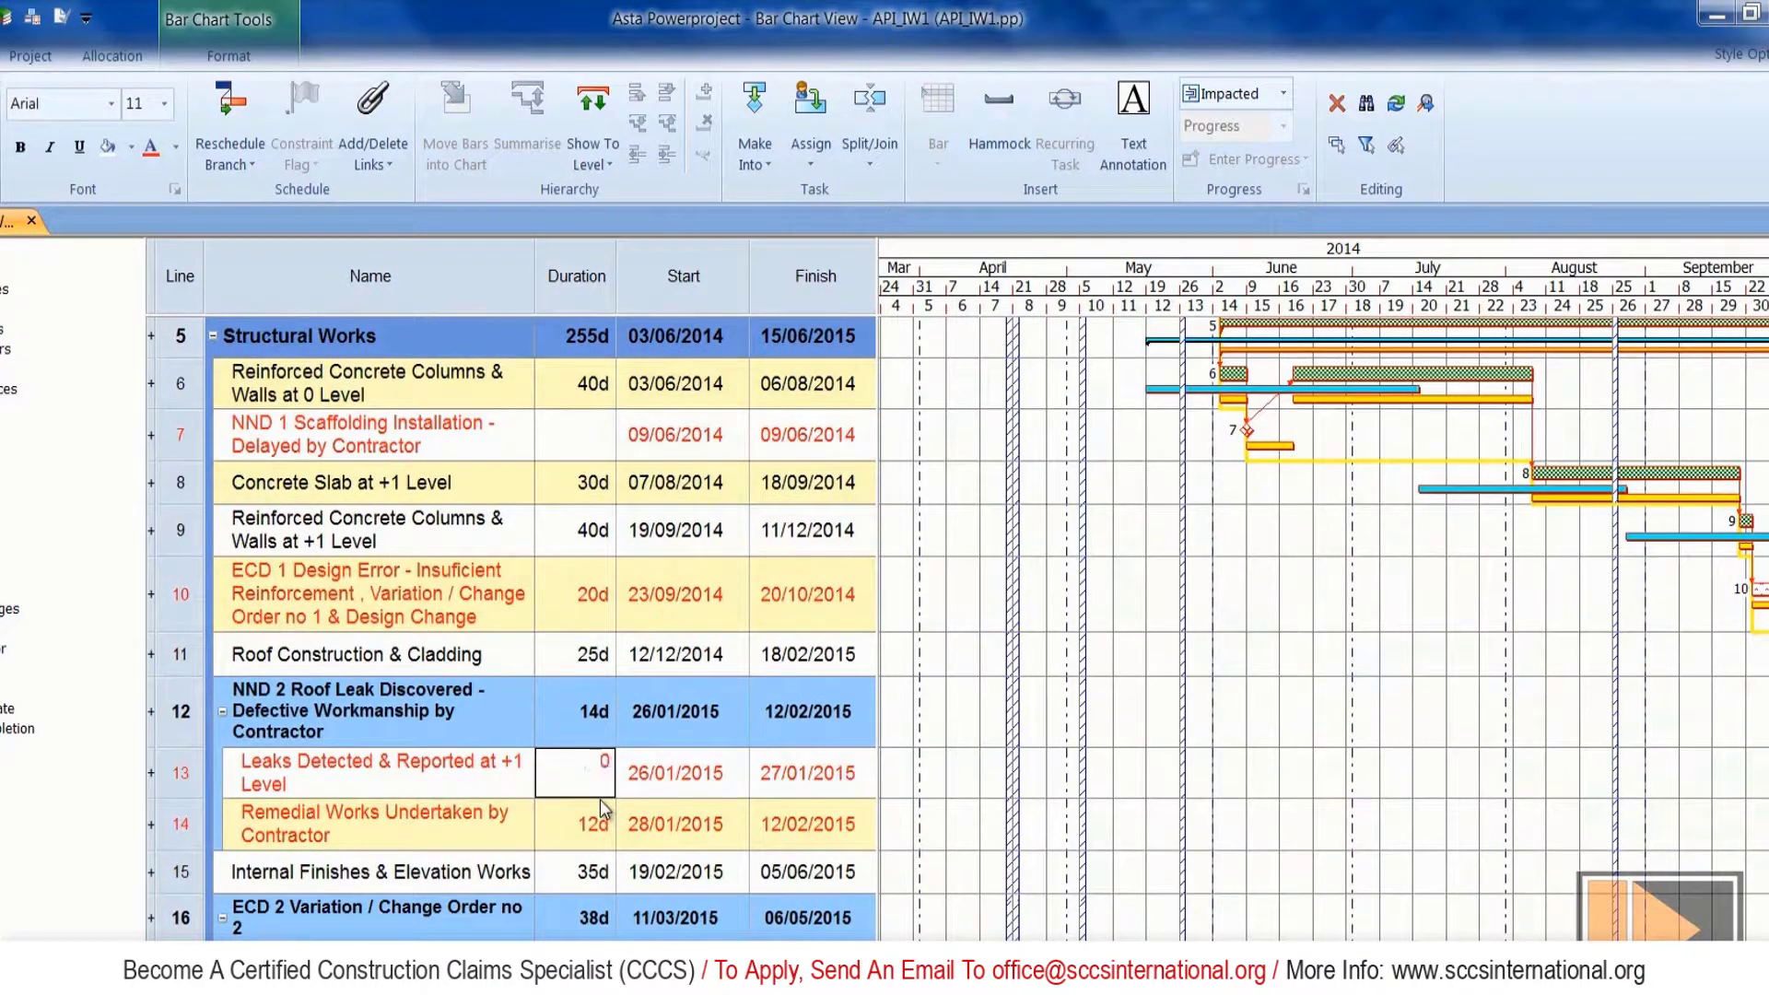
{"action": "left_click", "coordinate": [600, 808]}
{"action": "type", "text": "0"}
{"action": "key", "text": "Return"}
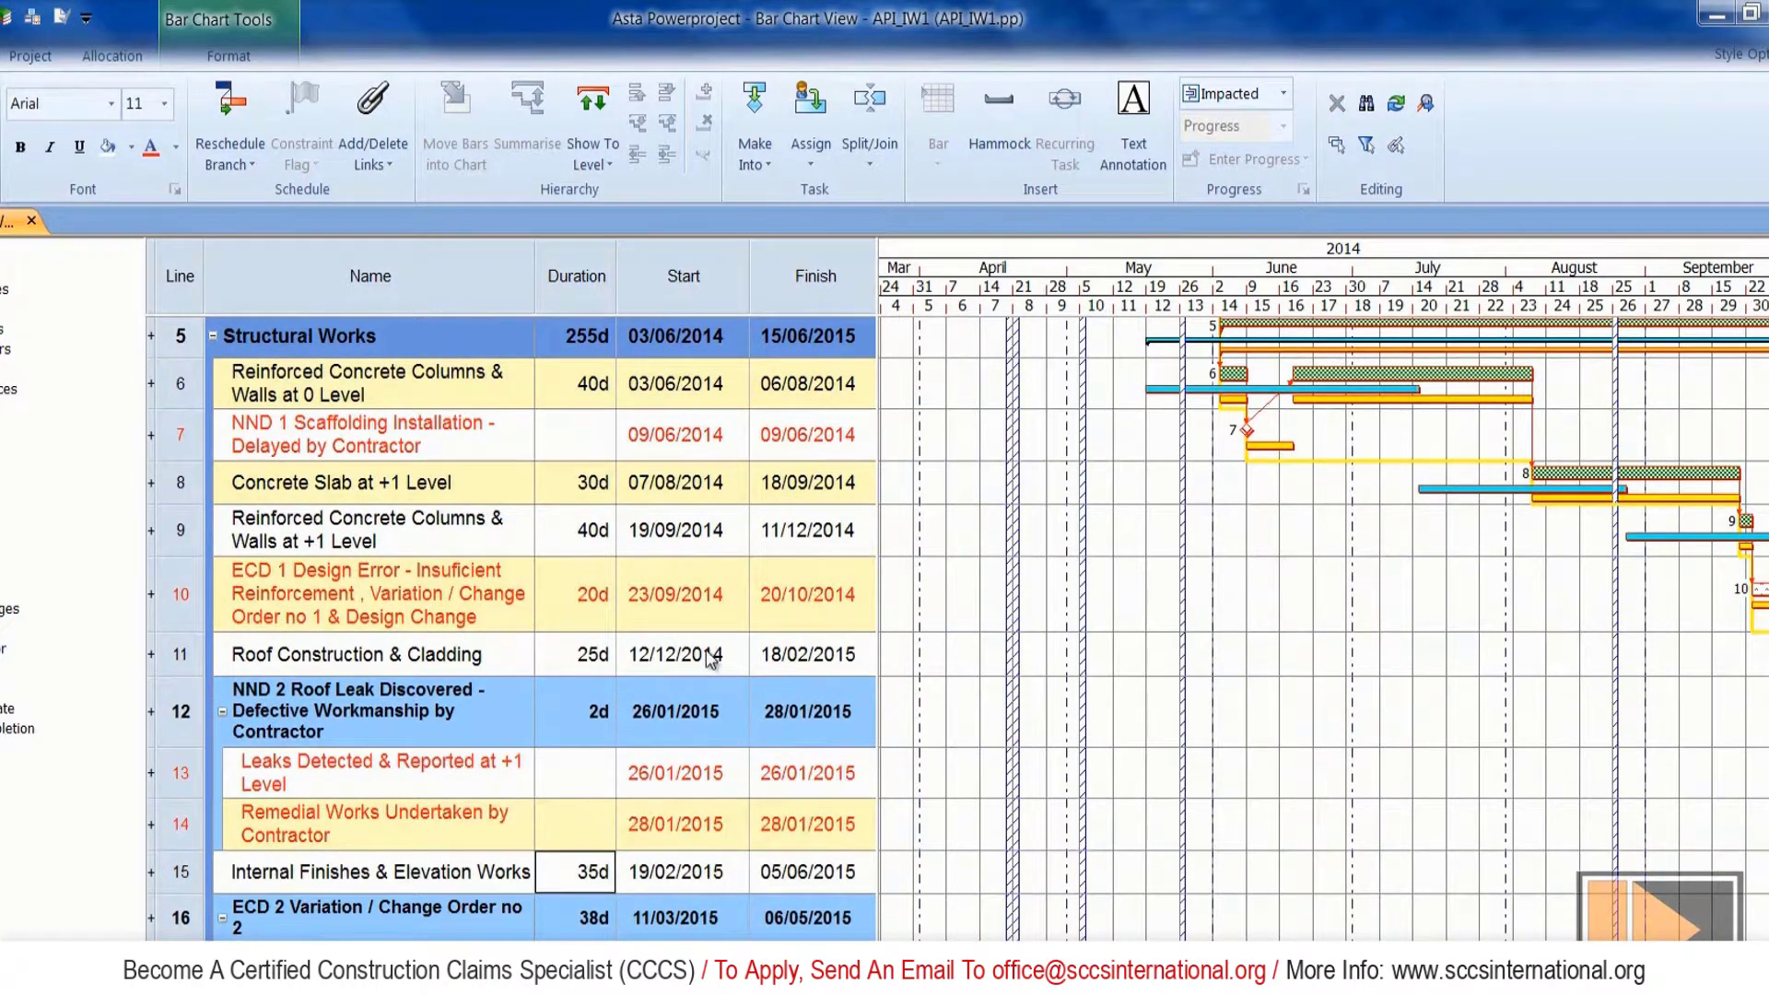
Check the zeroed NND delay events along the bar chart and reschedule the whole programme.
{"action": "scroll", "coordinate": [787, 672], "scroll_direction": "down", "scroll_amount": 2}
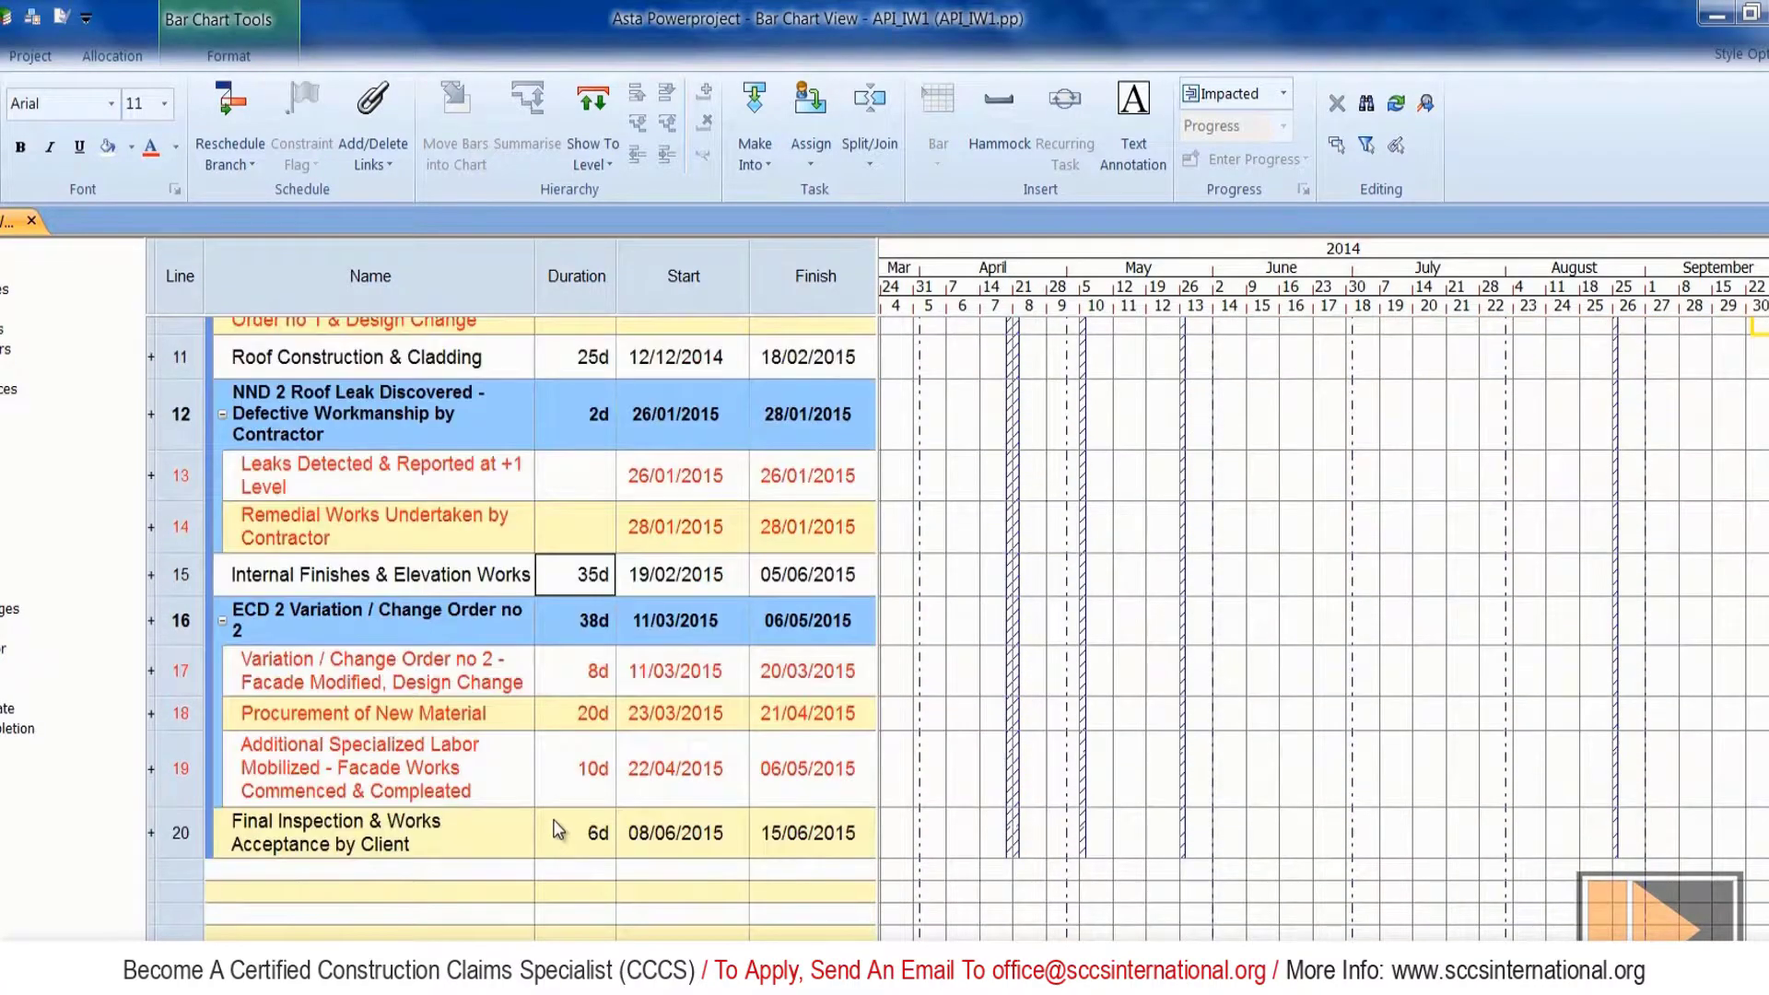
{"action": "scroll", "coordinate": [528, 806], "scroll_direction": "up", "scroll_amount": 1}
{"action": "scroll", "coordinate": [528, 806], "scroll_direction": "up", "scroll_amount": 3}
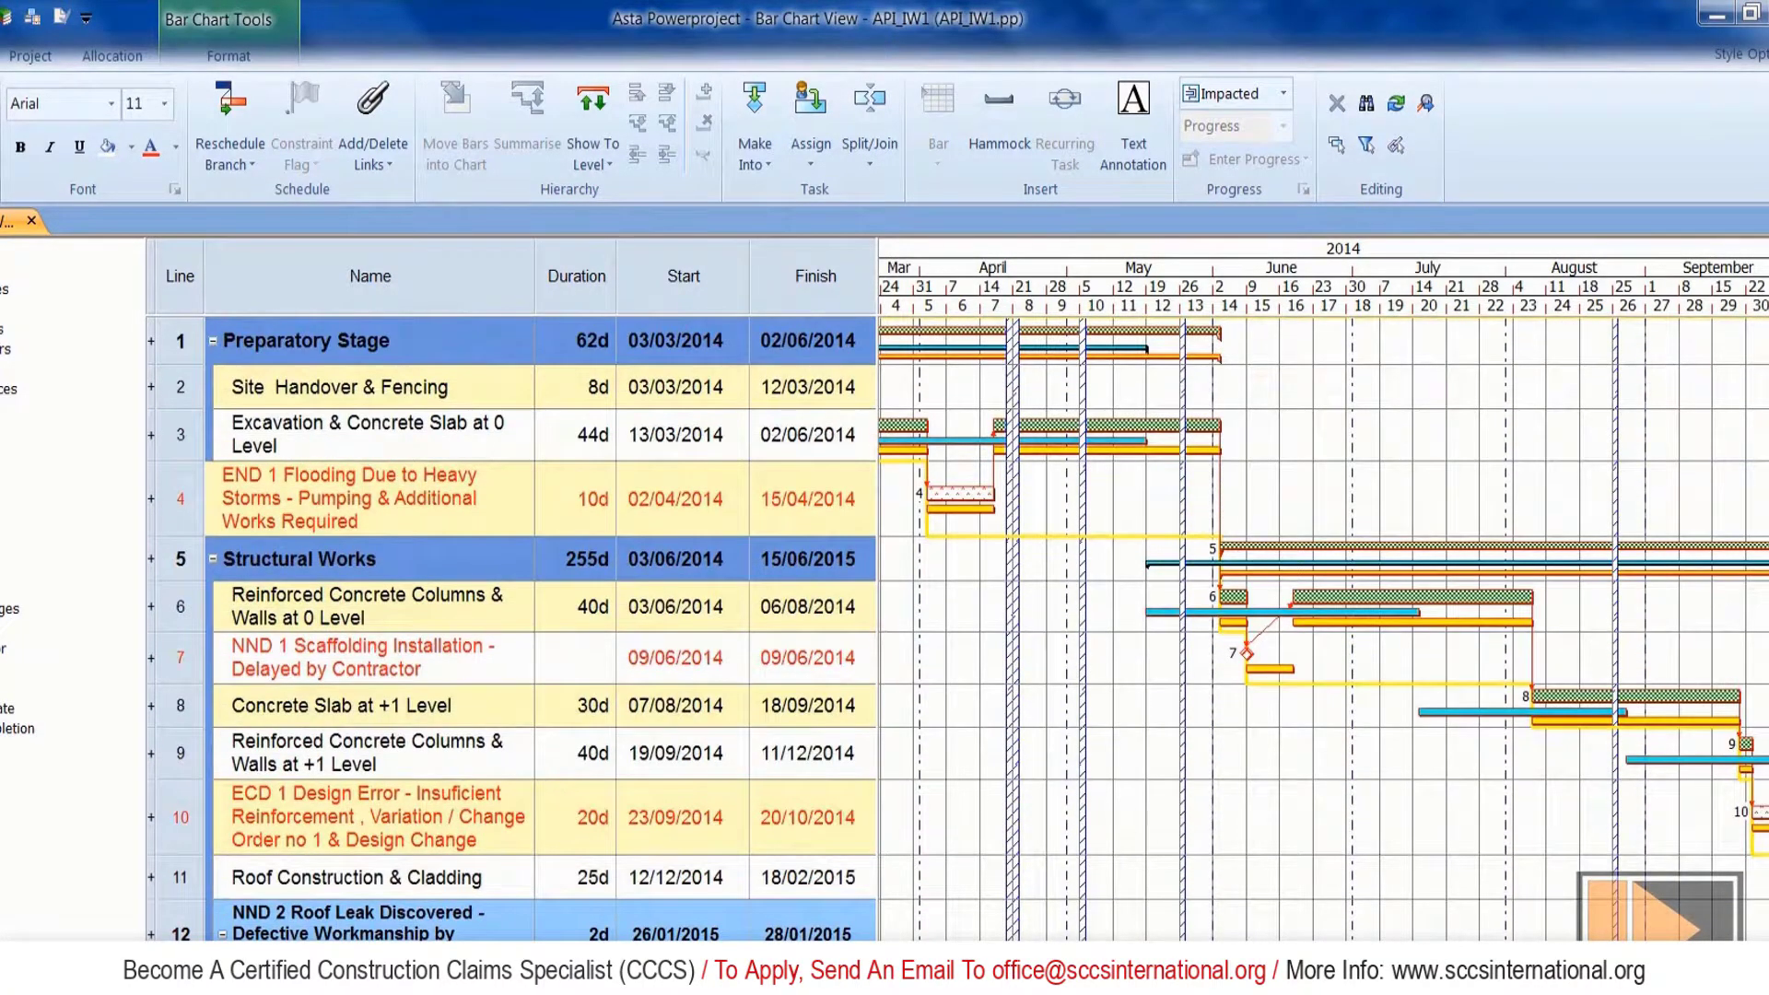
{"action": "scroll", "coordinate": [1323, 626], "scroll_direction": "left", "scroll_amount": 3}
{"action": "scroll", "coordinate": [1323, 627], "scroll_direction": "right", "scroll_amount": 10}
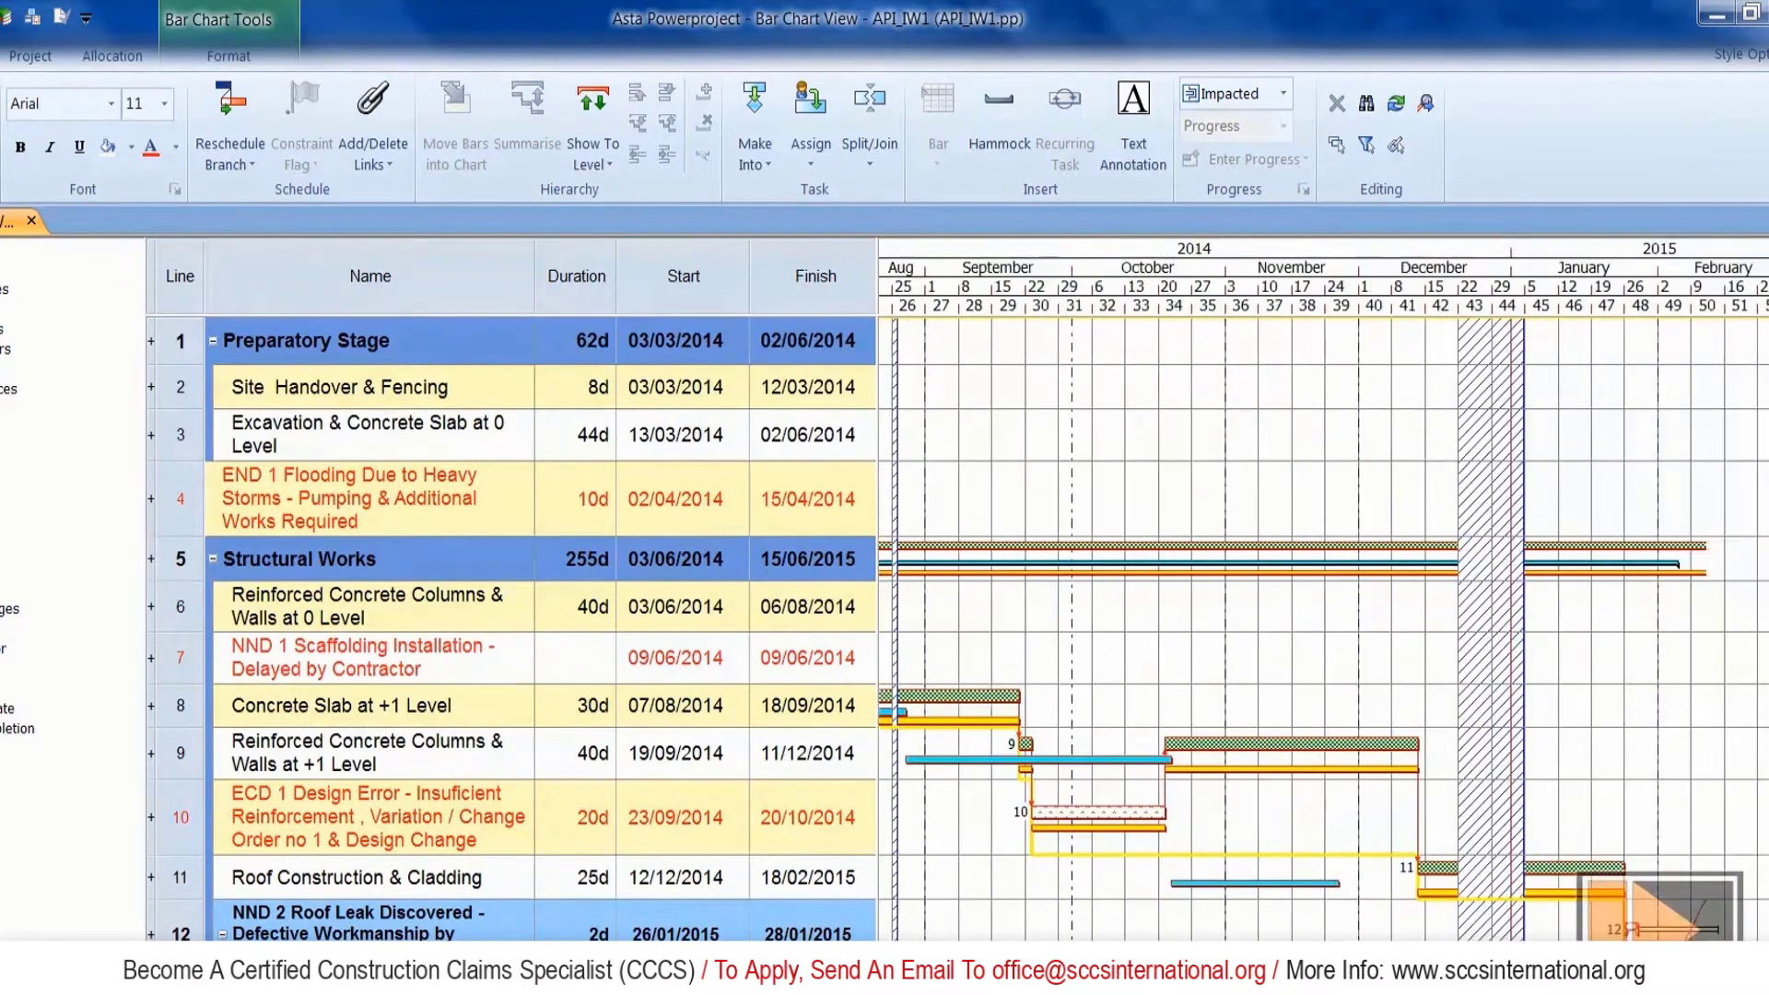
{"action": "scroll", "coordinate": [1522, 870], "scroll_direction": "down", "scroll_amount": 1}
{"action": "scroll", "coordinate": [1522, 867], "scroll_direction": "down", "scroll_amount": 3}
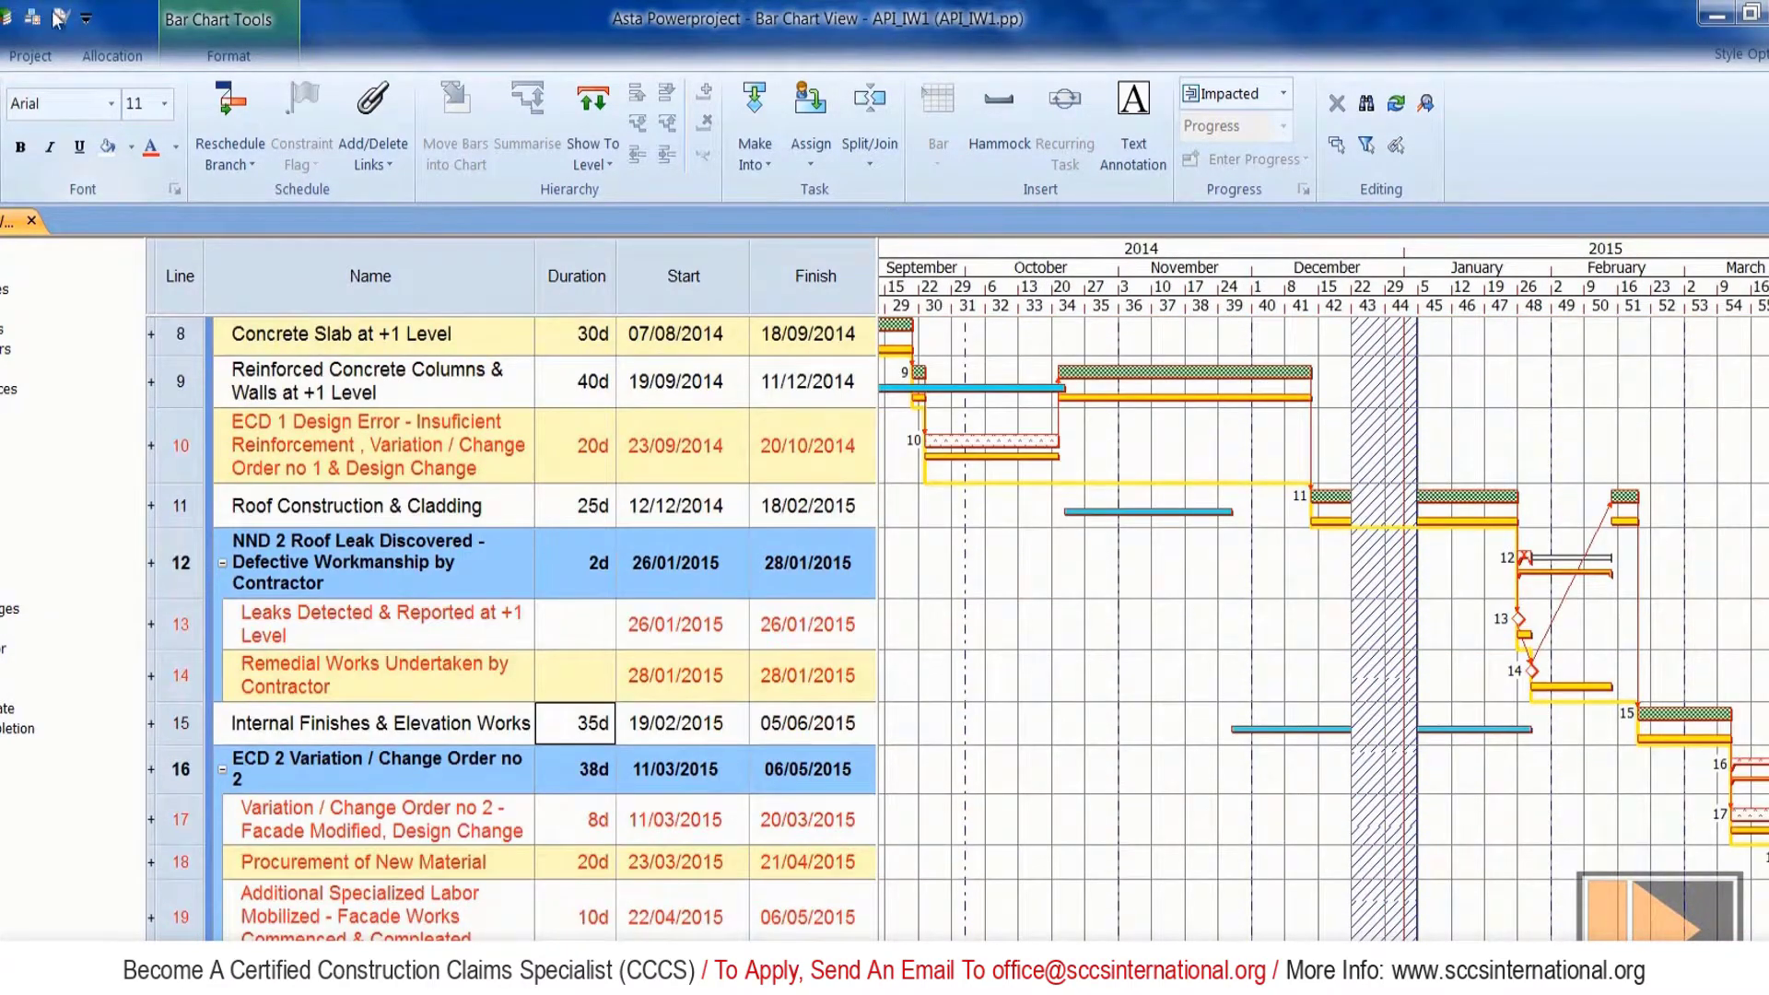
{"action": "left_click", "coordinate": [250, 165]}
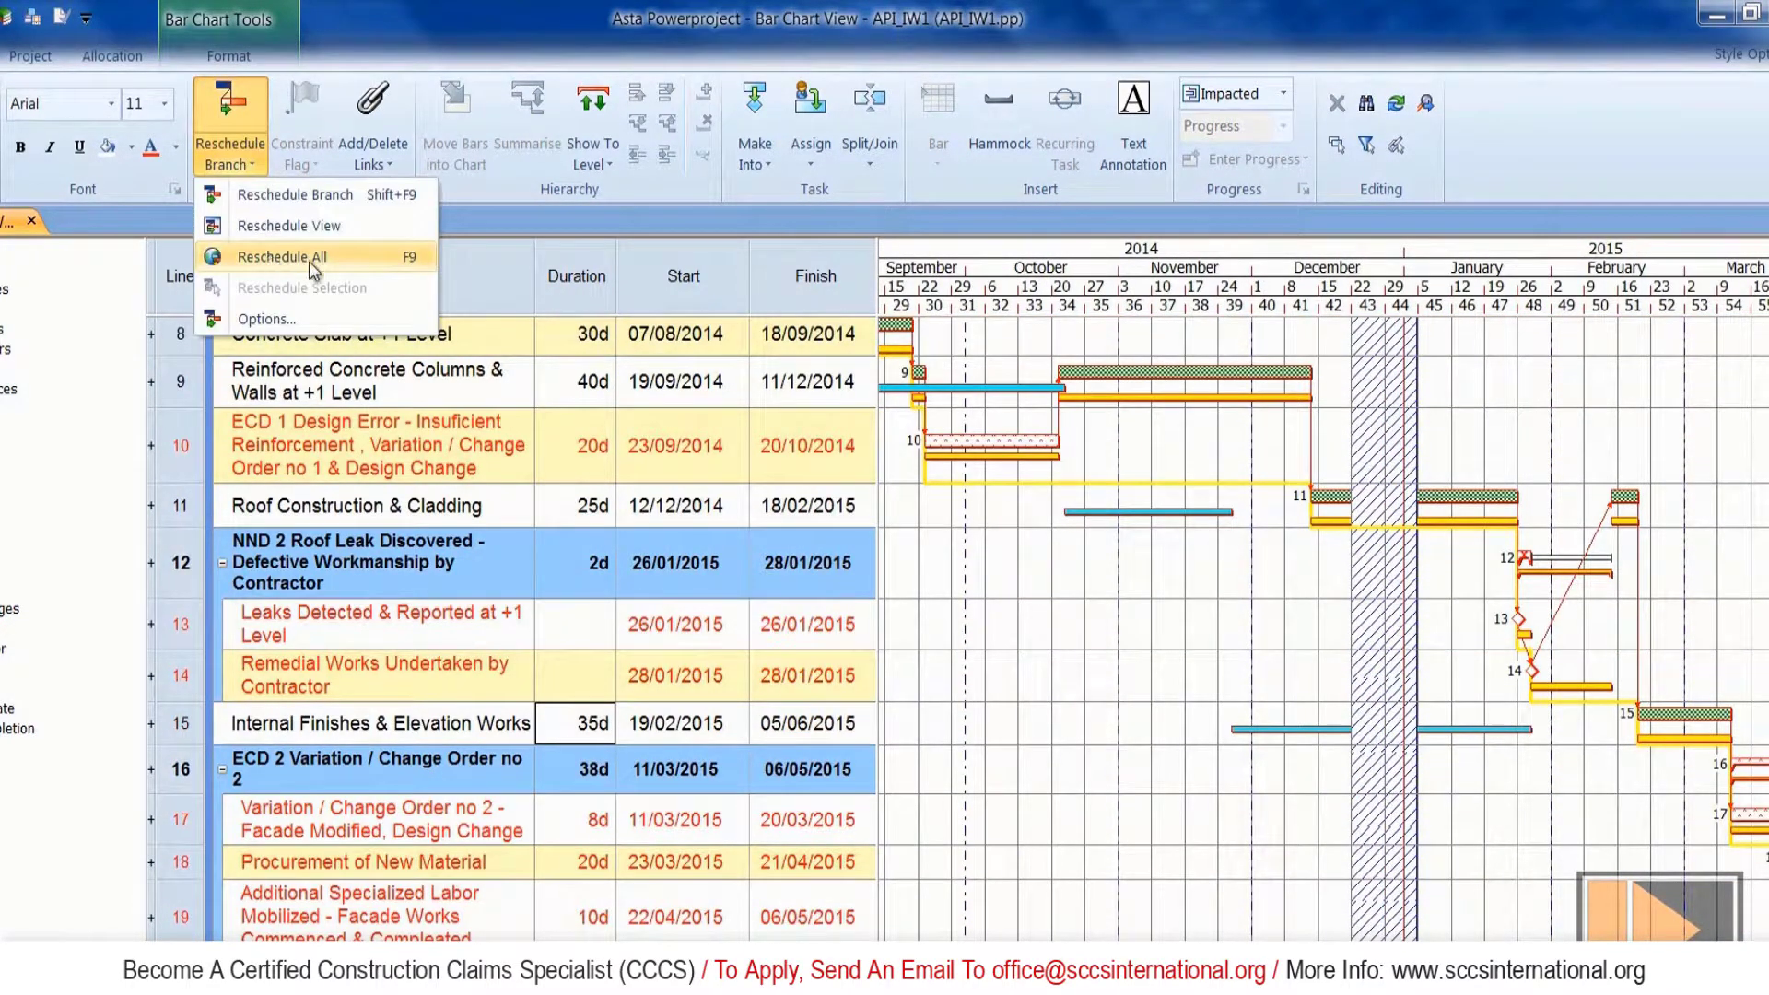
{"action": "left_click", "coordinate": [281, 257]}
{"action": "left_click", "coordinate": [950, 679]}
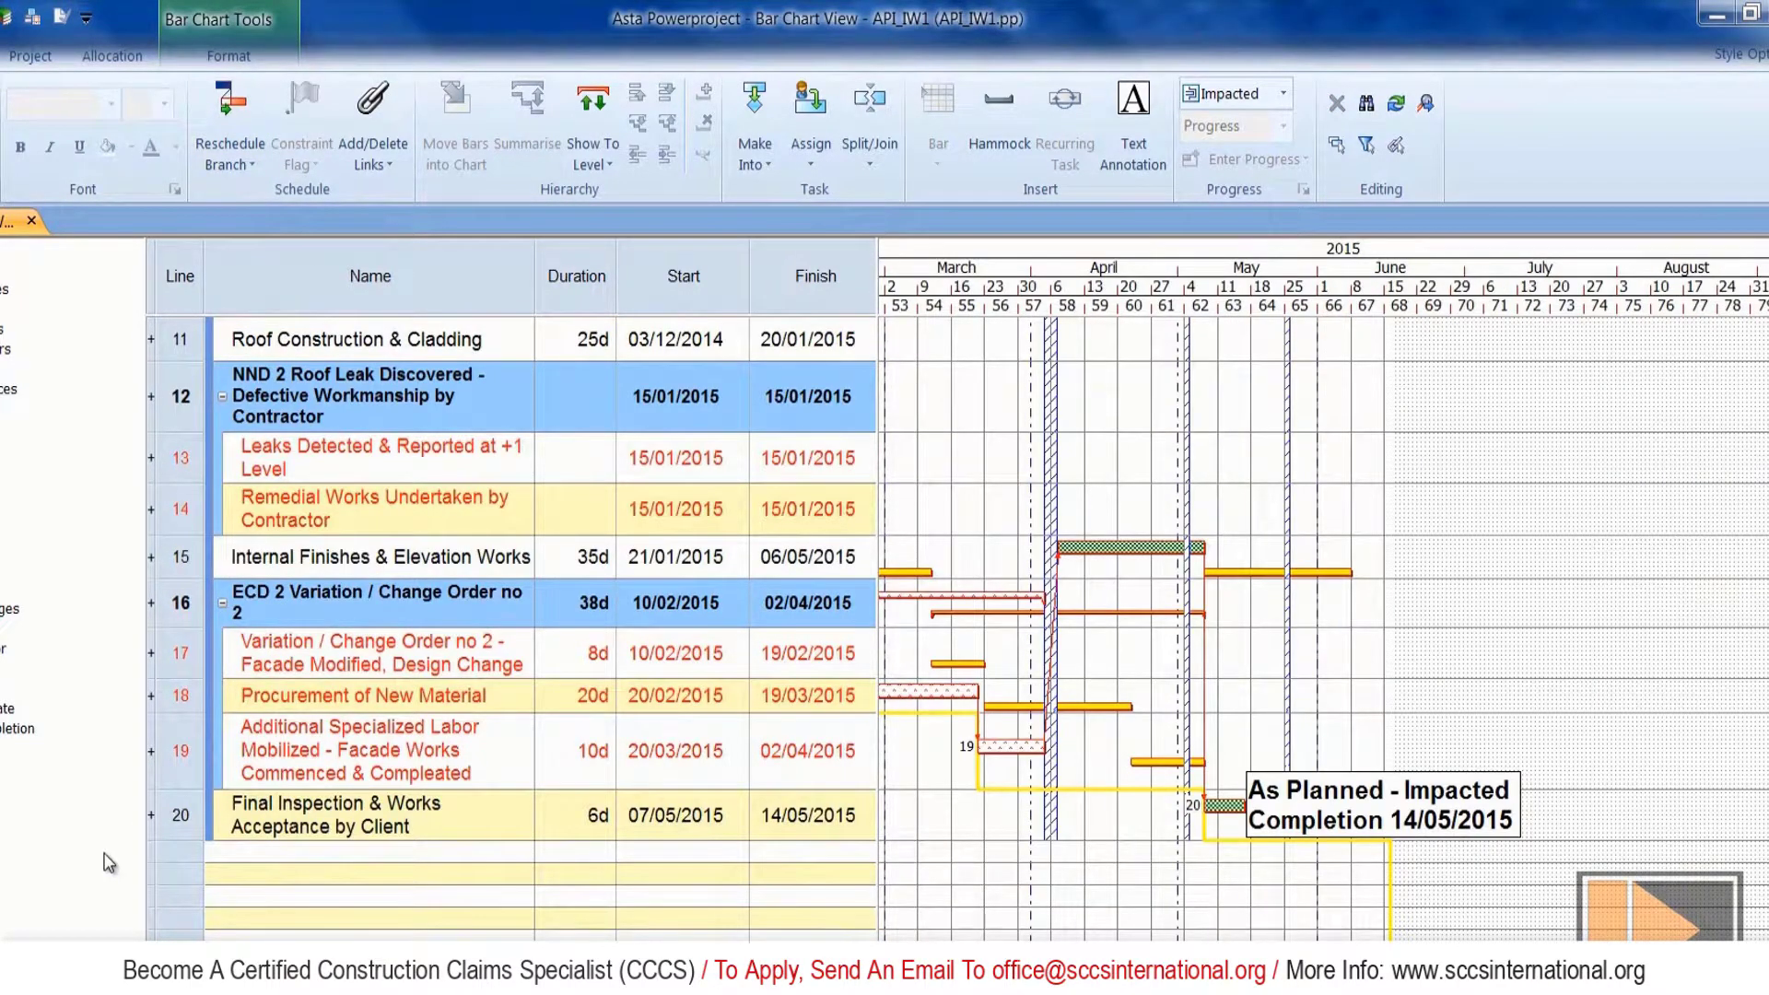
Copy the words "As Planned - Impacted" from the completion annotation without altering its text.
{"action": "double_click", "coordinate": [1396, 791]}
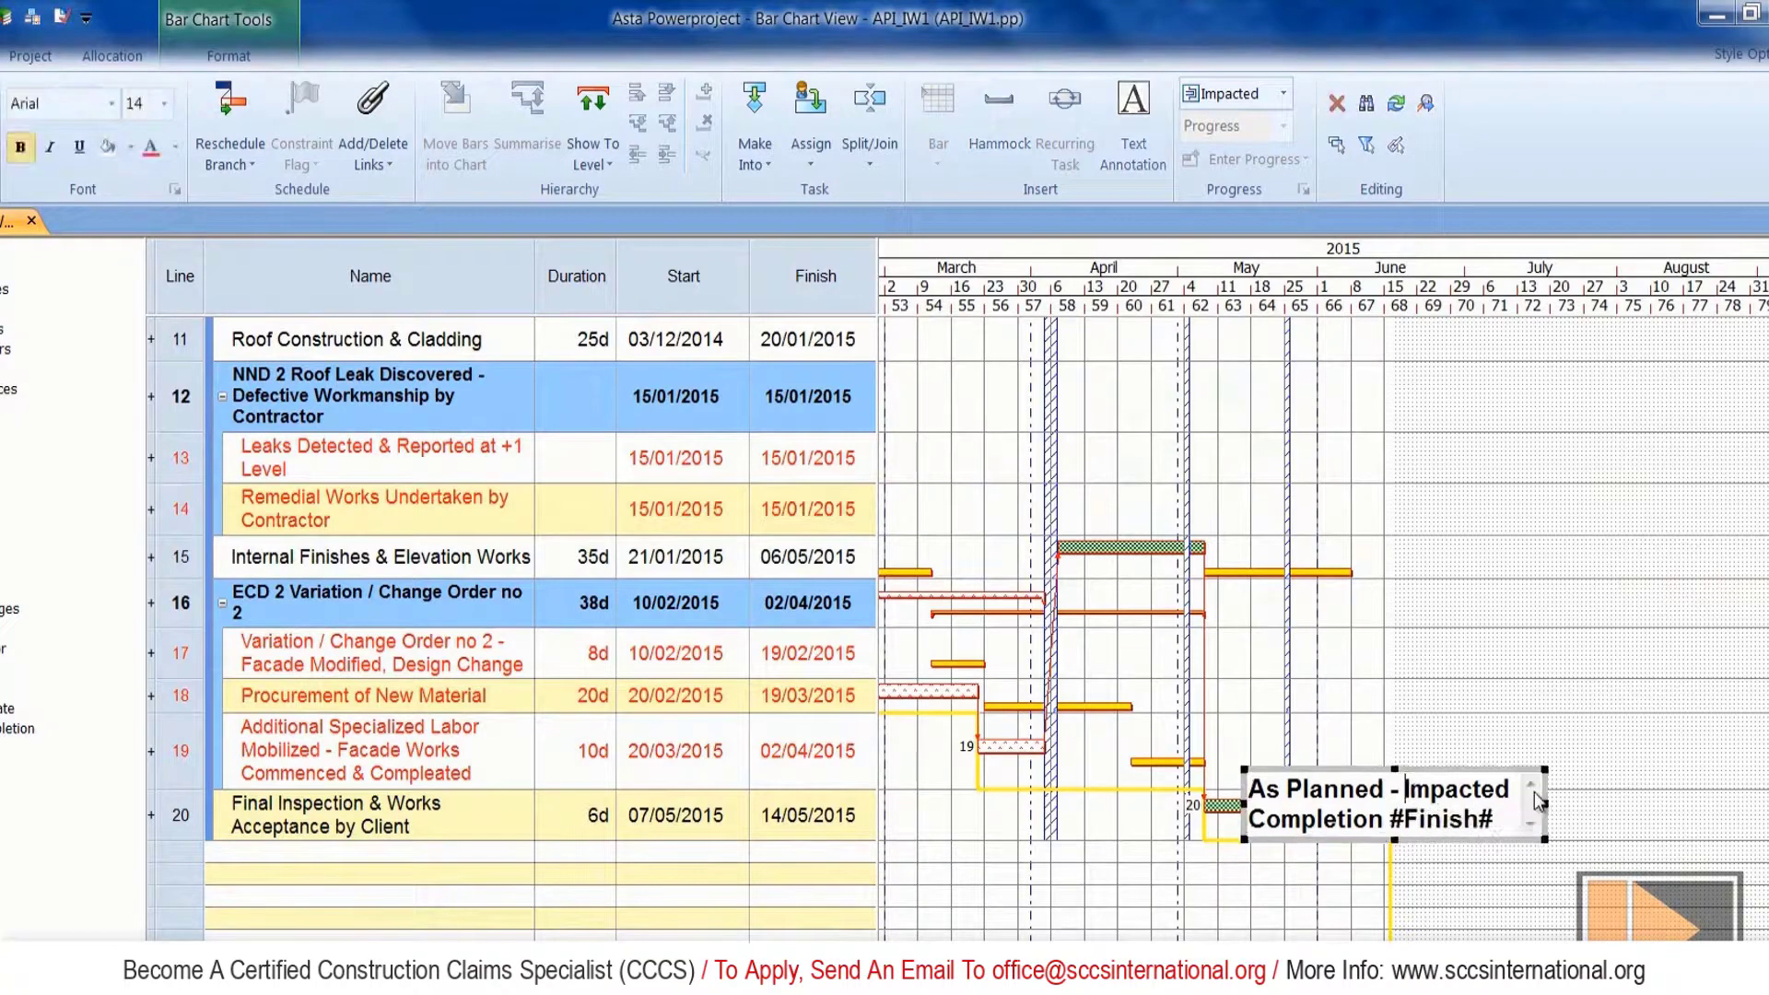
{"action": "left_click_drag", "start_coordinate": [1511, 790], "coordinate": [1234, 793]}
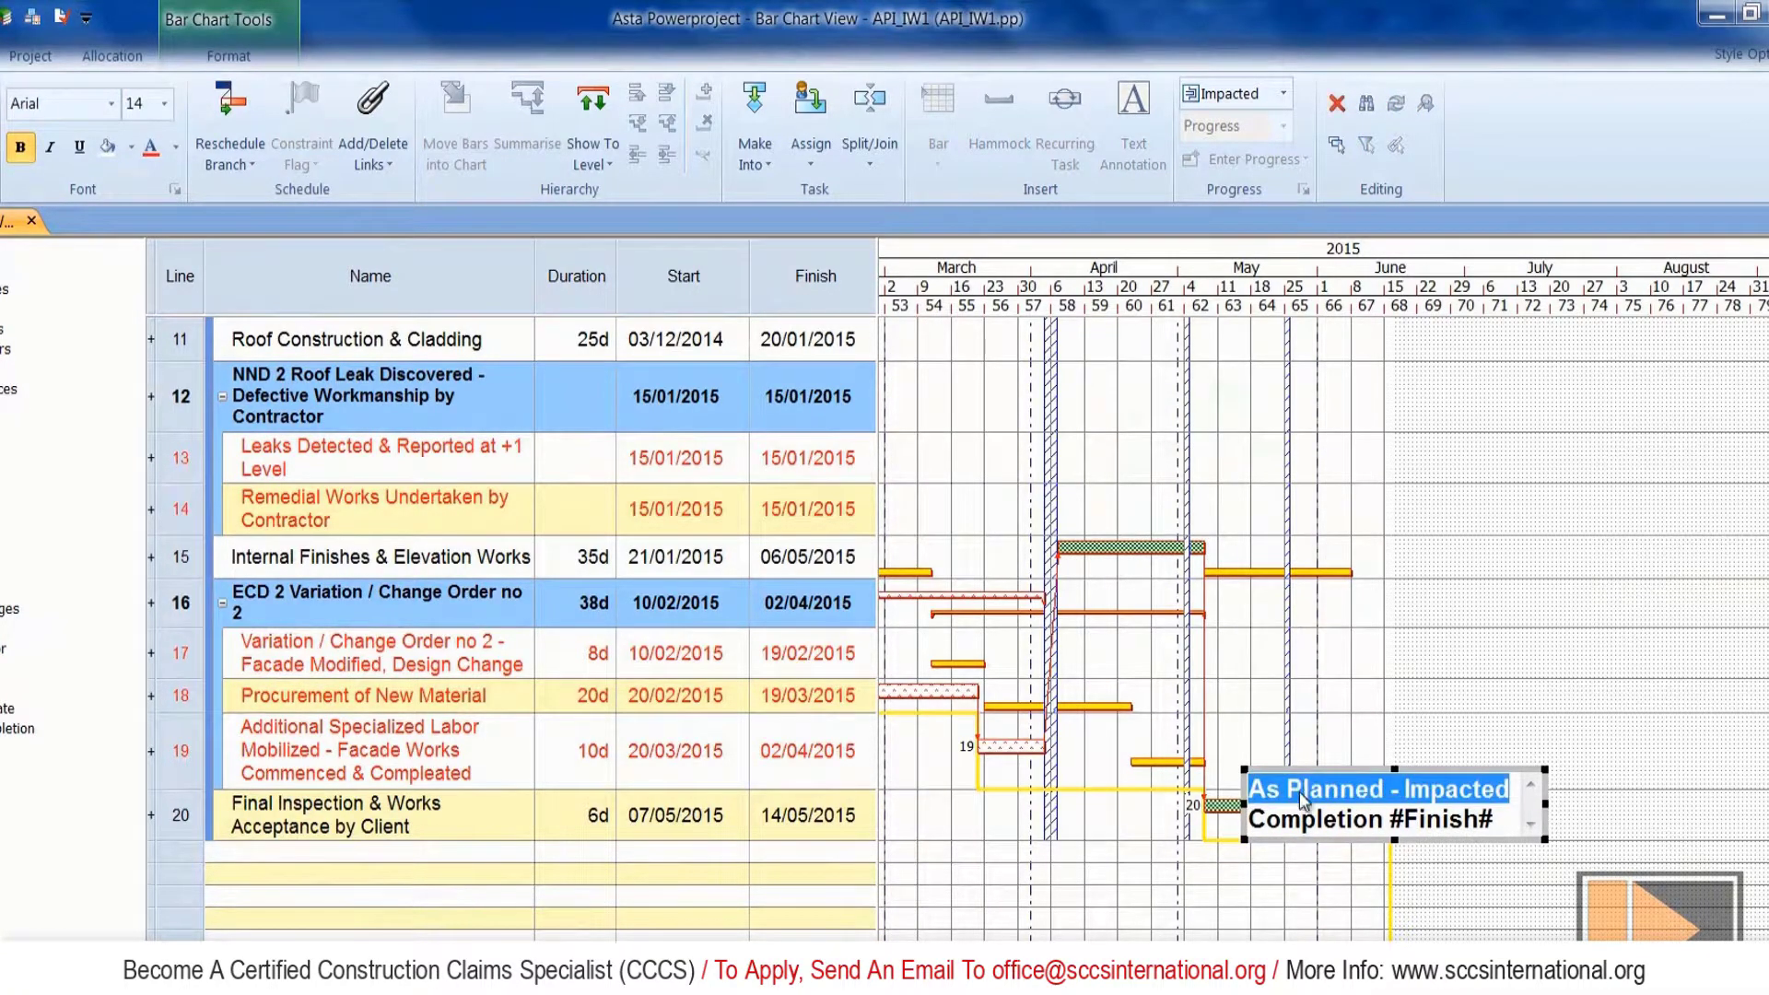
{"action": "right_click", "coordinate": [1300, 793]}
{"action": "left_click", "coordinate": [1384, 84]}
{"action": "key", "text": "Escape"}
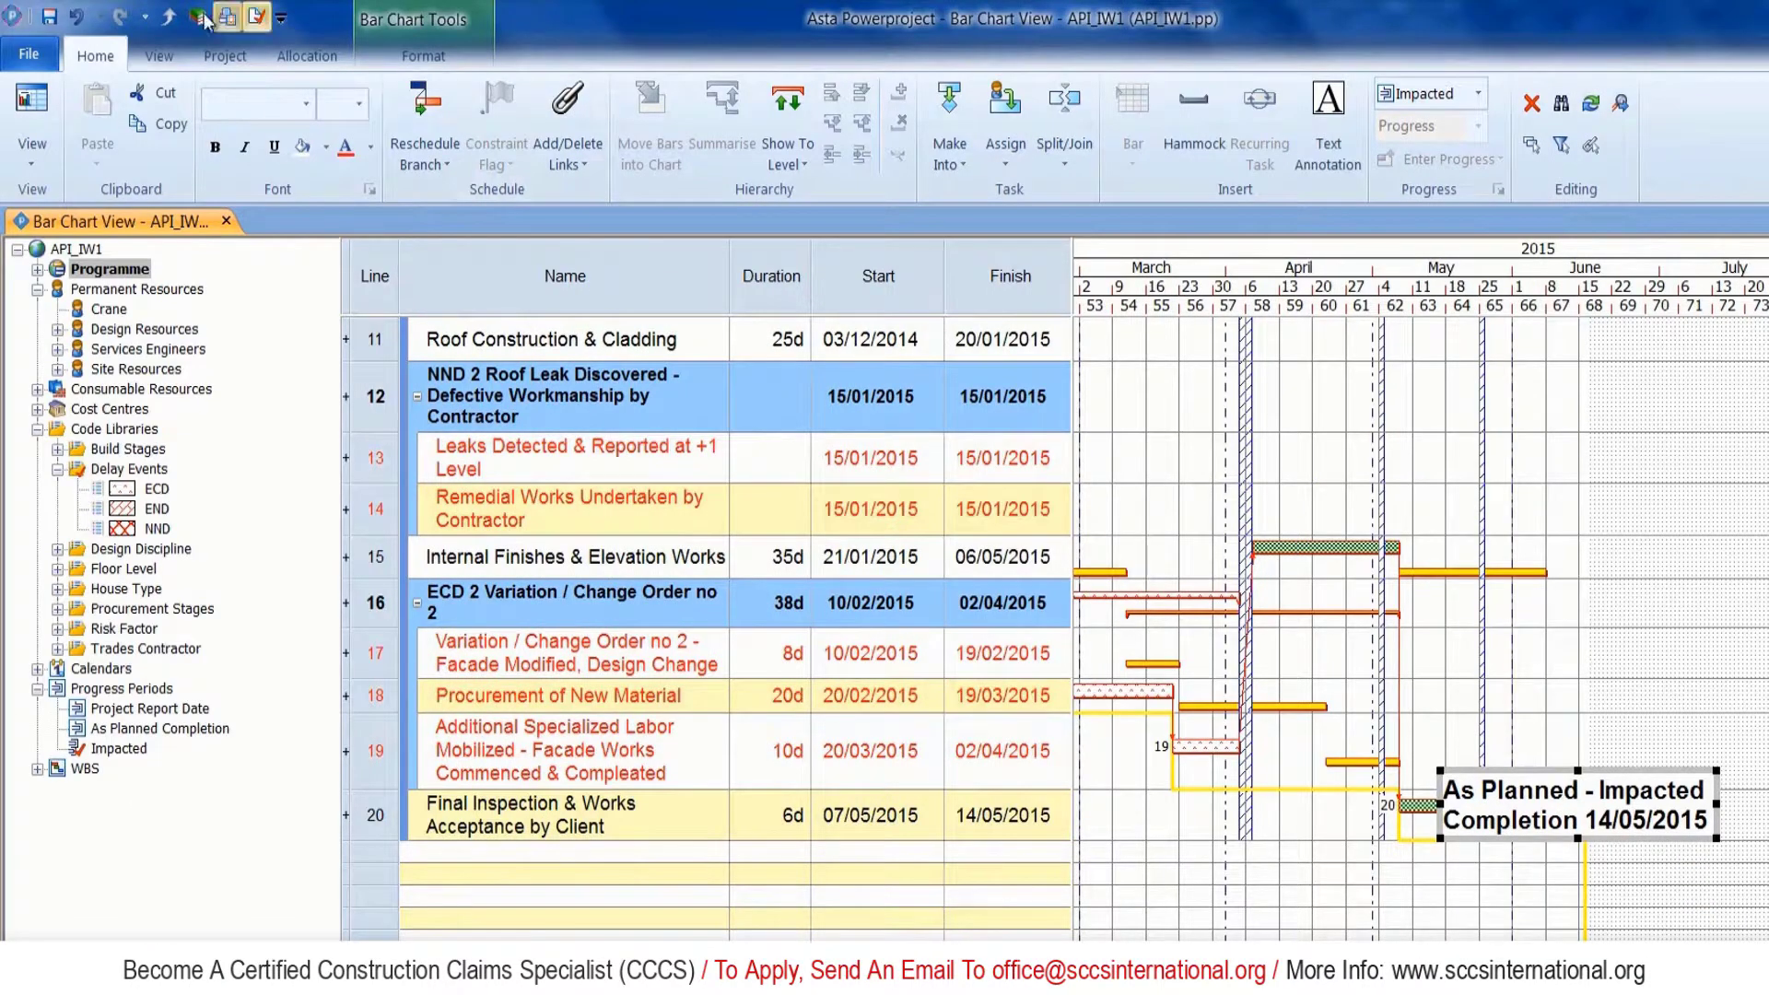
Add a progress period to the project library, pasting "As Planned - Impacted" as its name.
{"action": "left_click", "coordinate": [197, 16]}
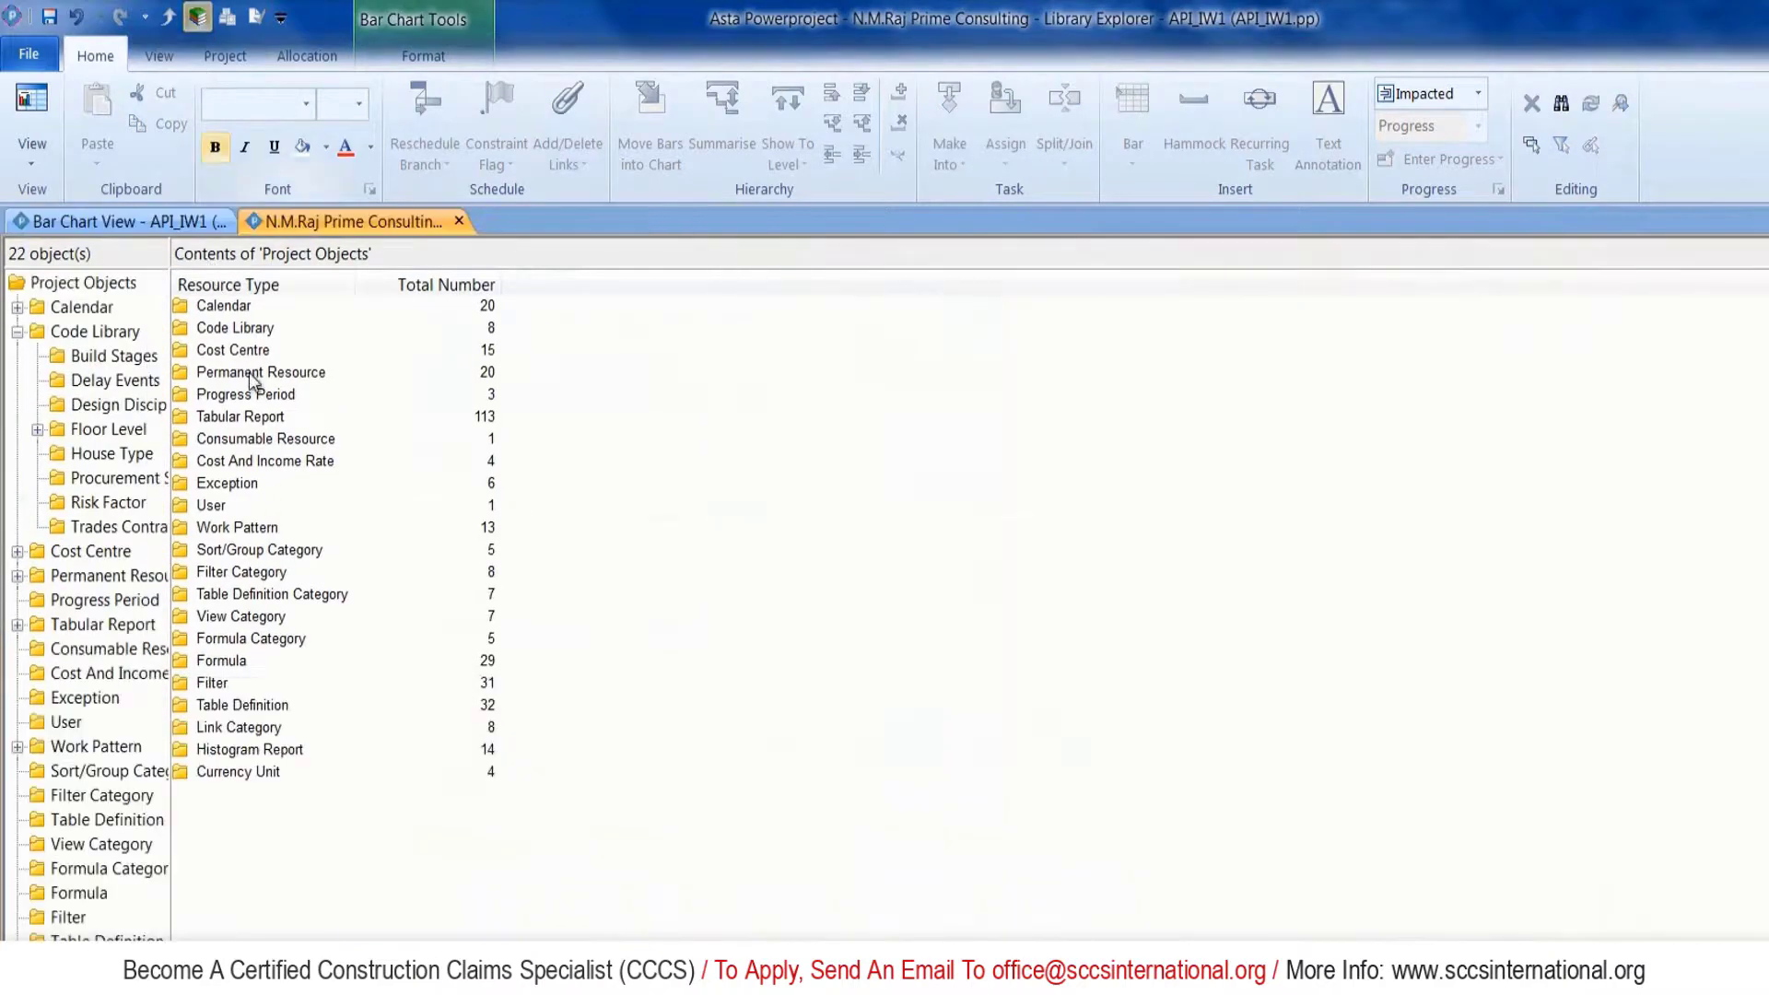
{"action": "double_click", "coordinate": [264, 398]}
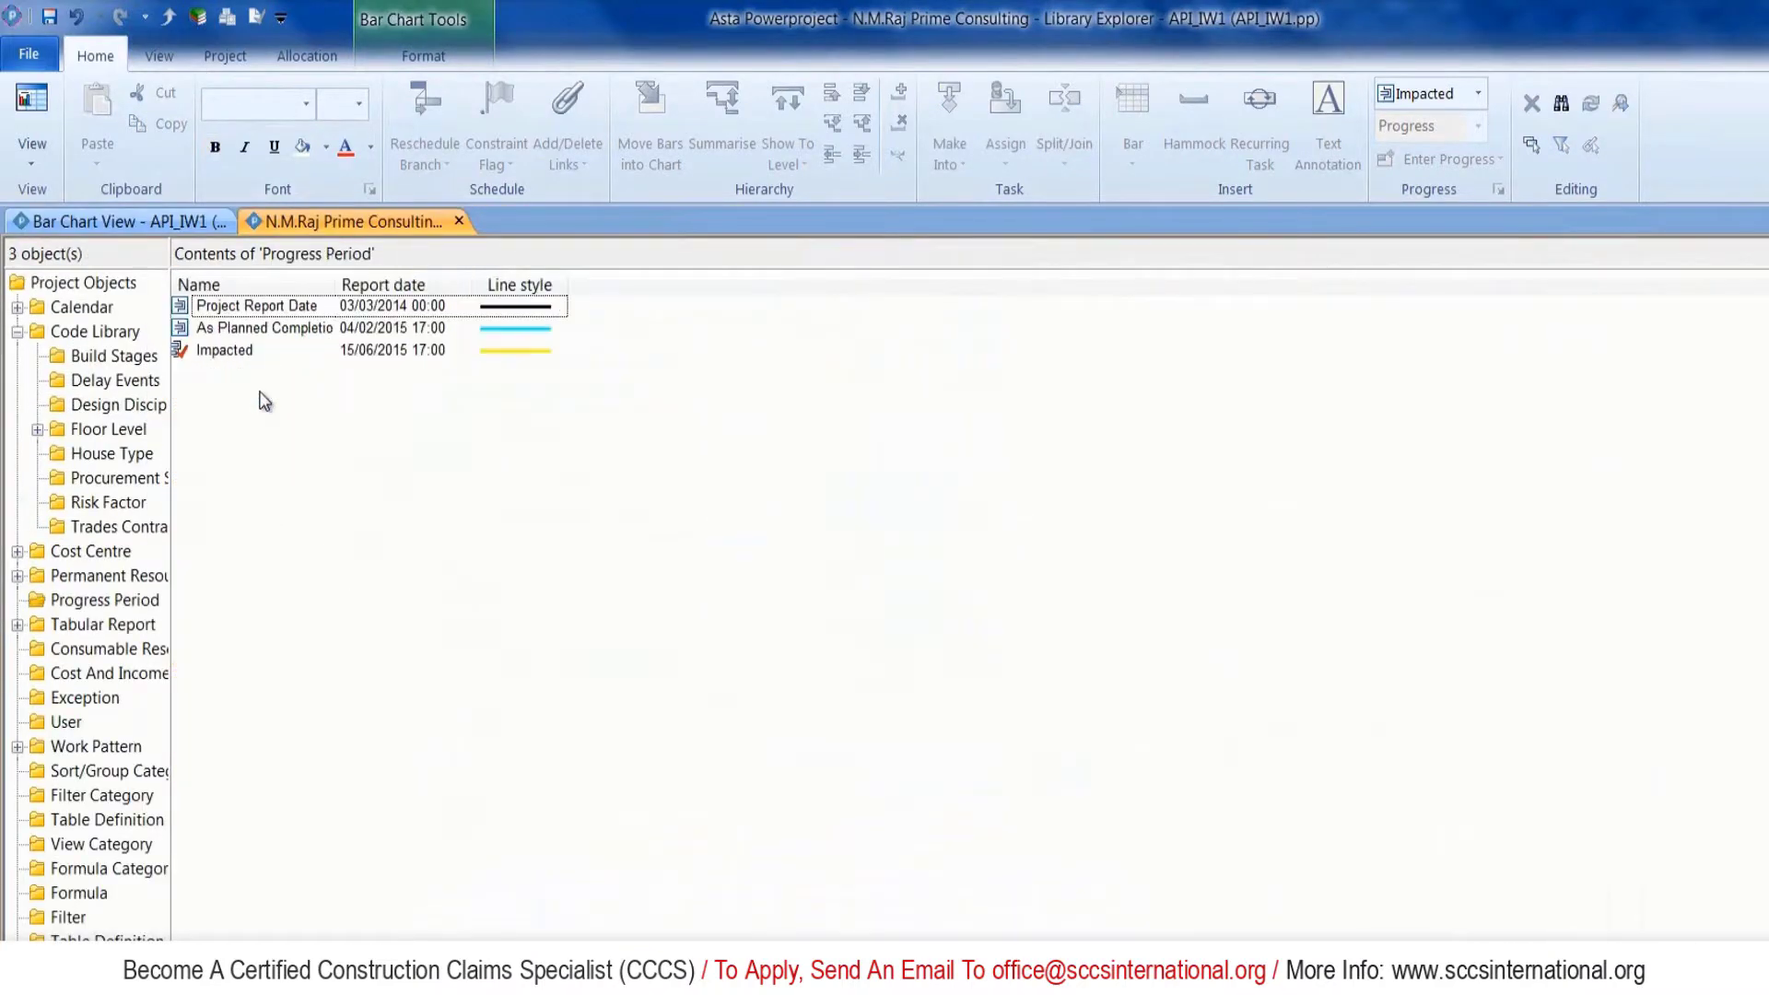
{"action": "left_click", "coordinate": [262, 381]}
{"action": "right_click", "coordinate": [261, 378]}
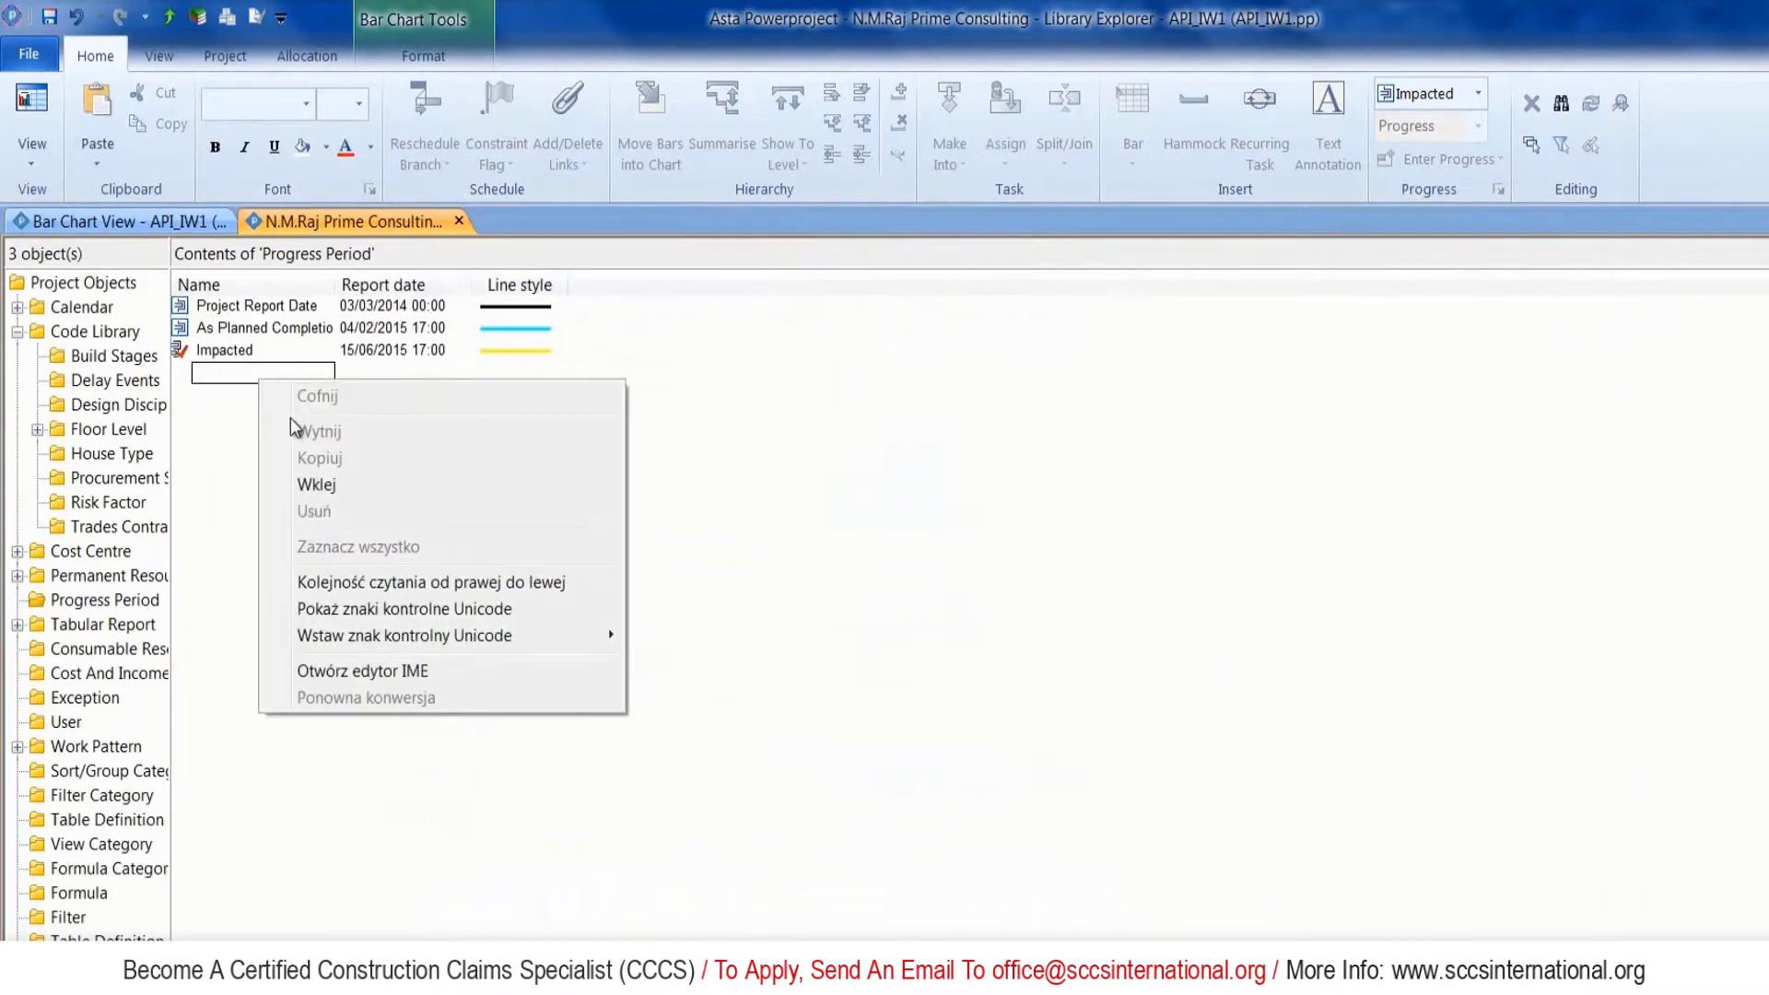
{"action": "left_click", "coordinate": [318, 473]}
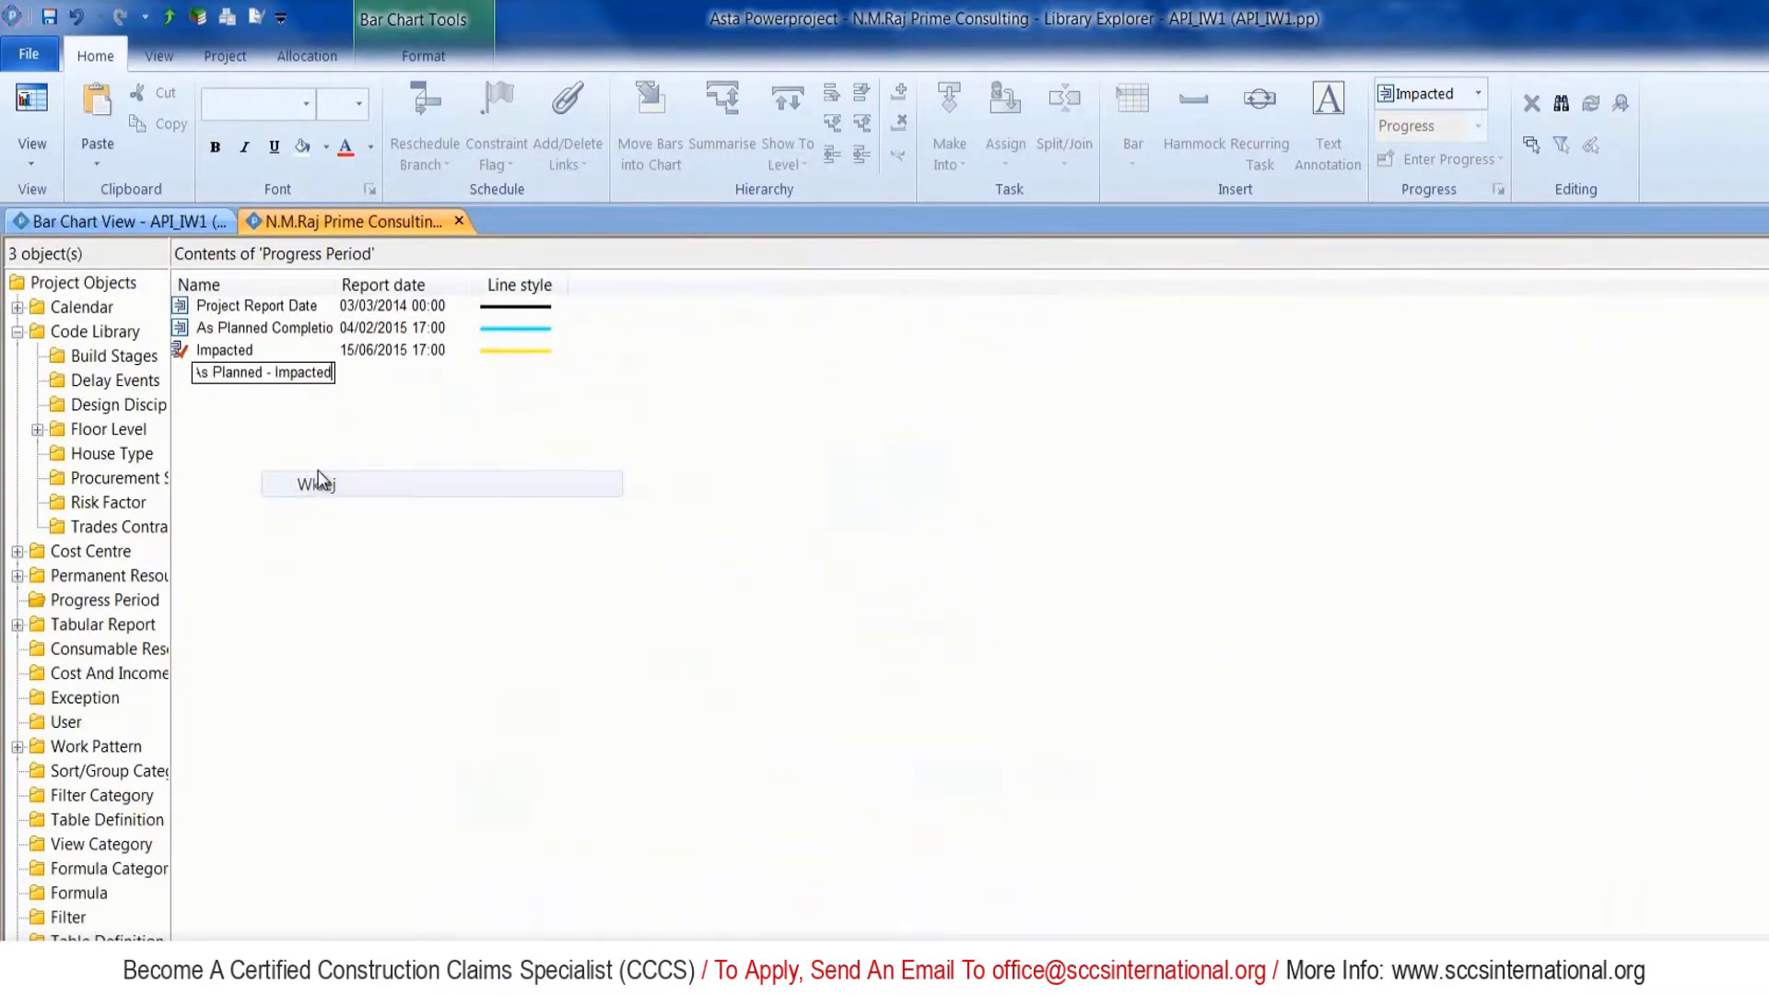
{"action": "left_click", "coordinate": [359, 380]}
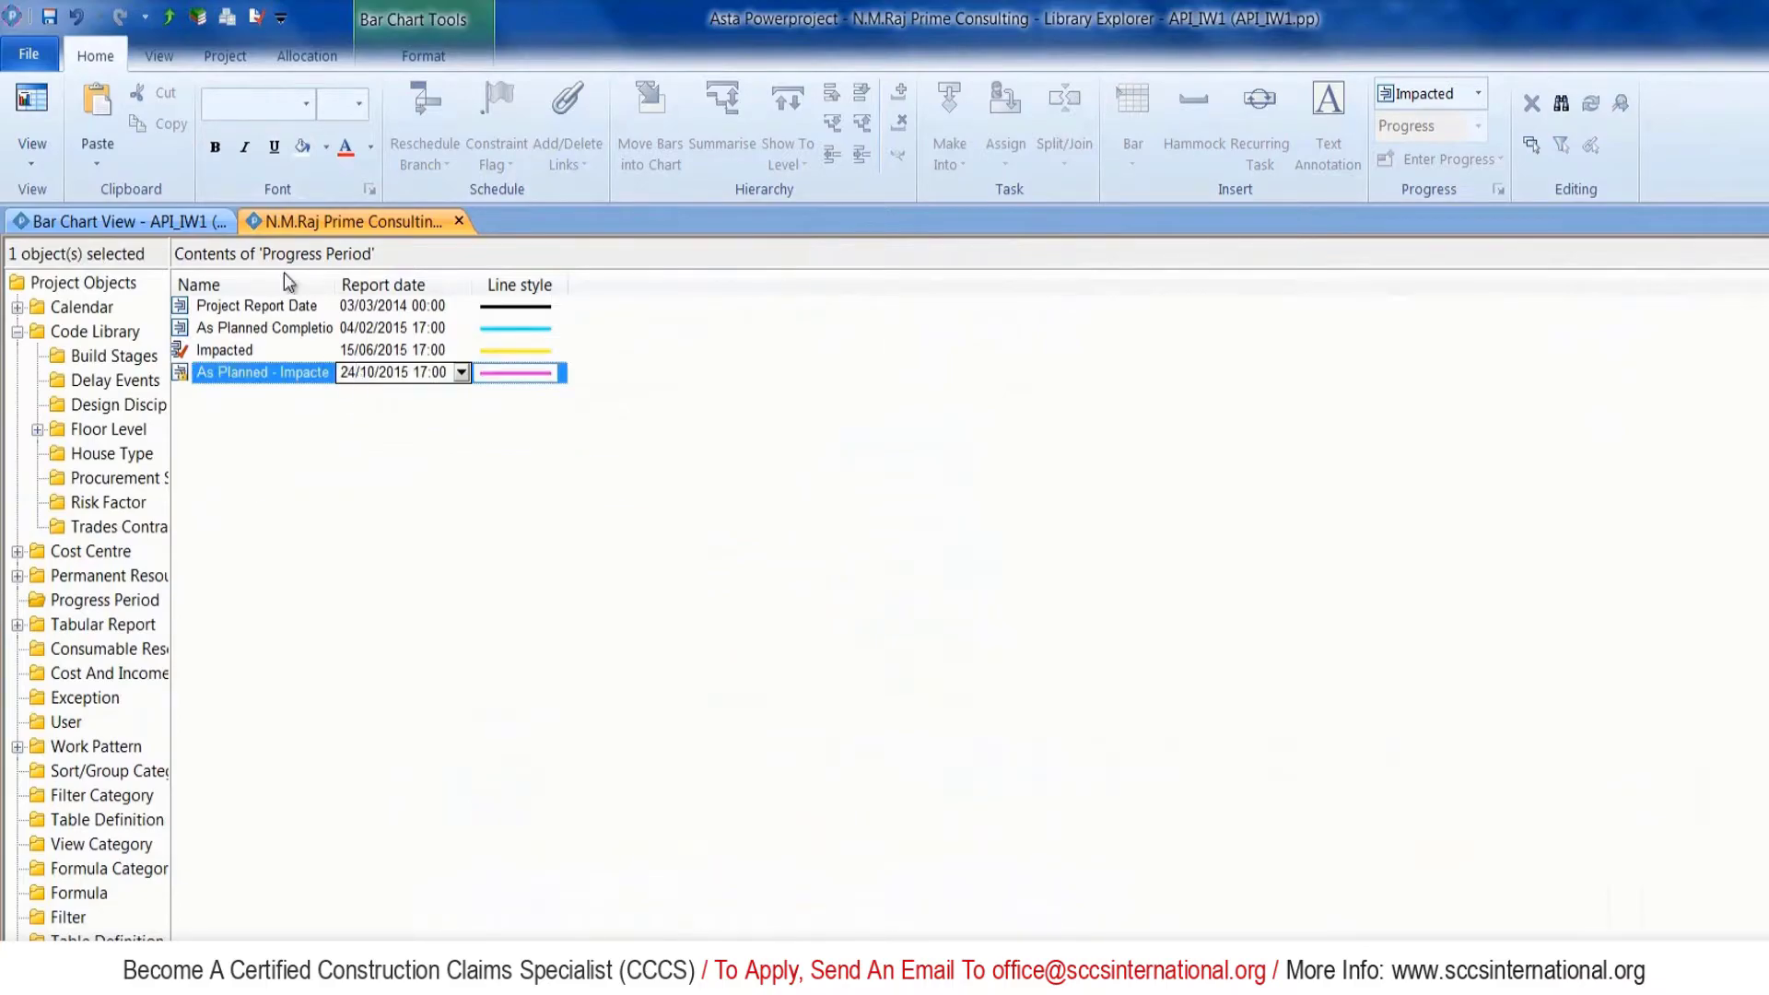
Check the completion date in the bar chart and set the new progress period's report date to 14/05/2015 17:00.
{"action": "left_click", "coordinate": [184, 229]}
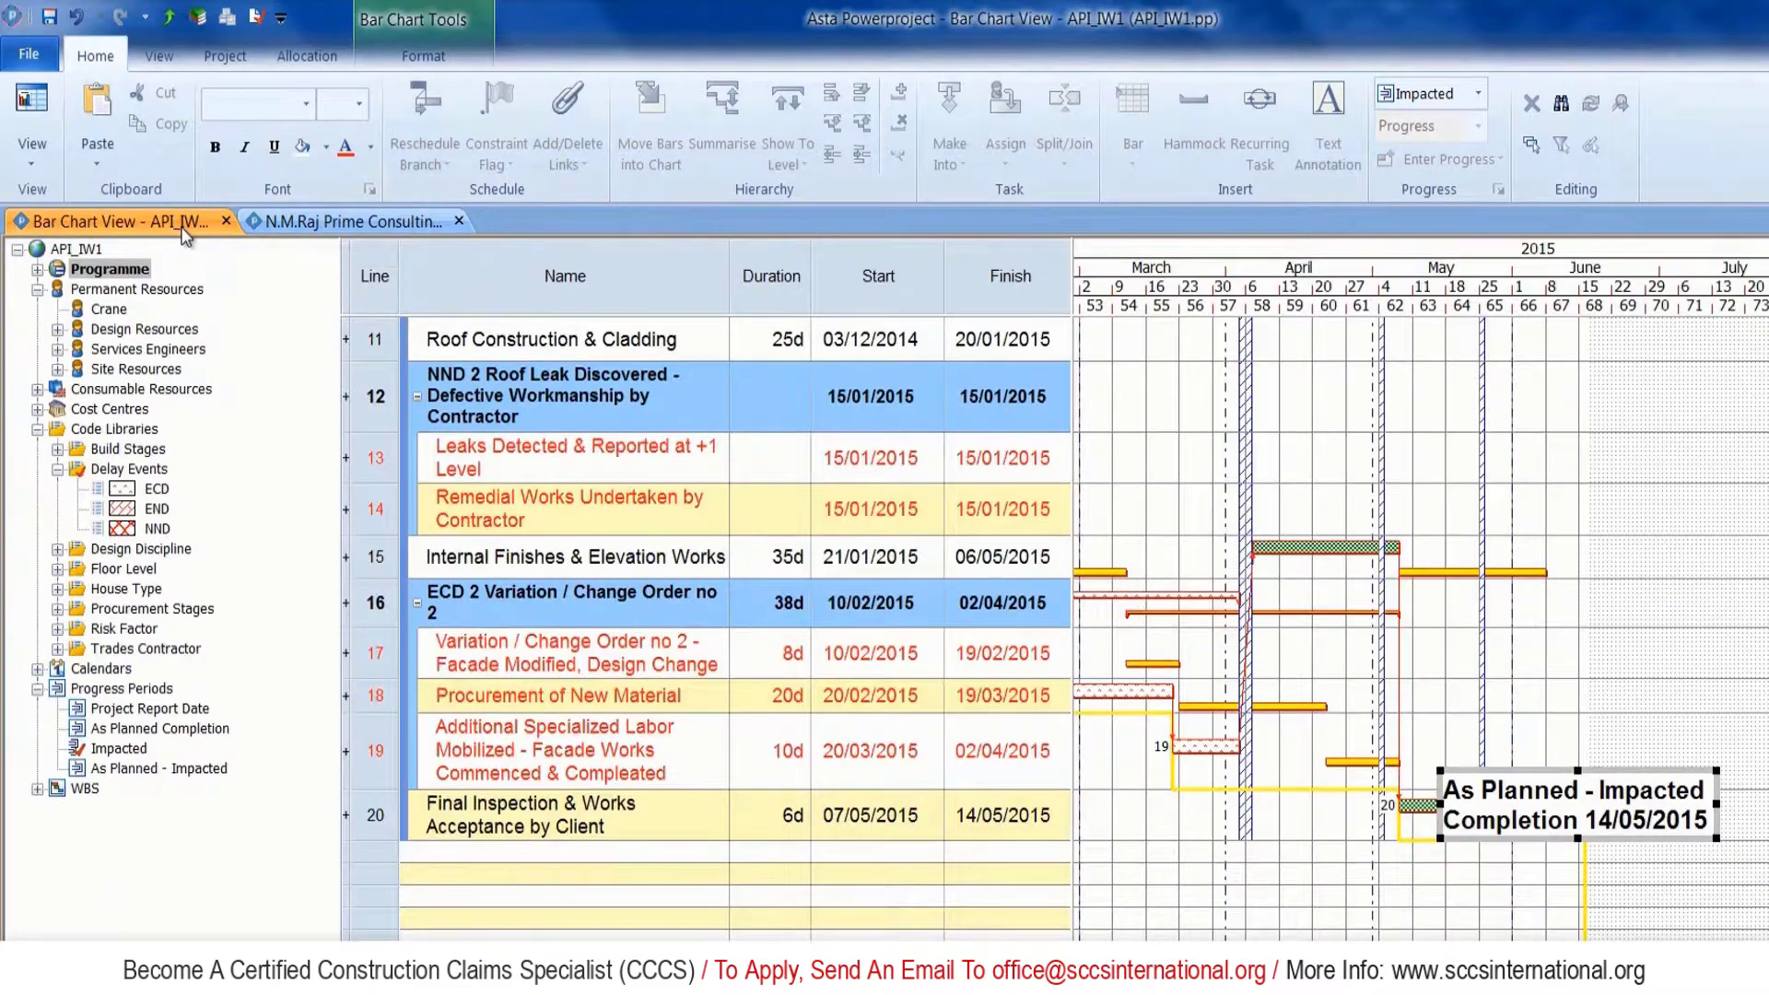
{"action": "left_click", "coordinate": [357, 223]}
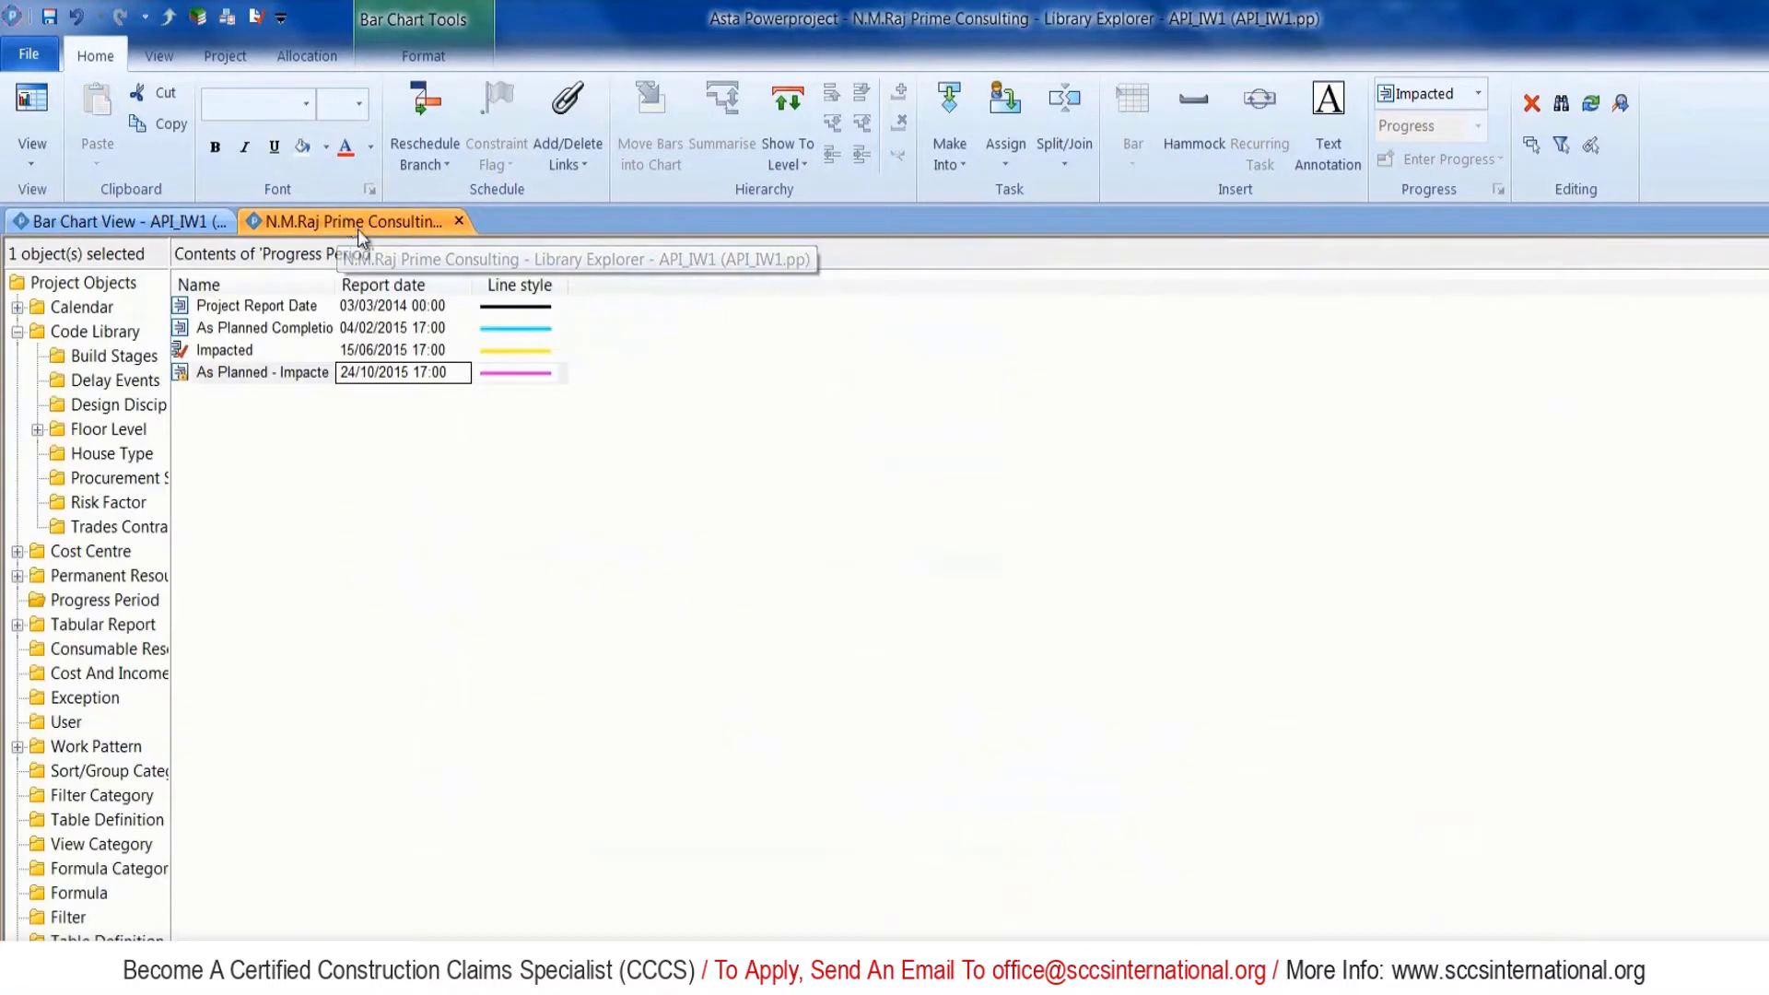
{"action": "left_click", "coordinate": [349, 377]}
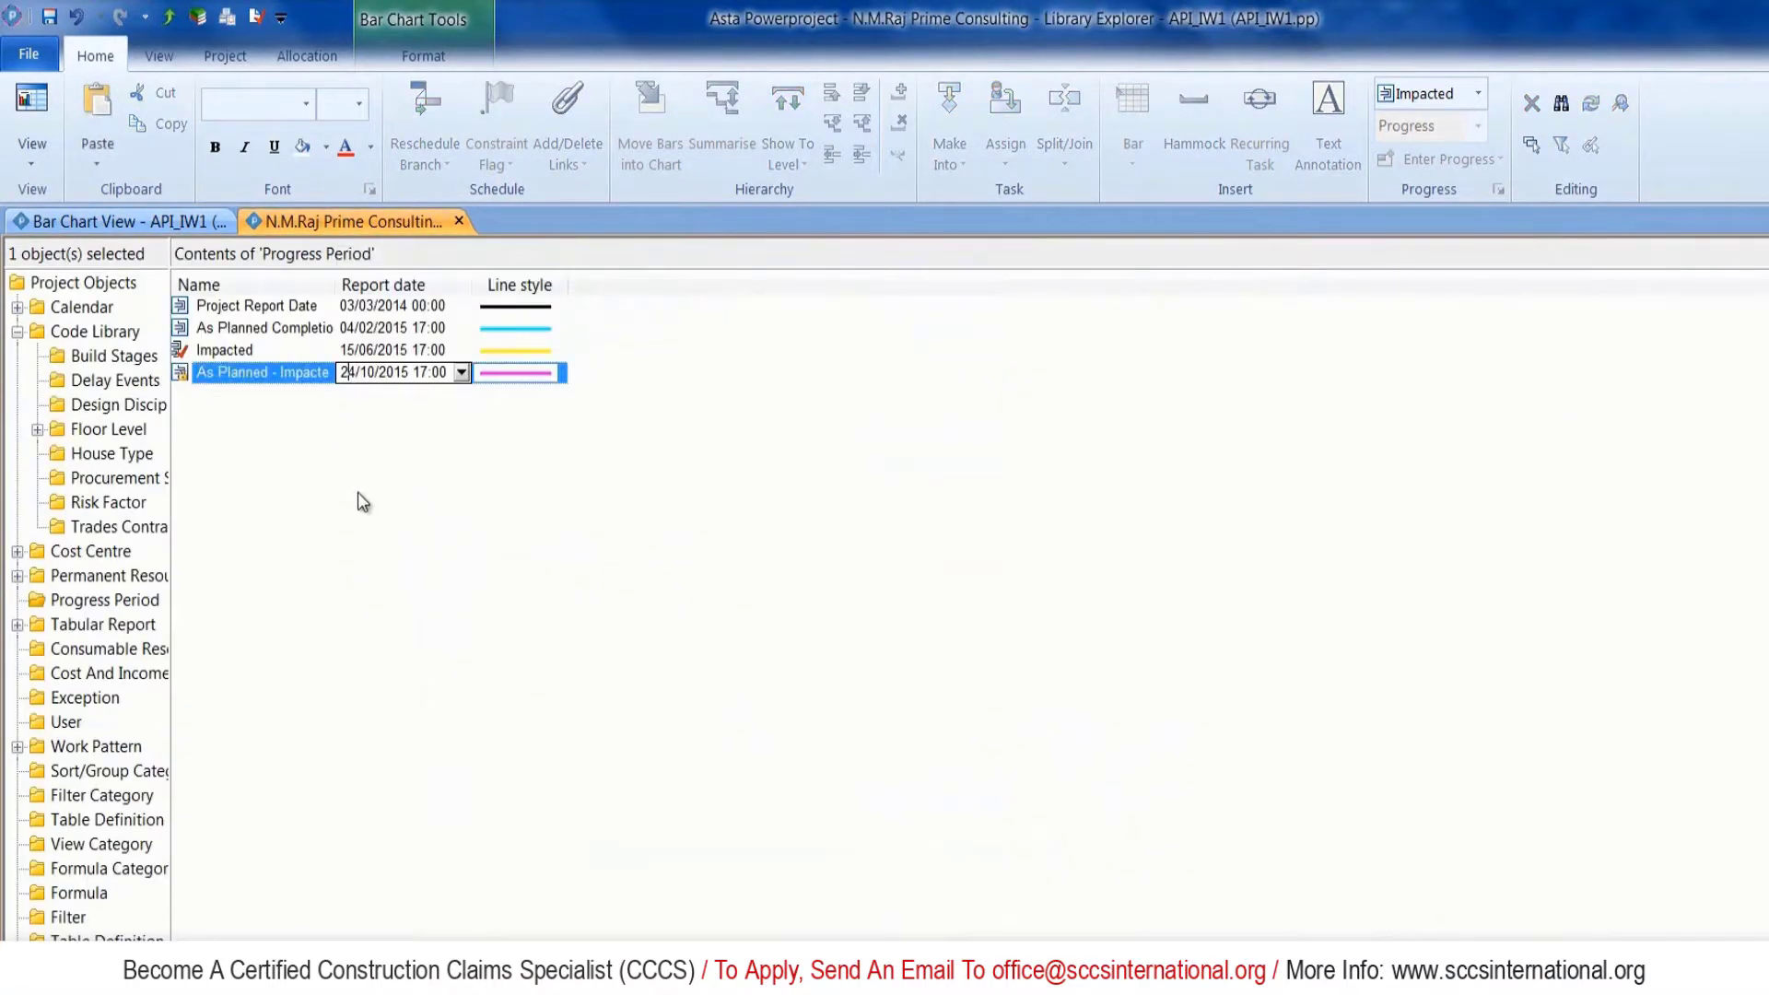
{"action": "key", "text": "BackSpace"}
{"action": "type", "text": "1"}
{"action": "key", "text": "BackSpace"}
{"action": "type", "text": "5"}
Give the As Planned - Impacted progress period a green line and save the project.
{"action": "left_click", "coordinate": [508, 377]}
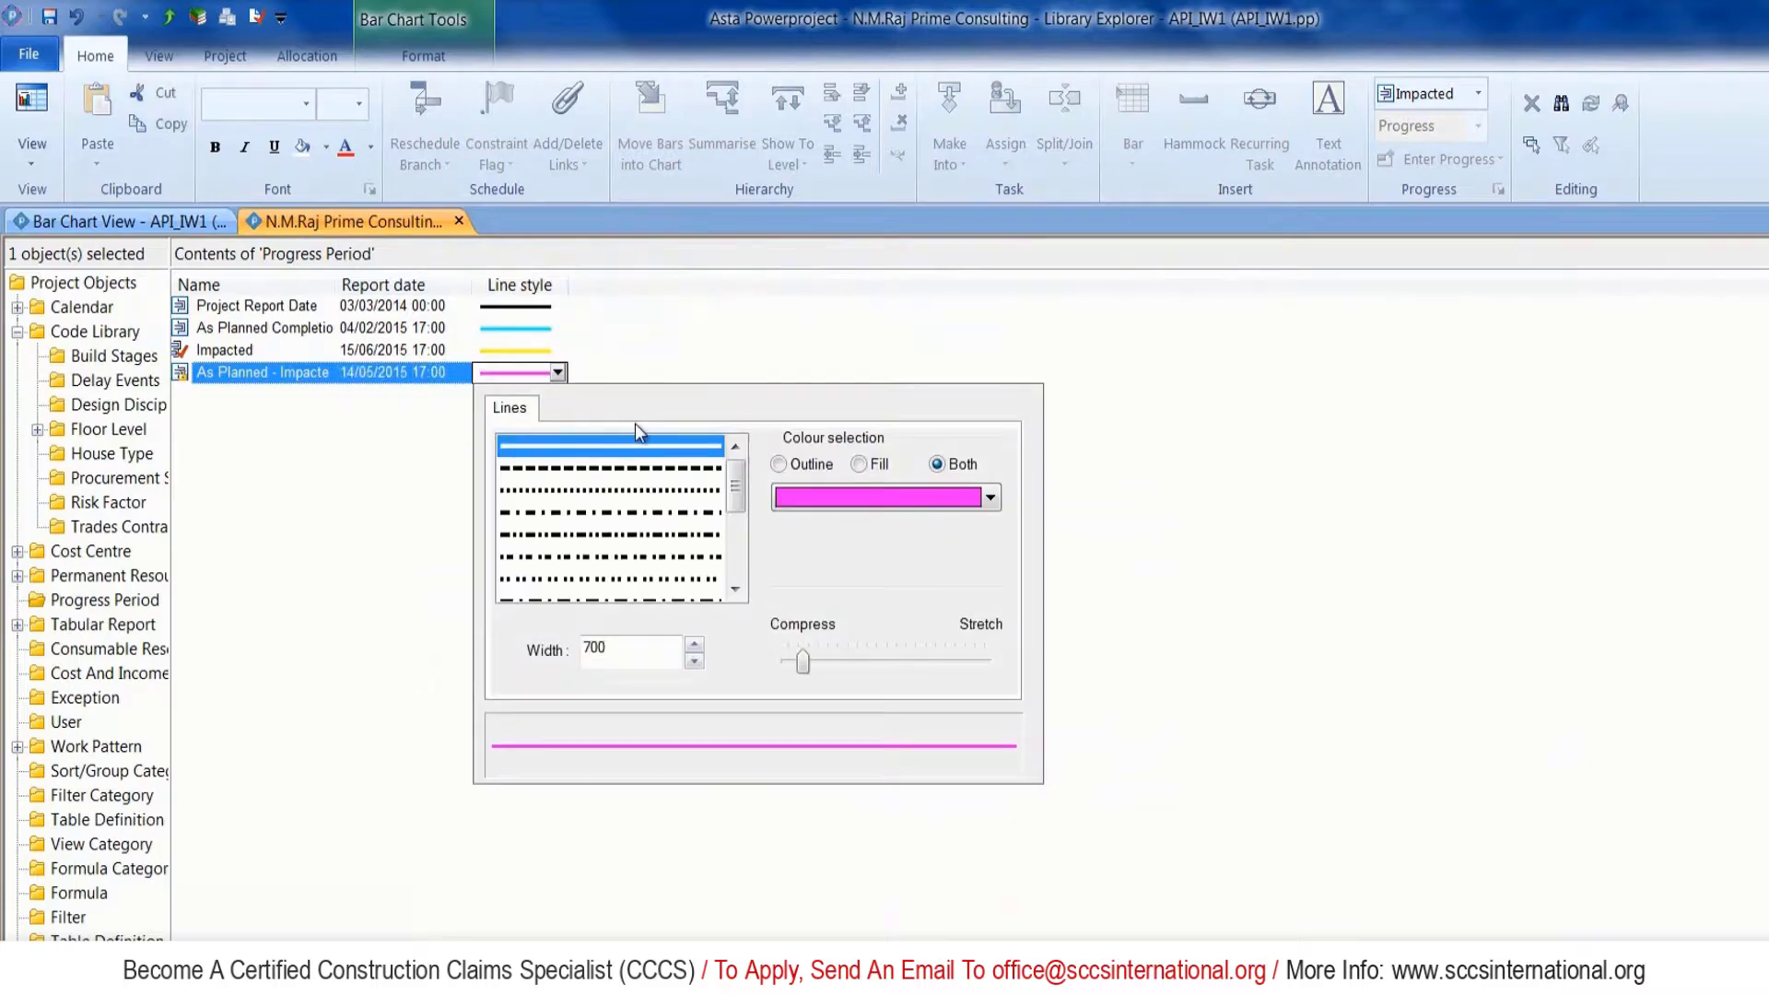
{"action": "left_click", "coordinate": [880, 499]}
{"action": "left_click", "coordinate": [836, 532]}
{"action": "left_click", "coordinate": [403, 535]}
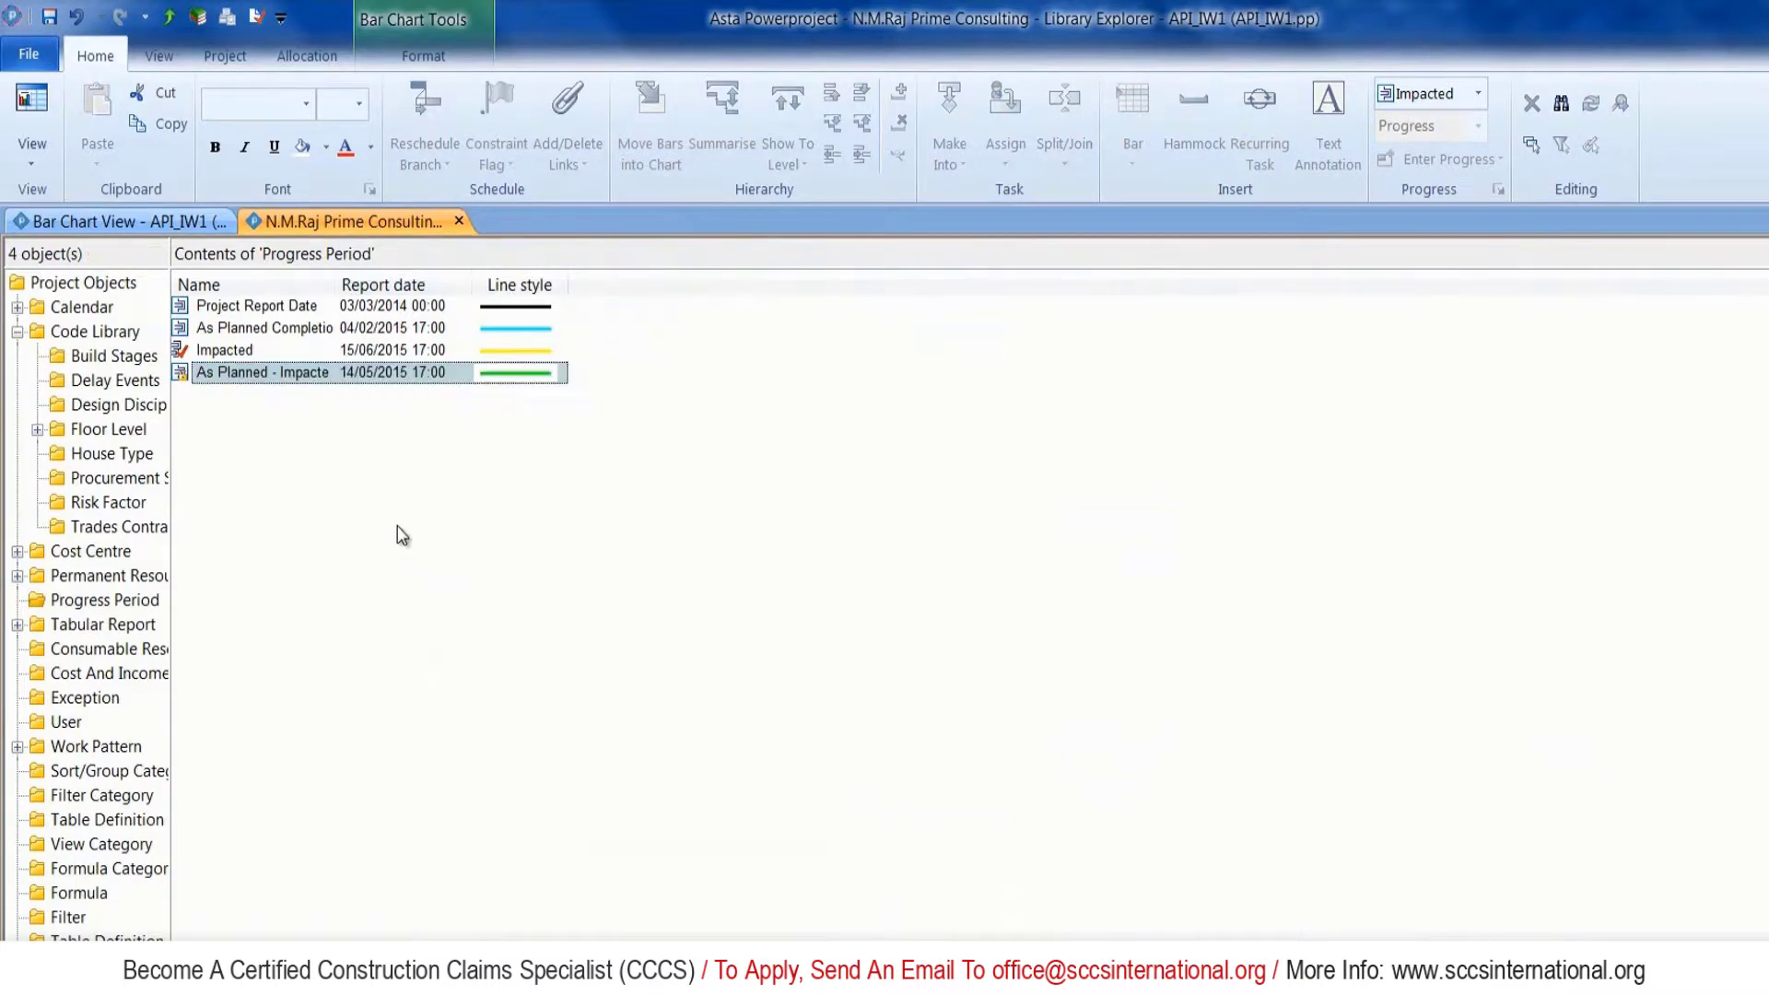
{"action": "left_click", "coordinate": [48, 18]}
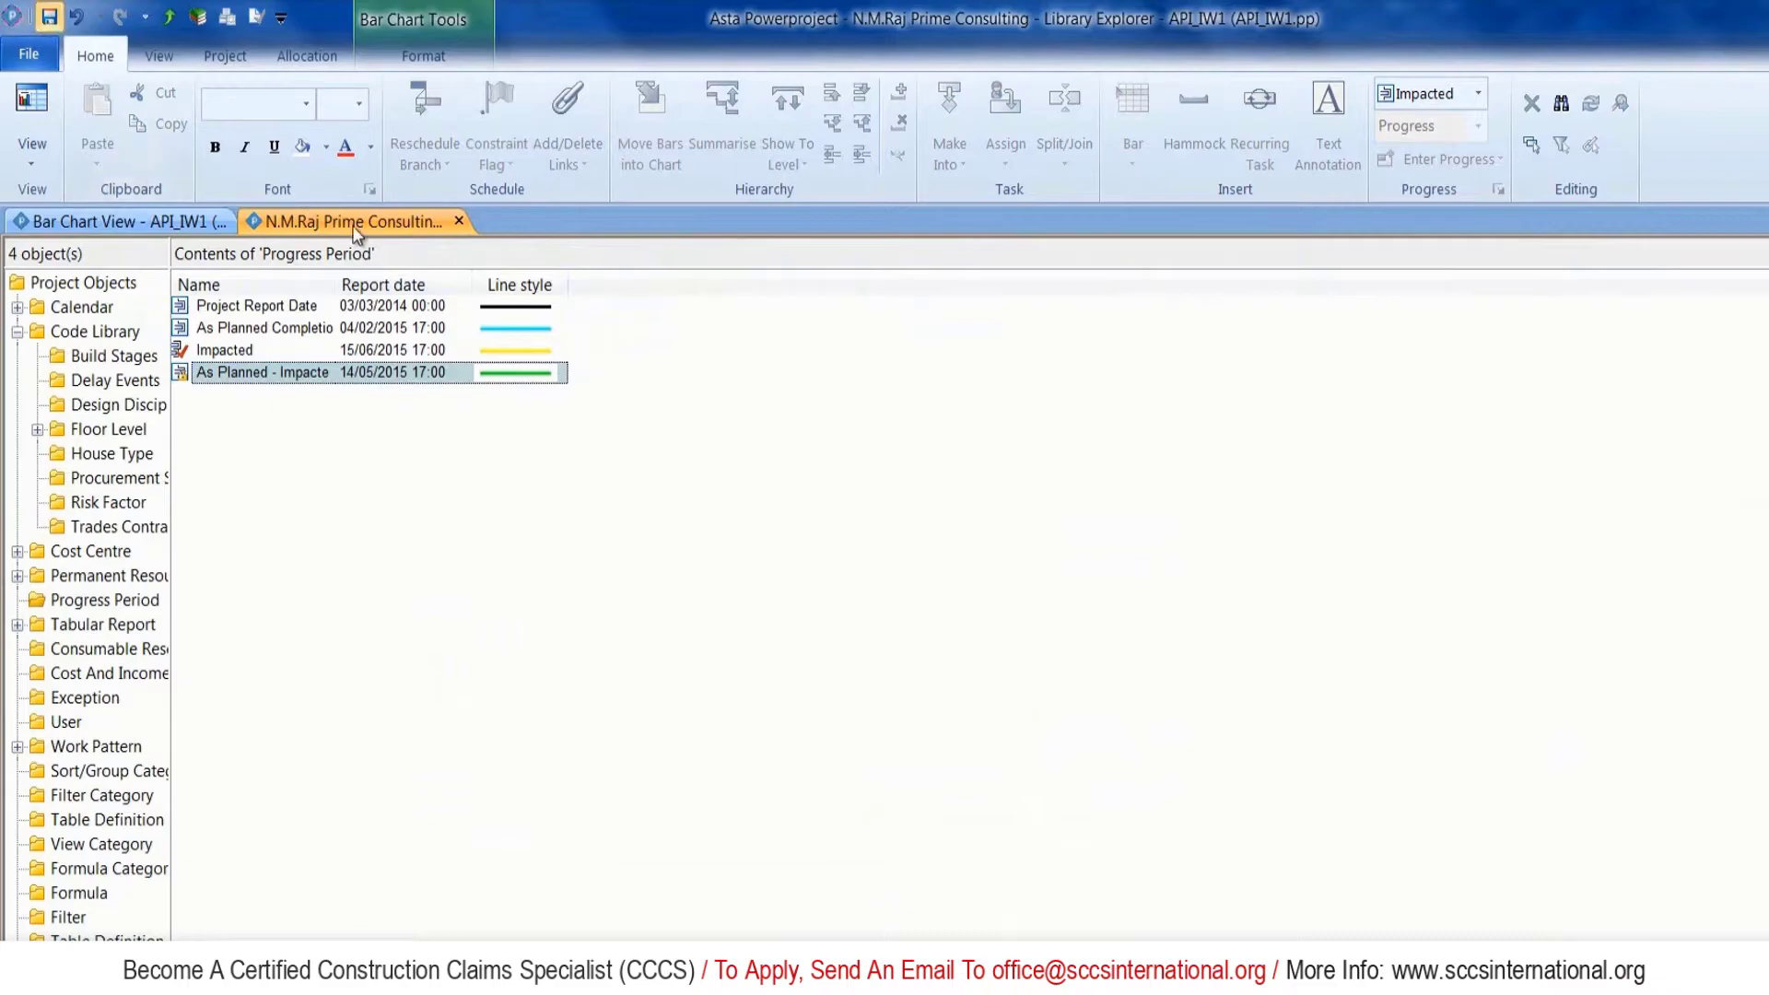
Make the As Planned - Impacted progress period current in the bar chart and shift the completion annotation clear of the final inspection bar.
{"action": "left_click", "coordinate": [458, 222]}
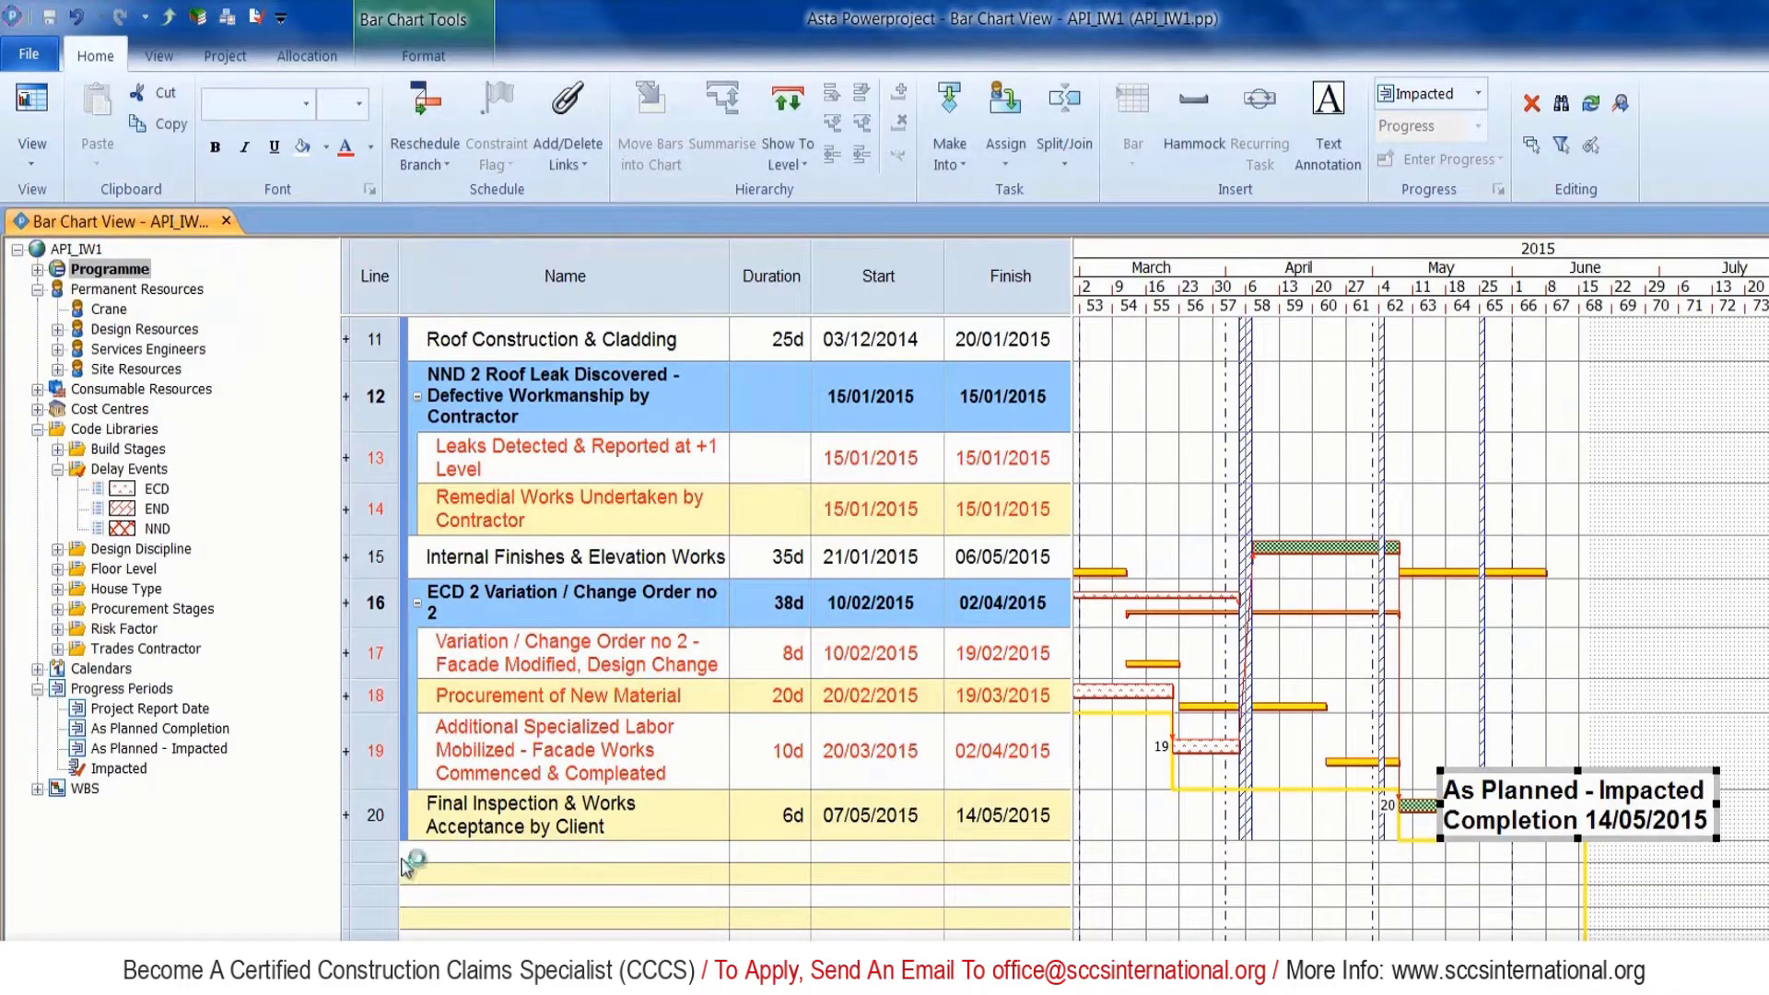
{"action": "left_click", "coordinate": [129, 749]}
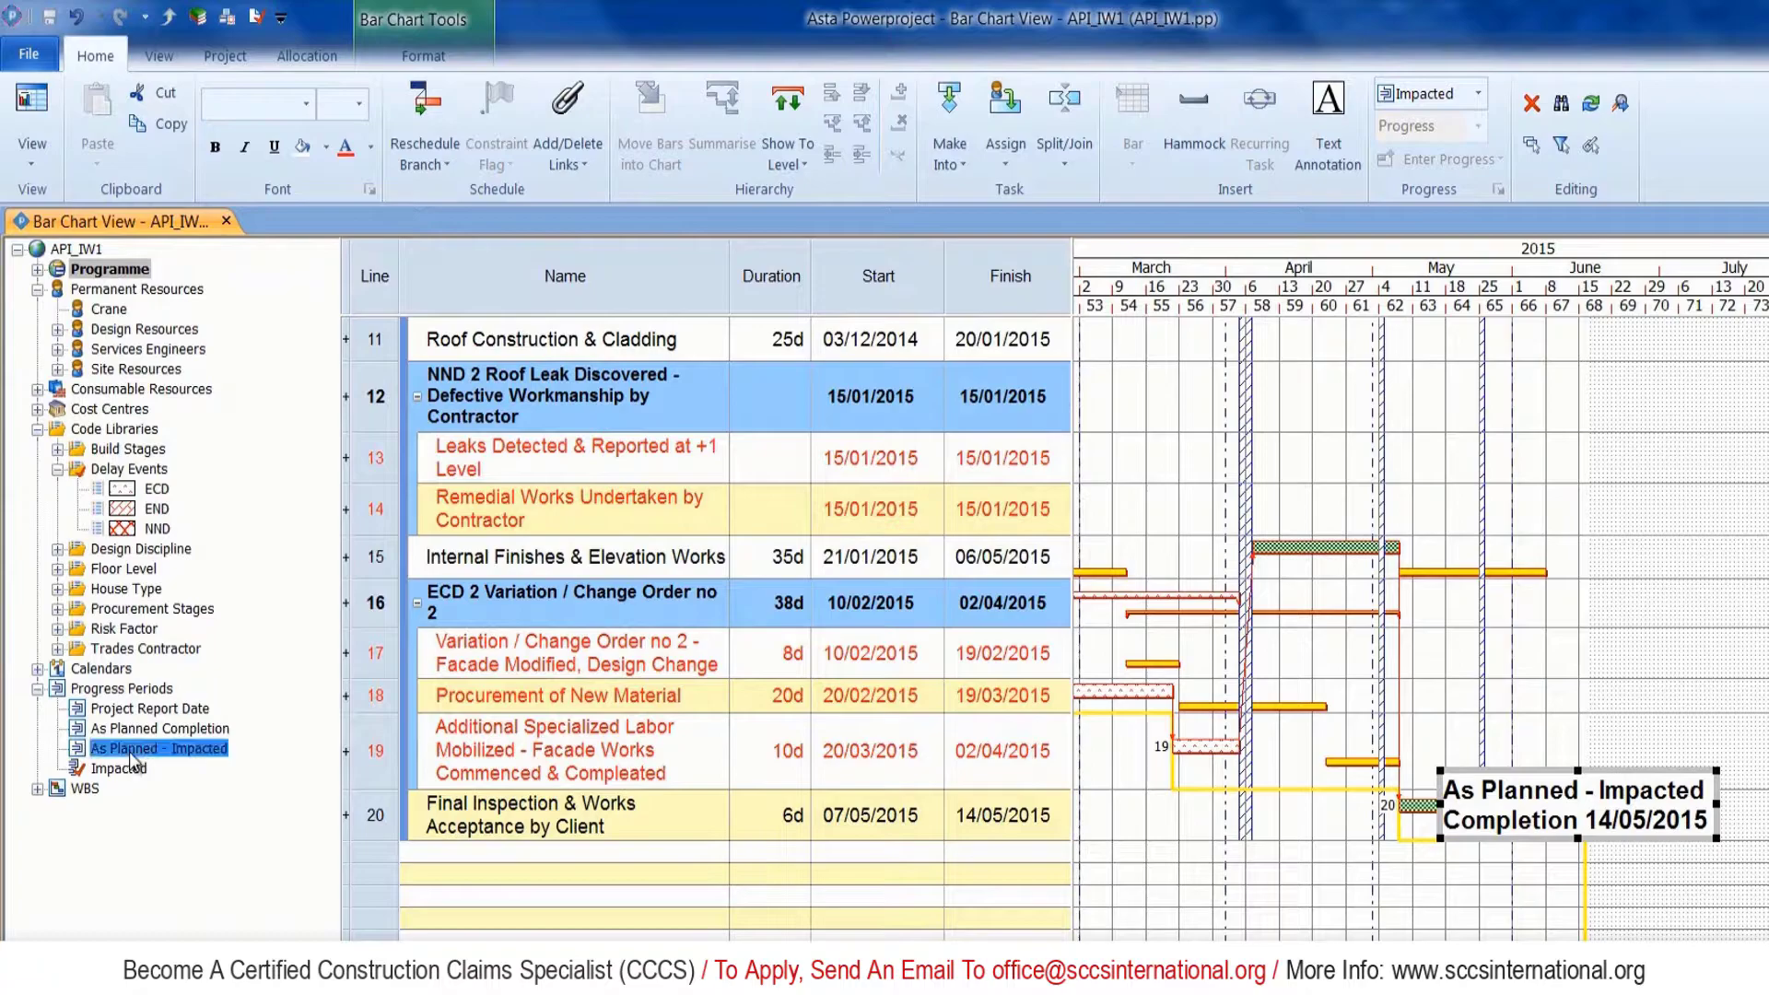
{"action": "right_click", "coordinate": [129, 750]}
{"action": "left_click", "coordinate": [238, 833]}
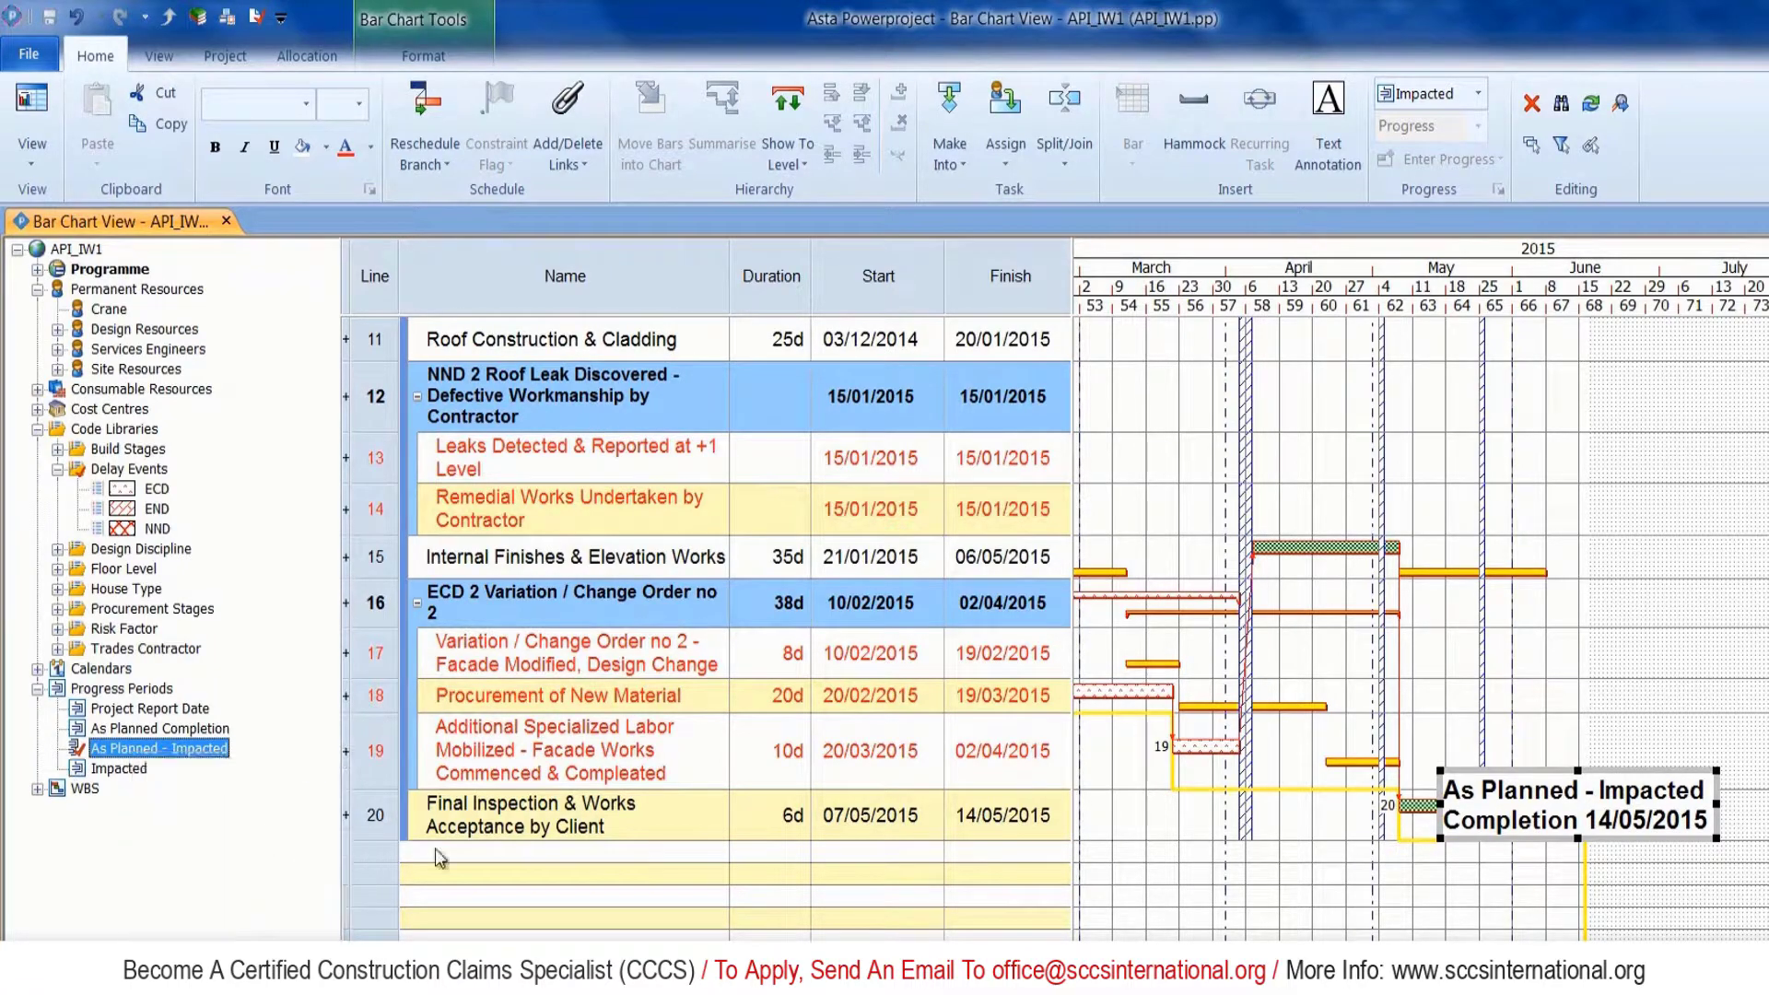
{"action": "left_click_drag", "start_coordinate": [1619, 800], "coordinate": [1671, 796]}
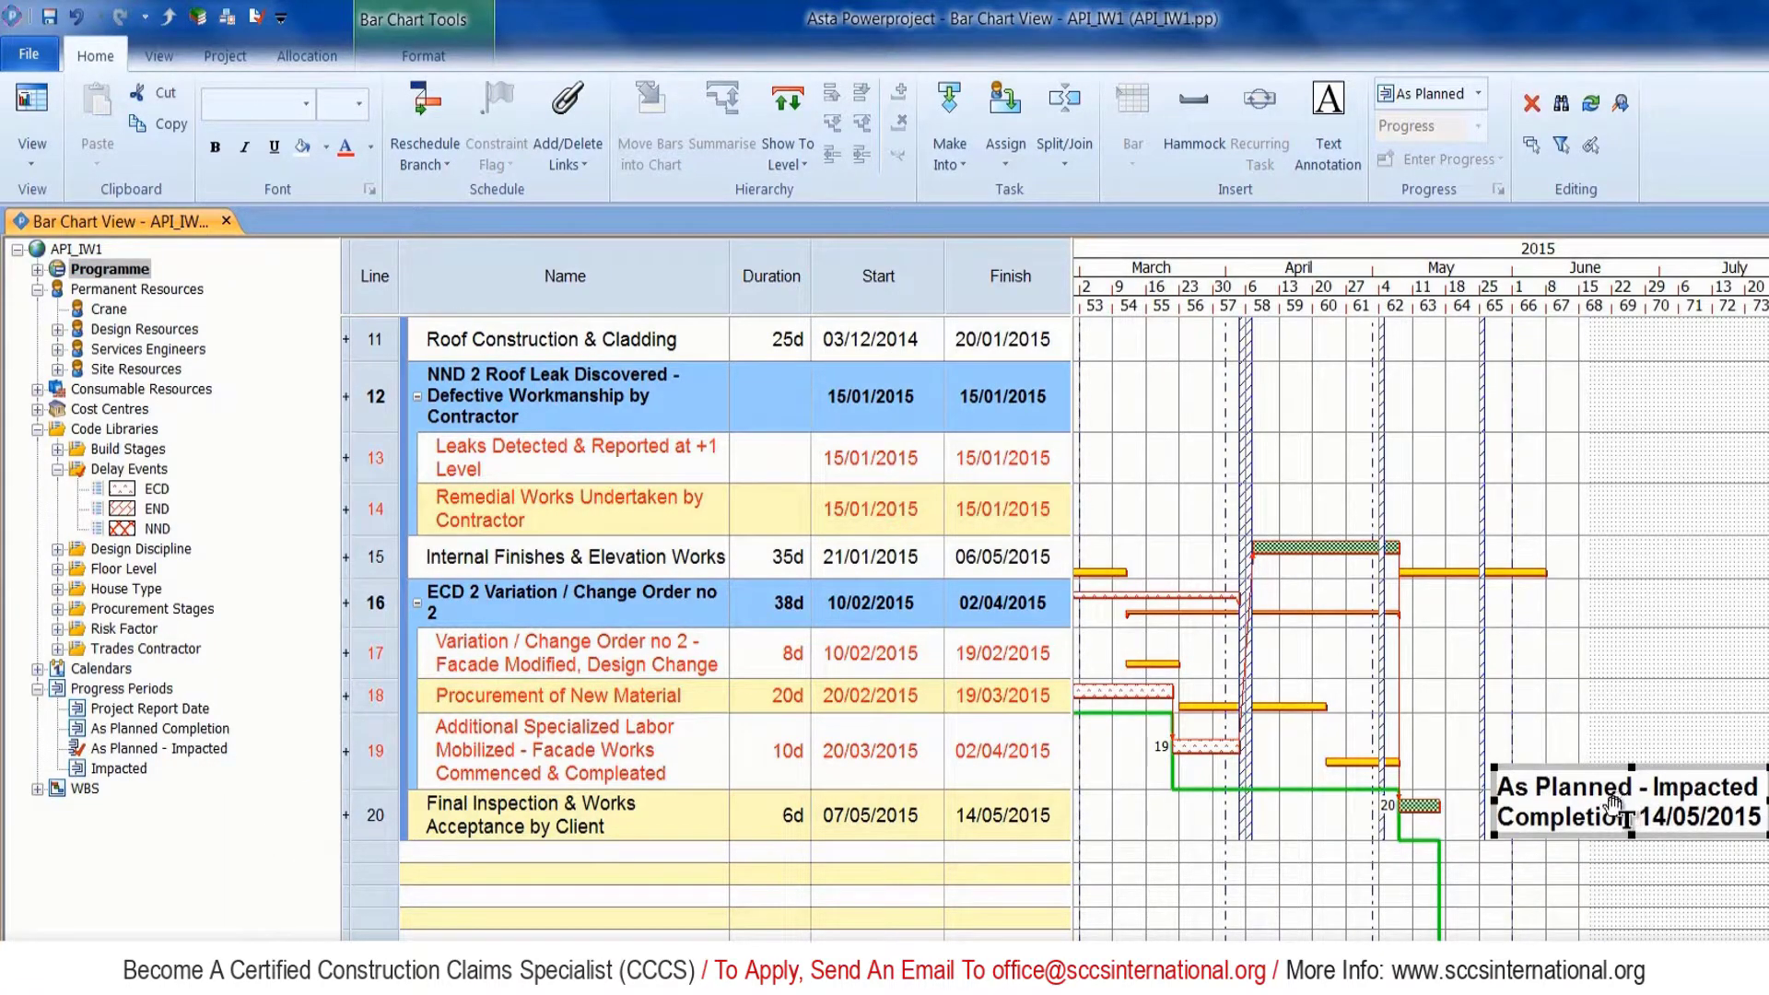
{"action": "left_click", "coordinate": [1614, 890]}
Examine the green As Planned - Impacted progress line from the final inspection back to the preparatory stage.
{"action": "scroll", "coordinate": [1614, 890], "scroll_direction": "down", "scroll_amount": 1}
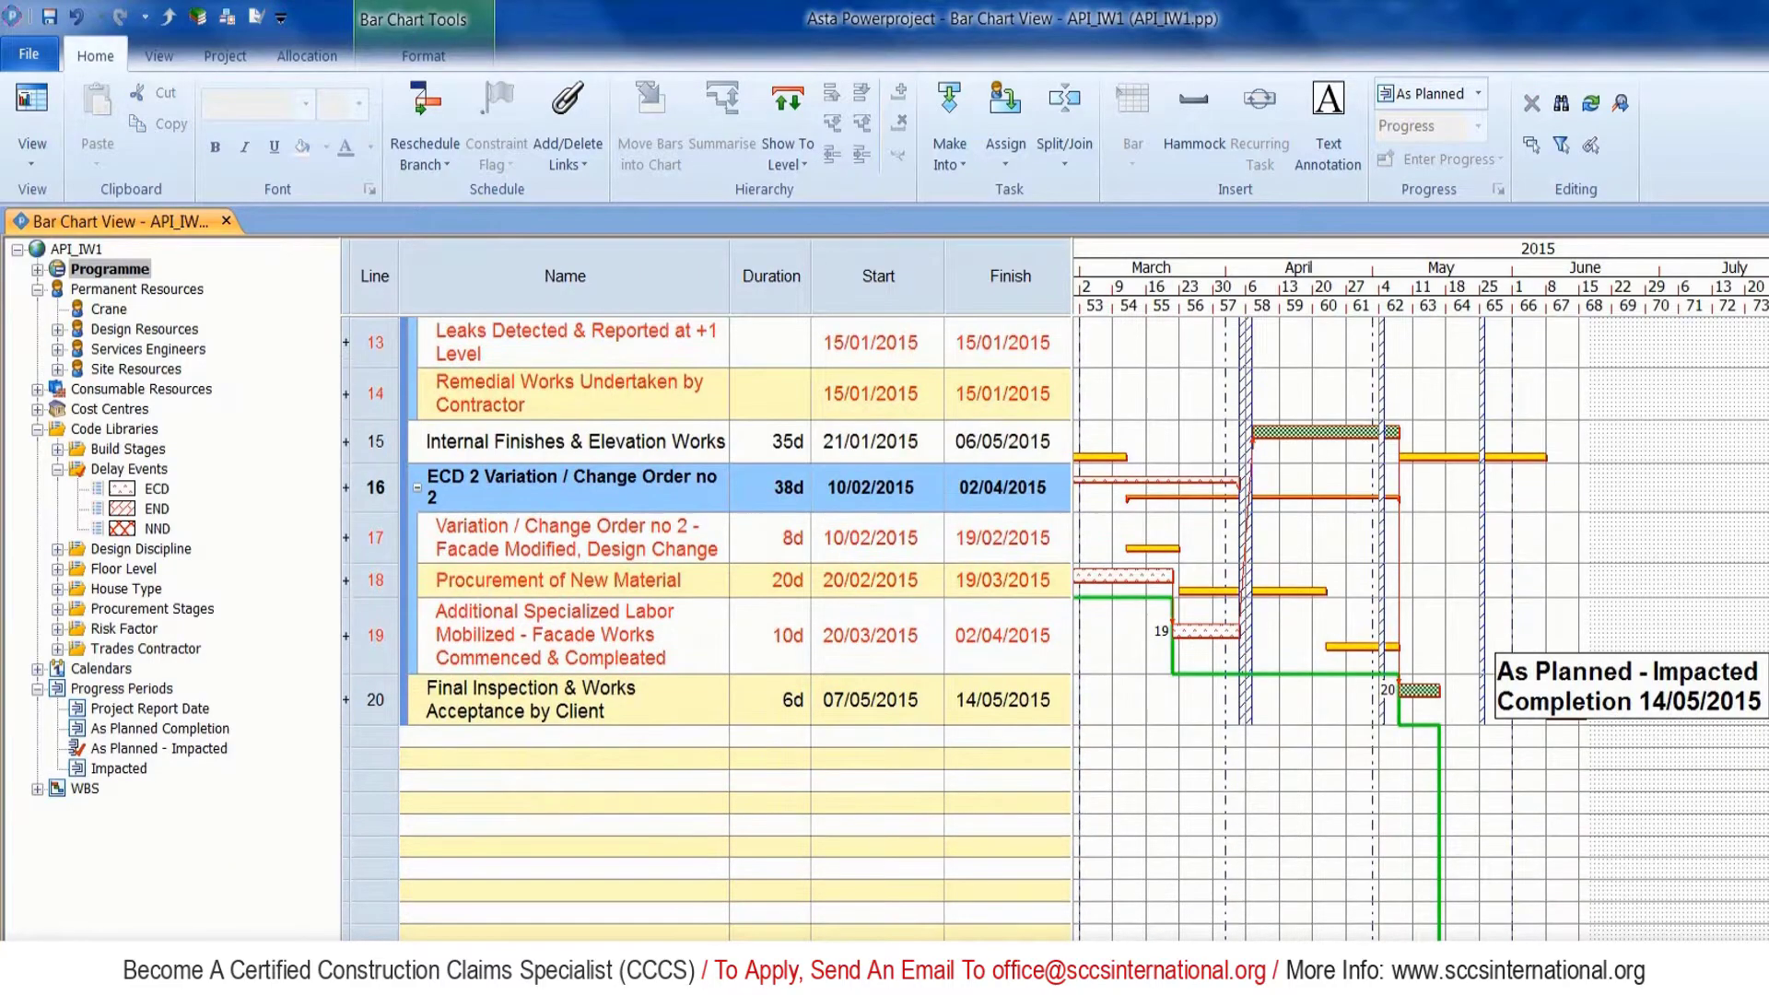
{"action": "left_click_drag", "start_coordinate": [1644, 951], "coordinate": [1608, 951]}
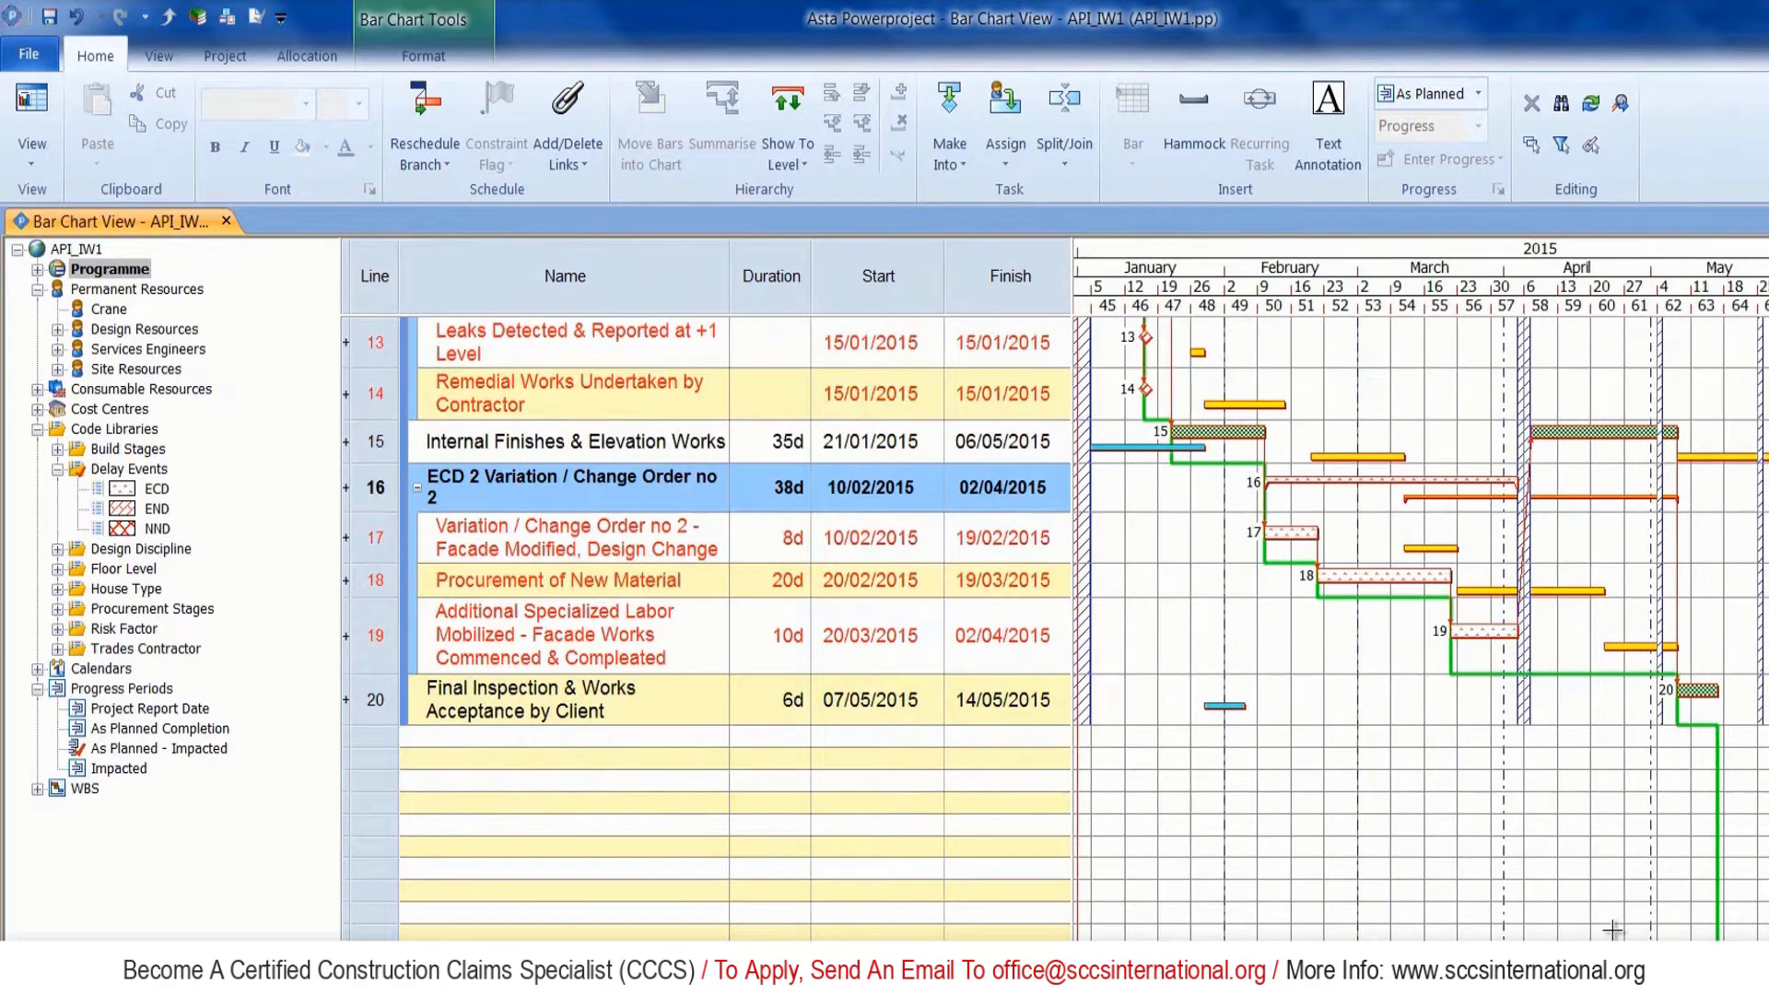
{"action": "scroll", "coordinate": [1613, 925], "scroll_direction": "up", "scroll_amount": 1}
{"action": "scroll", "coordinate": [1613, 925], "scroll_direction": "up", "scroll_amount": 3}
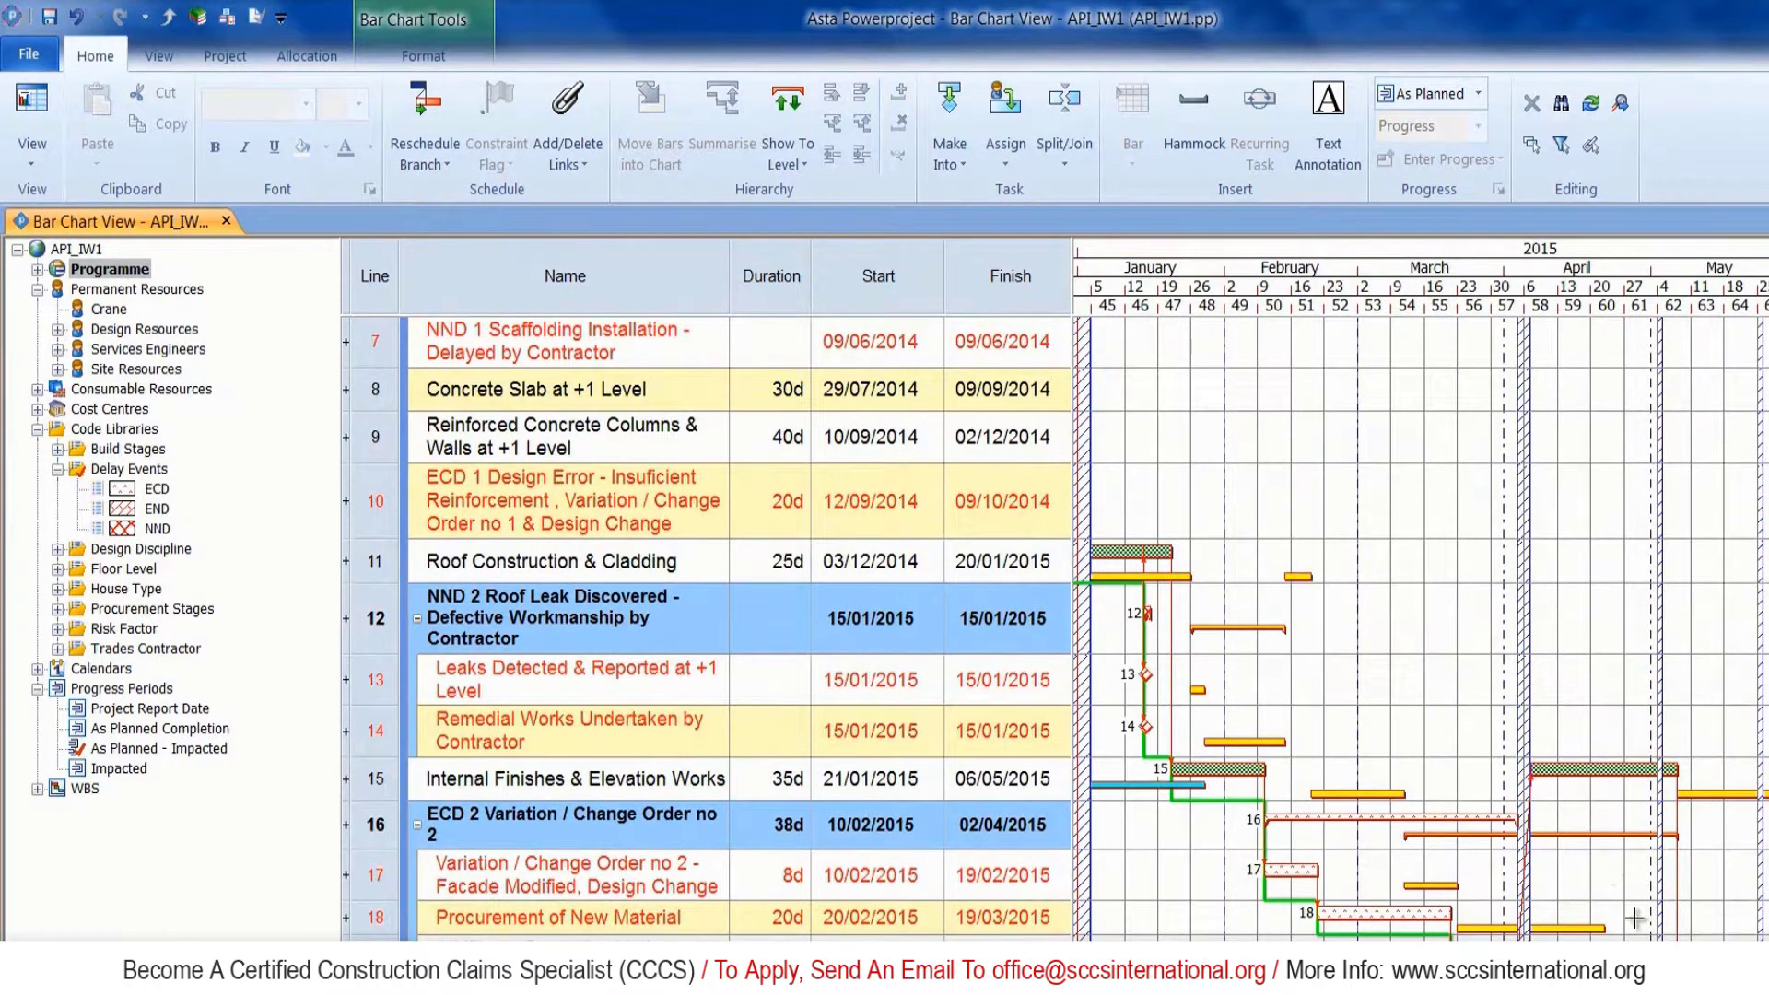
{"action": "scroll", "coordinate": [1420, 600], "scroll_direction": "left", "scroll_amount": 10}
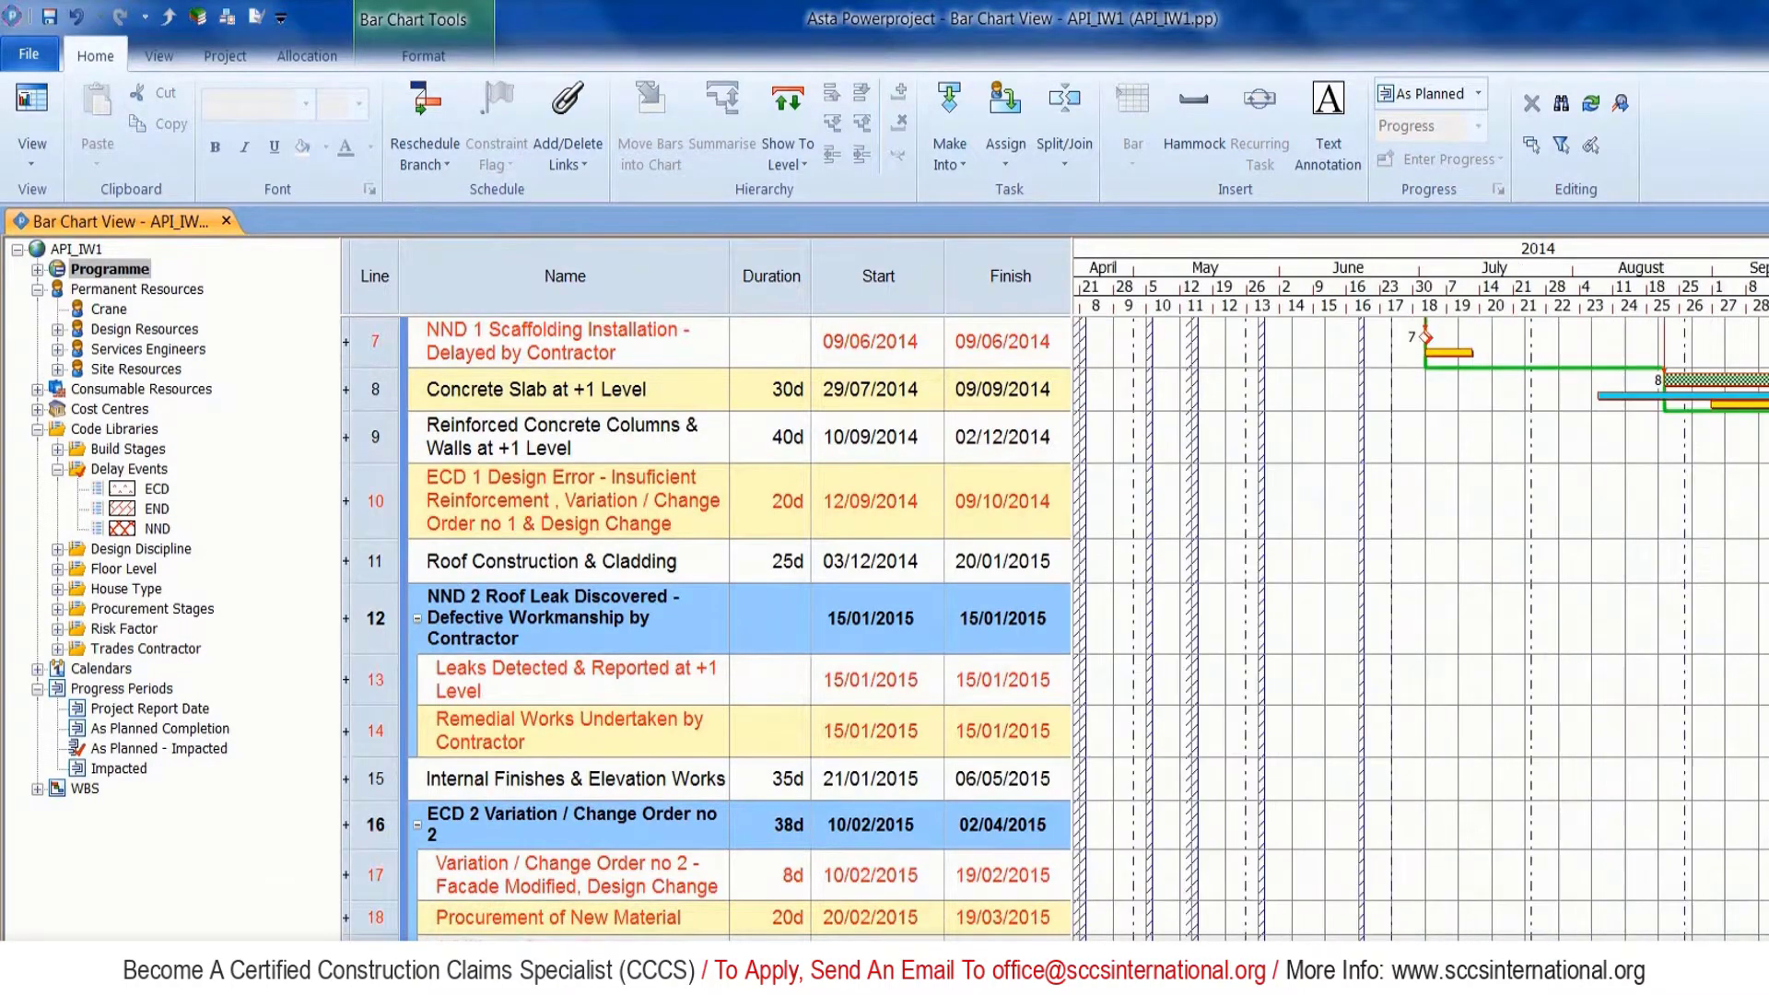
{"action": "scroll", "coordinate": [1421, 600], "scroll_direction": "right", "scroll_amount": 2}
{"action": "scroll", "coordinate": [709, 627], "scroll_direction": "up", "scroll_amount": 4}
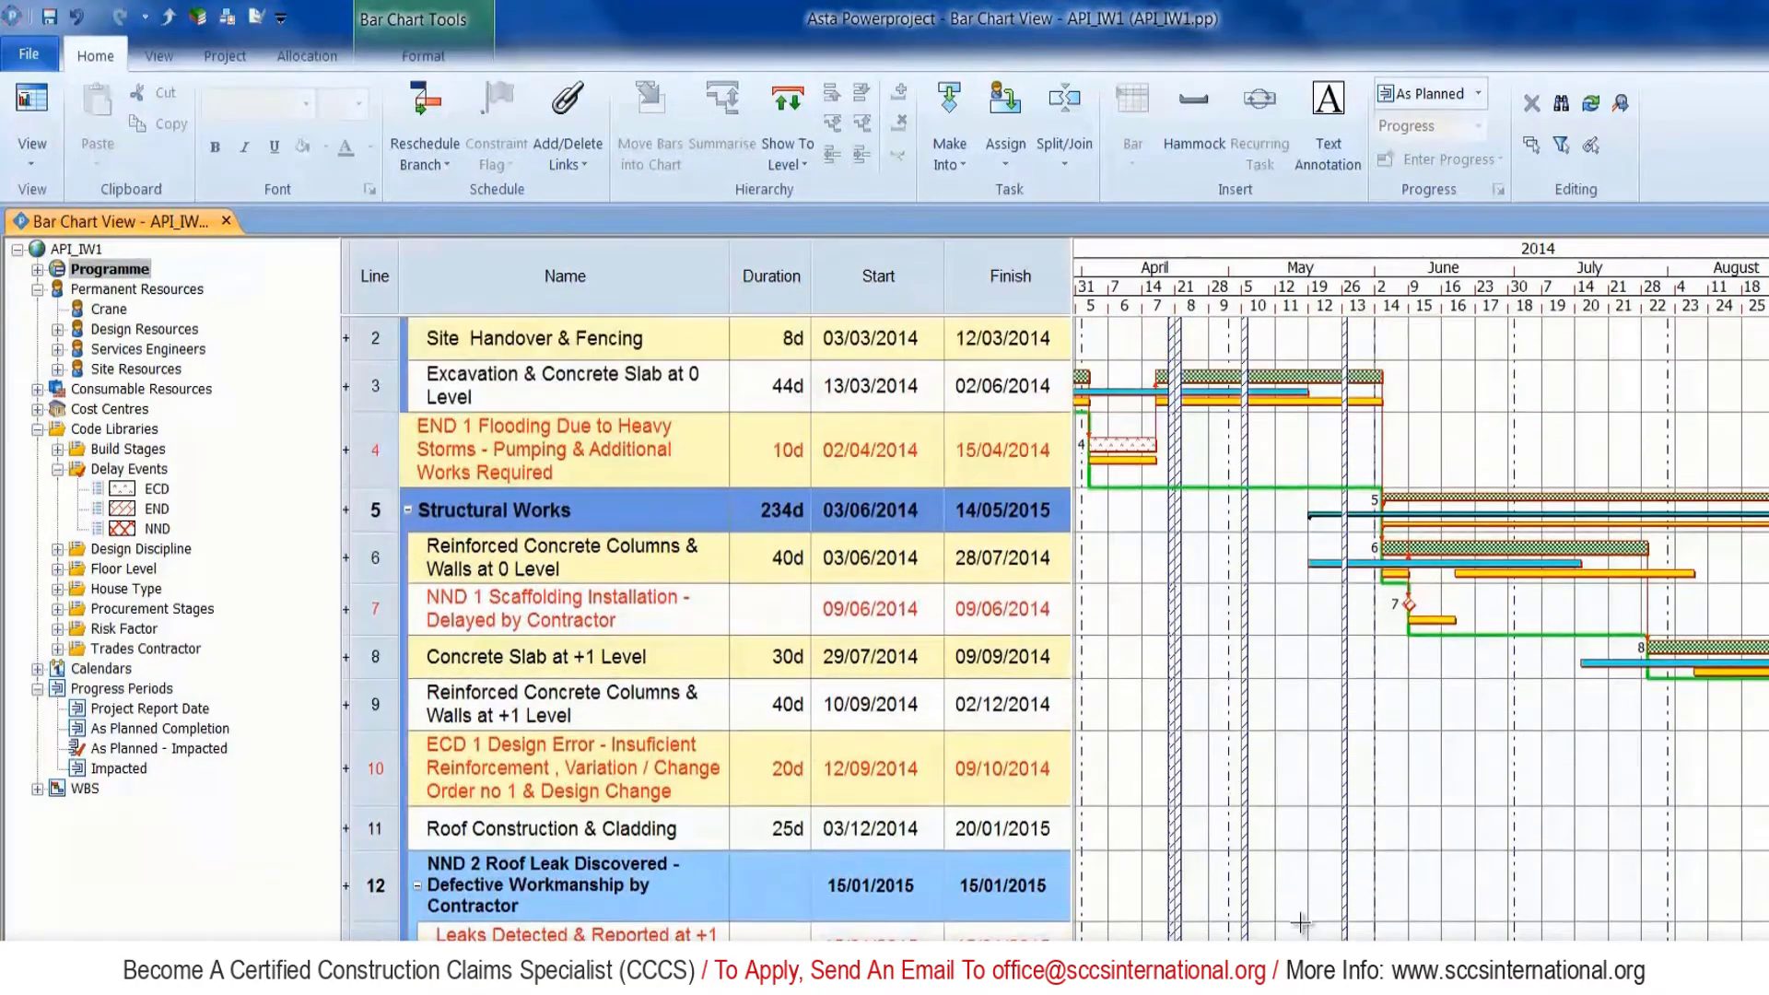
{"action": "scroll", "coordinate": [1309, 868], "scroll_direction": "left", "scroll_amount": 3}
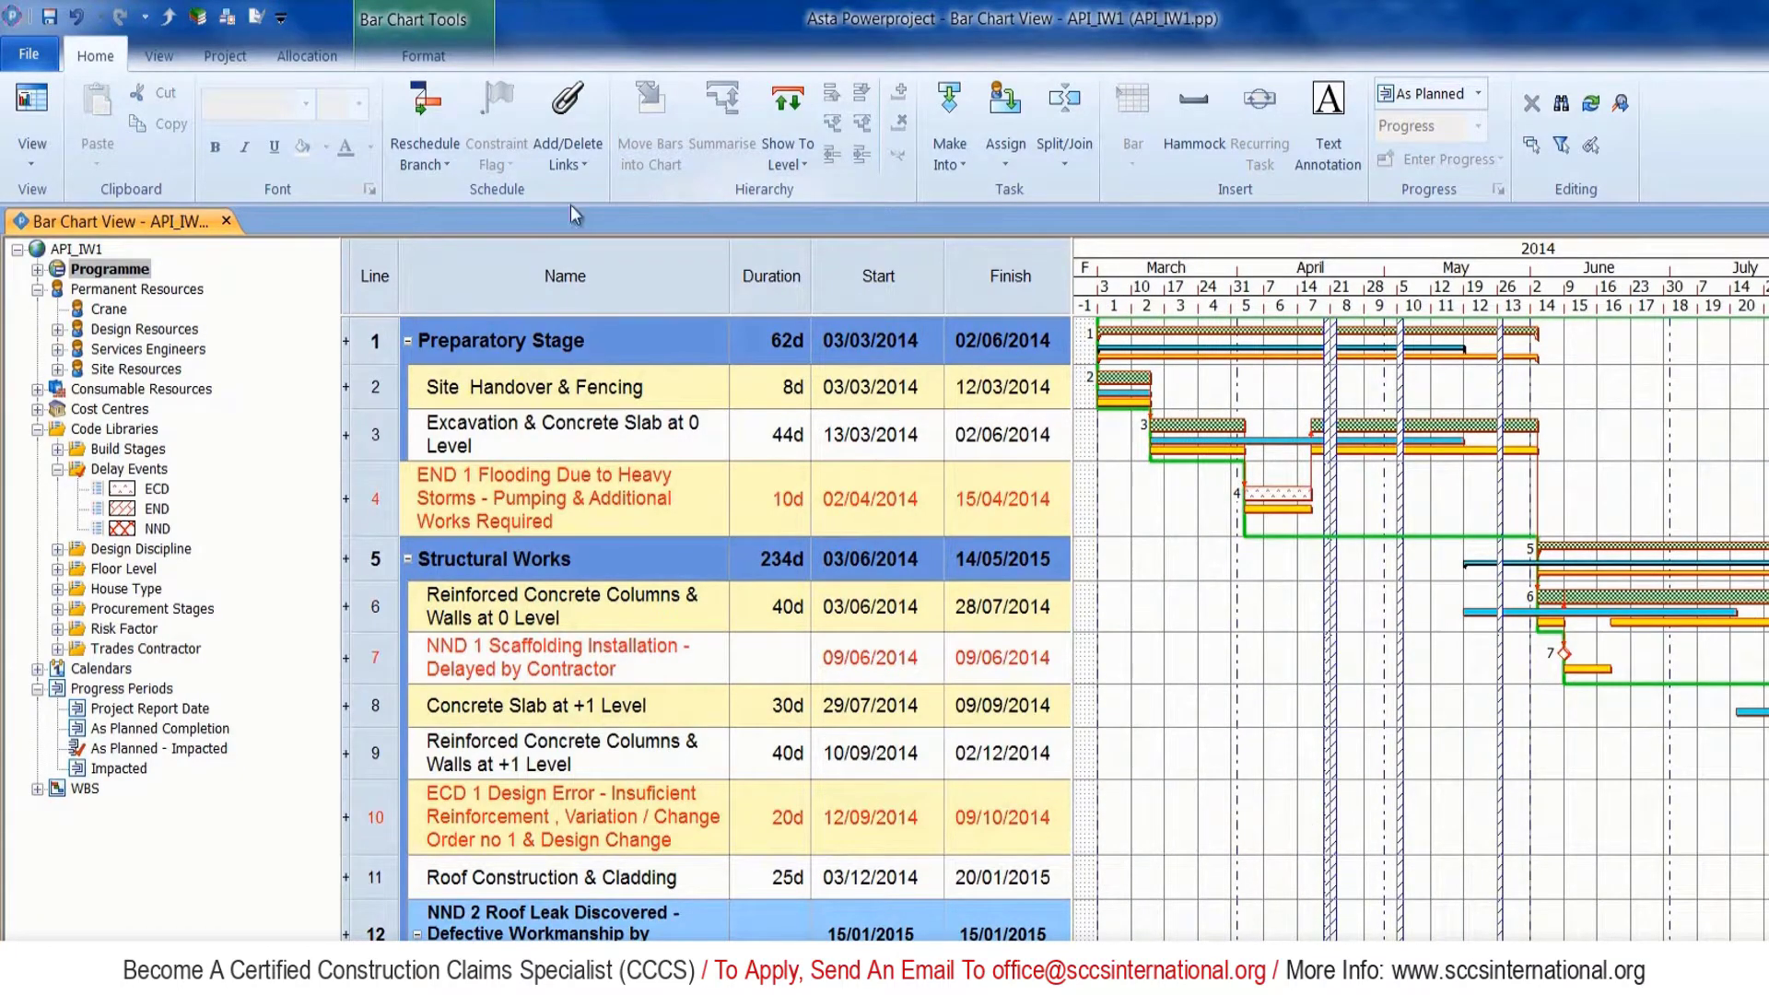
Create a new baseline named "As Planned - Impacted" covering all tasks in the current view, keeping the issue date 07/05/2014.
{"action": "left_click", "coordinate": [238, 60]}
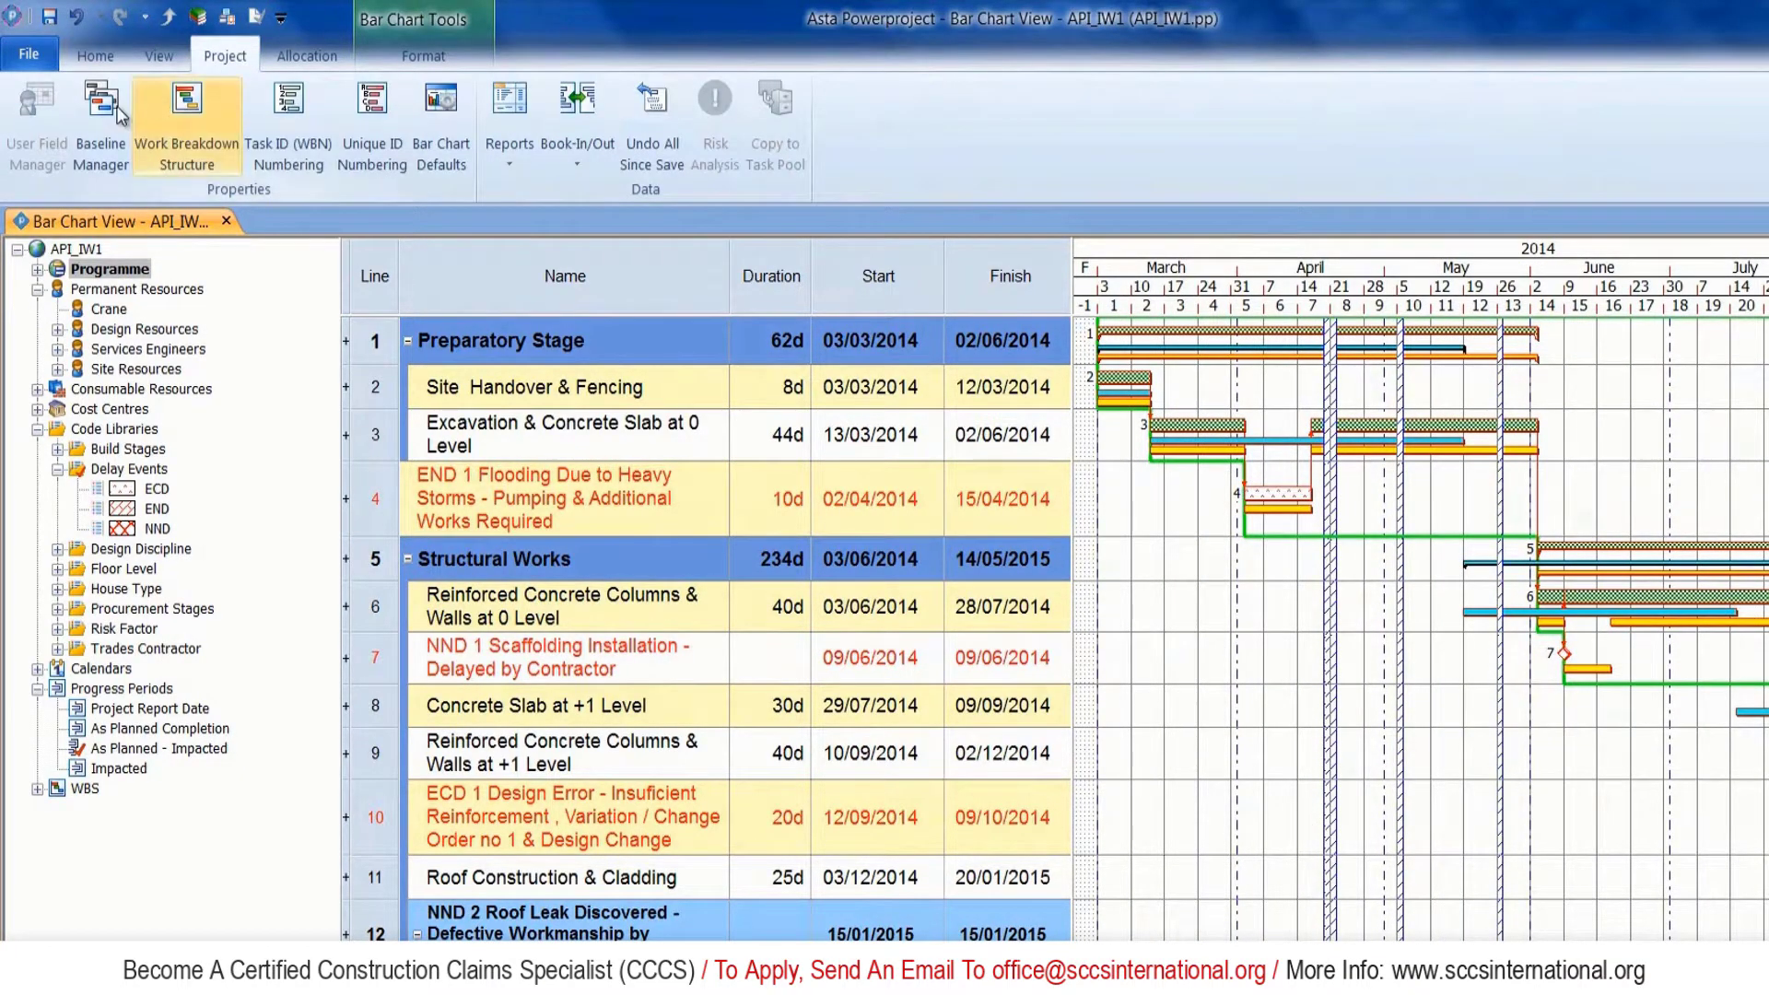
{"action": "left_click", "coordinate": [101, 111]}
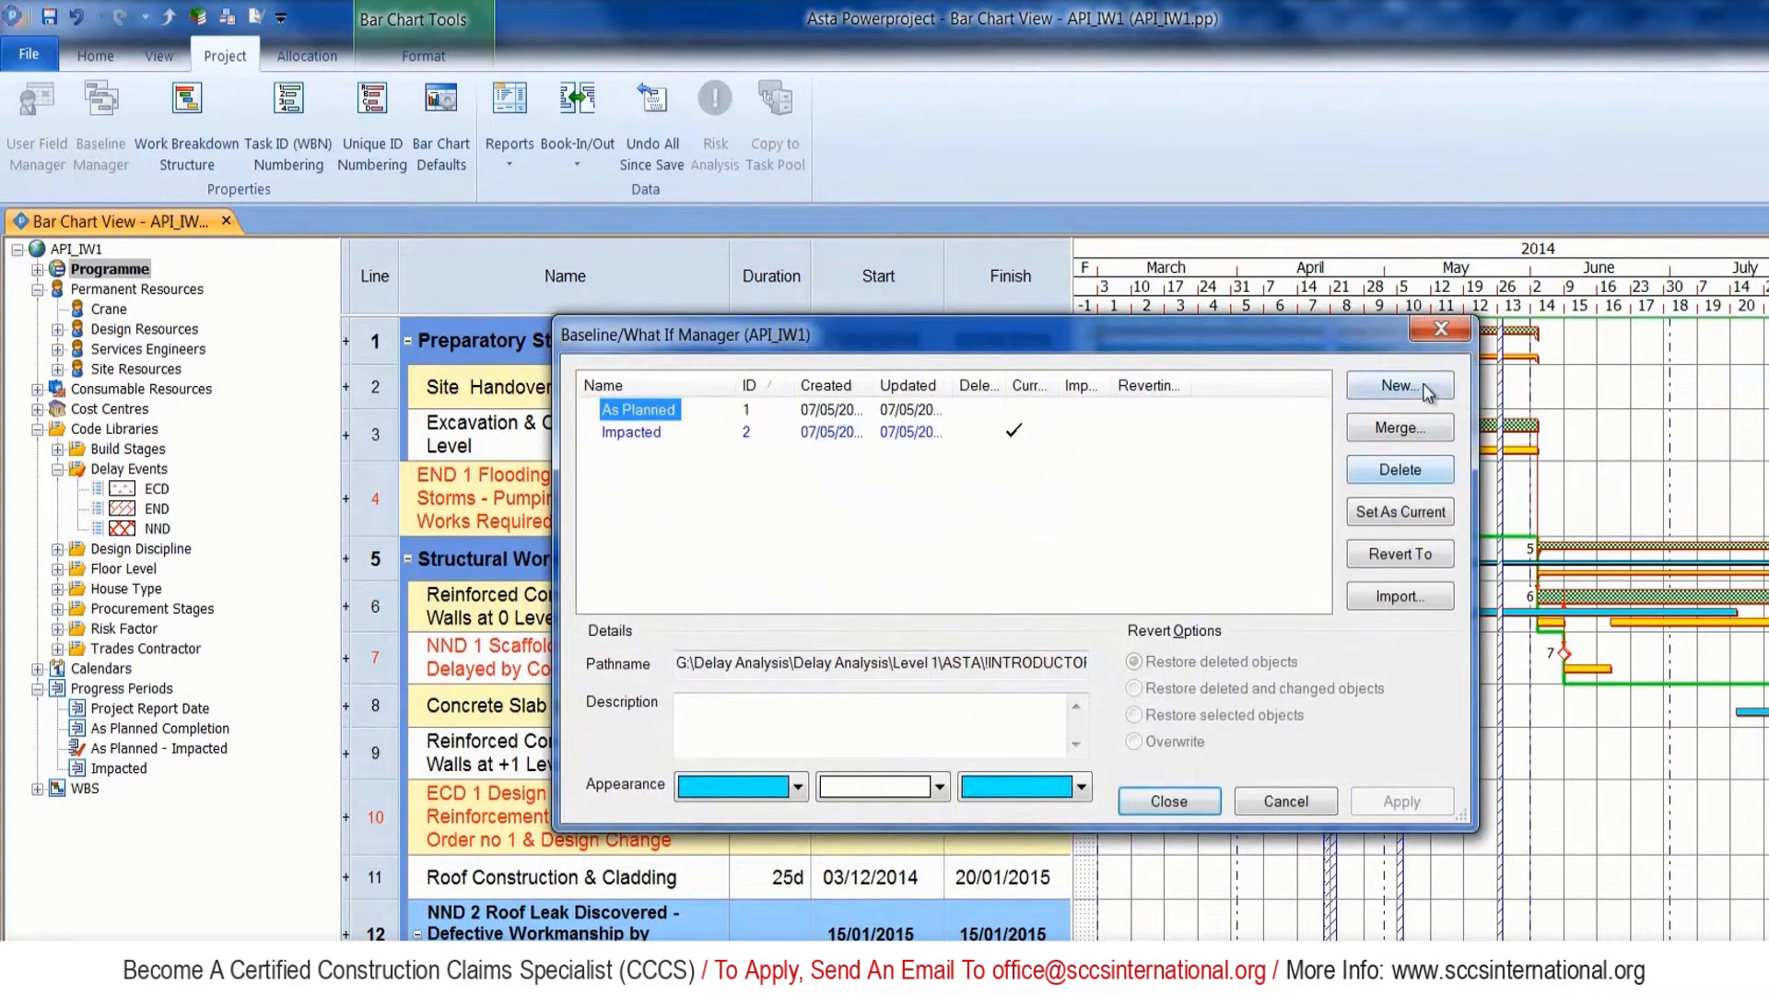
{"action": "left_click", "coordinate": [1424, 387]}
{"action": "type", "text": "As Planned"}
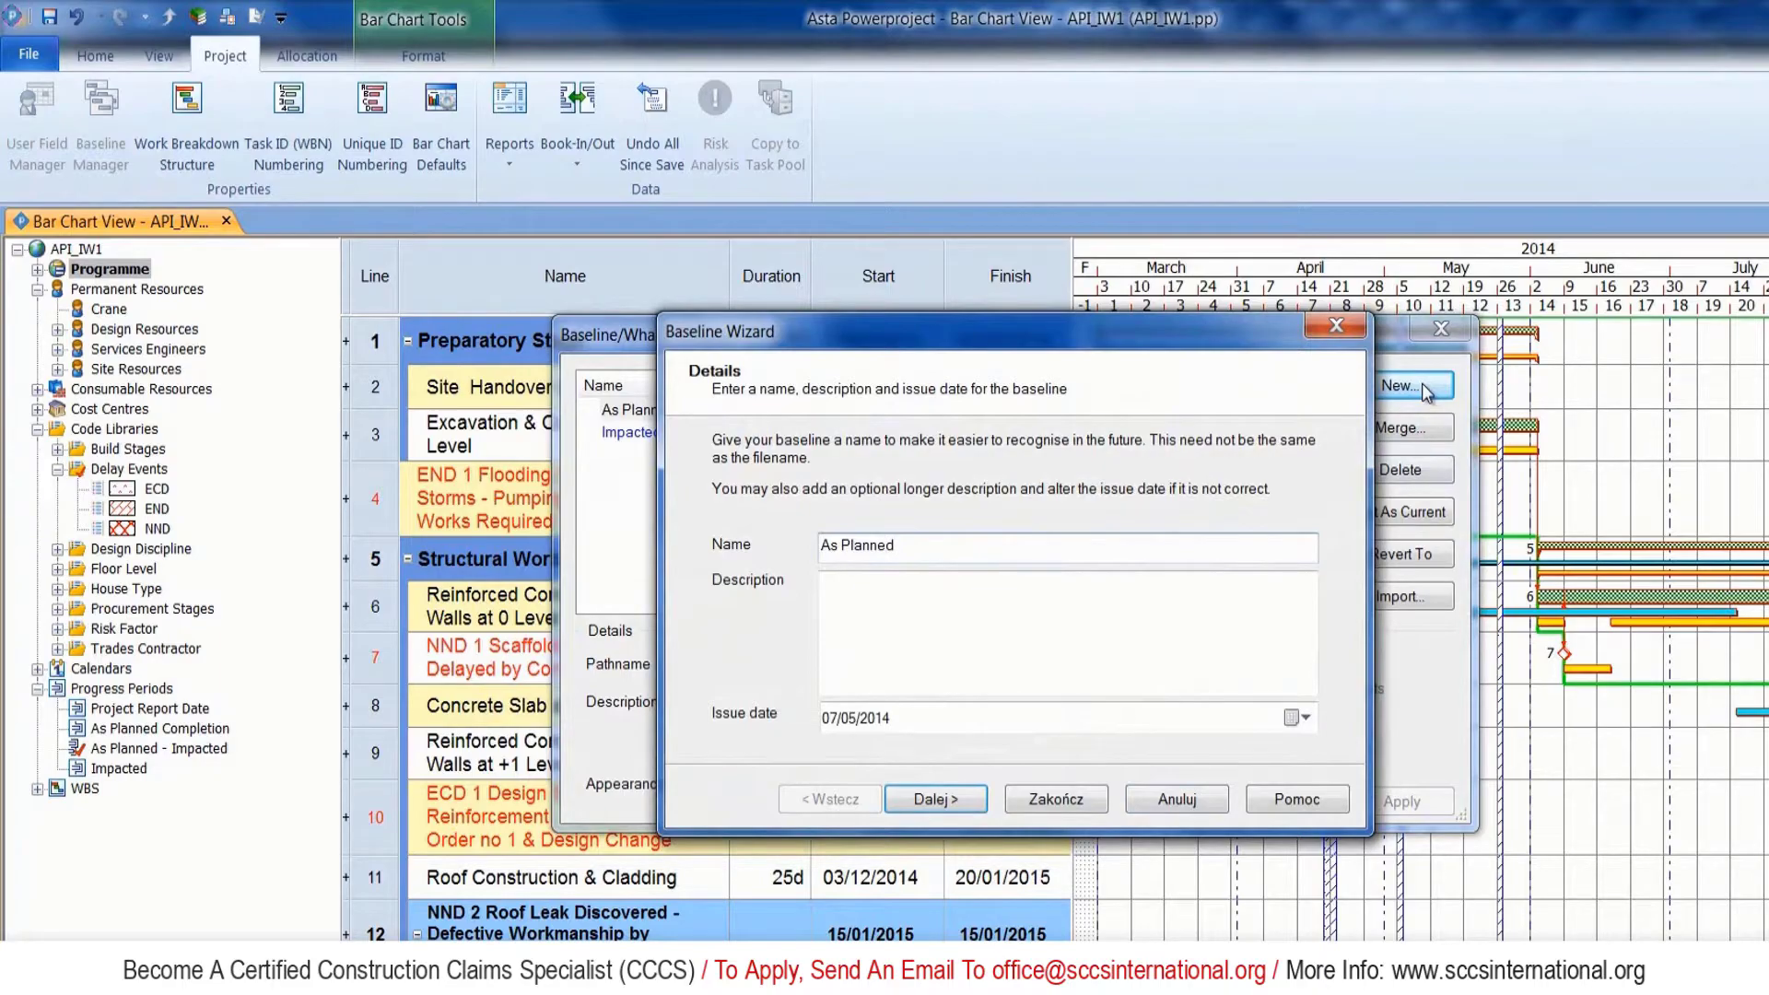
{"action": "type", "text": " - "}
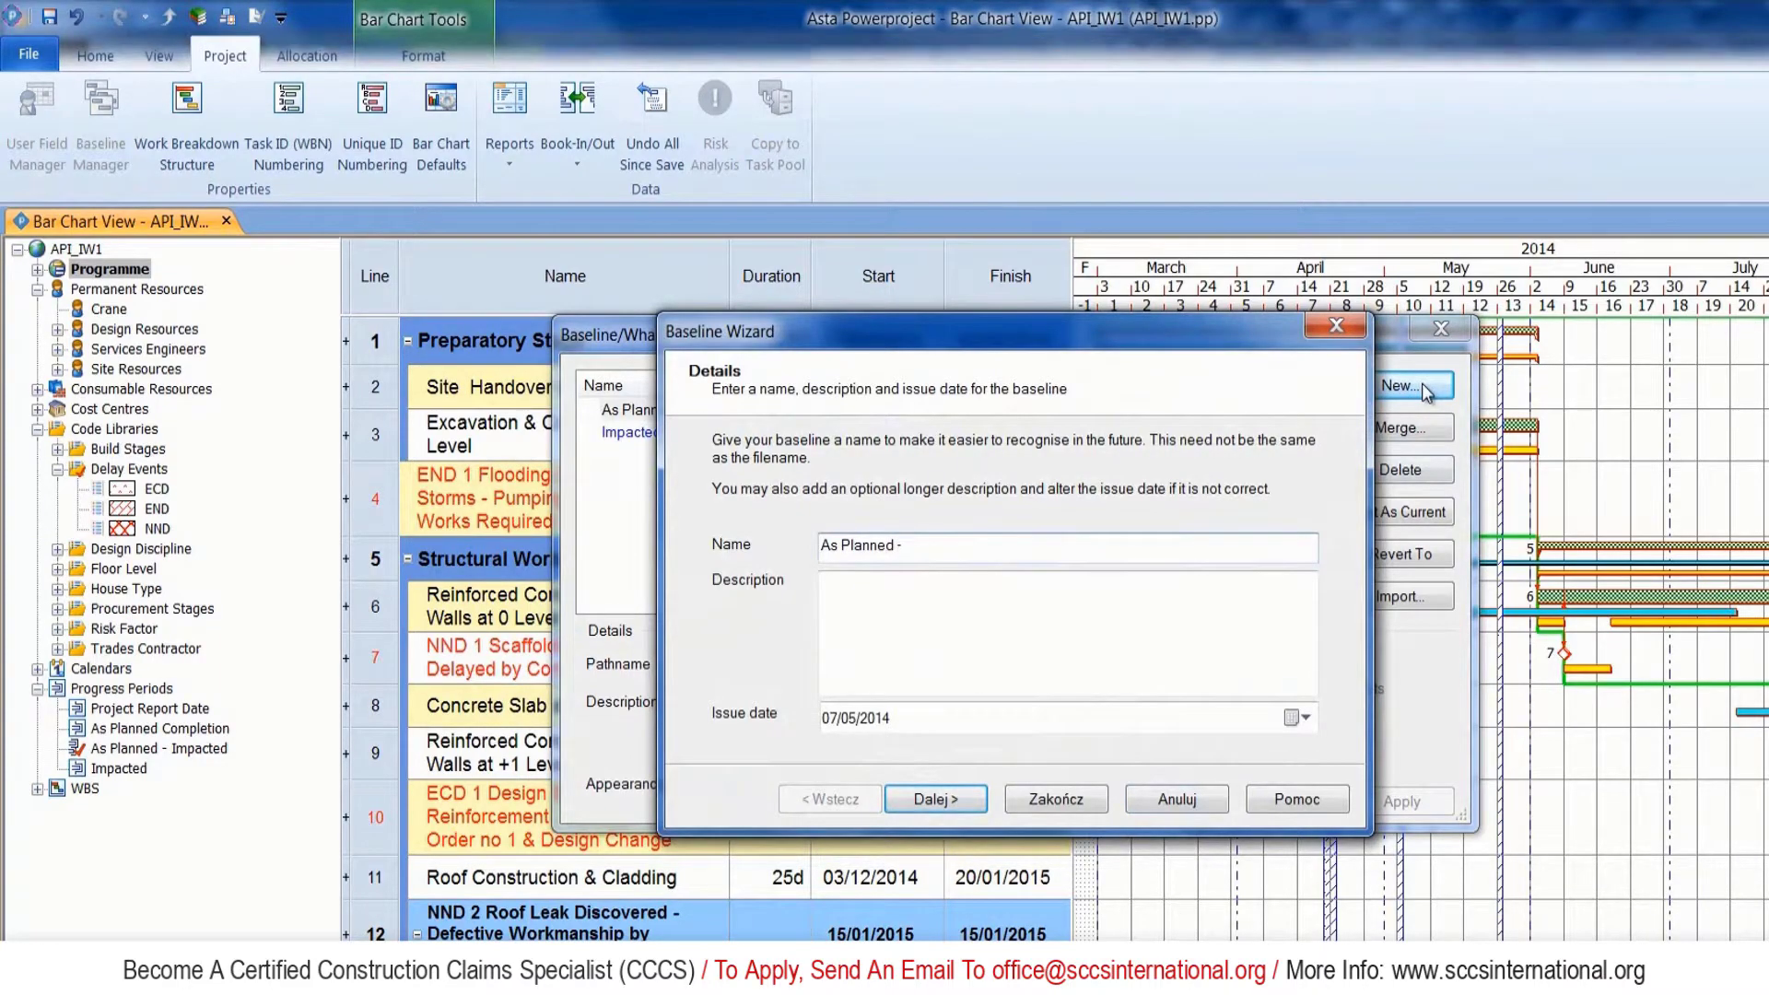
{"action": "type", "text": "Impact"}
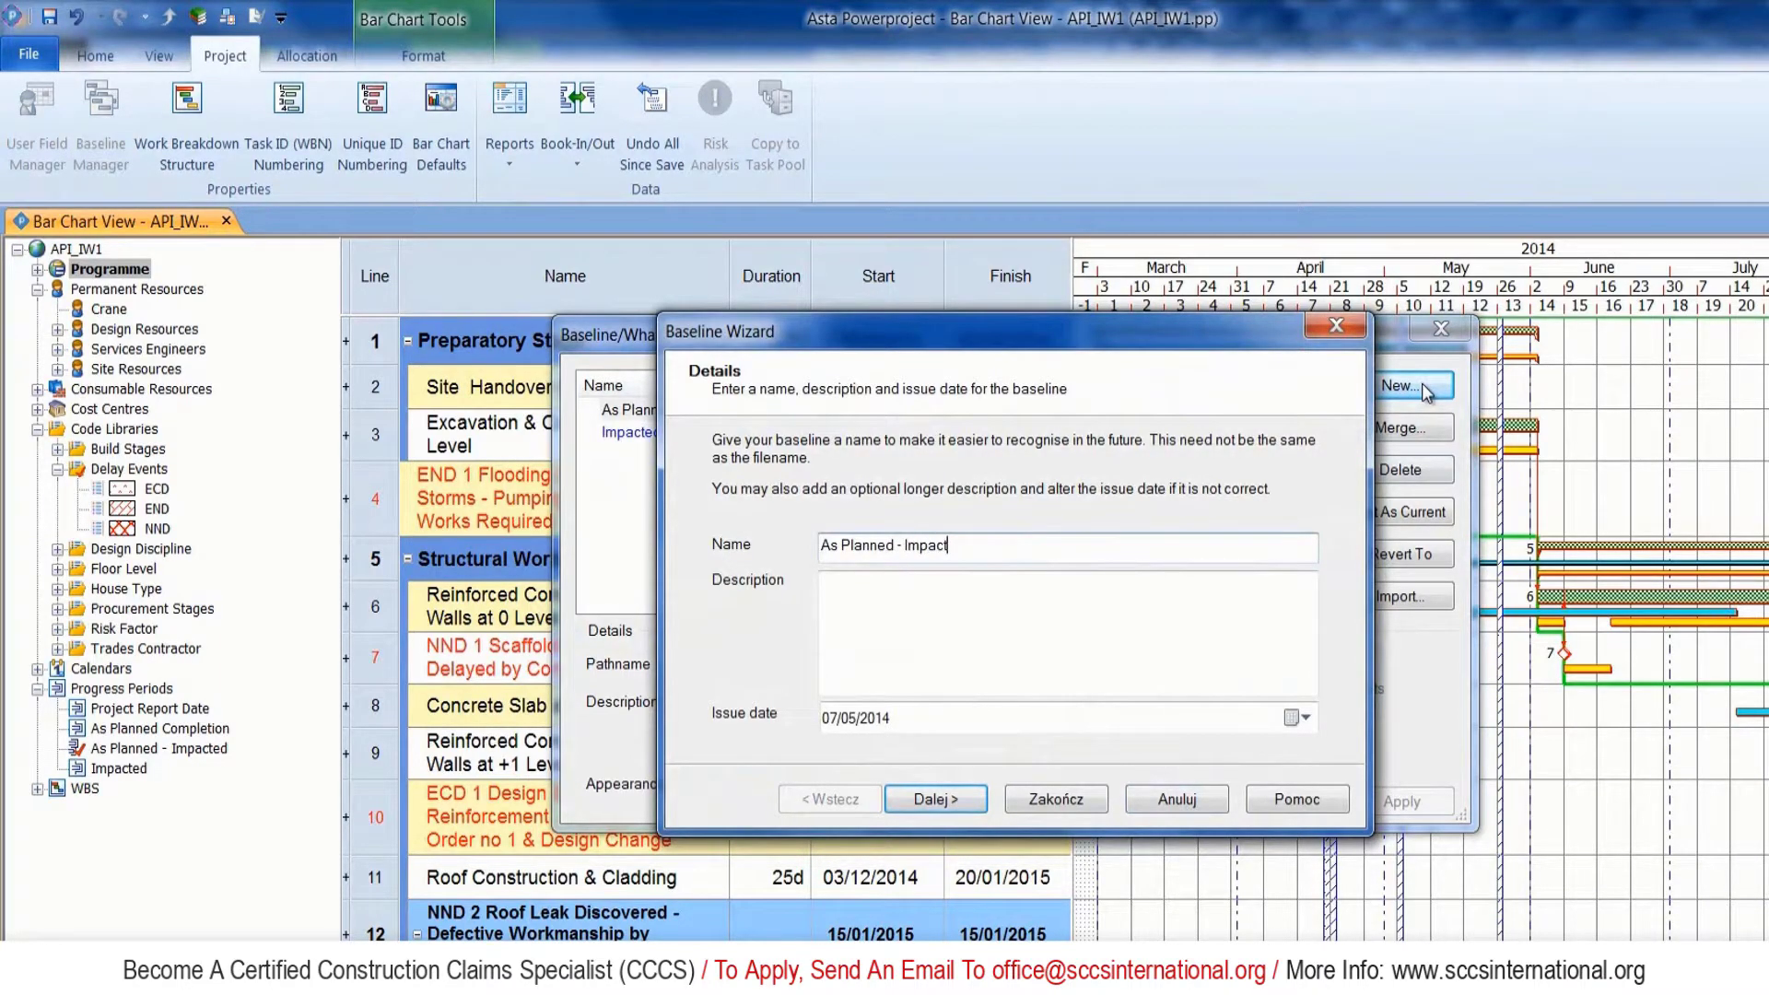
{"action": "type", "text": "ed"}
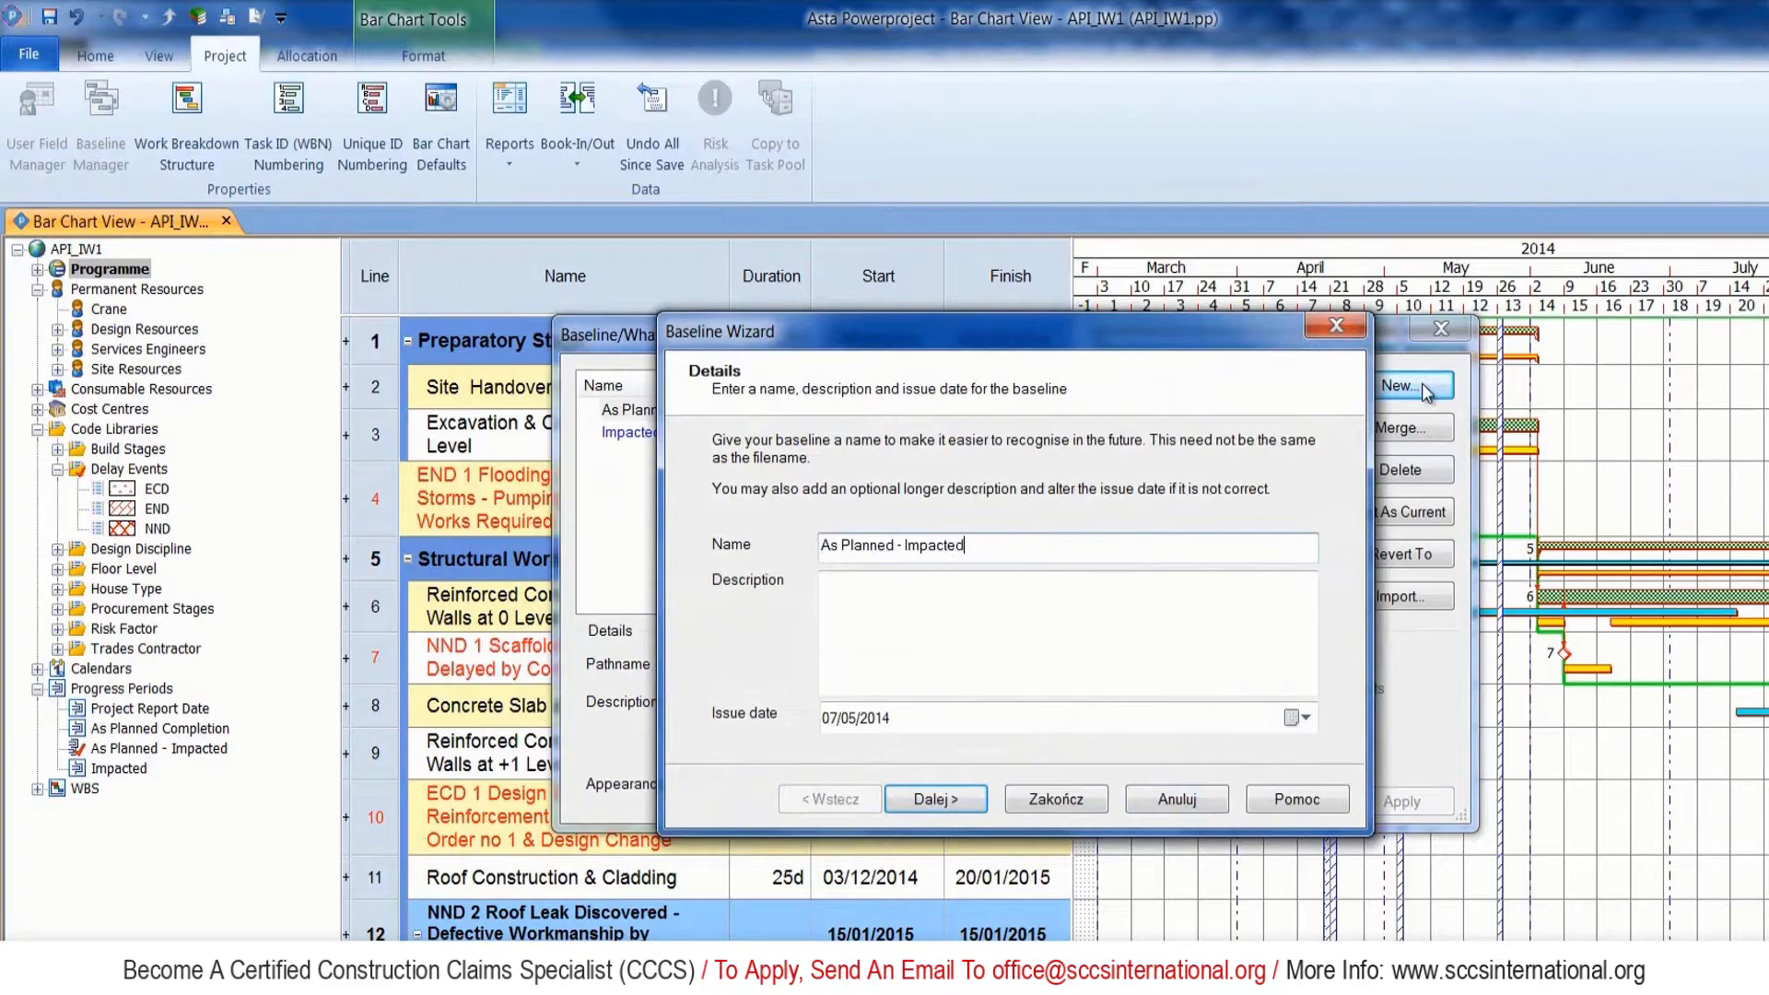
{"action": "left_click", "coordinate": [956, 808]}
{"action": "left_click", "coordinate": [963, 803]}
{"action": "left_click", "coordinate": [972, 803]}
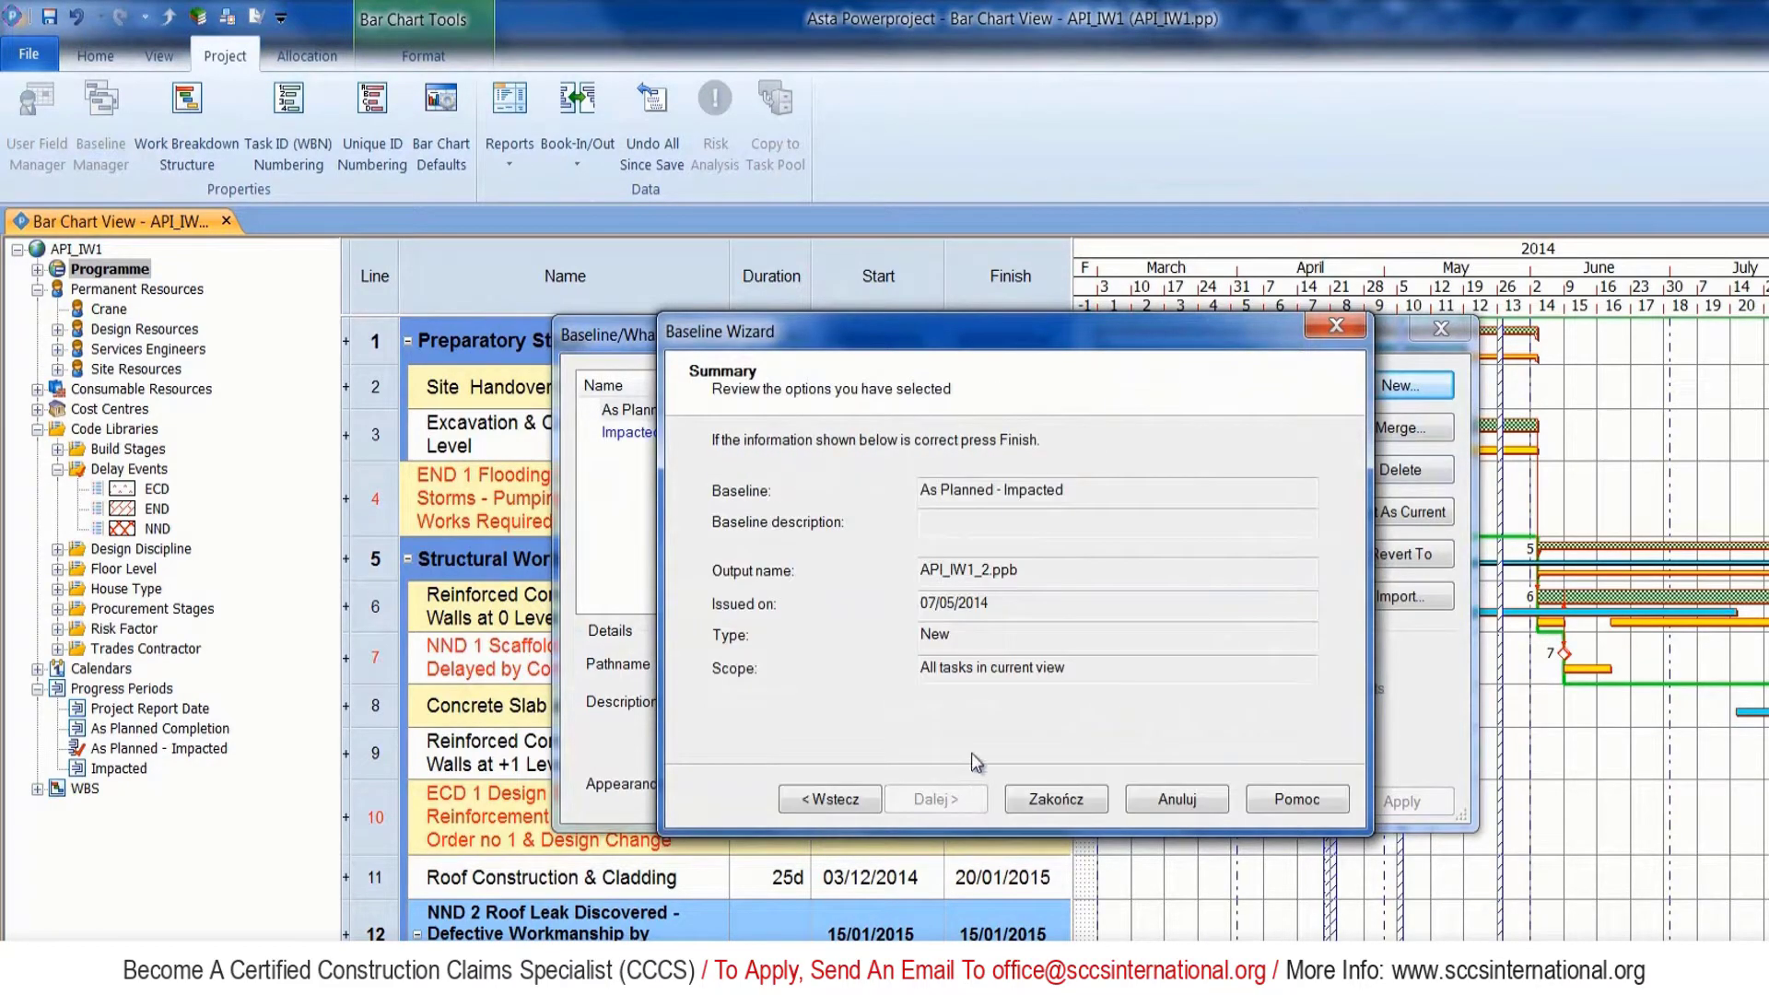
{"action": "left_click", "coordinate": [1106, 803]}
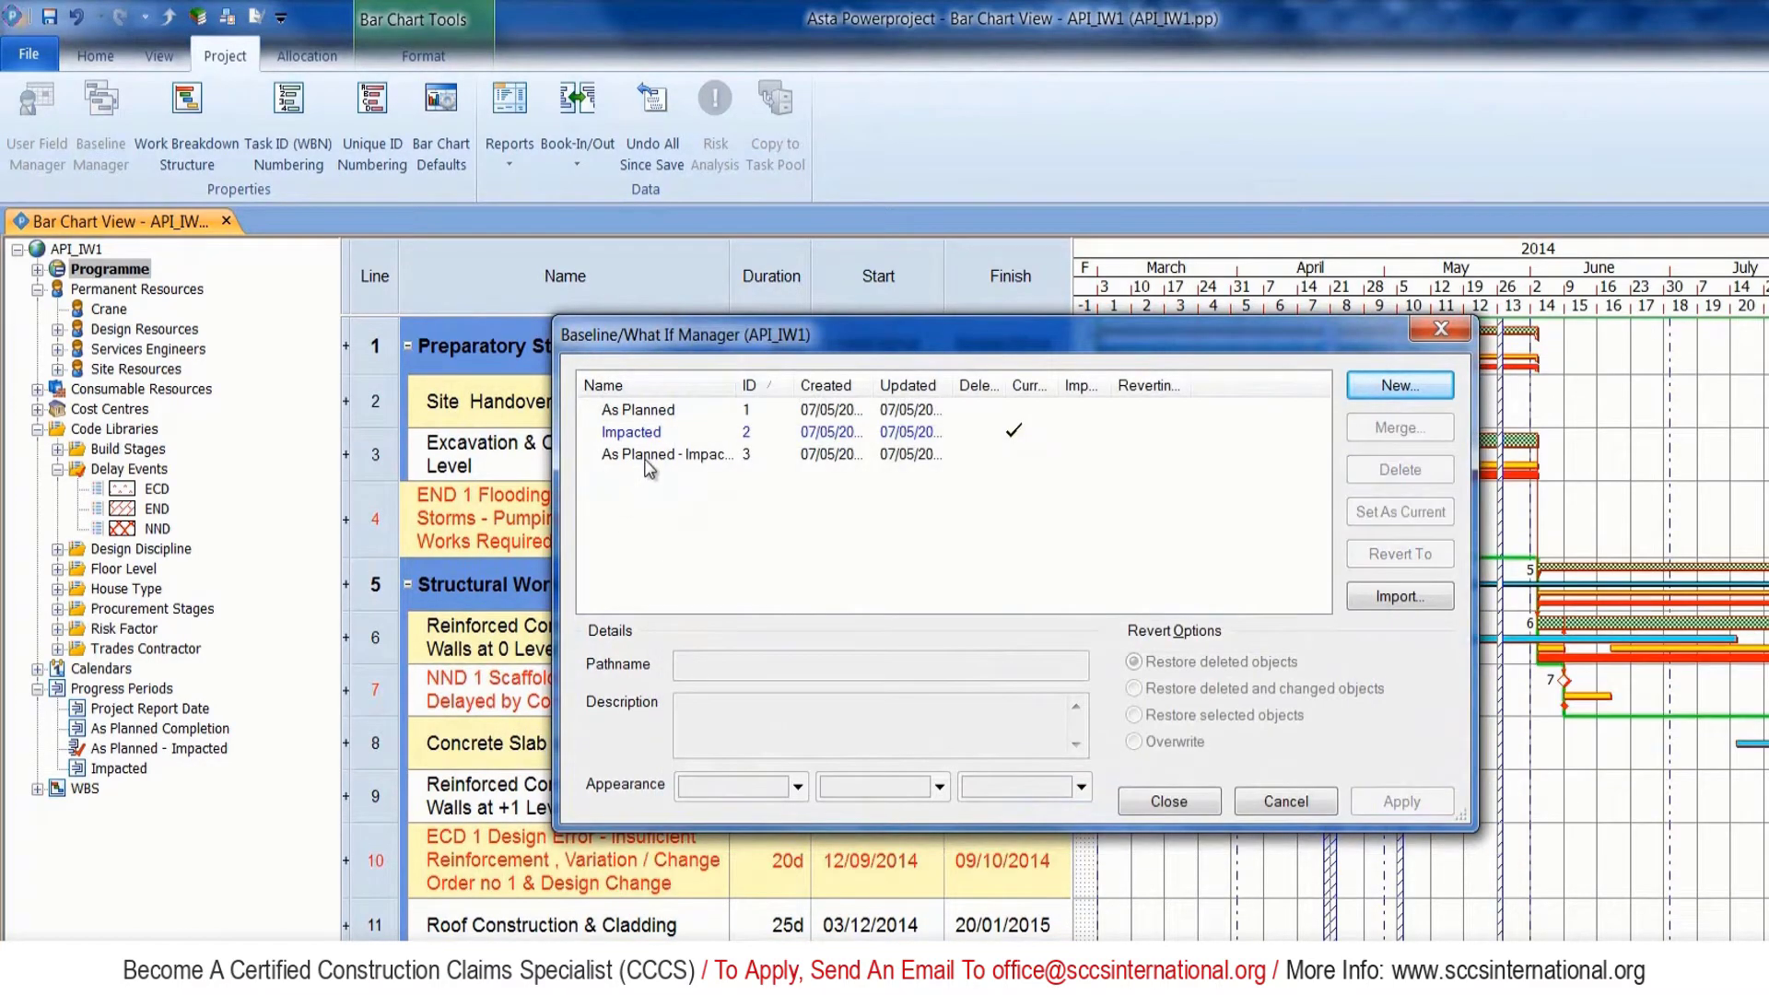
Set the As Planned - Impacted baseline as current and give its bars a green appearance.
{"action": "left_click", "coordinate": [1400, 511]}
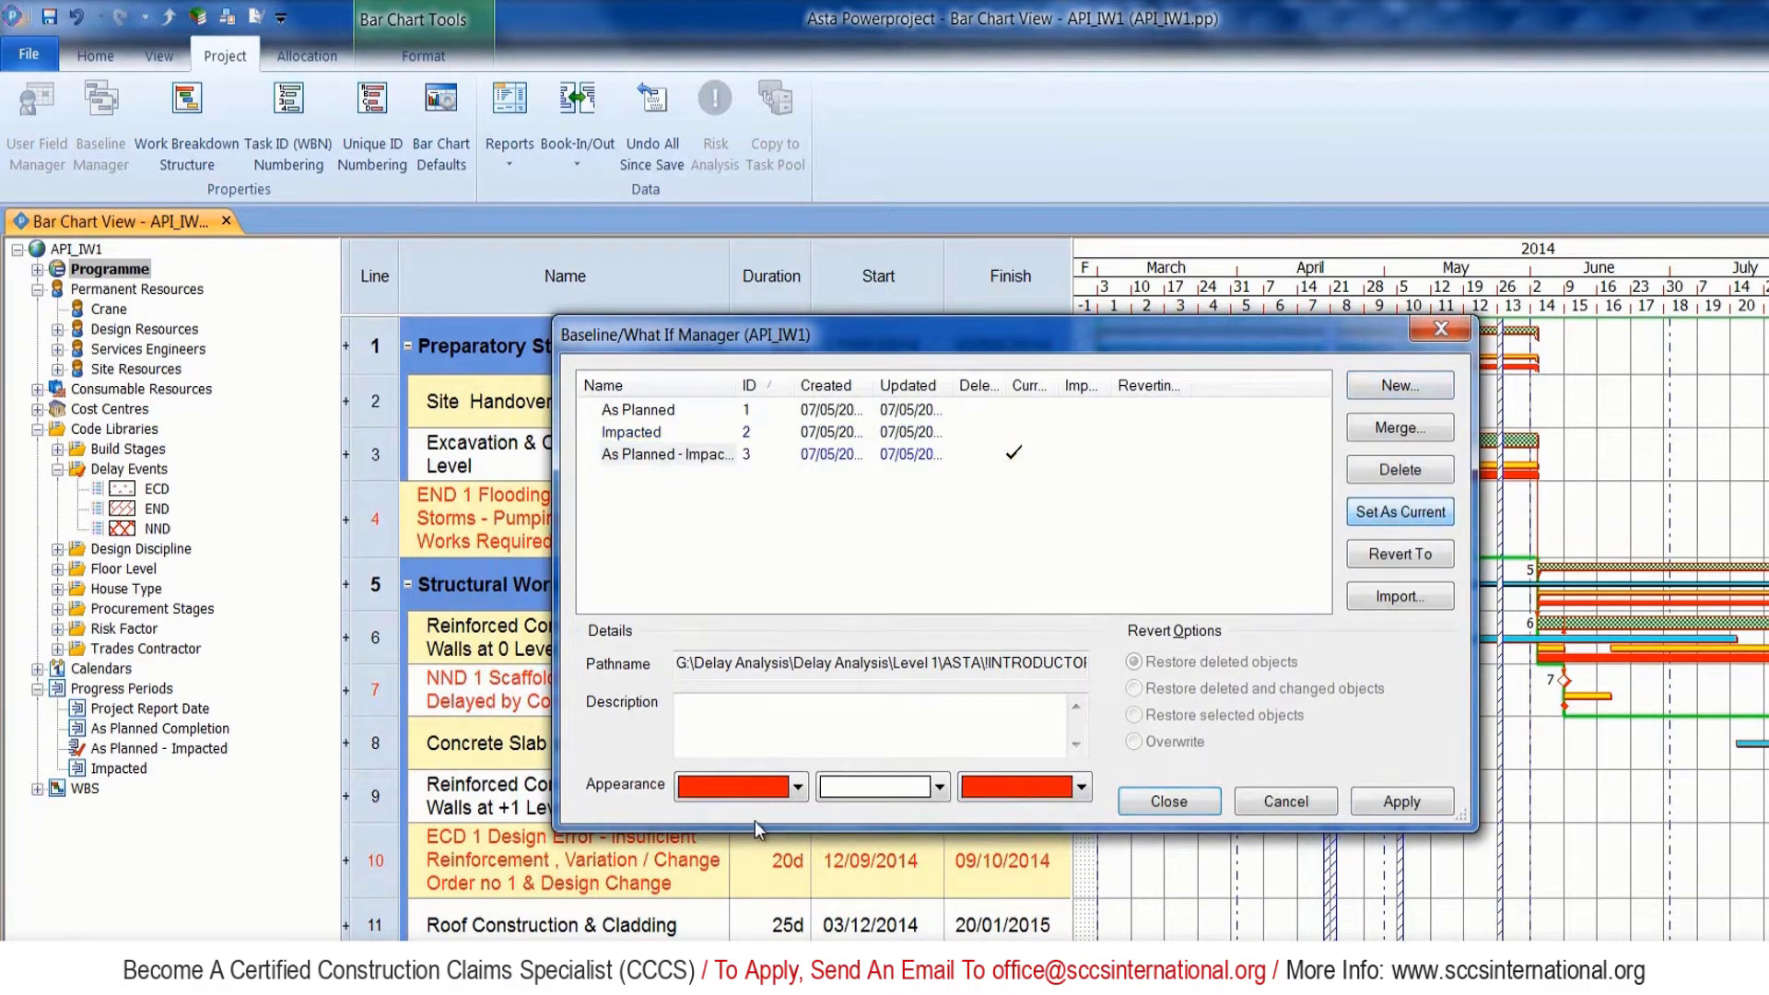
{"action": "left_click", "coordinate": [797, 788]}
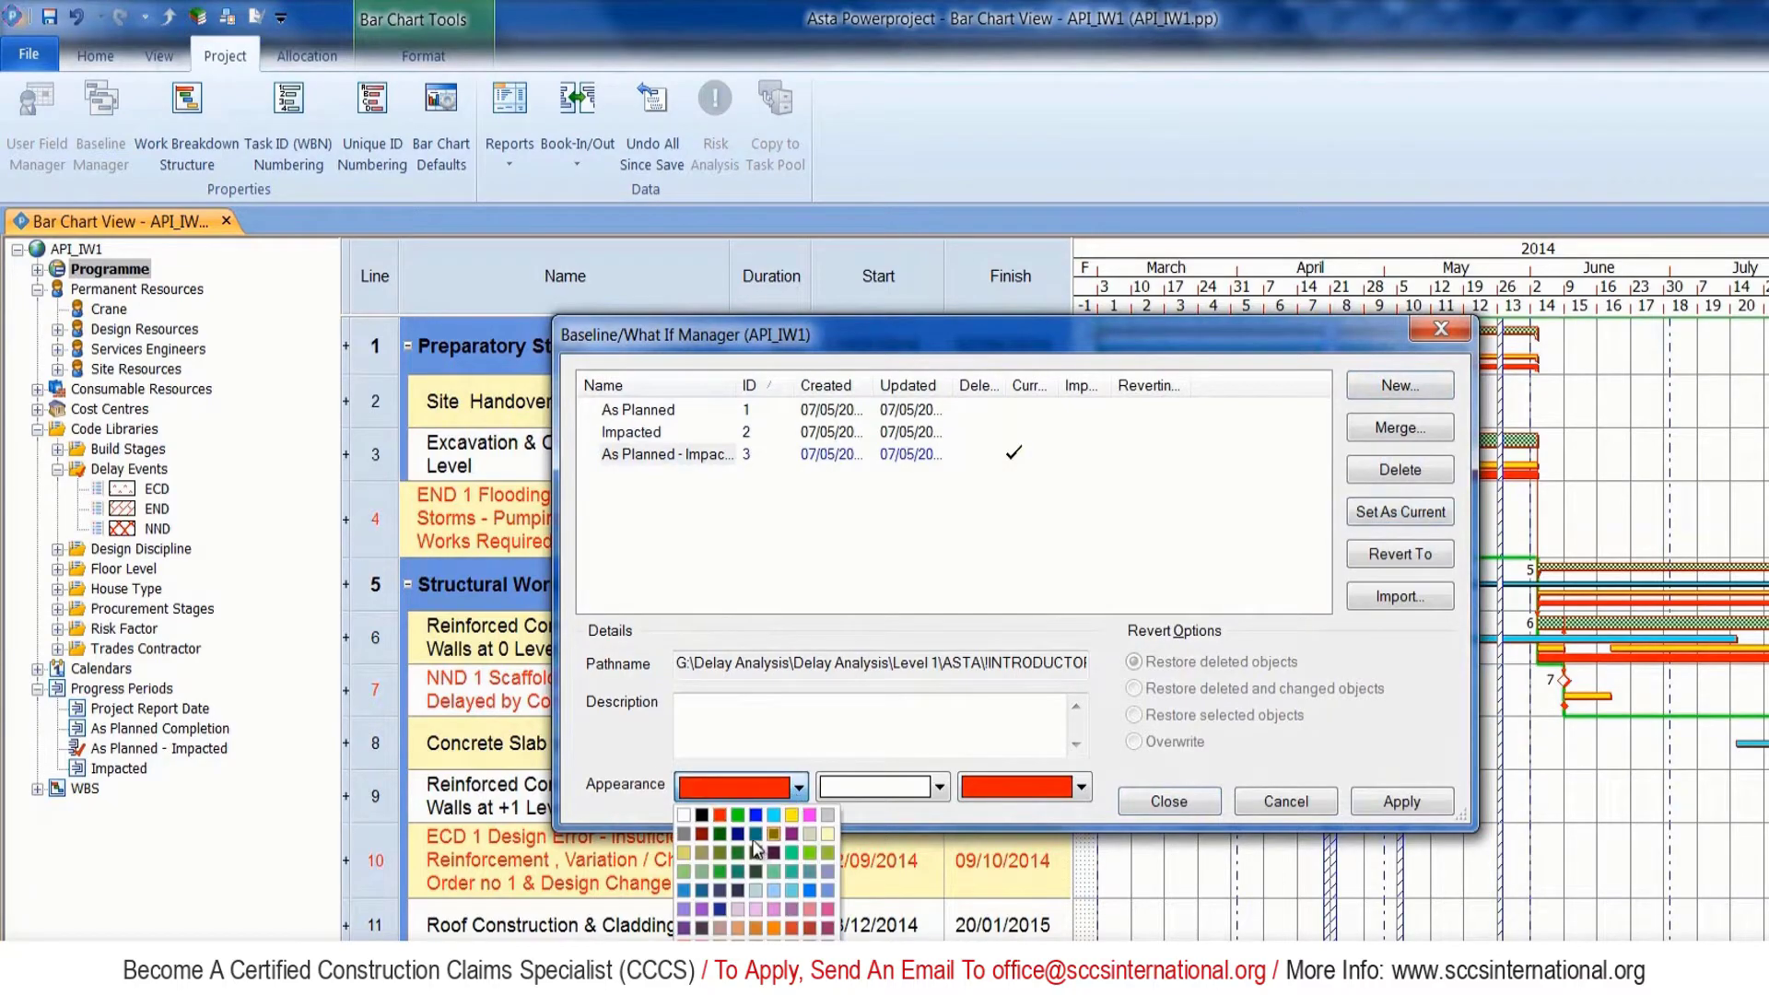
{"action": "left_click", "coordinate": [739, 816]}
{"action": "left_click", "coordinate": [1393, 801]}
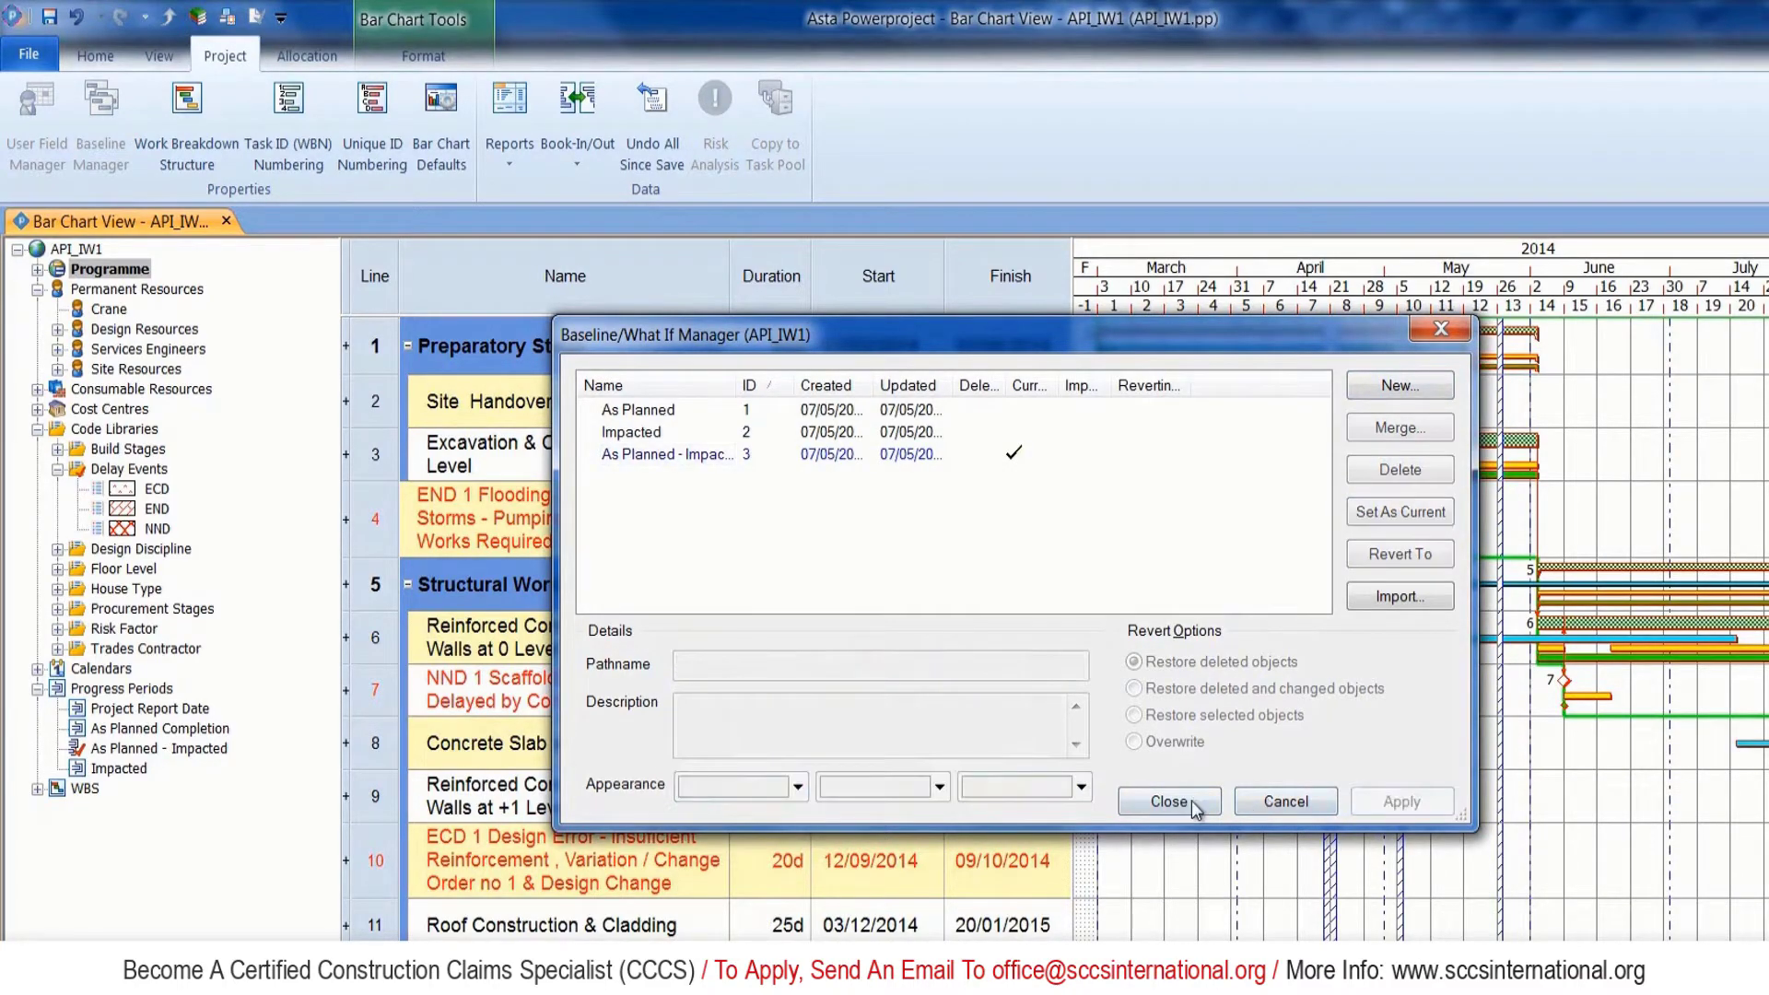
{"action": "left_click", "coordinate": [1169, 802]}
Hide the Impacted baseline's bars in the bar chart, leaving the As Planned and As Planned - Impacted baselines displayed.
{"action": "scroll", "coordinate": [1421, 627], "scroll_direction": "right", "scroll_amount": 10}
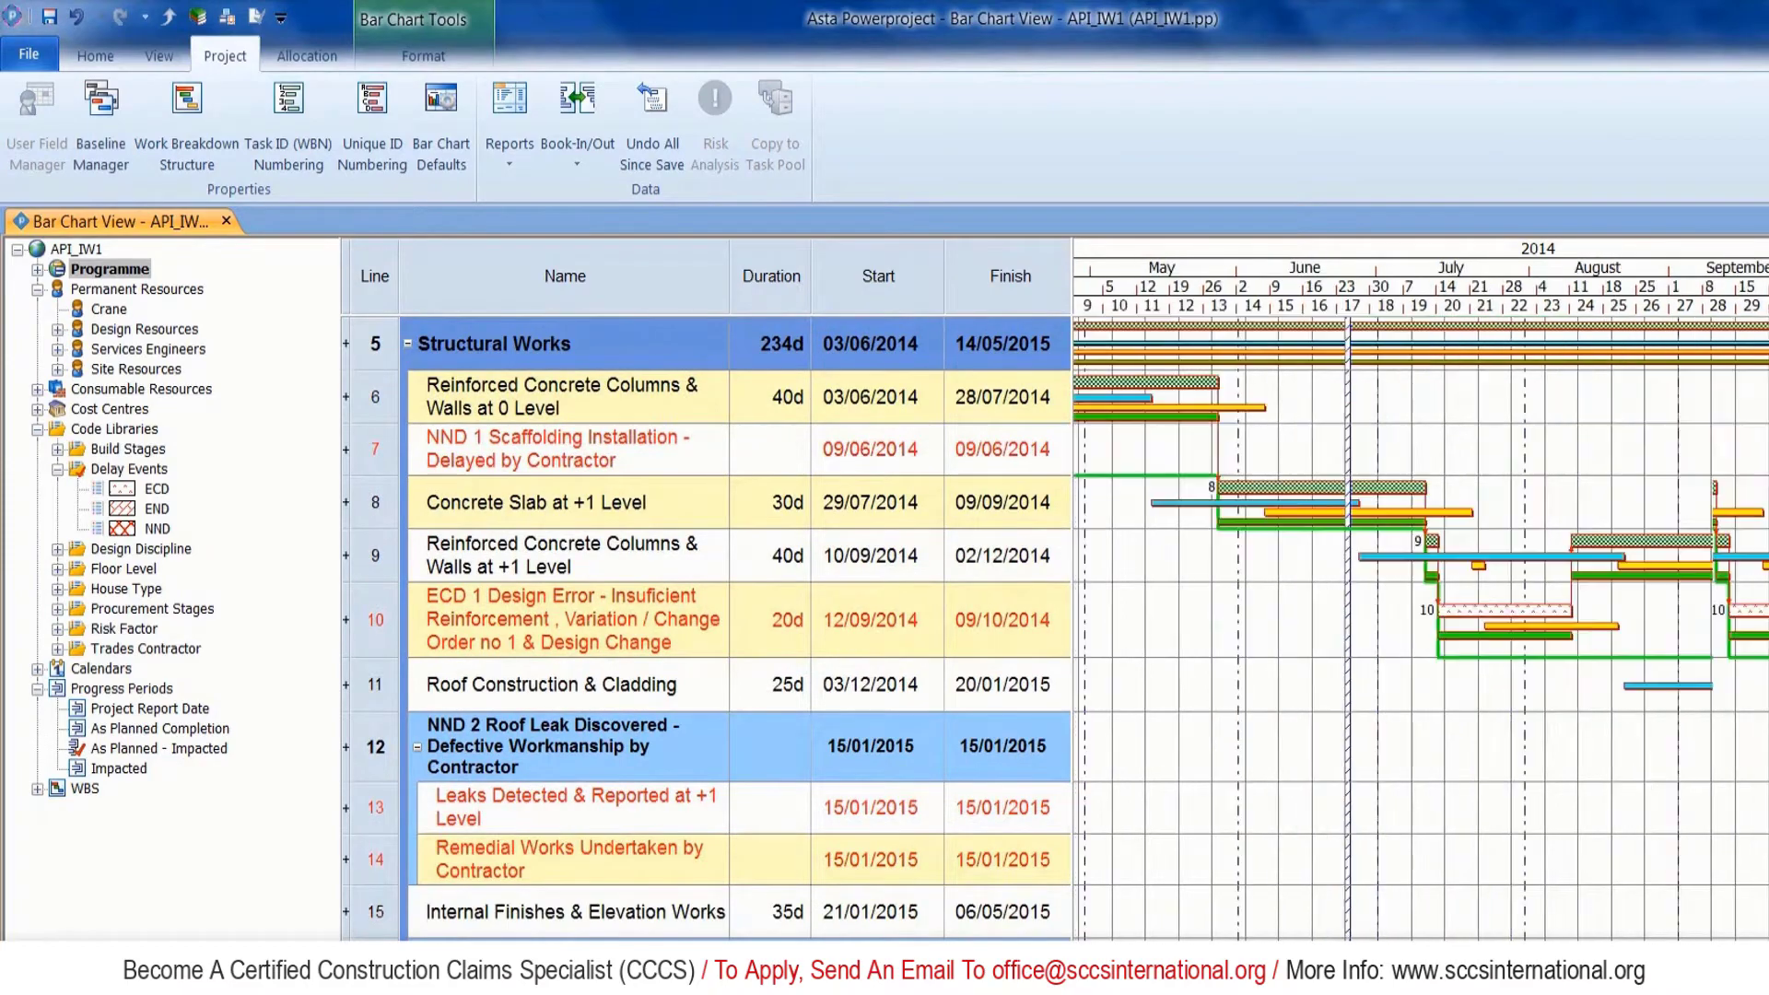
{"action": "scroll", "coordinate": [1421, 626], "scroll_direction": "down", "scroll_amount": 1}
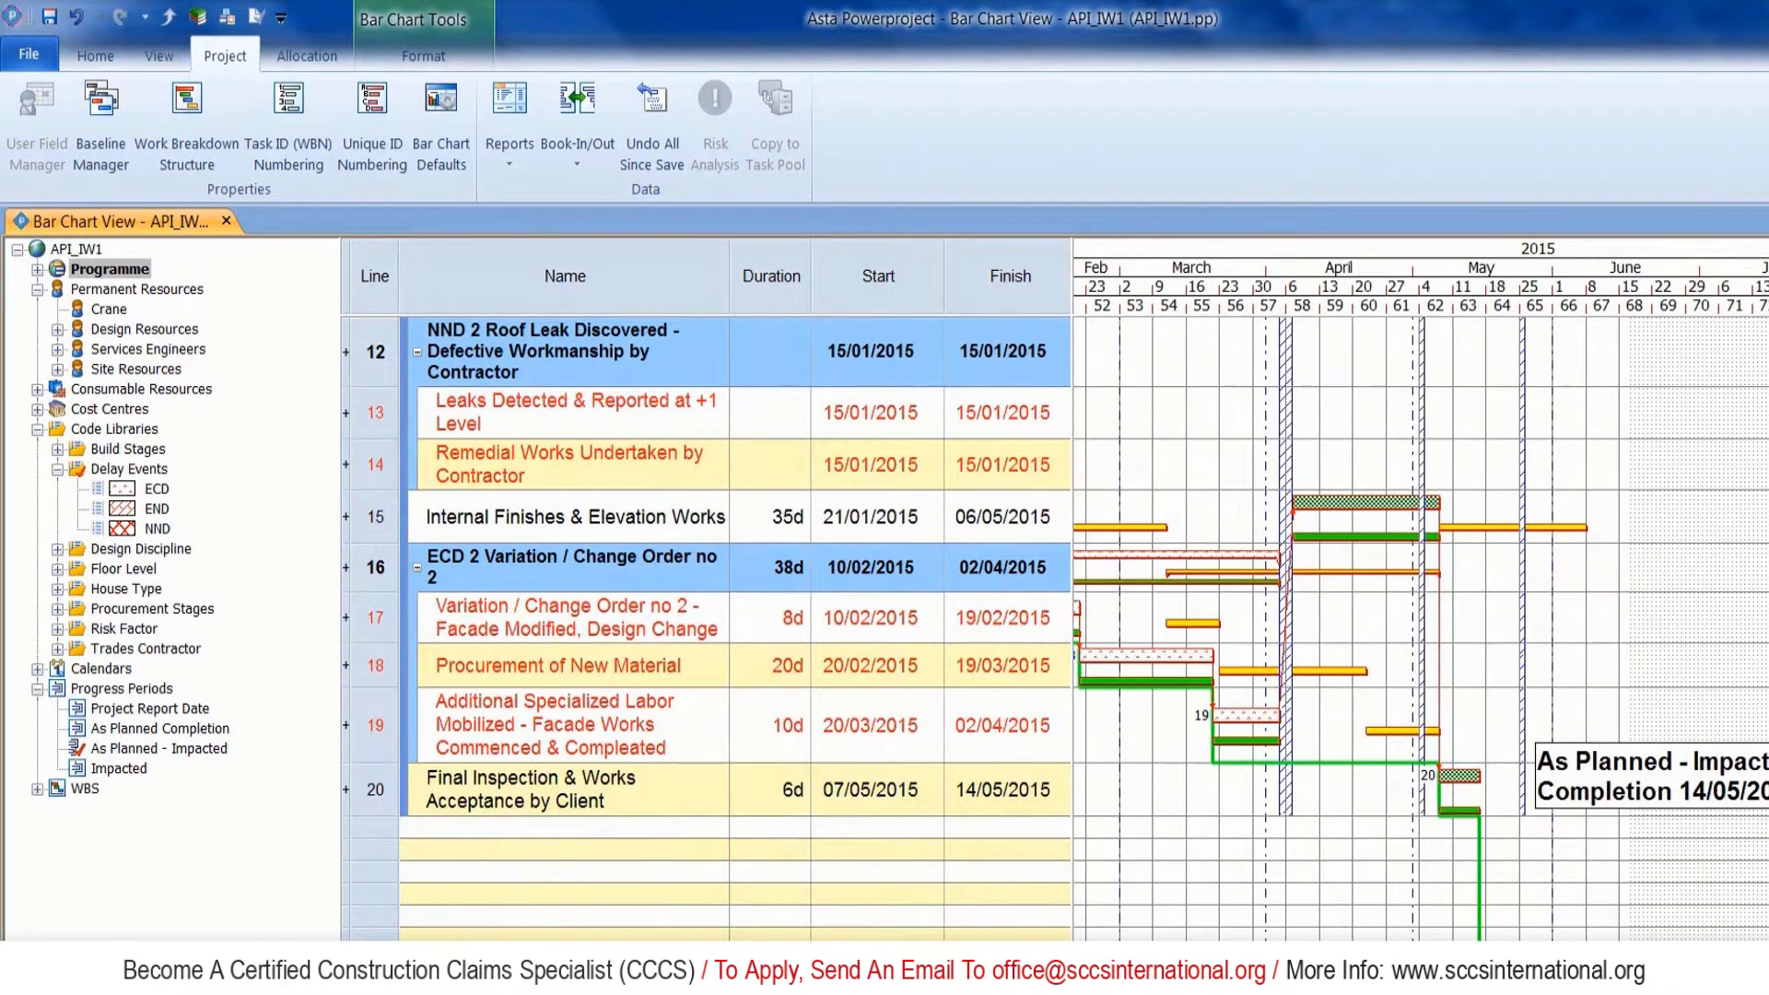
{"action": "left_click", "coordinate": [427, 61]}
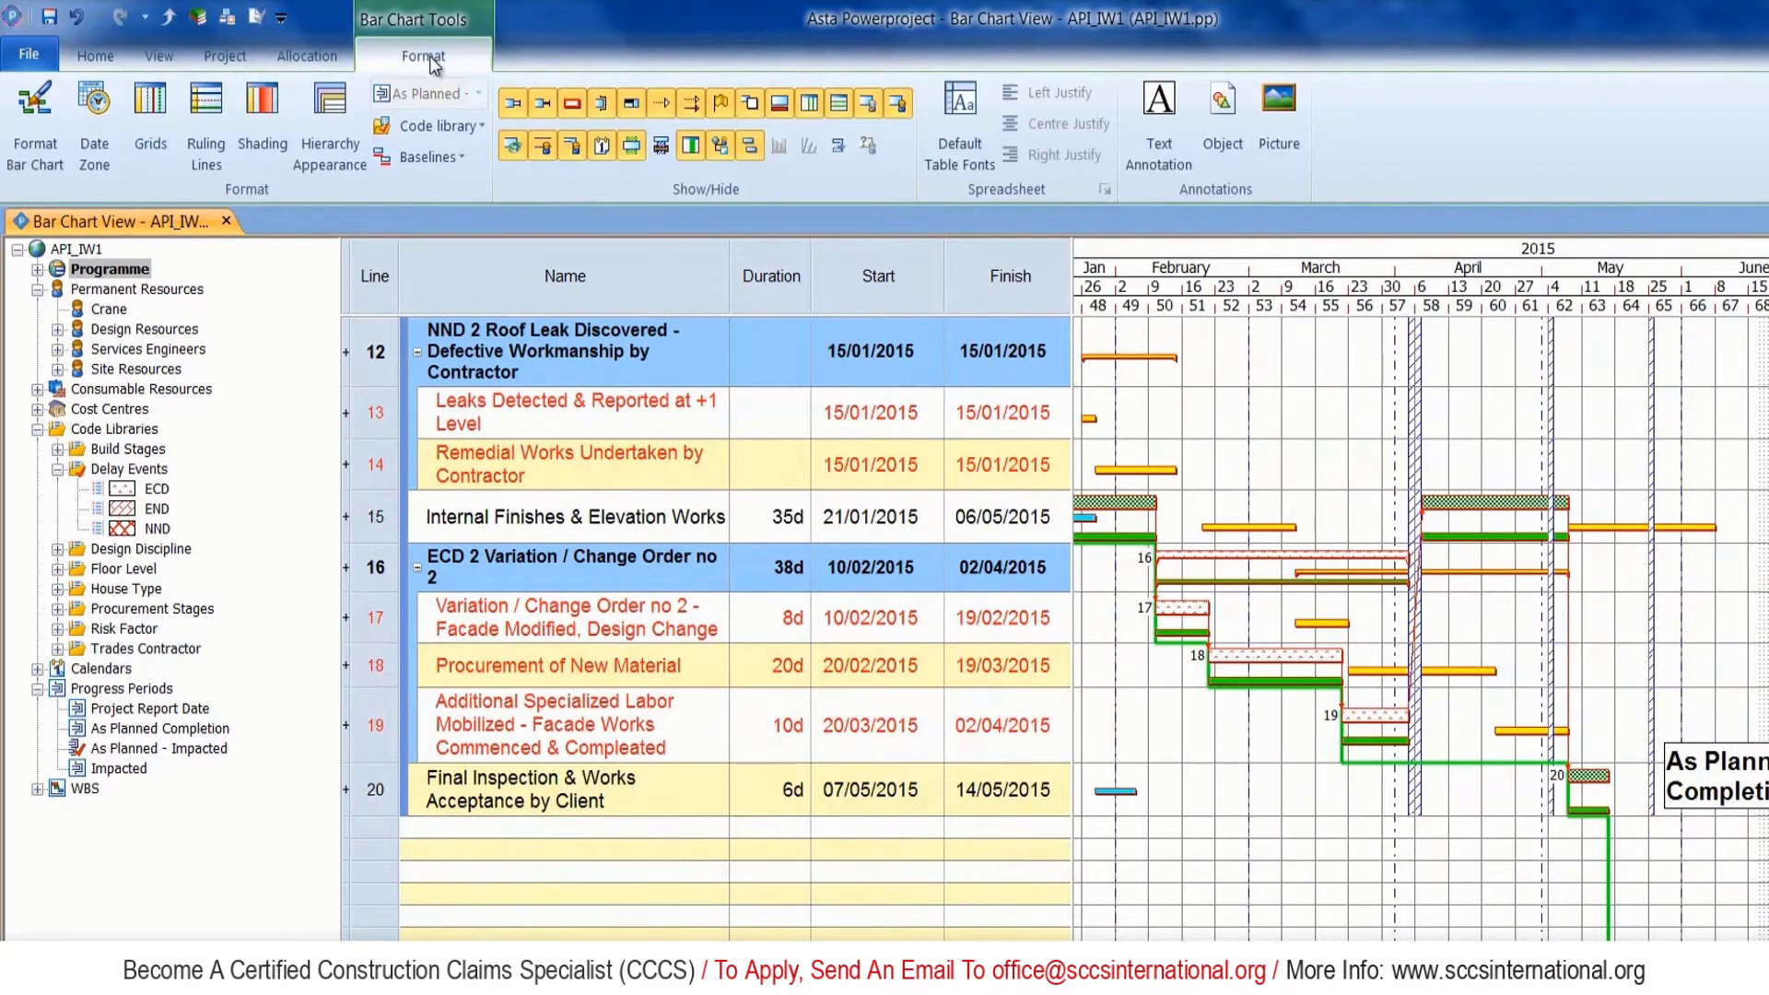
{"action": "left_click", "coordinate": [419, 156]}
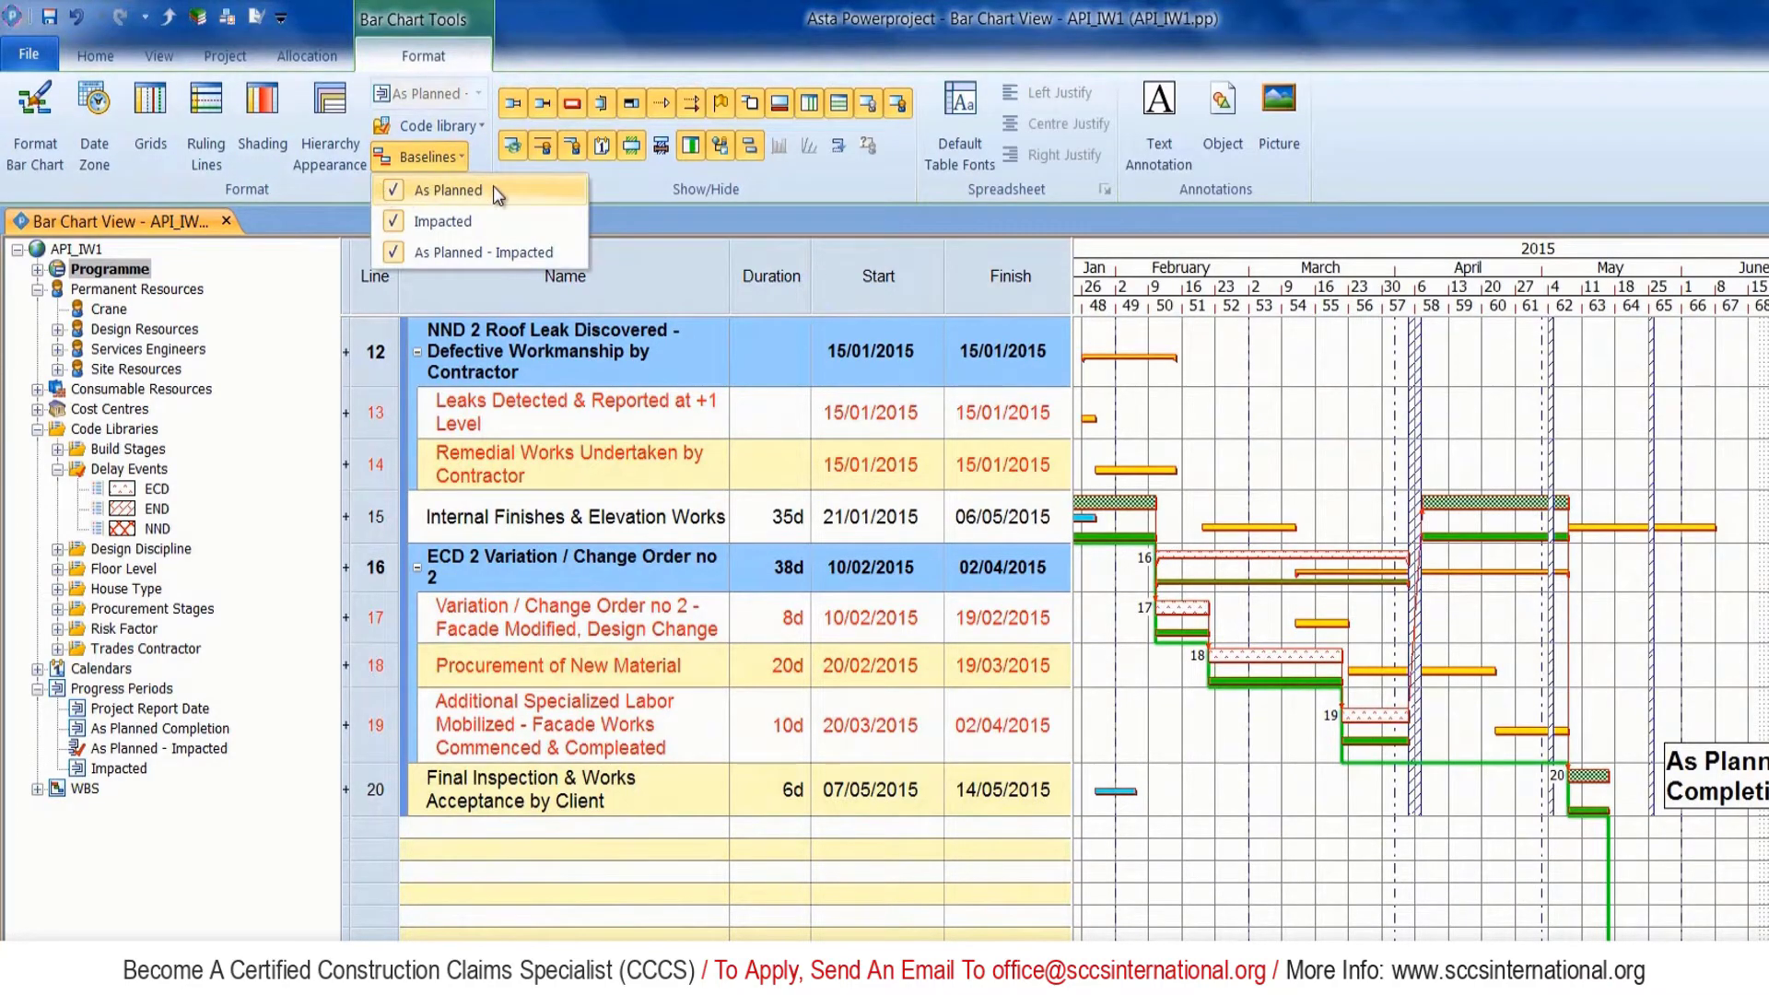
{"action": "left_click", "coordinate": [394, 250]}
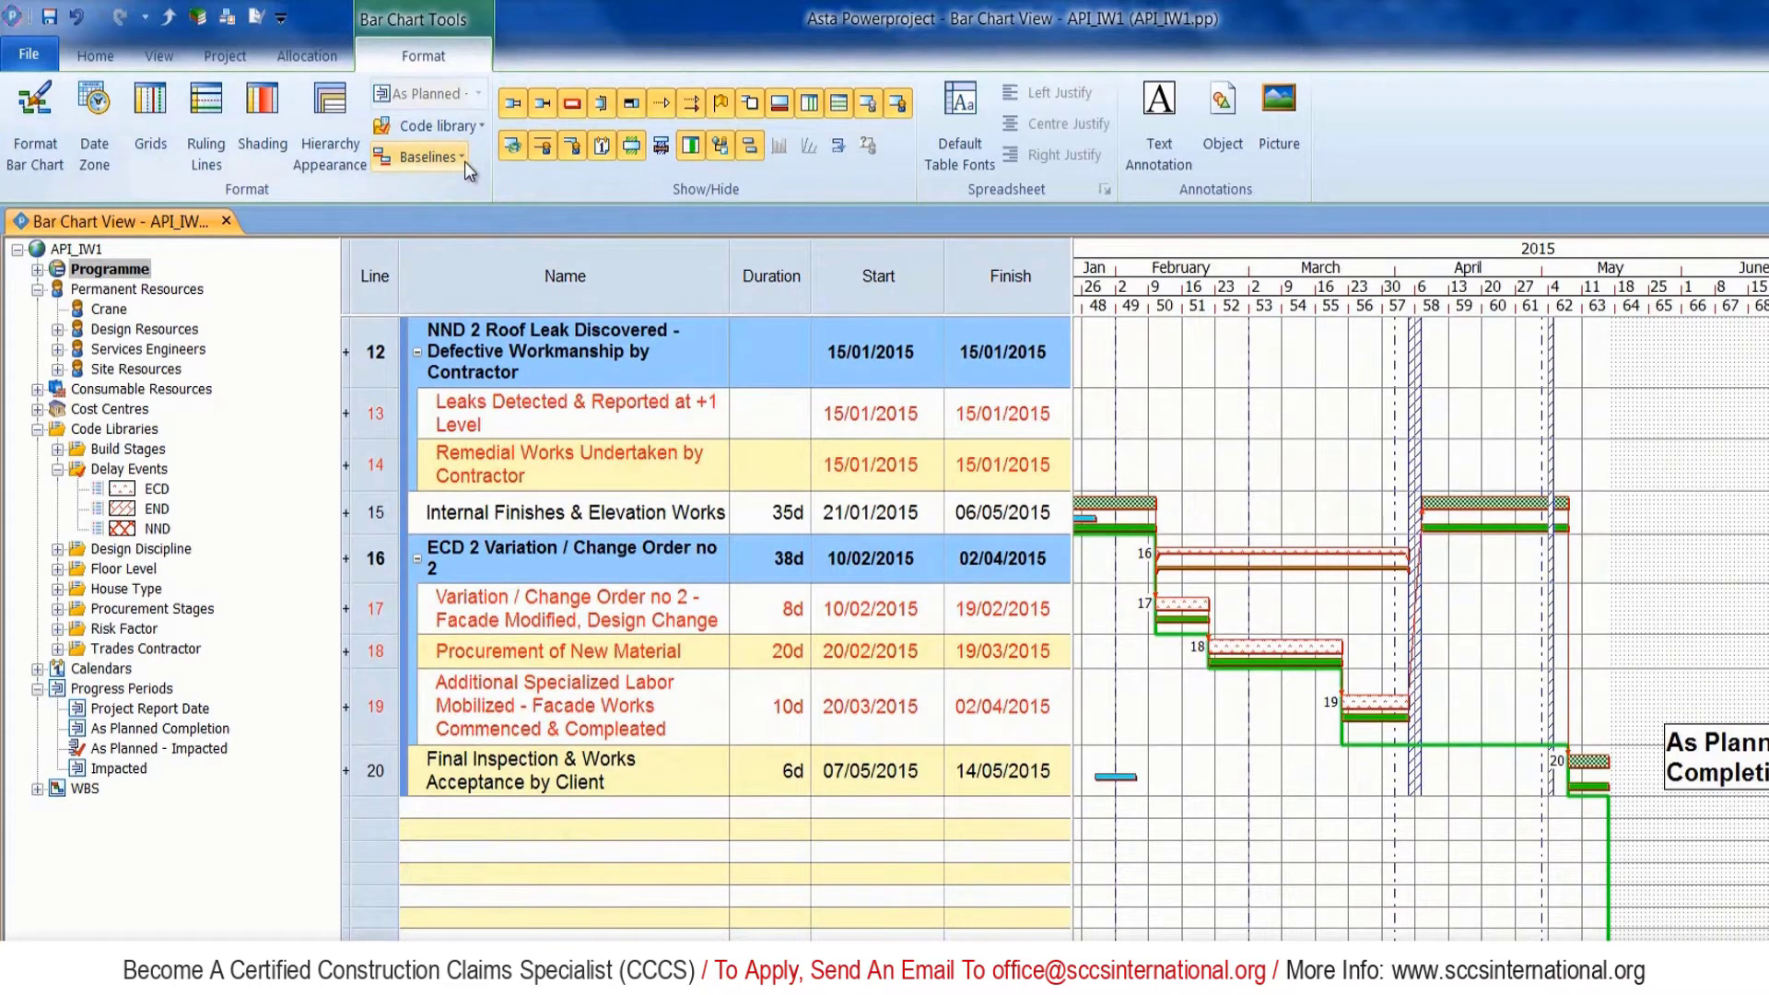
{"action": "left_click", "coordinate": [461, 159]}
{"action": "left_click", "coordinate": [396, 183]}
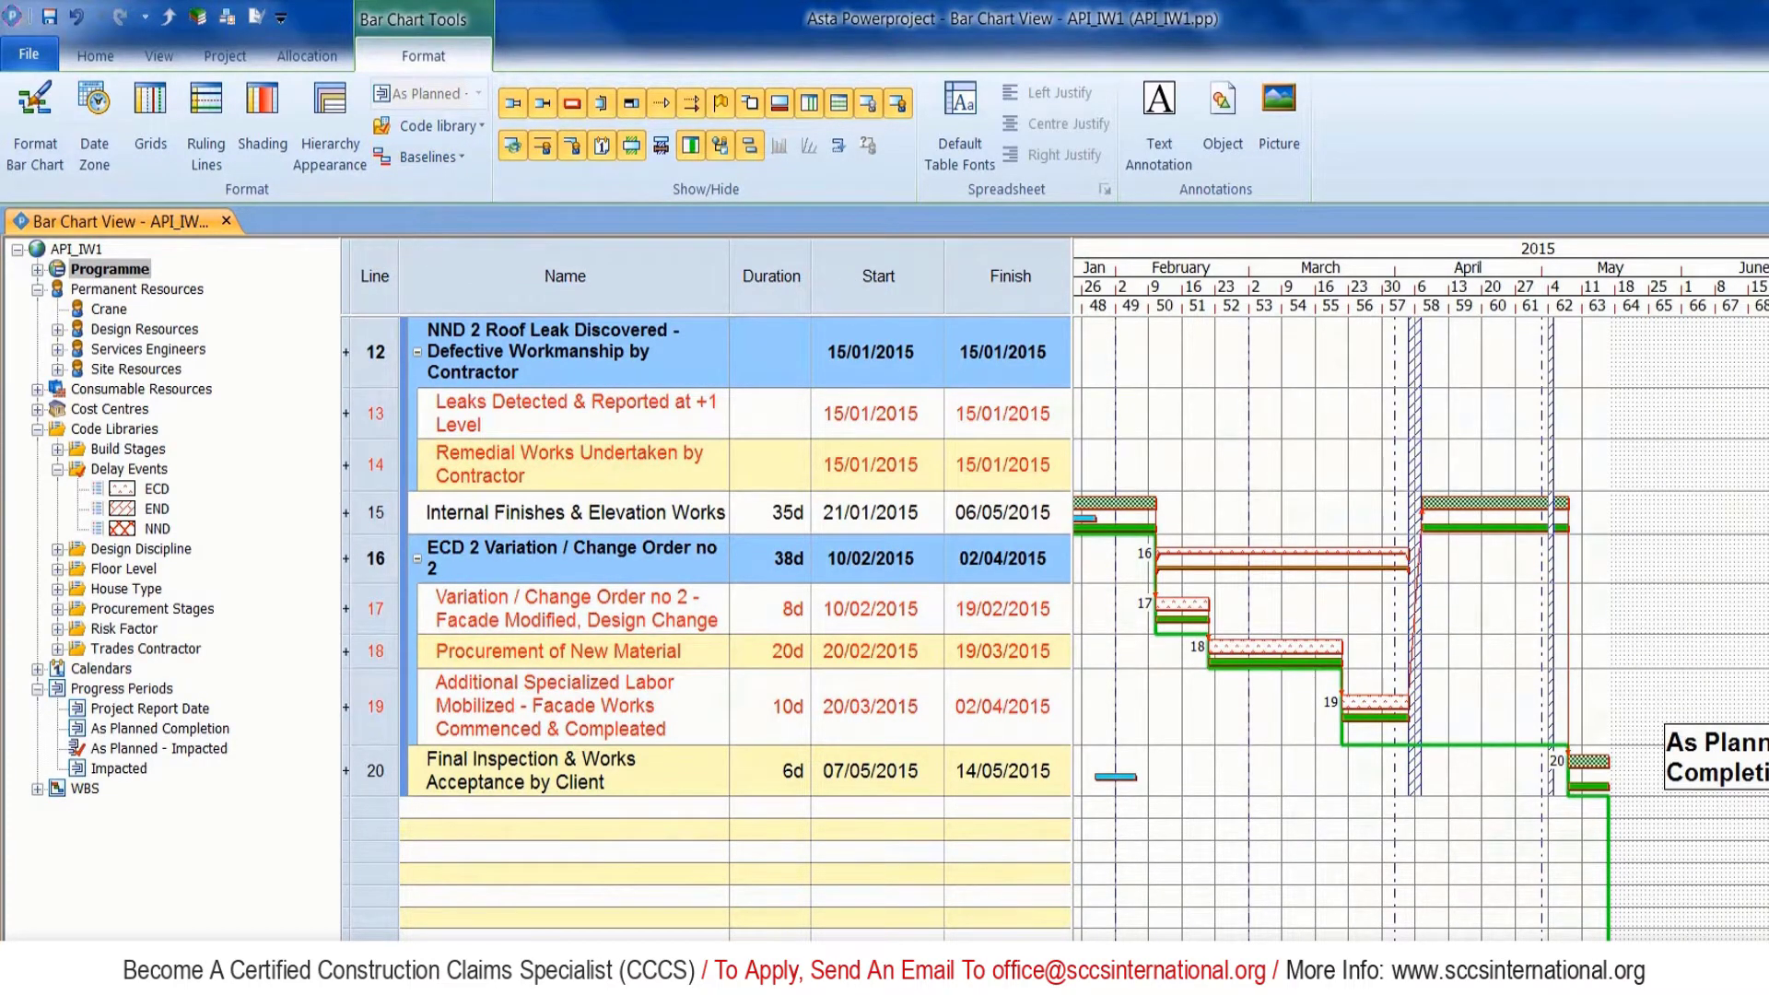
Add a Finish variance column to the task table between Duration and Start.
{"action": "scroll", "coordinate": [1420, 589], "scroll_direction": "left", "scroll_amount": 8}
{"action": "scroll", "coordinate": [1421, 589], "scroll_direction": "right", "scroll_amount": 6}
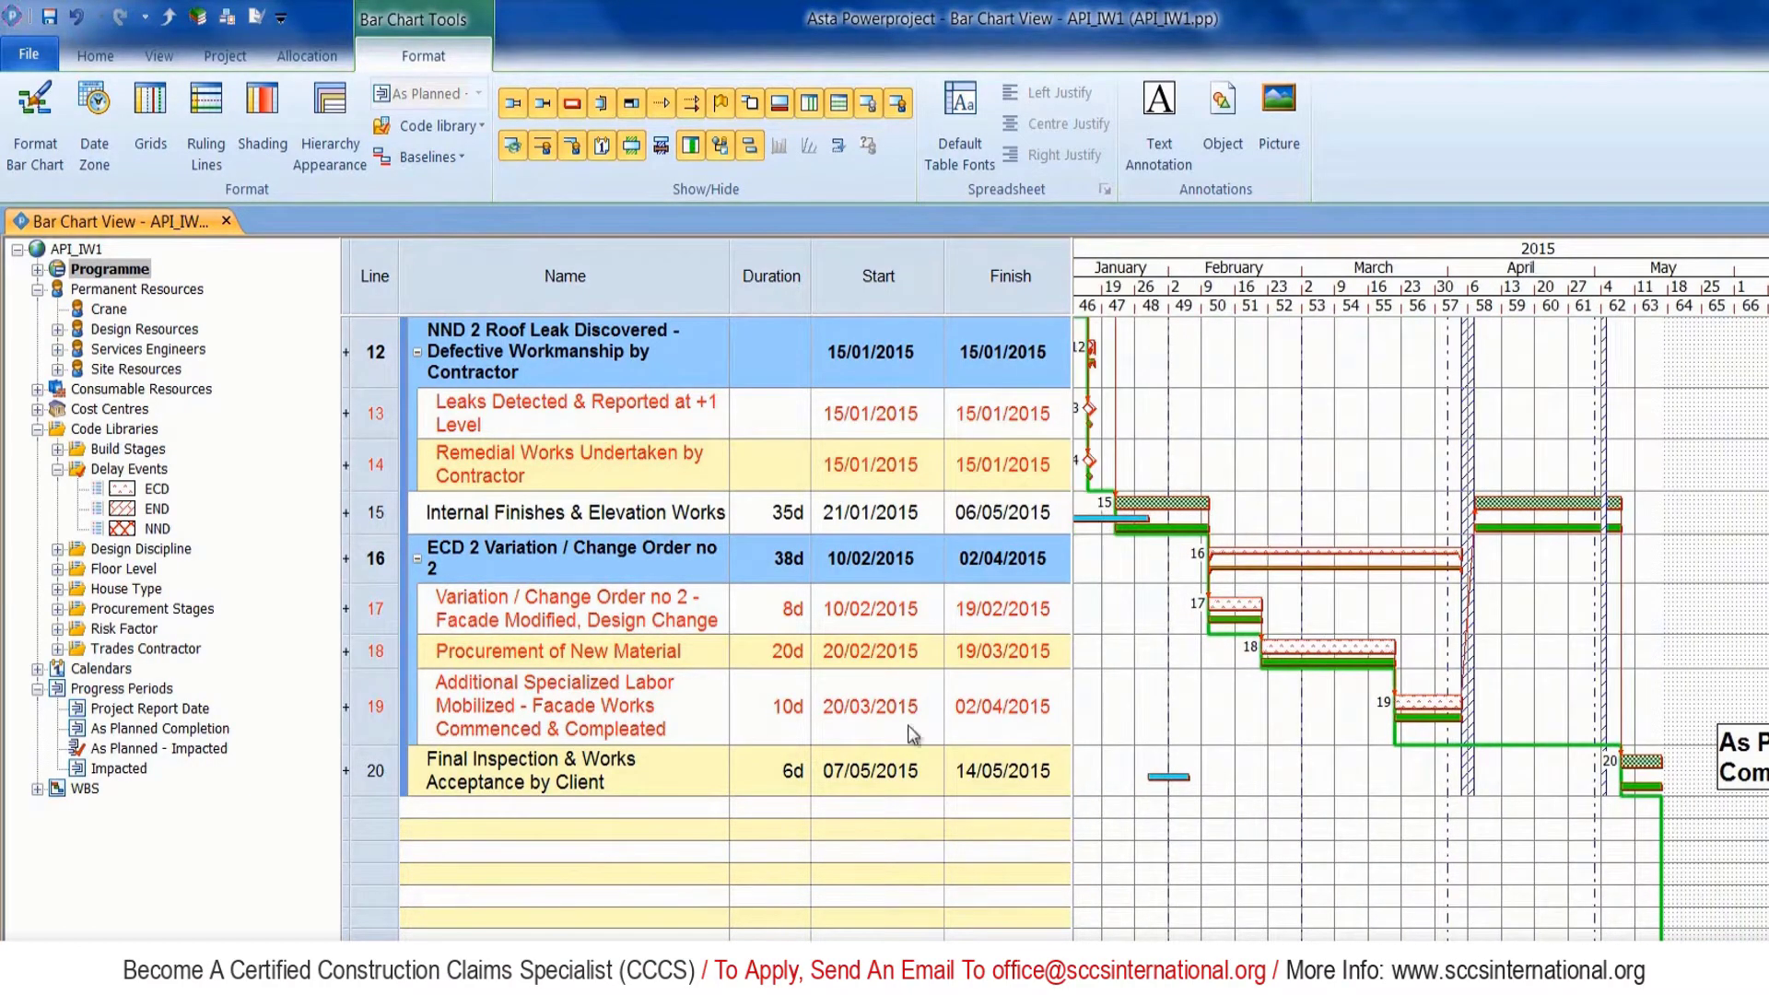
{"action": "scroll", "coordinate": [1700, 409], "scroll_direction": "up", "scroll_amount": 2}
{"action": "scroll", "coordinate": [1700, 410], "scroll_direction": "up", "scroll_amount": 3}
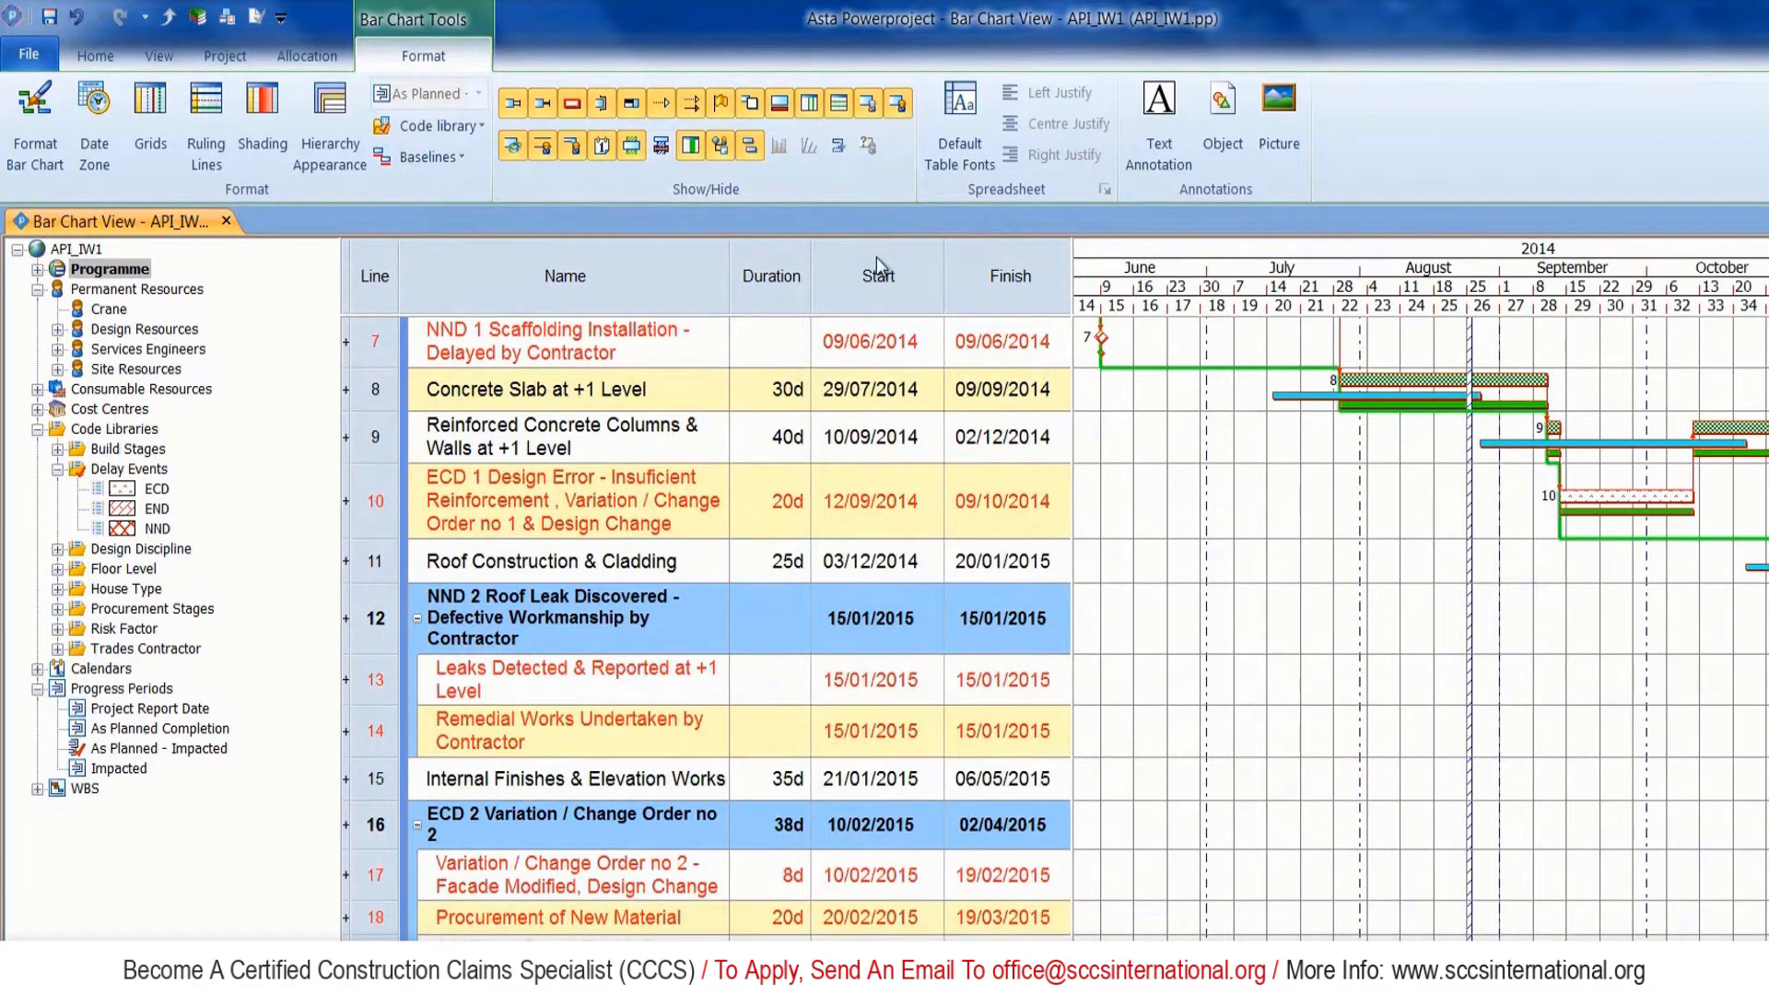
{"action": "left_click", "coordinate": [876, 273]}
{"action": "right_click", "coordinate": [875, 275]}
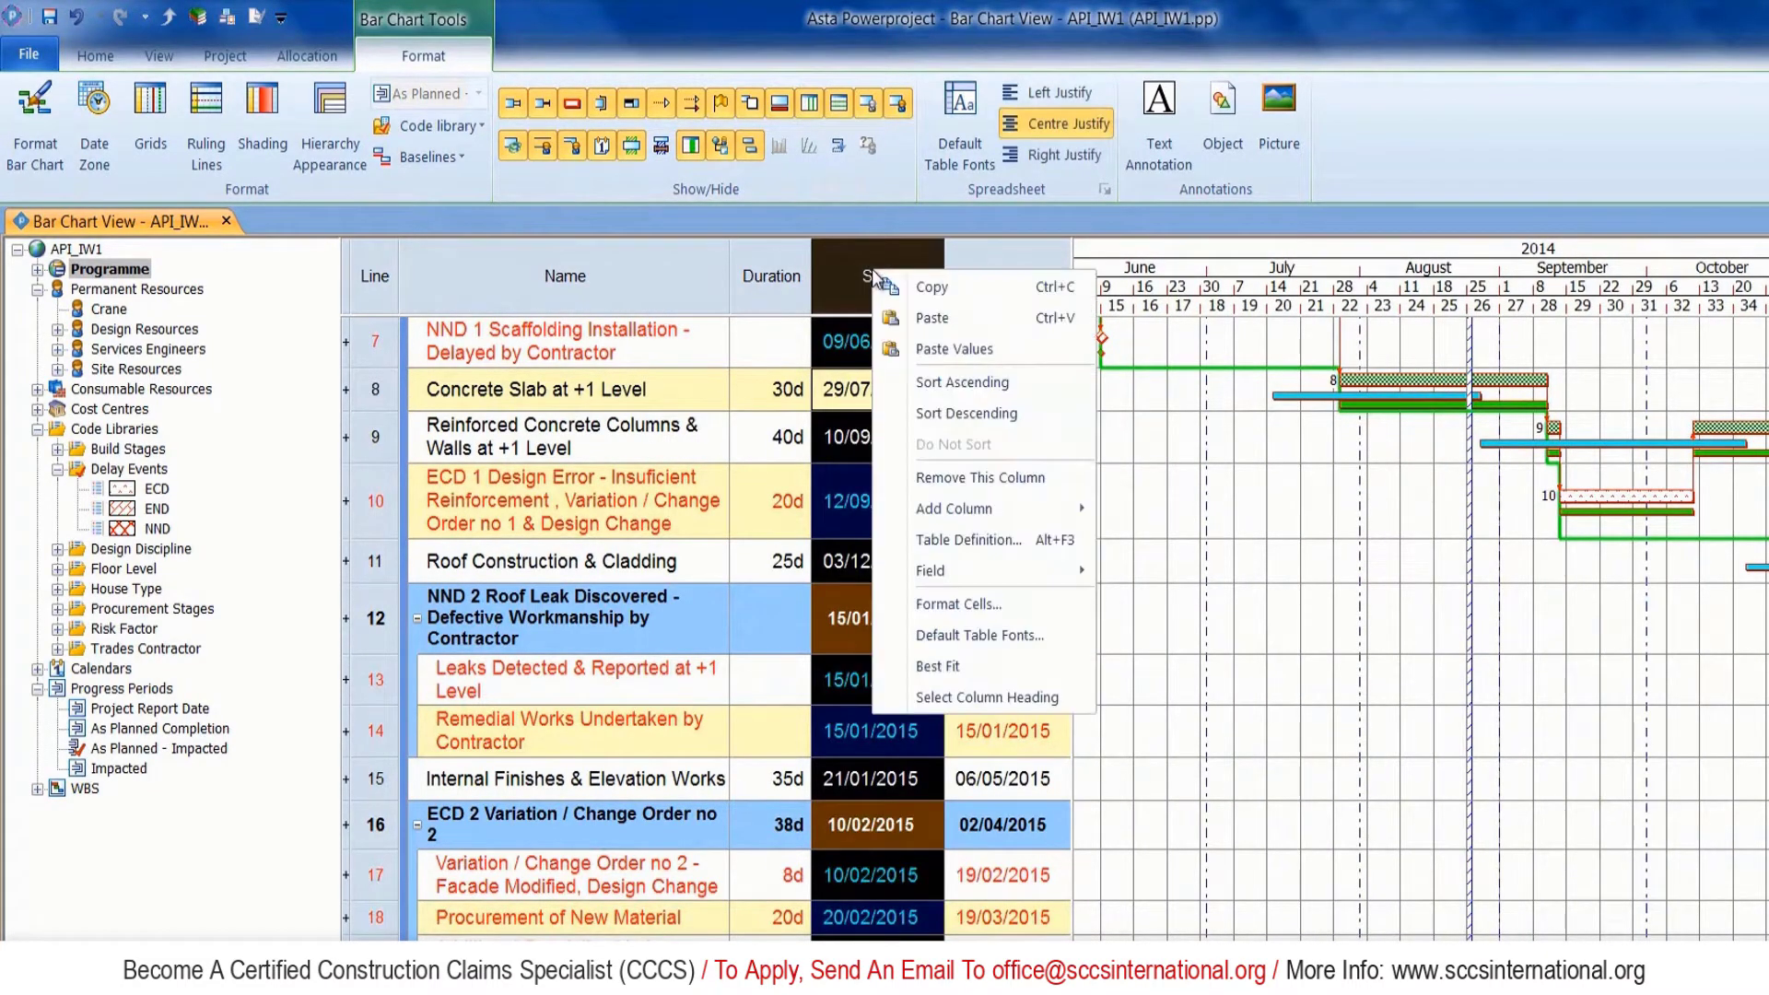
{"action": "mouse_move", "coordinate": [1033, 521]}
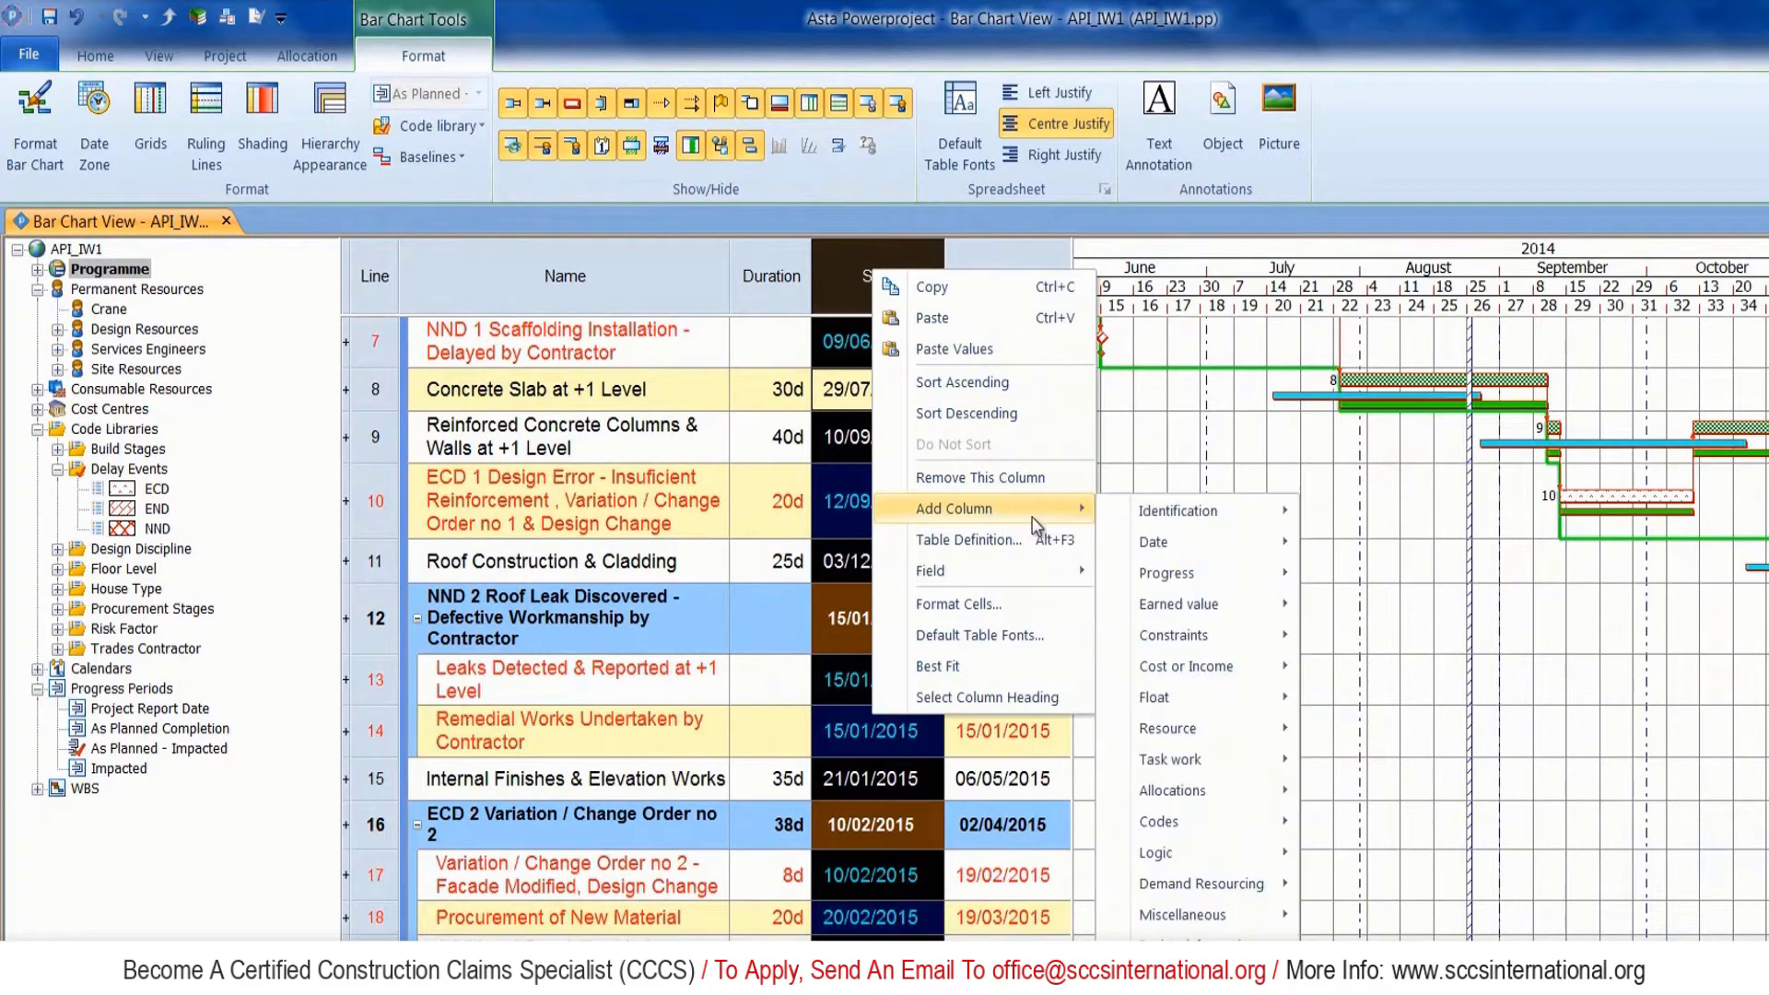
{"action": "mouse_move", "coordinate": [1247, 539]}
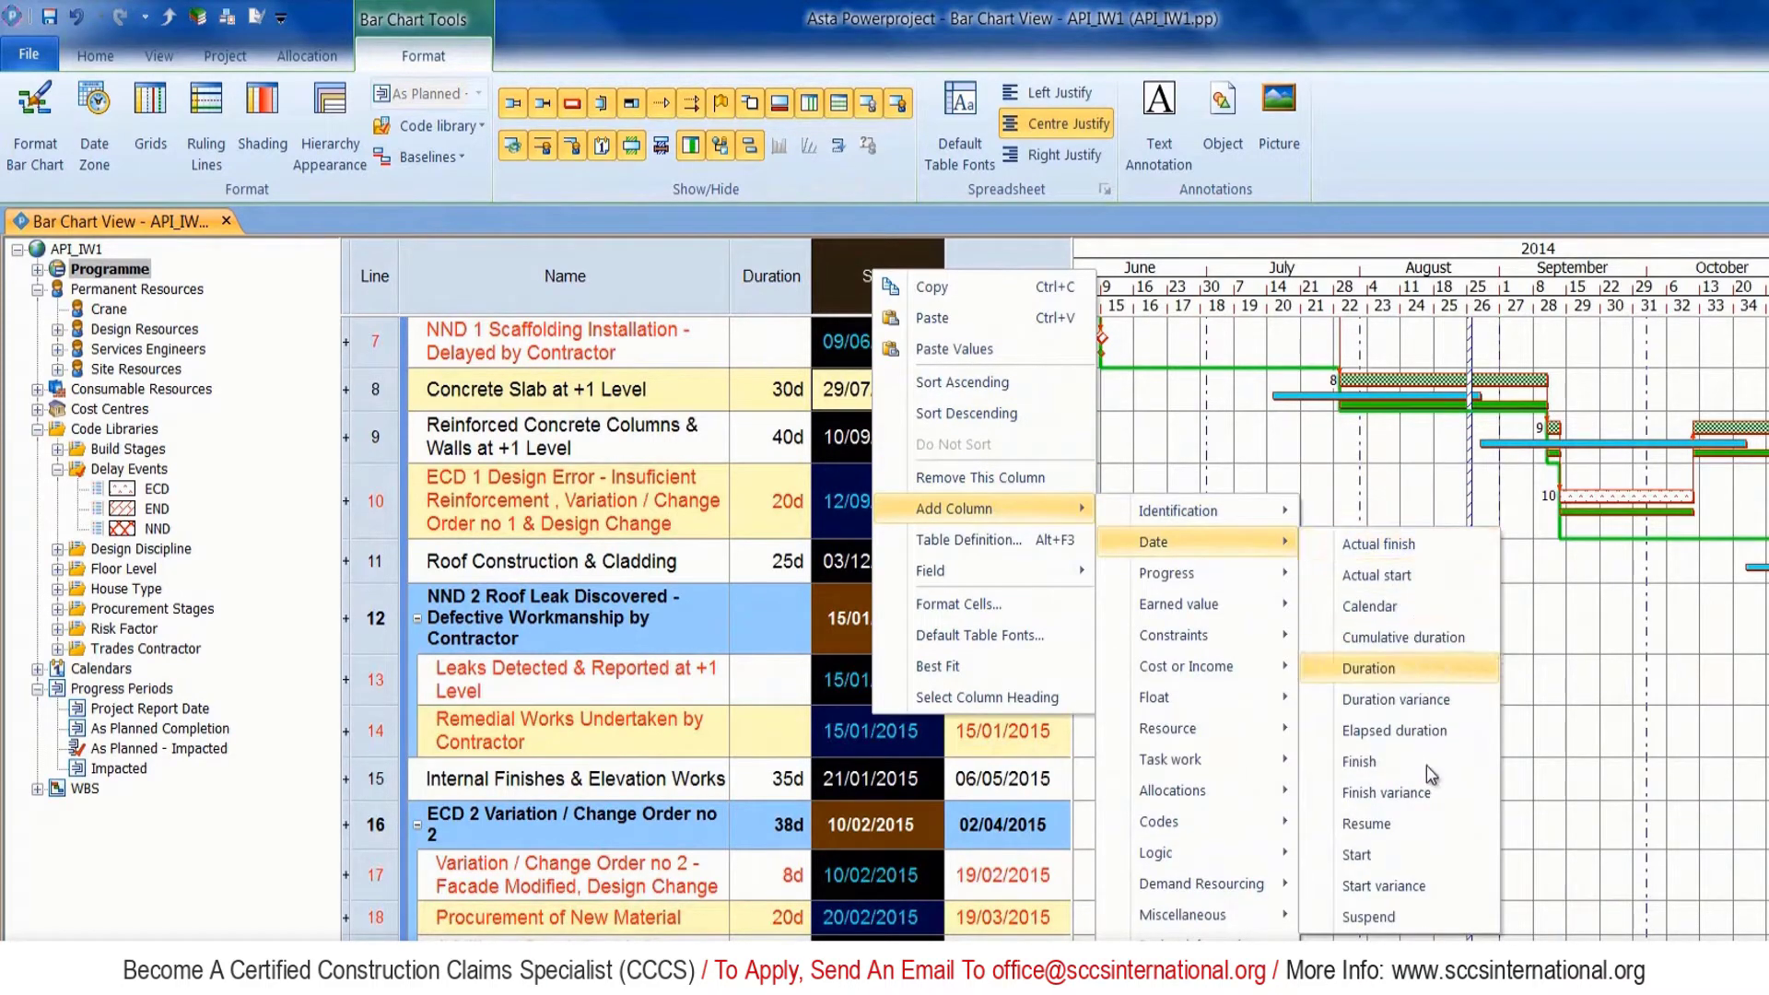
{"action": "left_click", "coordinate": [1422, 789]}
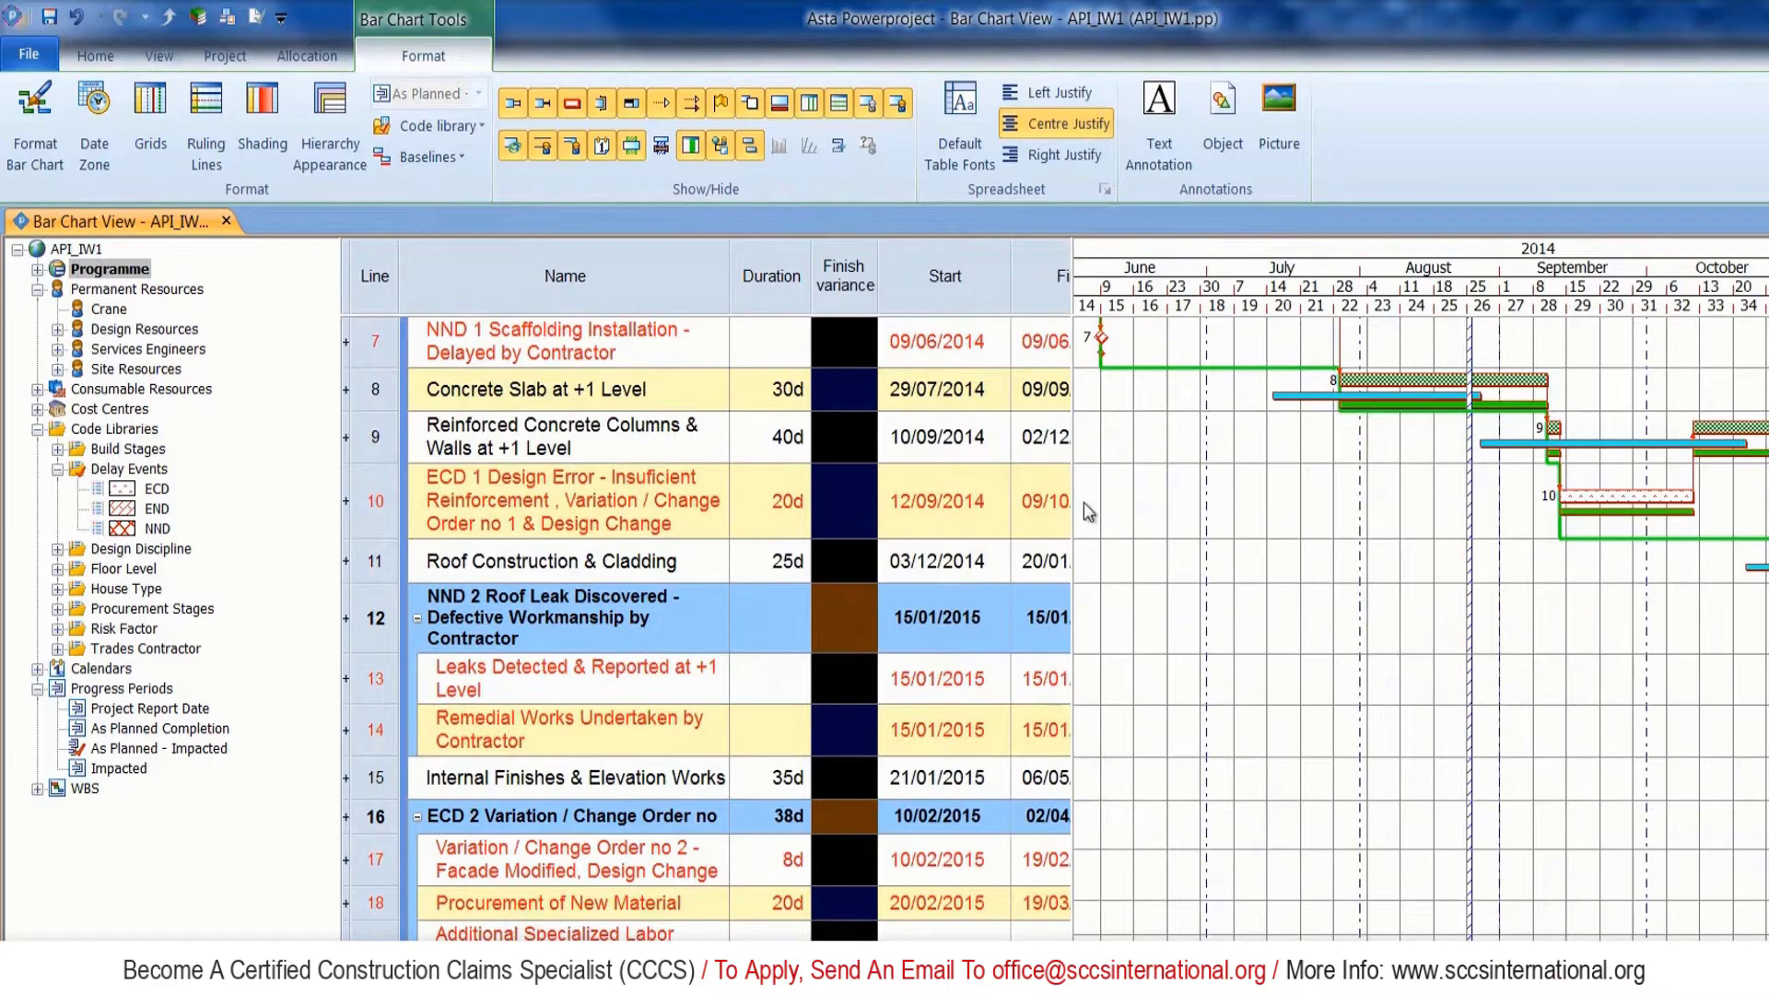
Set the Finish variance column to use the As Planned baseline with Day as time unit, and widen the table to fit the Finish column.
{"action": "left_click", "coordinate": [1154, 518]}
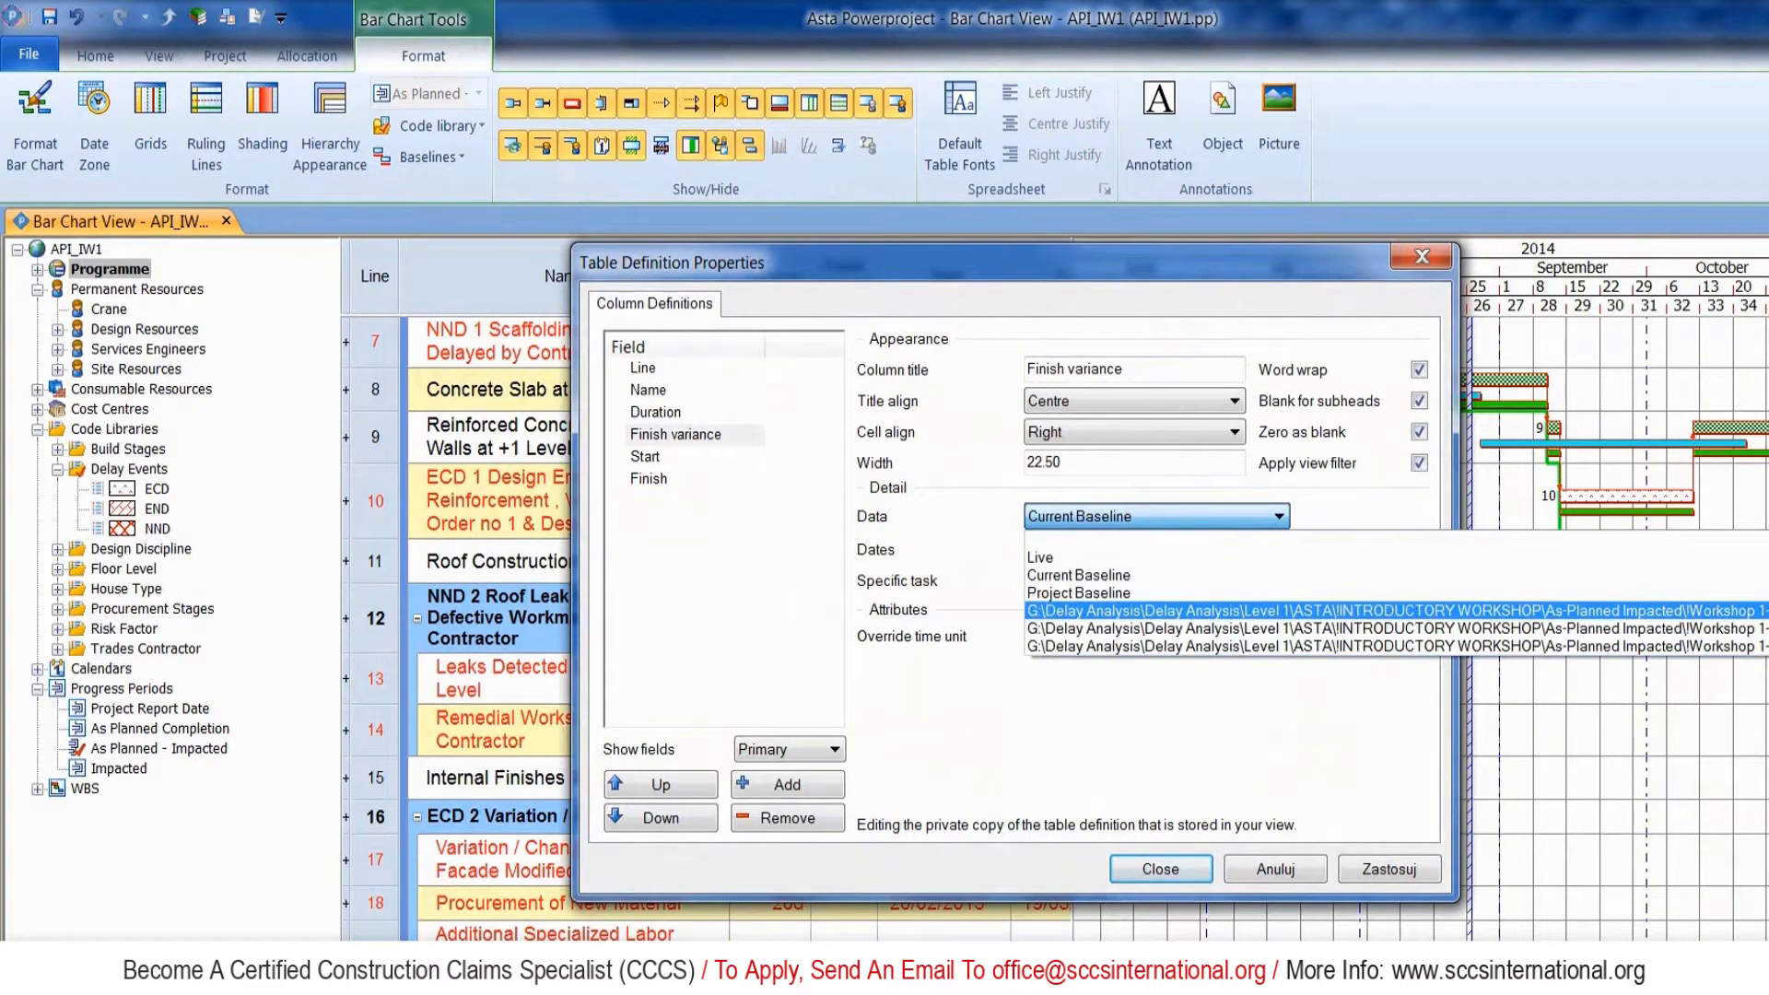
{"action": "left_click", "coordinate": [1765, 610]}
{"action": "left_click", "coordinate": [1229, 632]}
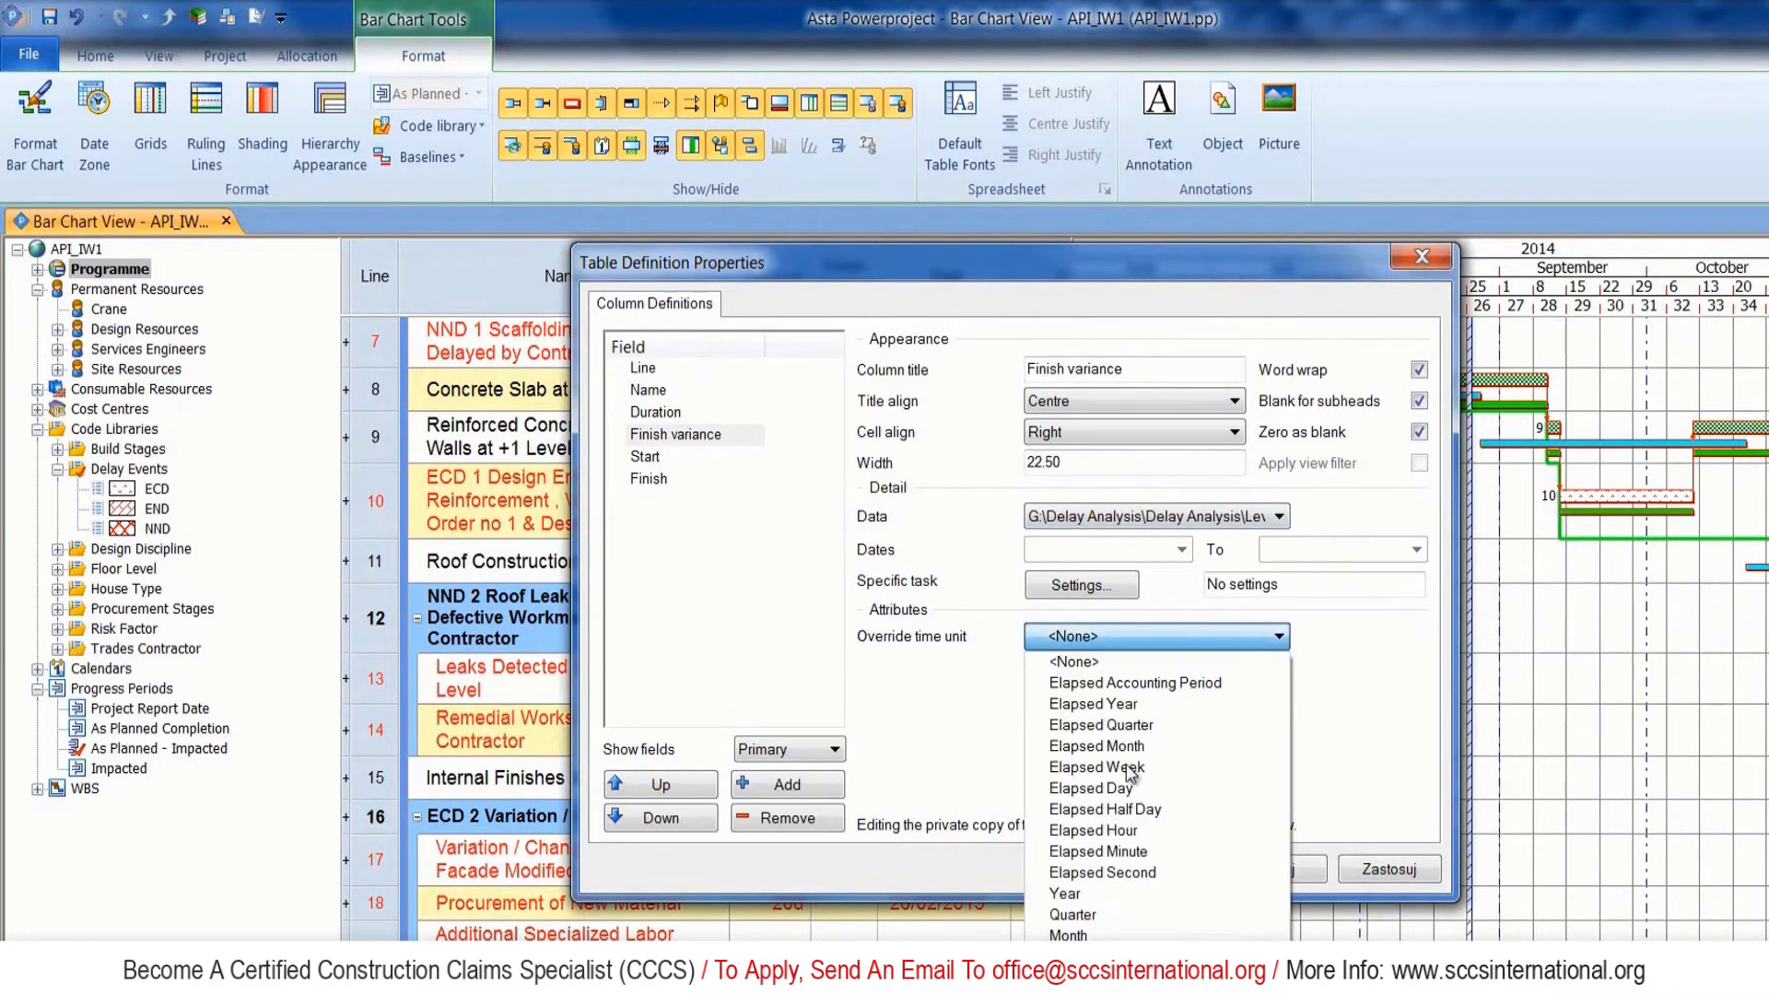
{"action": "left_click", "coordinate": [1064, 977]}
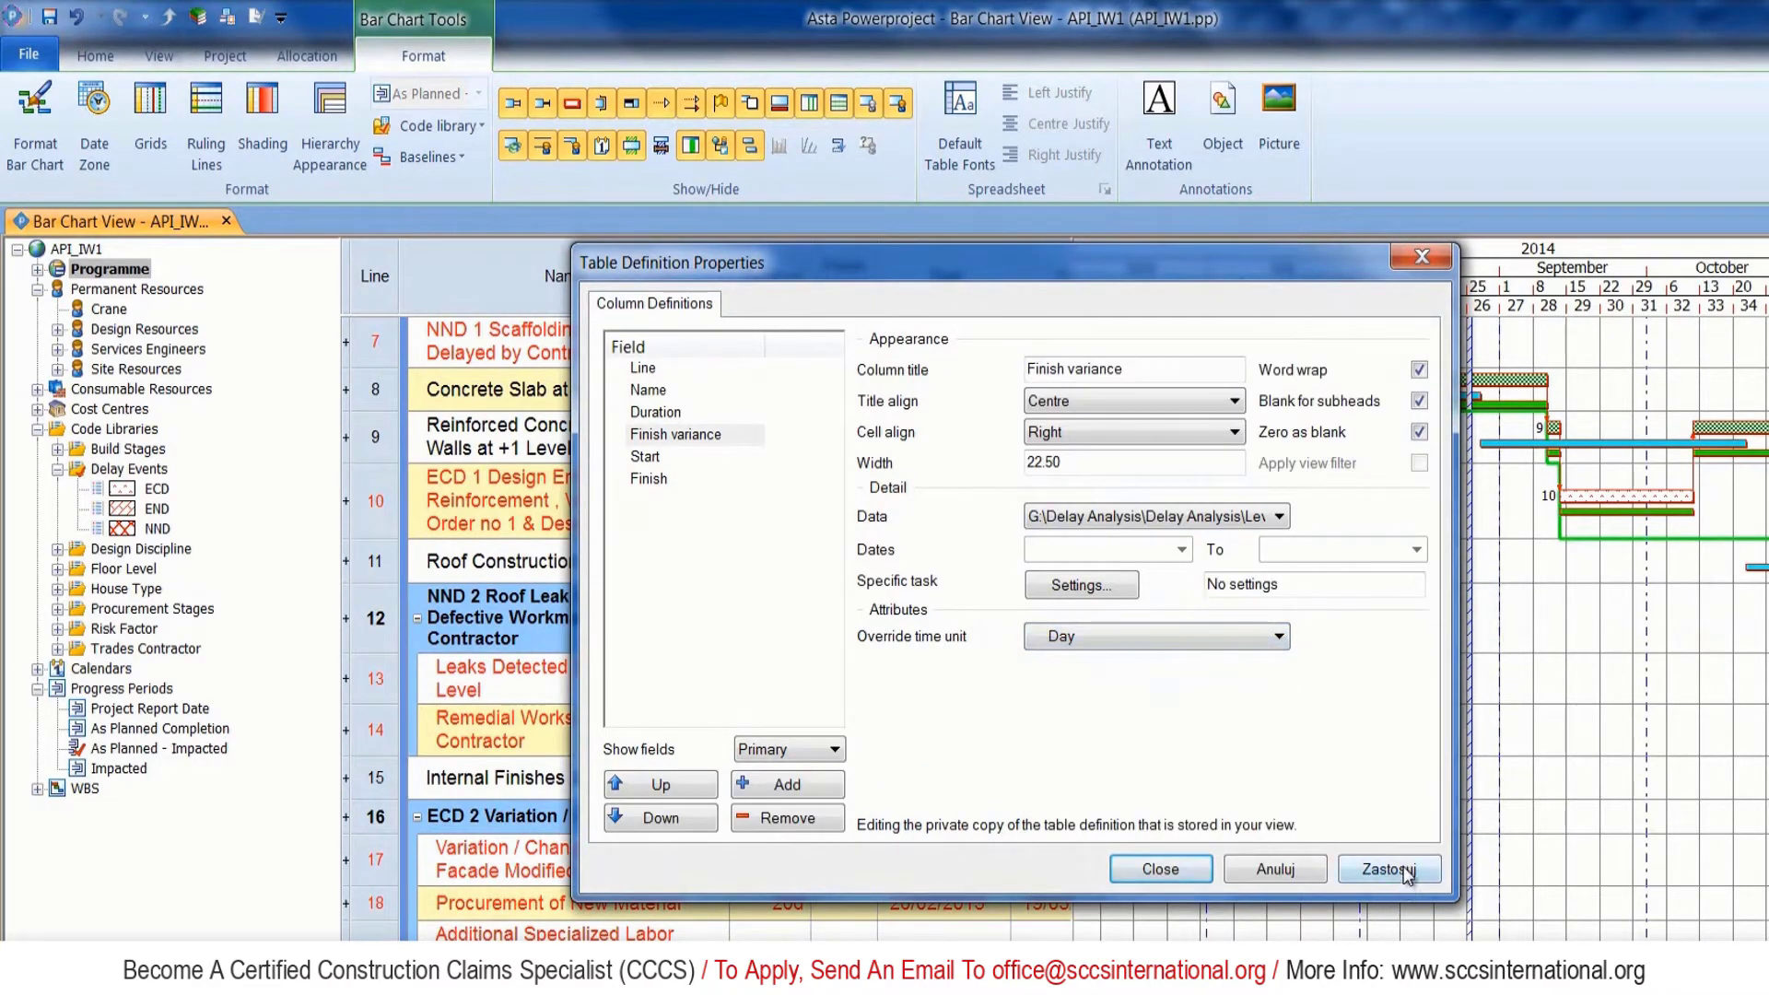
{"action": "left_click", "coordinate": [1158, 869]}
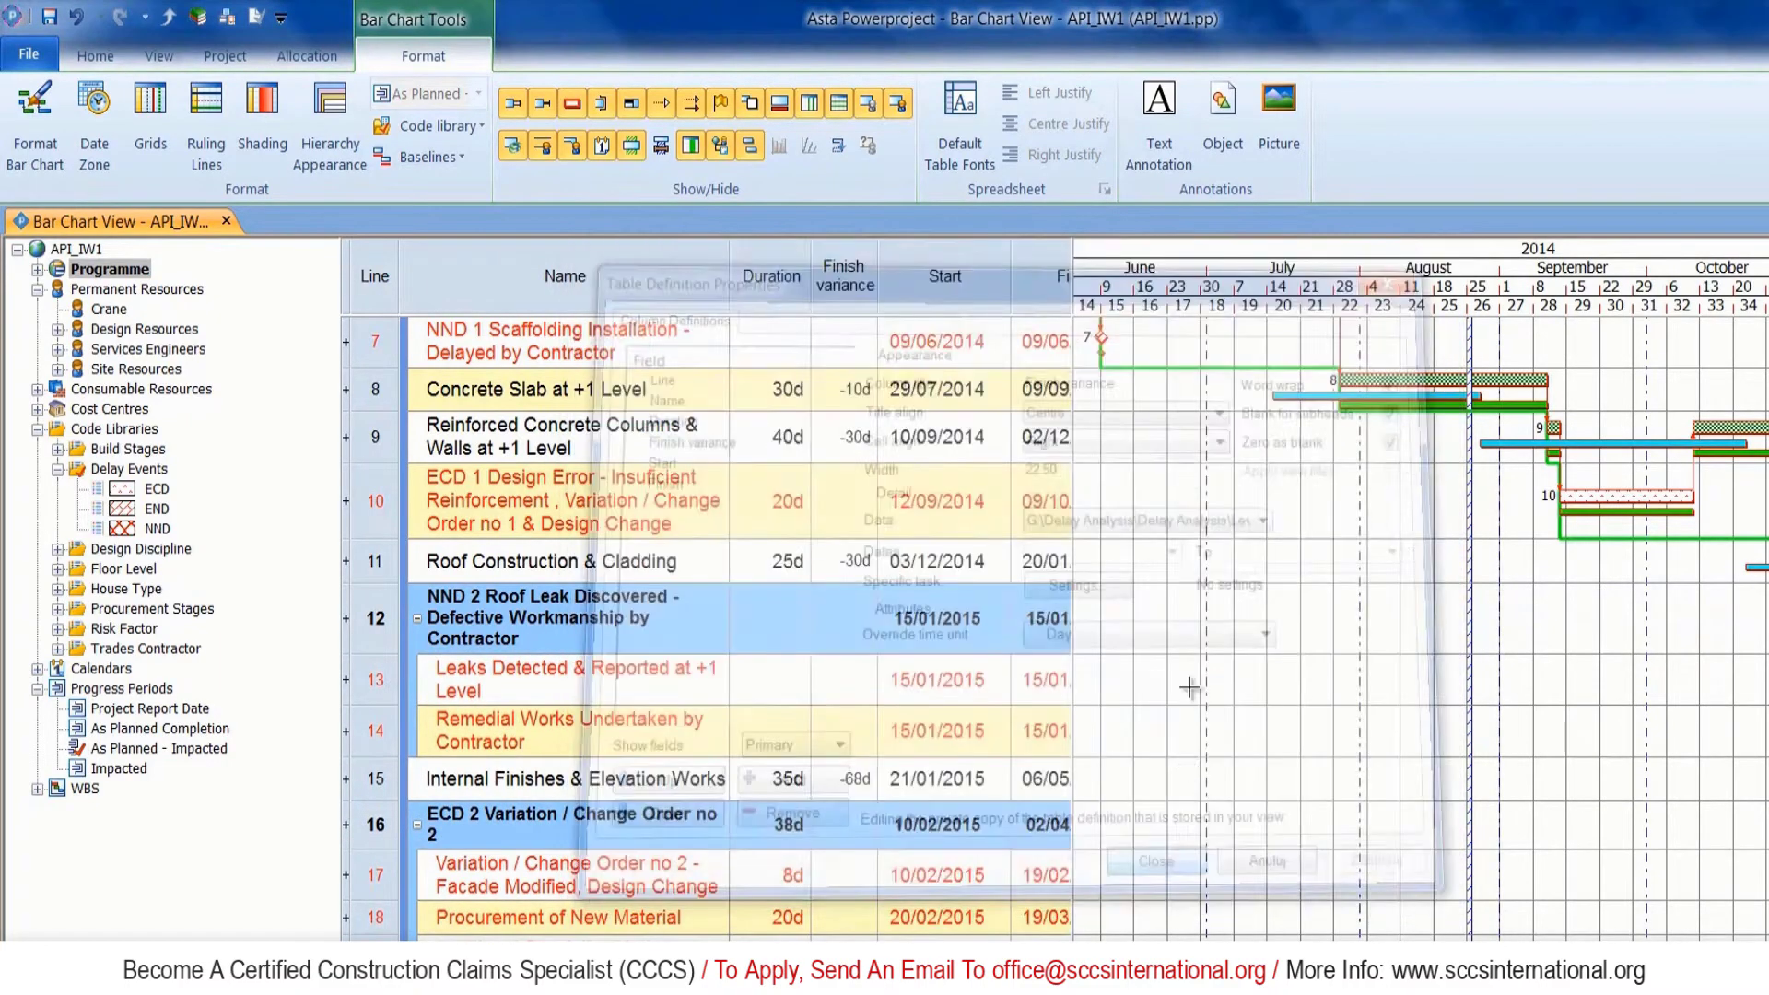
{"action": "left_click_drag", "start_coordinate": [1074, 257], "coordinate": [1143, 267]}
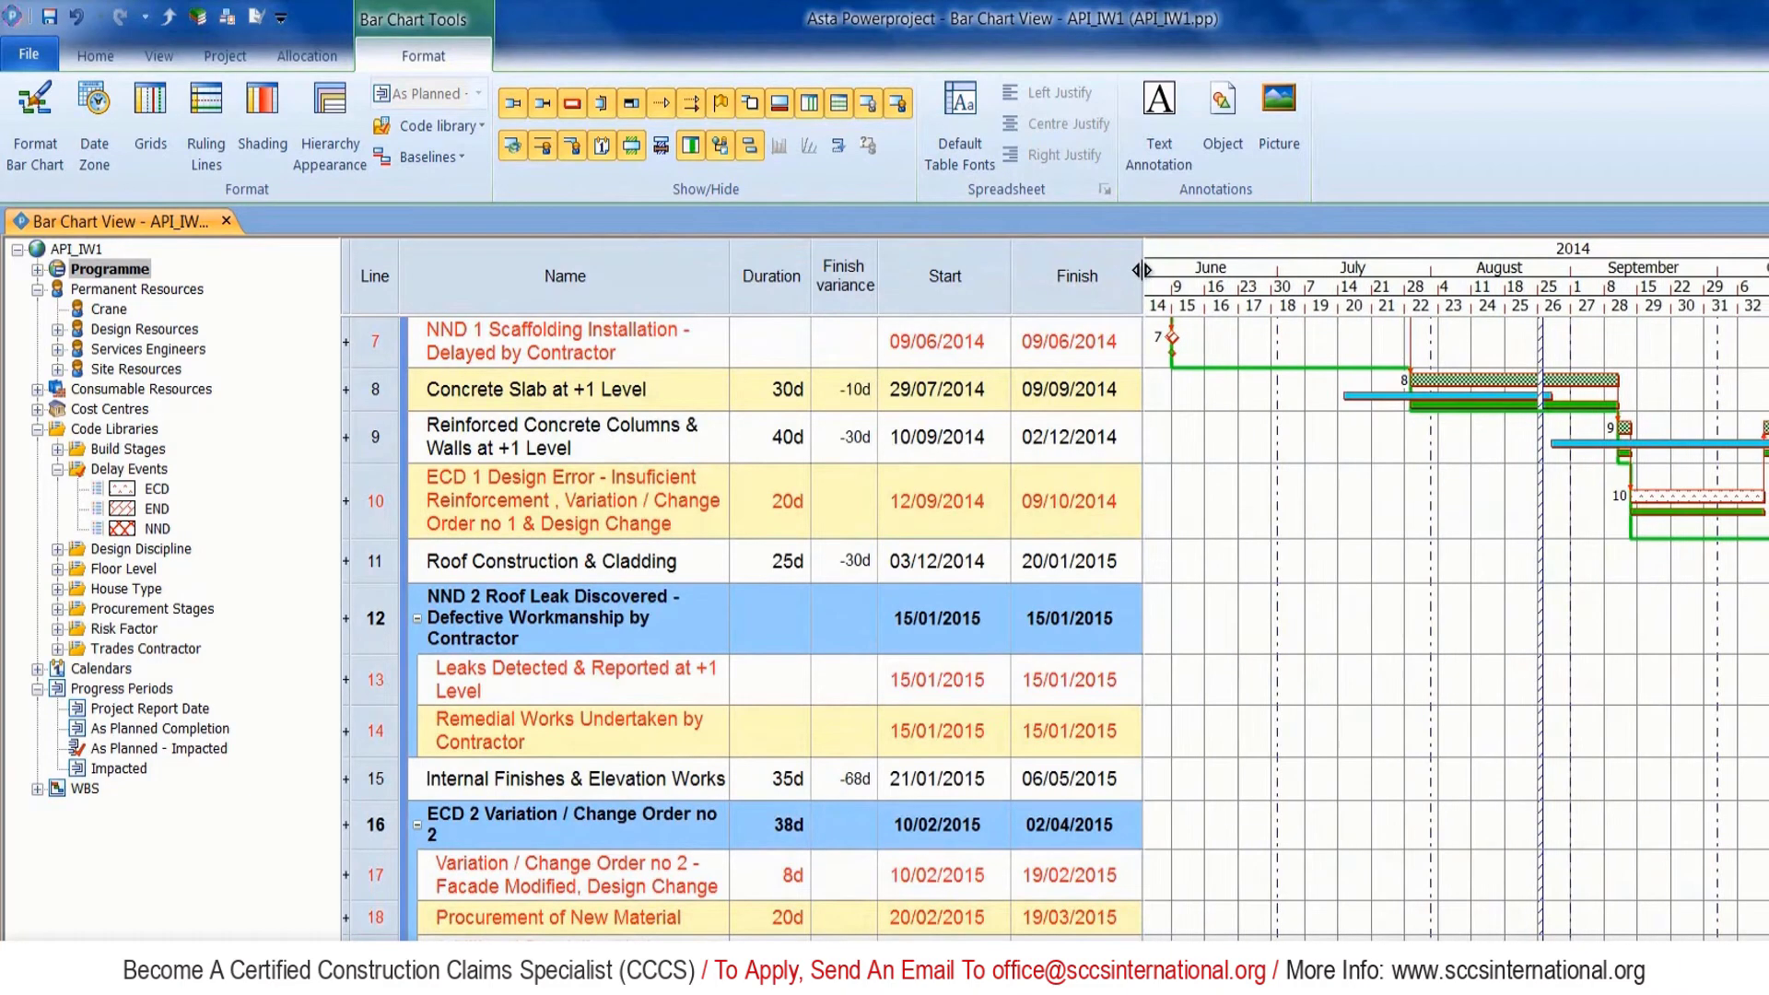
Examine the finish variances of all tasks from Preparatory Stage to Final Inspection alongside their baseline bars.
{"action": "scroll", "coordinate": [1347, 497], "scroll_direction": "up", "scroll_amount": 3}
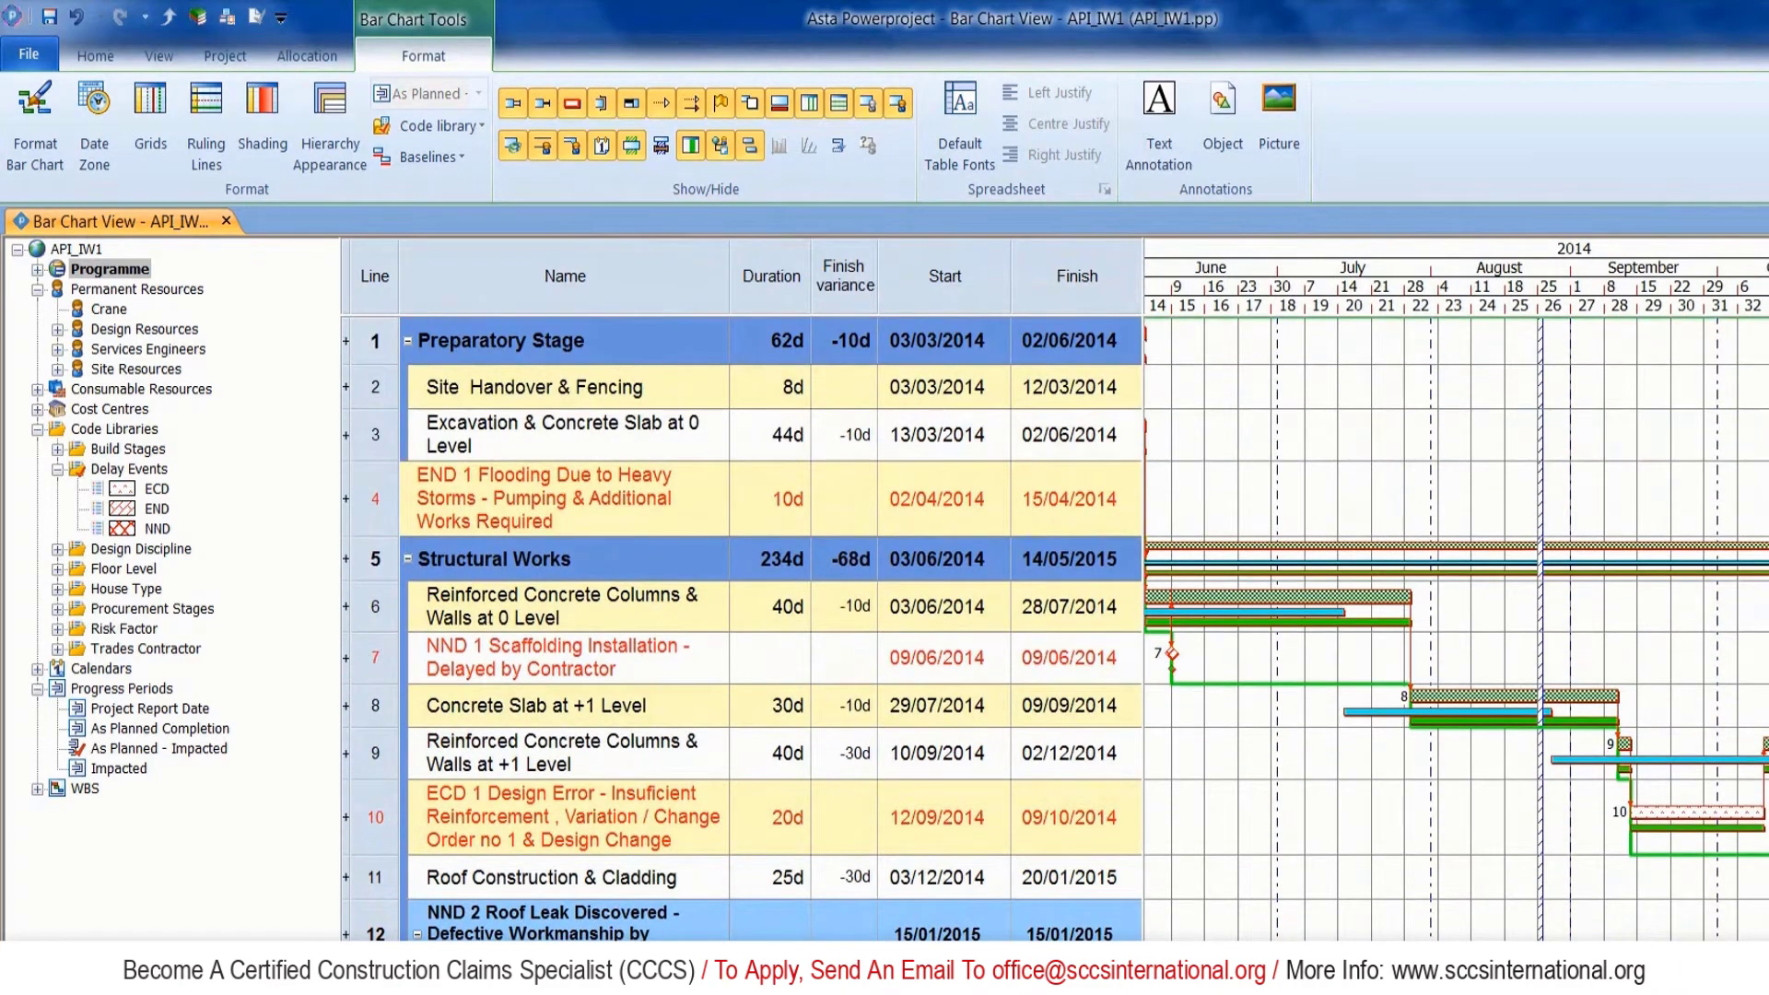
{"action": "scroll", "coordinate": [1456, 629], "scroll_direction": "left", "scroll_amount": 8}
{"action": "scroll", "coordinate": [1456, 630], "scroll_direction": "right", "scroll_amount": 3}
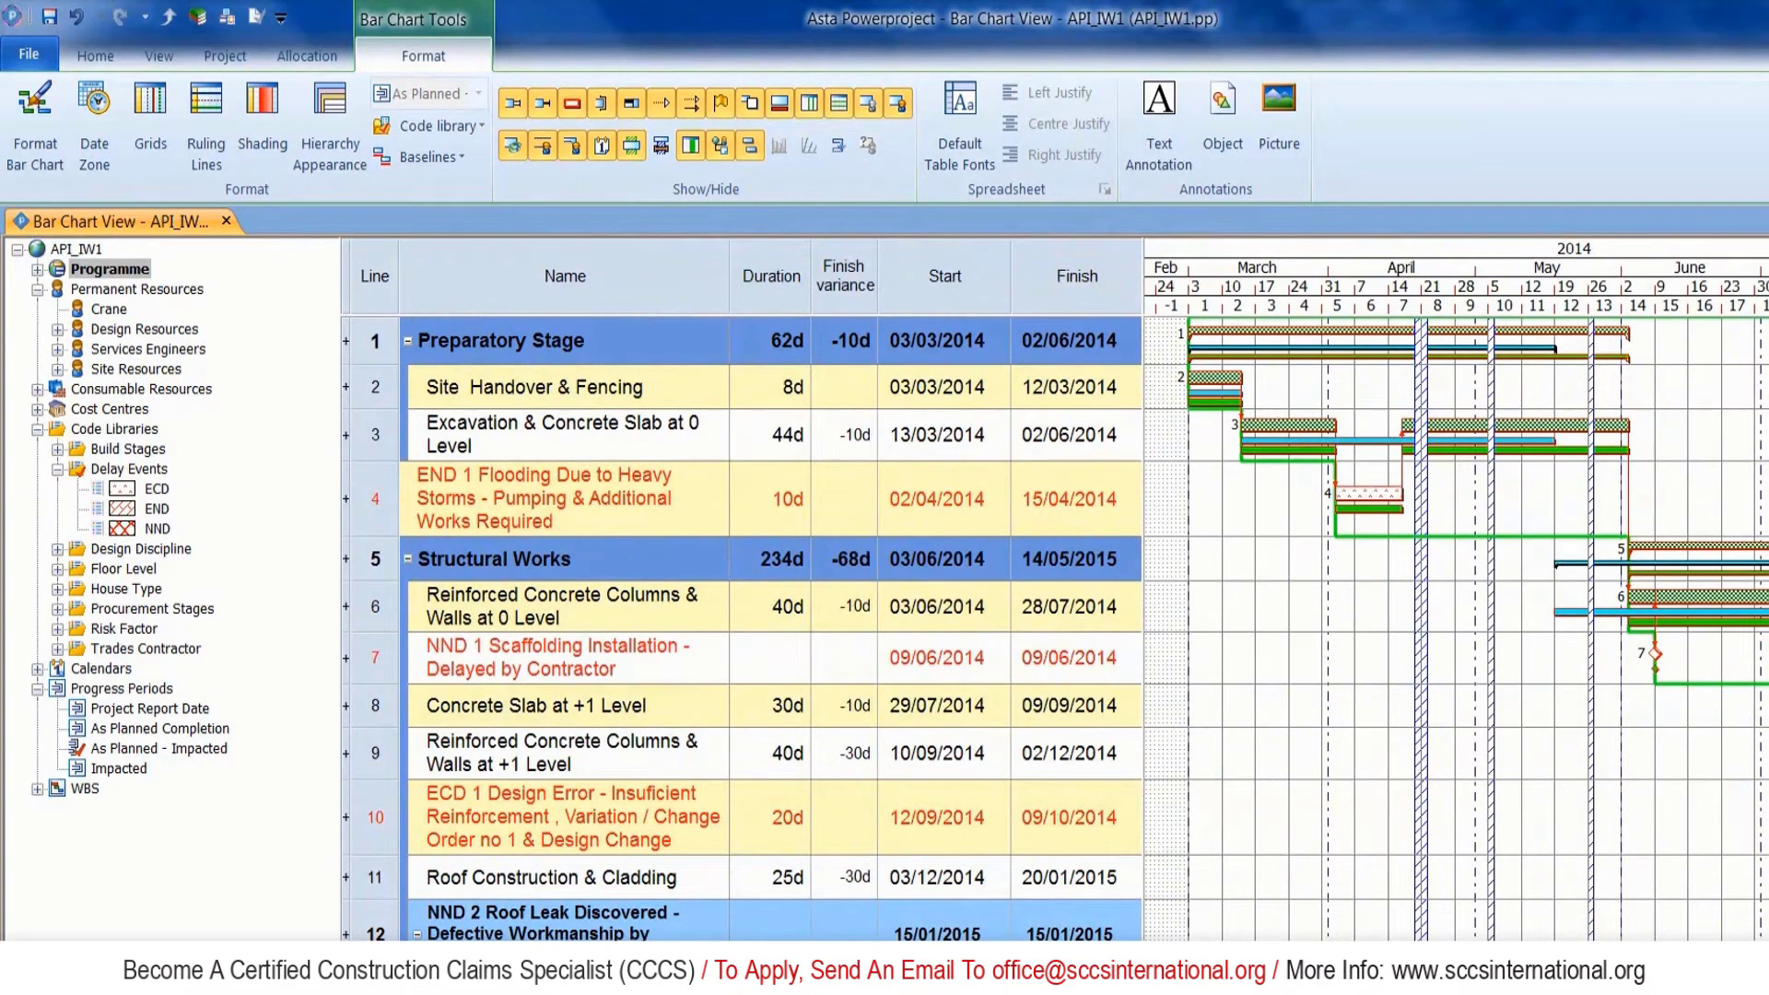
{"action": "scroll", "coordinate": [1056, 628], "scroll_direction": "down", "scroll_amount": 5}
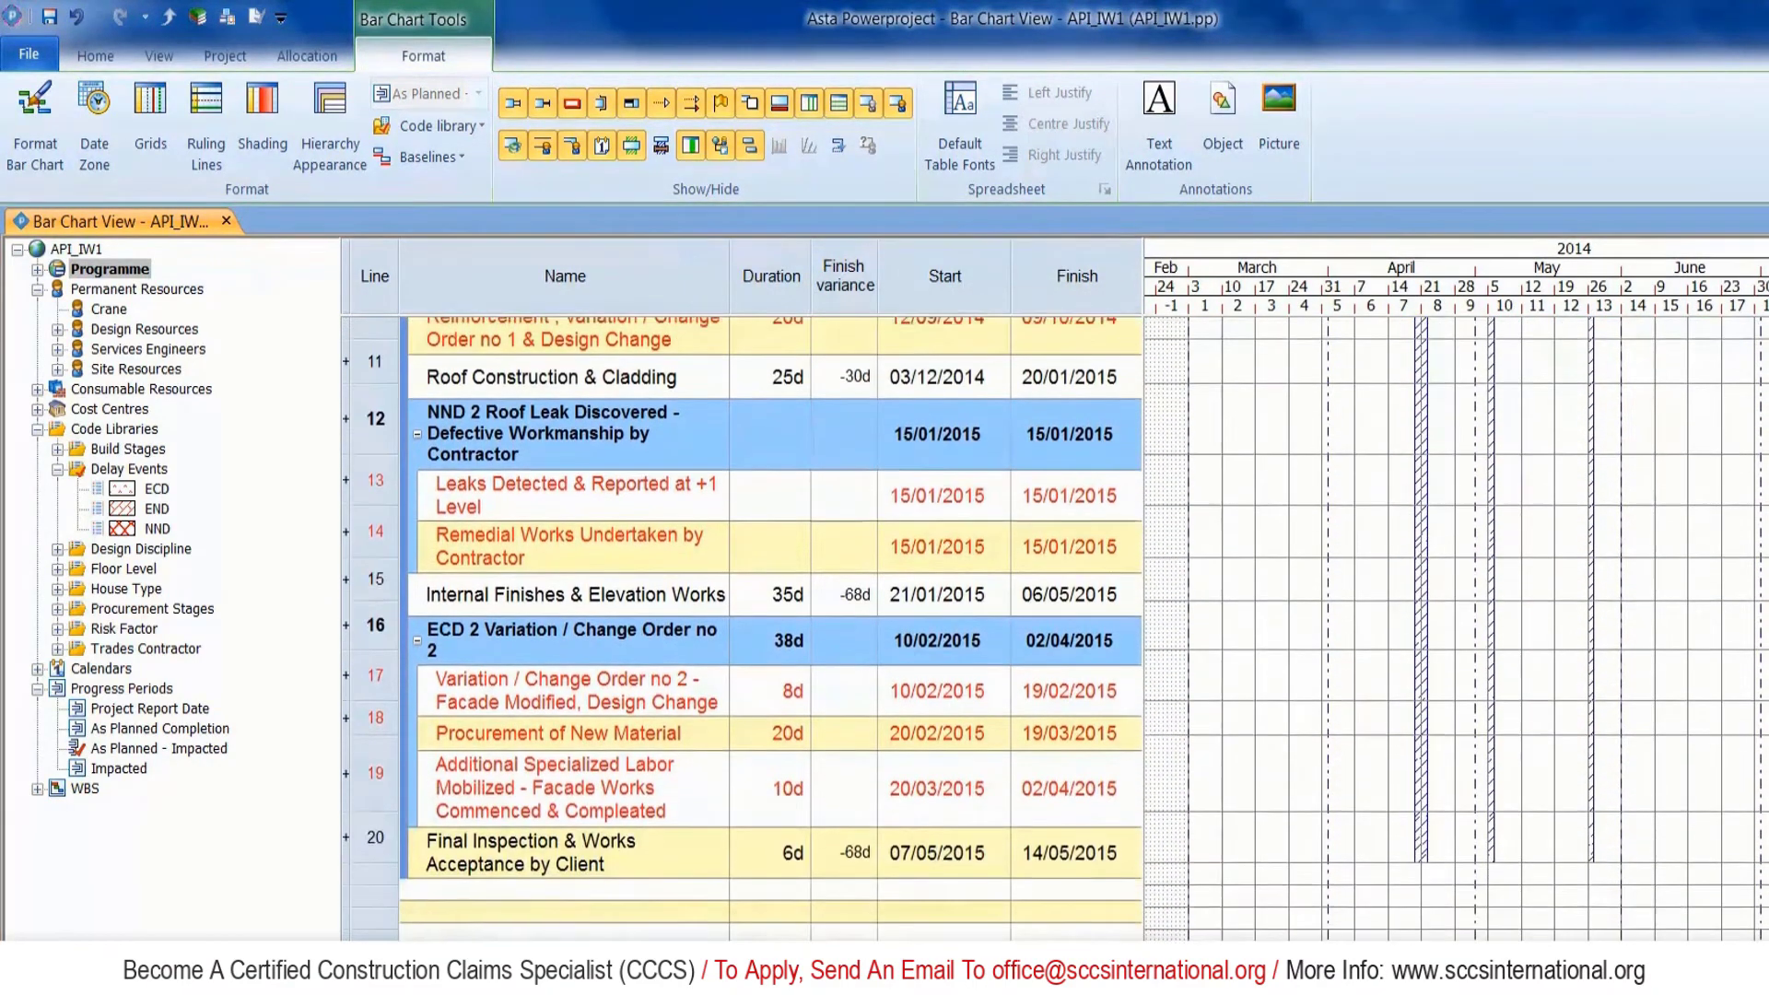
{"action": "scroll", "coordinate": [787, 779], "scroll_direction": "down", "scroll_amount": 1}
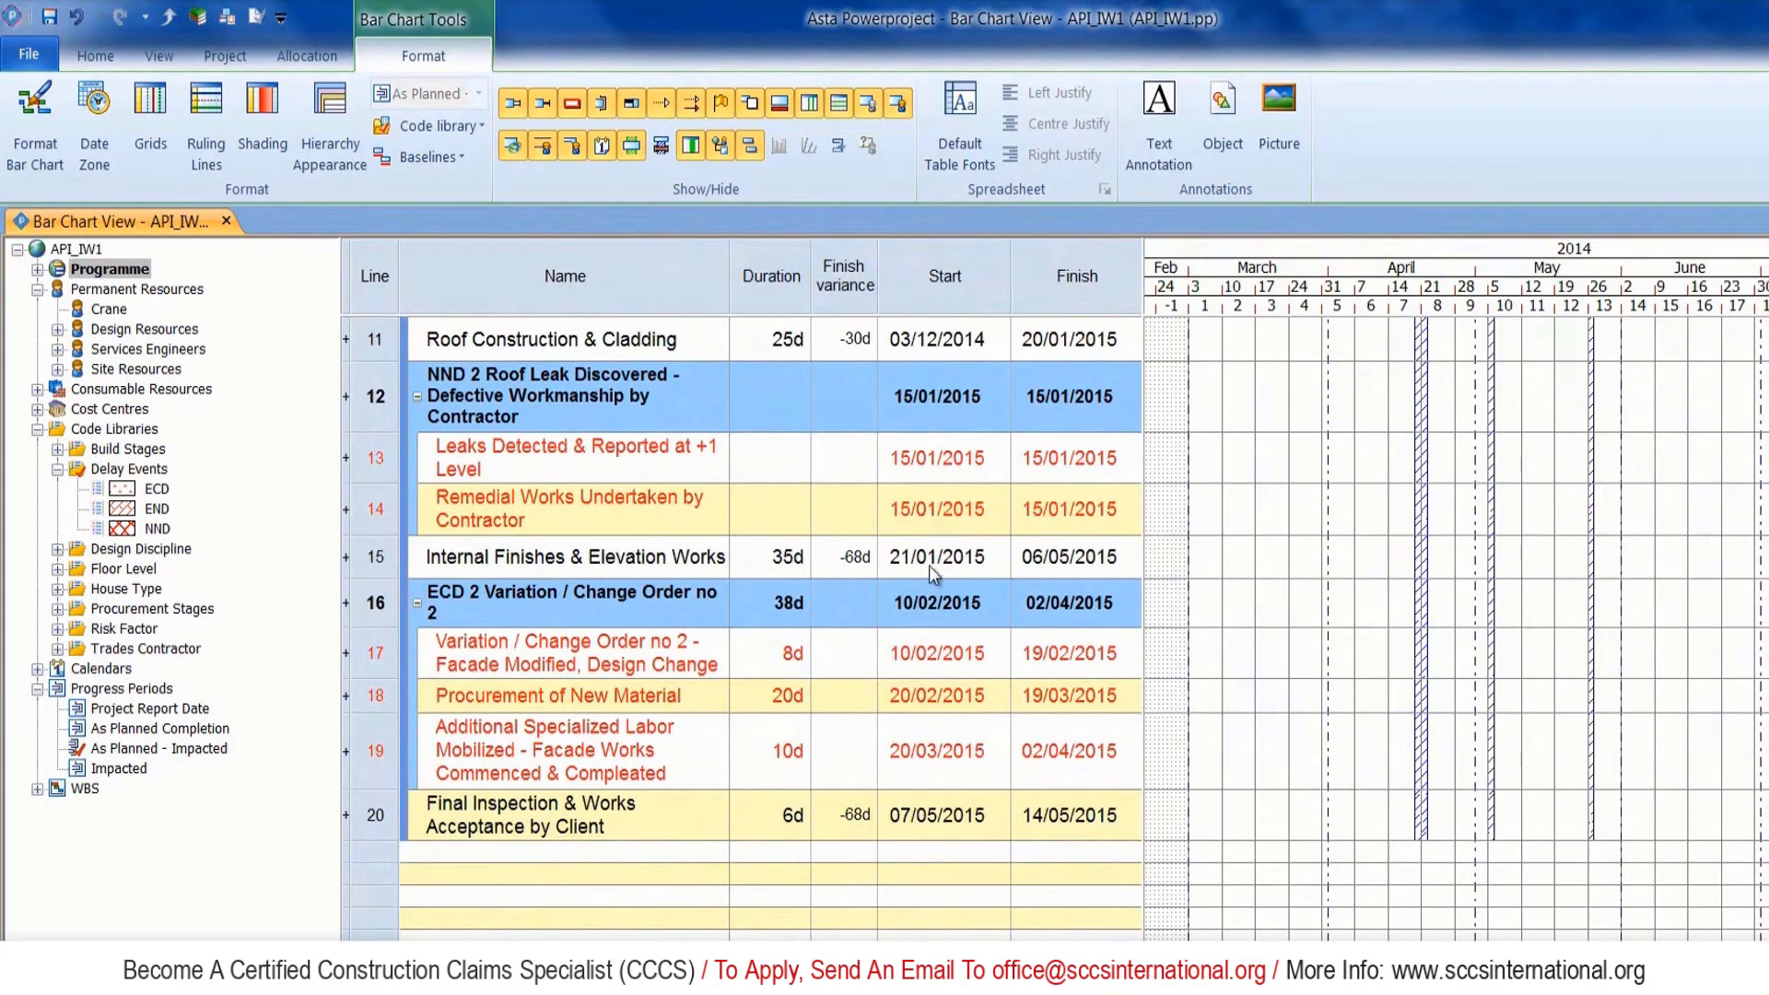
{"action": "scroll", "coordinate": [1008, 662], "scroll_direction": "up", "scroll_amount": 3}
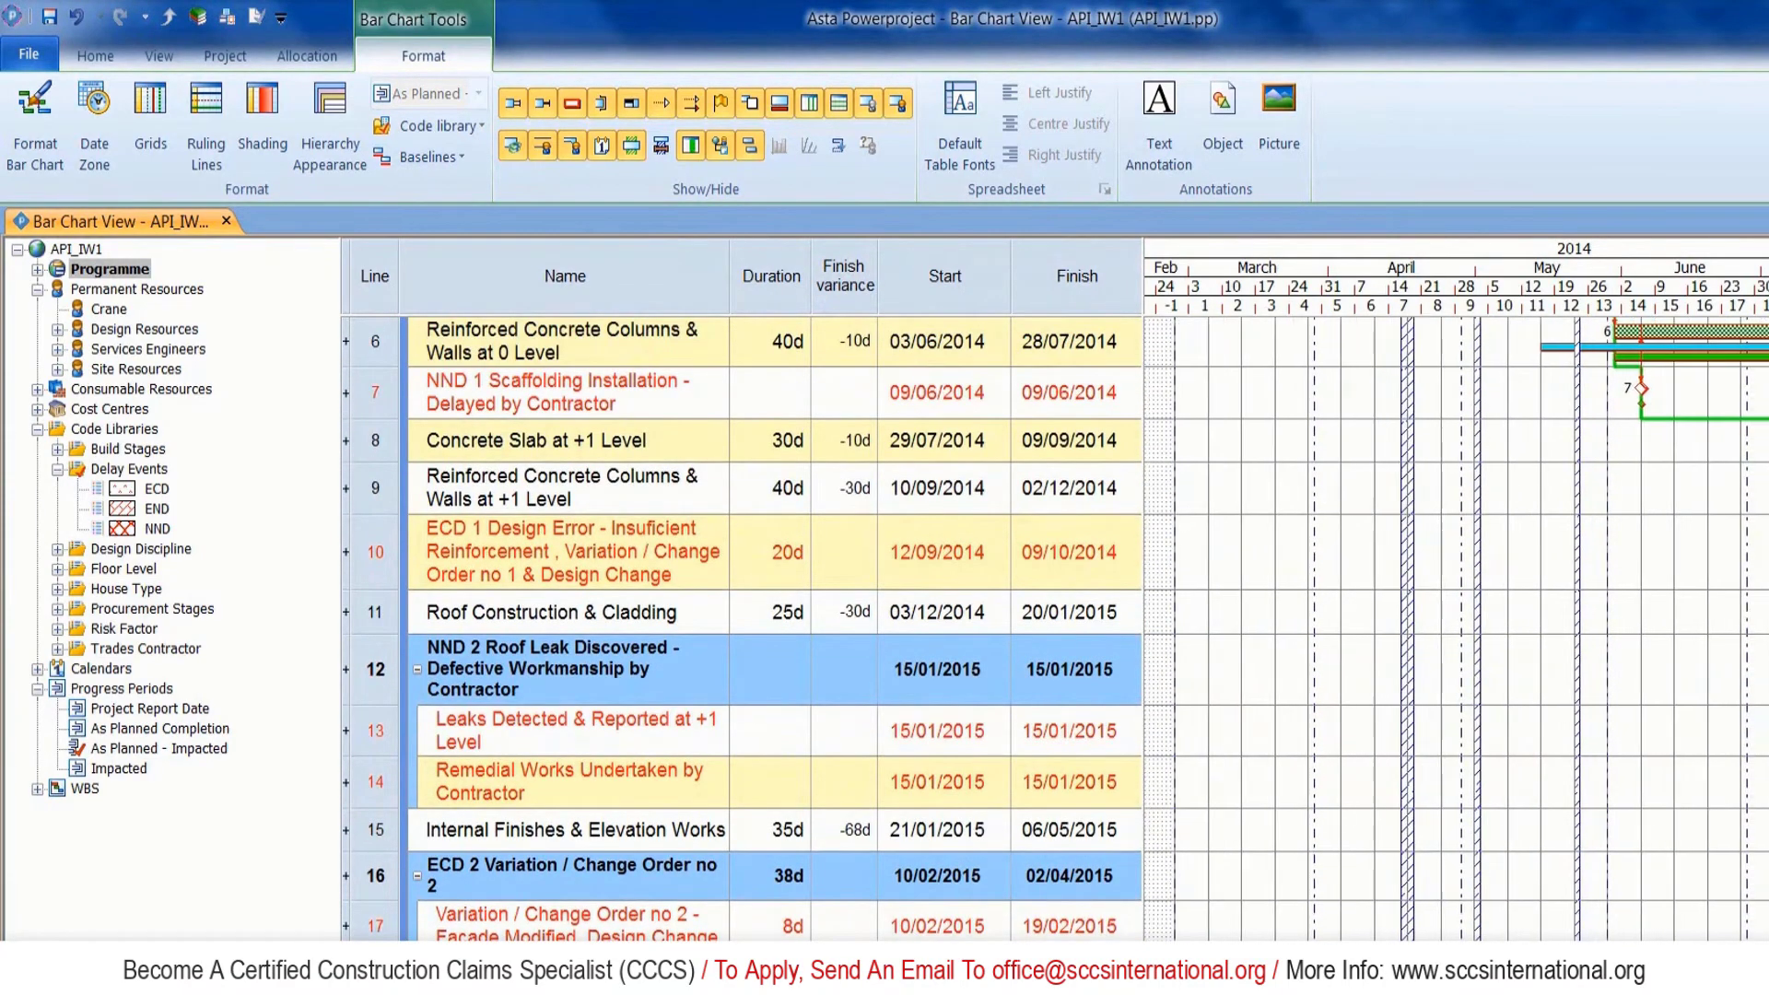
{"action": "scroll", "coordinate": [1698, 764], "scroll_direction": "down", "scroll_amount": 3}
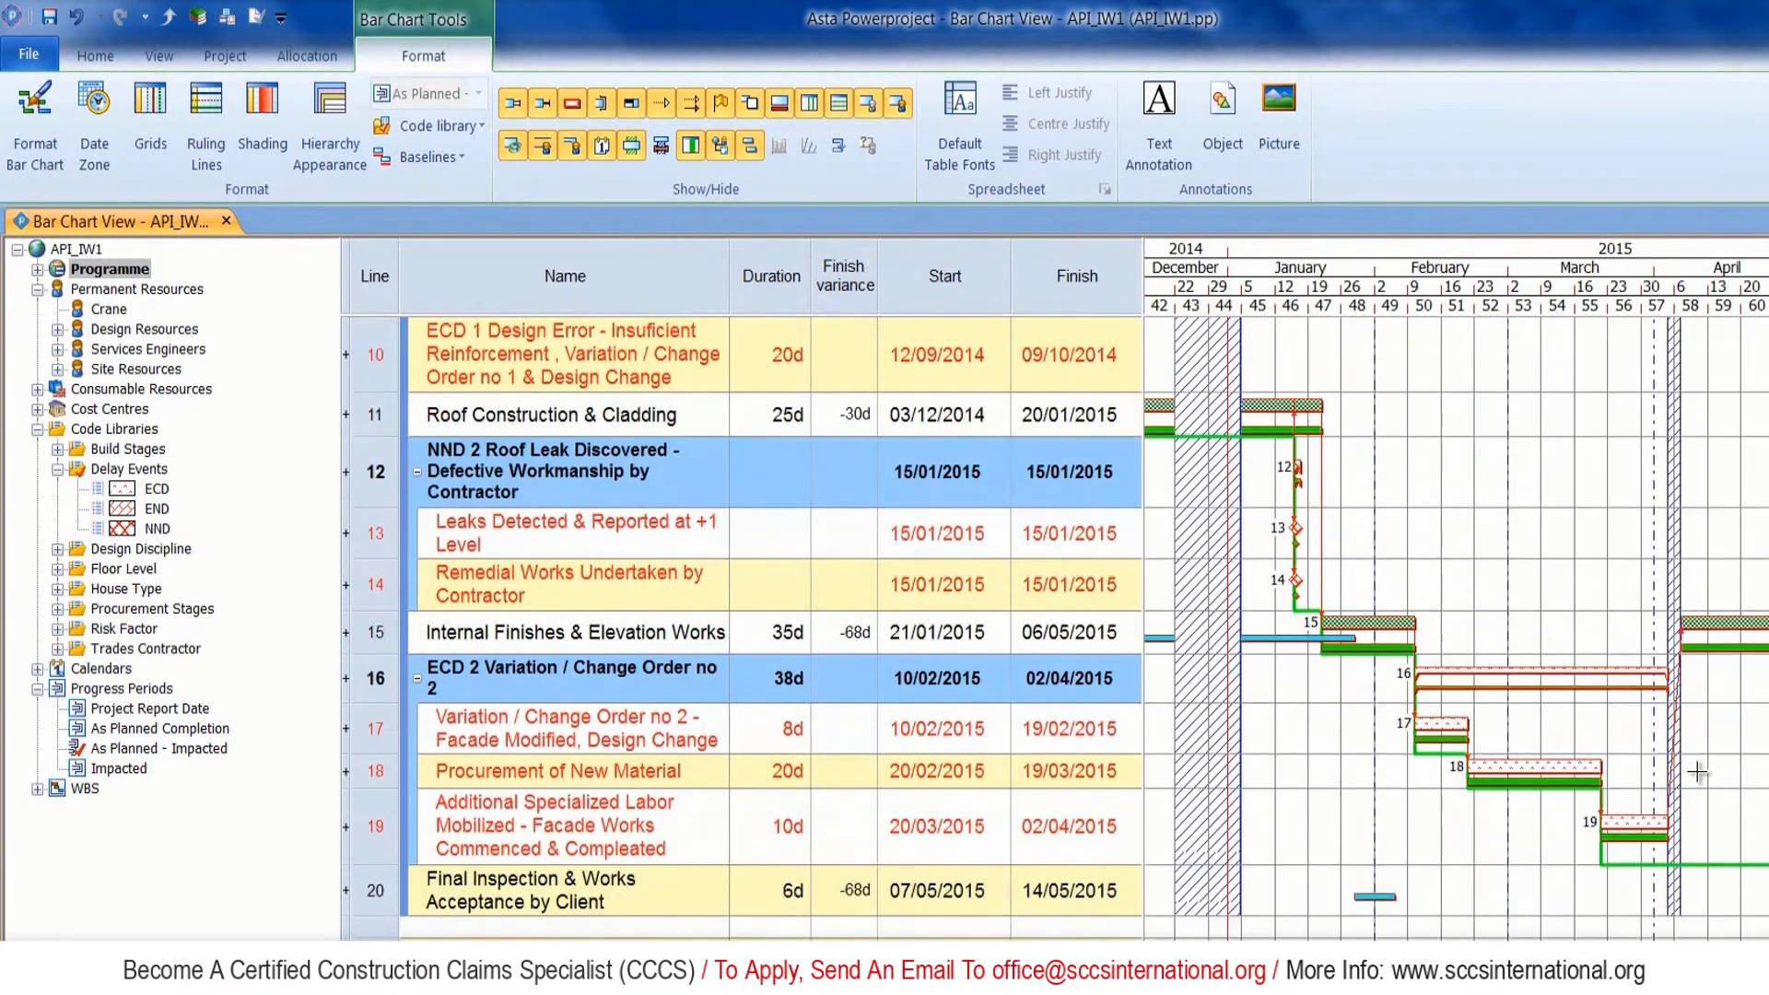
{"action": "scroll", "coordinate": [1698, 771], "scroll_direction": "down", "scroll_amount": 2}
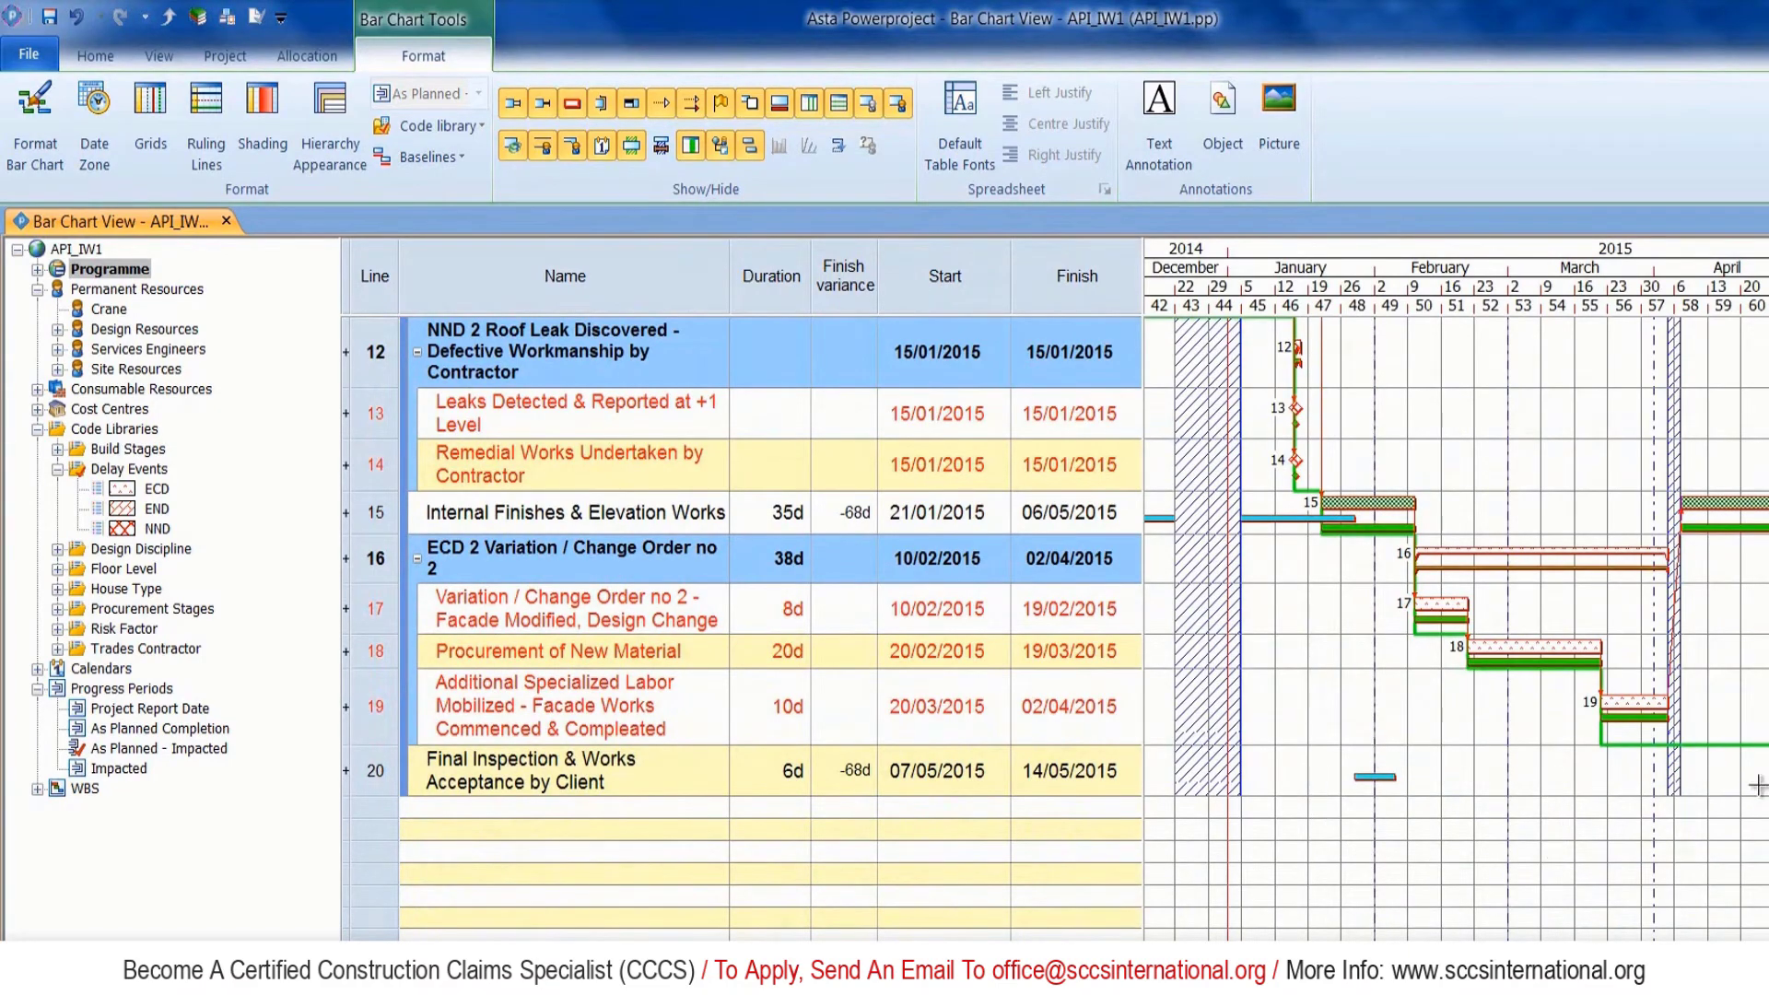